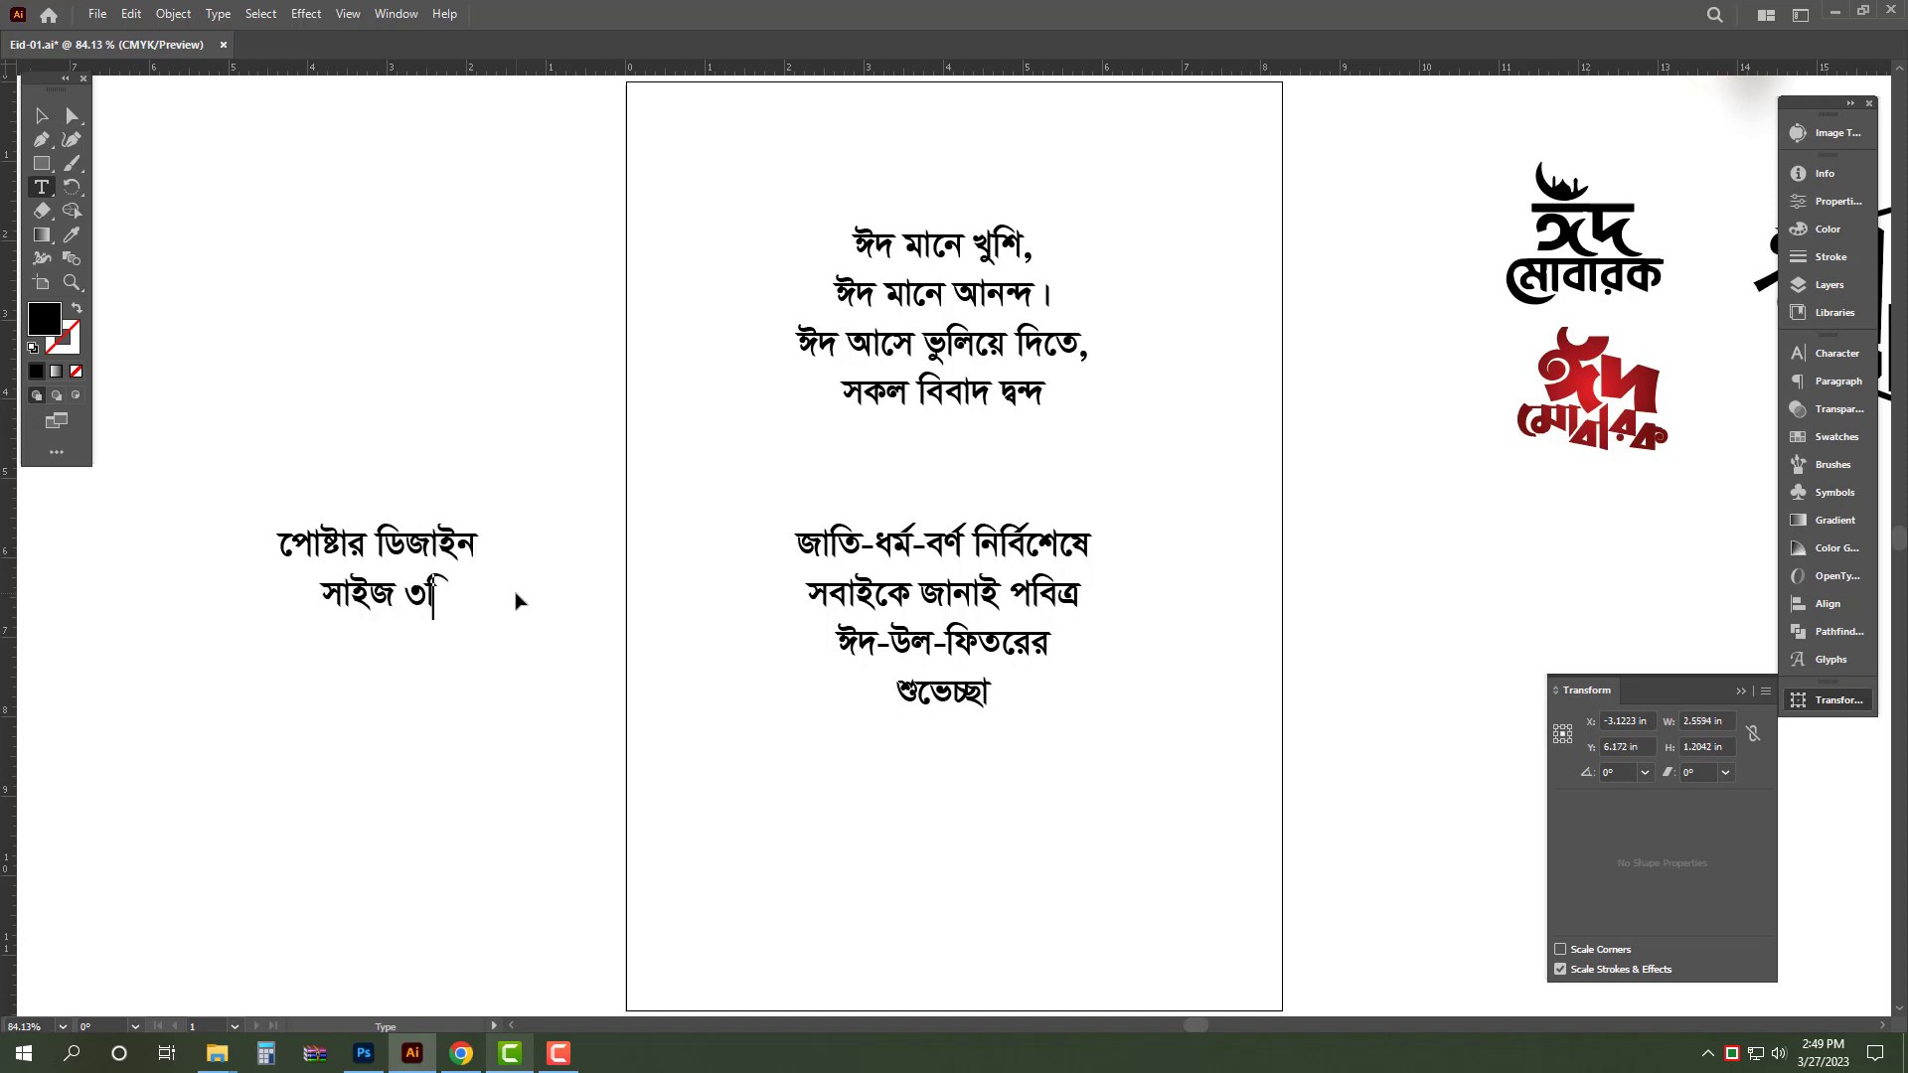
- Complete the size line of the note beside the artboard as সাইজ ৩ফিট বাই ৪ফিট and enlarge the note
{"action": "type", "text": "ফিট বাই"}
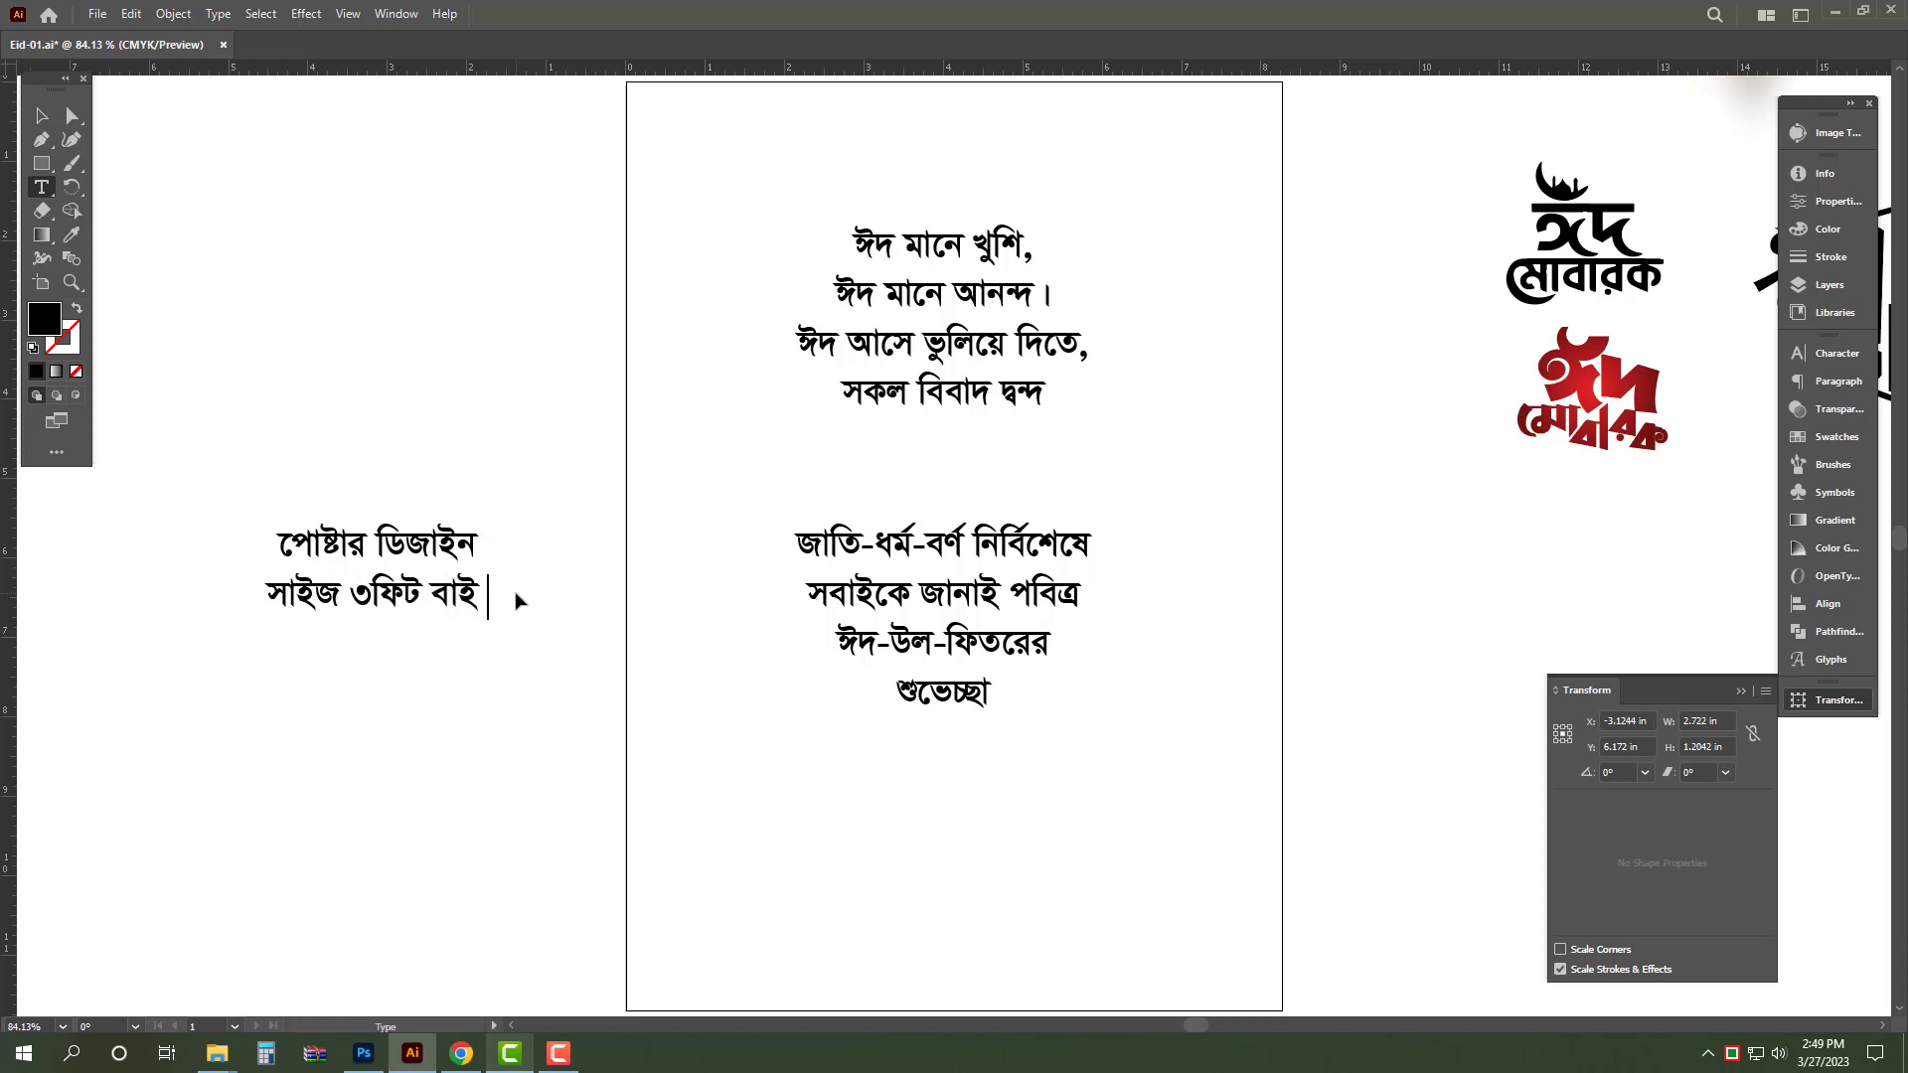
{"action": "type", "text": " ৪ফিট"}
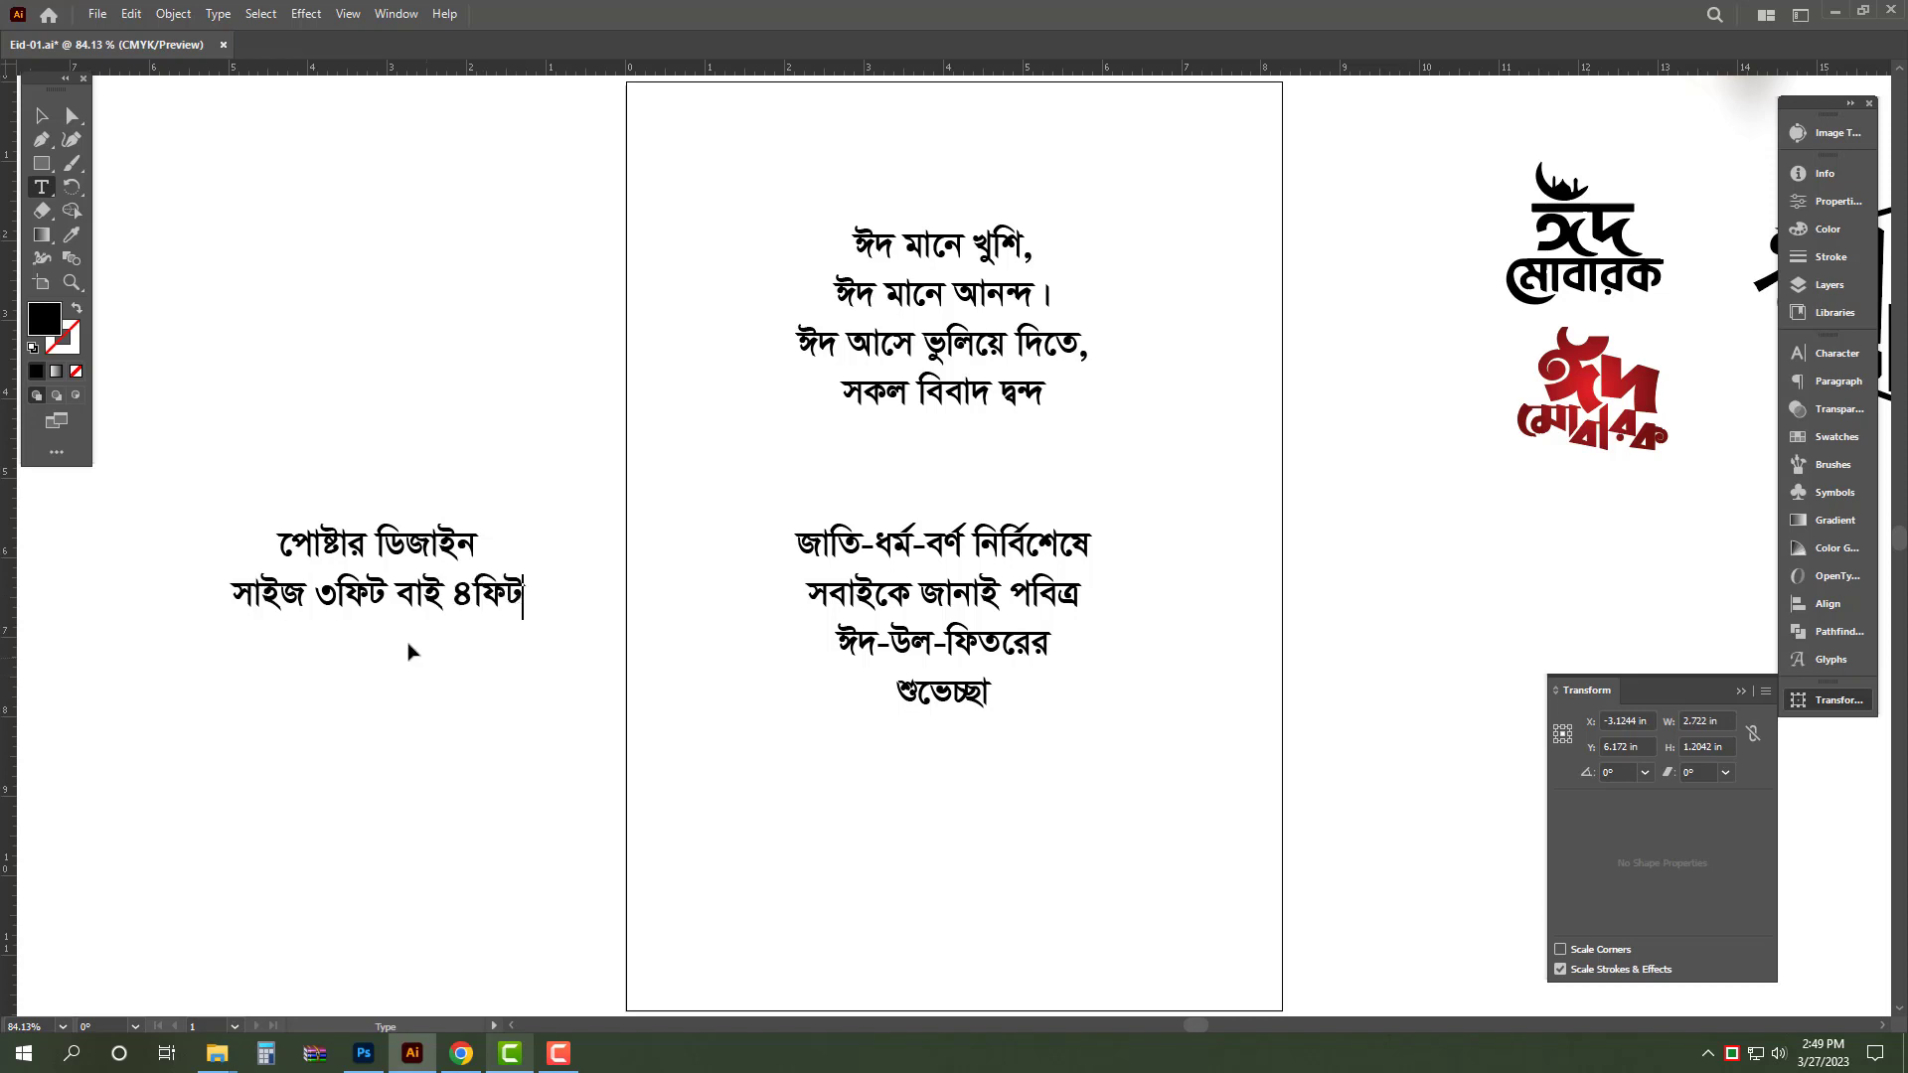
{"action": "key", "text": "Escape"}
{"action": "left_click_drag", "start_coordinate": [378, 617], "coordinate": [379, 654]}
{"action": "left_click", "coordinate": [526, 752]}
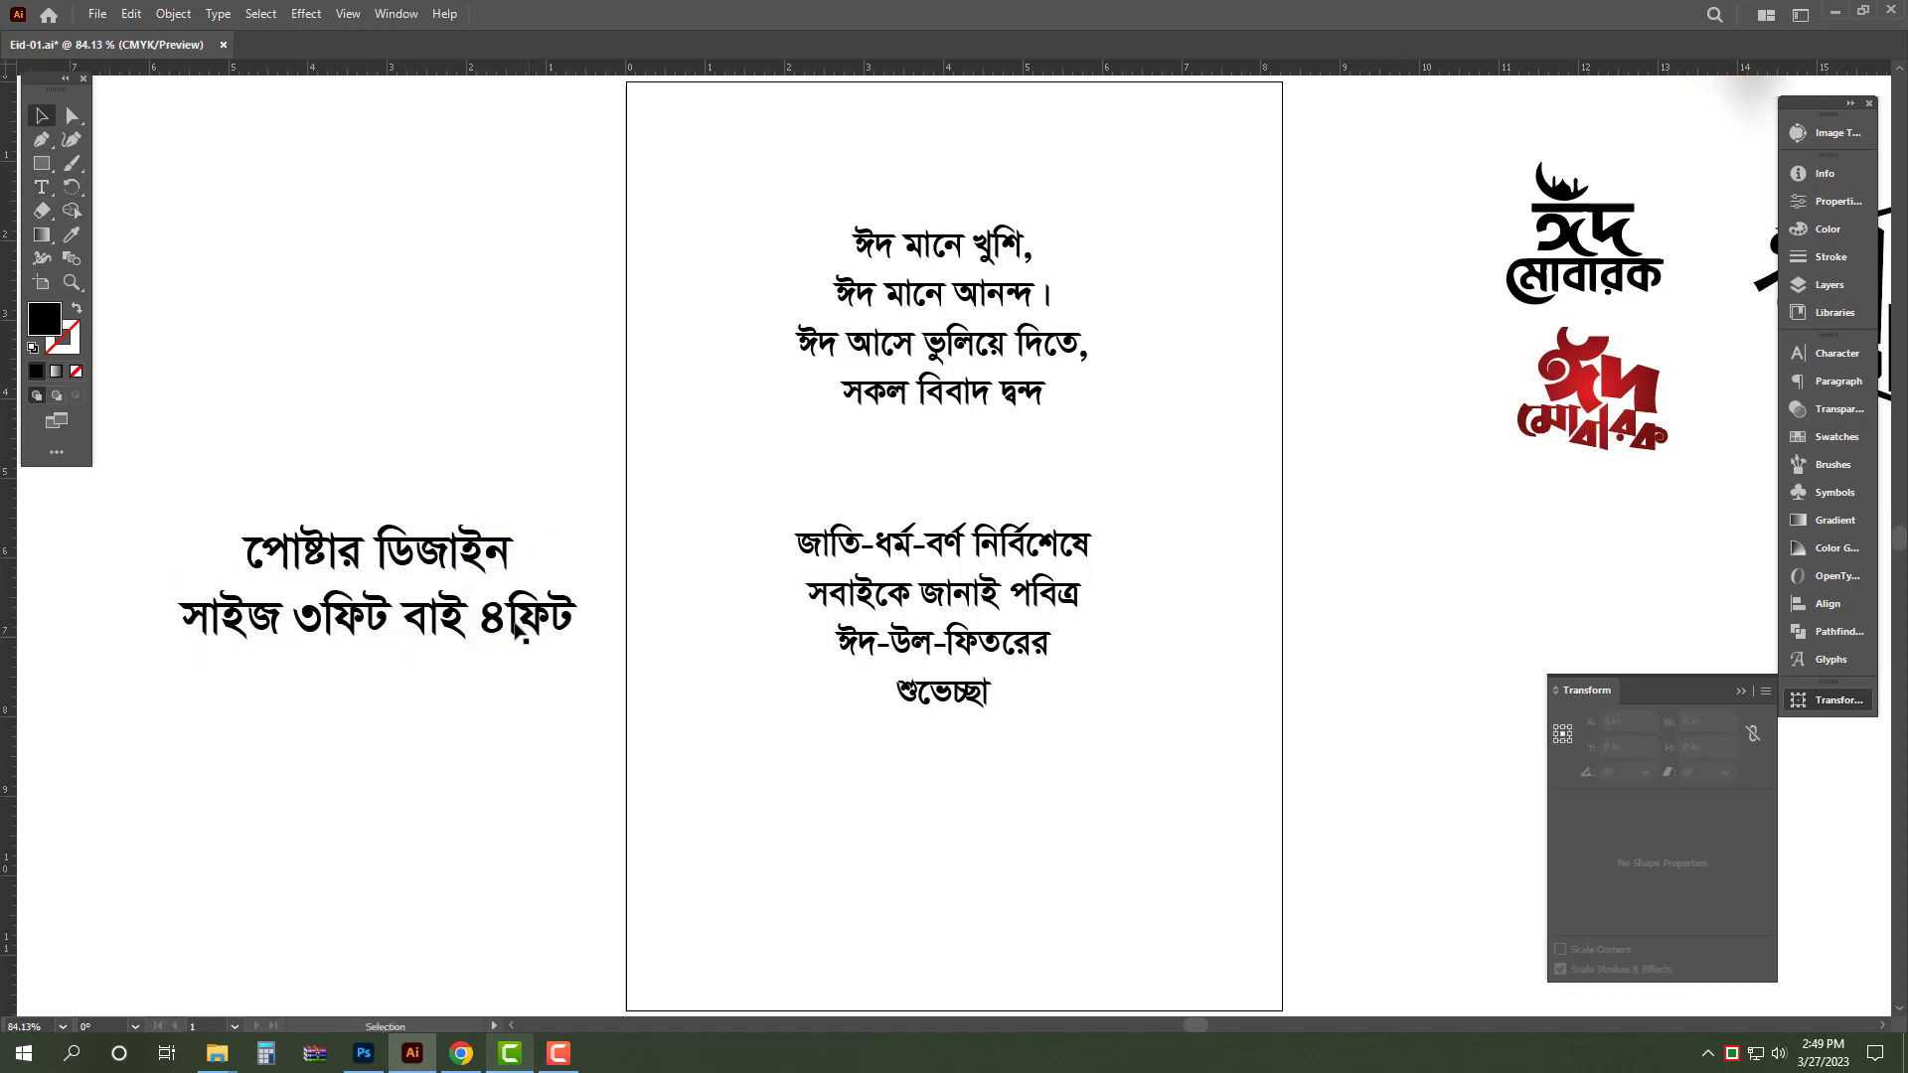
- Delete the poster size note beside the artboard
{"action": "left_click", "coordinate": [521, 636]}
{"action": "key", "text": "Delete"}
{"action": "left_click", "coordinate": [1076, 594]}
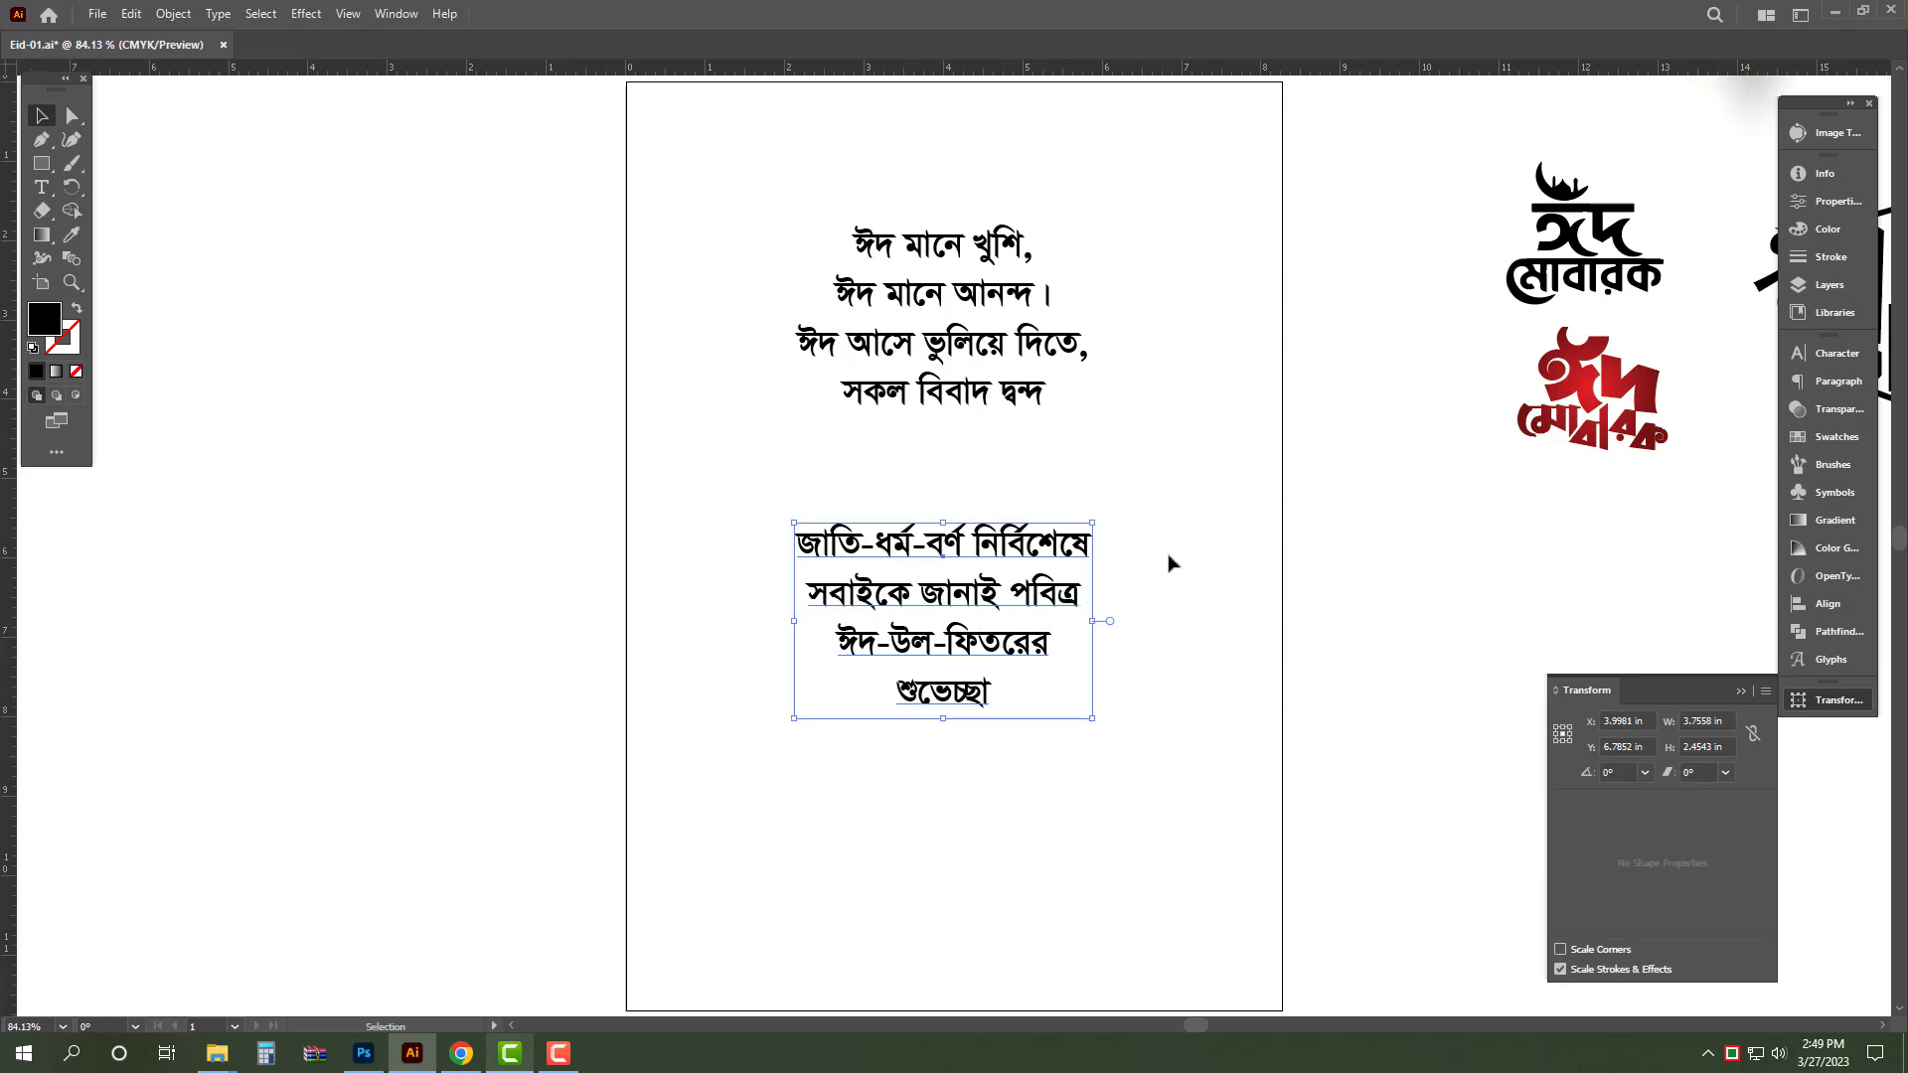
{"action": "scroll", "coordinate": [1233, 516], "scroll_direction": "up", "scroll_amount": 1}
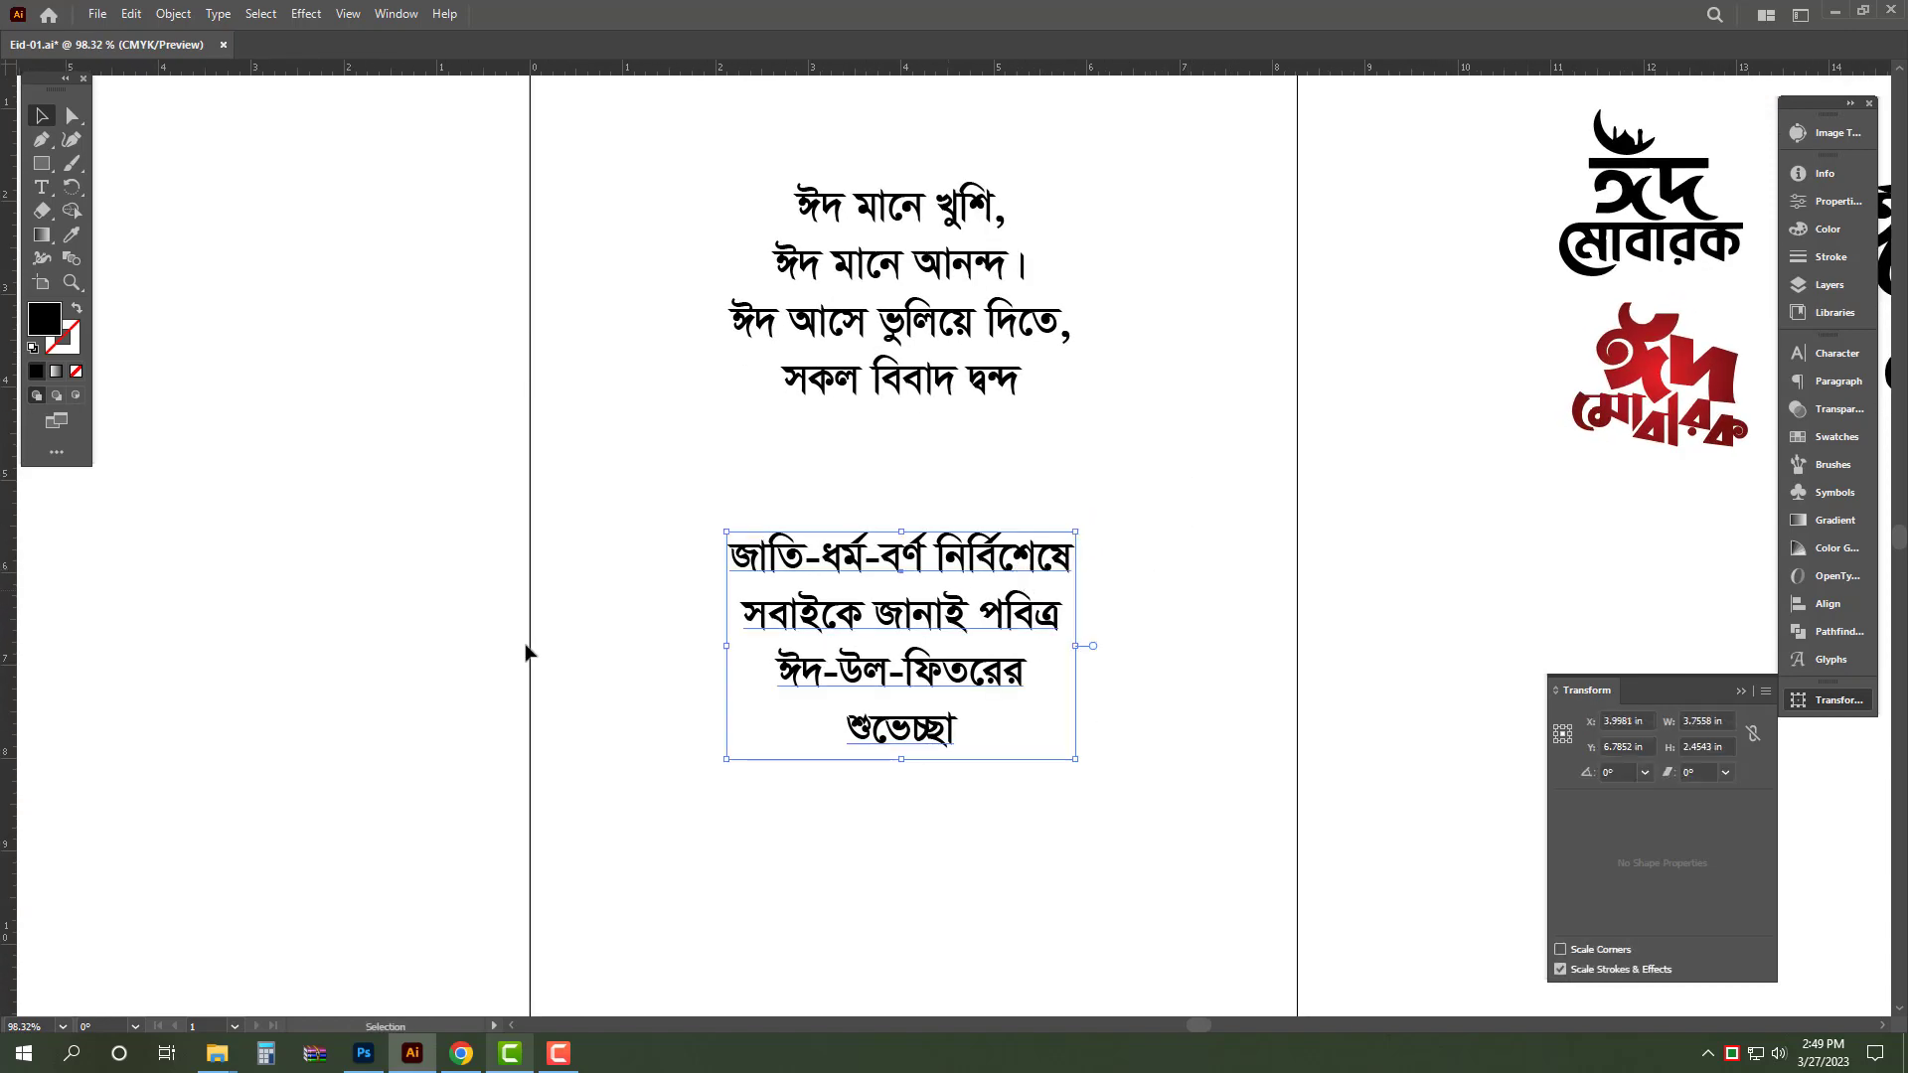
{"action": "left_click", "coordinate": [428, 712]}
- Switch to Photoshop and set up a new document 36 inches wide and 48 inches high
{"action": "left_click", "coordinate": [364, 1054]}
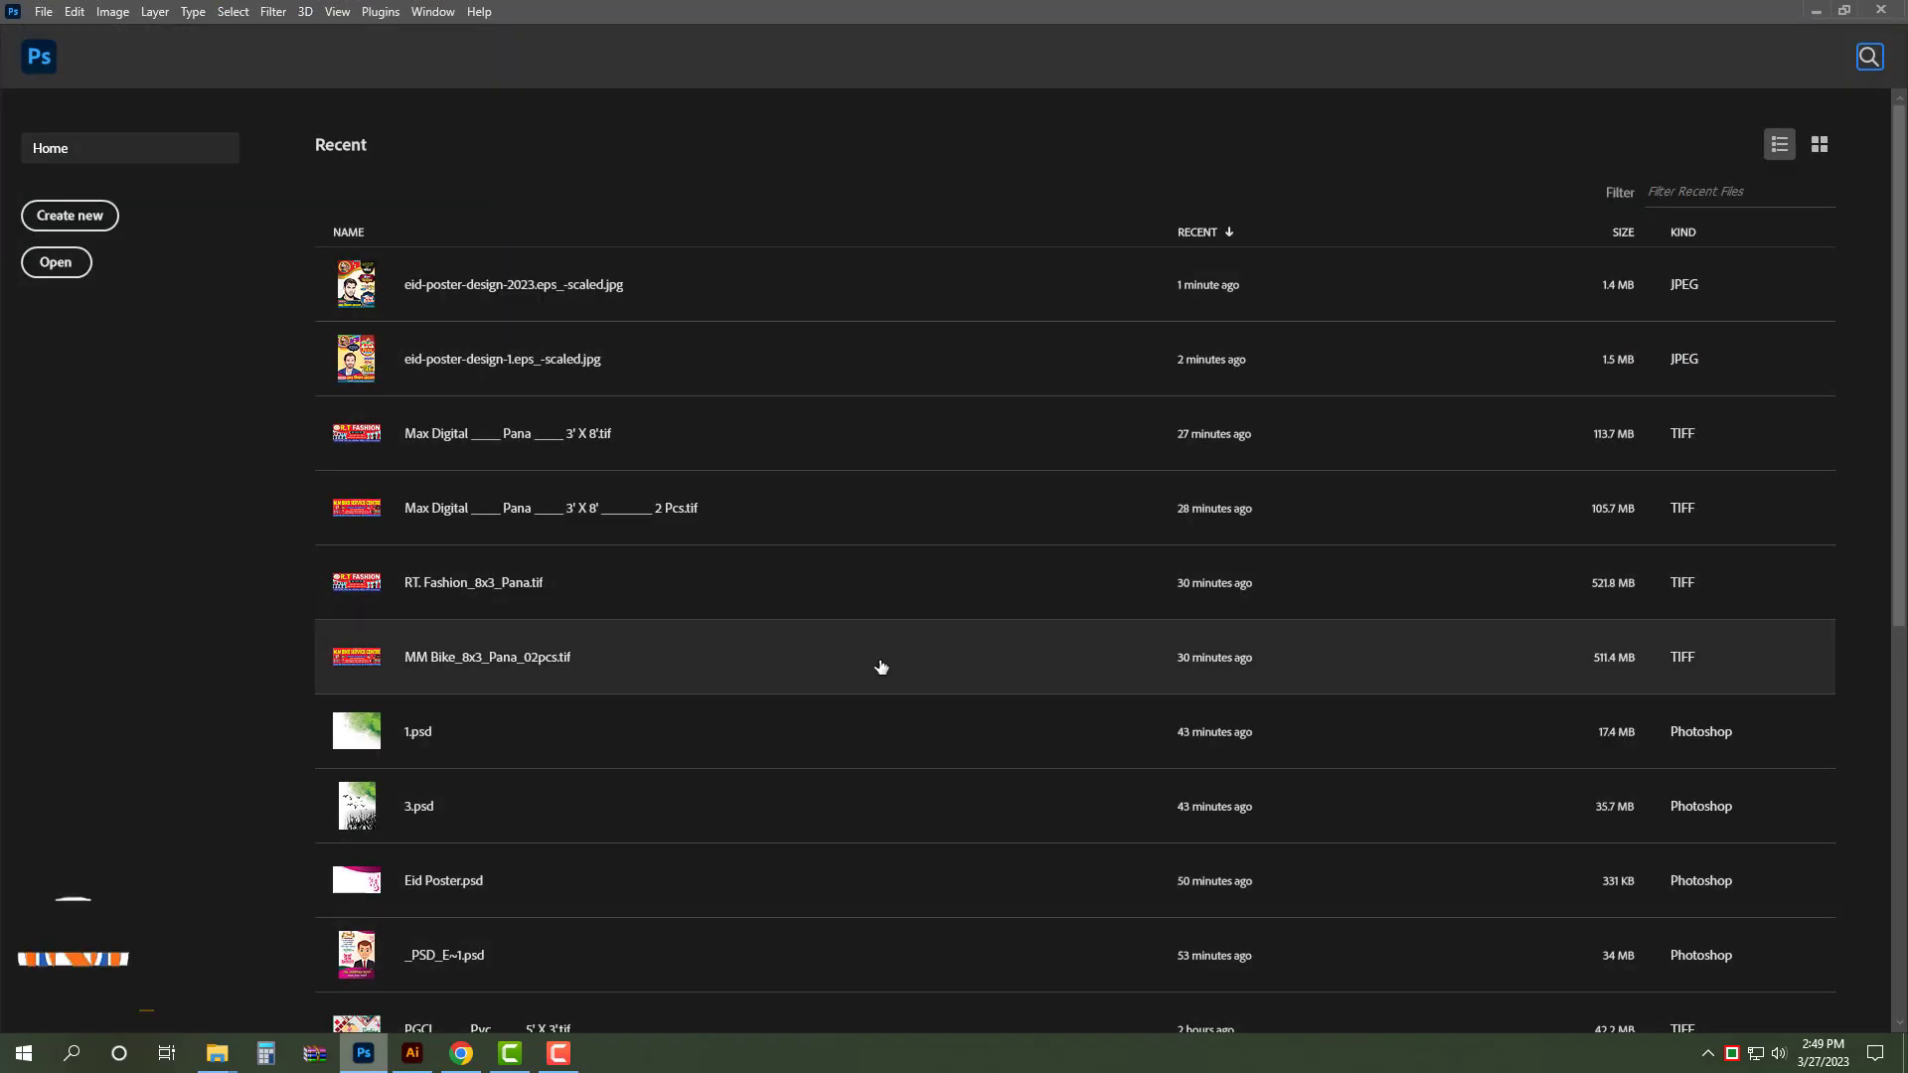
{"action": "key", "text": "ctrl+n"}
{"action": "left_click", "coordinate": [1344, 350]}
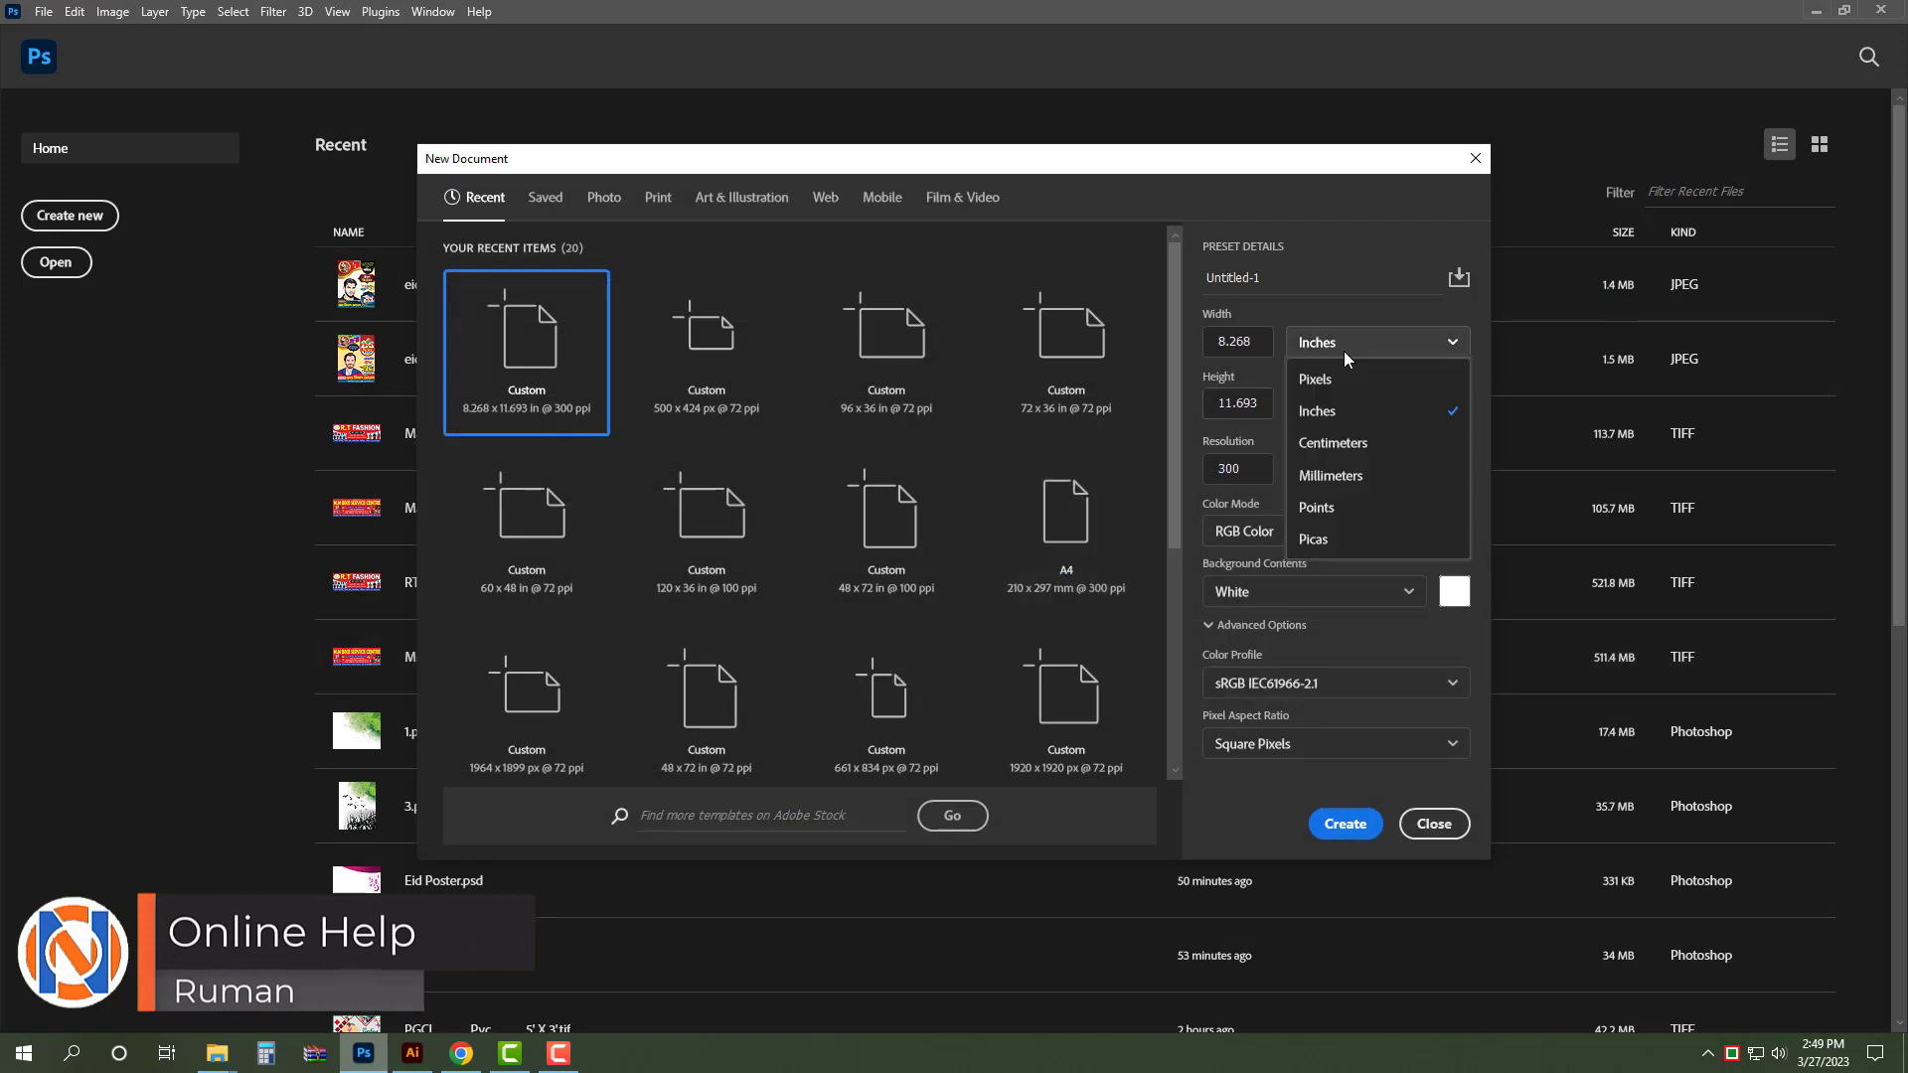
{"action": "left_click", "coordinate": [1342, 412]}
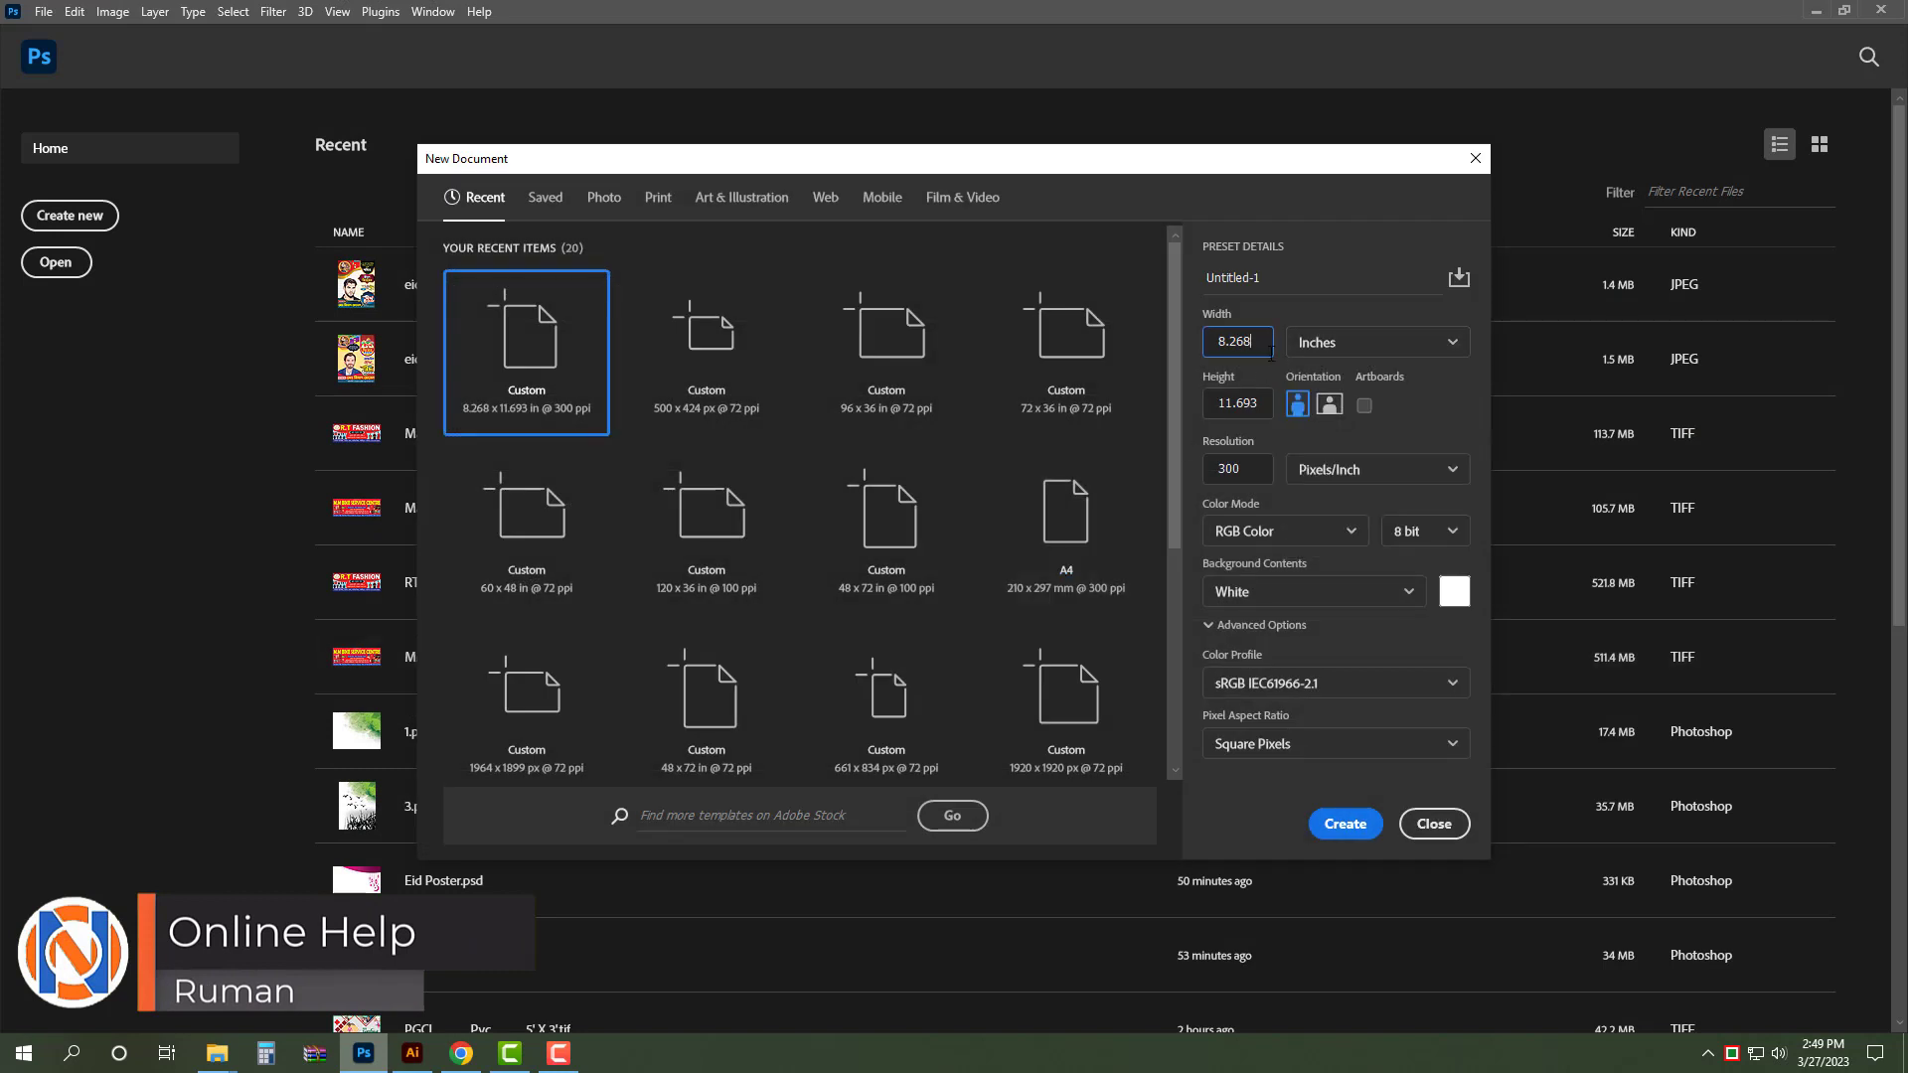
{"action": "key", "text": "Tab"}
{"action": "type", "text": "48"}
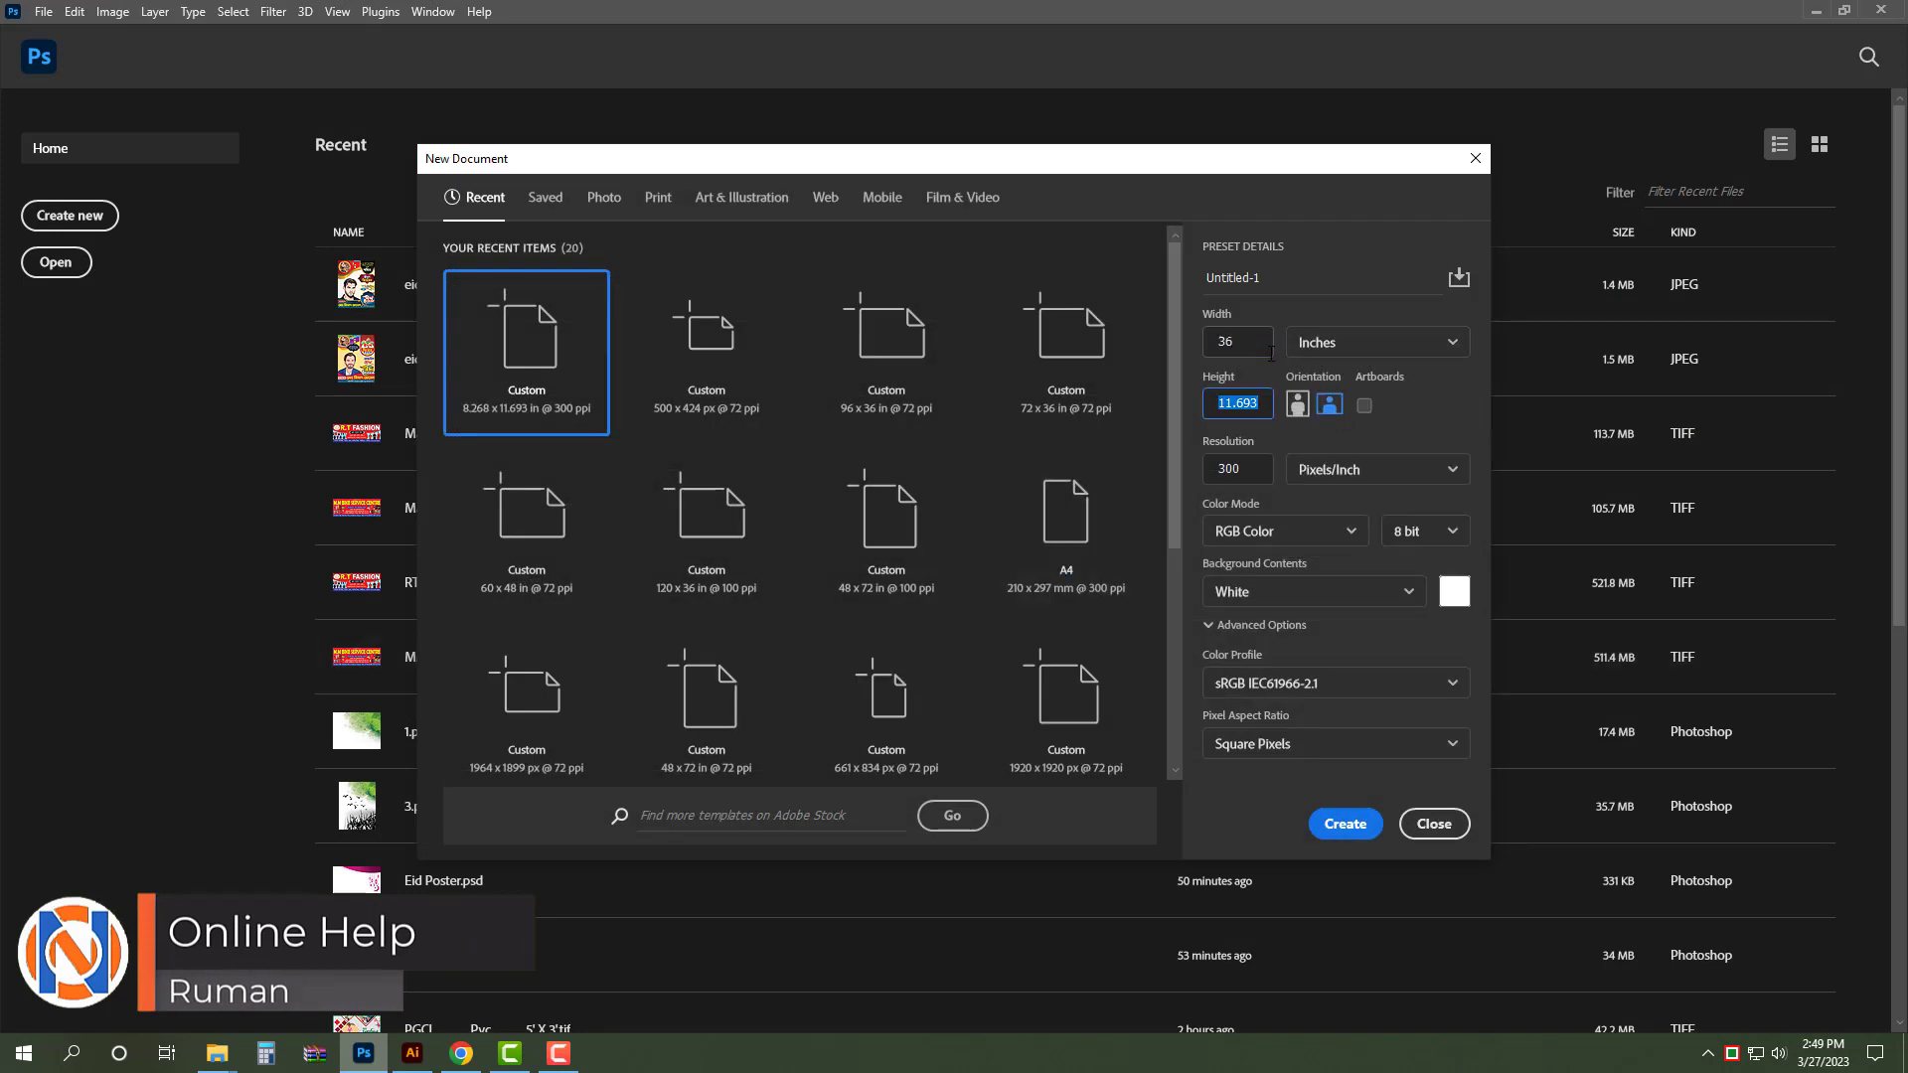
- Set the resolution to 100 pixels/inch and the color mode to CMYK Color, and create the document
{"action": "left_click", "coordinate": [1198, 482]}
{"action": "type", "text": "10"}
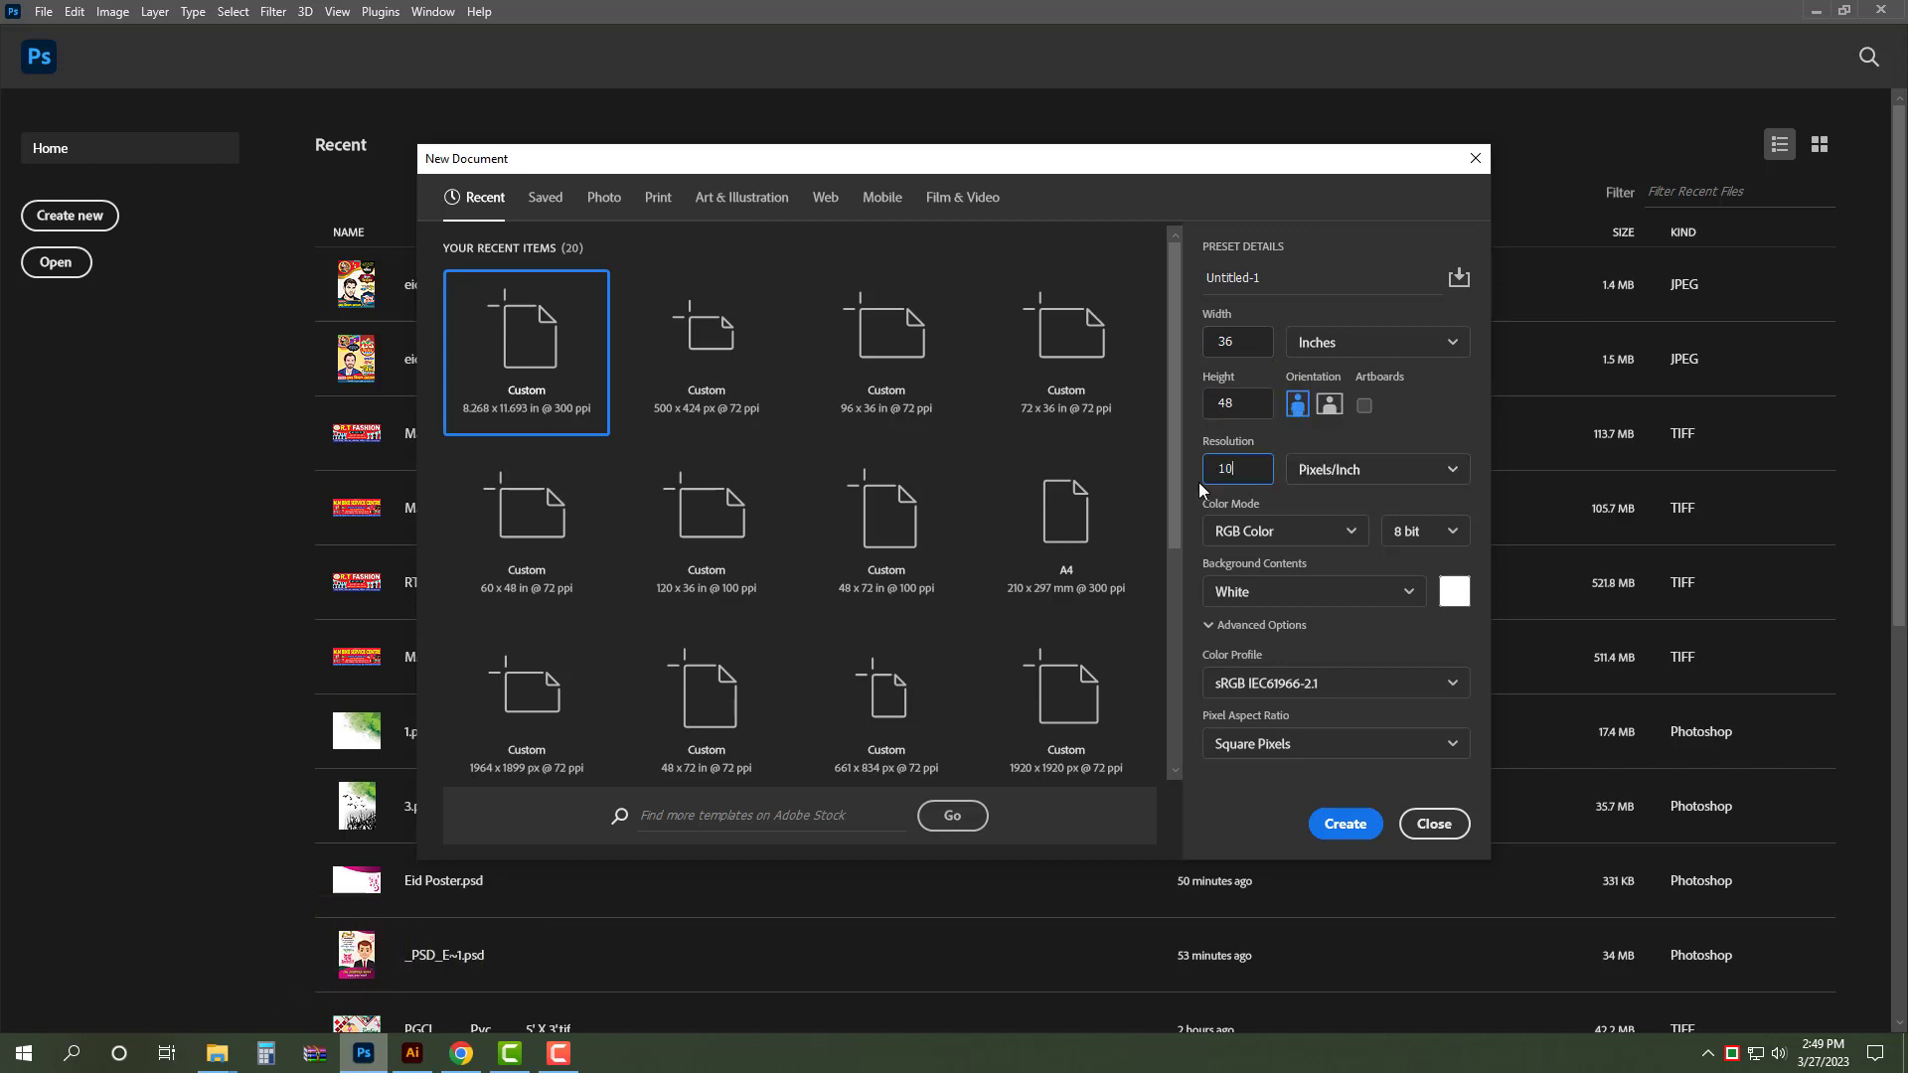
{"action": "type", "text": "0"}
{"action": "left_click", "coordinate": [1292, 532]}
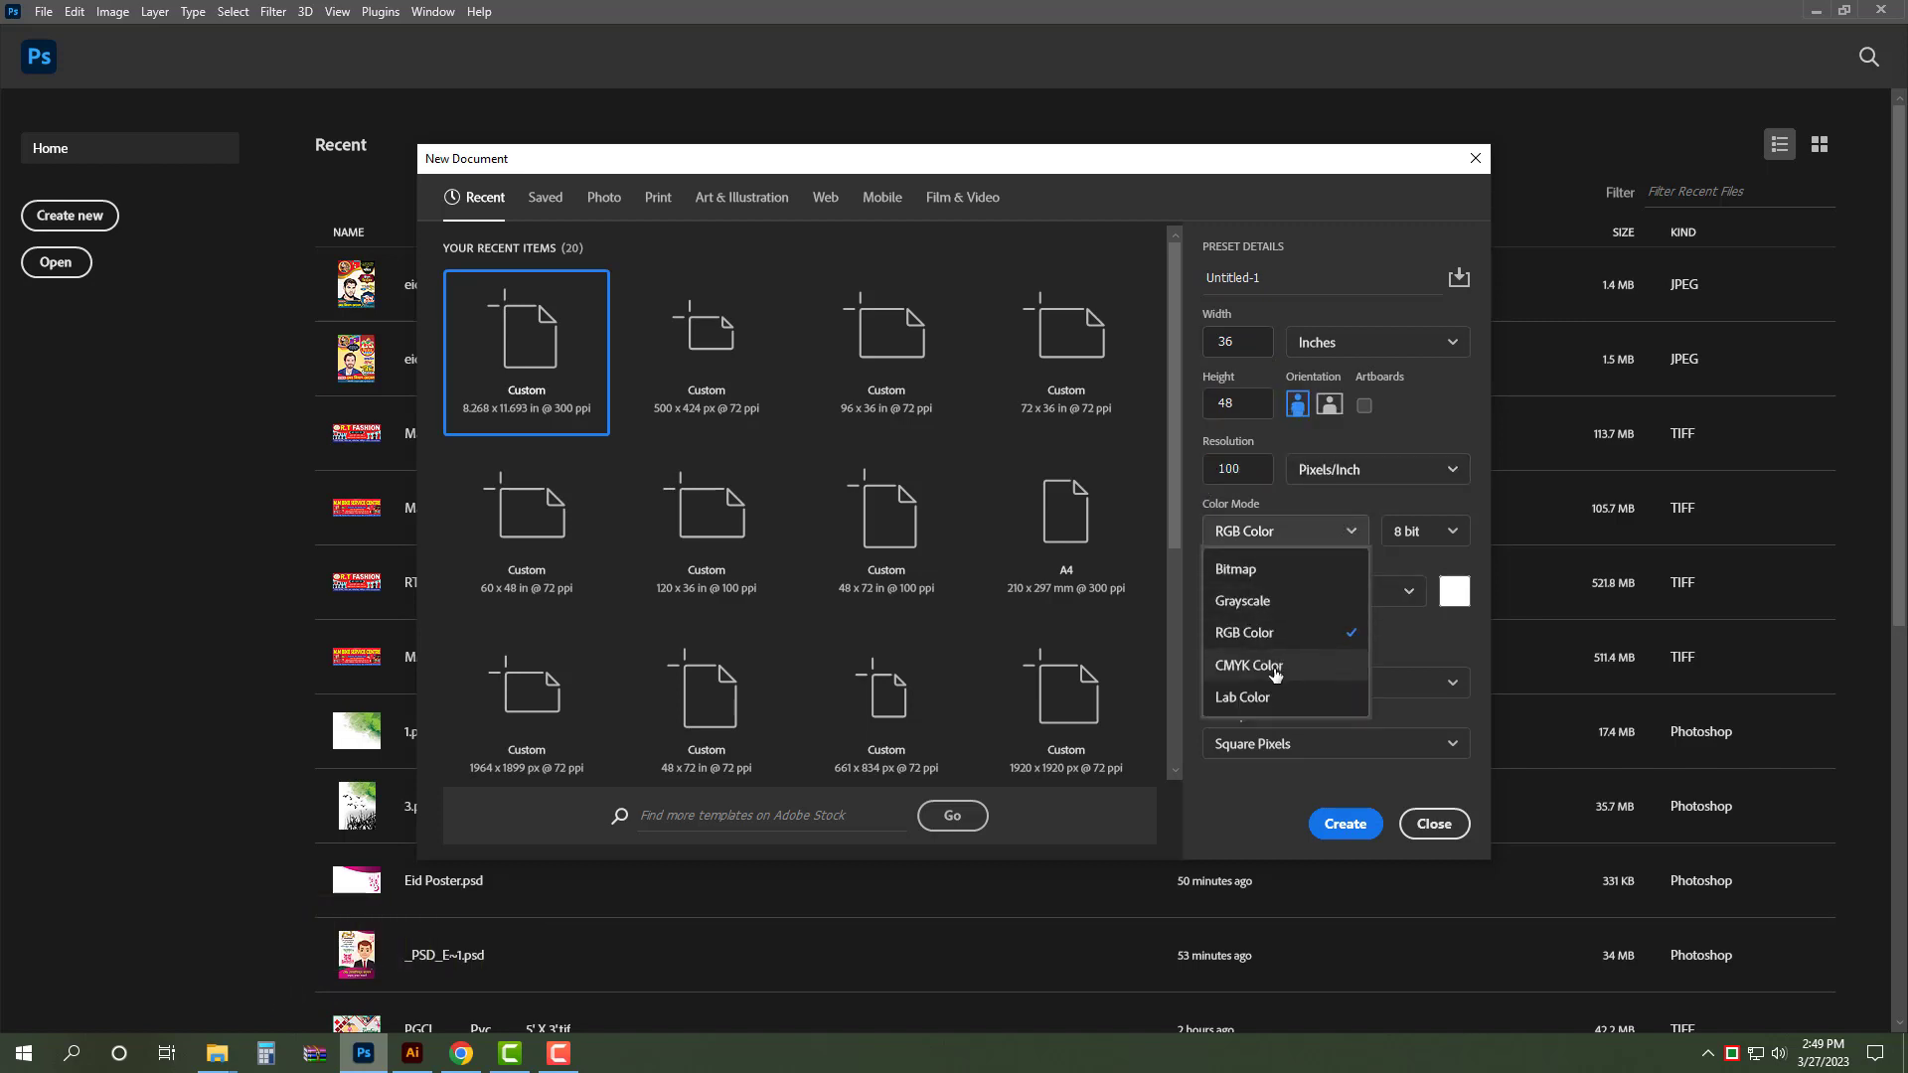
{"action": "left_click", "coordinate": [1276, 674]}
{"action": "left_click", "coordinate": [1344, 824]}
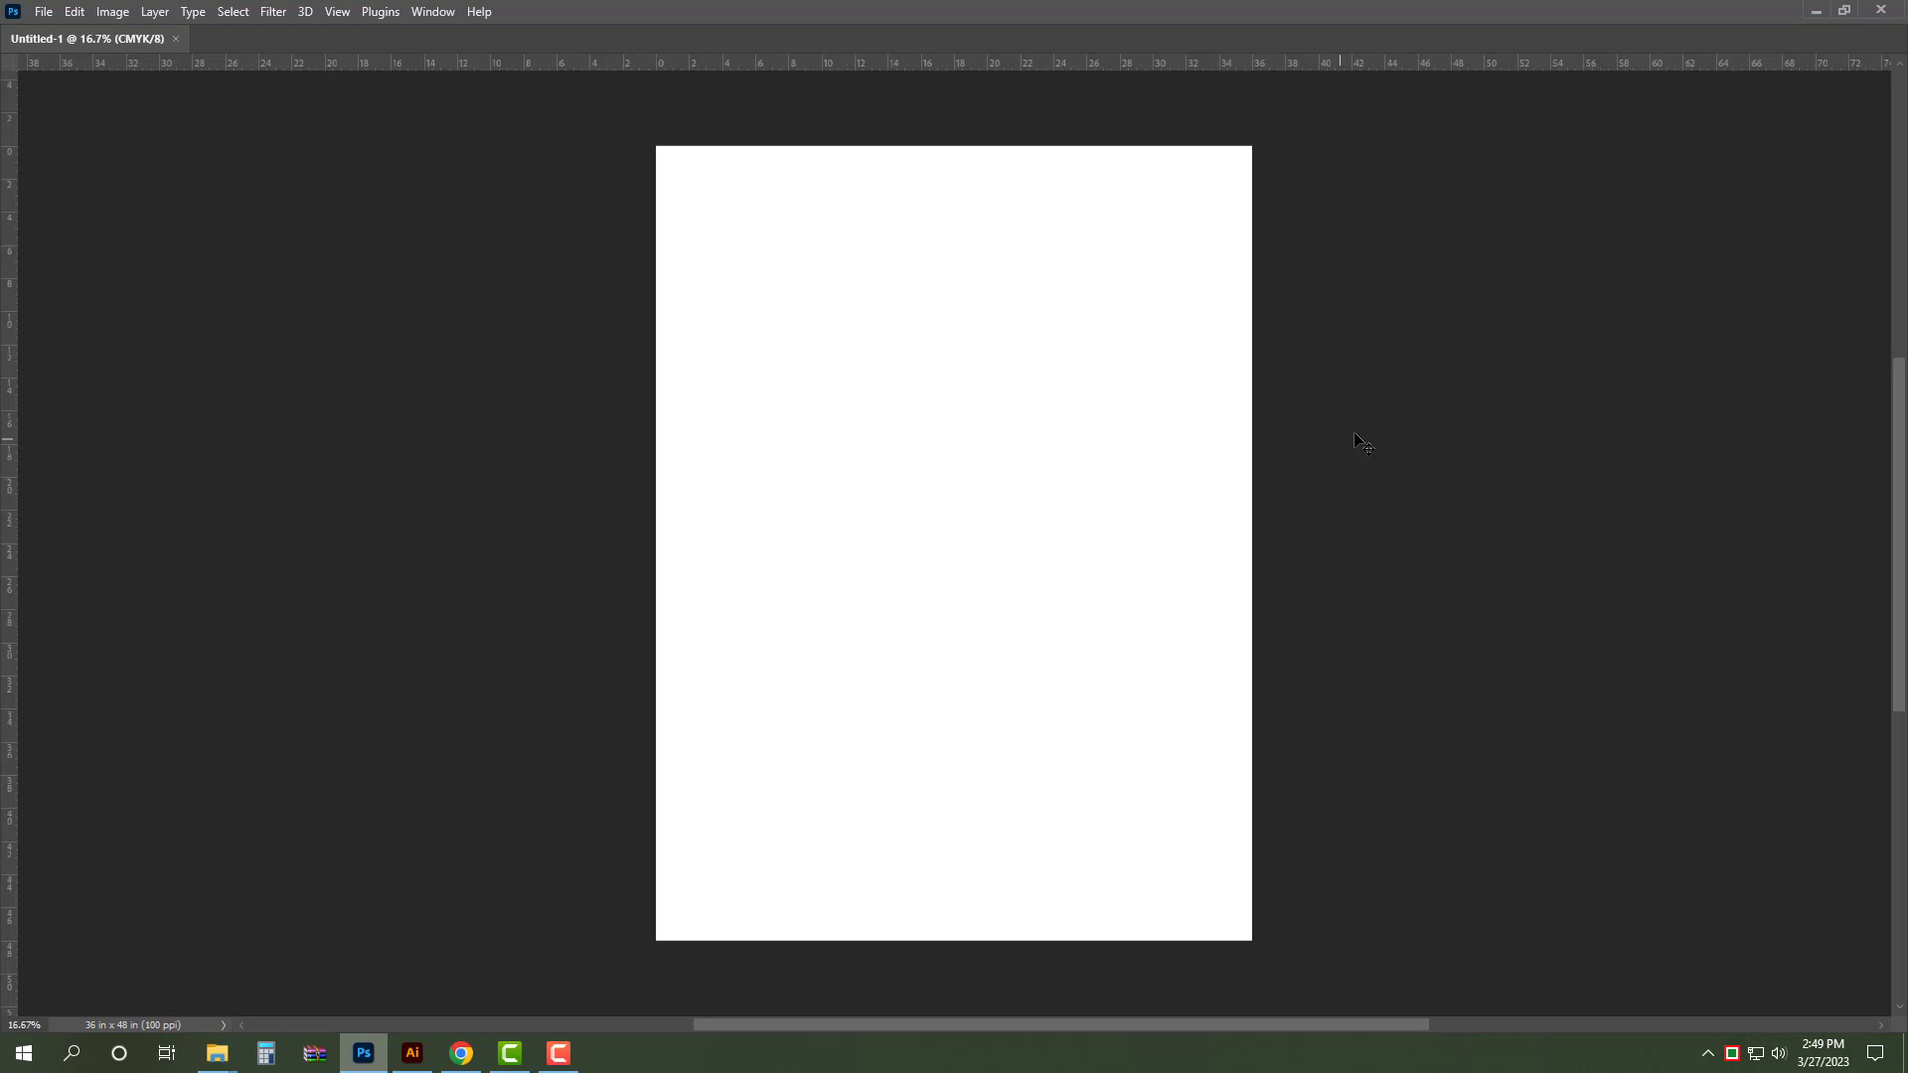
- Select the whole canvas and place one vertical and one horizontal guide through its centre
{"action": "key", "text": "ctrl+0"}
{"action": "key", "text": "ctrl+a"}
{"action": "key", "text": "Tab"}
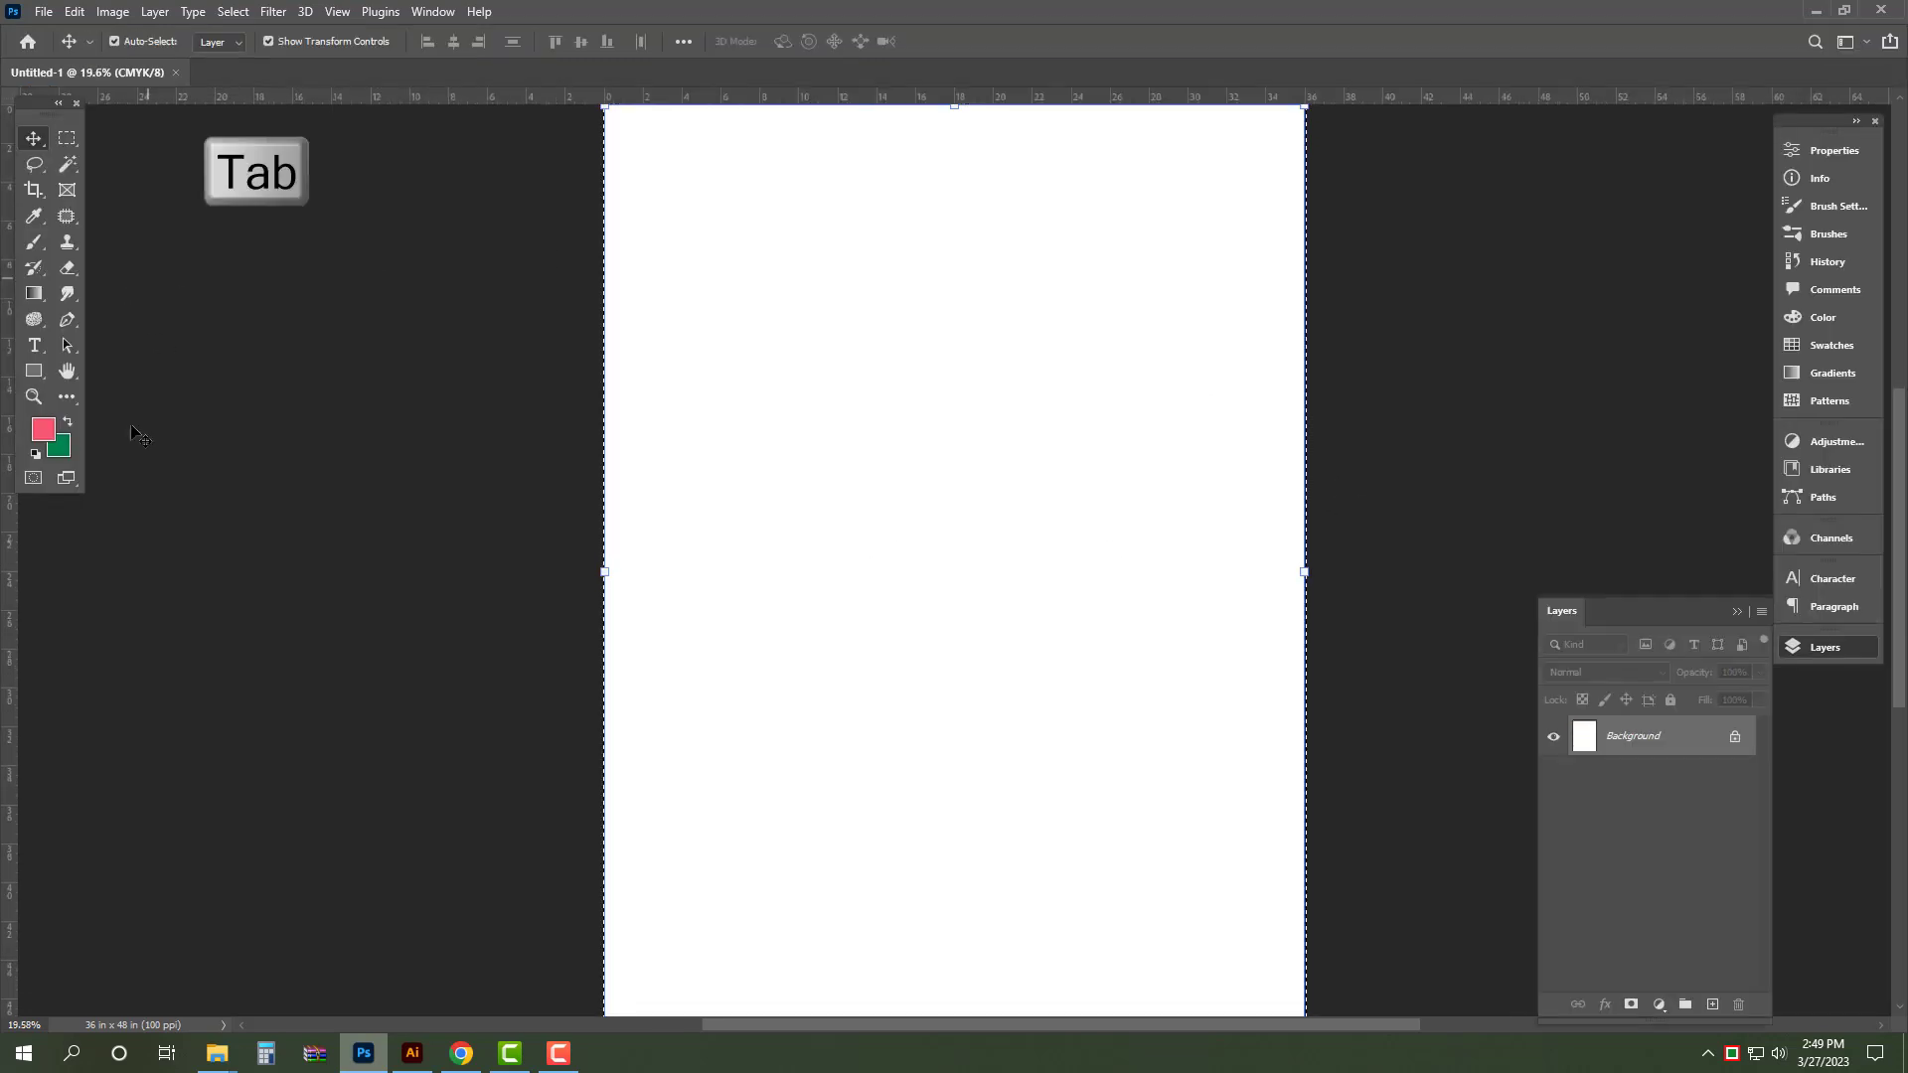
{"action": "key", "text": "ctrl+r"}
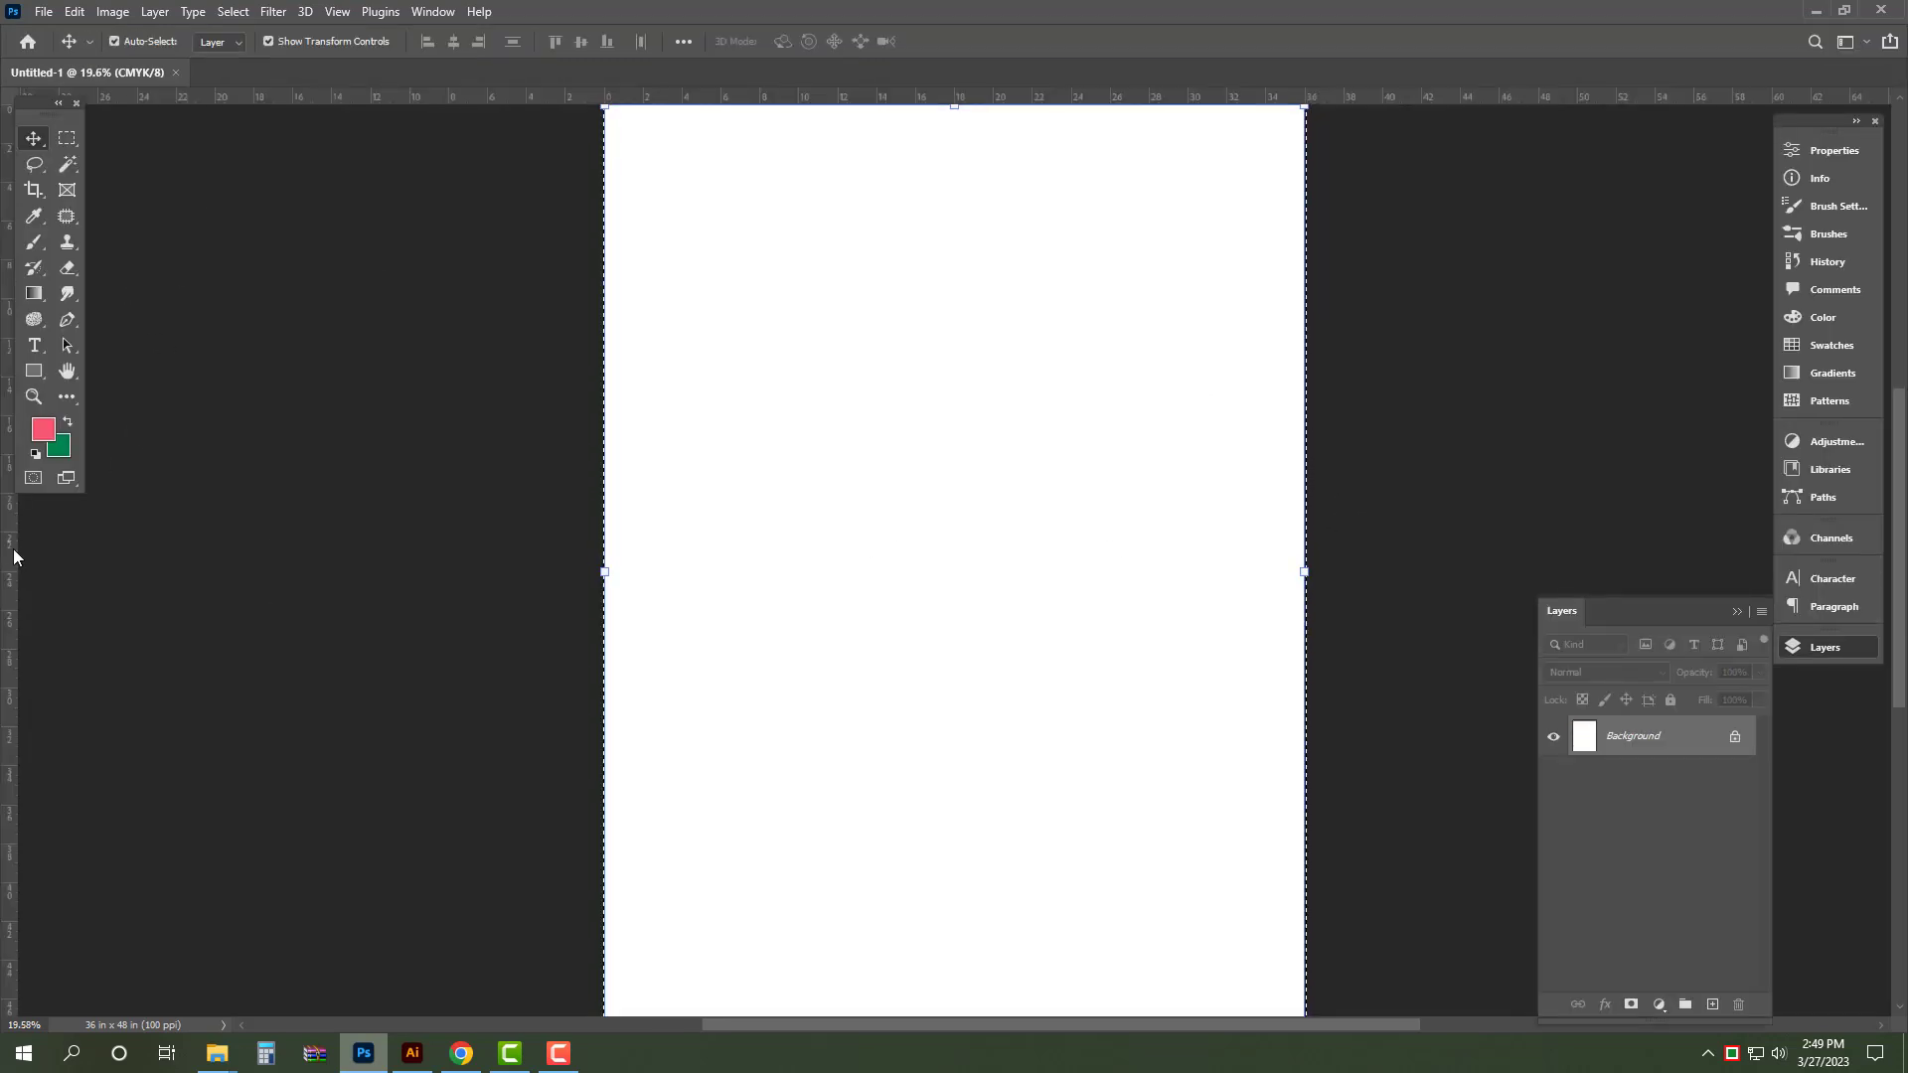
{"action": "left_click_drag", "start_coordinate": [12, 554], "coordinate": [955, 447]}
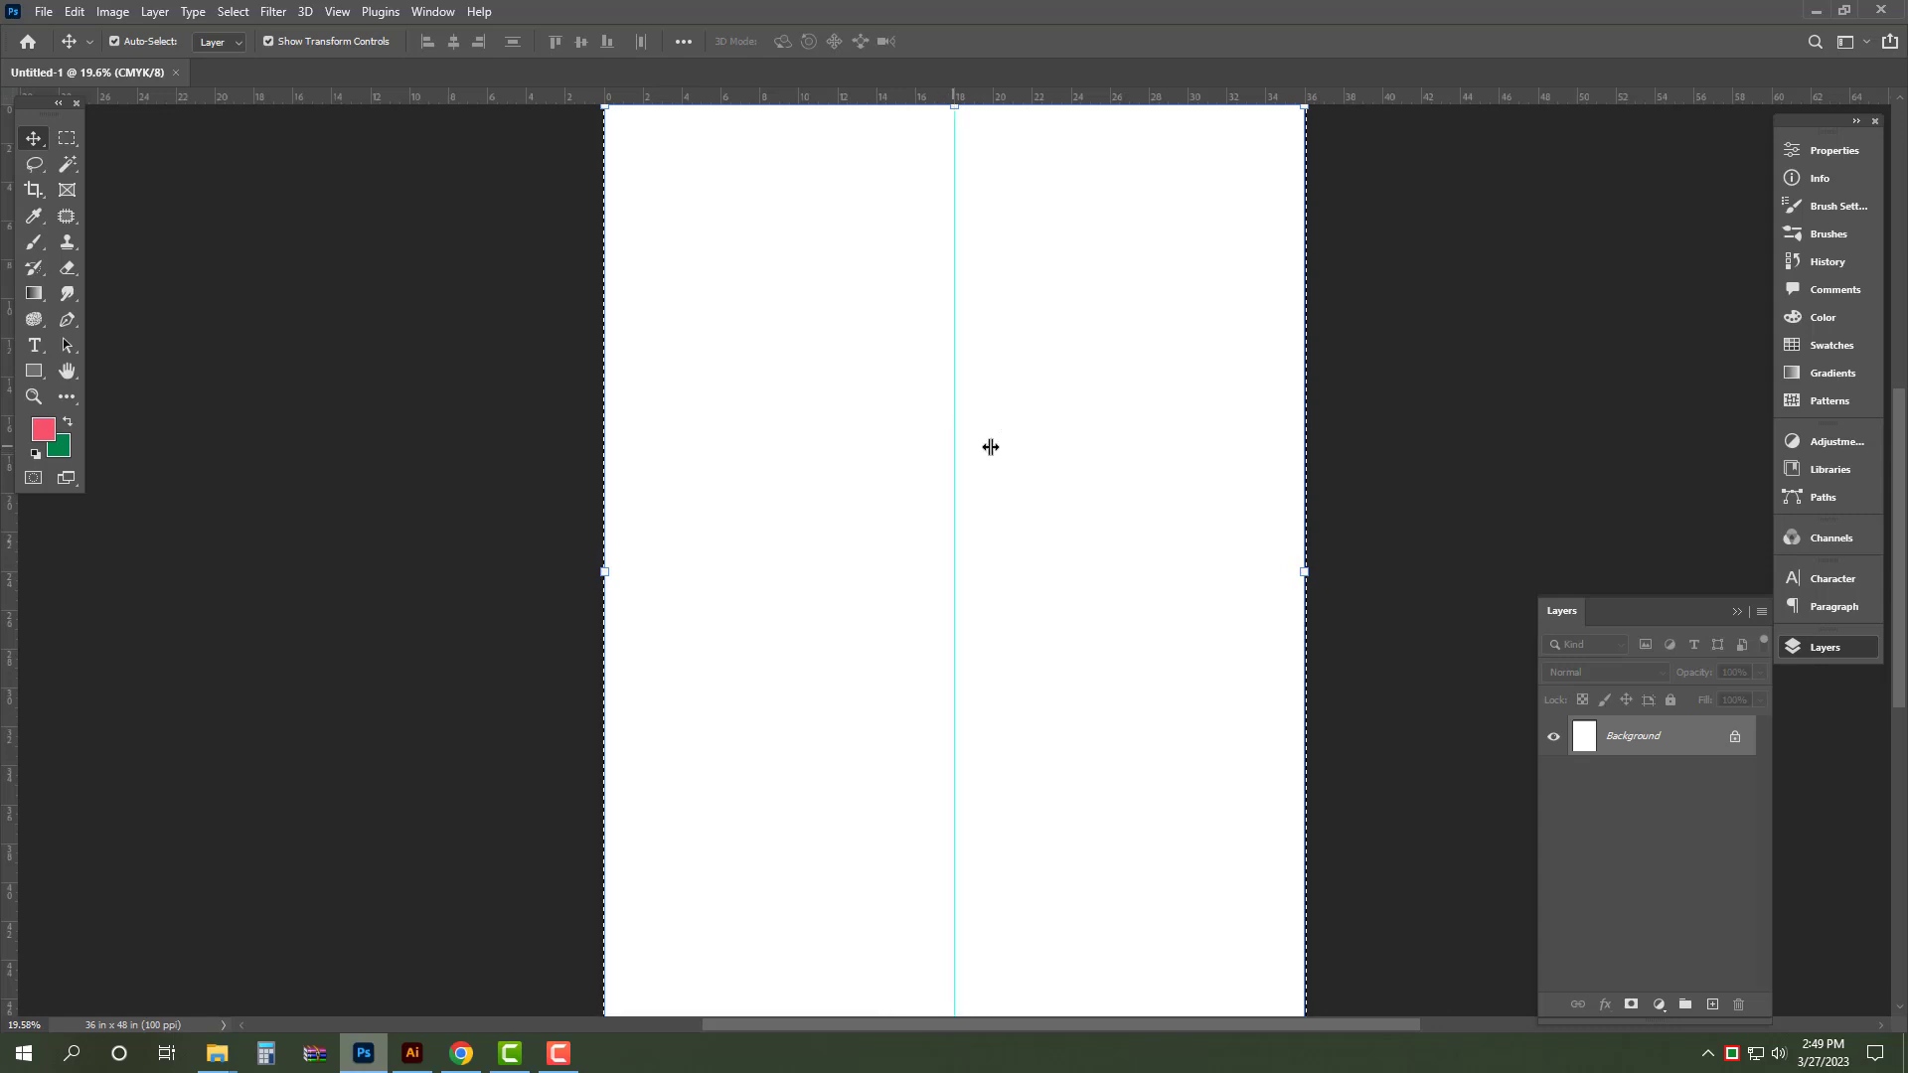
{"action": "key", "text": "ctrl+0"}
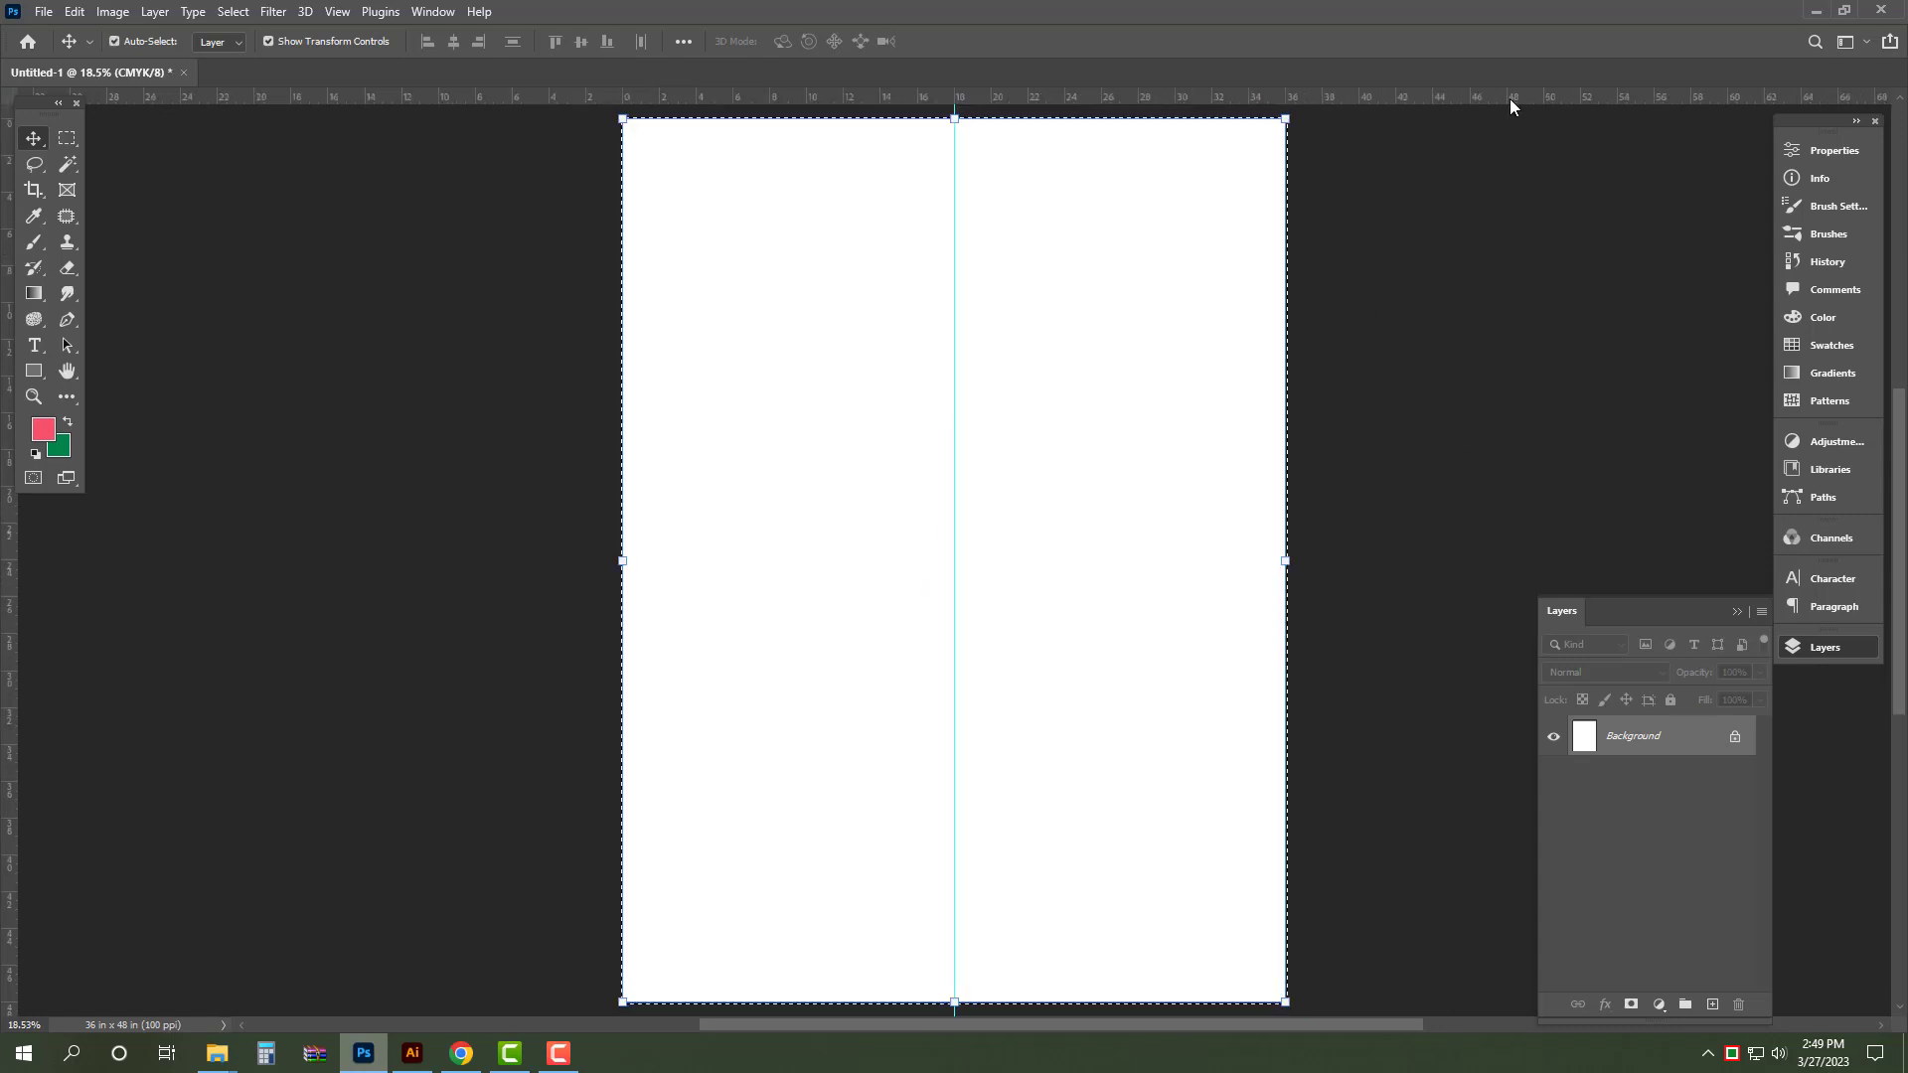
{"action": "left_click_drag", "start_coordinate": [1510, 100], "coordinate": [1334, 553]}
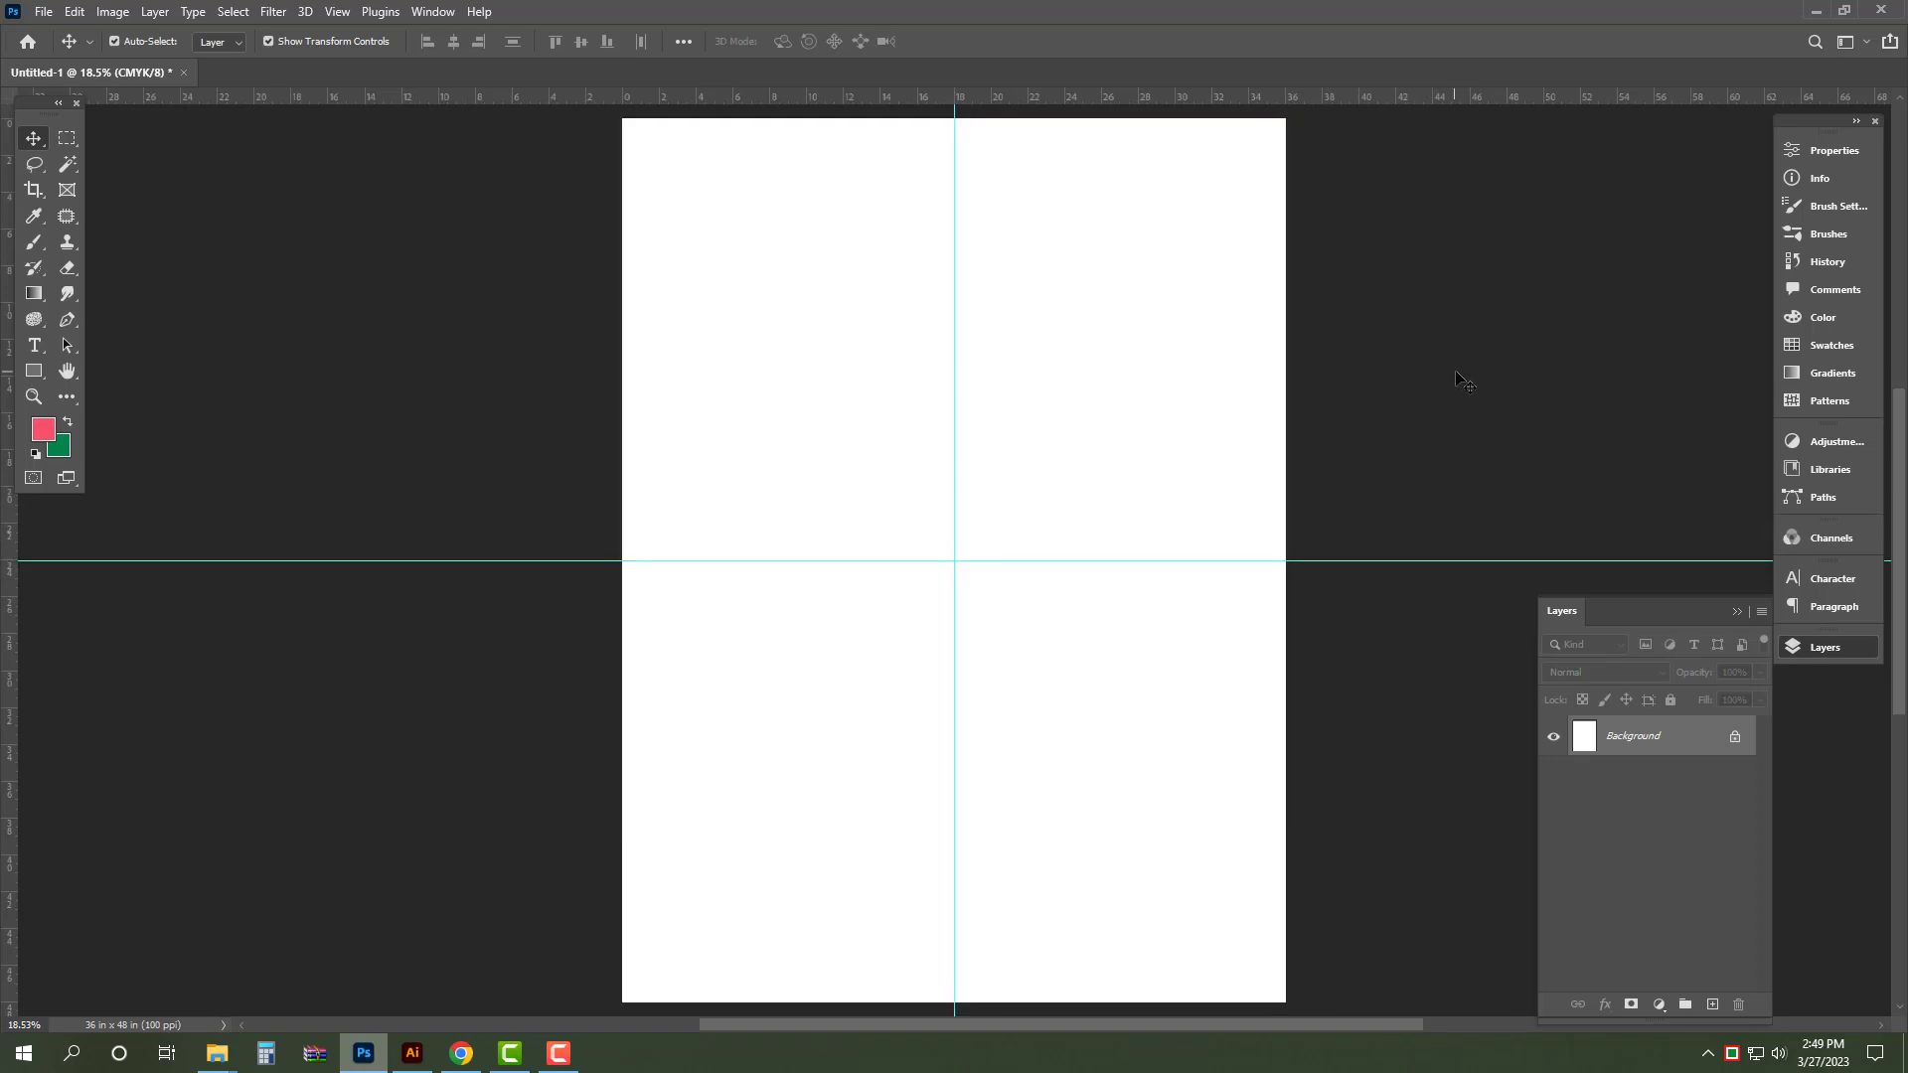
- Unlock the Background layer to turn it into a regular layer
{"action": "key", "text": "ctrl+plus"}
{"action": "left_click", "coordinate": [1734, 740]}
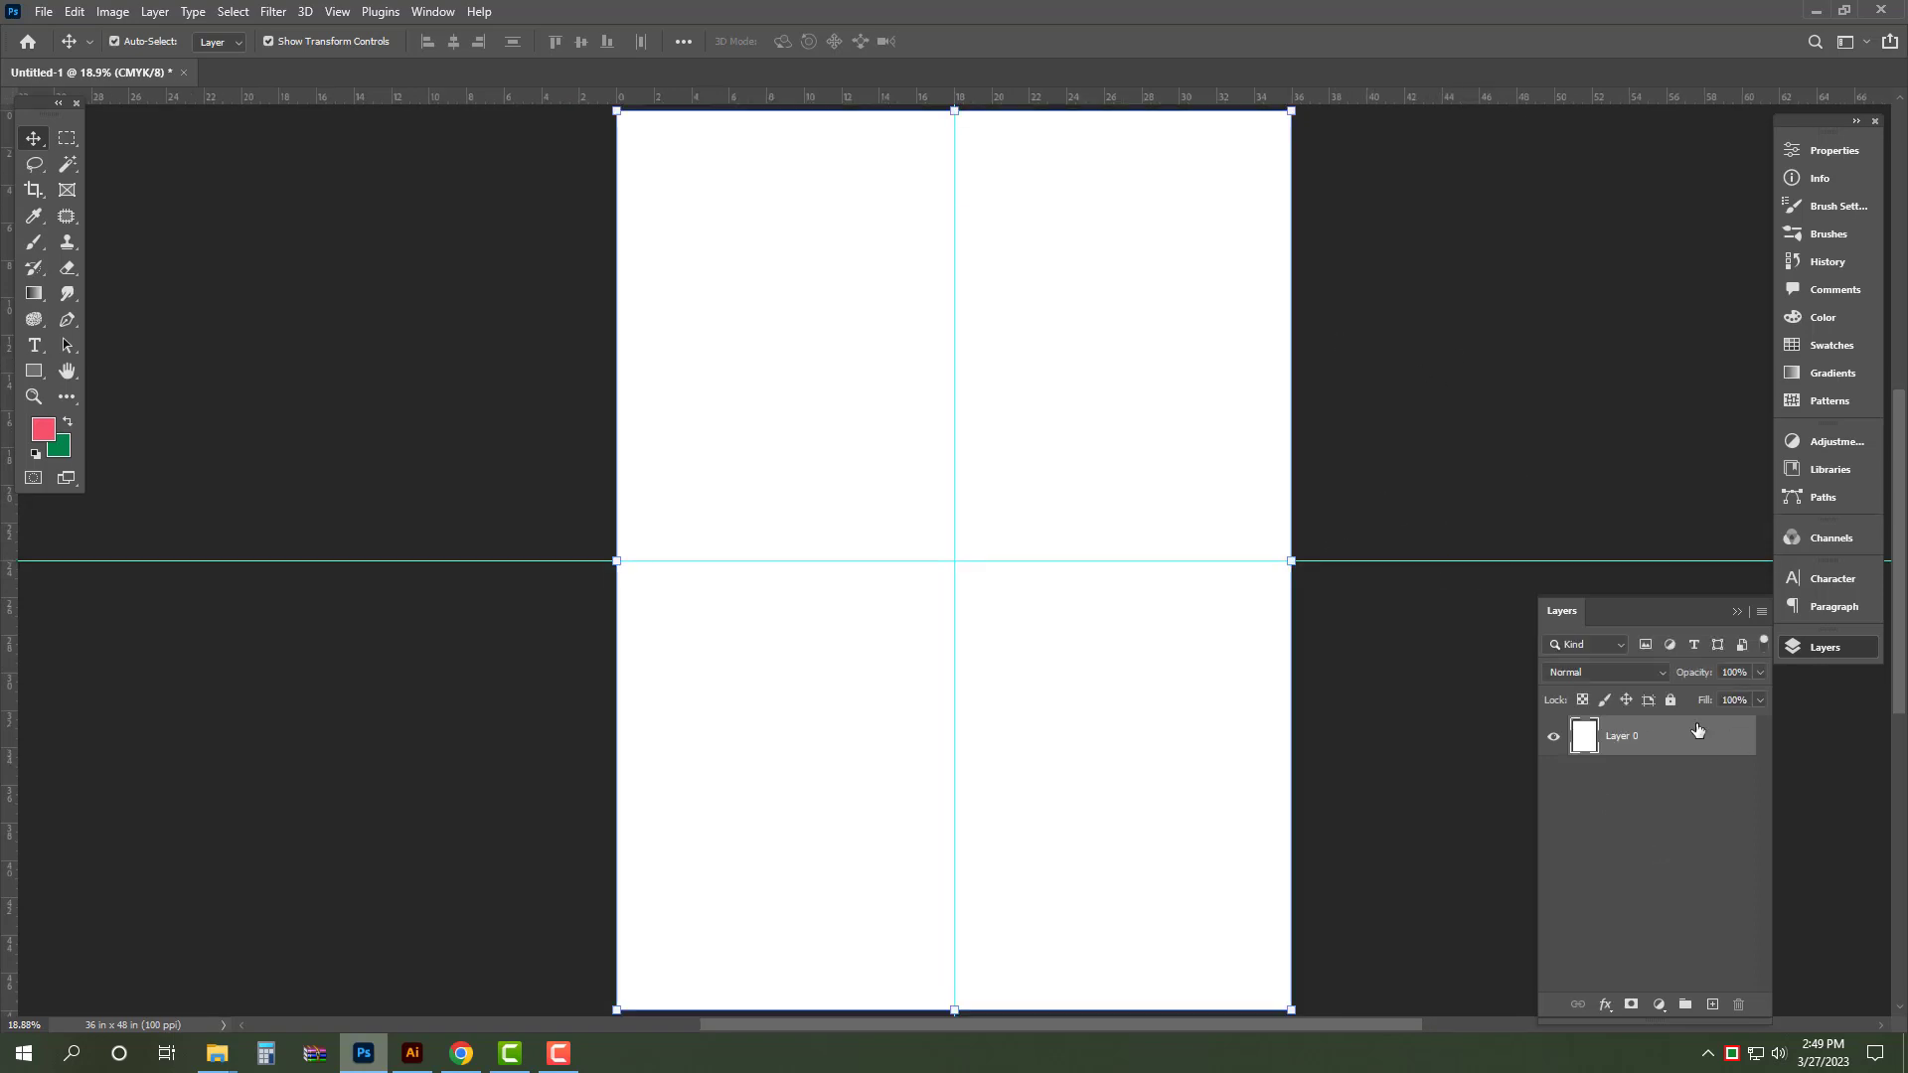
{"action": "left_click", "coordinate": [1453, 390]}
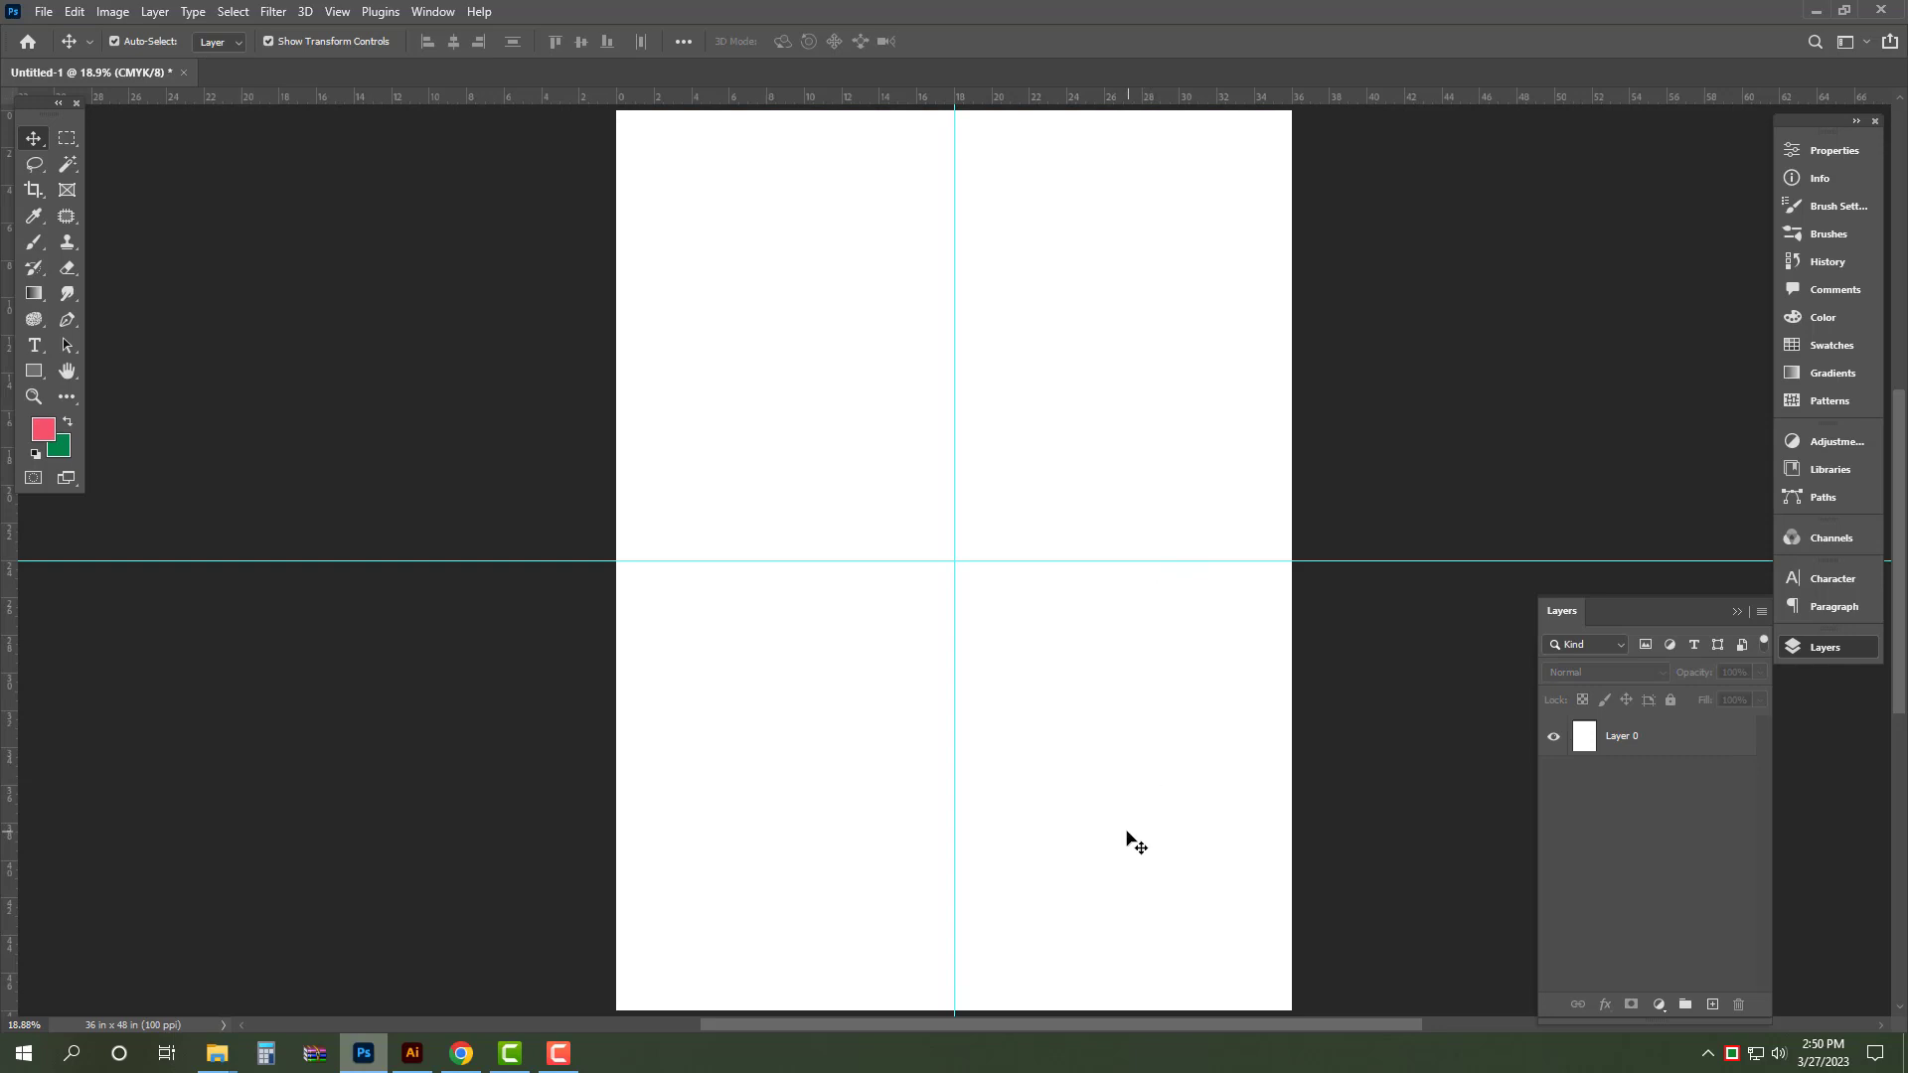
- Switch to Illustrator and cut all the text of the upper four-line verse, starting with ঈদ মানে খুশি
{"action": "left_click", "coordinate": [411, 1053]}
{"action": "left_click", "coordinate": [916, 567]}
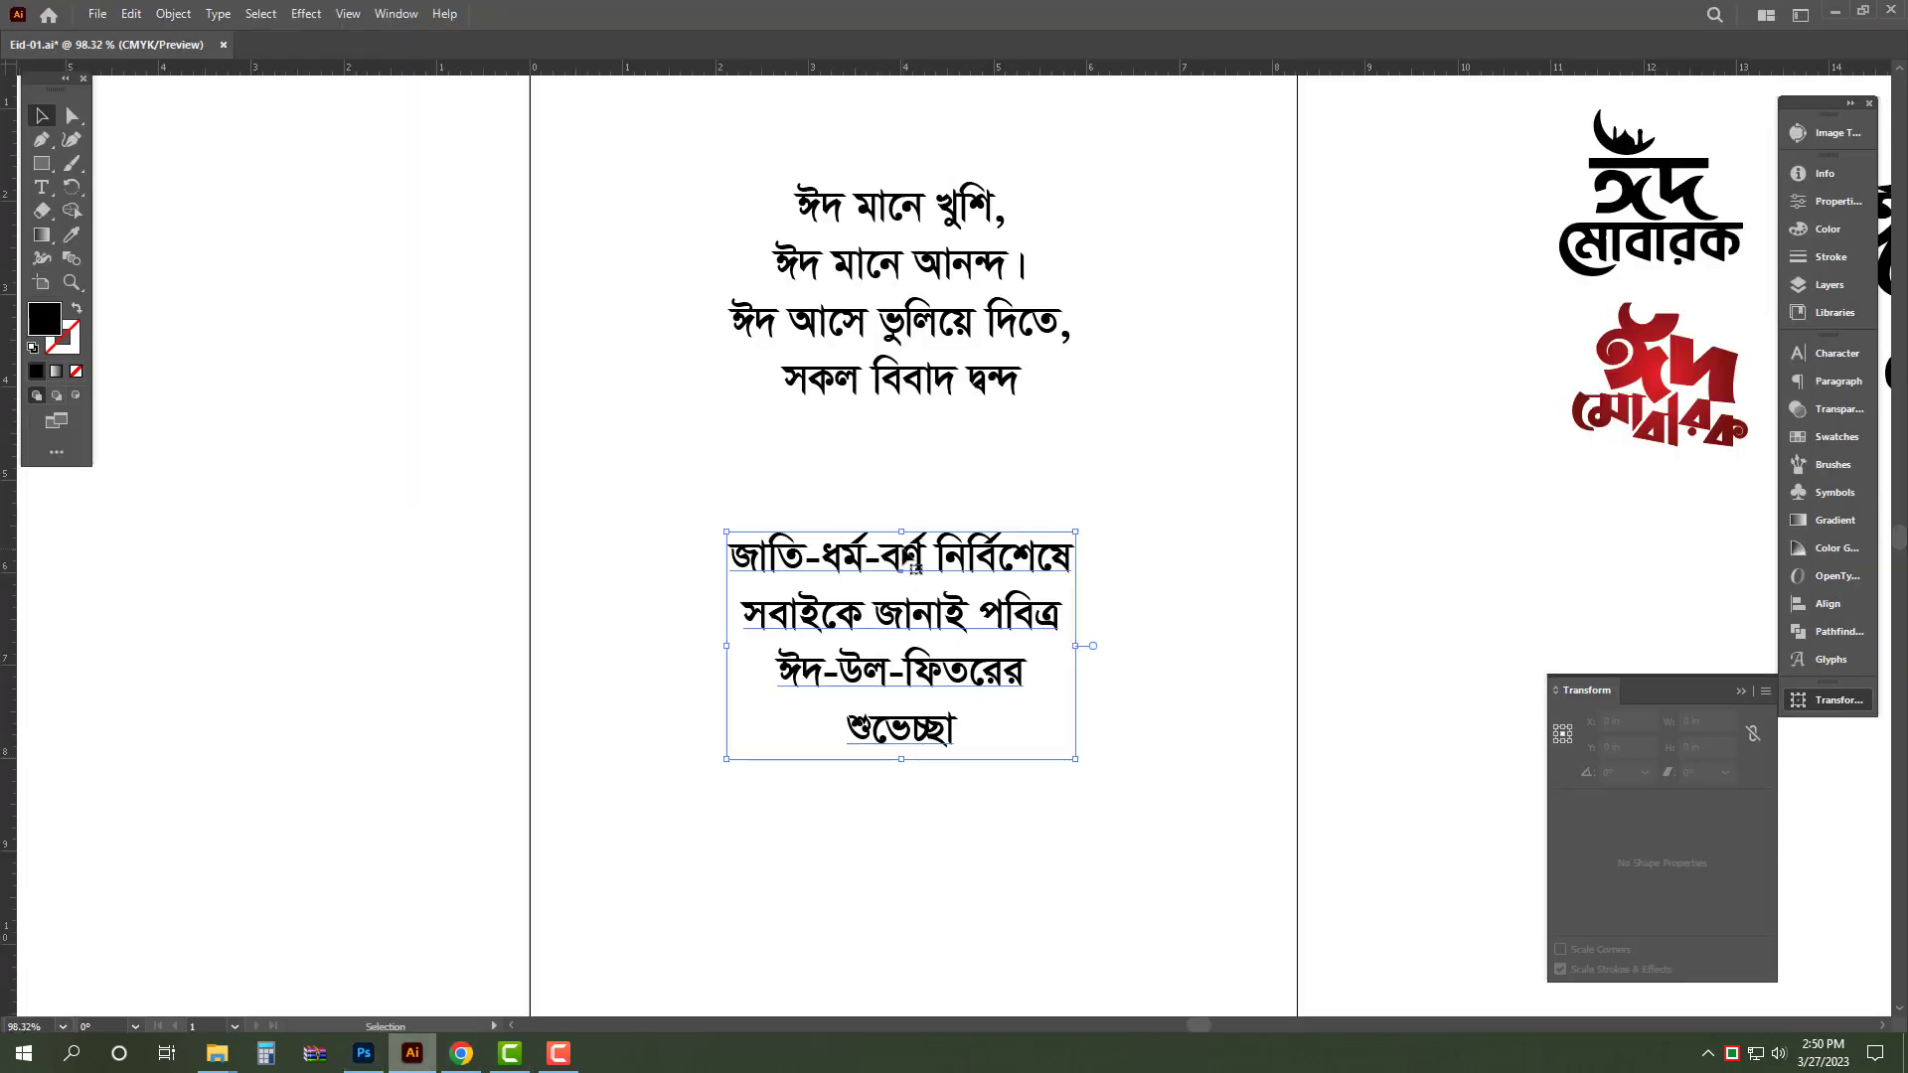
{"action": "triple_click", "coordinate": [916, 567]}
{"action": "left_click", "coordinate": [919, 323]}
{"action": "key", "text": "ctrl+a"}
{"action": "key", "text": "ctrl+x"}
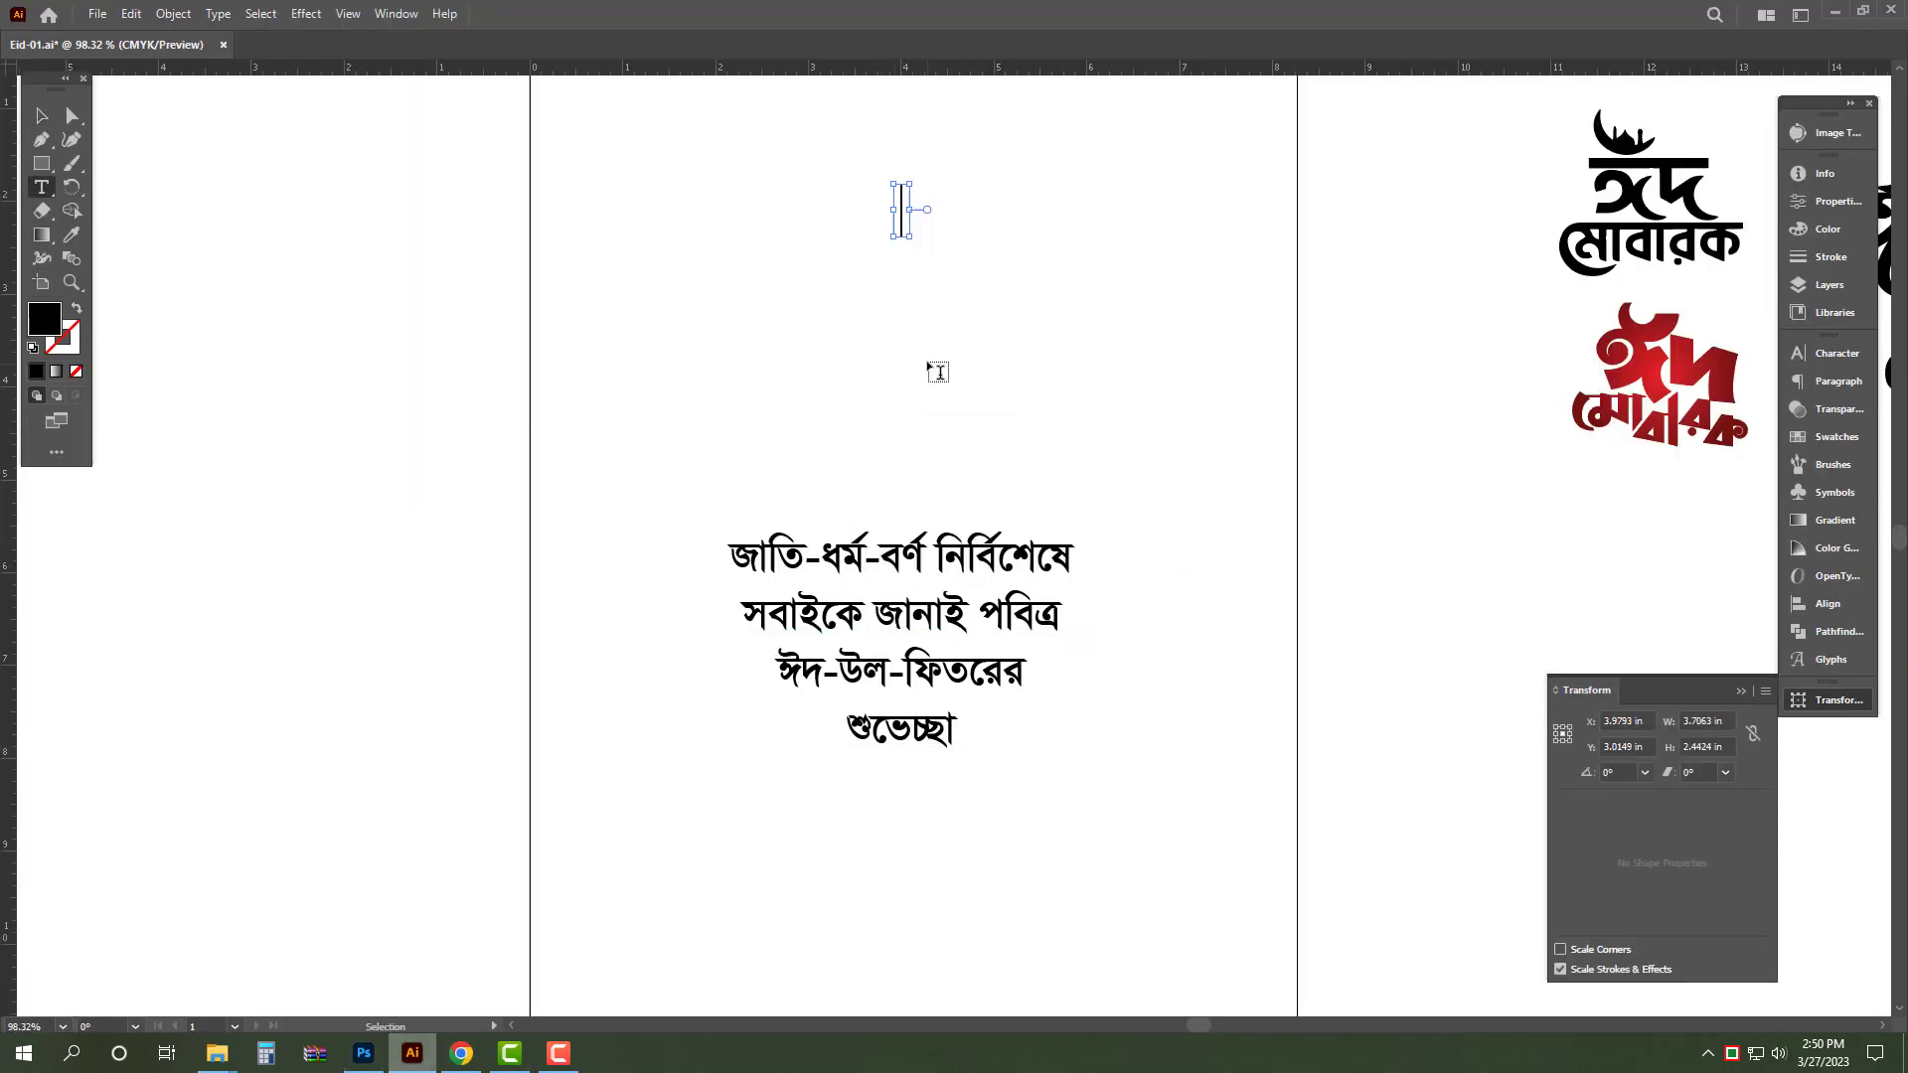
{"action": "key", "text": "Escape"}
{"action": "left_click", "coordinate": [463, 966]}
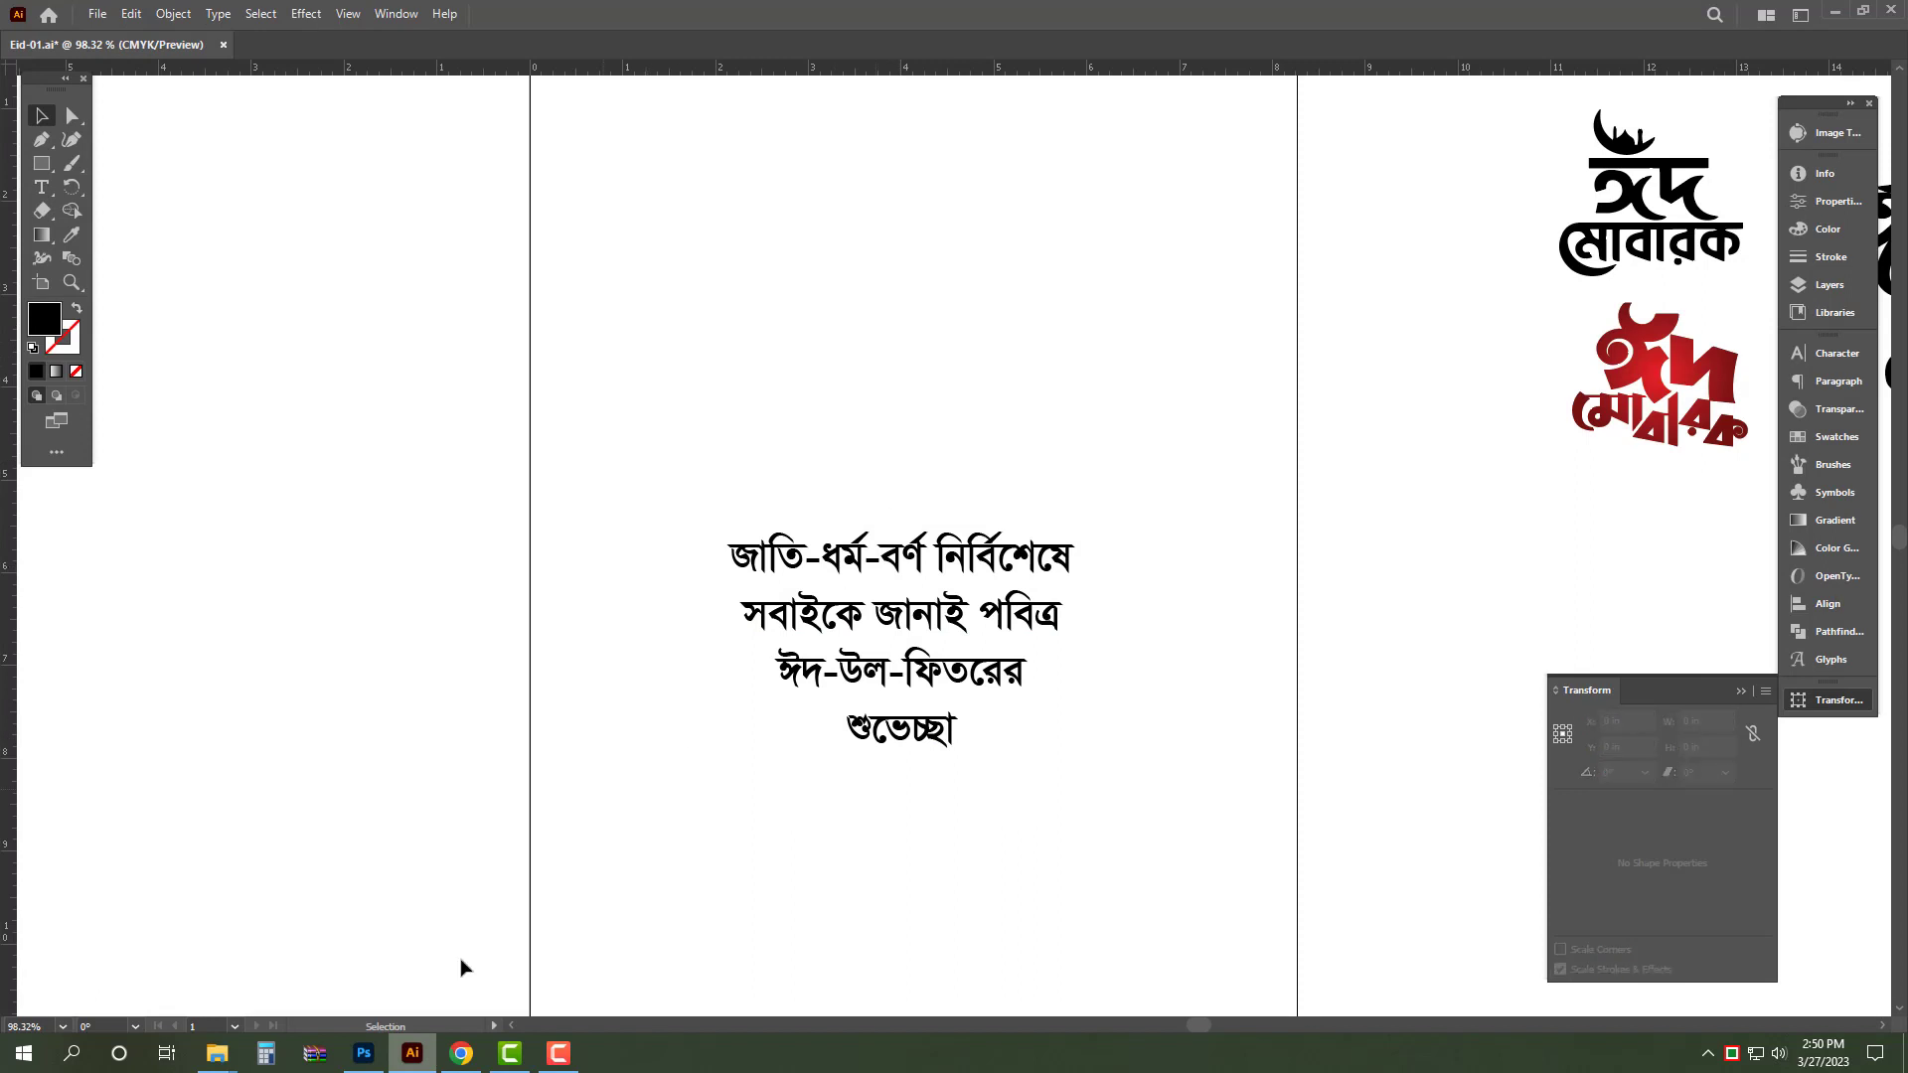
- Switch to Photoshop and paste the cut verse as a new text layer in the canvas's upper half
{"action": "left_click", "coordinate": [364, 1052]}
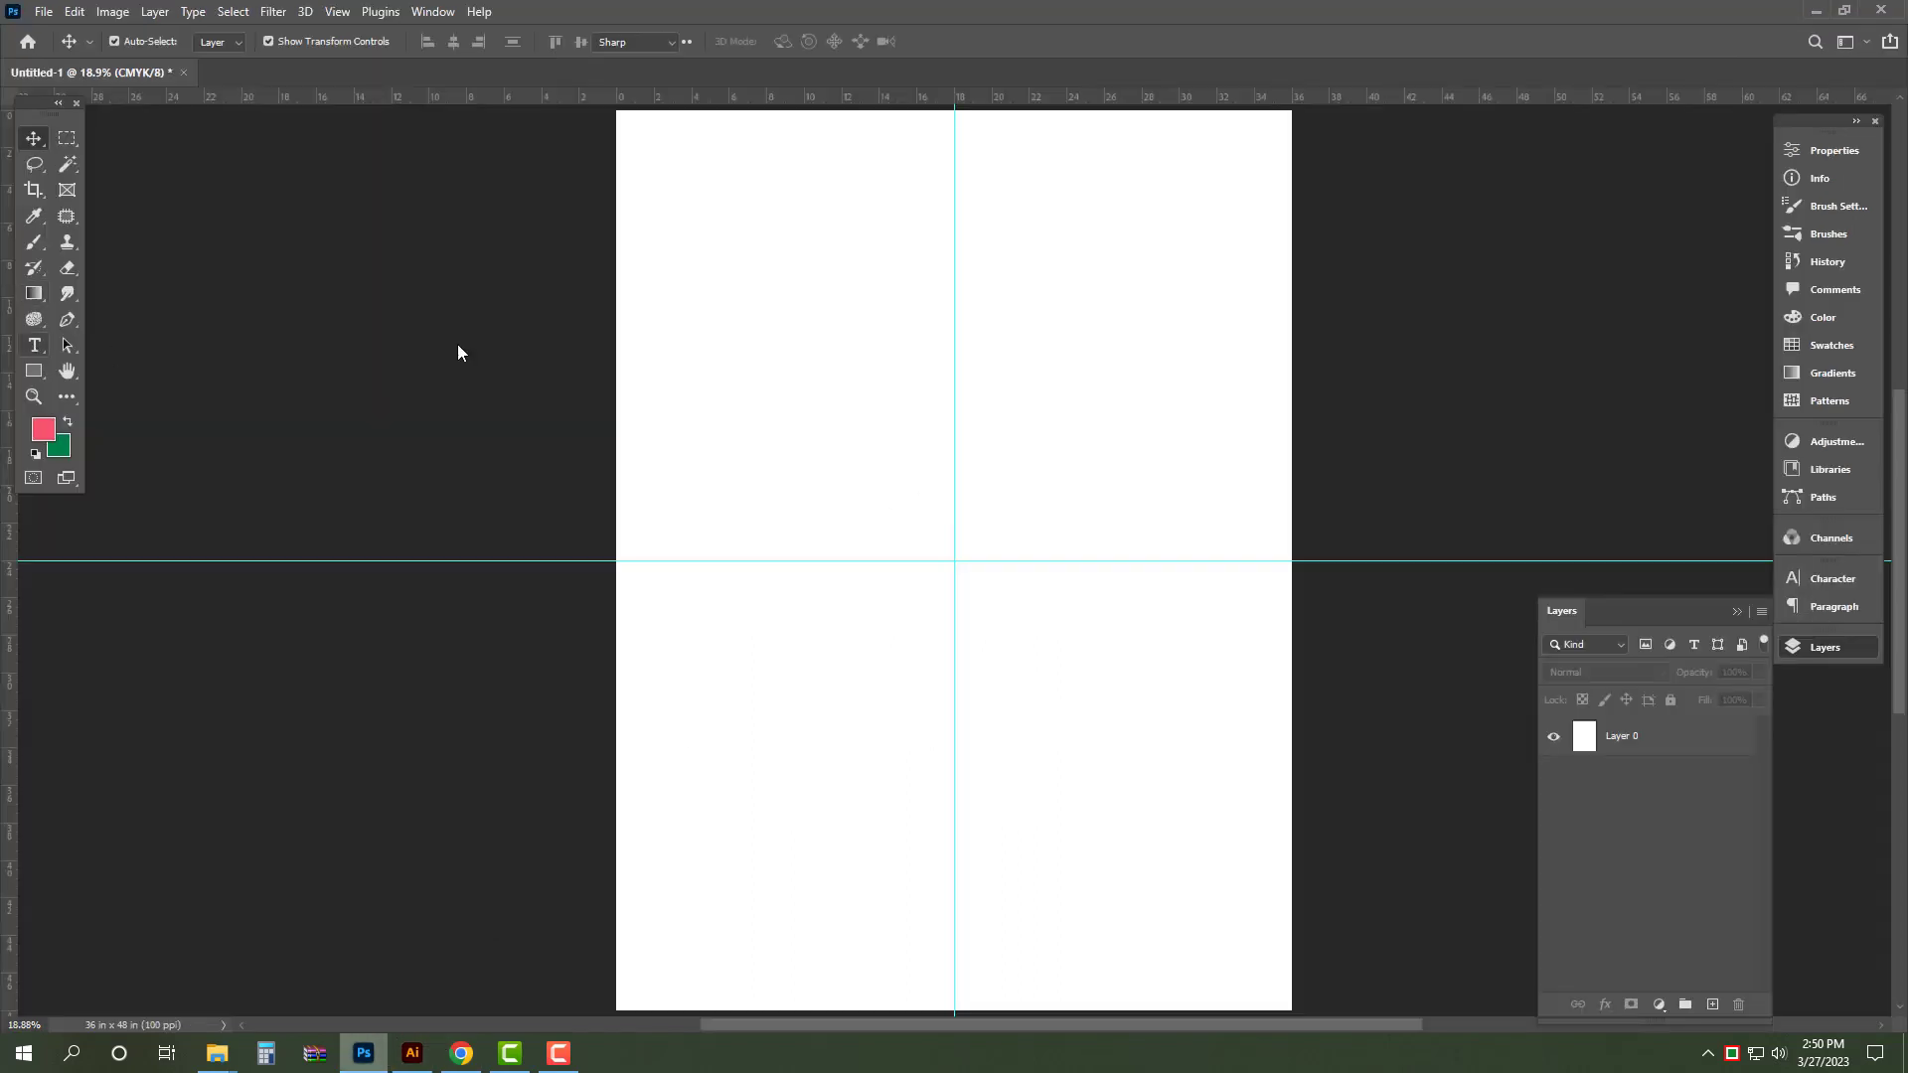
{"action": "key", "text": "t"}
{"action": "left_click", "coordinate": [936, 358]}
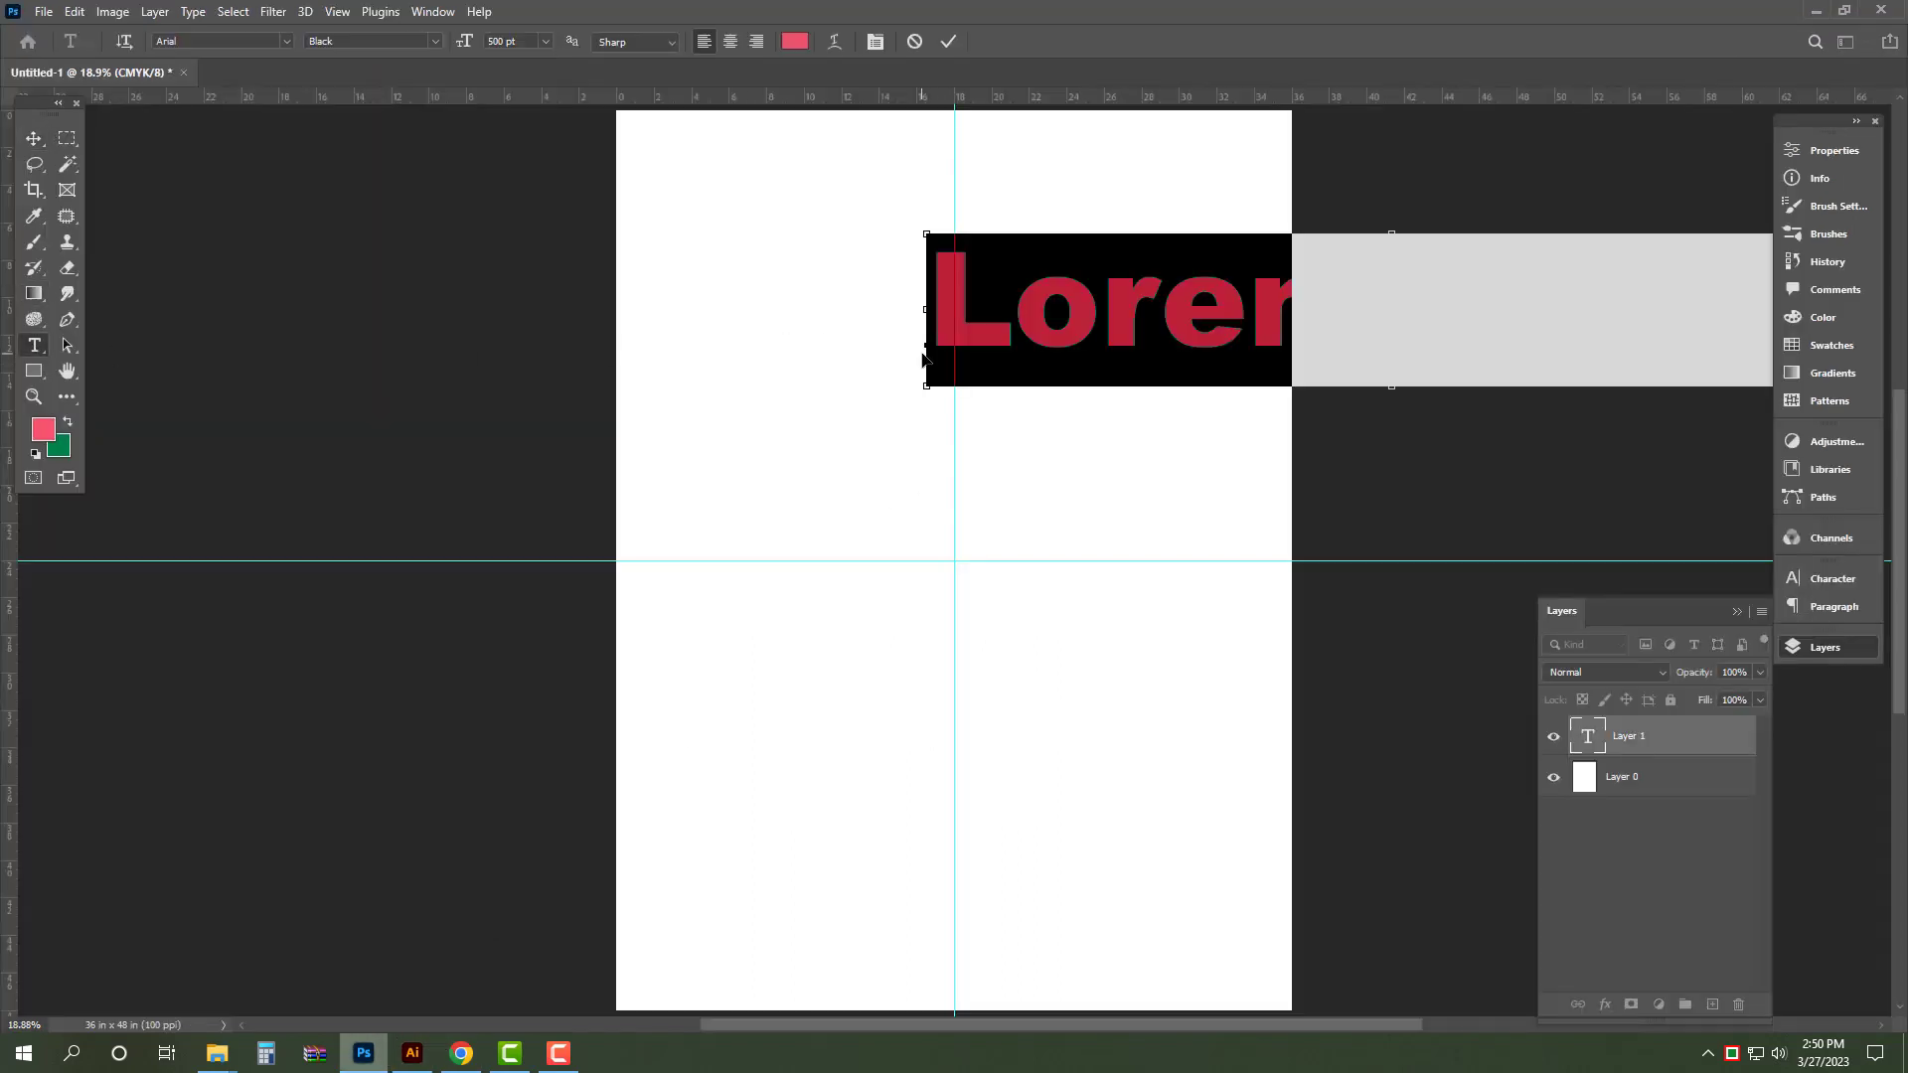
{"action": "key", "text": "ctrl+v"}
{"action": "key", "text": "ctrl+Return"}
- Scale the pasted verse proportionally to about 600%
{"action": "key", "text": "ctrl+t"}
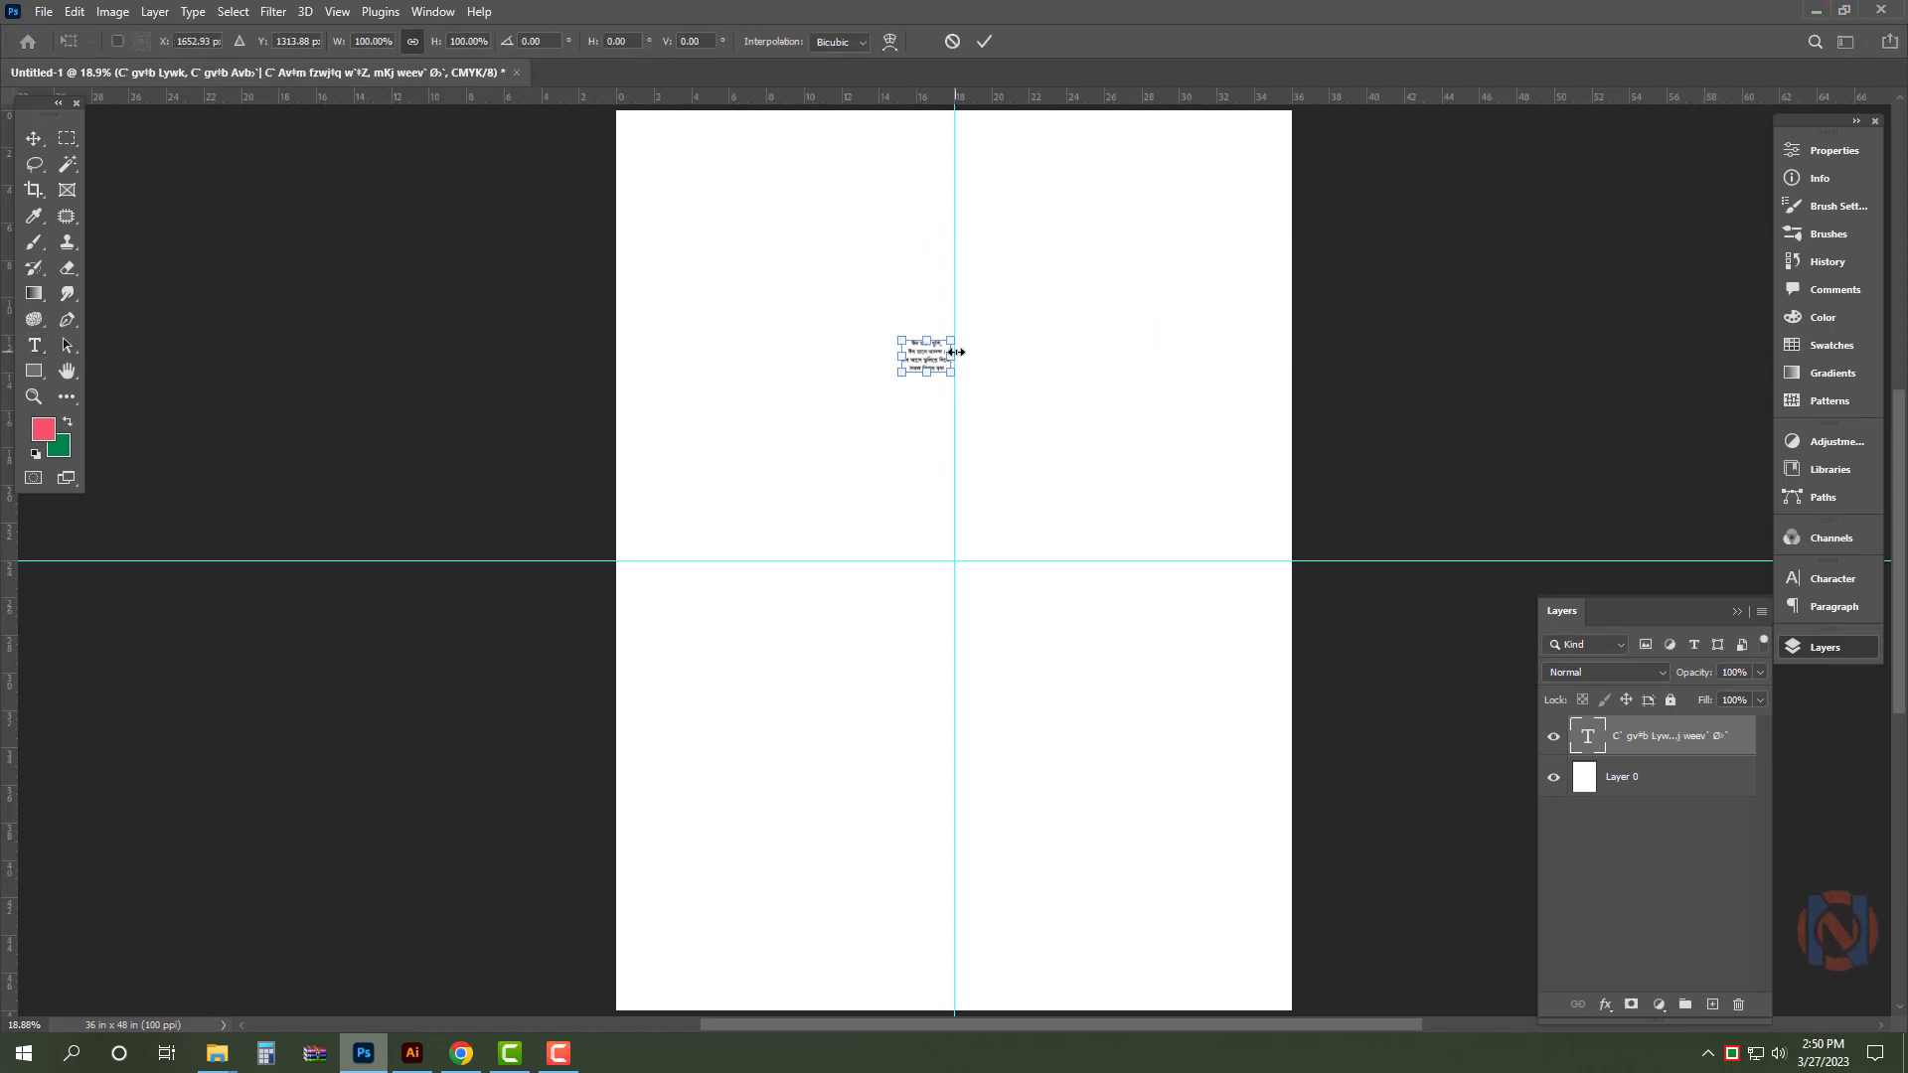
{"action": "left_click_drag", "start_coordinate": [955, 352], "coordinate": [1081, 350]}
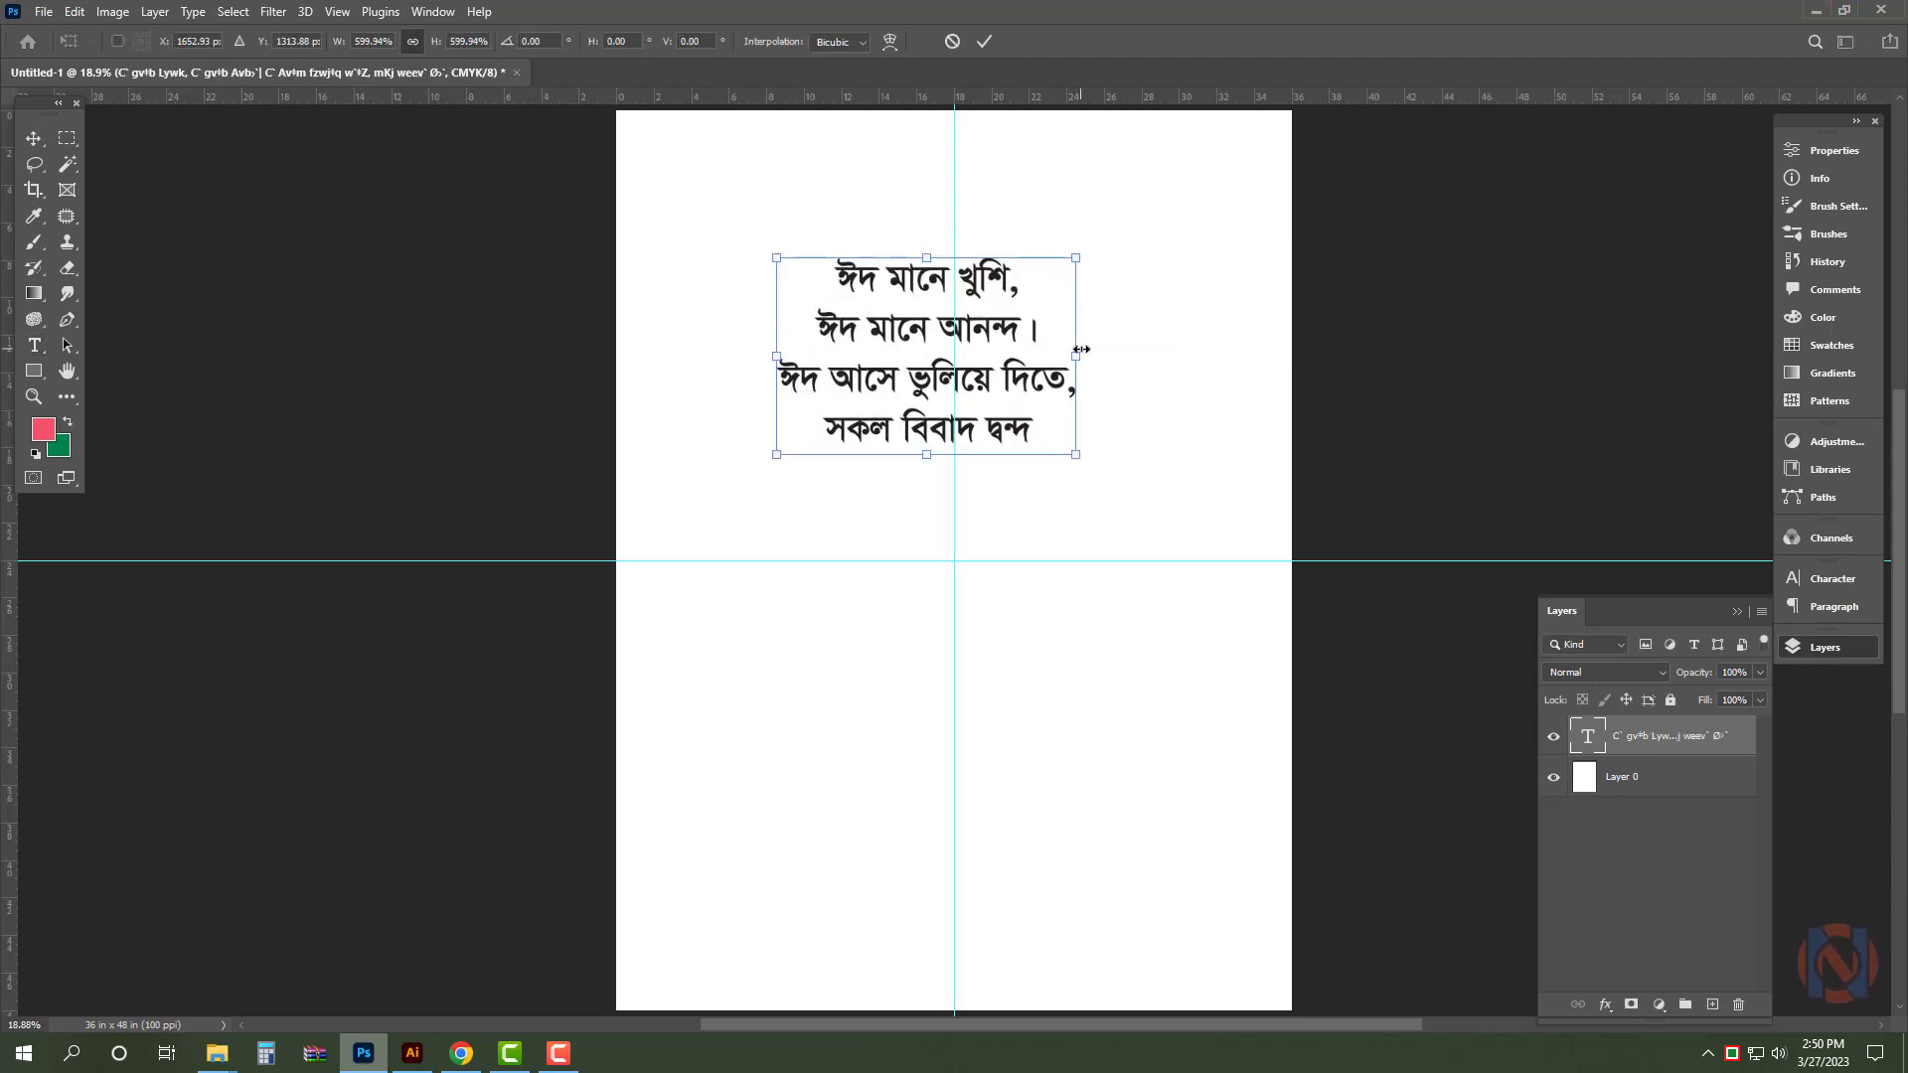
{"action": "key", "text": "Return"}
{"action": "key", "text": "i"}
{"action": "key", "text": "v"}
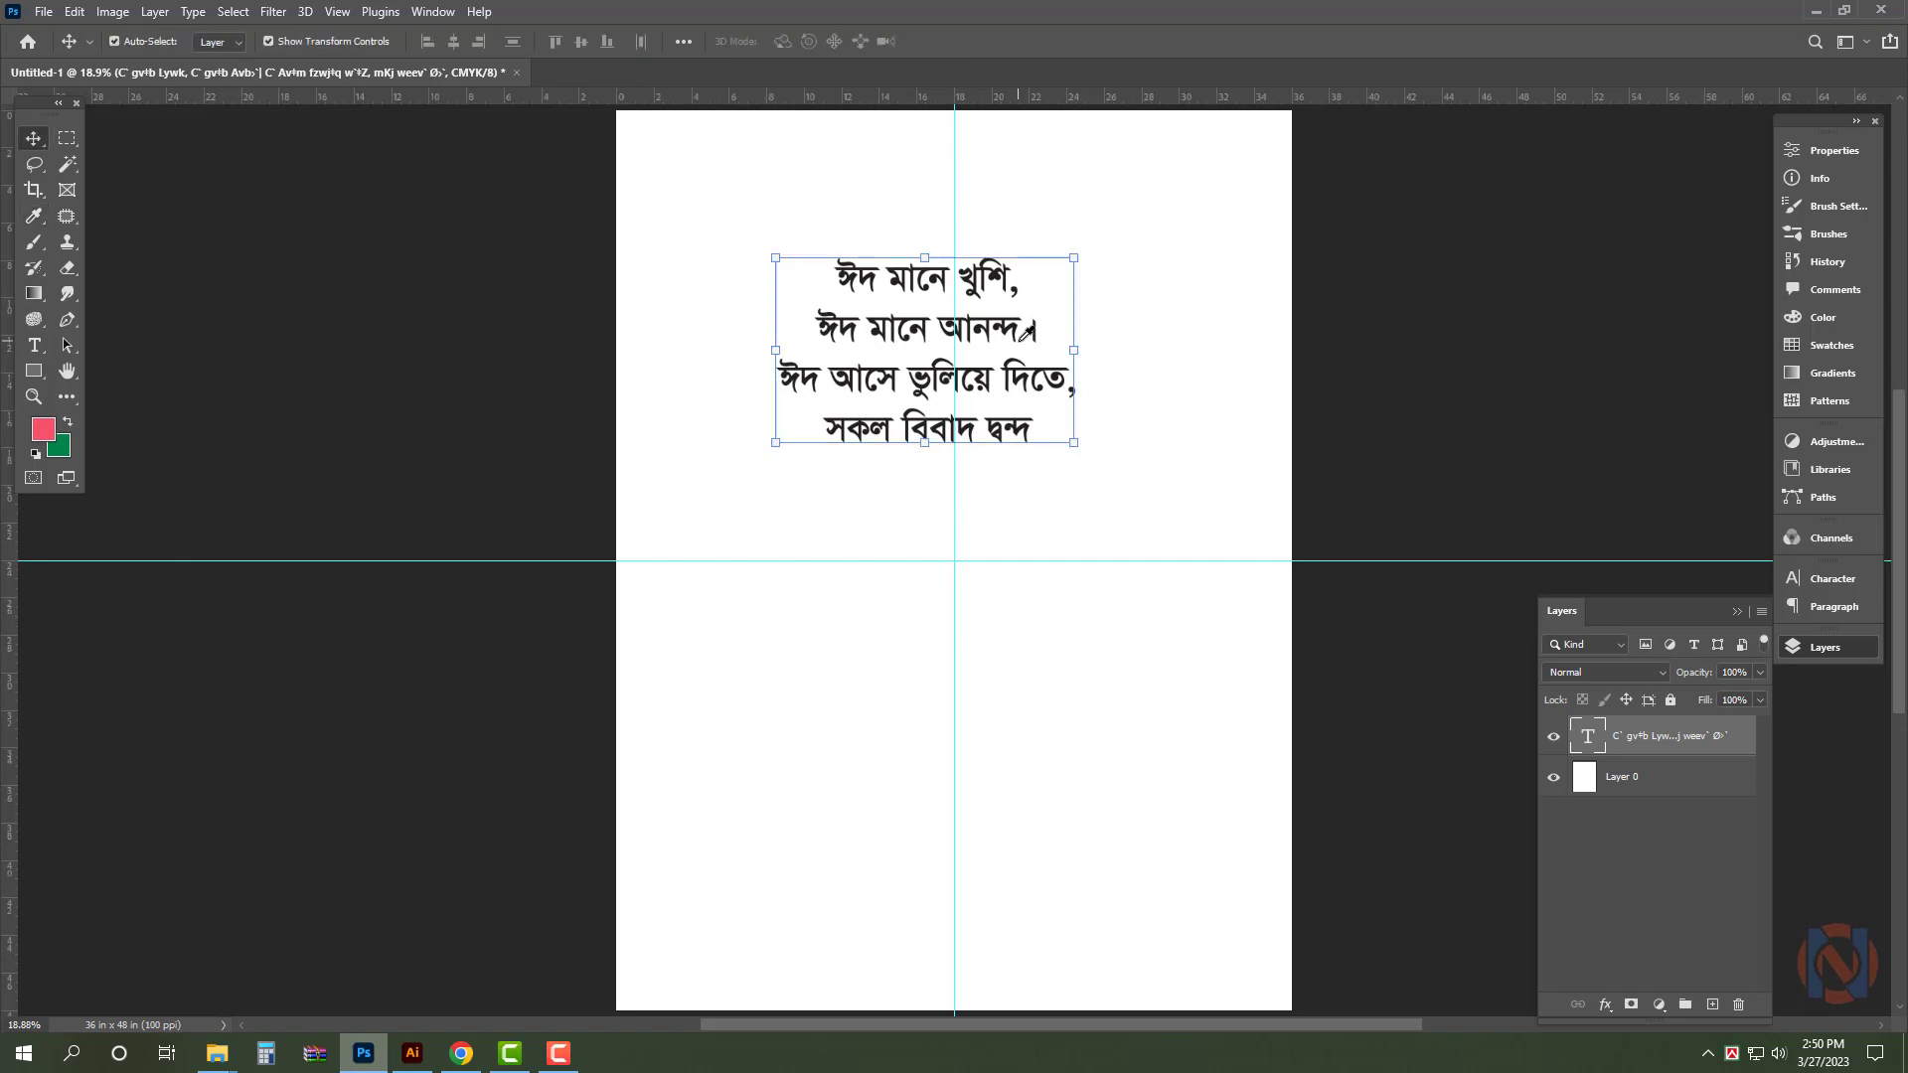
- Centre the verse on the vertical guide and place a scaled-down copy above it near the poster's upper edge
{"action": "left_click_drag", "start_coordinate": [1011, 220], "coordinate": [1035, 451]}
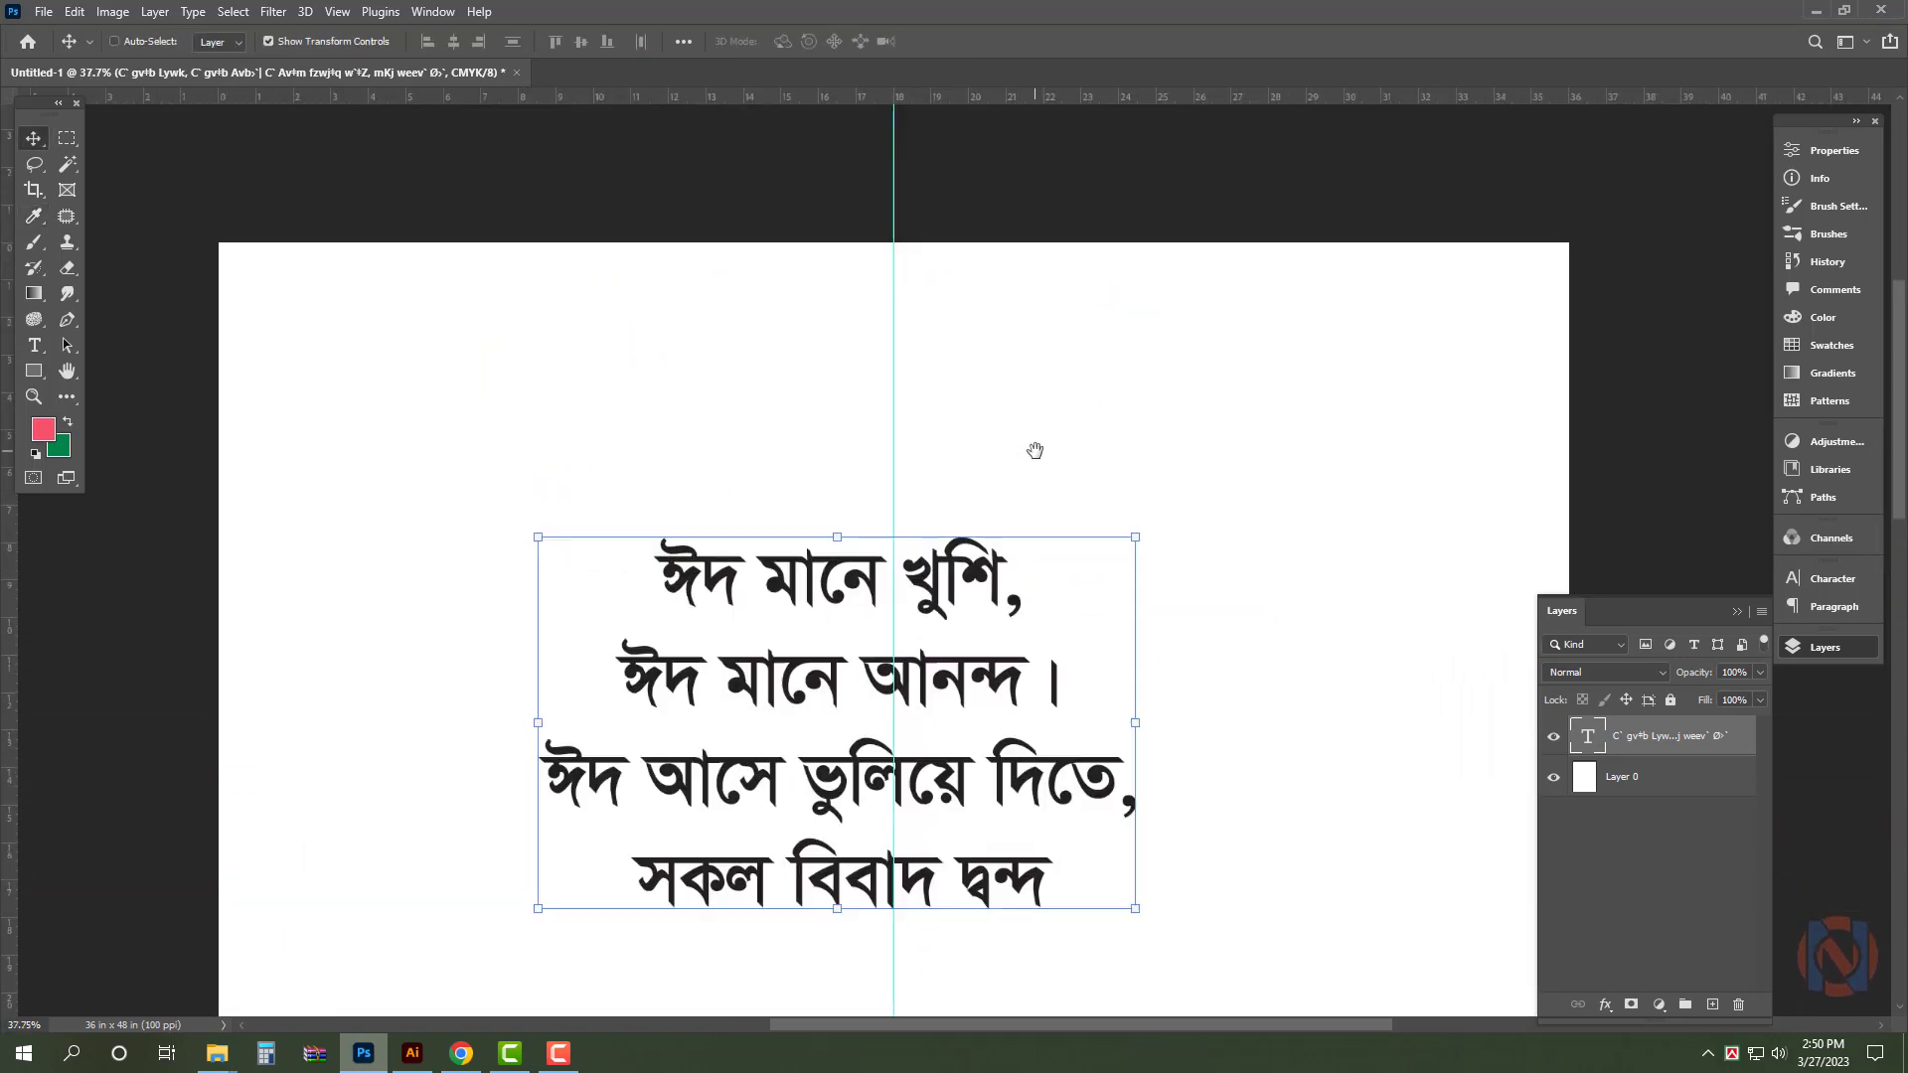
{"action": "left_click_drag", "start_coordinate": [934, 594], "coordinate": [994, 336]}
{"action": "key", "text": "ctrl+t"}
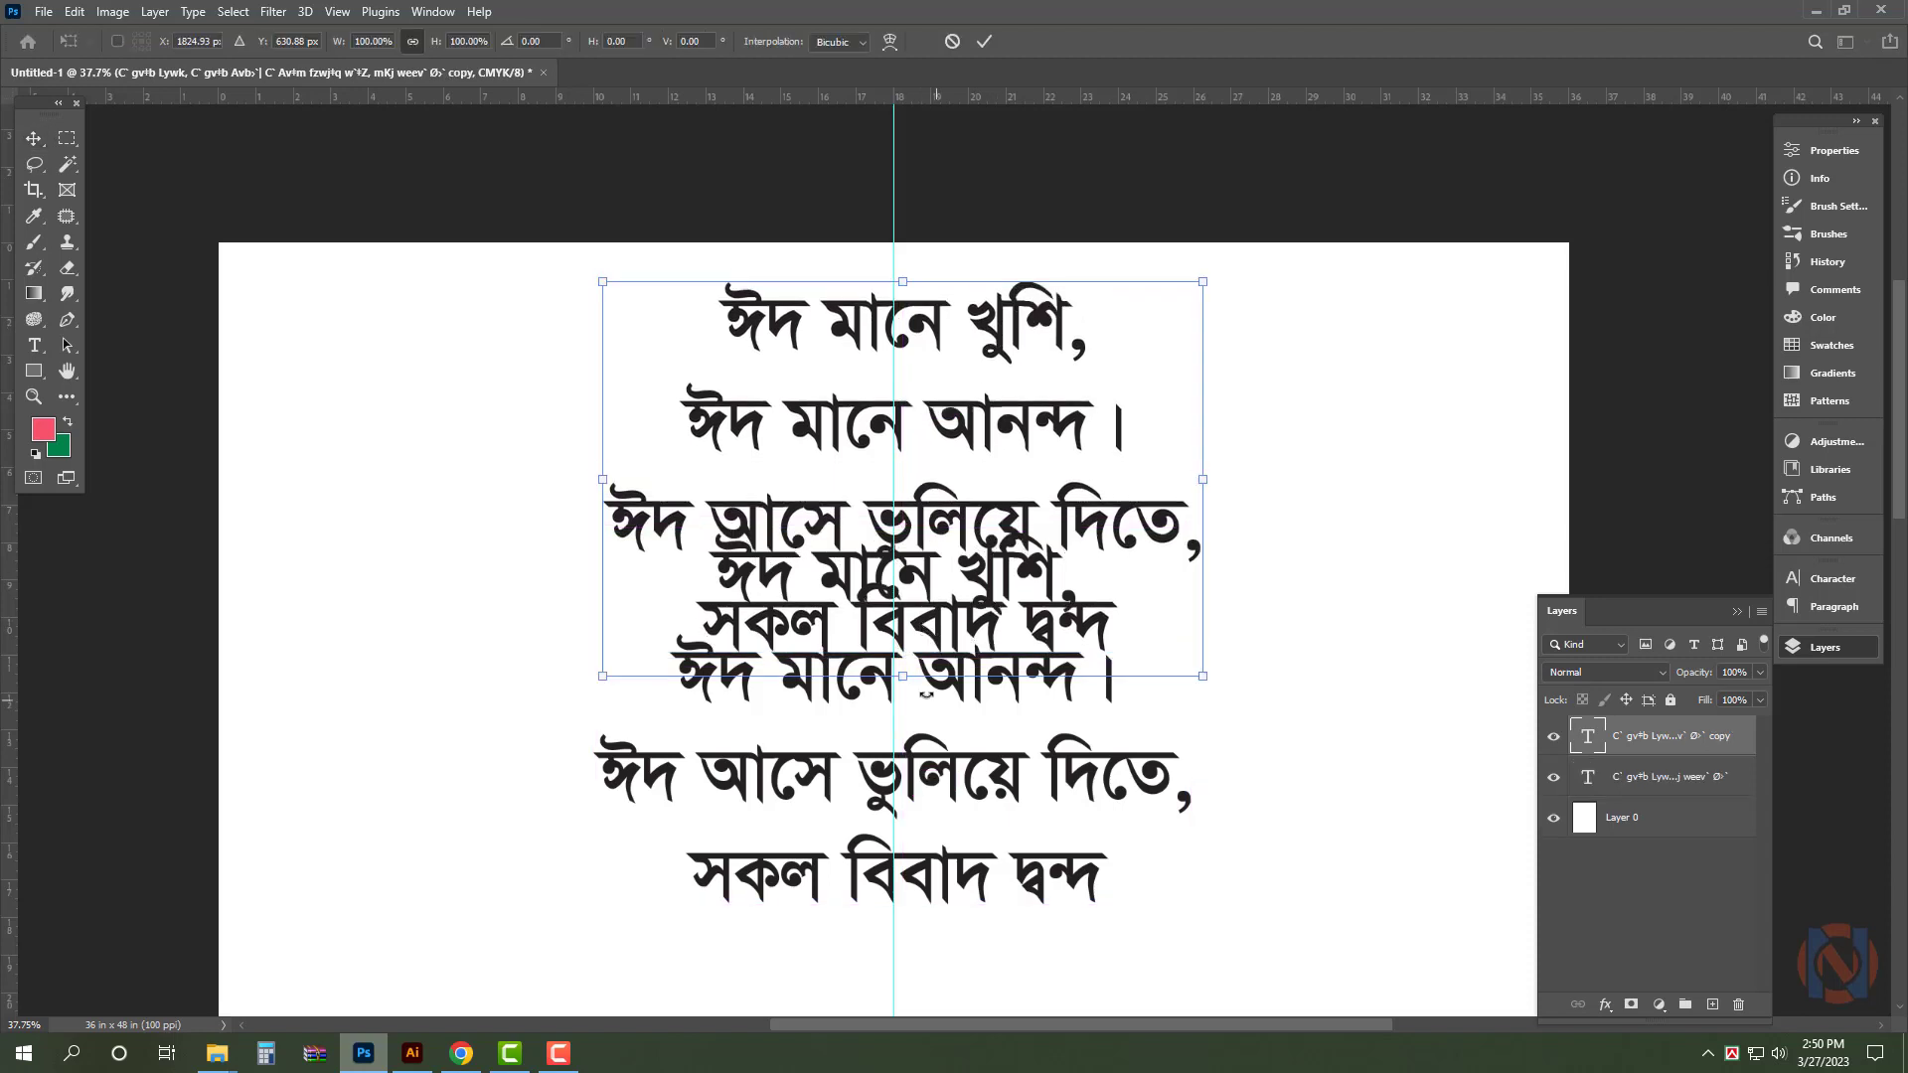
{"action": "left_click_drag", "start_coordinate": [903, 676], "coordinate": [902, 437]}
{"action": "key", "text": "Return"}
{"action": "left_click_drag", "start_coordinate": [949, 304], "coordinate": [939, 302]}
- Replace the text of the small verse copy with আল্লাহ সর্বশক্তিমান
{"action": "key", "text": "t"}
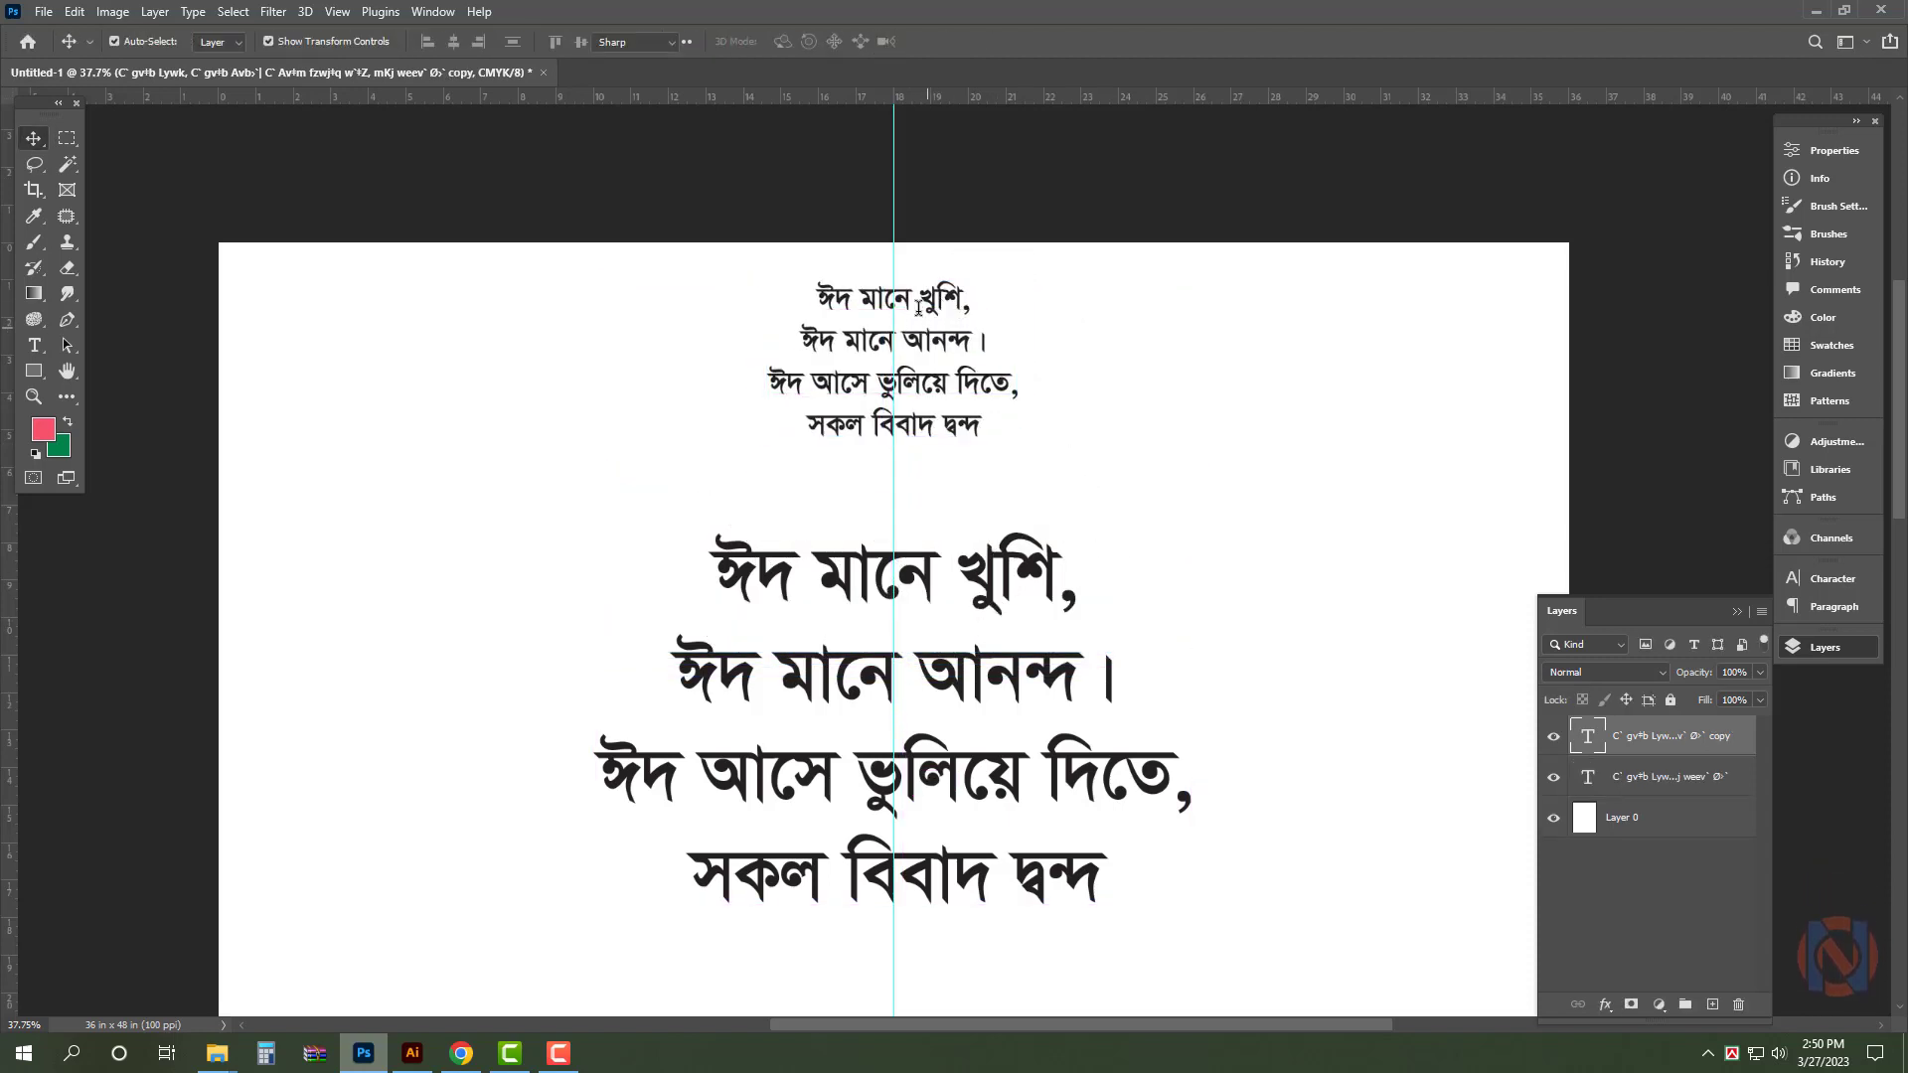
{"action": "left_click", "coordinate": [920, 298]}
{"action": "key", "text": "ctrl+a"}
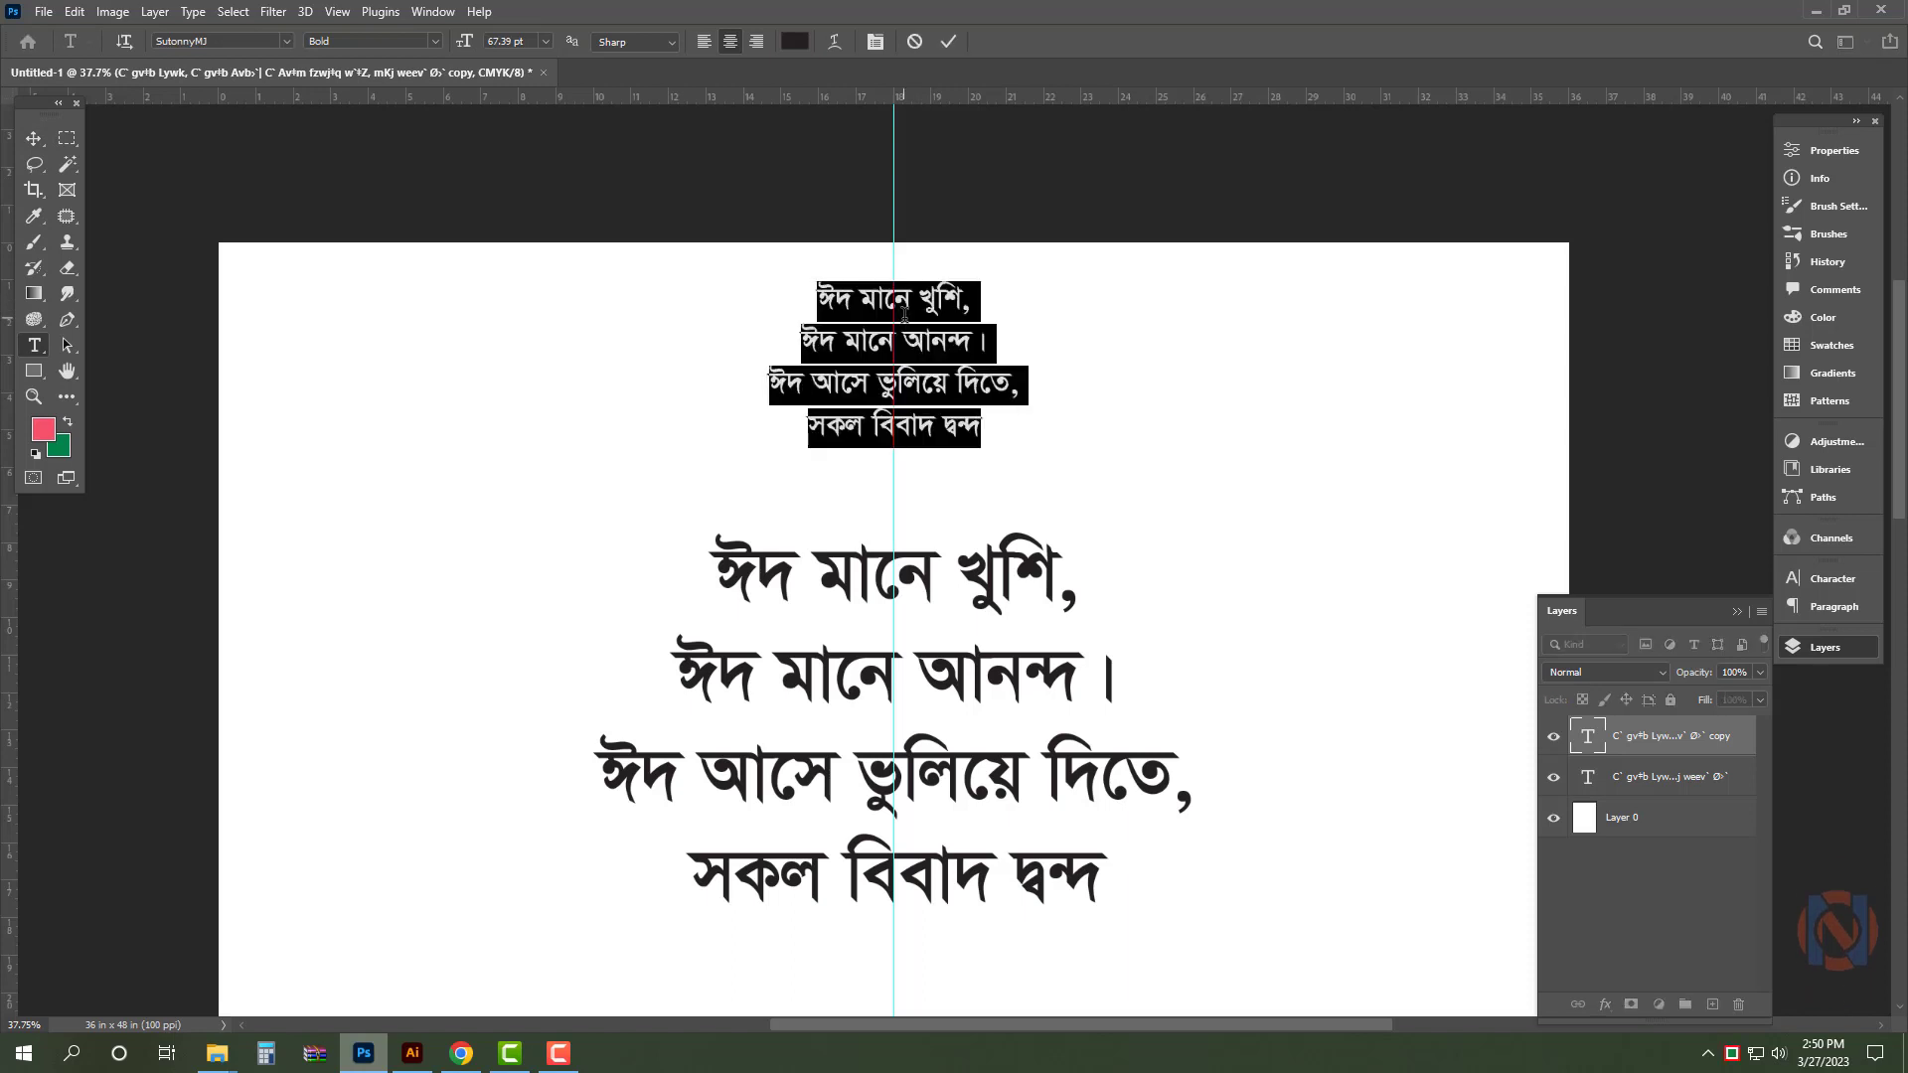
{"action": "type", "text": "Av"}
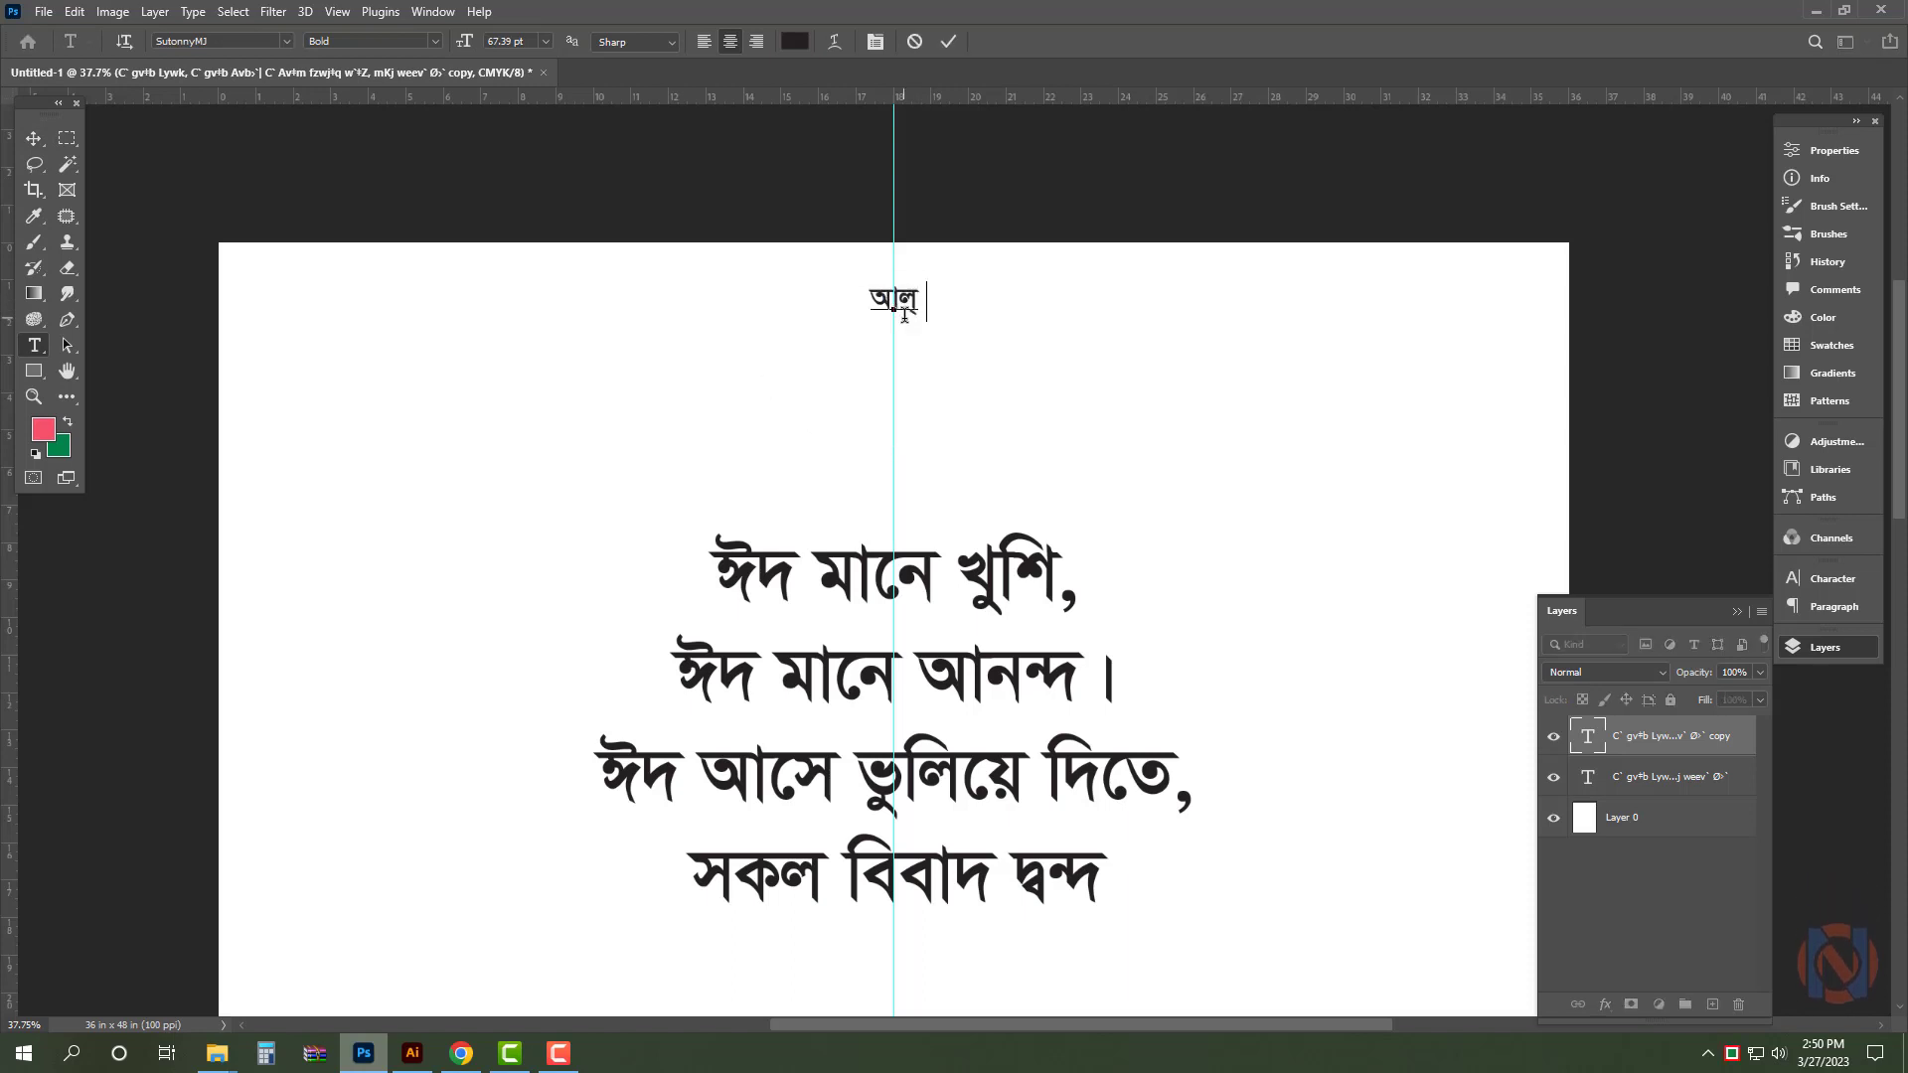
{"action": "type", "text": "jøv"}
{"action": "type", "text": "হ সর্ব"}
{"action": "key", "text": "BackSpace"}
{"action": "type", "text": "শকি্"}
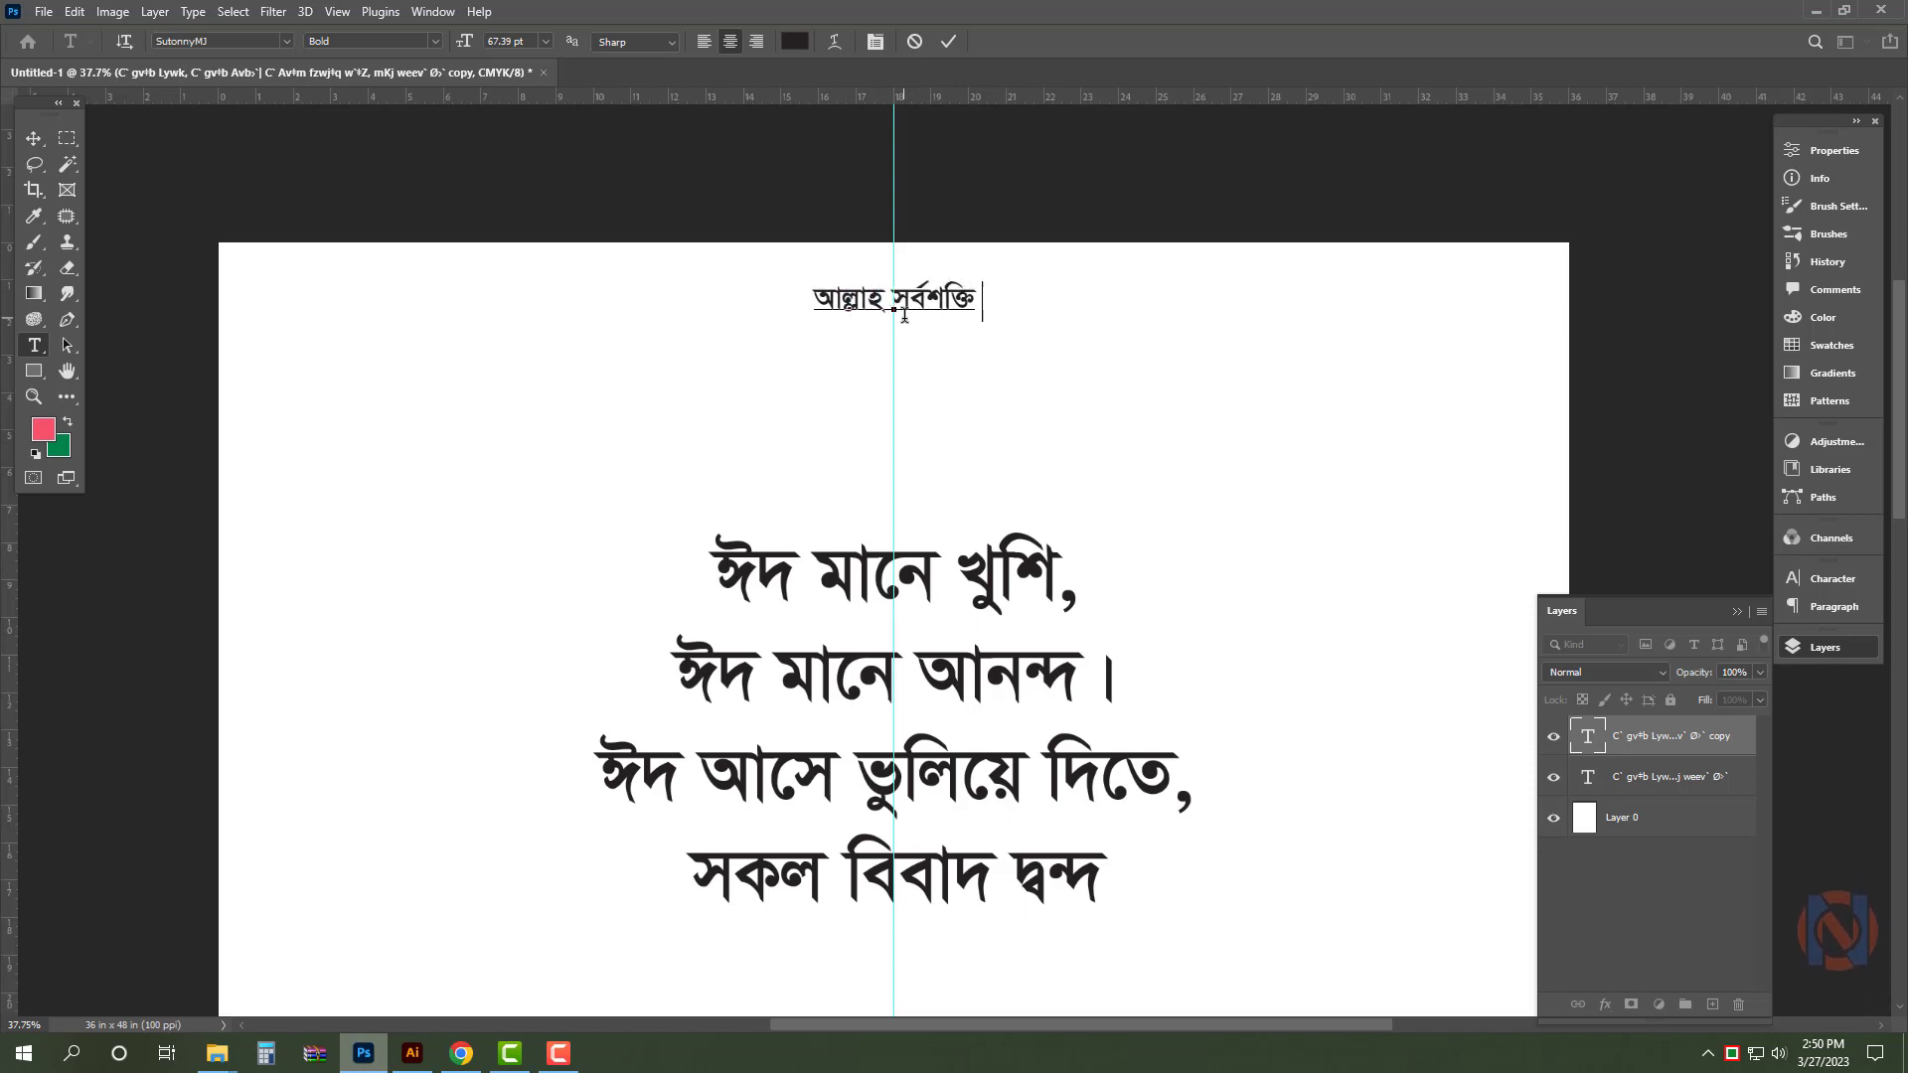
{"action": "type", "text": "gvb"}
{"action": "key", "text": "ctrl+Return"}
{"action": "key", "text": "v"}
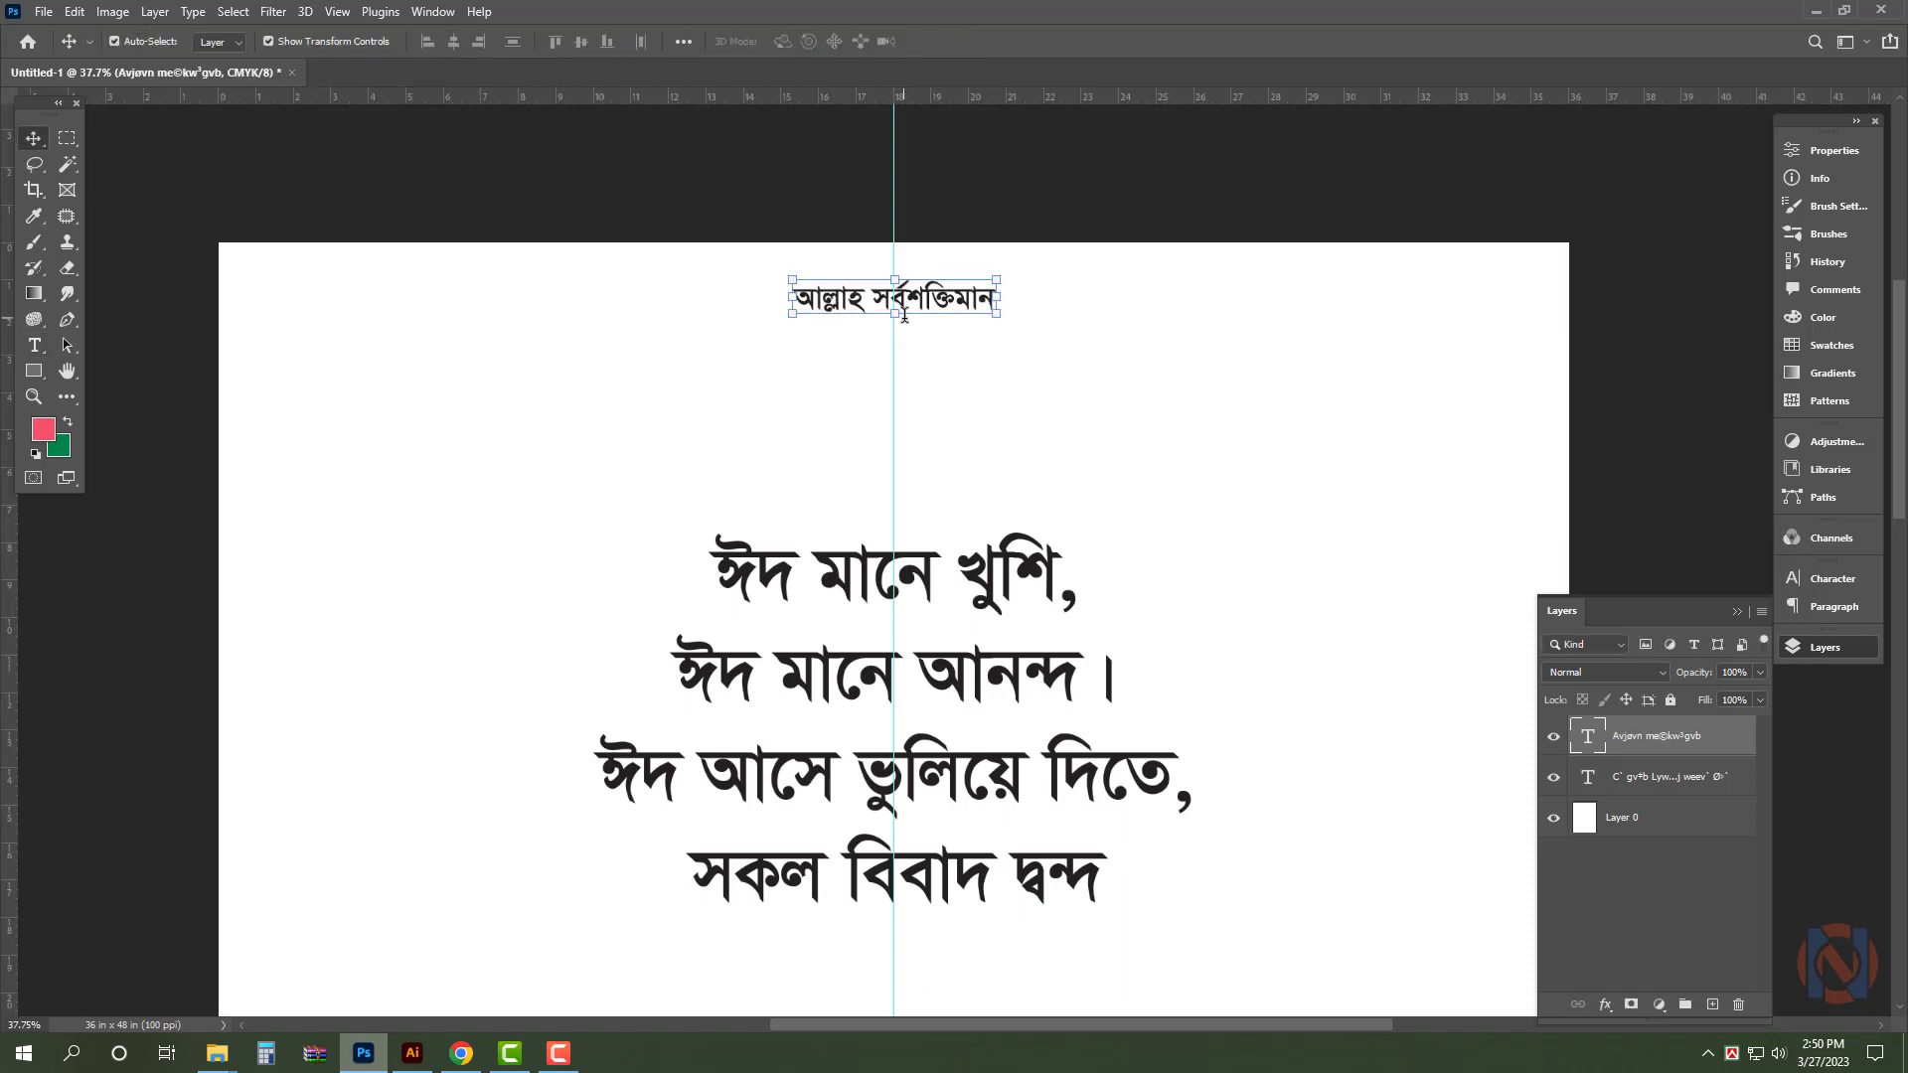
{"action": "key", "text": "ctrl+0"}
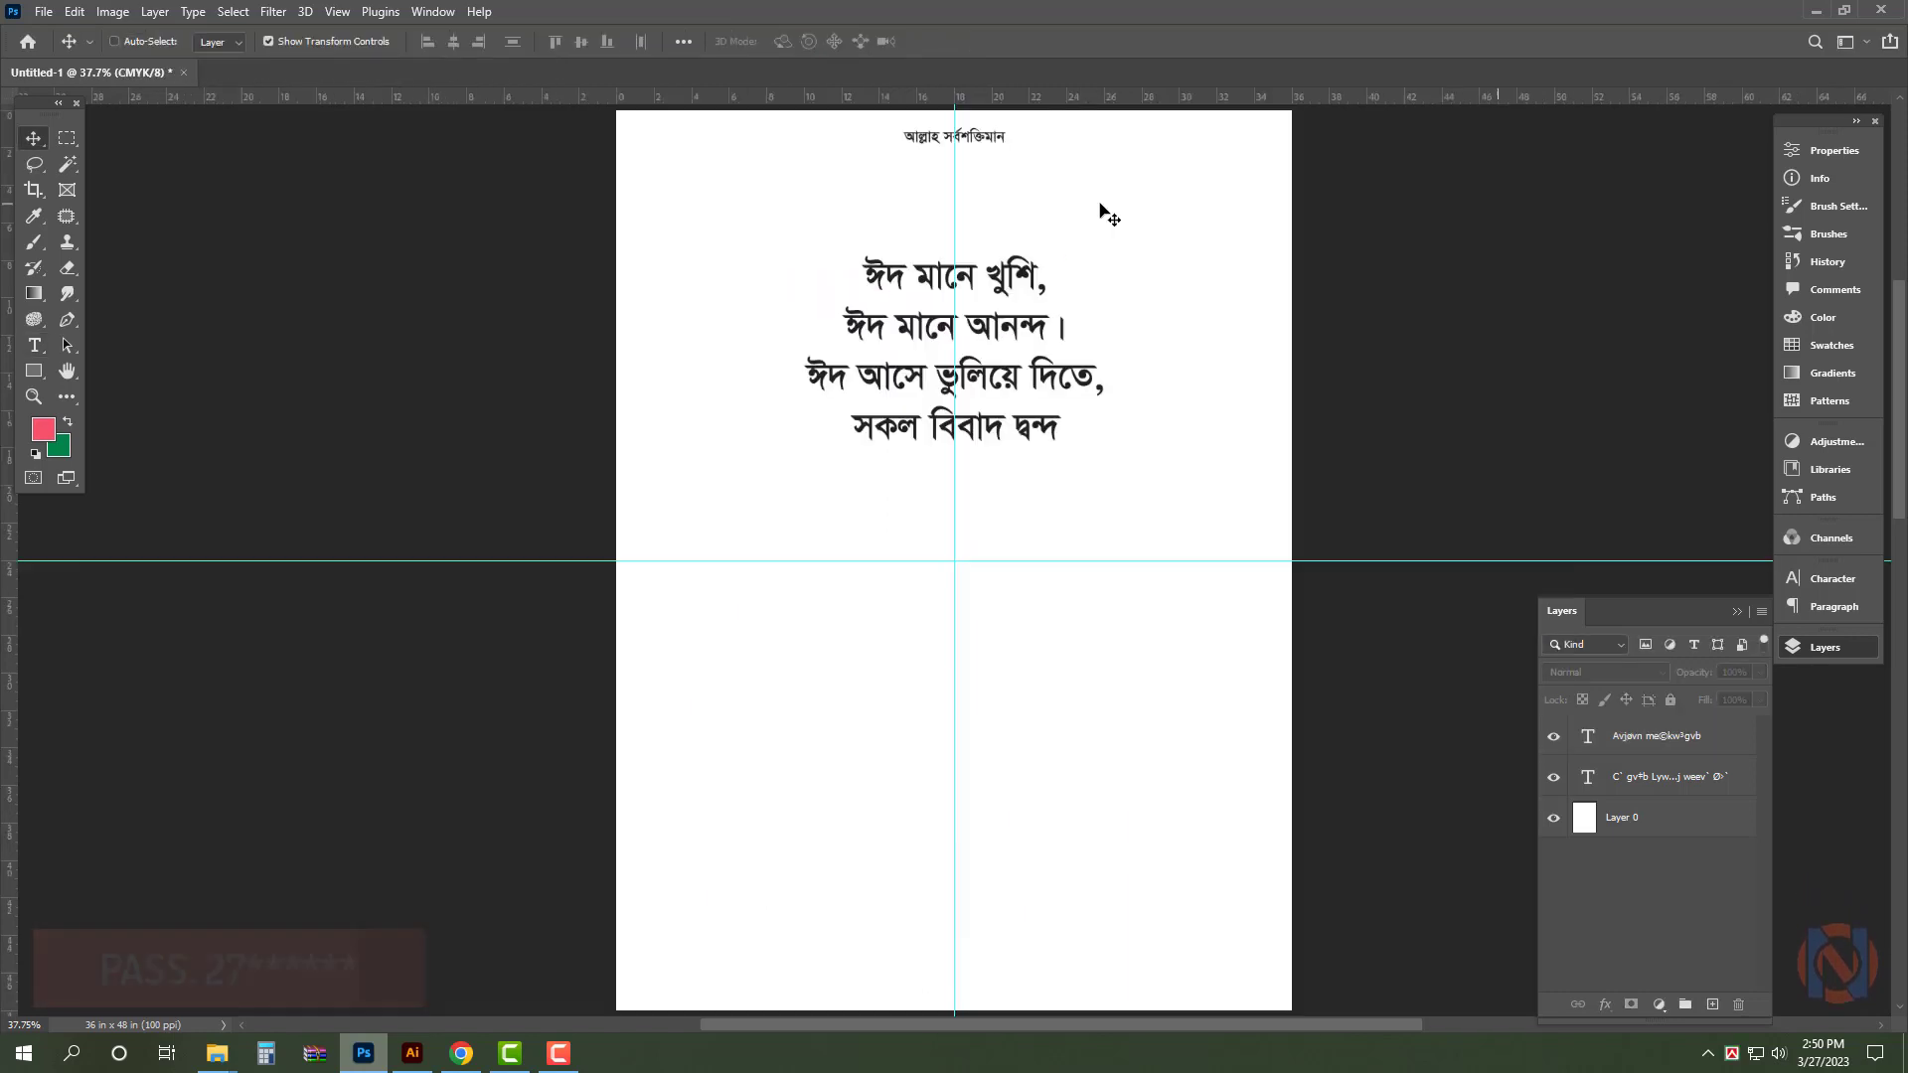
- Add vertical margin guides at 1 and 35 inches
{"action": "key", "text": "alt+v"}
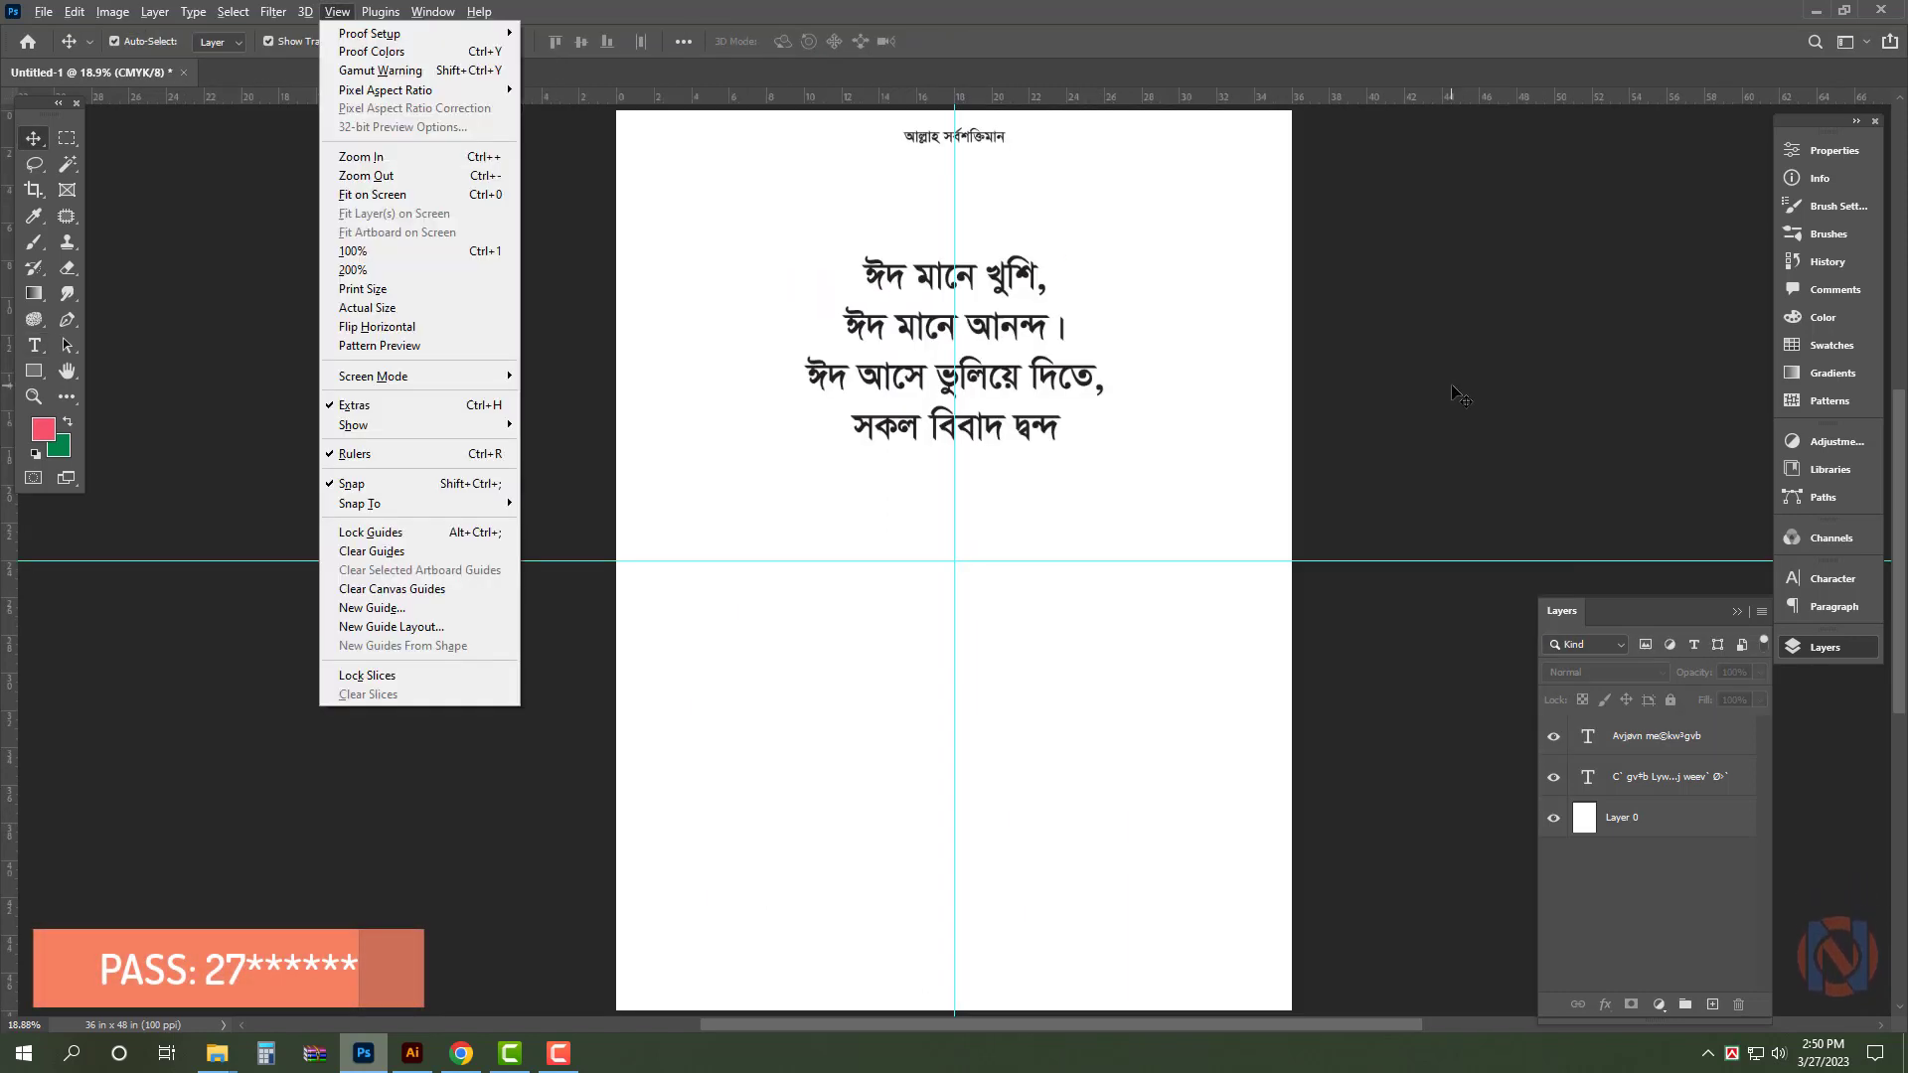
{"action": "type", "text": "e35"}
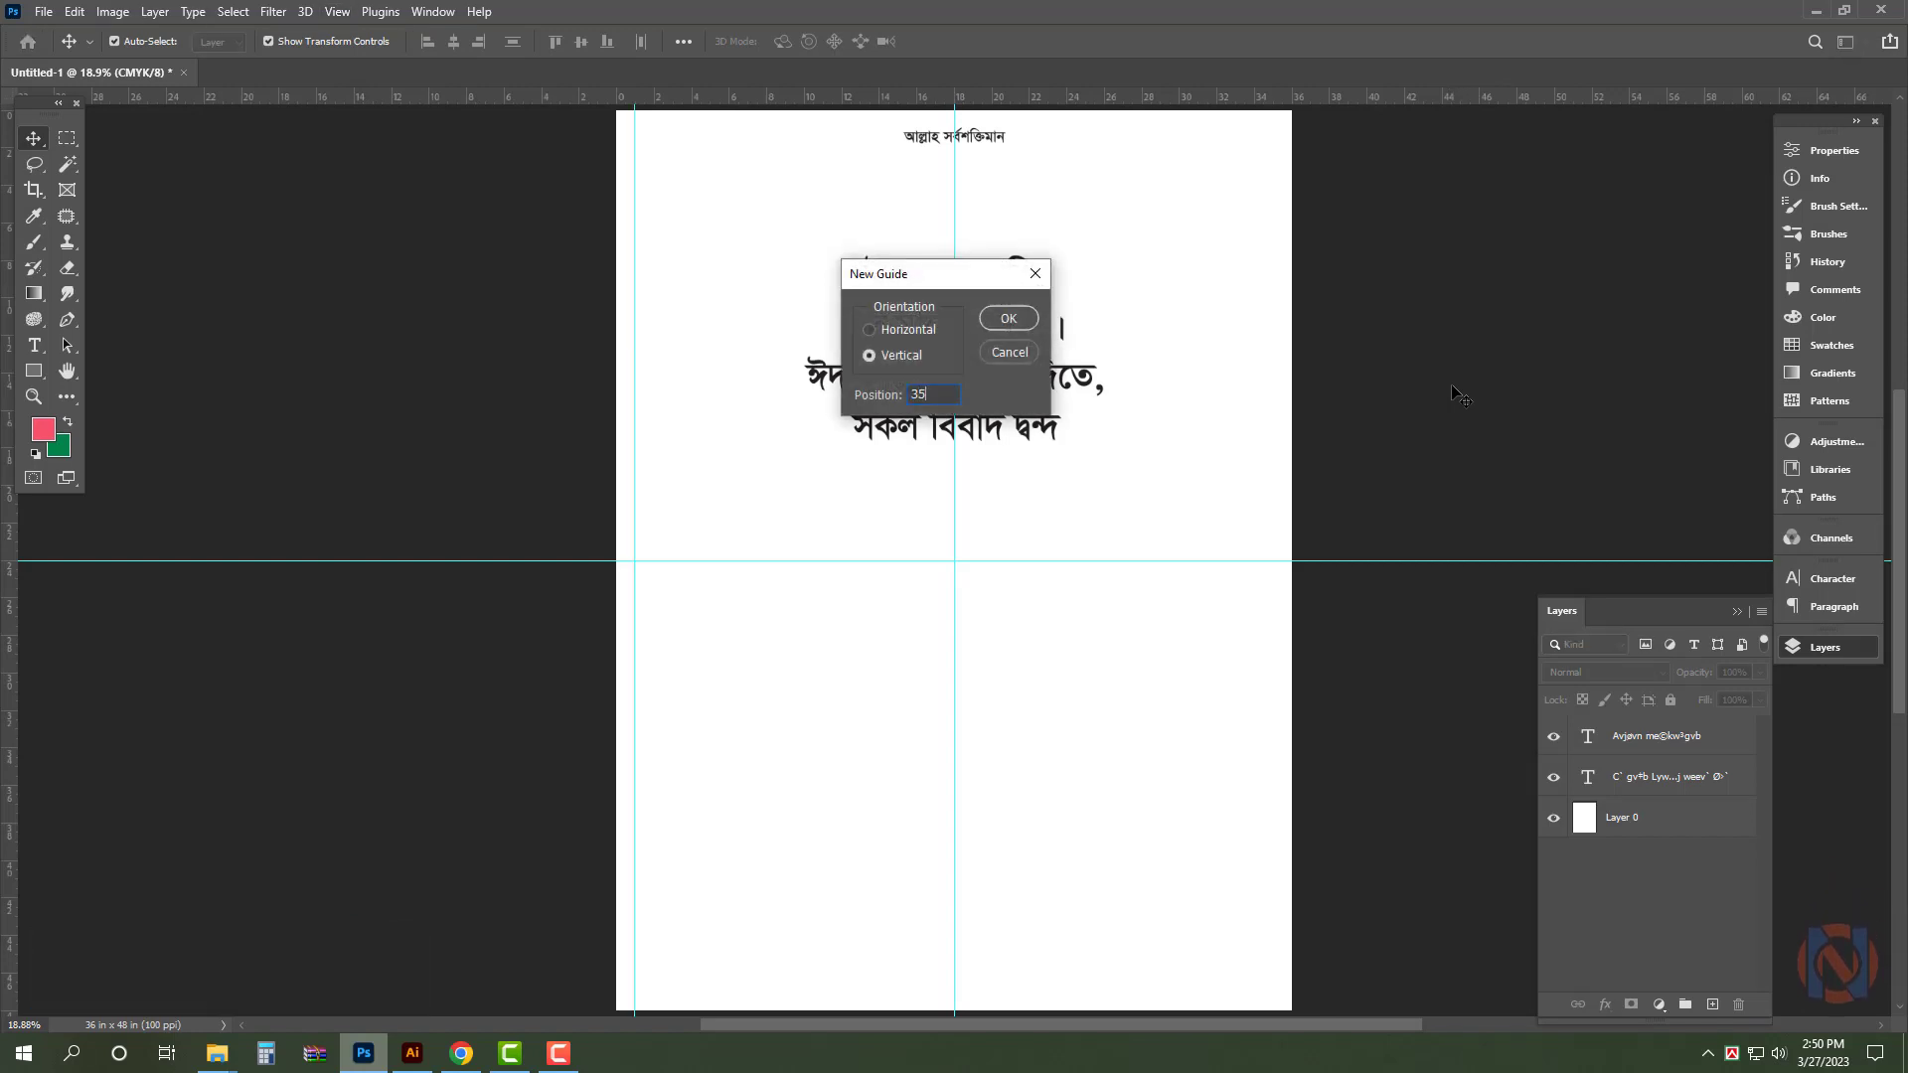
{"action": "key", "text": "Return"}
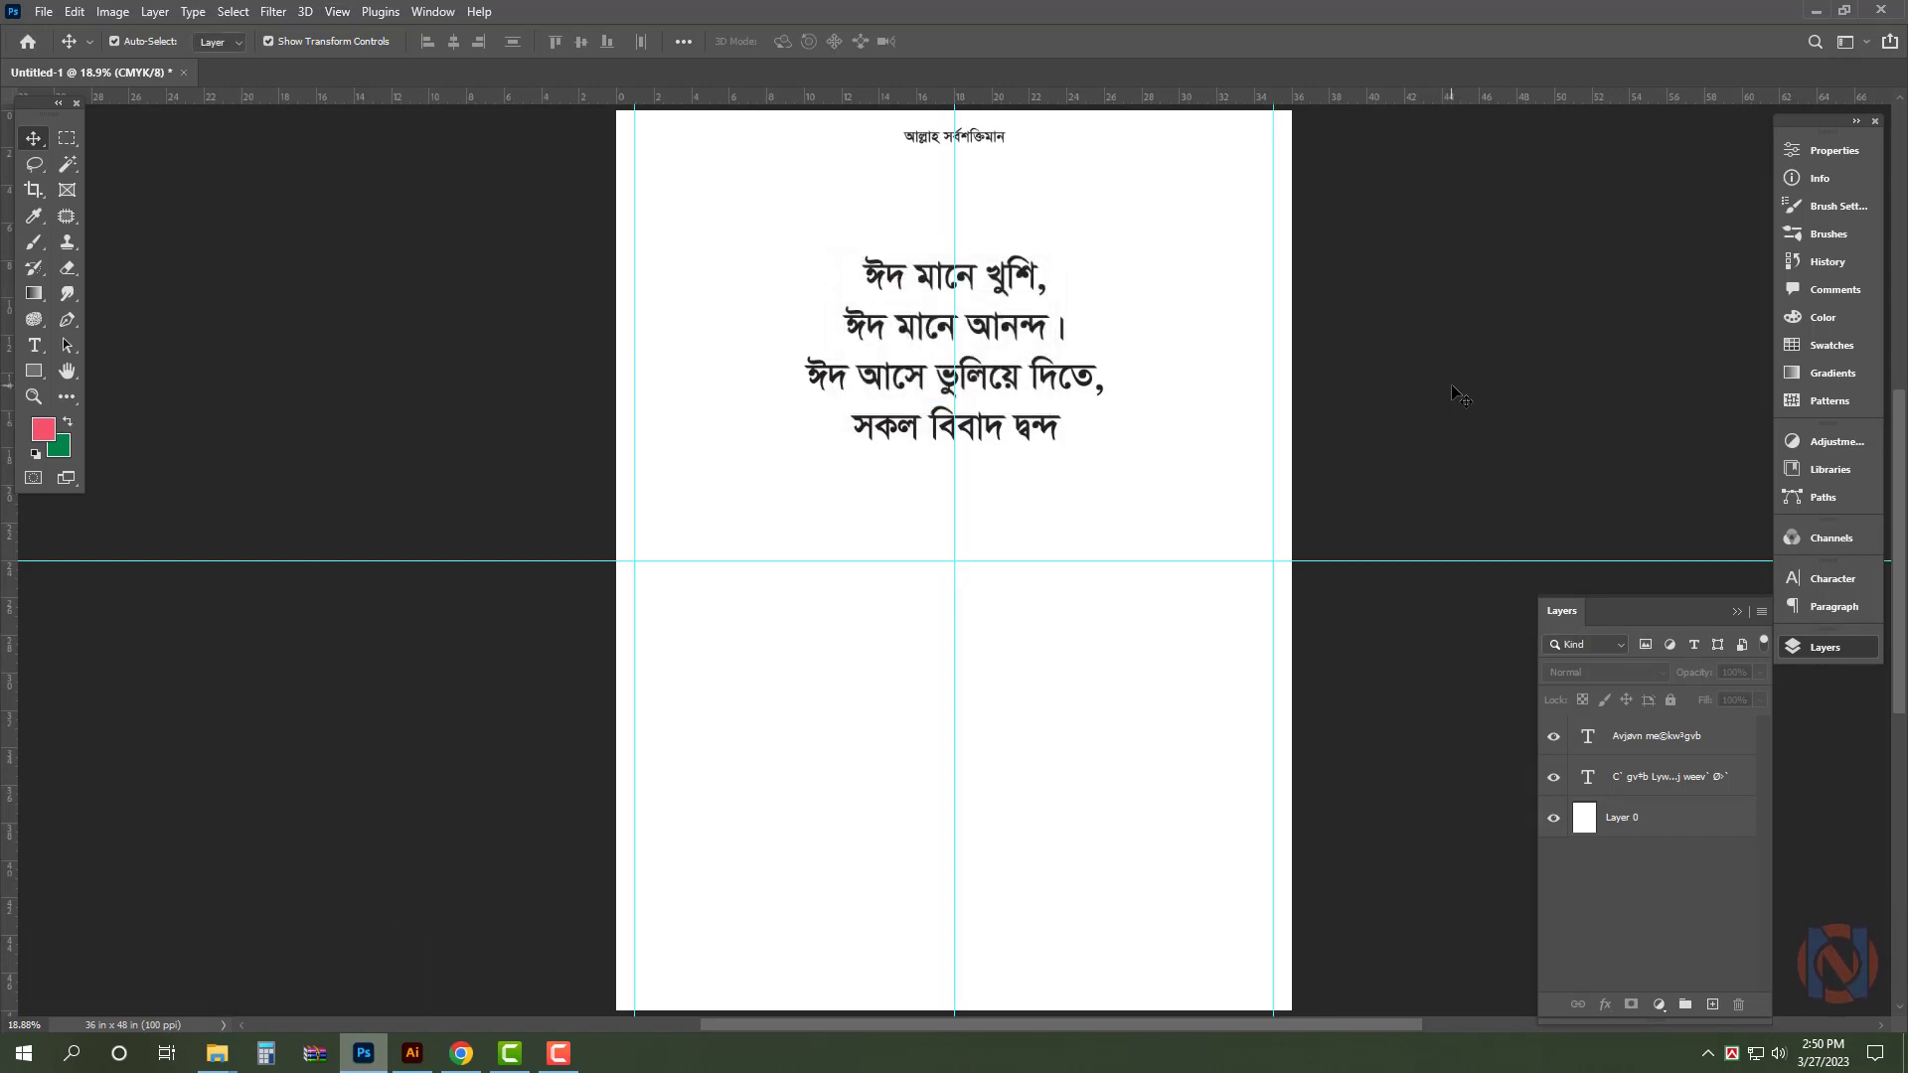
- Add horizontal margin guides at 1 and 47 inches
{"action": "key", "text": "alt+v"}
{"action": "type", "text": "e3"}
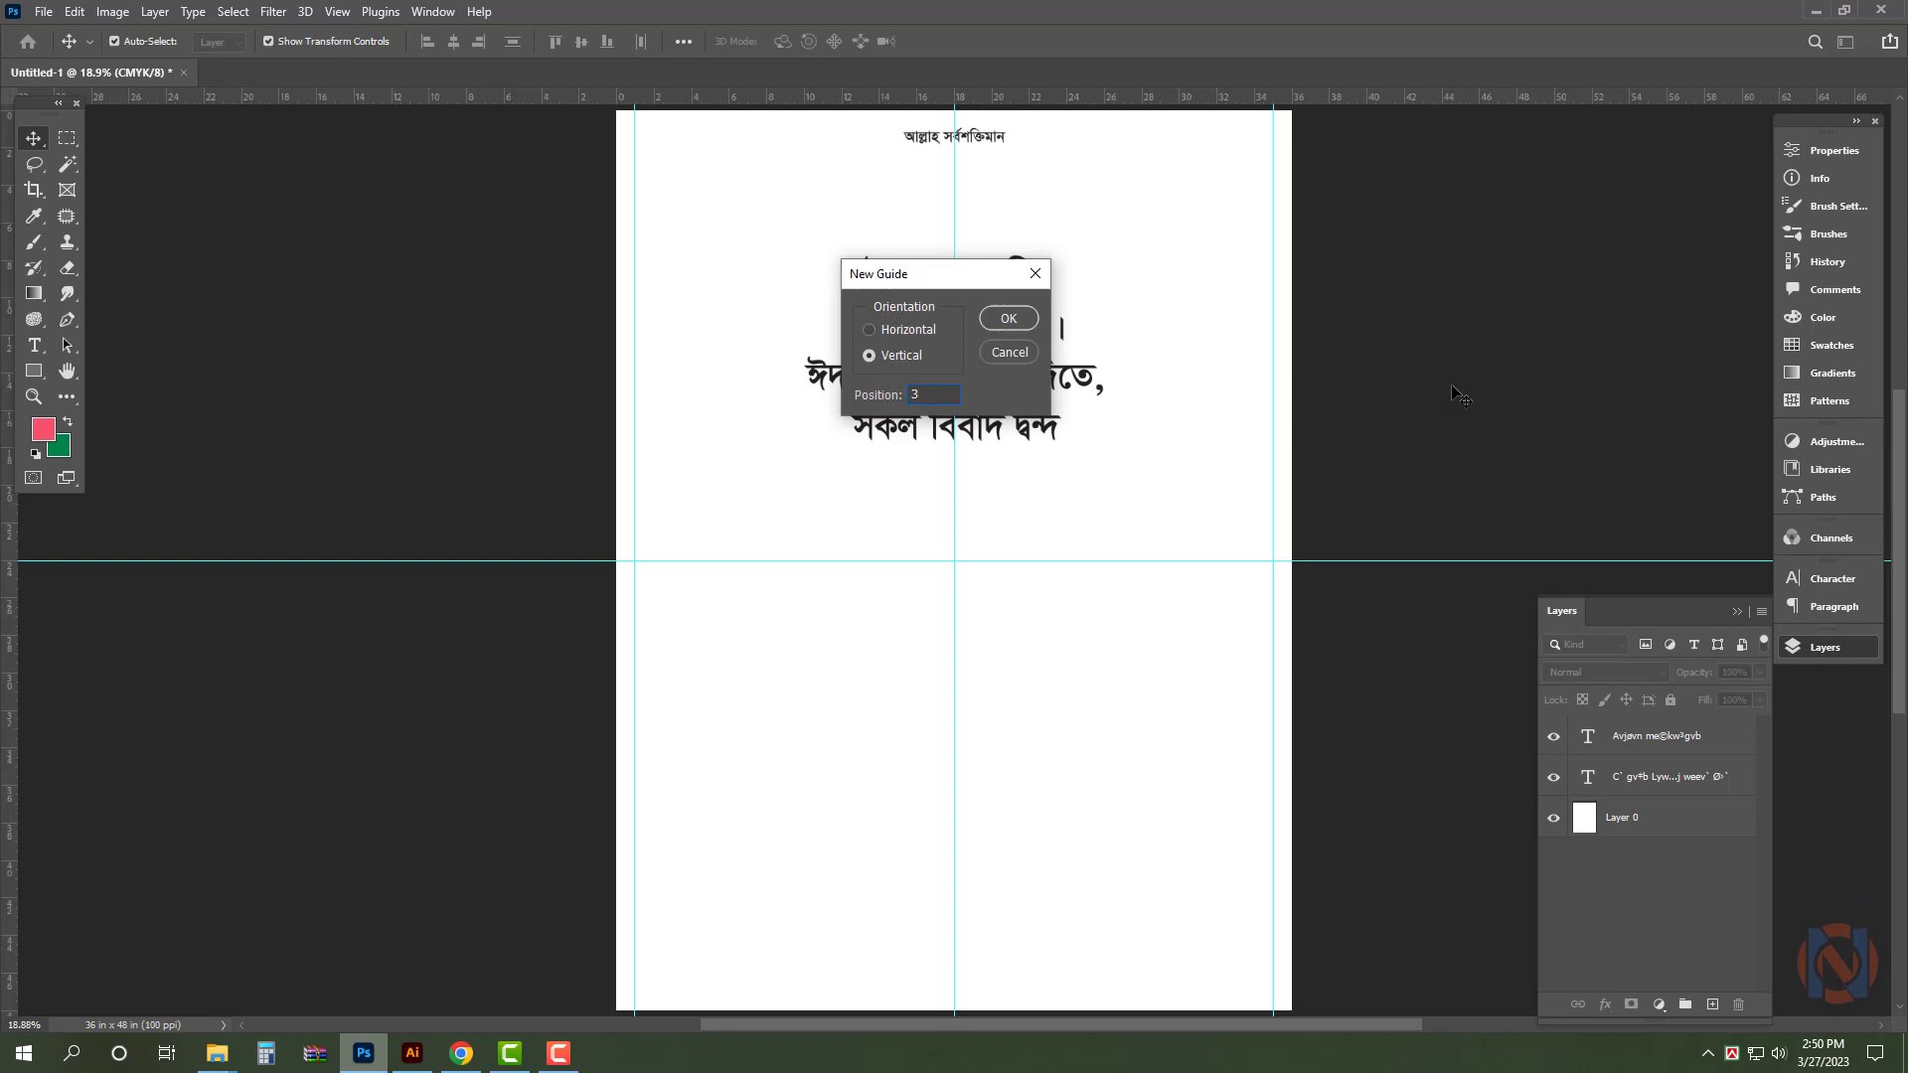
{"action": "left_click", "coordinate": [915, 338]}
{"action": "key", "text": "Return"}
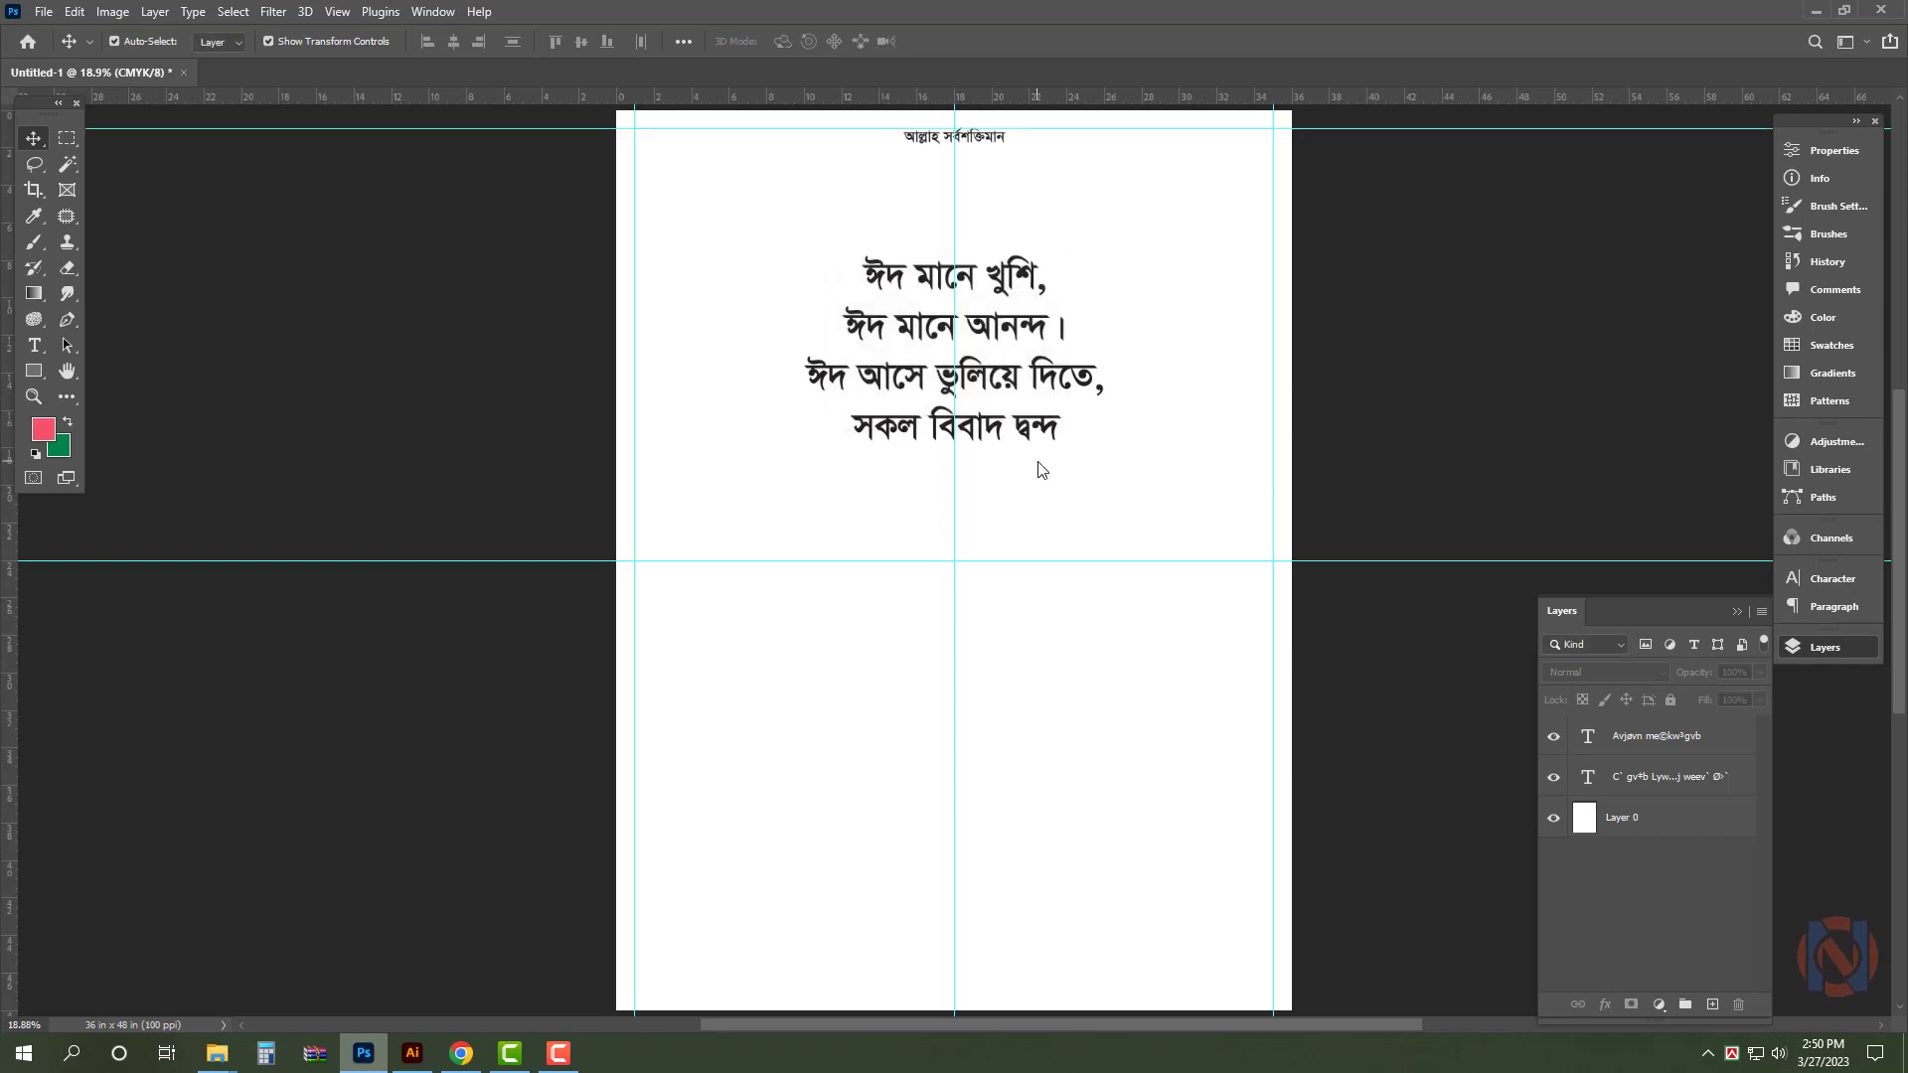
{"action": "key", "text": "alt+v"}
{"action": "type", "text": "e"}
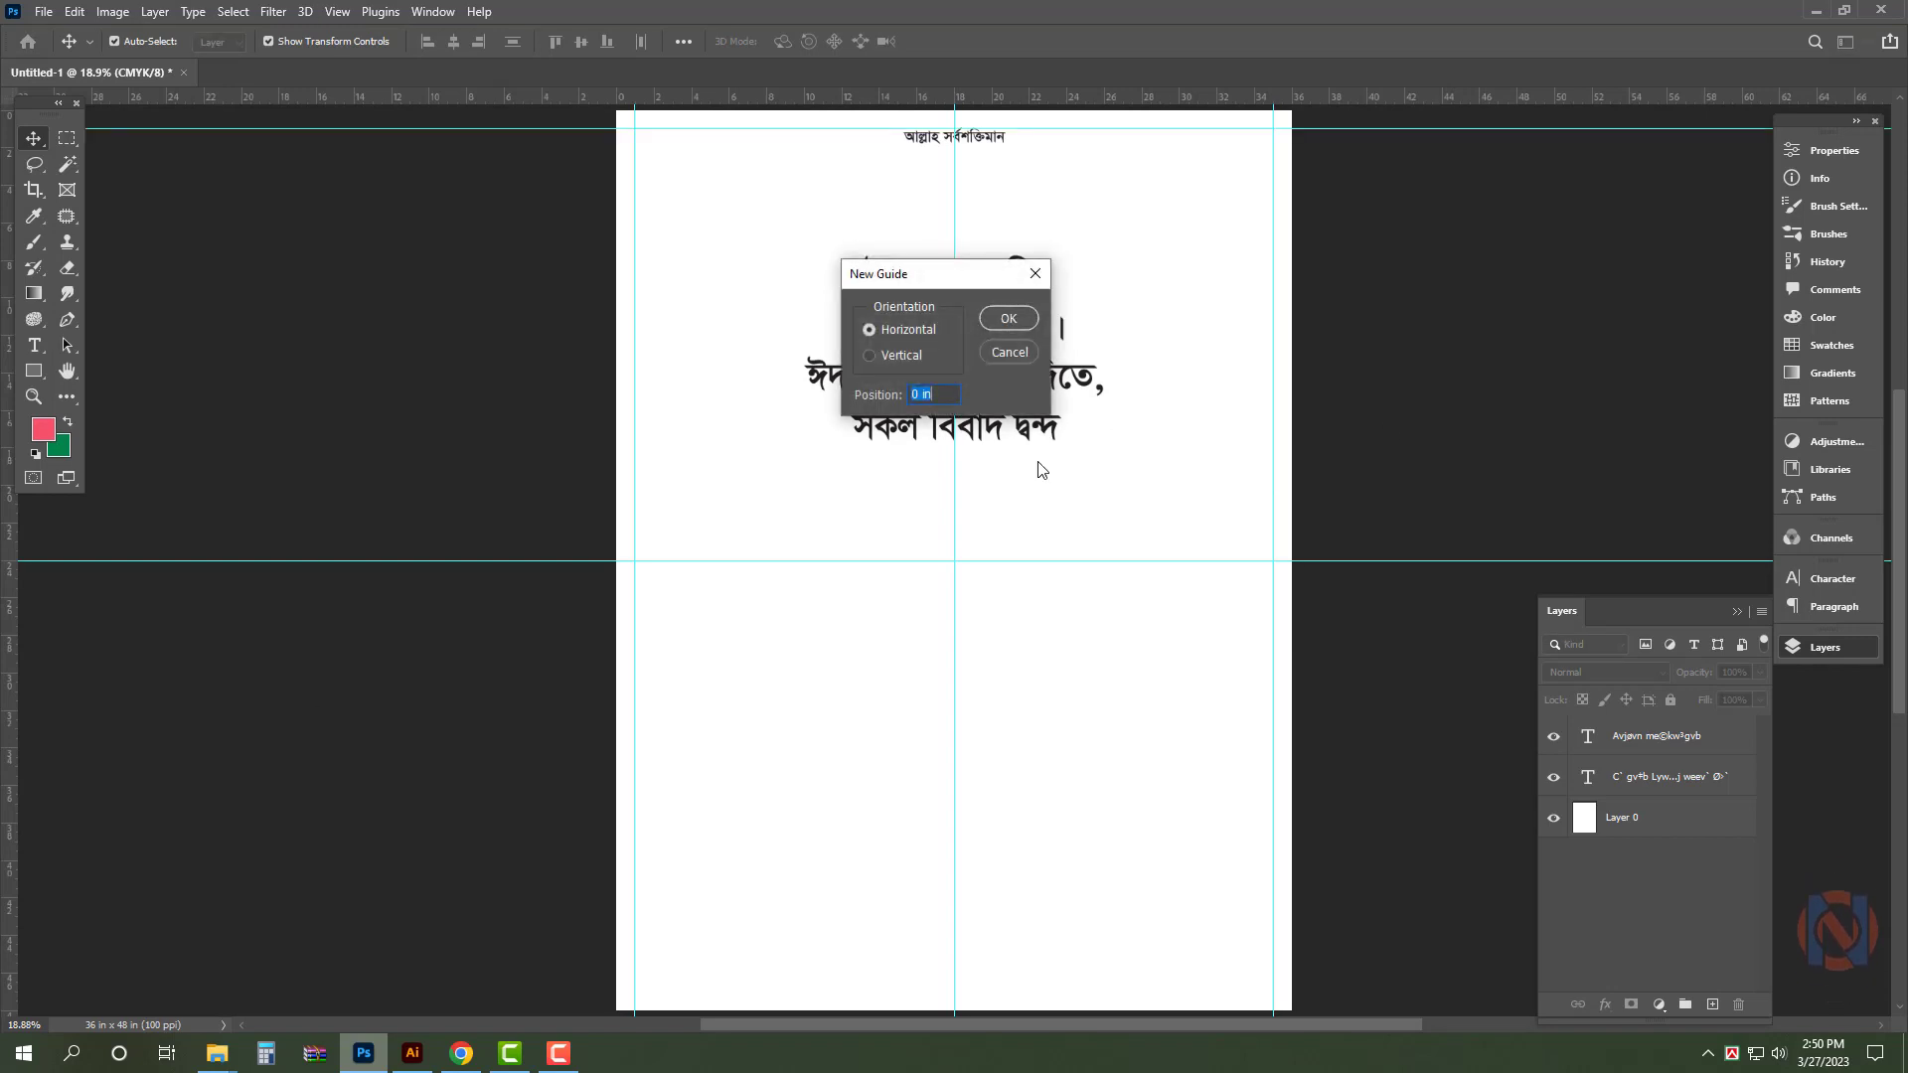
{"action": "type", "text": "47"}
{"action": "key", "text": "Return"}
- Copy the small আল্লাহ সর্বশক্তিমান line to the poster's right margin guide and replace its text with জয় বাংলা
{"action": "left_click_drag", "start_coordinate": [1006, 149], "coordinate": [1092, 229]}
{"action": "left_click_drag", "start_coordinate": [998, 184], "coordinate": [1427, 282]}
{"action": "left_click", "coordinate": [889, 280]}
{"action": "double_click", "coordinate": [1361, 282]}
{"action": "key", "text": "ctrl+a"}
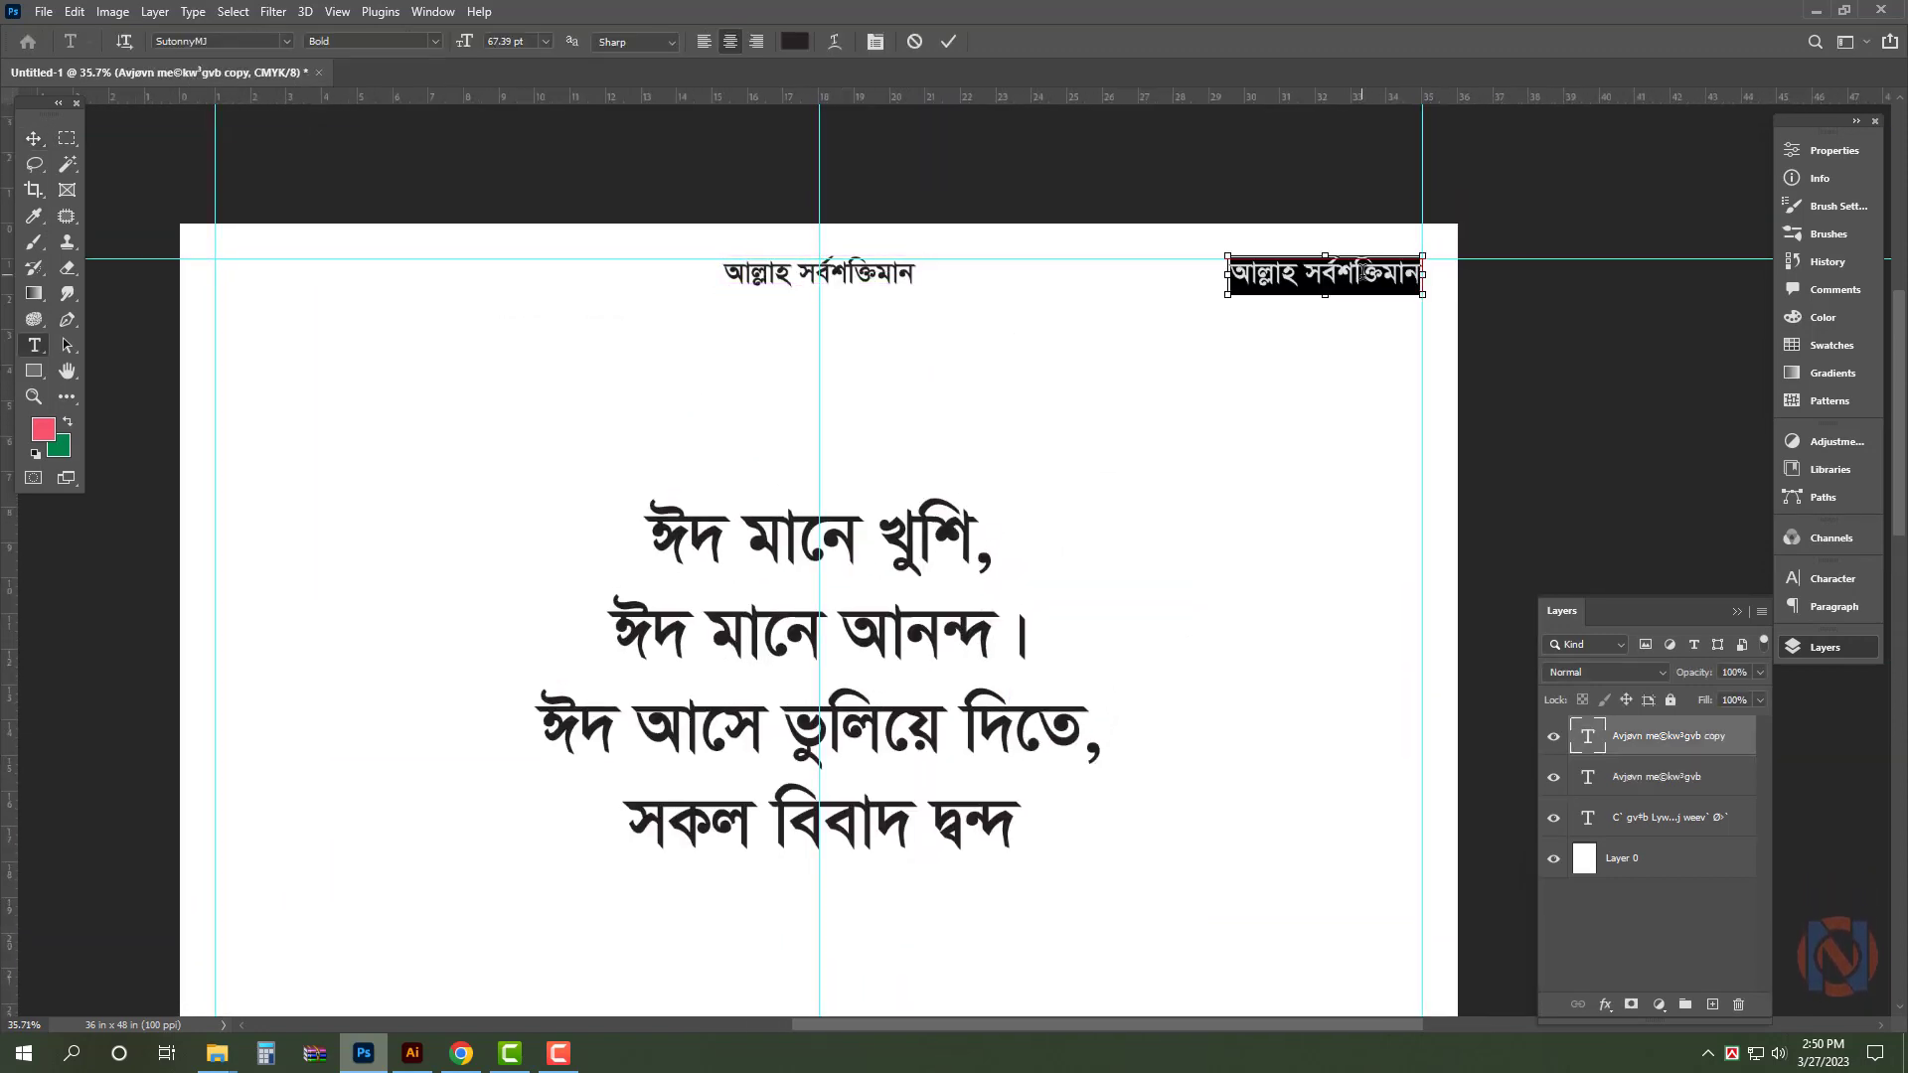
{"action": "type", "text": "জয় বাংলা"}
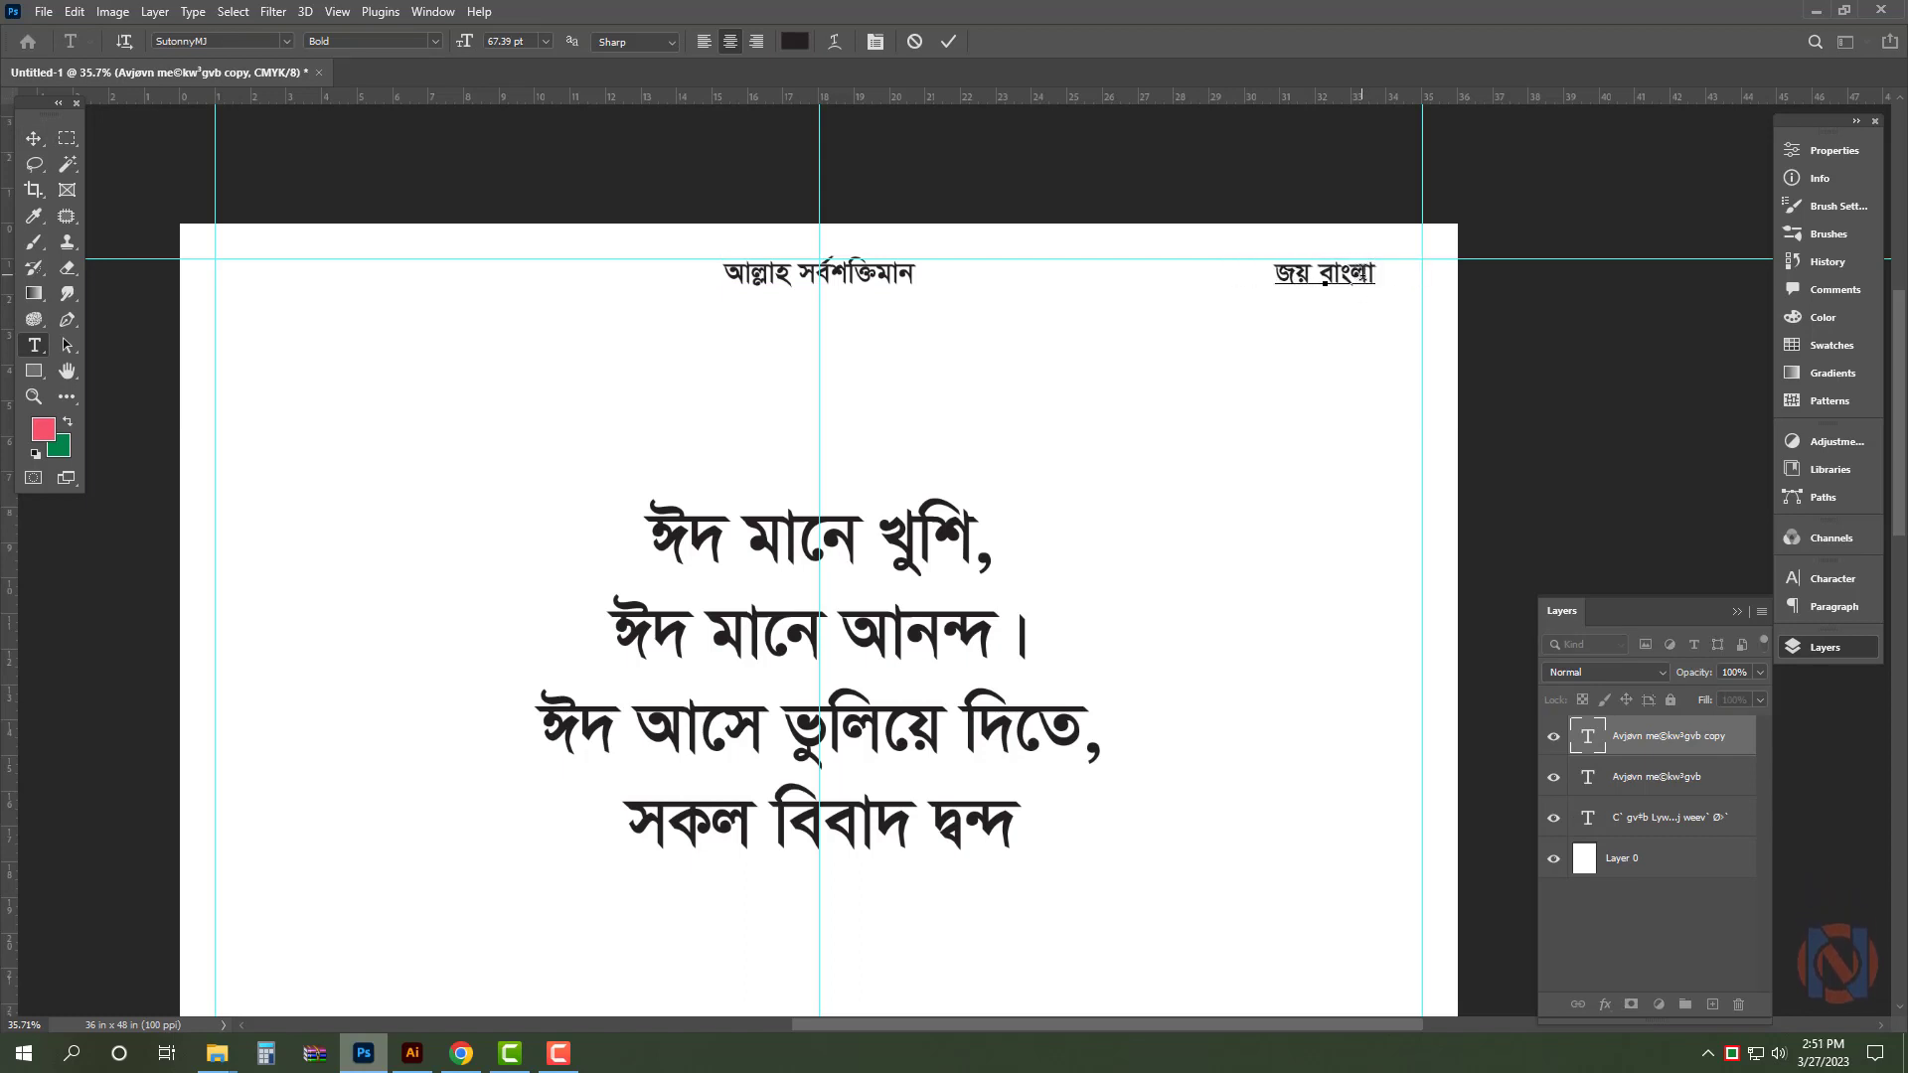
{"action": "key", "text": "ctrl+Return"}
- Enlarge the জয় বাংলা text to about 78 pt and place it against the right margin guide
{"action": "key", "text": "v"}
{"action": "left_click_drag", "start_coordinate": [1347, 283], "coordinate": [1299, 290]}
{"action": "left_click", "coordinate": [1367, 296]}
{"action": "key", "text": "Return"}
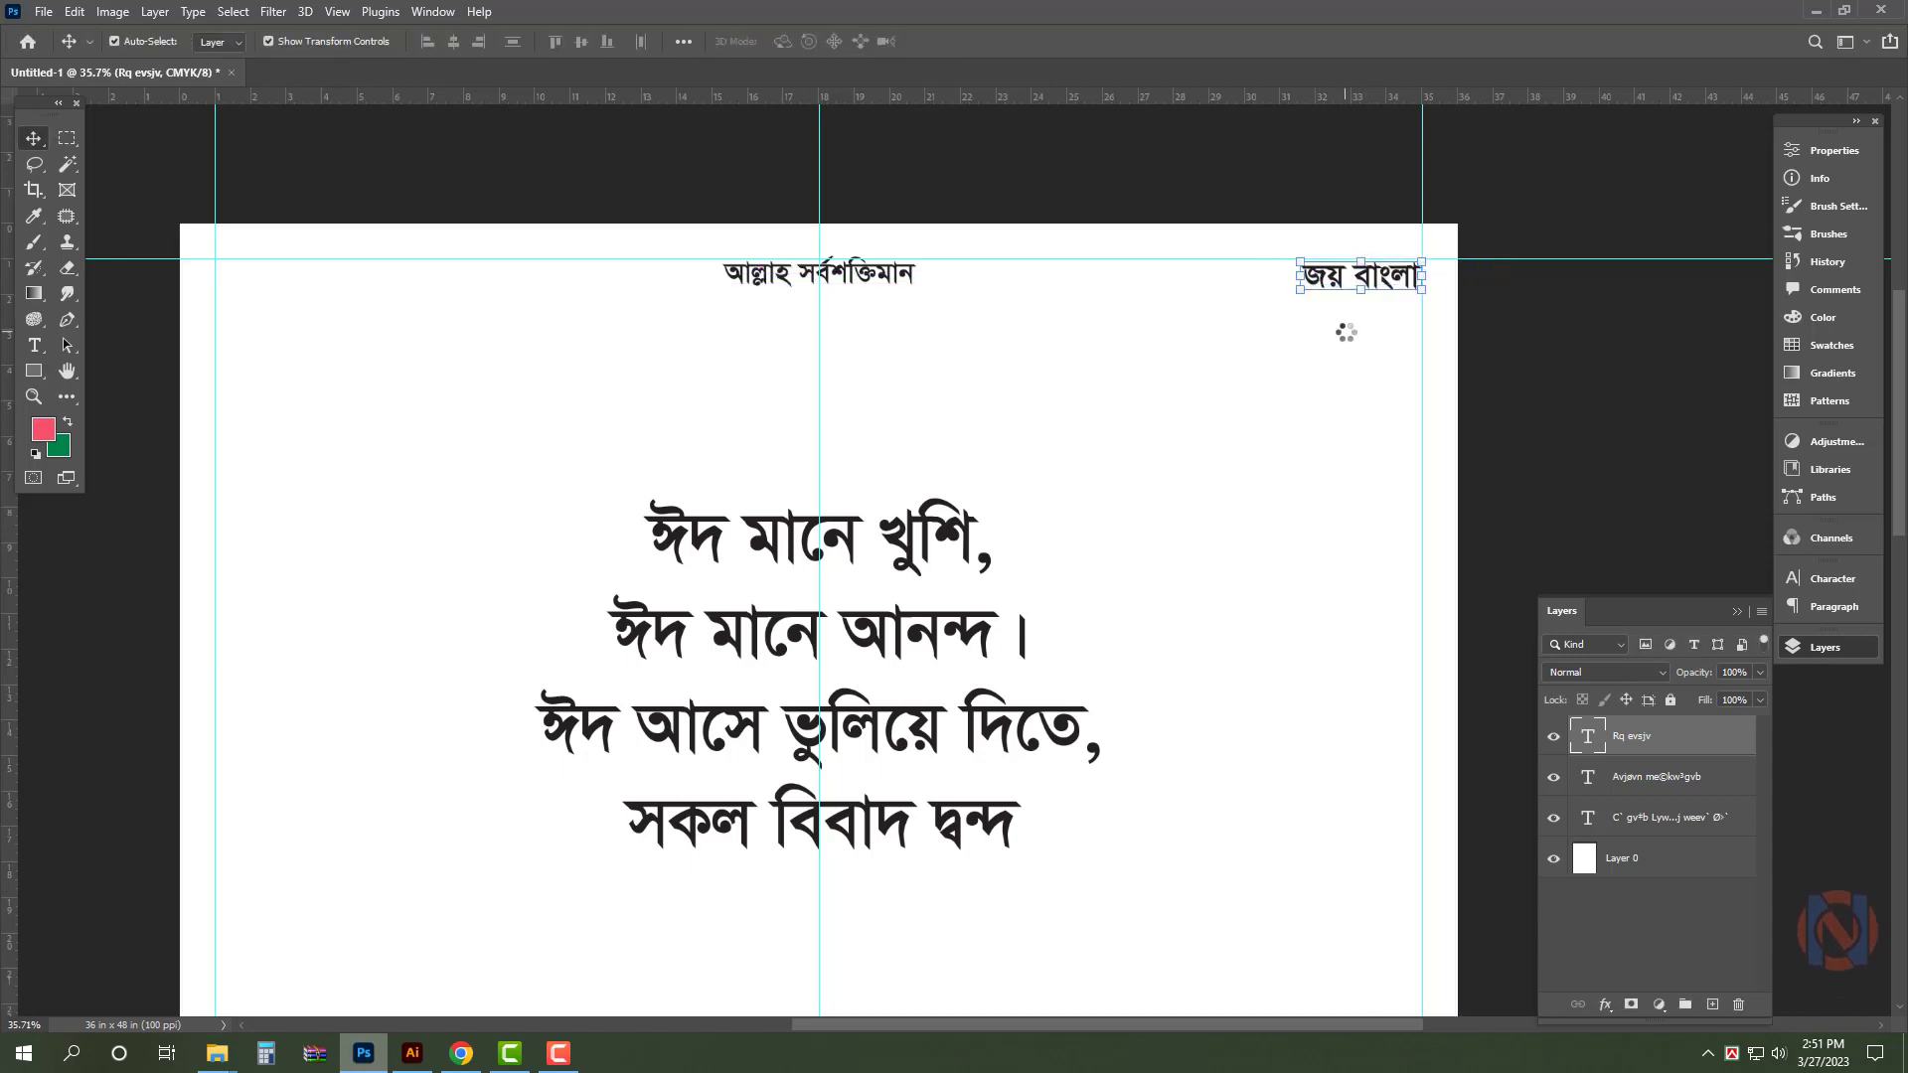
- Duplicate the জয় বাংলা text directly below itself and change the copy to জয় বঙ্গবন্ধু
{"action": "left_click_drag", "start_coordinate": [1335, 285], "coordinate": [1335, 327]}
{"action": "double_click", "coordinate": [1371, 320]}
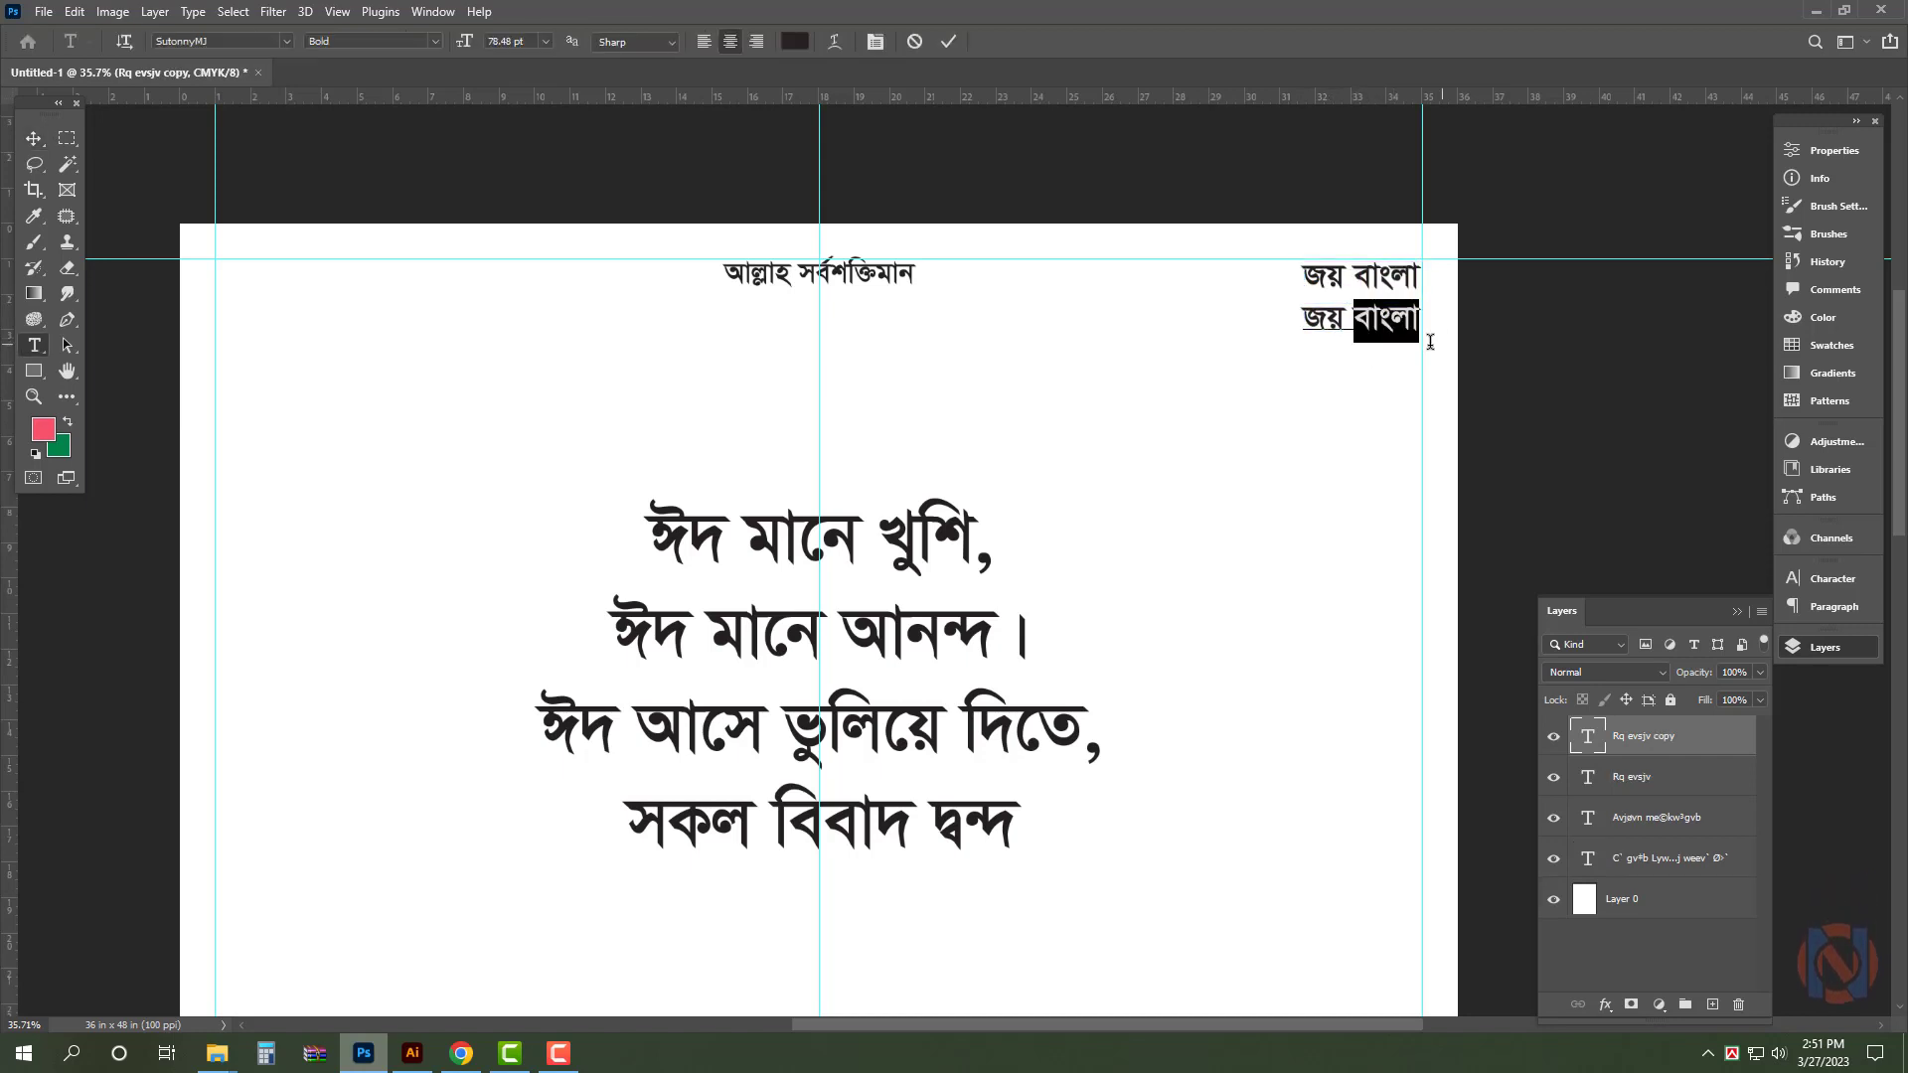
{"action": "key", "text": "BackSpace"}
{"action": "type", "text": "eO"}
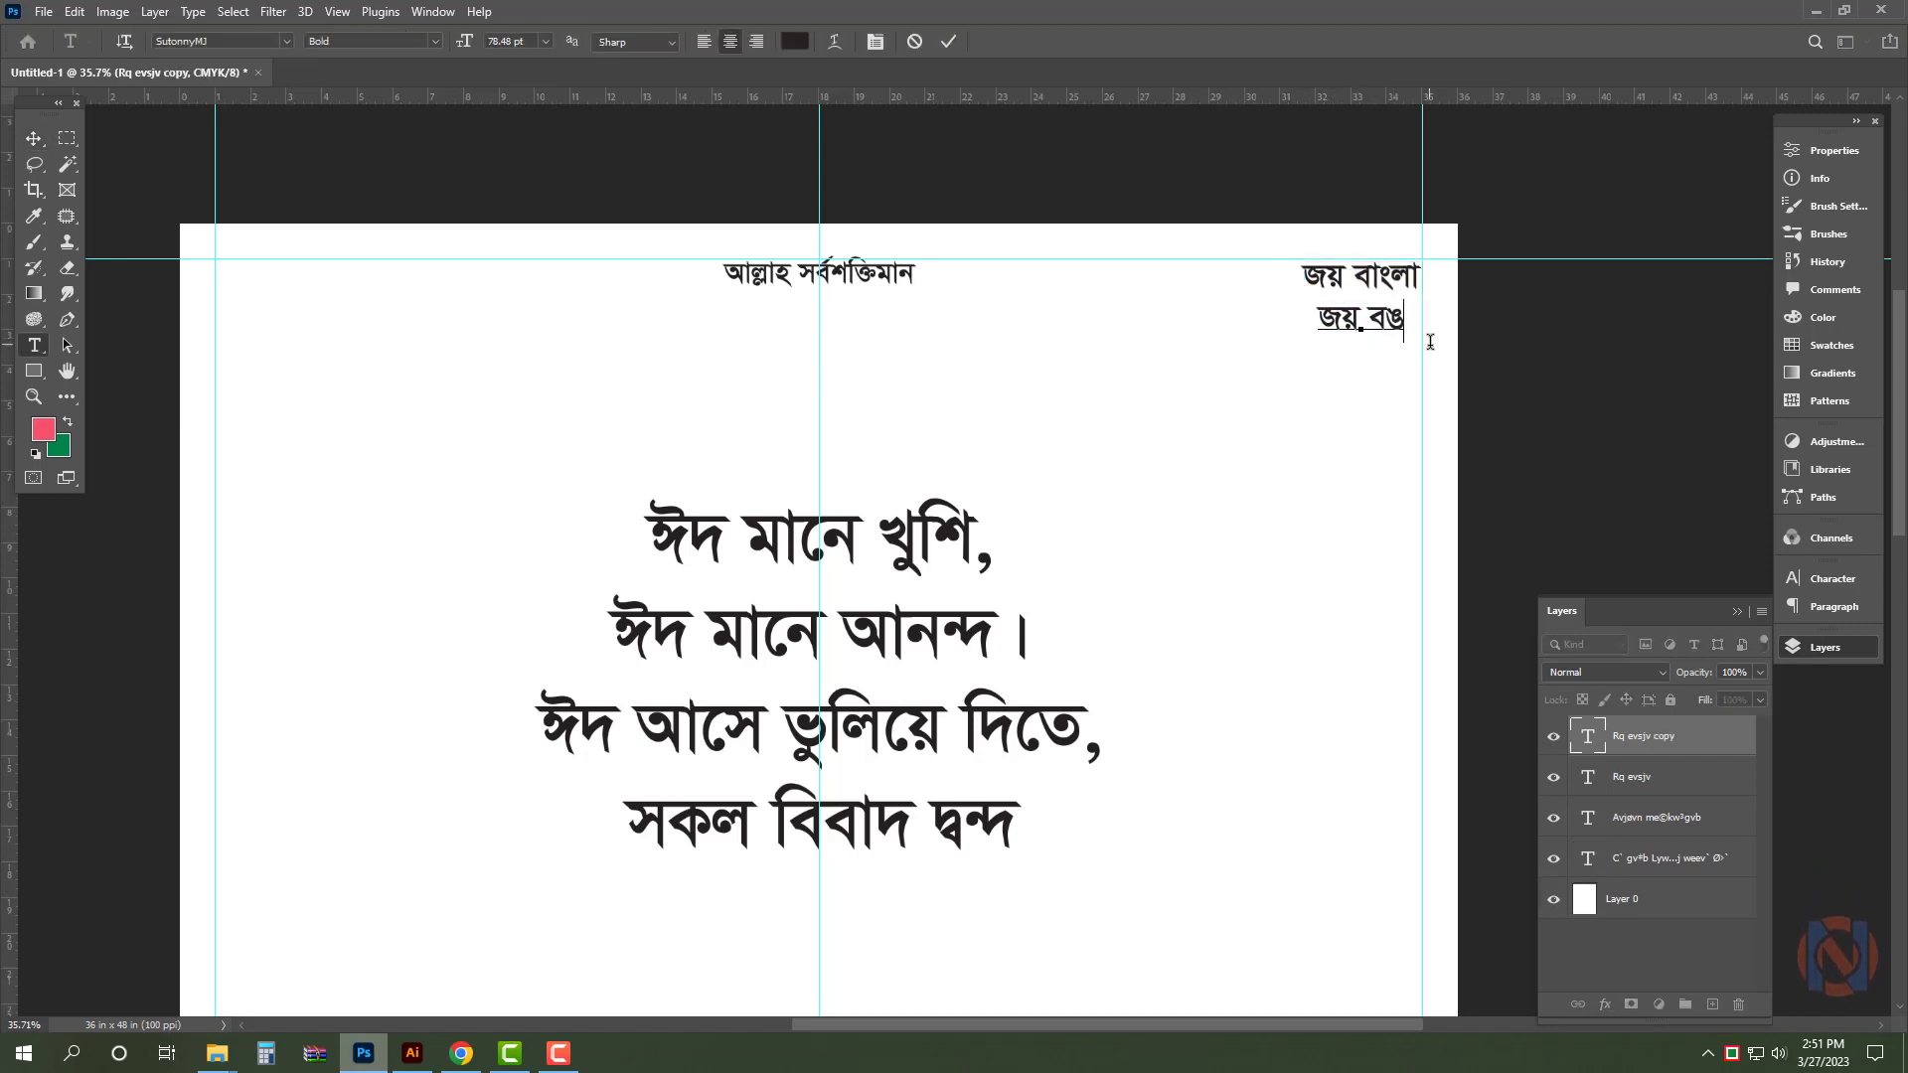
{"action": "type", "text": "eb&"}
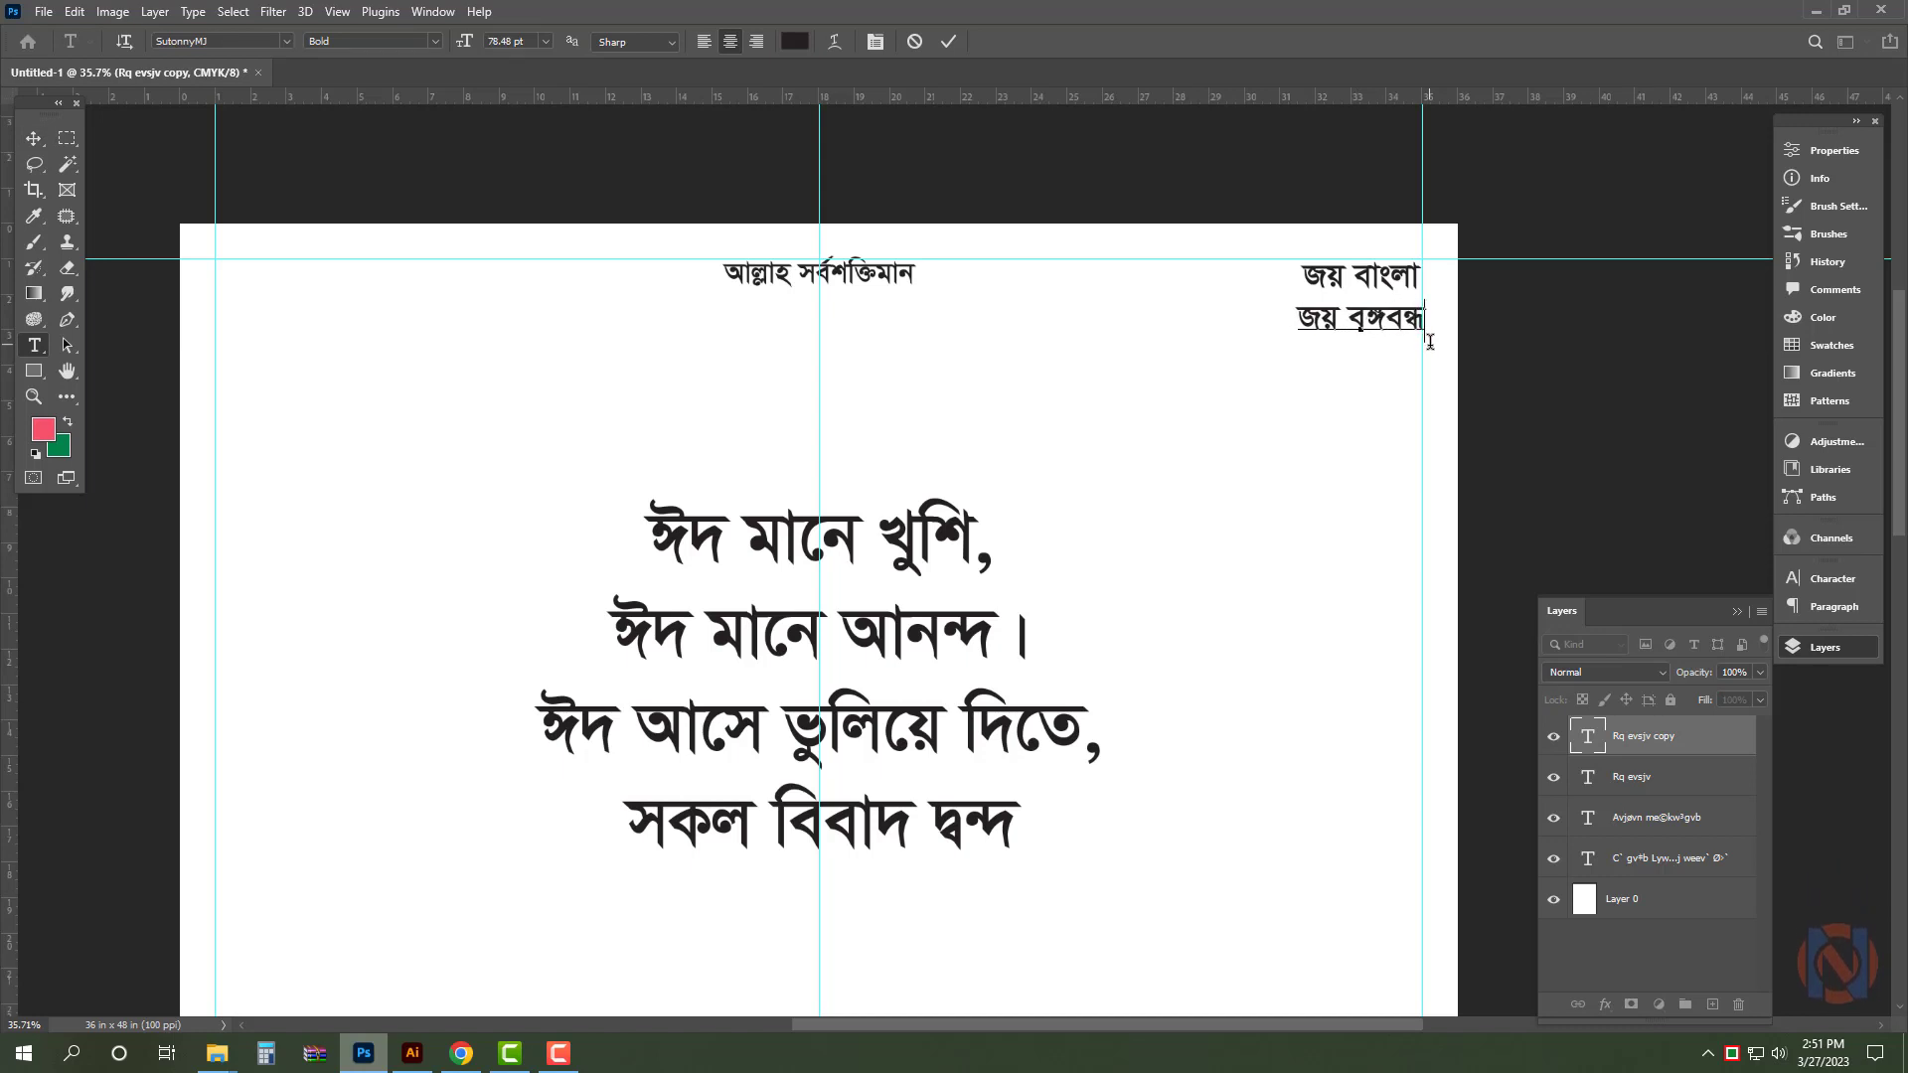
{"action": "key", "text": "ctrl+Return"}
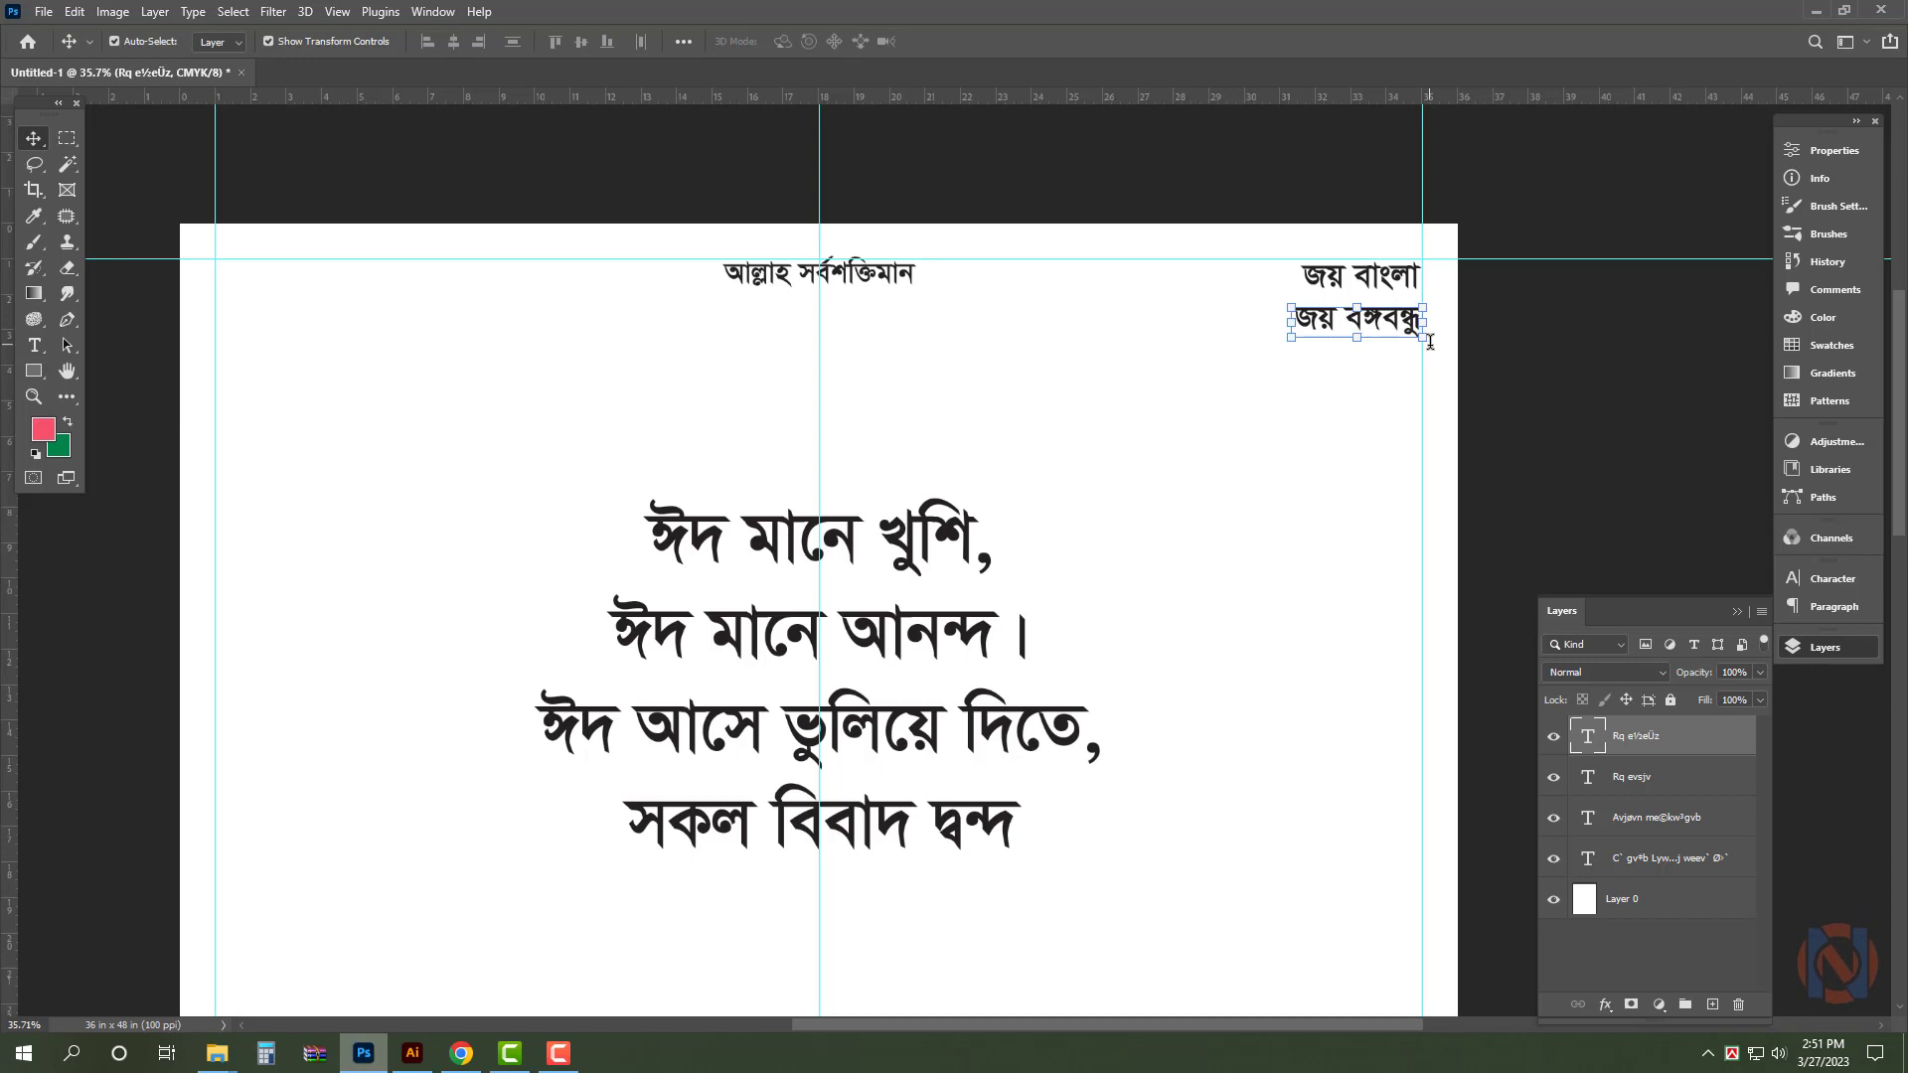
{"action": "left_click", "coordinate": [1573, 350]}
- Copy a full-width strip about 2 inches tall from the background's upper edge to a new layer and fill it with green (C100 M30 Y100 K0)
{"action": "left_click", "coordinate": [1113, 351]}
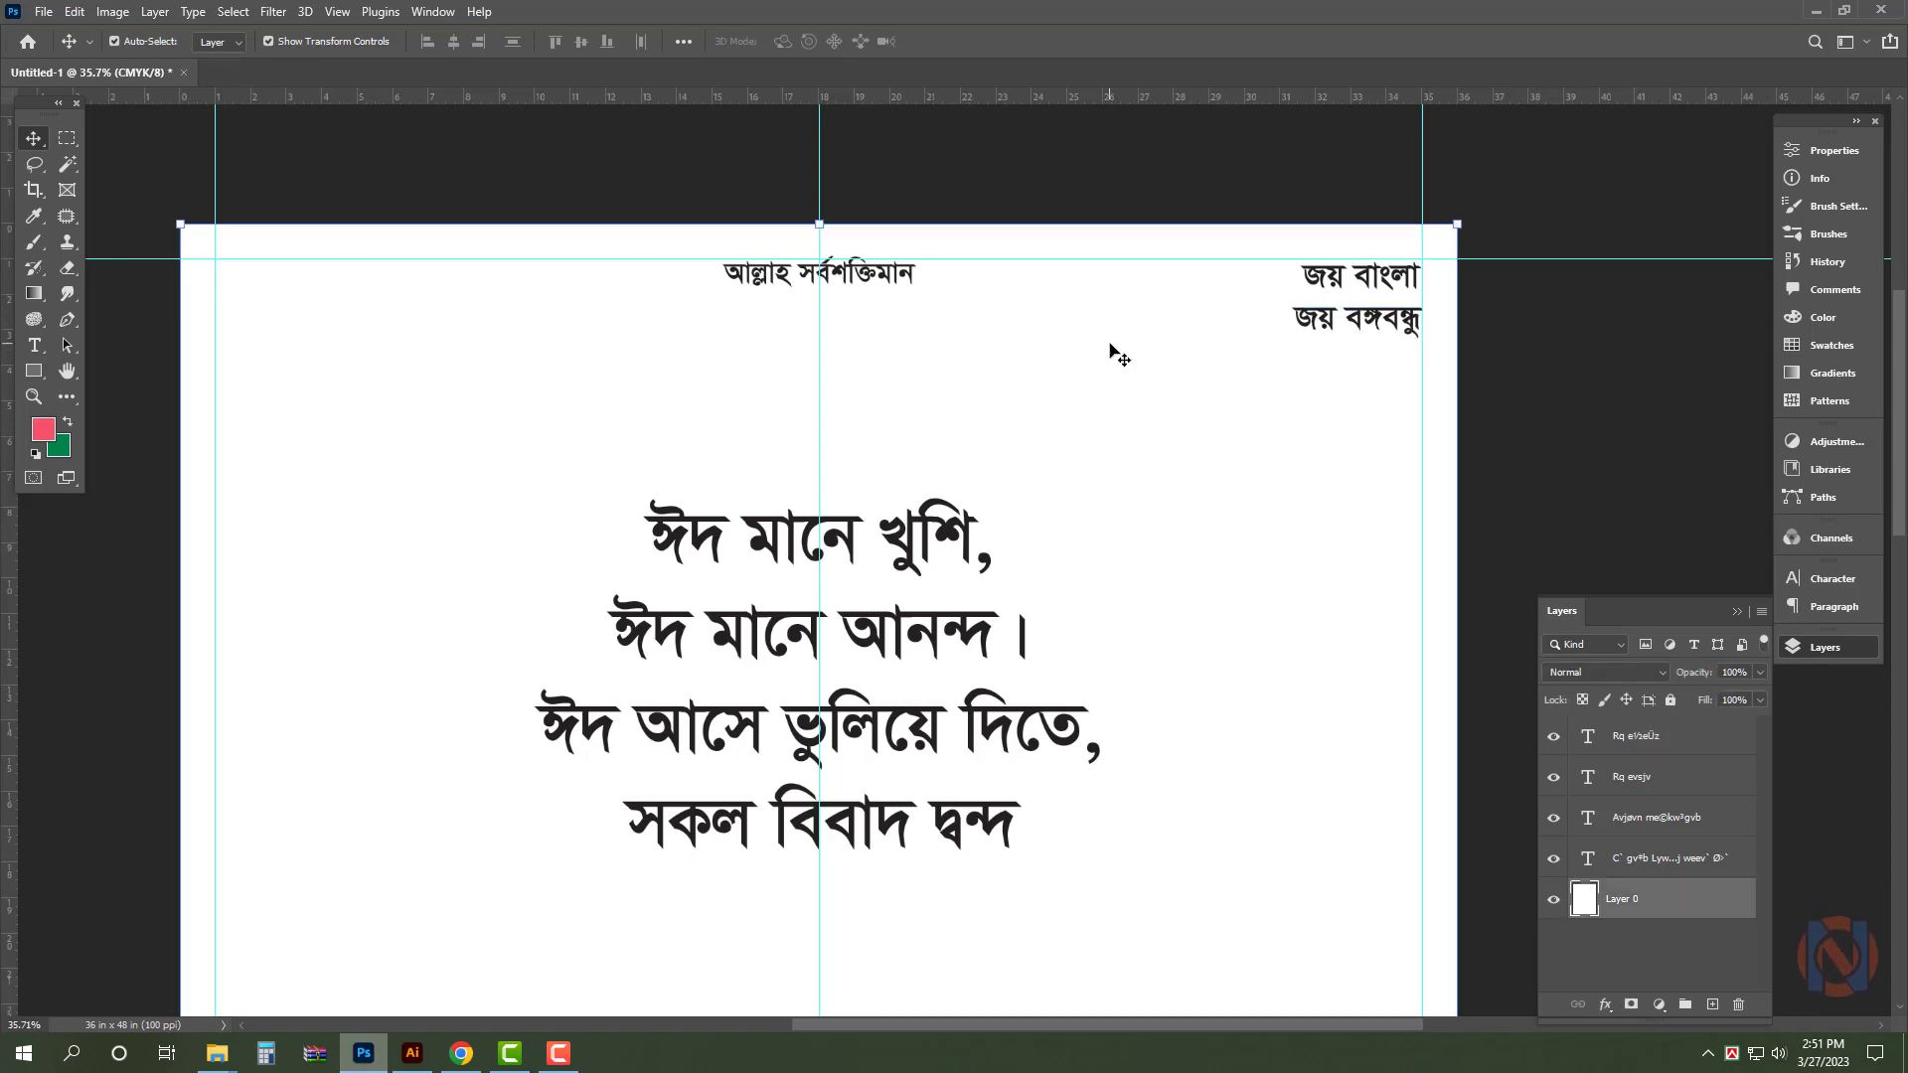
{"action": "left_click", "coordinate": [67, 138]}
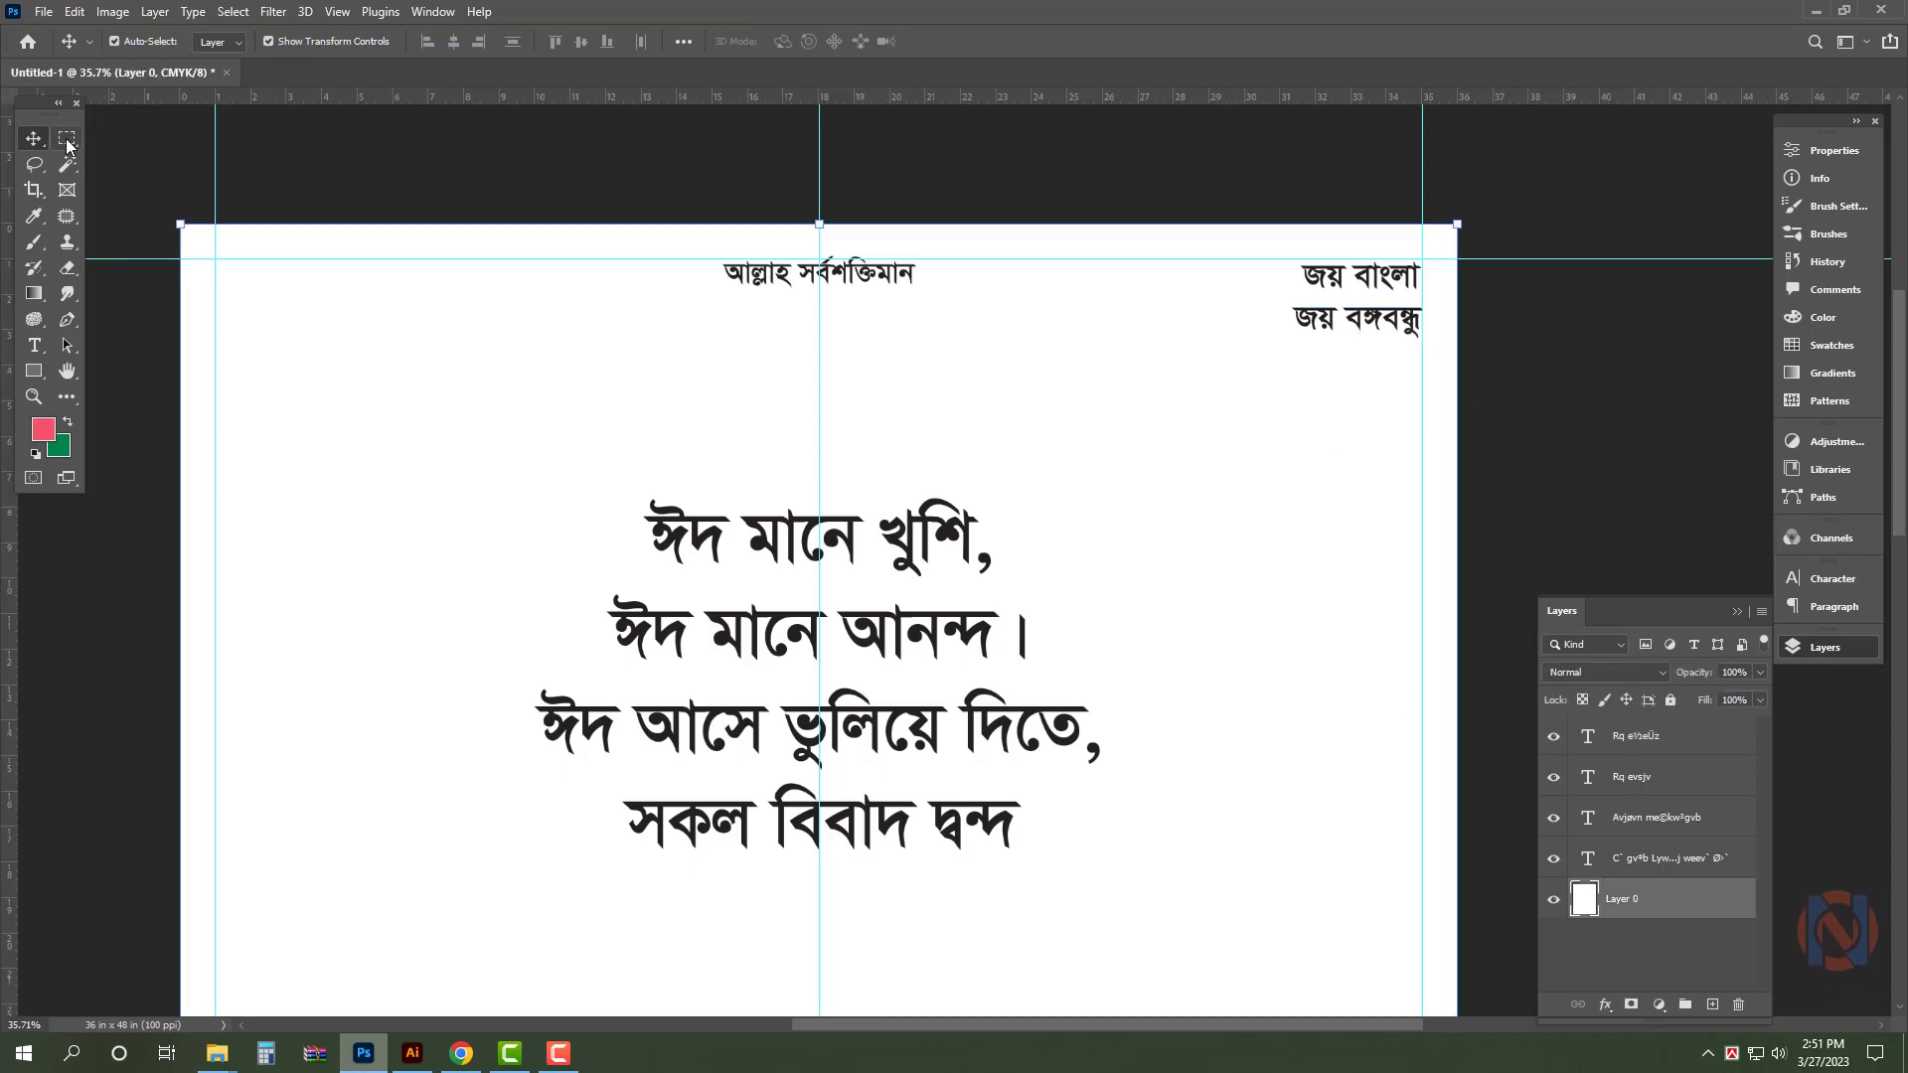
{"action": "left_click_drag", "start_coordinate": [167, 210], "coordinate": [1539, 296]}
{"action": "key", "text": "ctrl+j"}
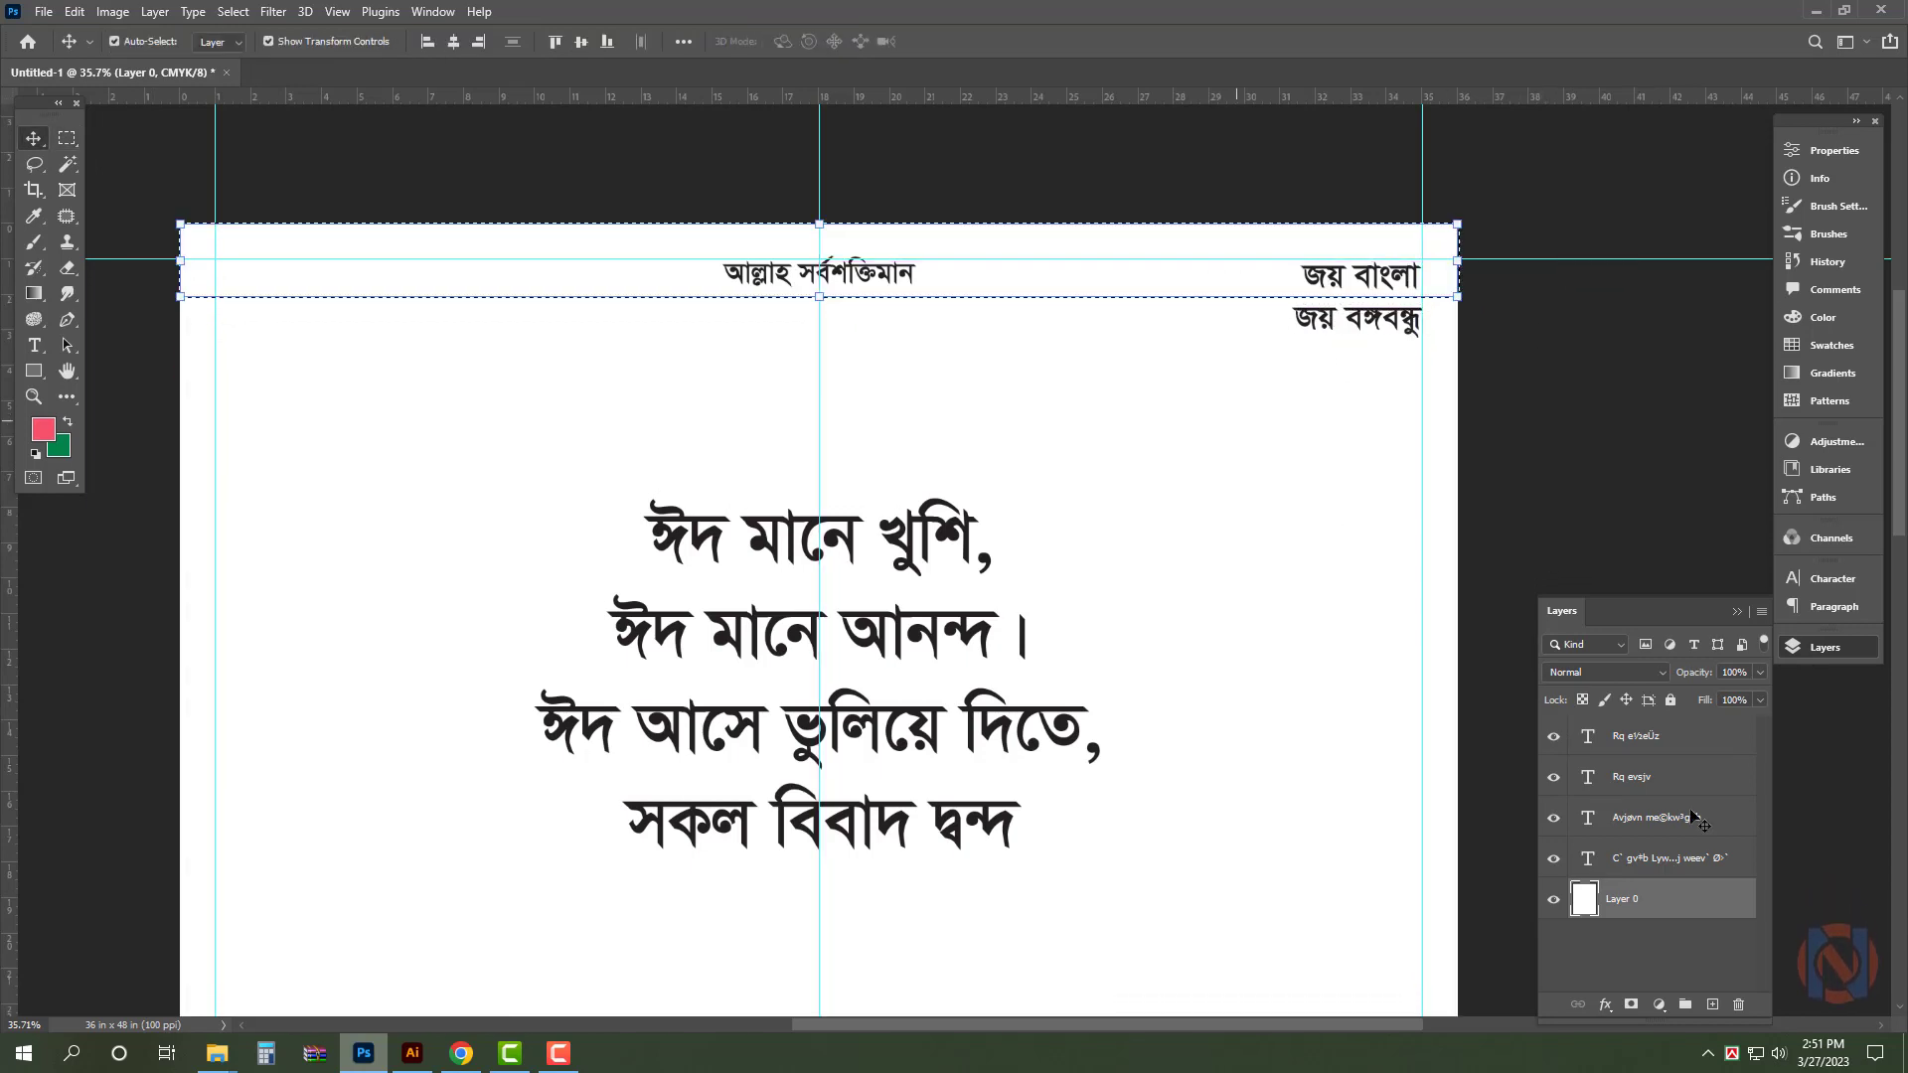
{"action": "left_click", "coordinate": [58, 446]}
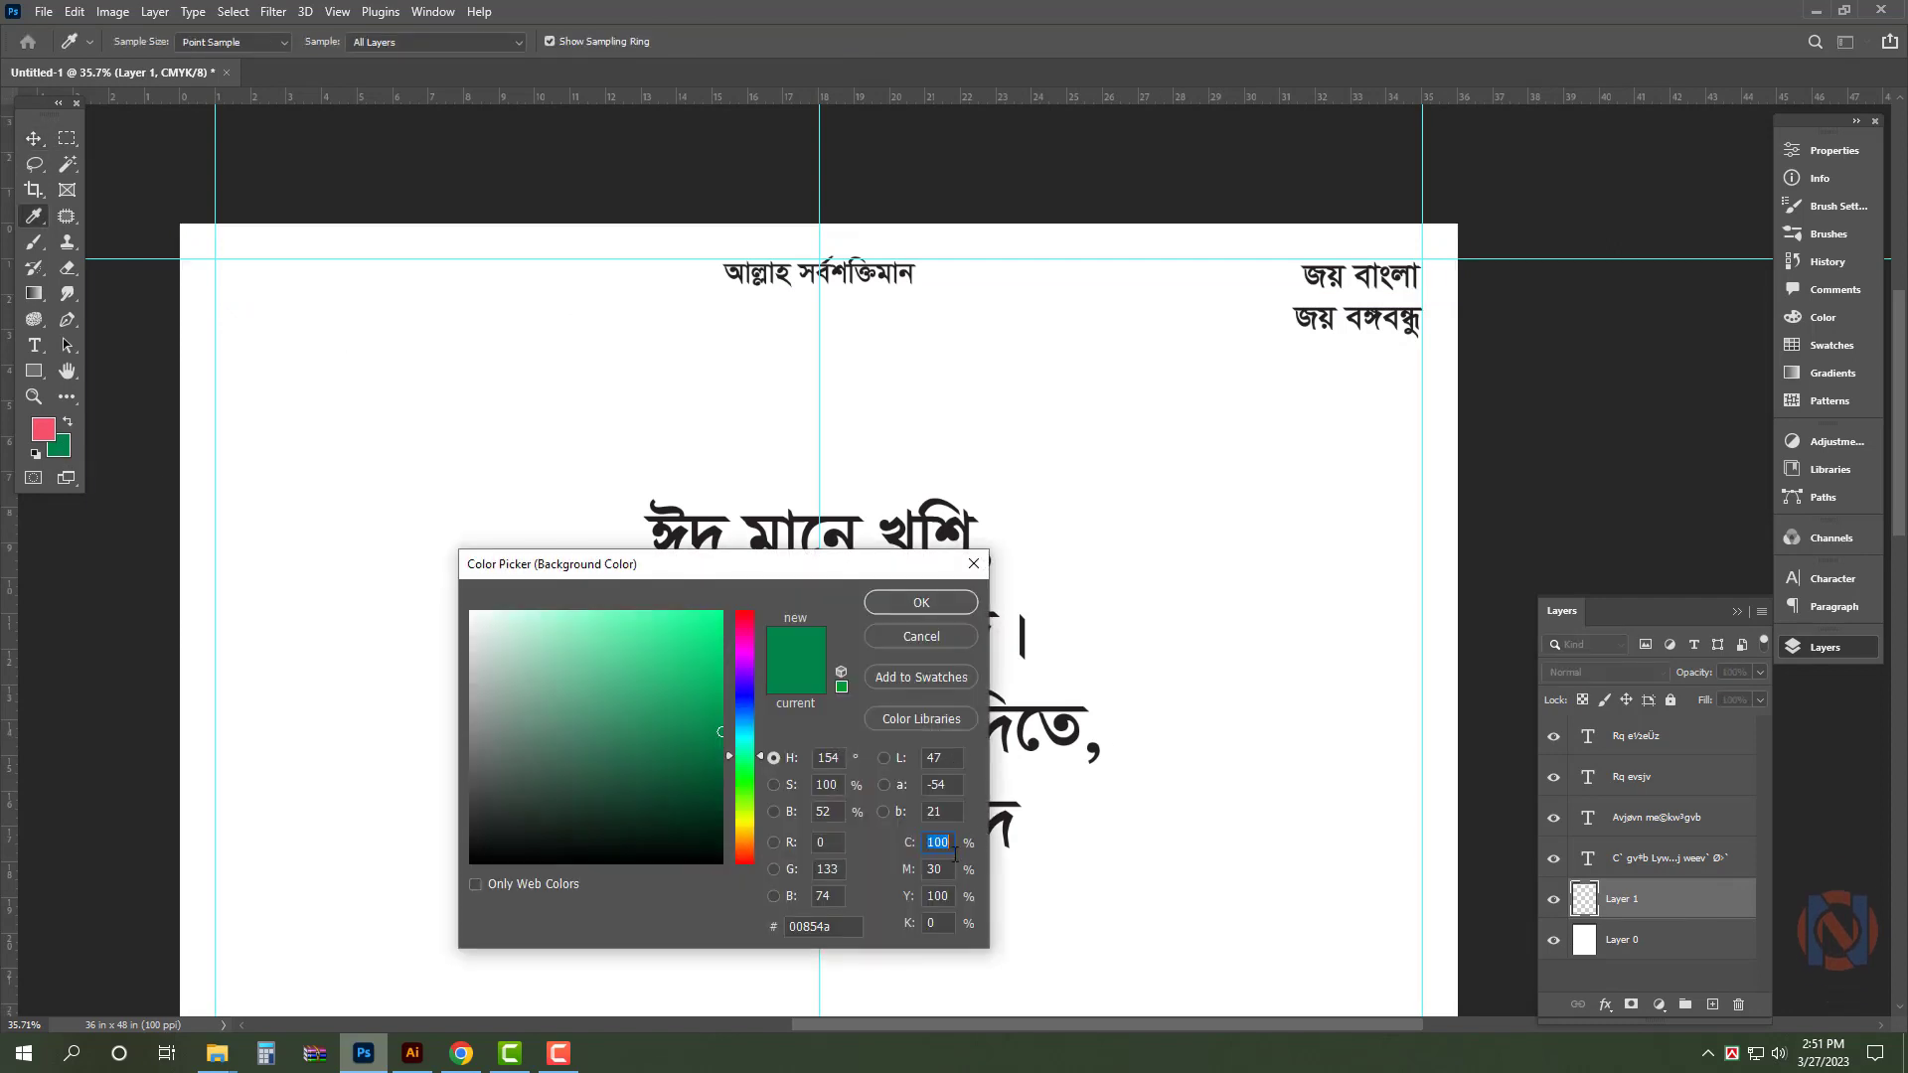
{"action": "key", "text": "Return"}
{"action": "key", "text": "ctrl+shift+Delete"}
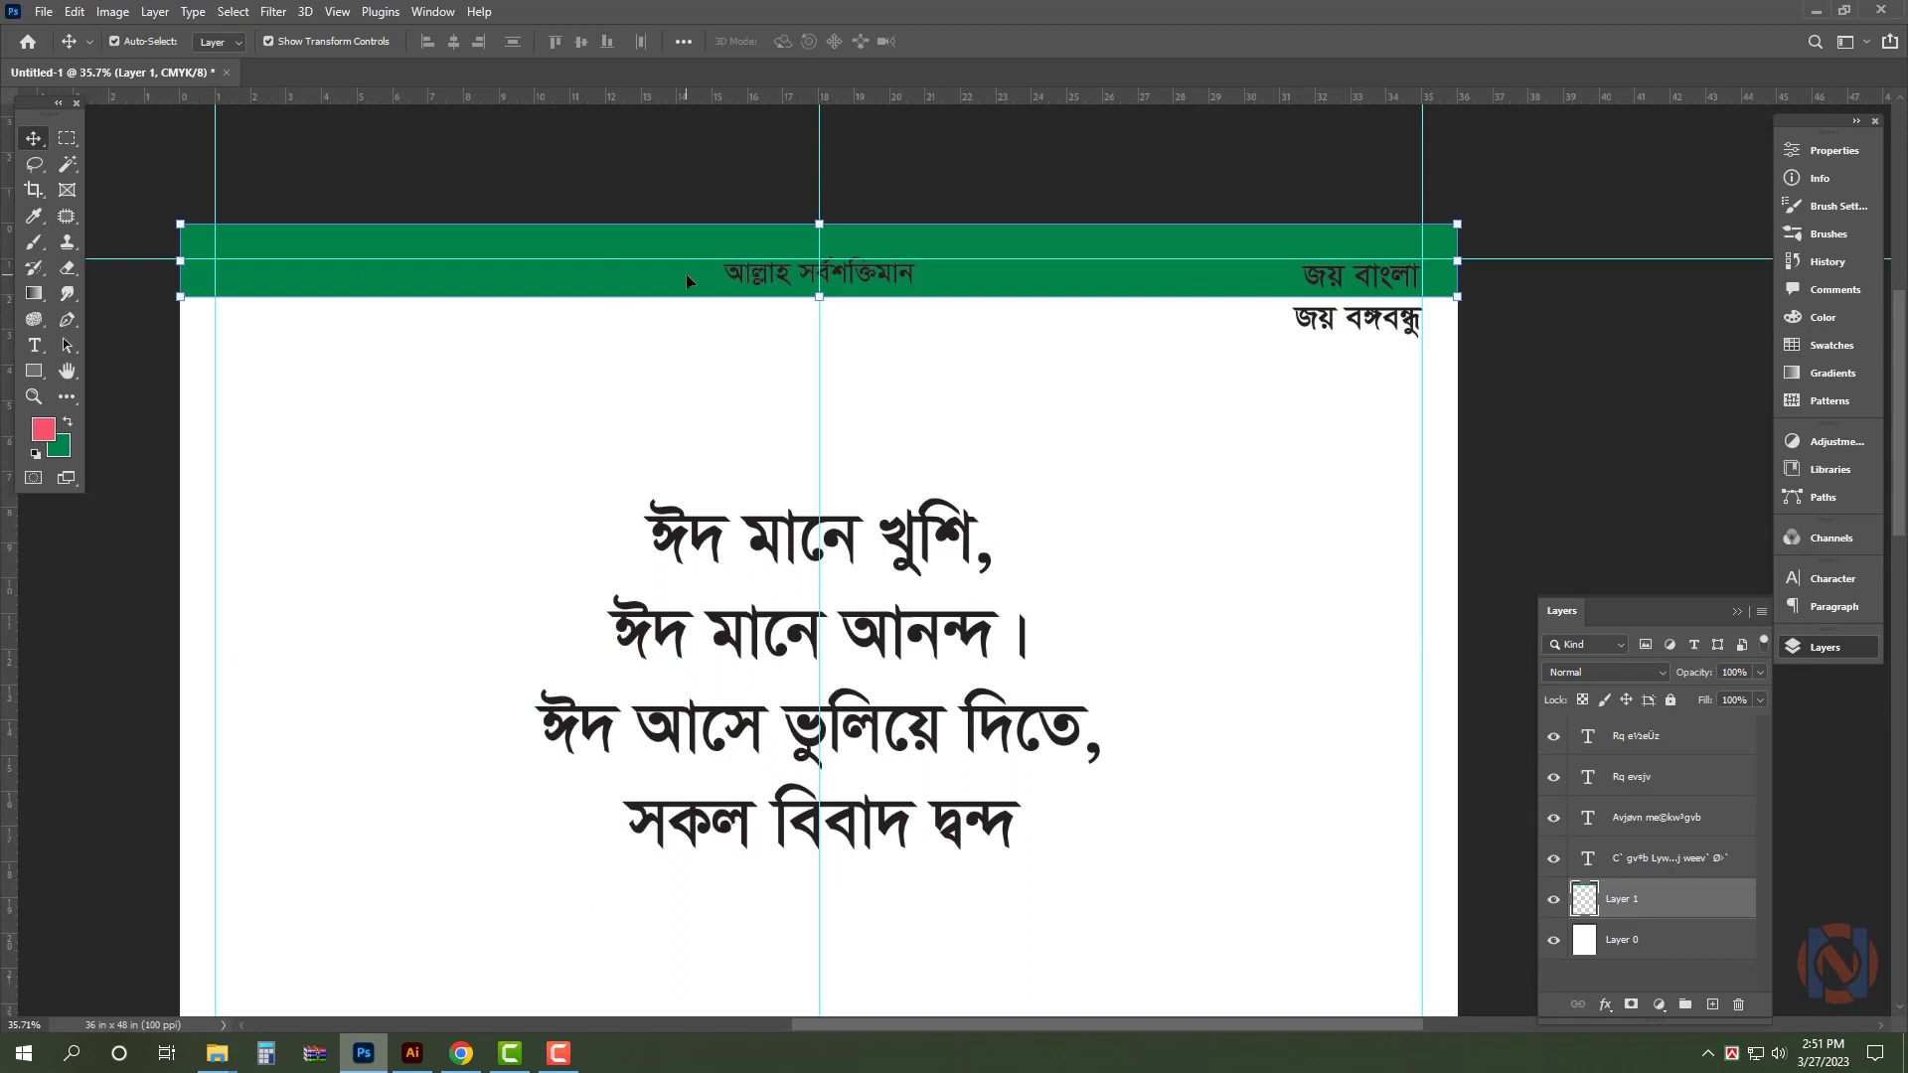
- Outline a slanted four-sided shape with the Pen tool over the green strip's middle and copy that area to a new layer
{"action": "key", "text": "p"}
{"action": "left_click", "coordinate": [585, 217]}
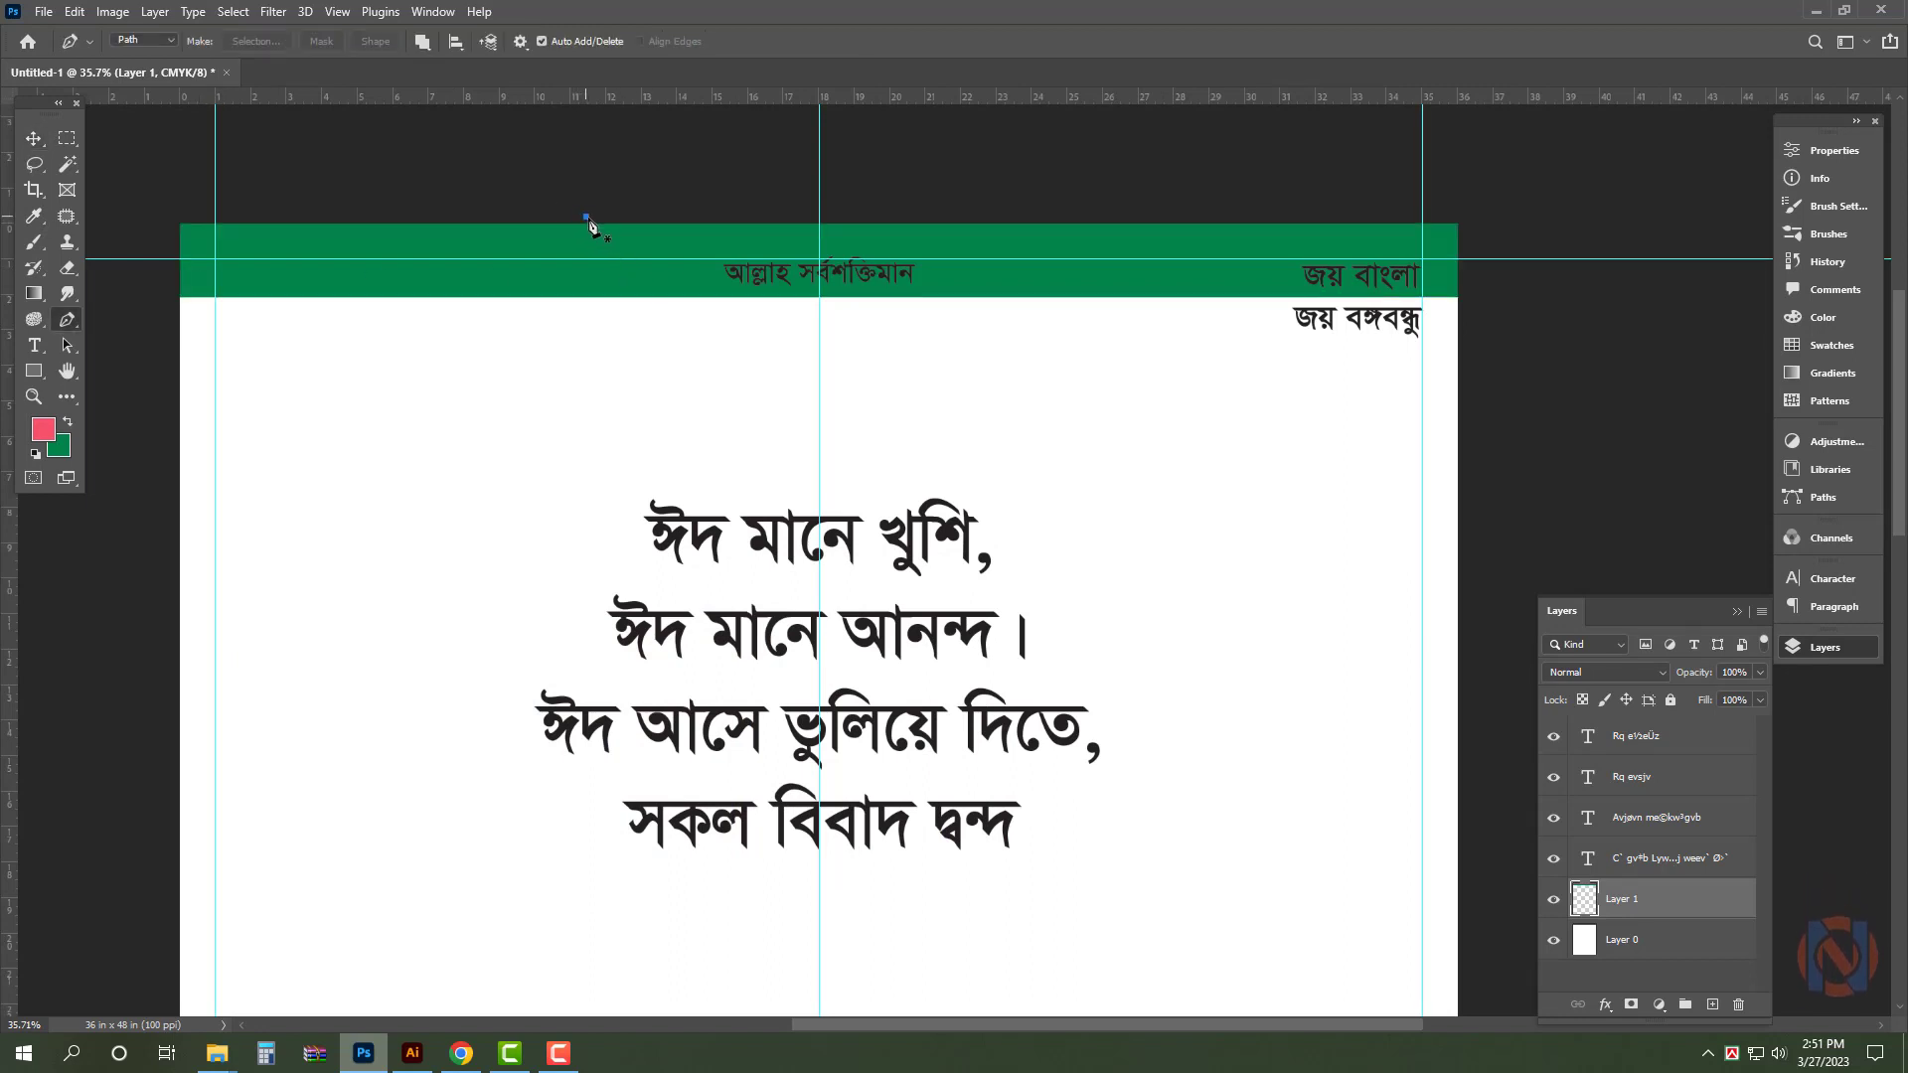
{"action": "left_click", "coordinate": [1050, 301]}
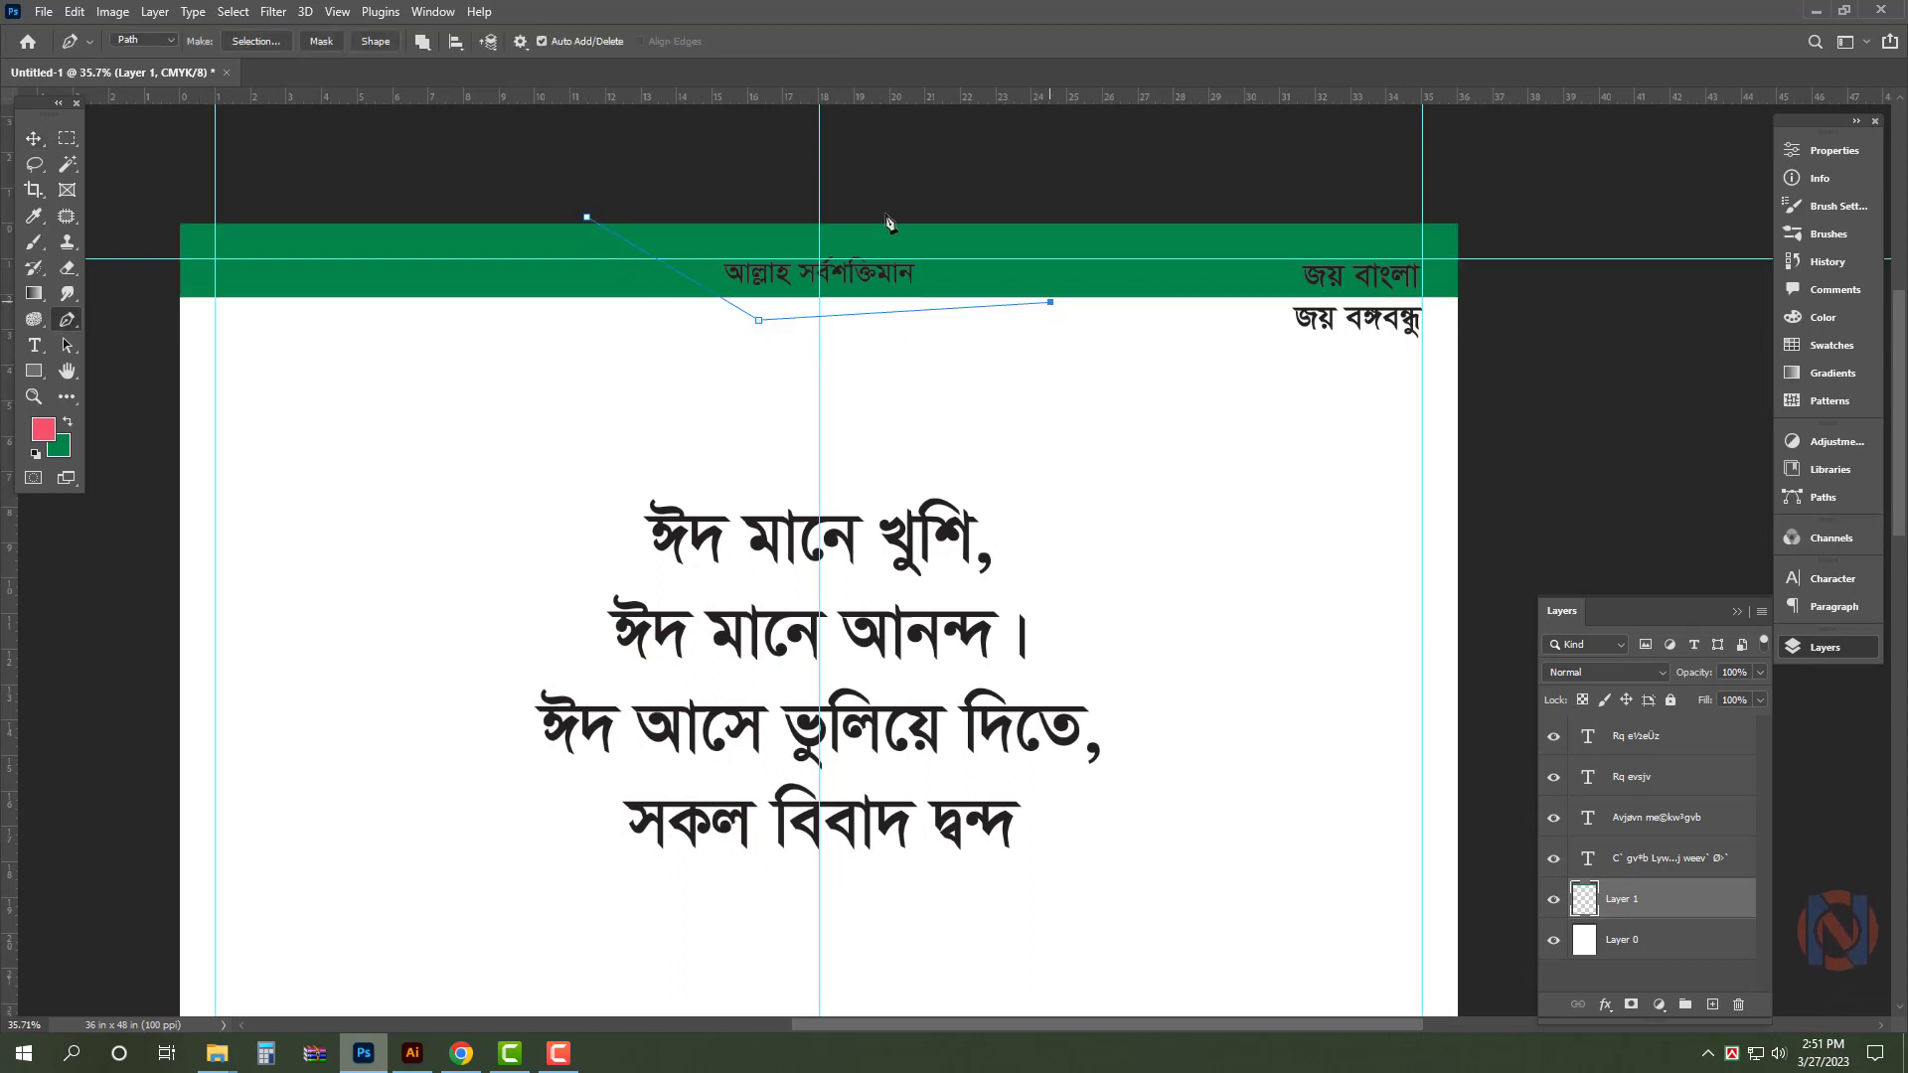
{"action": "left_click", "coordinate": [770, 179]}
{"action": "key", "text": "ctrl+t"}
{"action": "key", "text": "v"}
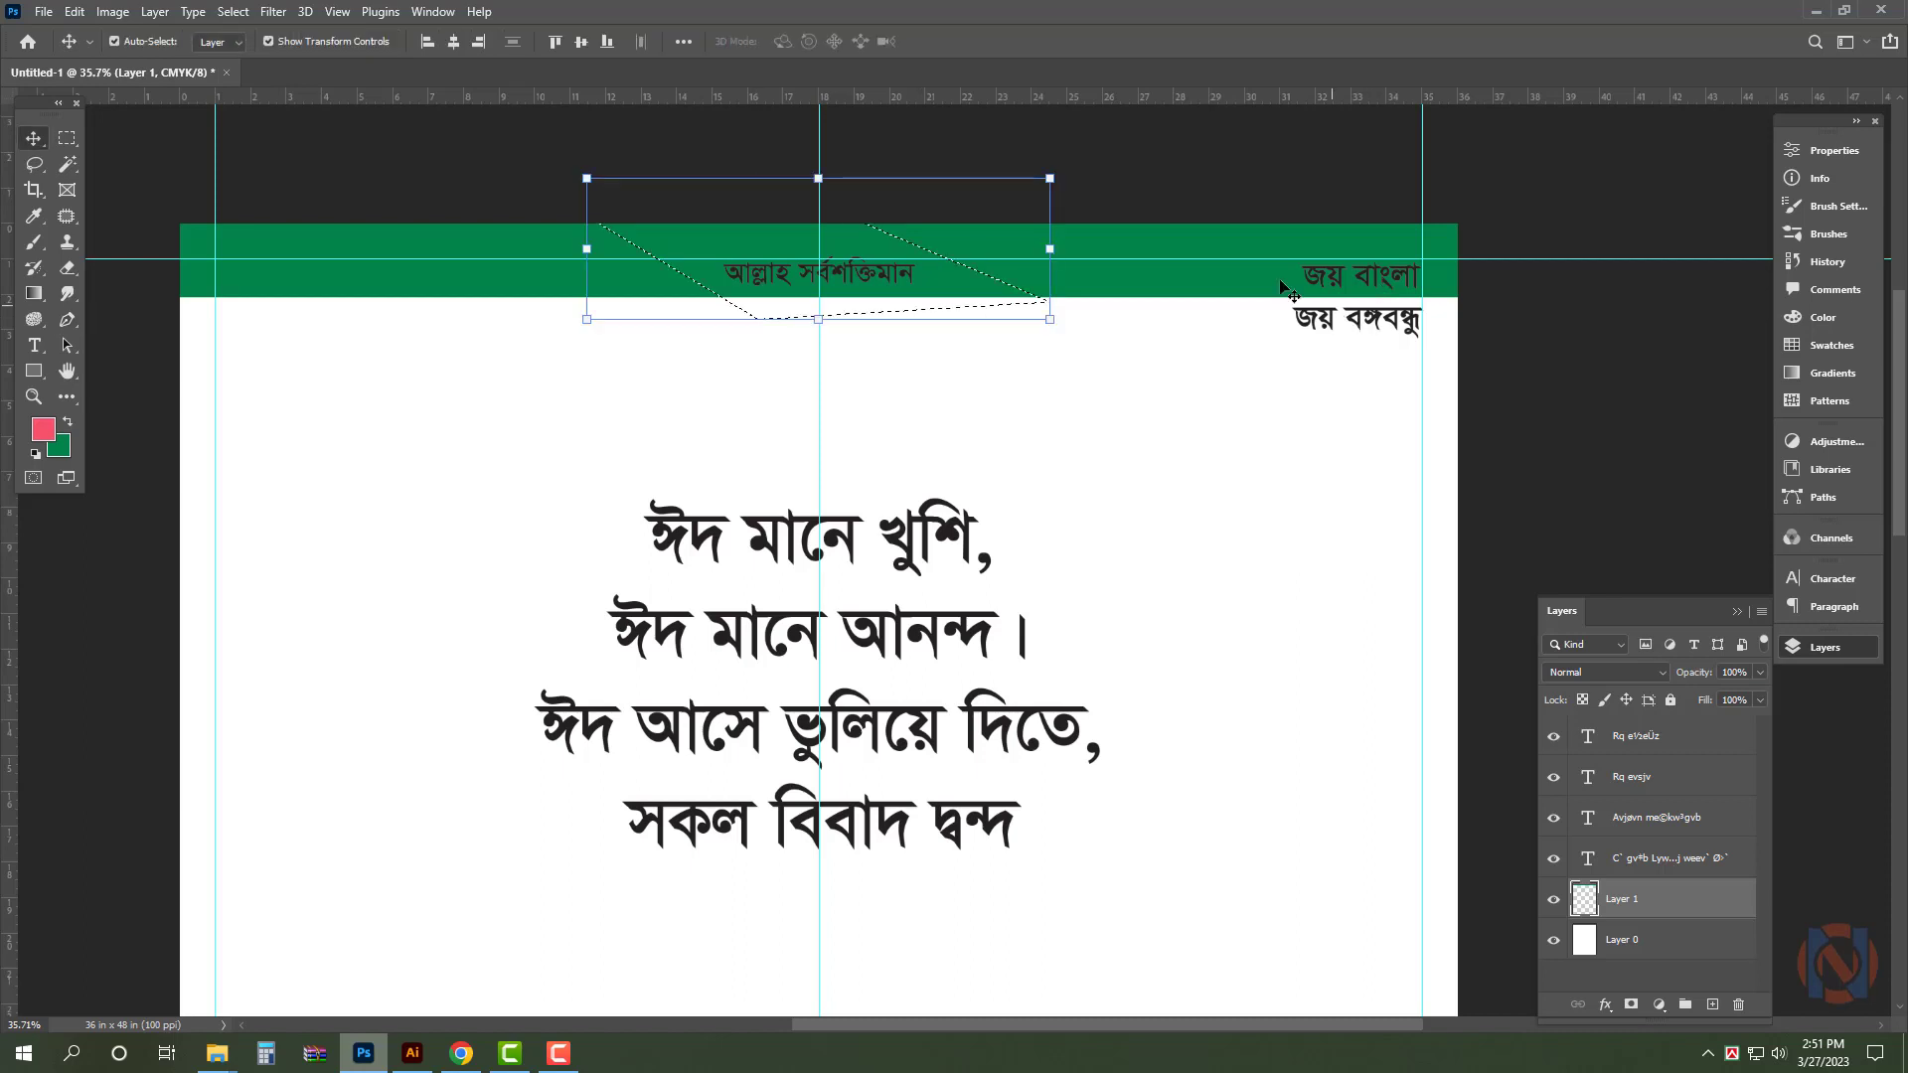
{"action": "key", "text": "ctrl+j"}
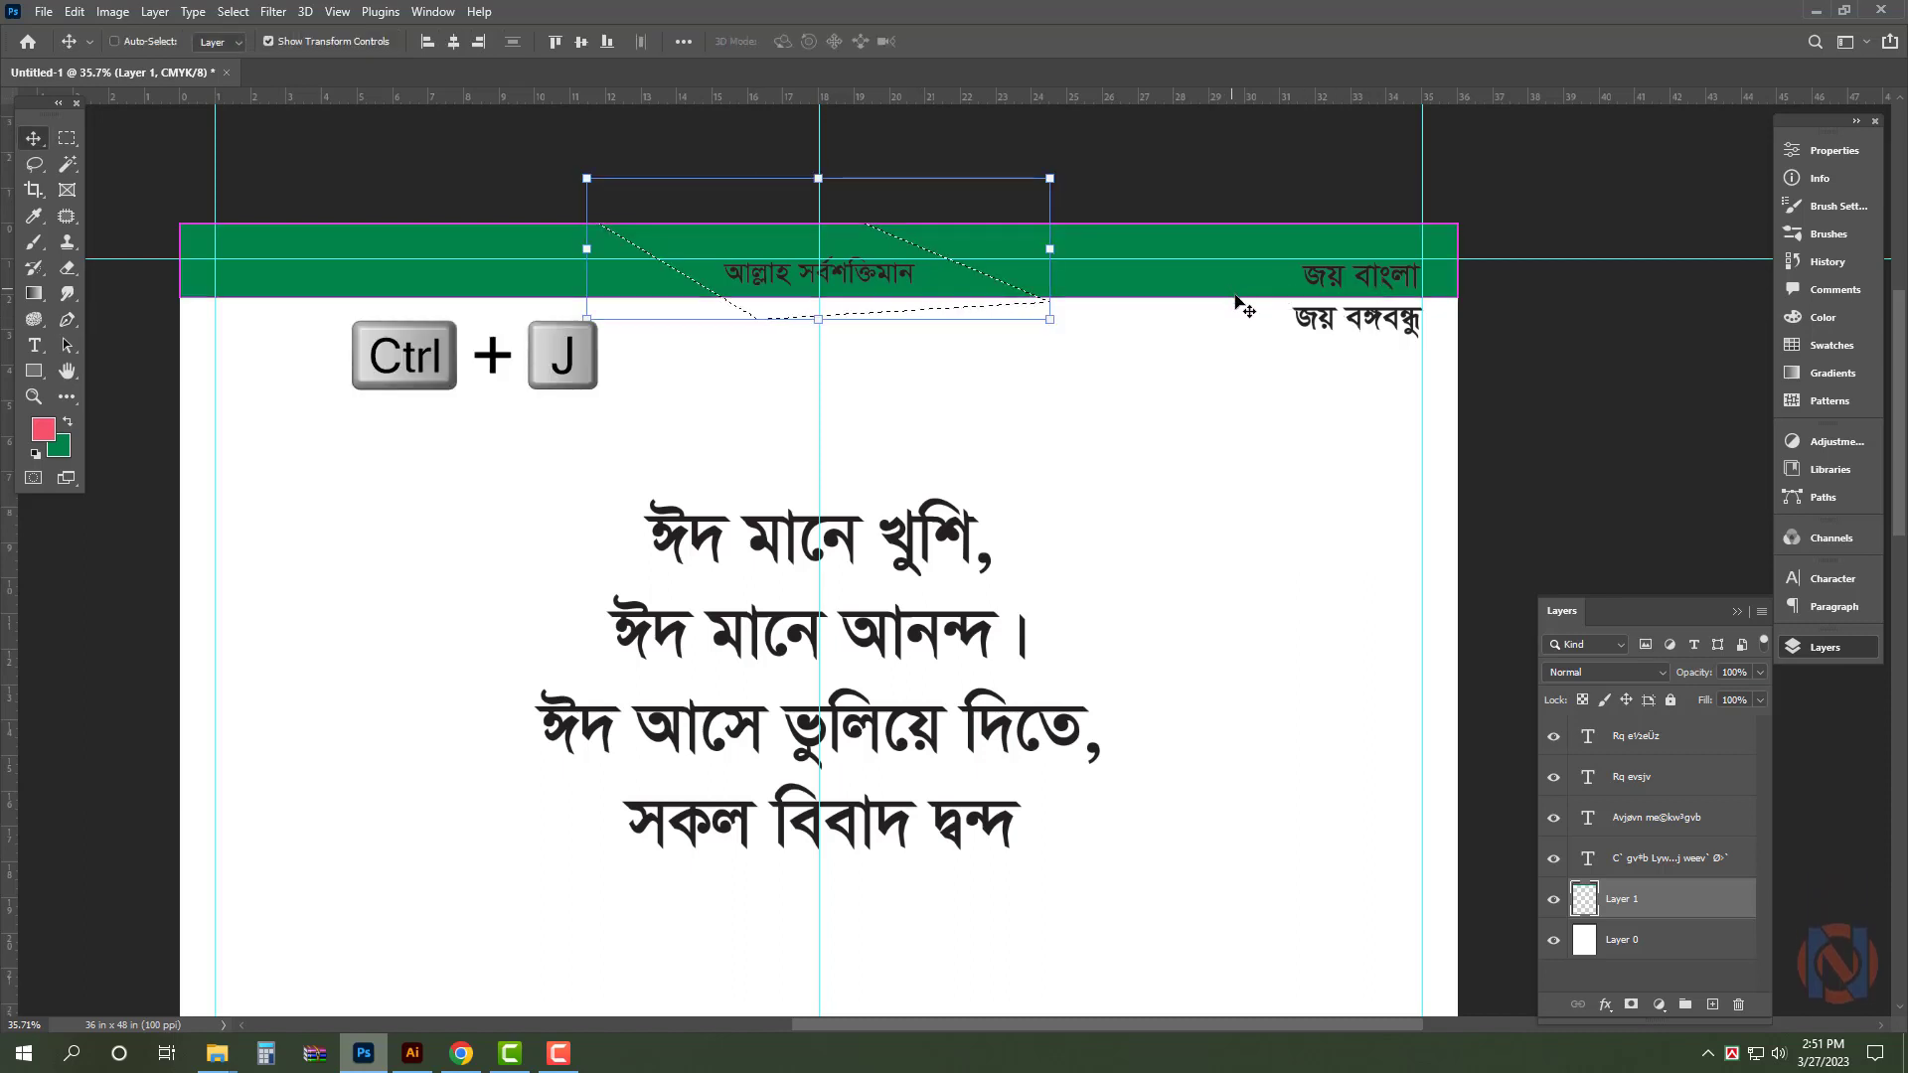
- Set the background color to M100 Y100 red and fill the slanted shape with it
{"action": "left_click", "coordinate": [69, 426]}
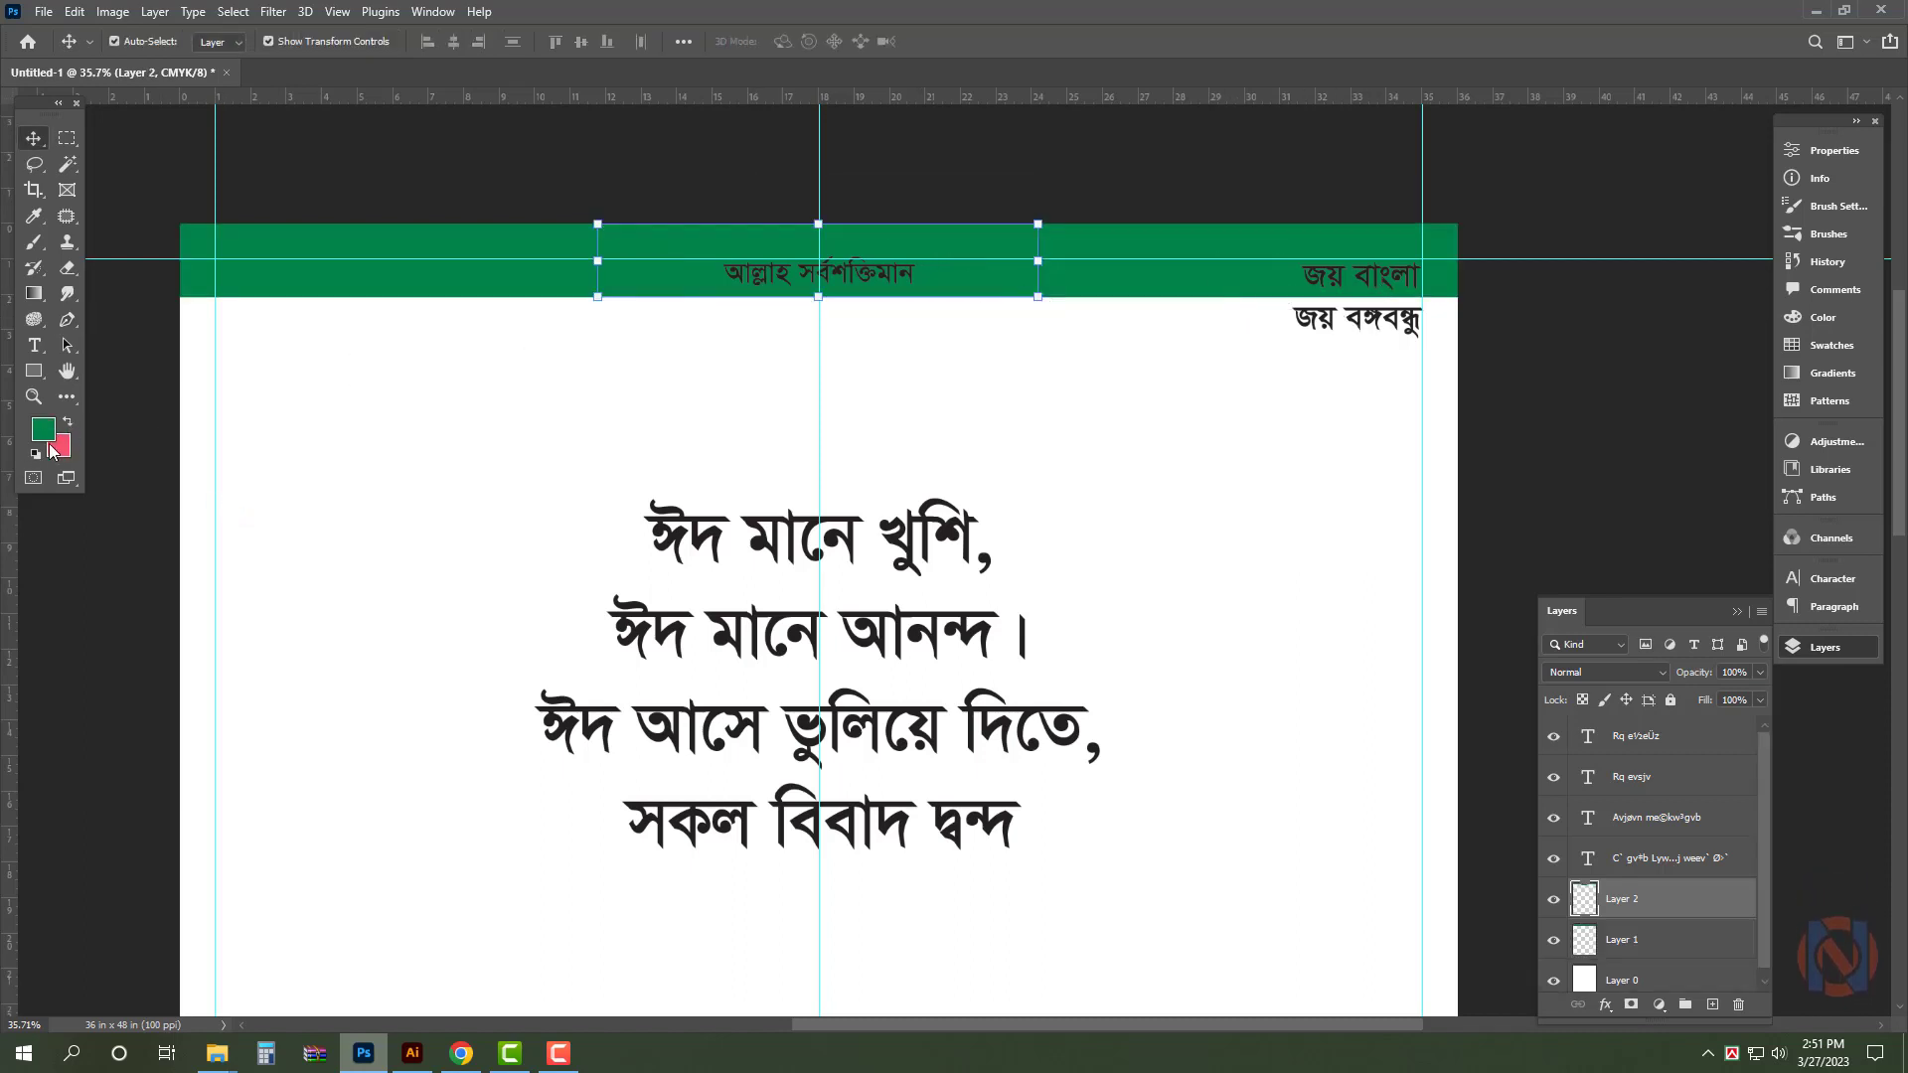
{"action": "key", "text": "ctrl+shift+Delete"}
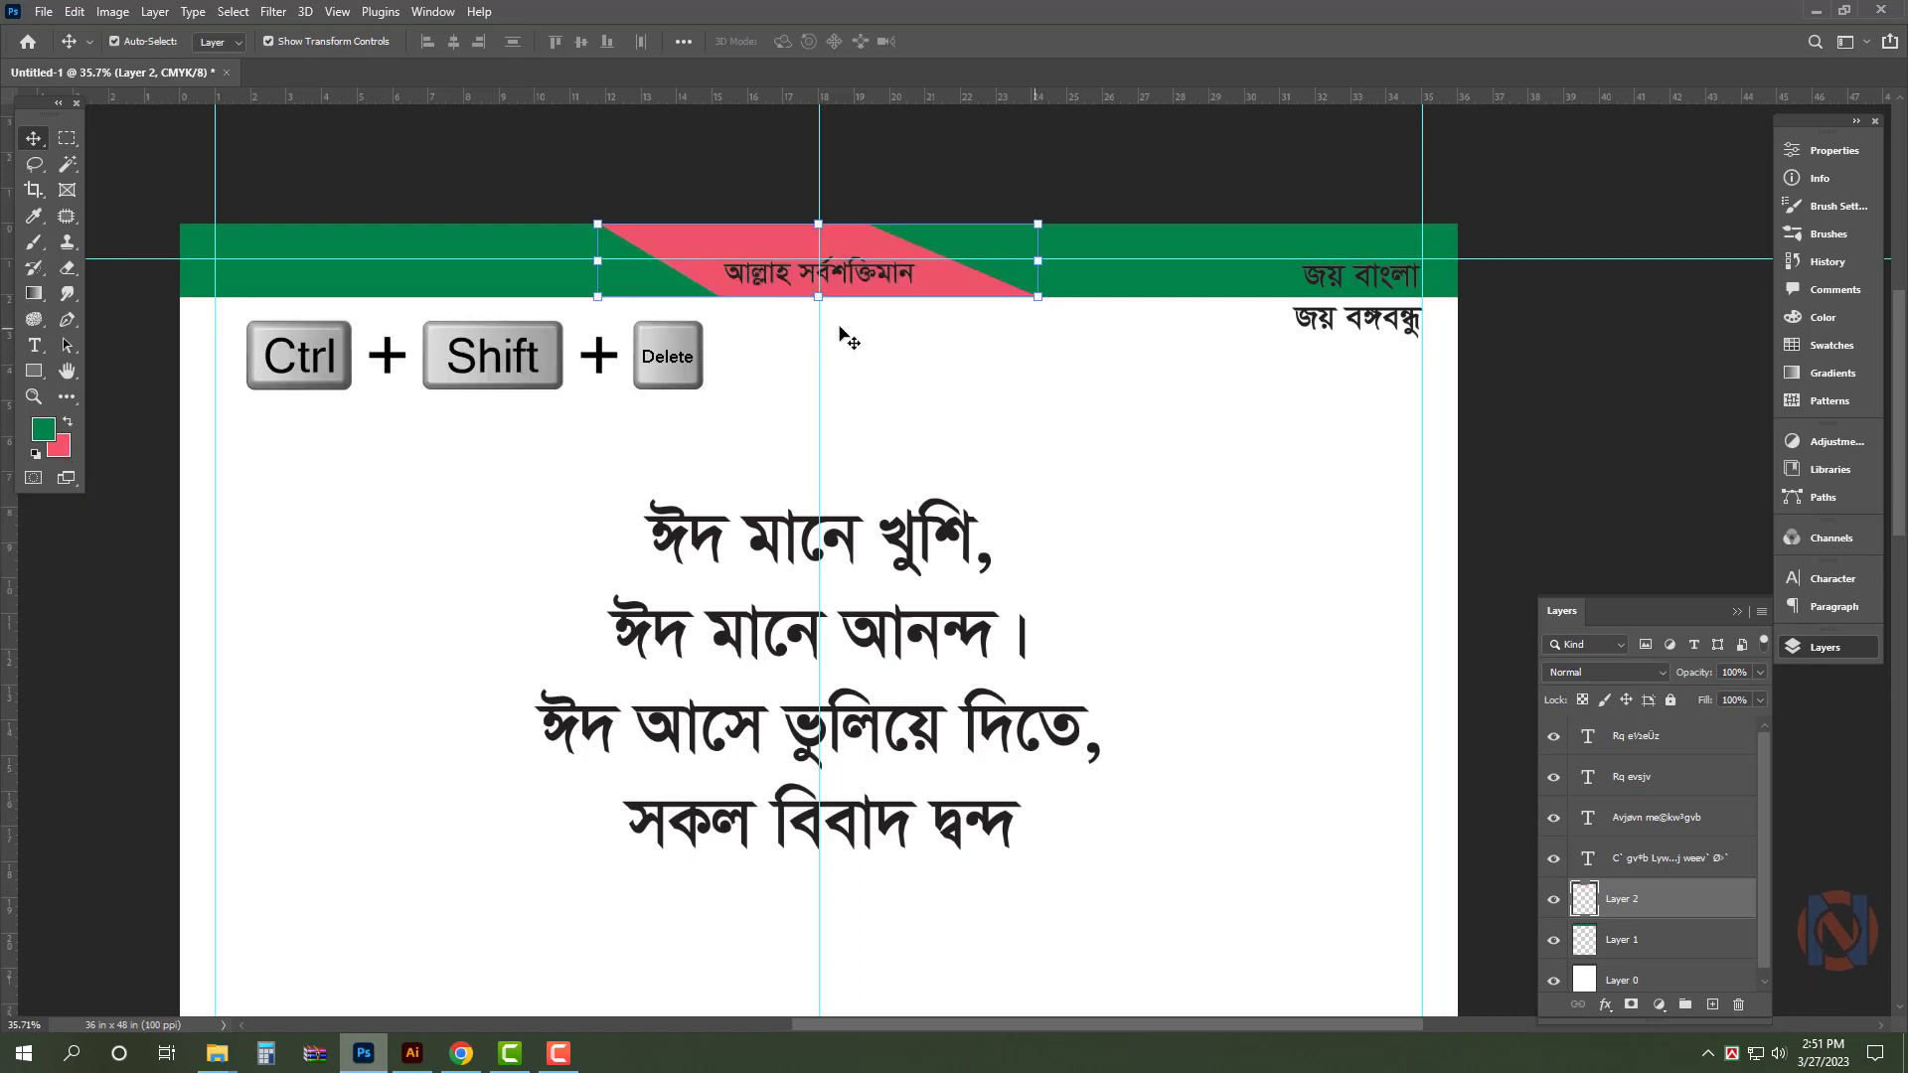
{"action": "left_click", "coordinate": [66, 448]}
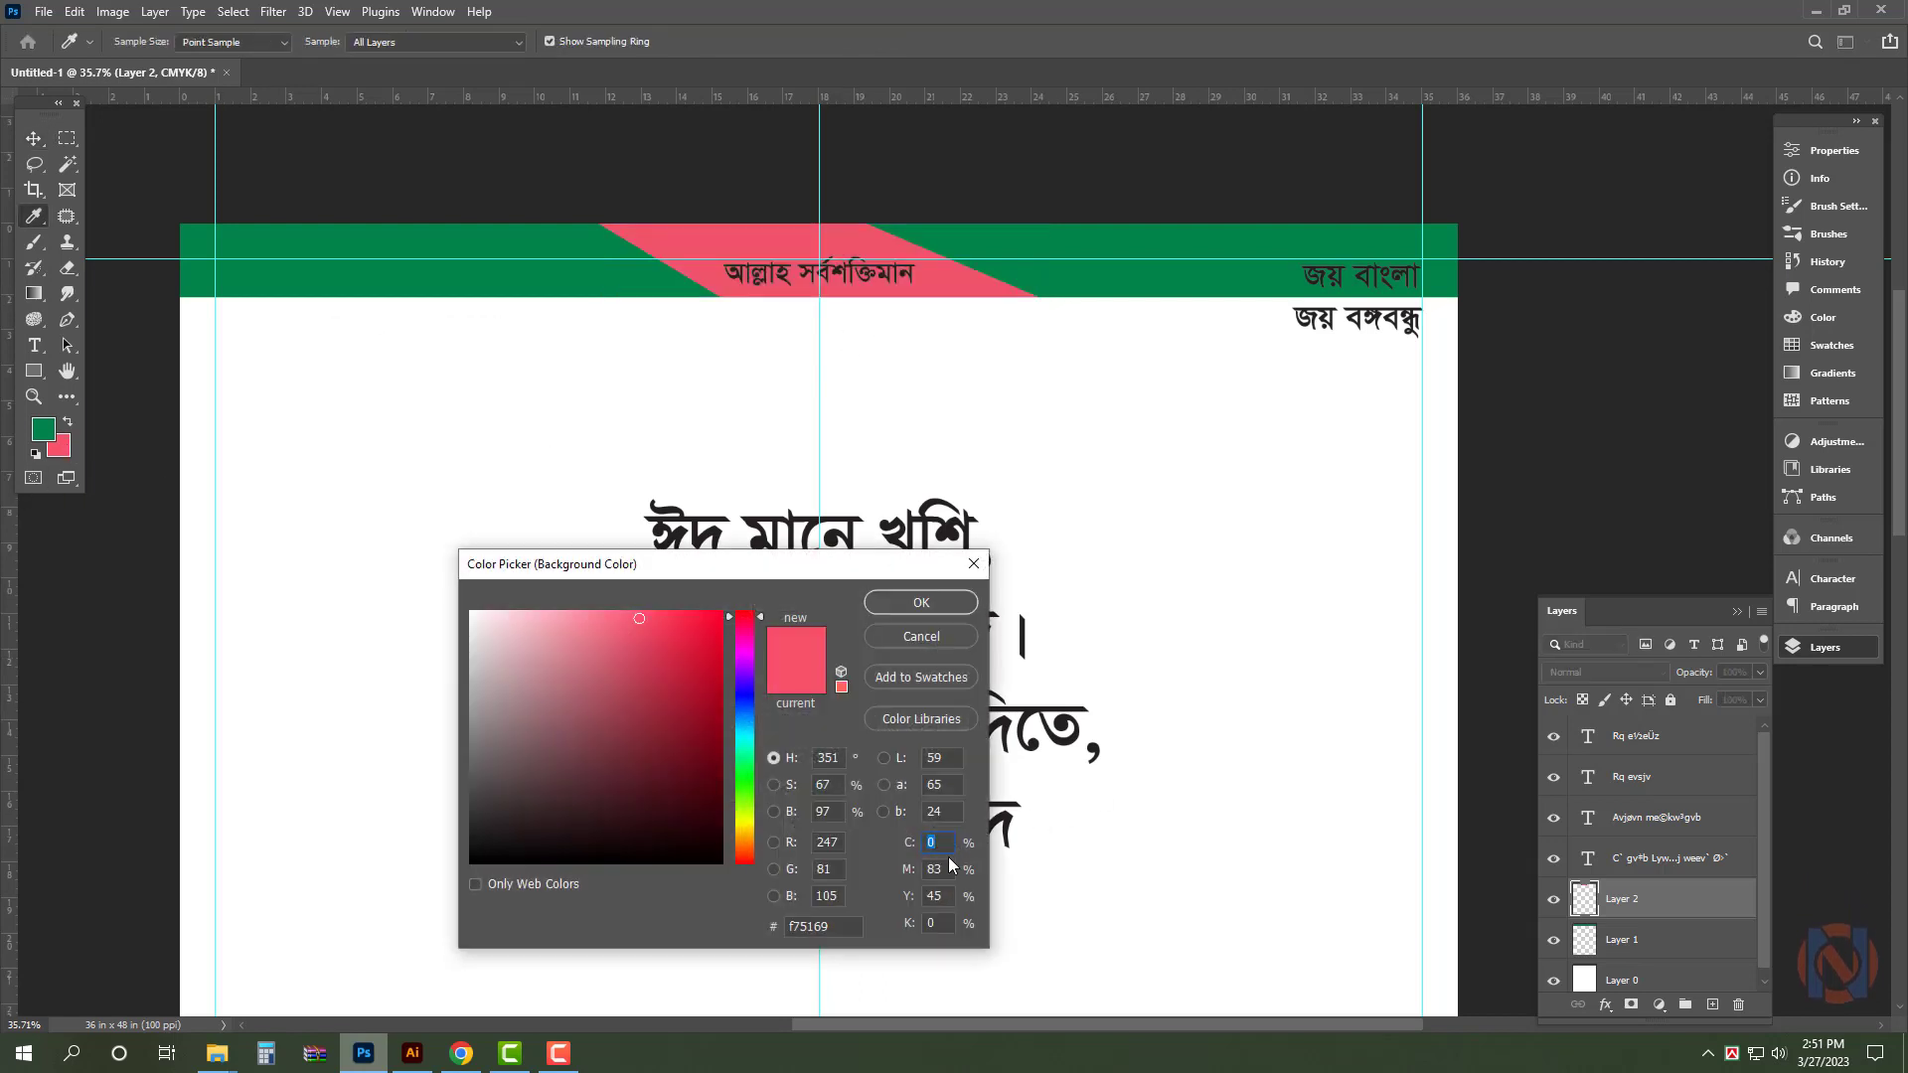
{"action": "type", "text": "100"}
{"action": "key", "text": "Tab"}
{"action": "type", "text": "100"}
{"action": "key", "text": "Return"}
{"action": "key", "text": "v"}
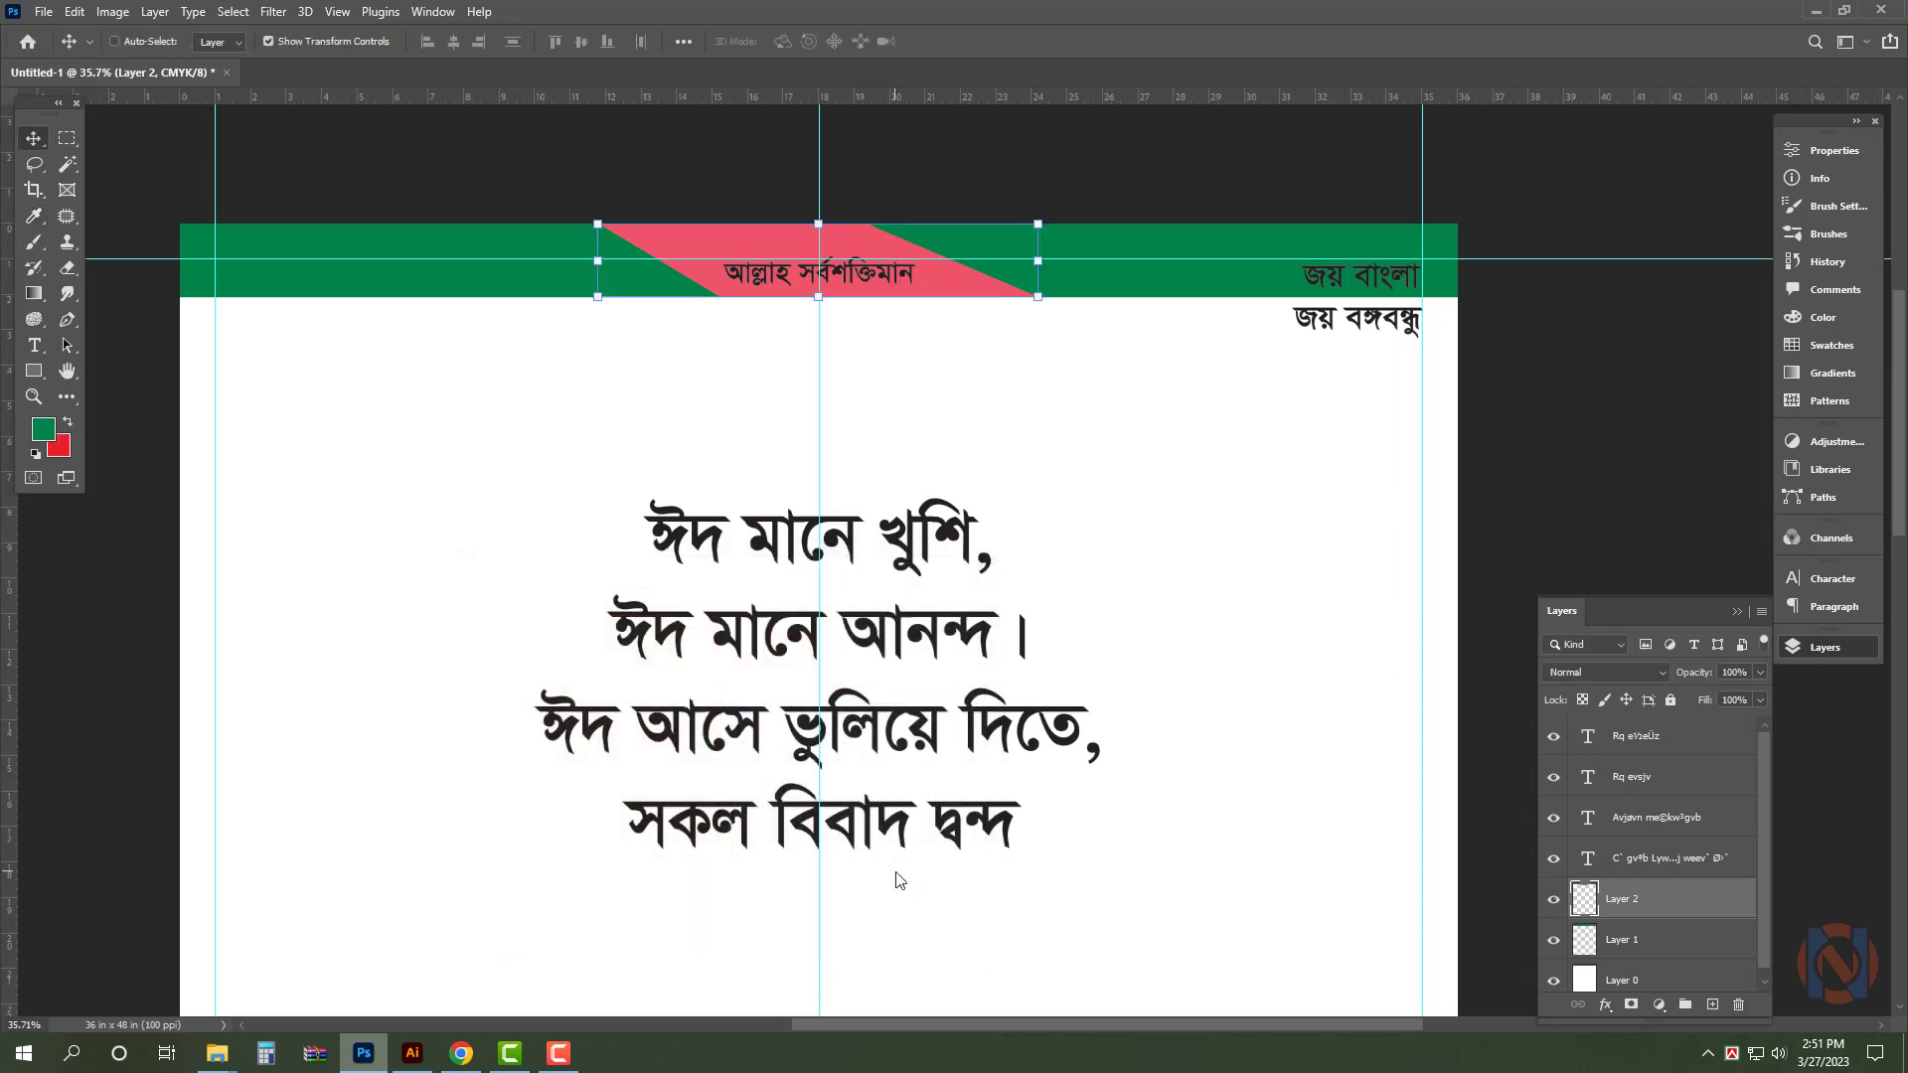
{"action": "key", "text": "ctrl+shift+Delete"}
- Set the background color to white and recolor the আল্লাহ সর্বশক্তিমান text with it
{"action": "left_click", "coordinate": [883, 277]}
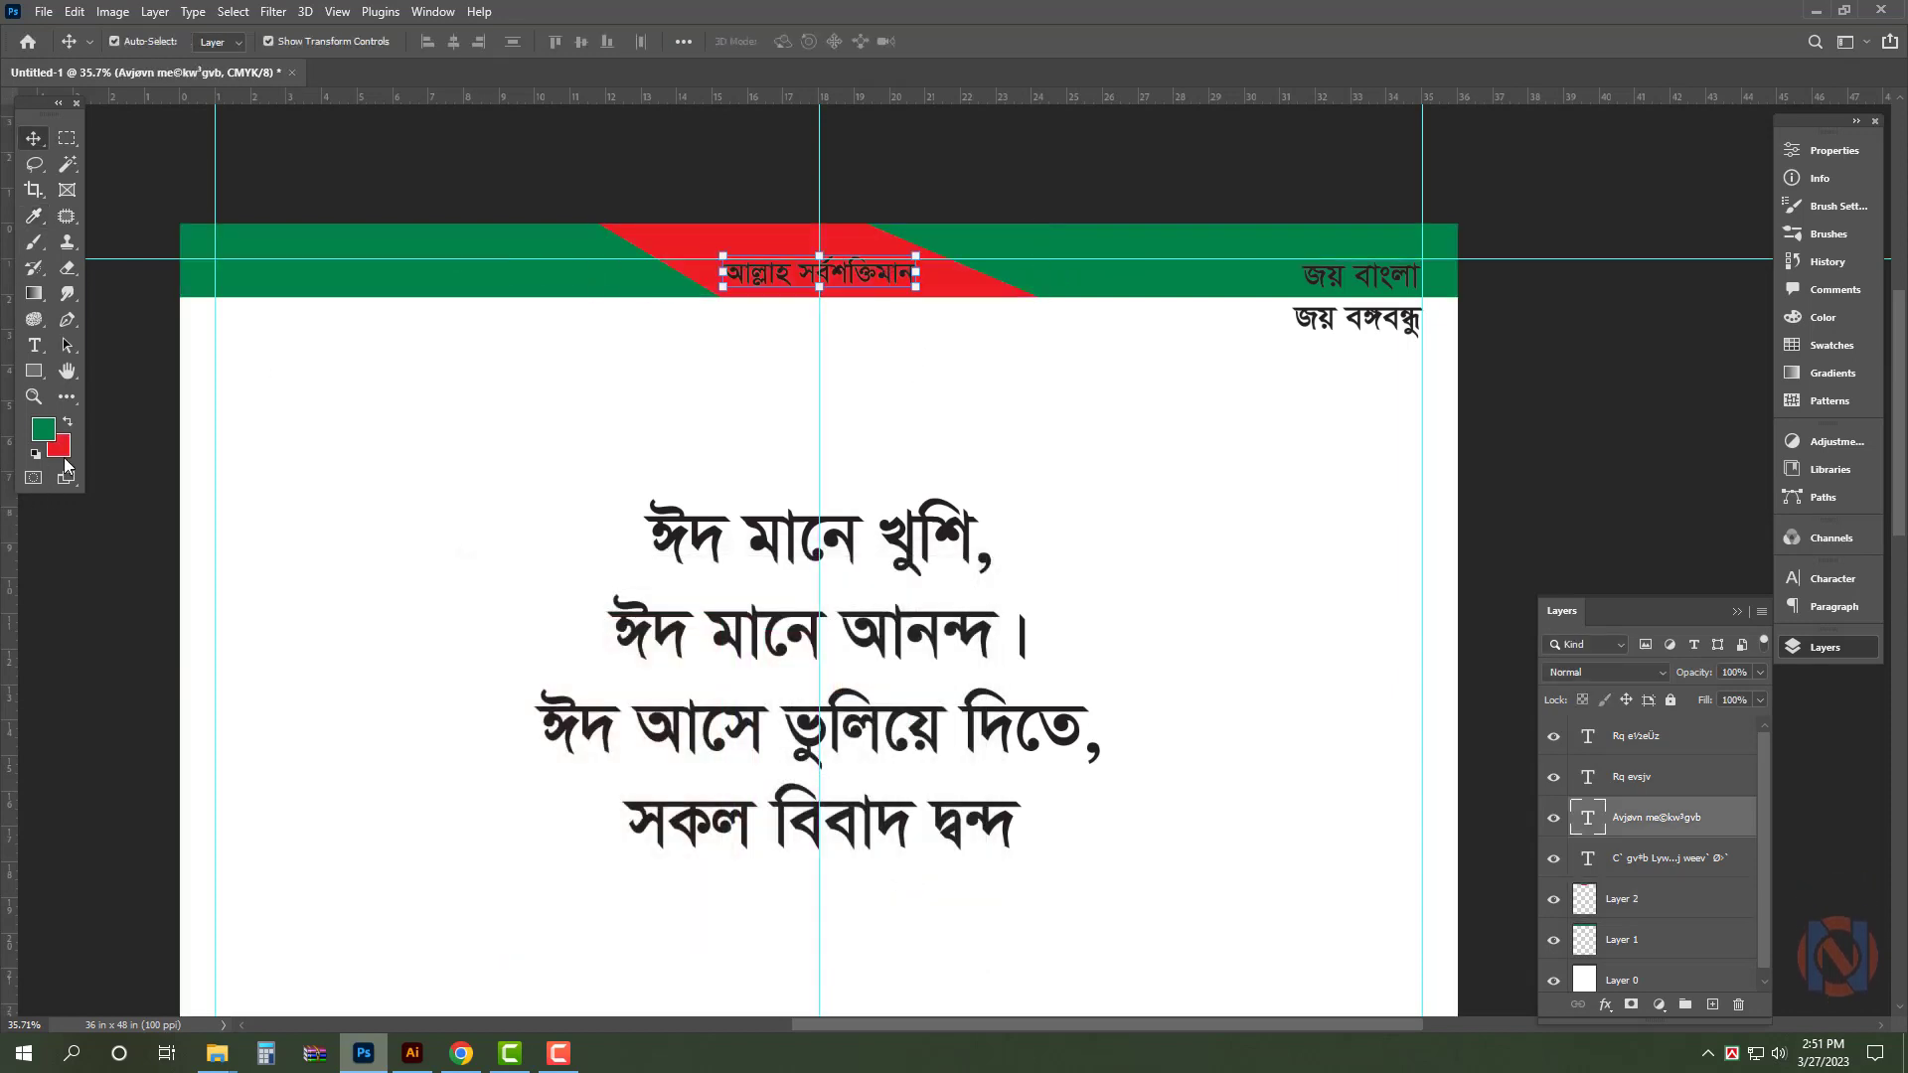
{"action": "left_click", "coordinate": [60, 447]}
{"action": "left_click", "coordinate": [302, 403]}
{"action": "key", "text": "Return"}
{"action": "key", "text": "v"}
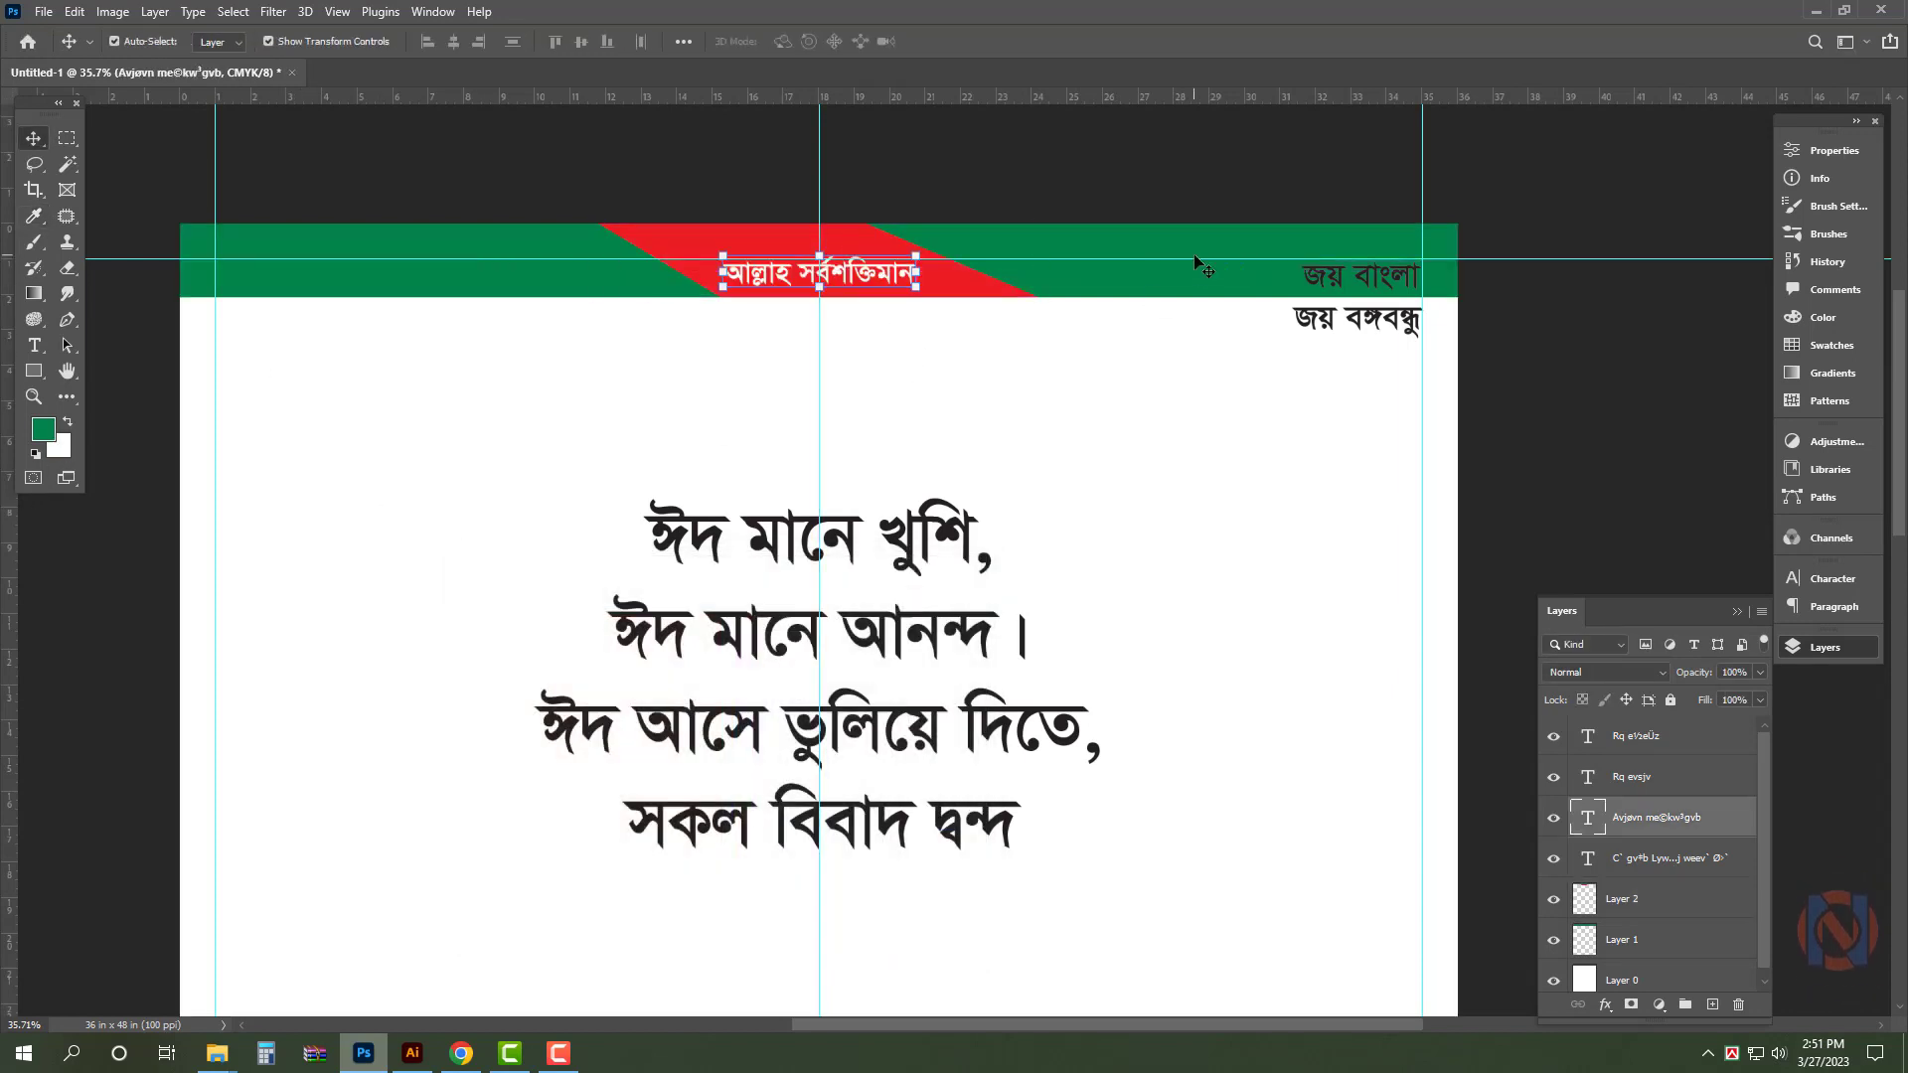
- Move the জয় বাংলা text to the left margin guide inside the green strip and color it white
{"action": "left_click", "coordinate": [1502, 265]}
{"action": "left_click_drag", "start_coordinate": [1503, 264], "coordinate": [1521, 294]}
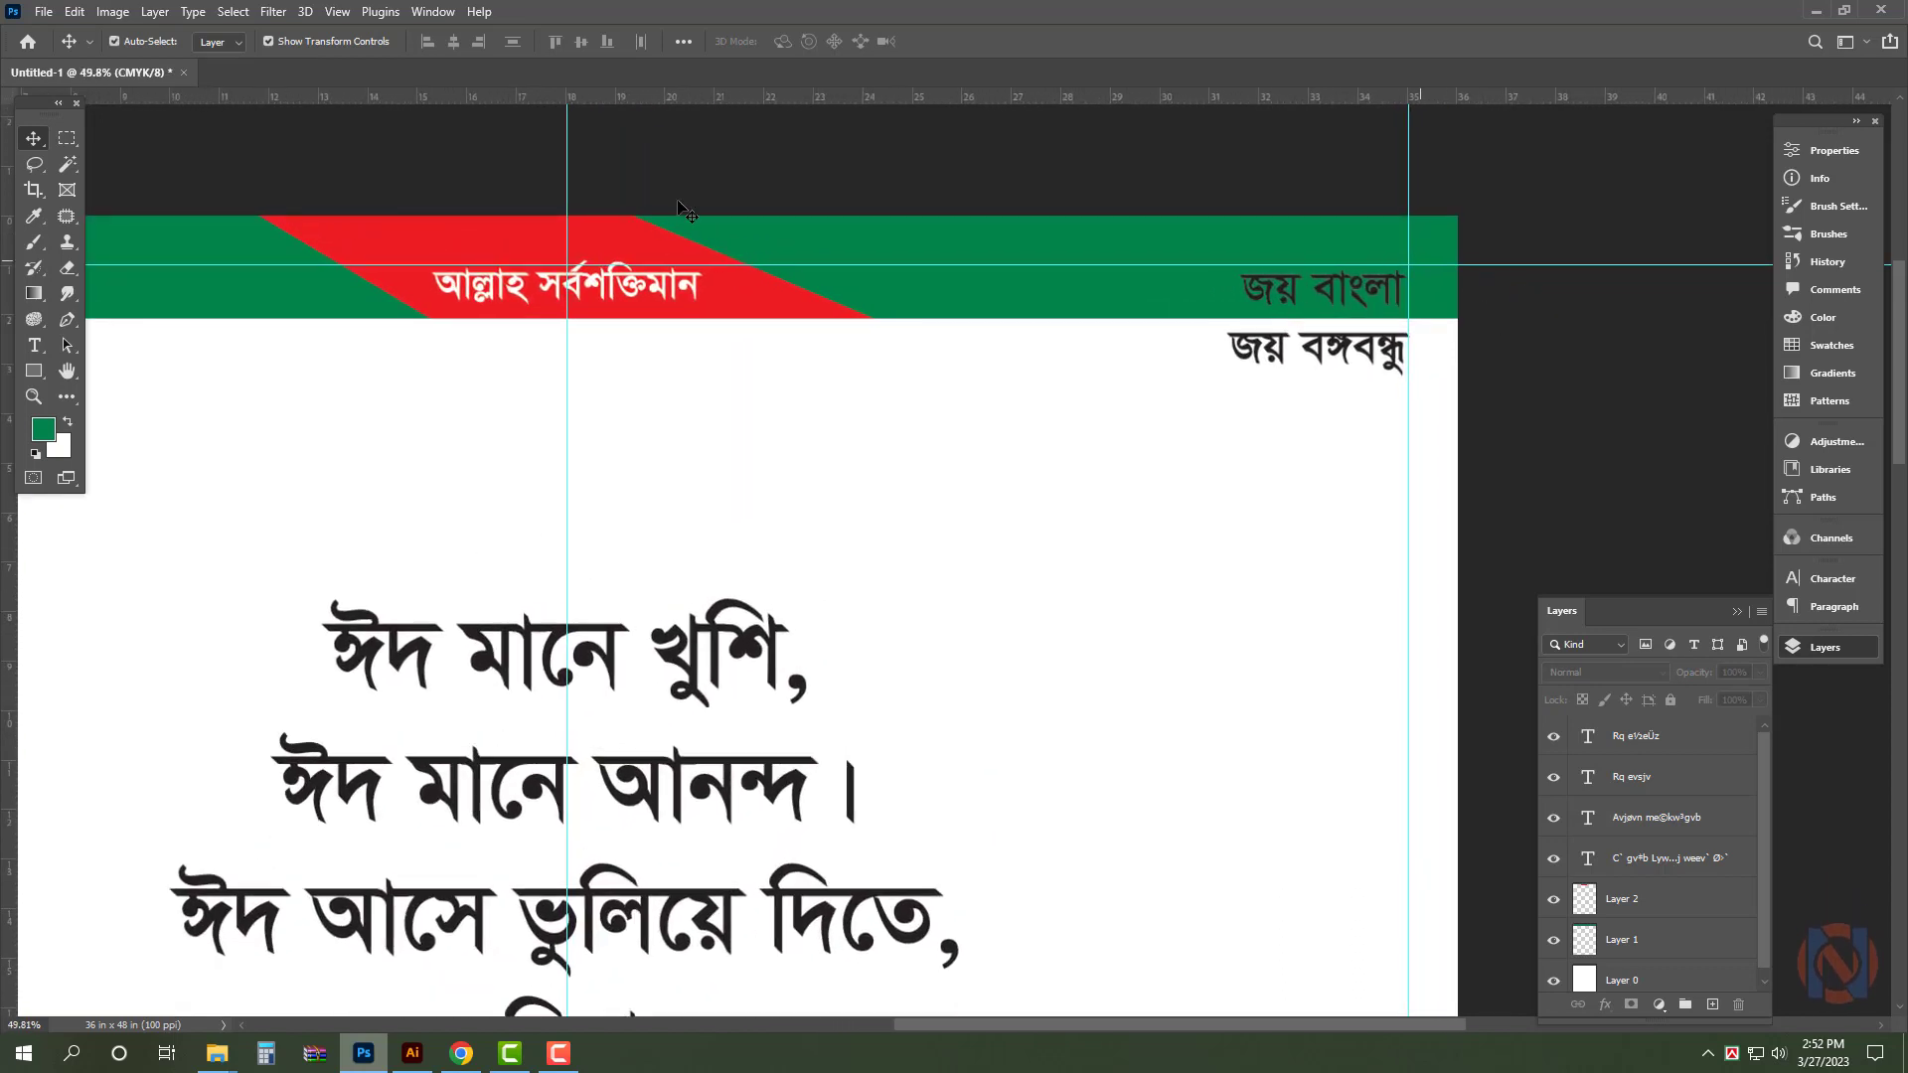
{"action": "left_click", "coordinate": [1358, 295]}
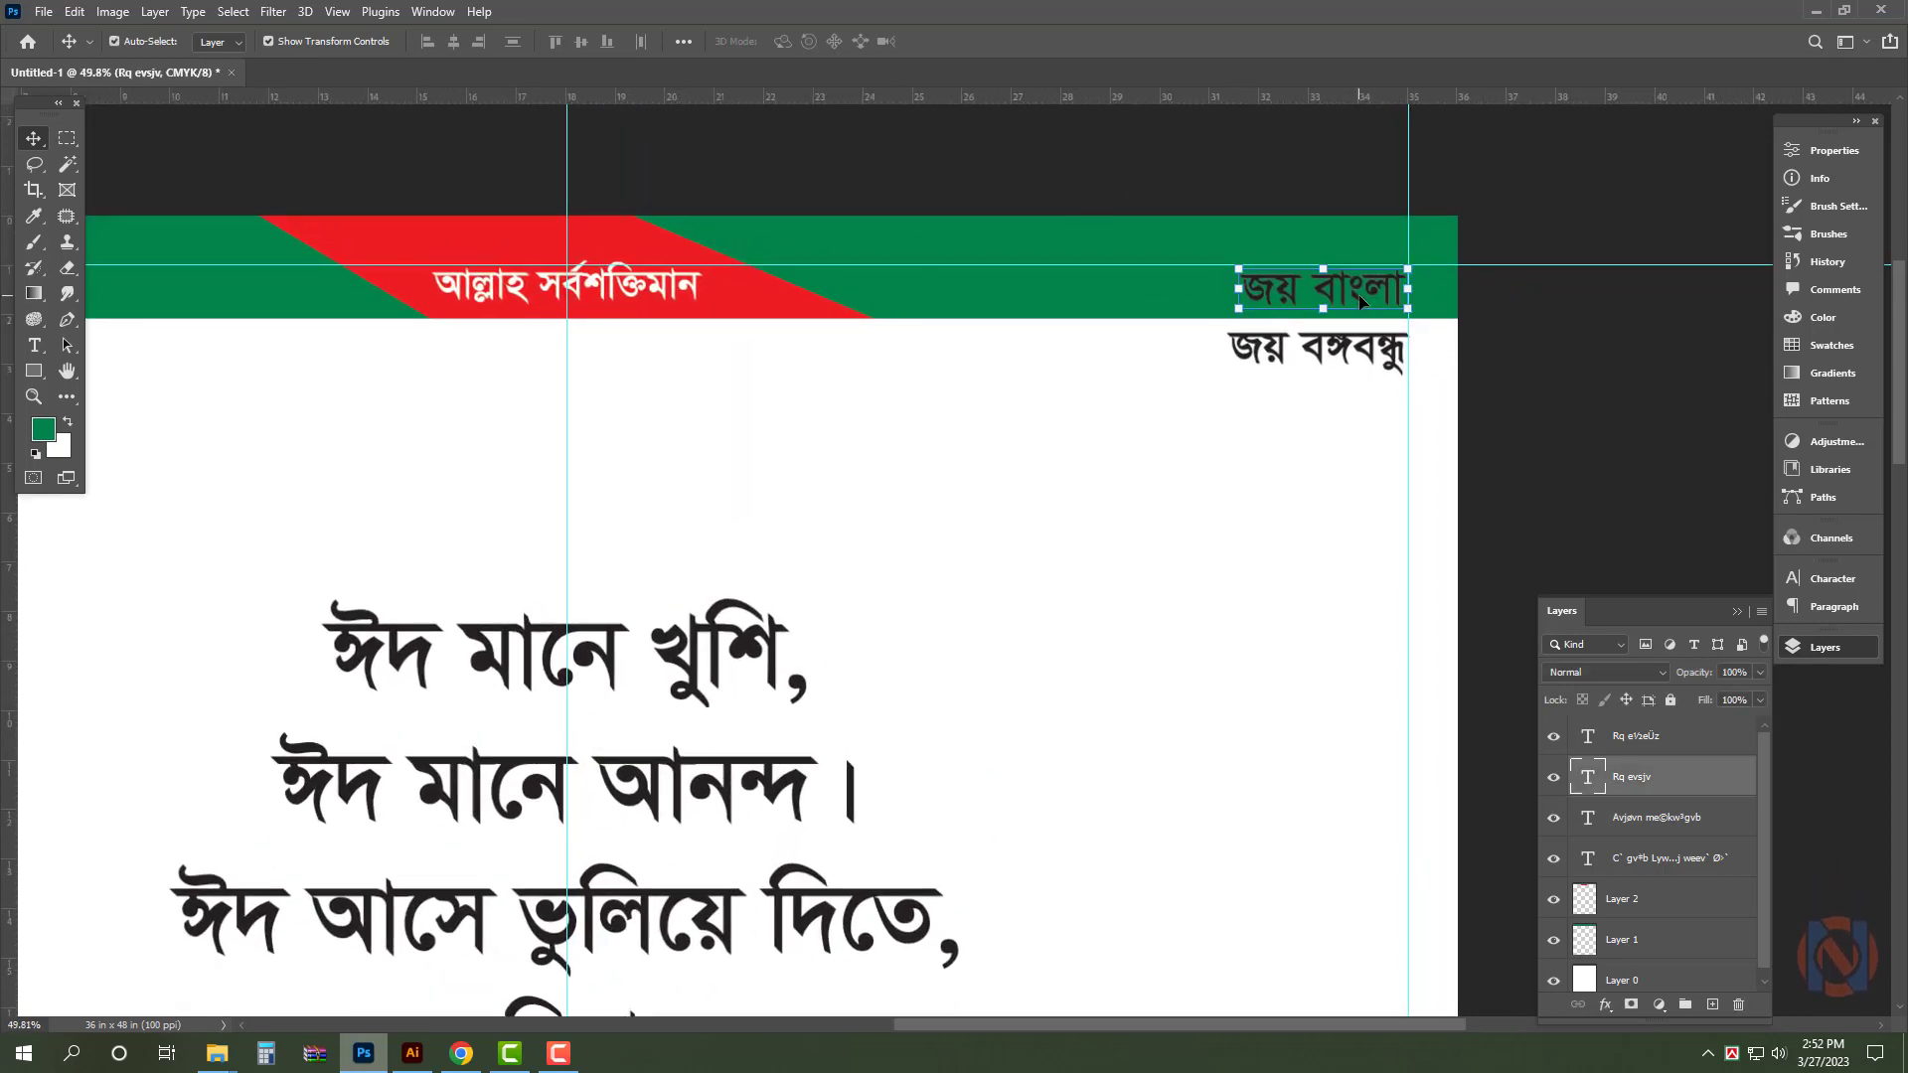
{"action": "scroll", "coordinate": [1360, 294], "scroll_direction": "down", "scroll_amount": 3}
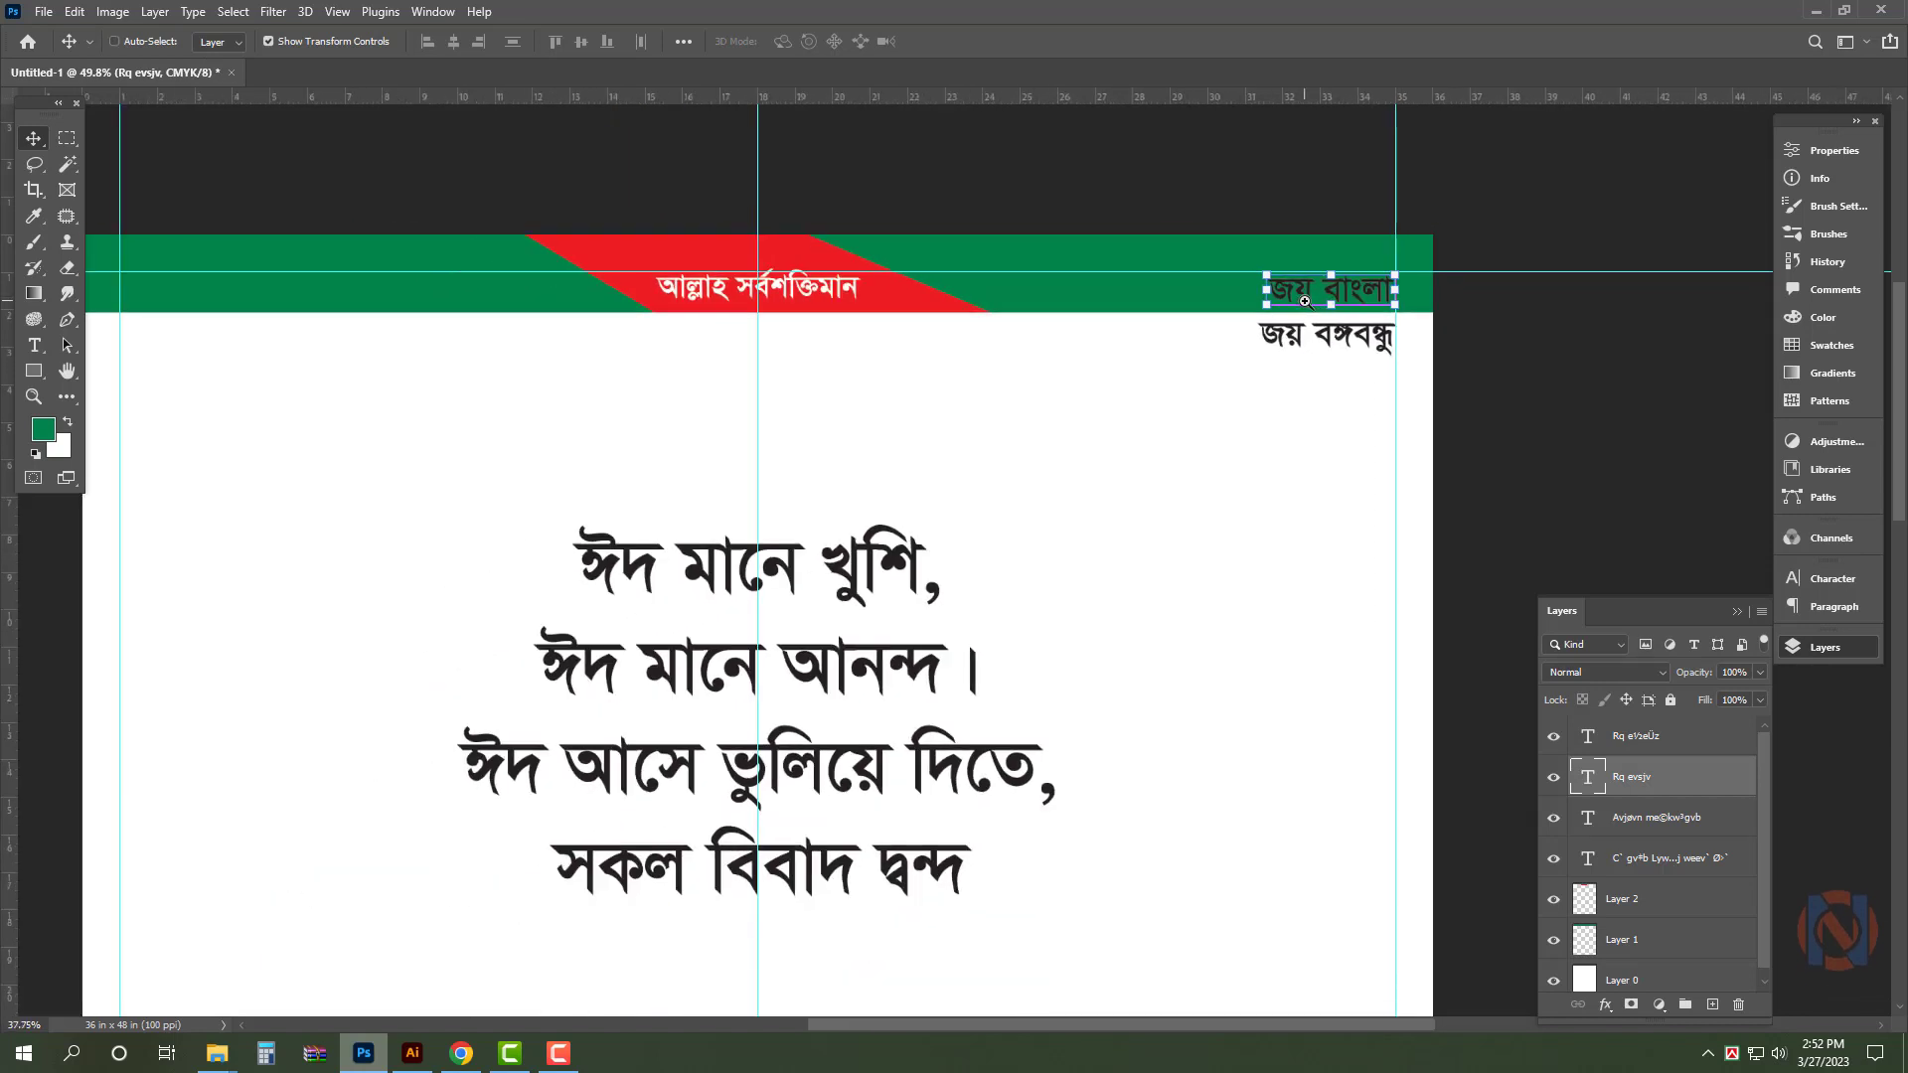
{"action": "left_click_drag", "start_coordinate": [1493, 344], "coordinate": [375, 344]}
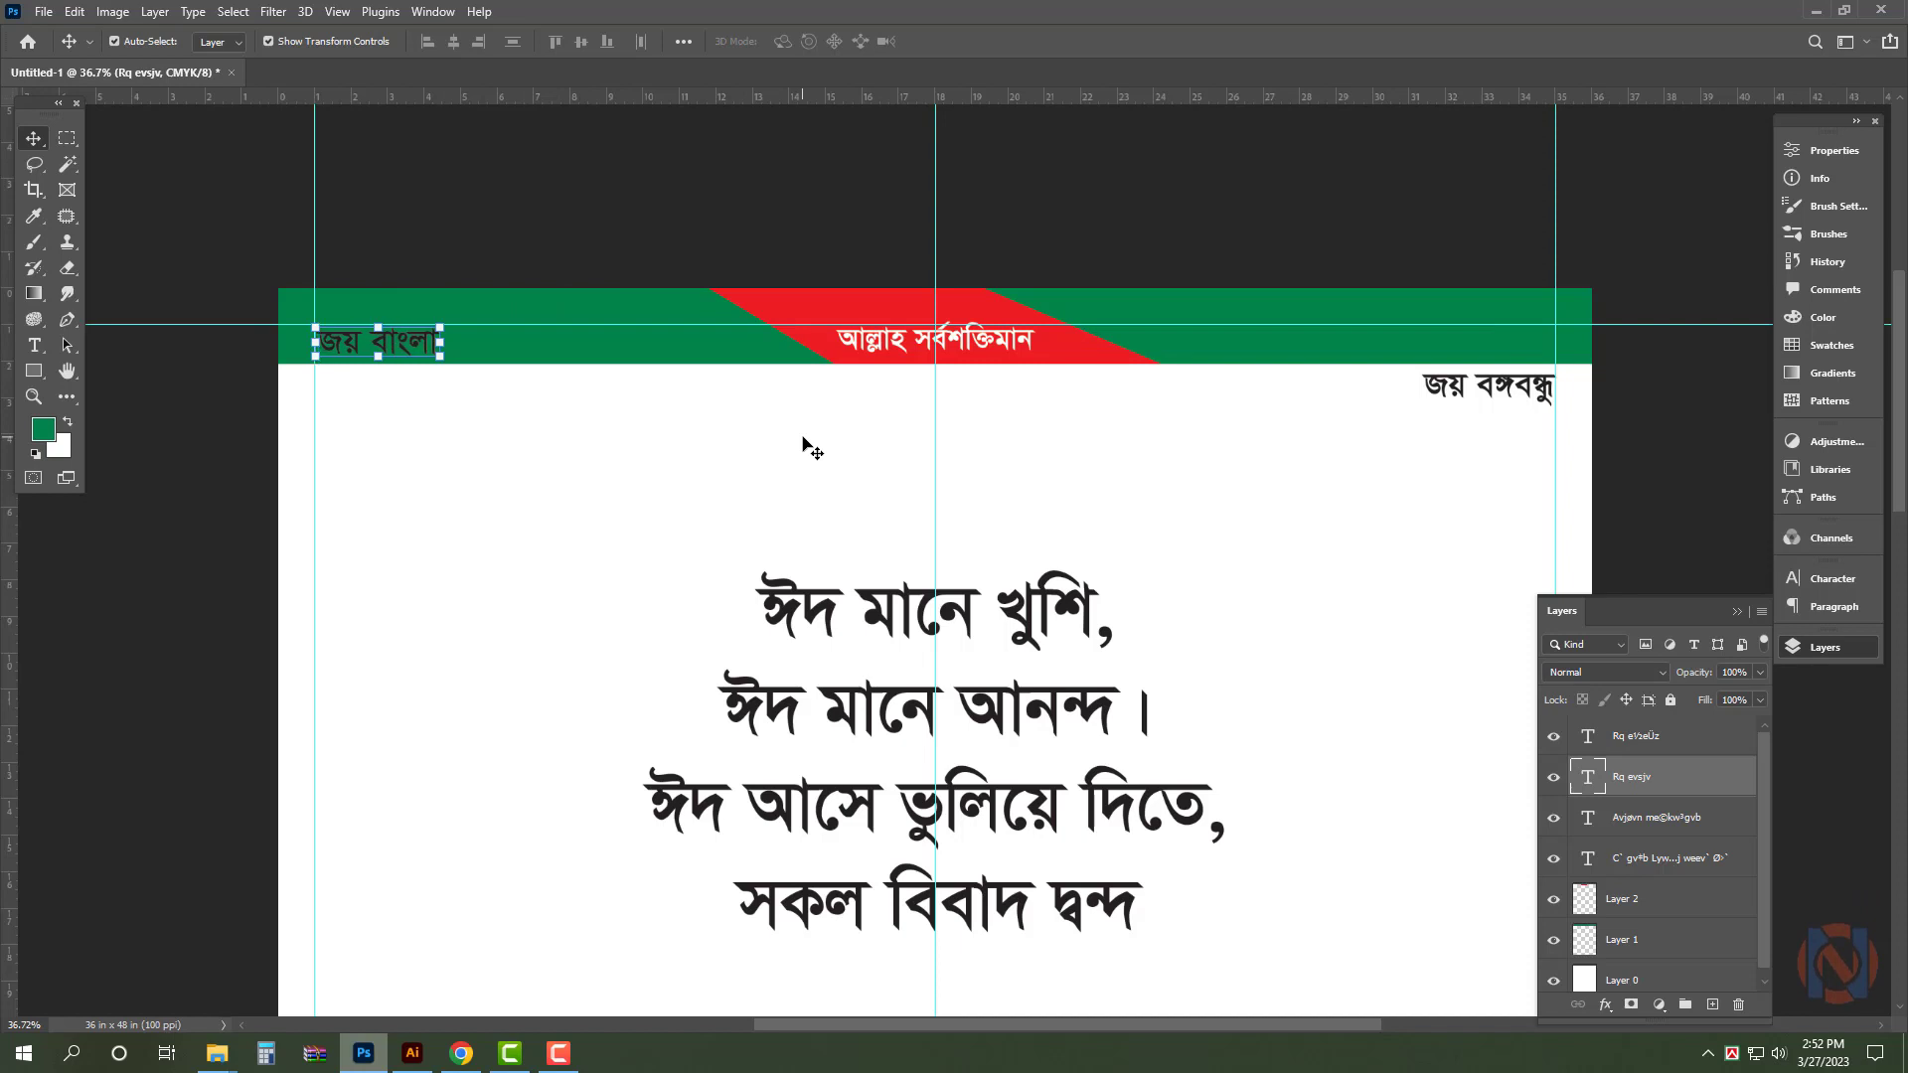
{"action": "key", "text": "shift+Up"}
{"action": "key", "text": "ctrl+BackSpace"}
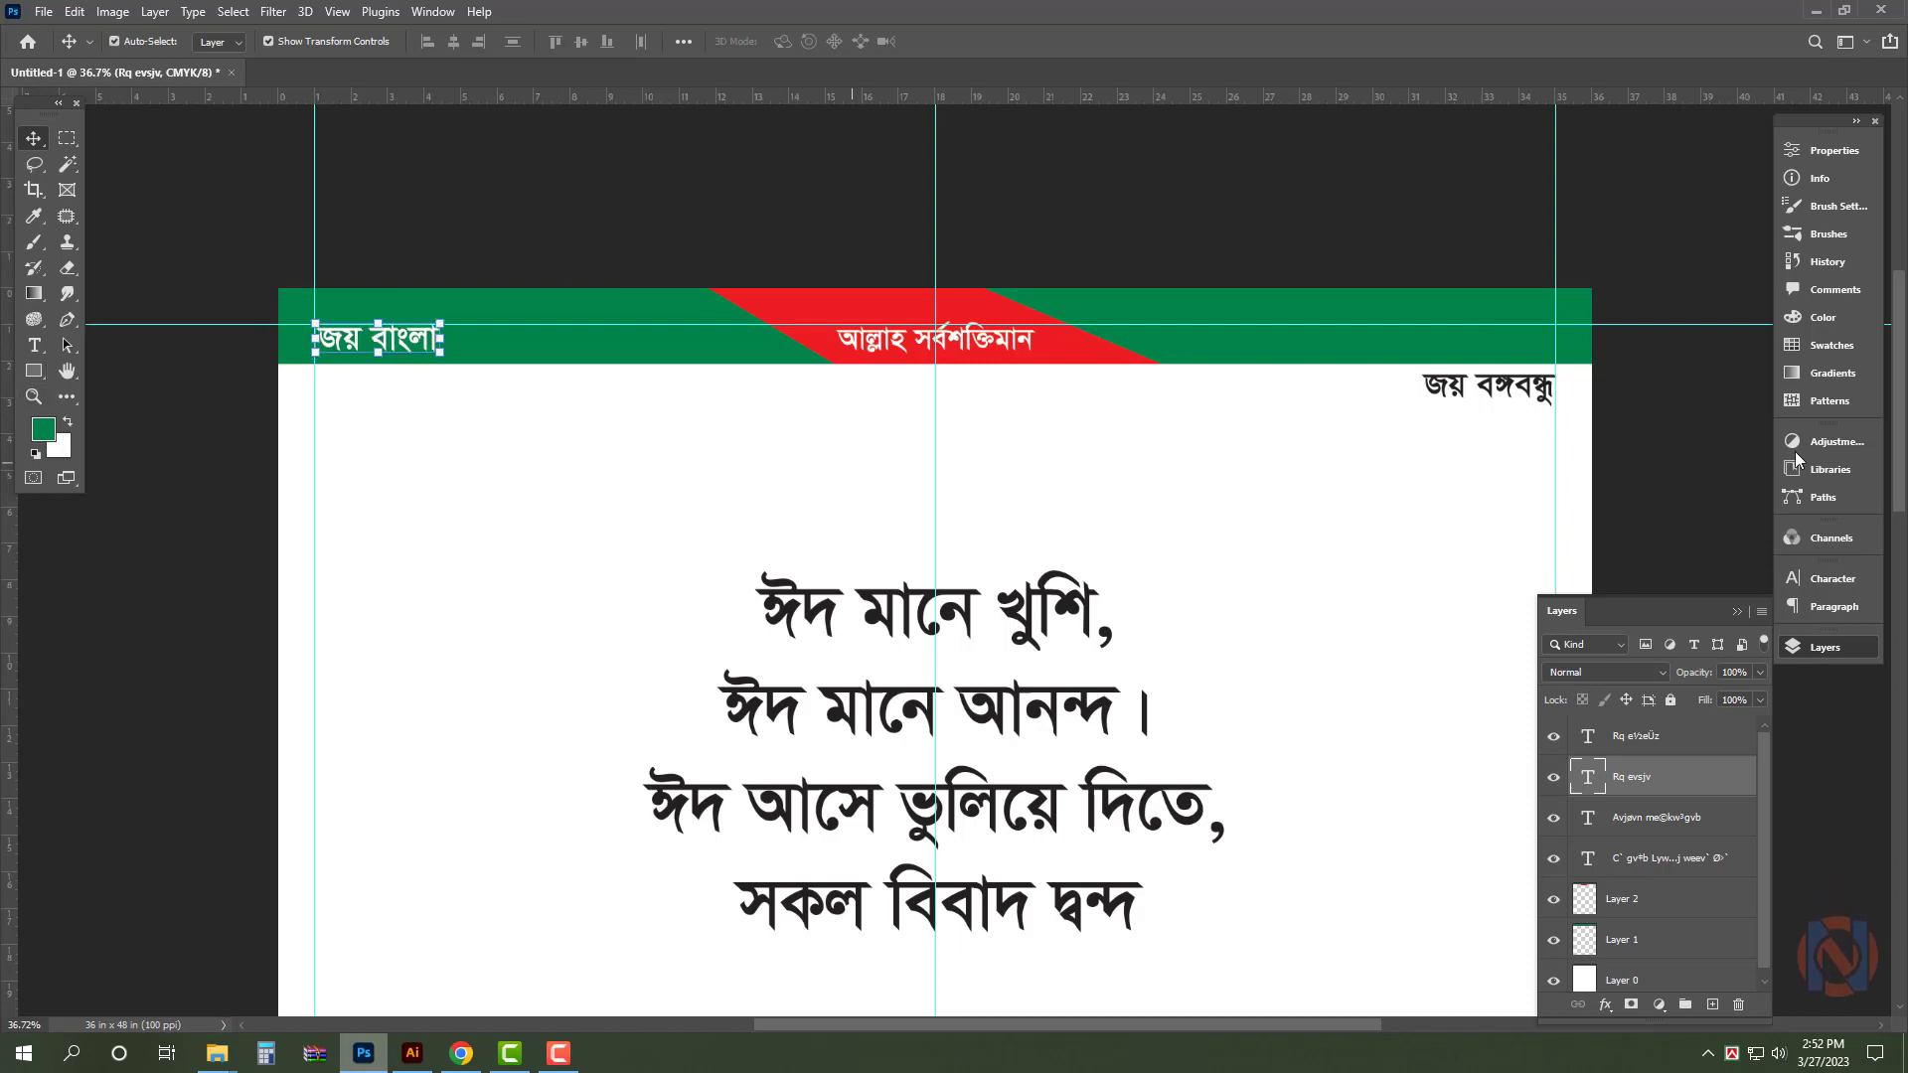
- Move the জয় বঙ্গবন্ধু text up into the green strip at the right margin guide and color it white
{"action": "left_click", "coordinate": [1522, 383], "text": "shift"}
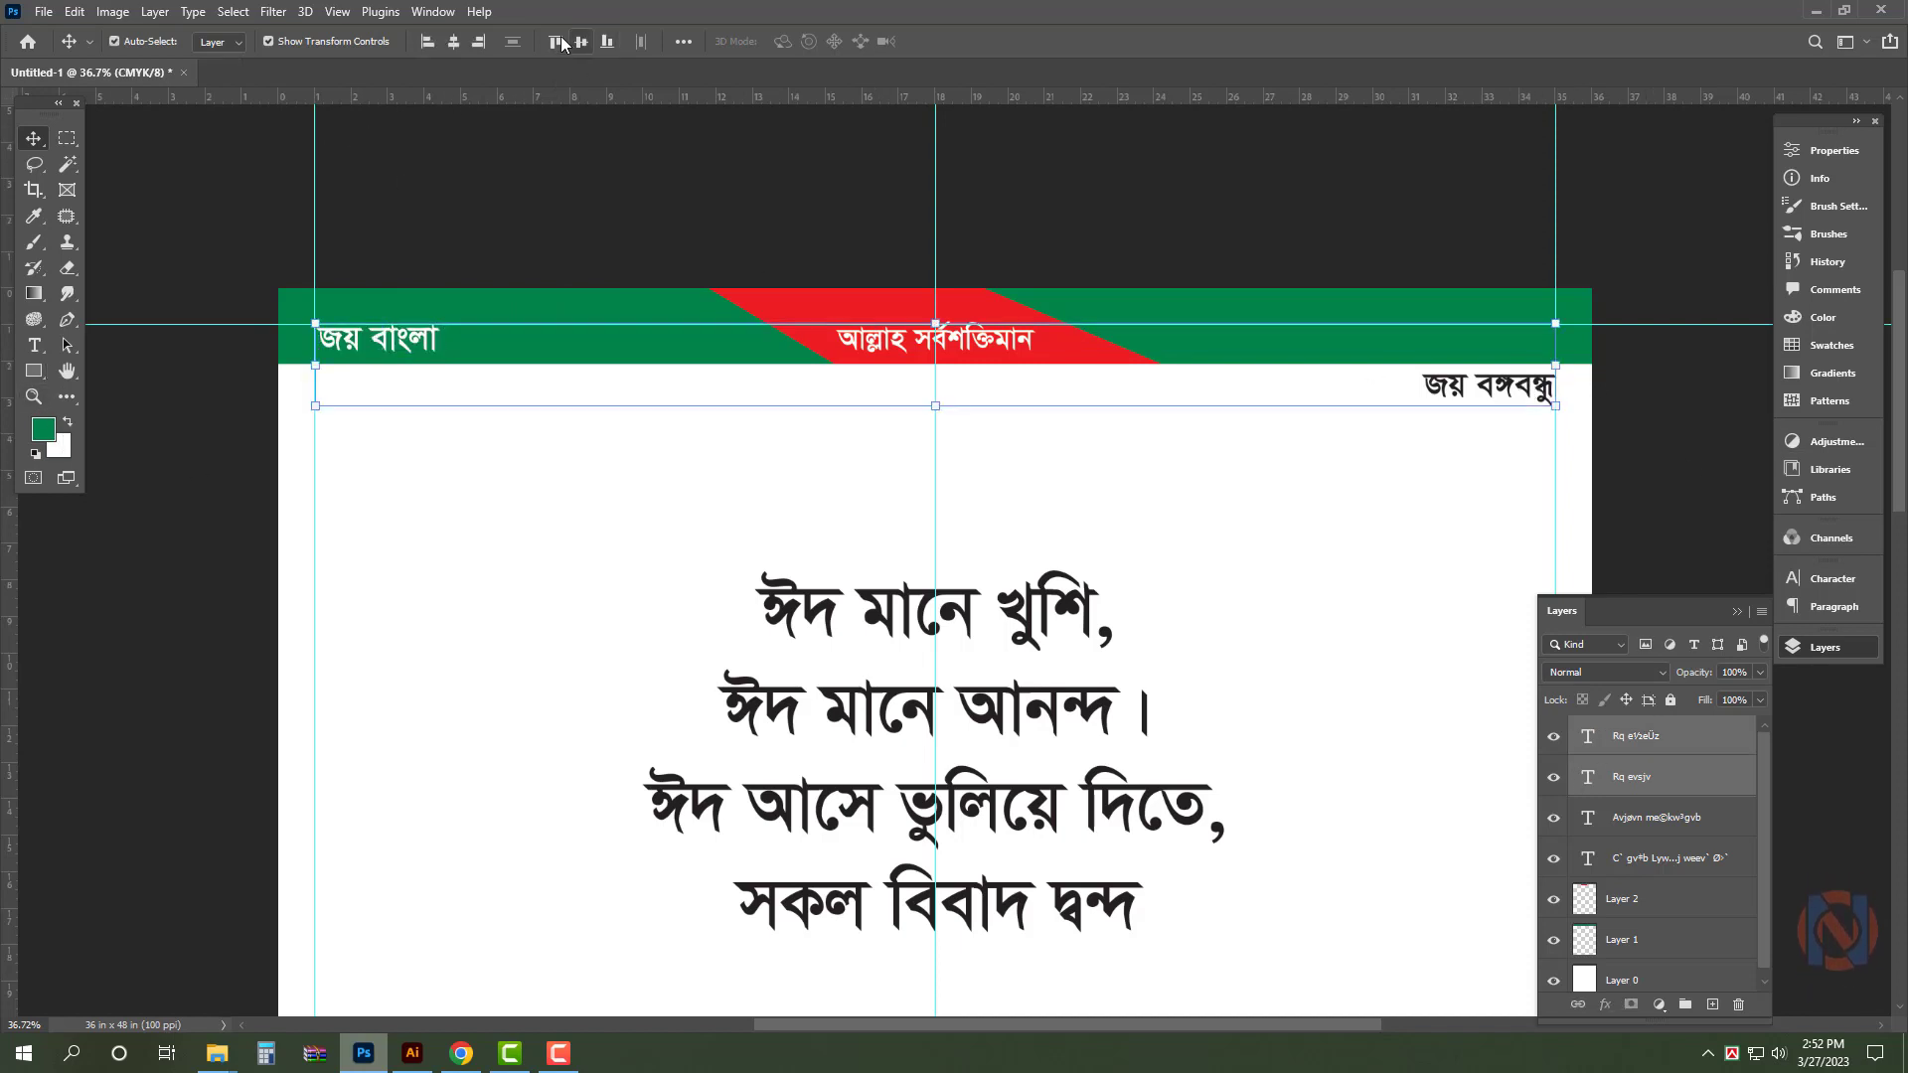
{"action": "left_click_drag", "start_coordinate": [1530, 389], "coordinate": [1531, 343]}
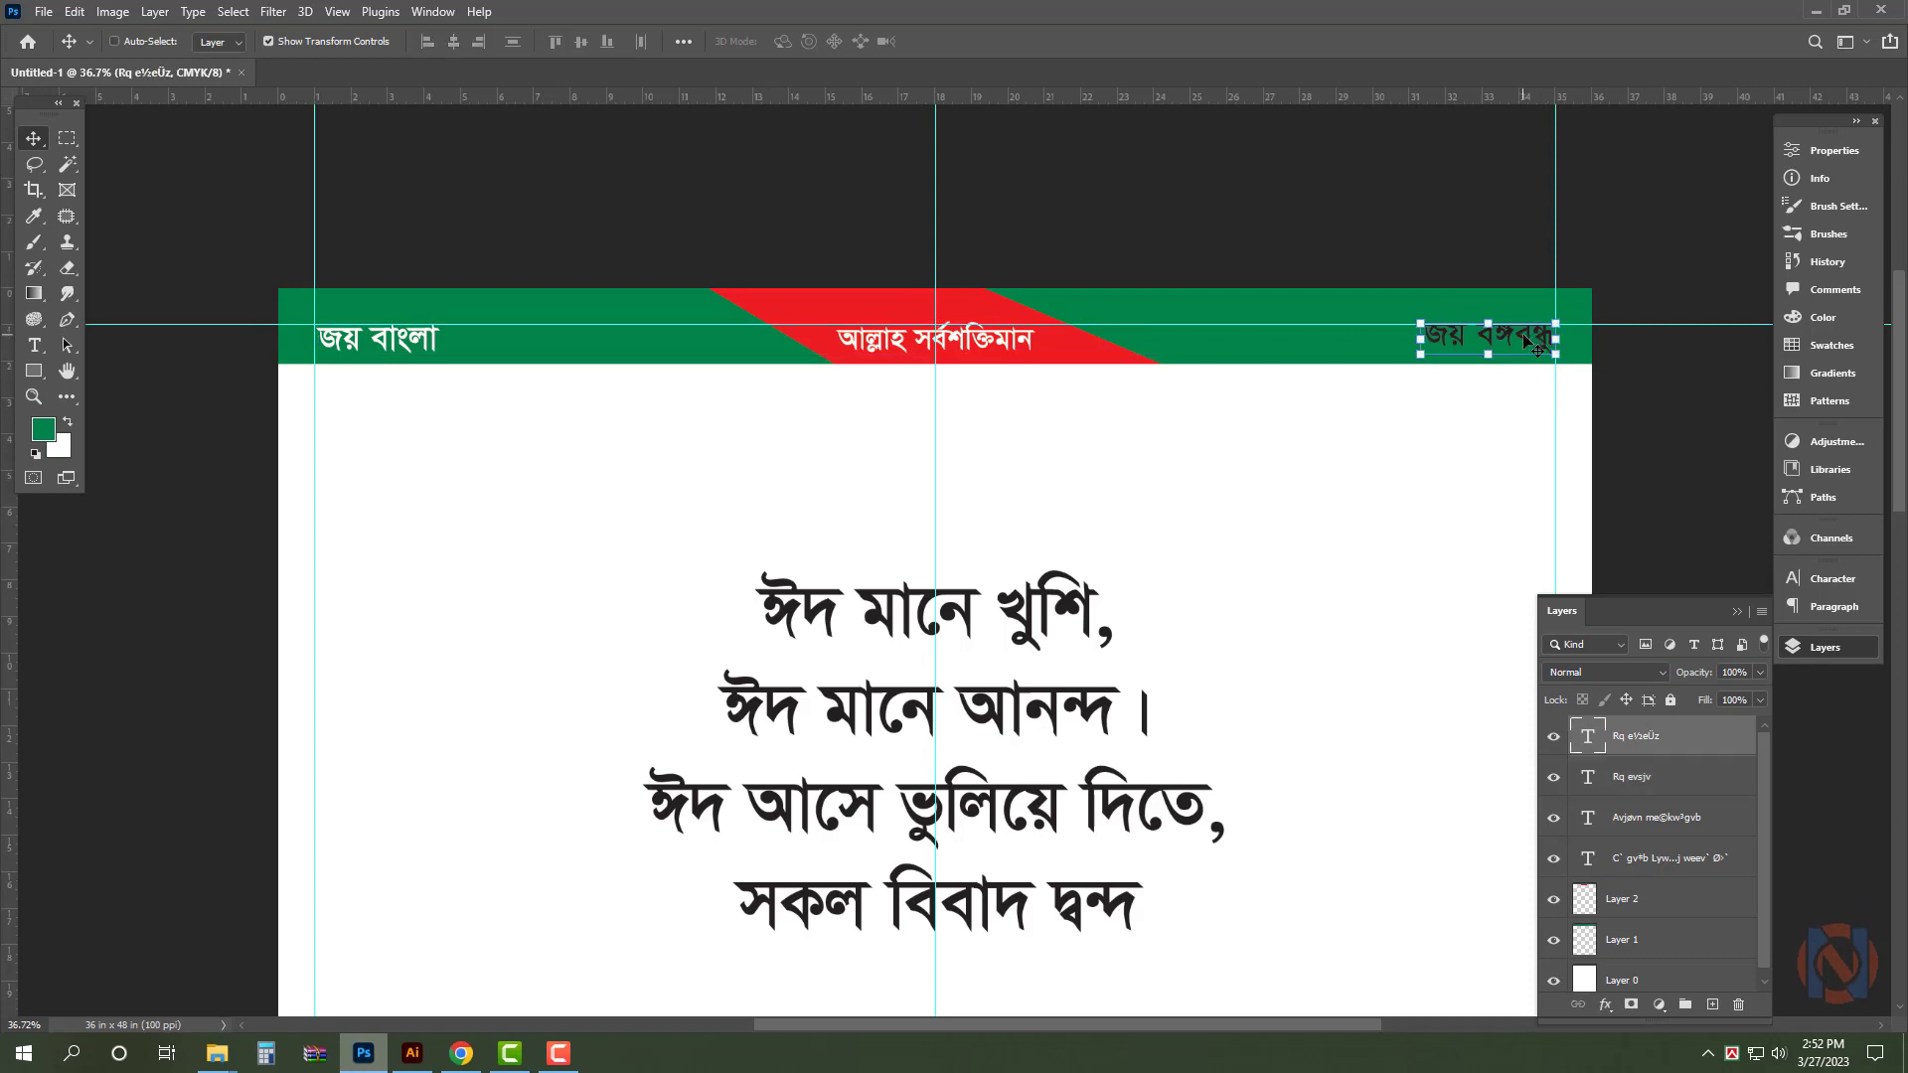
{"action": "left_click", "coordinate": [1603, 223]}
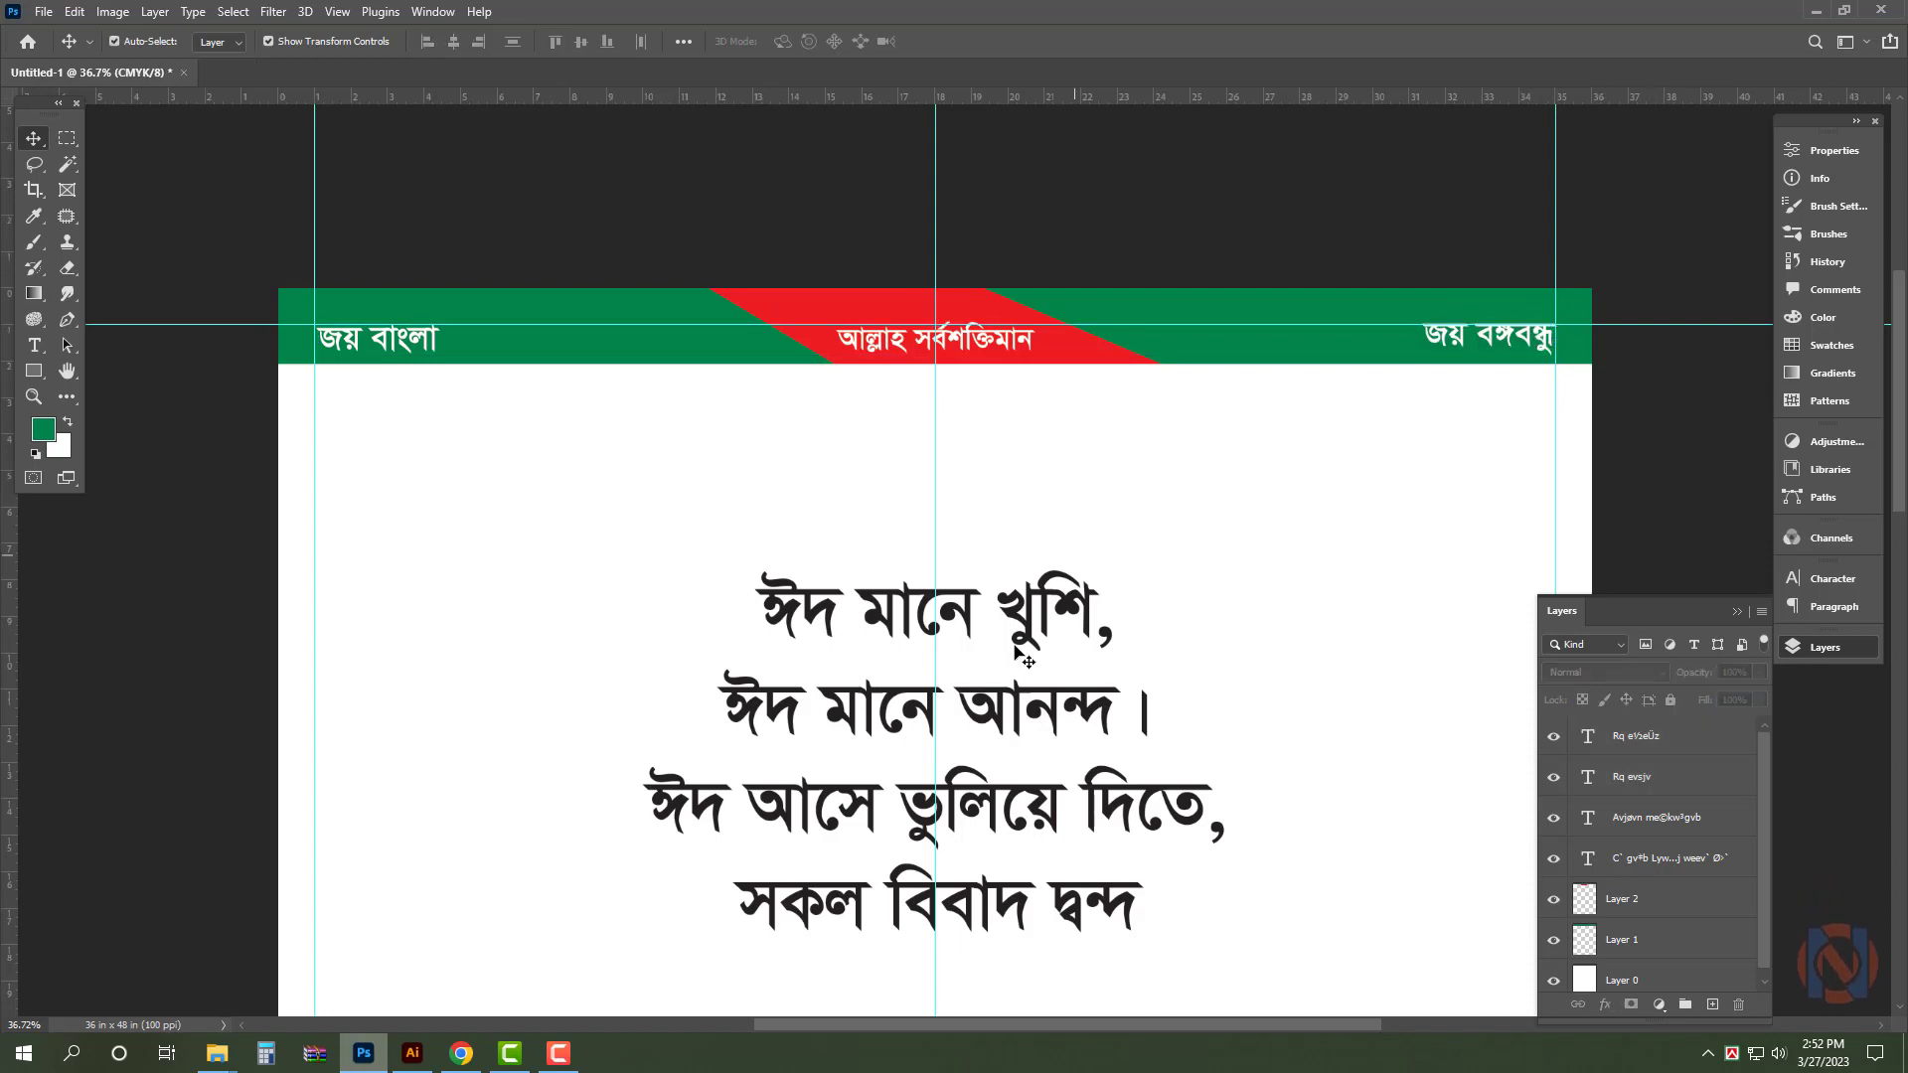
- Duplicate the four-line Eid verse and place the copy straight below it, starting at the horizontal center guide
{"action": "left_click", "coordinate": [1031, 607]}
{"action": "key", "text": "ctrl+0"}
{"action": "left_click", "coordinate": [1424, 392]}
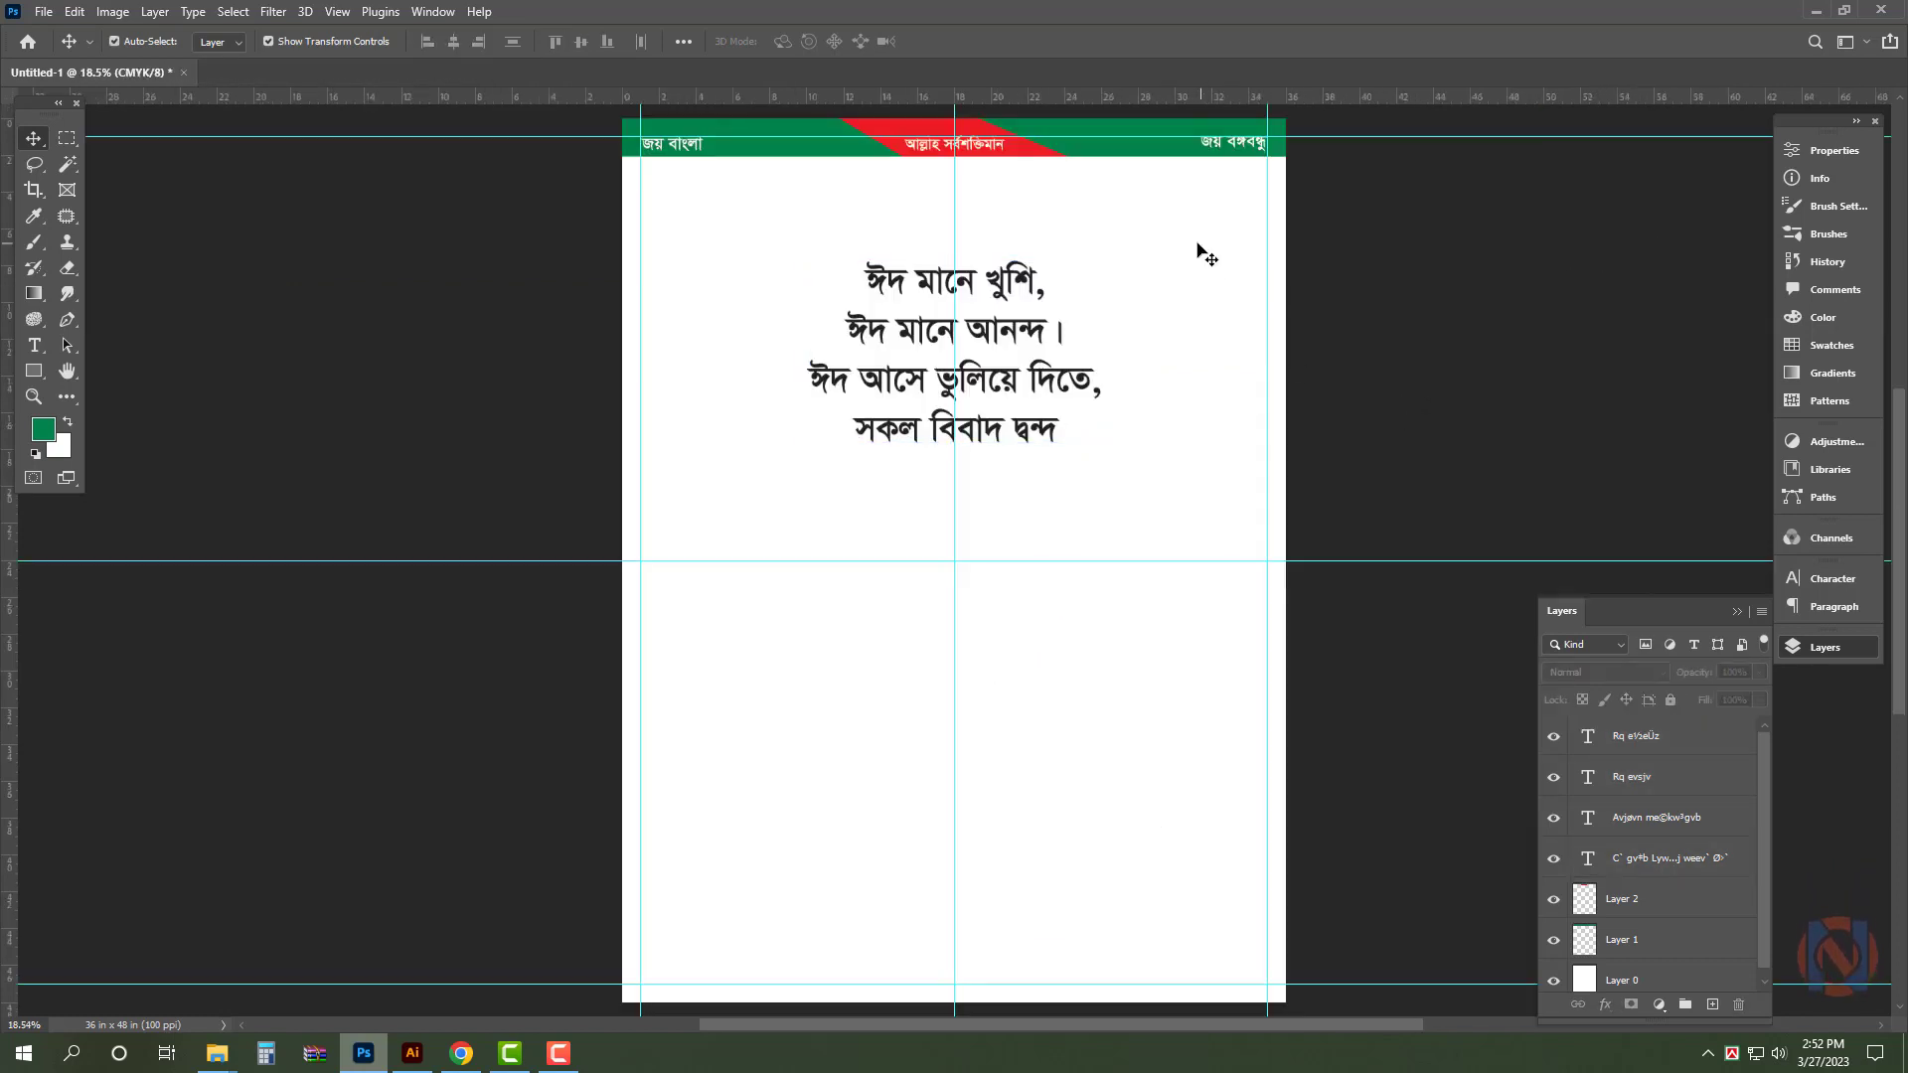
{"action": "double_click", "coordinate": [996, 286]}
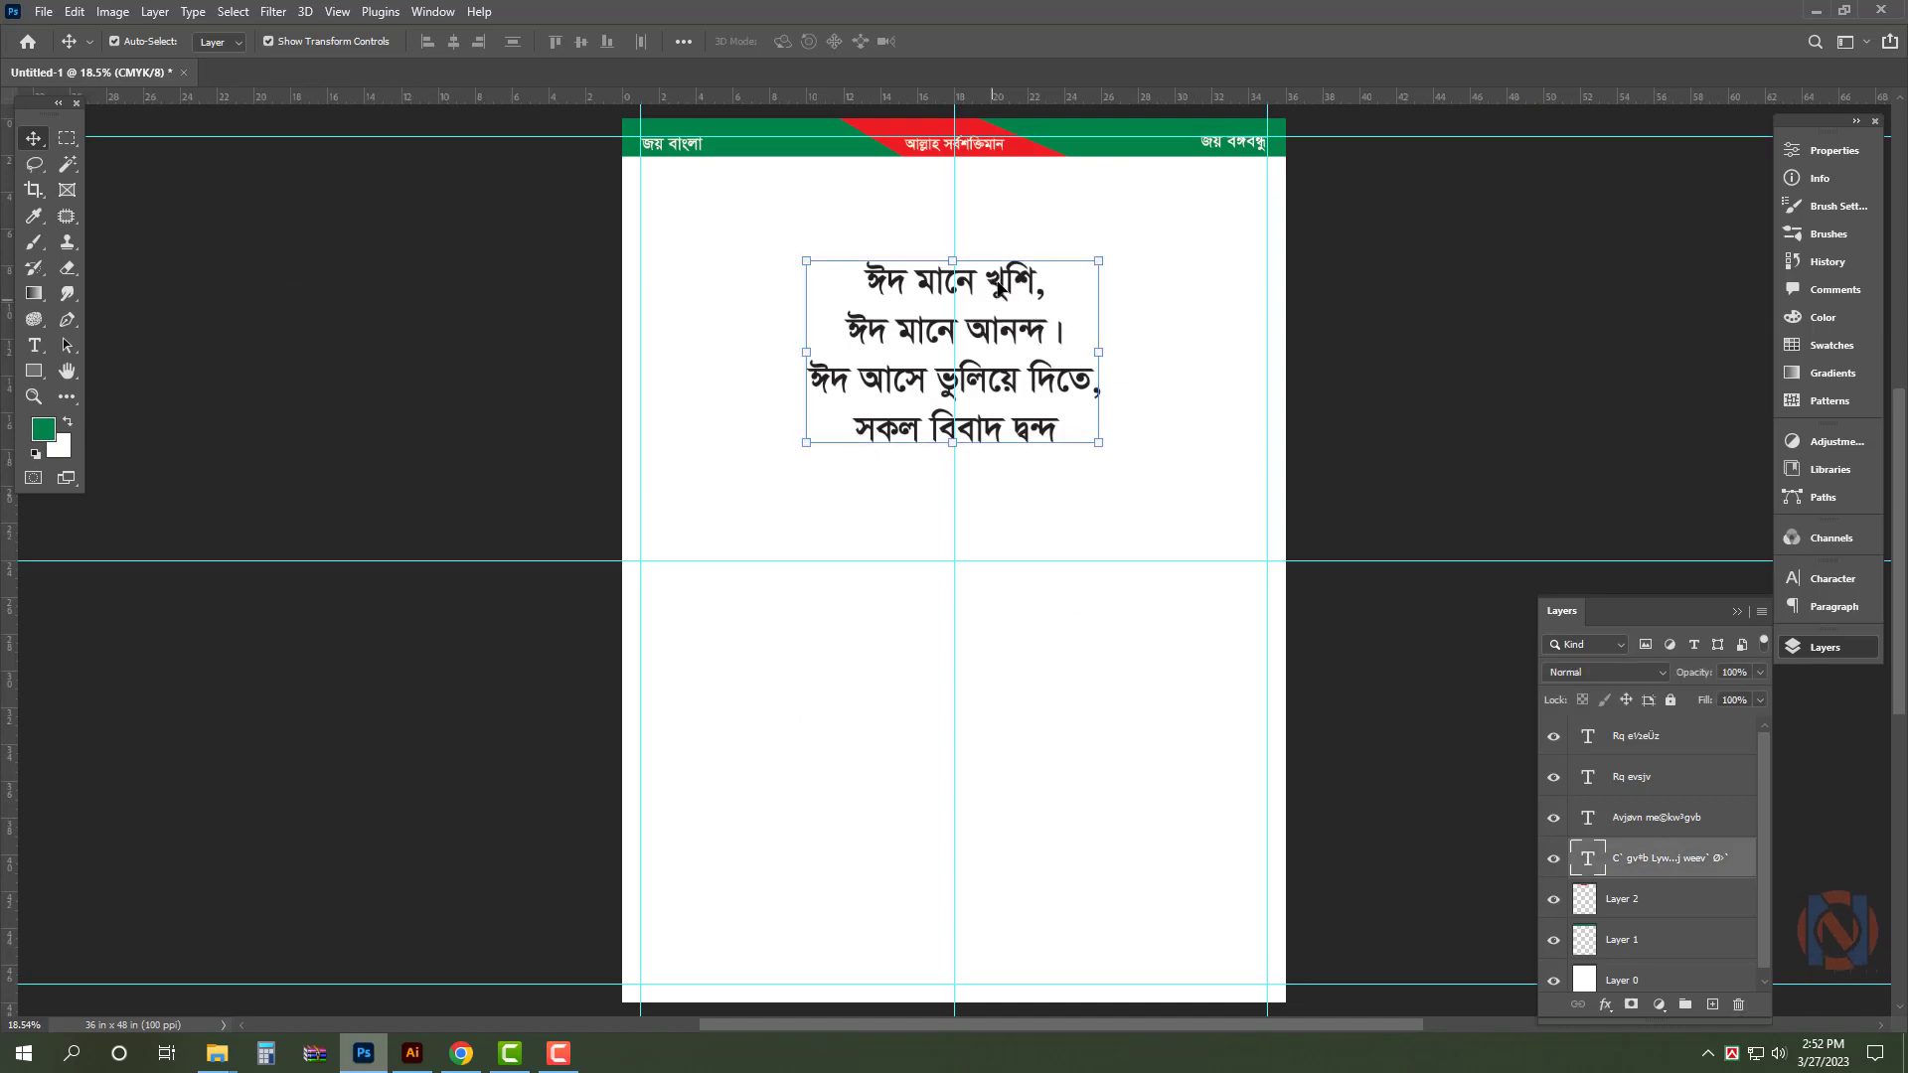
{"action": "left_click", "coordinate": [1021, 483]}
{"action": "key", "text": "ctrl+Return"}
{"action": "key", "text": "v"}
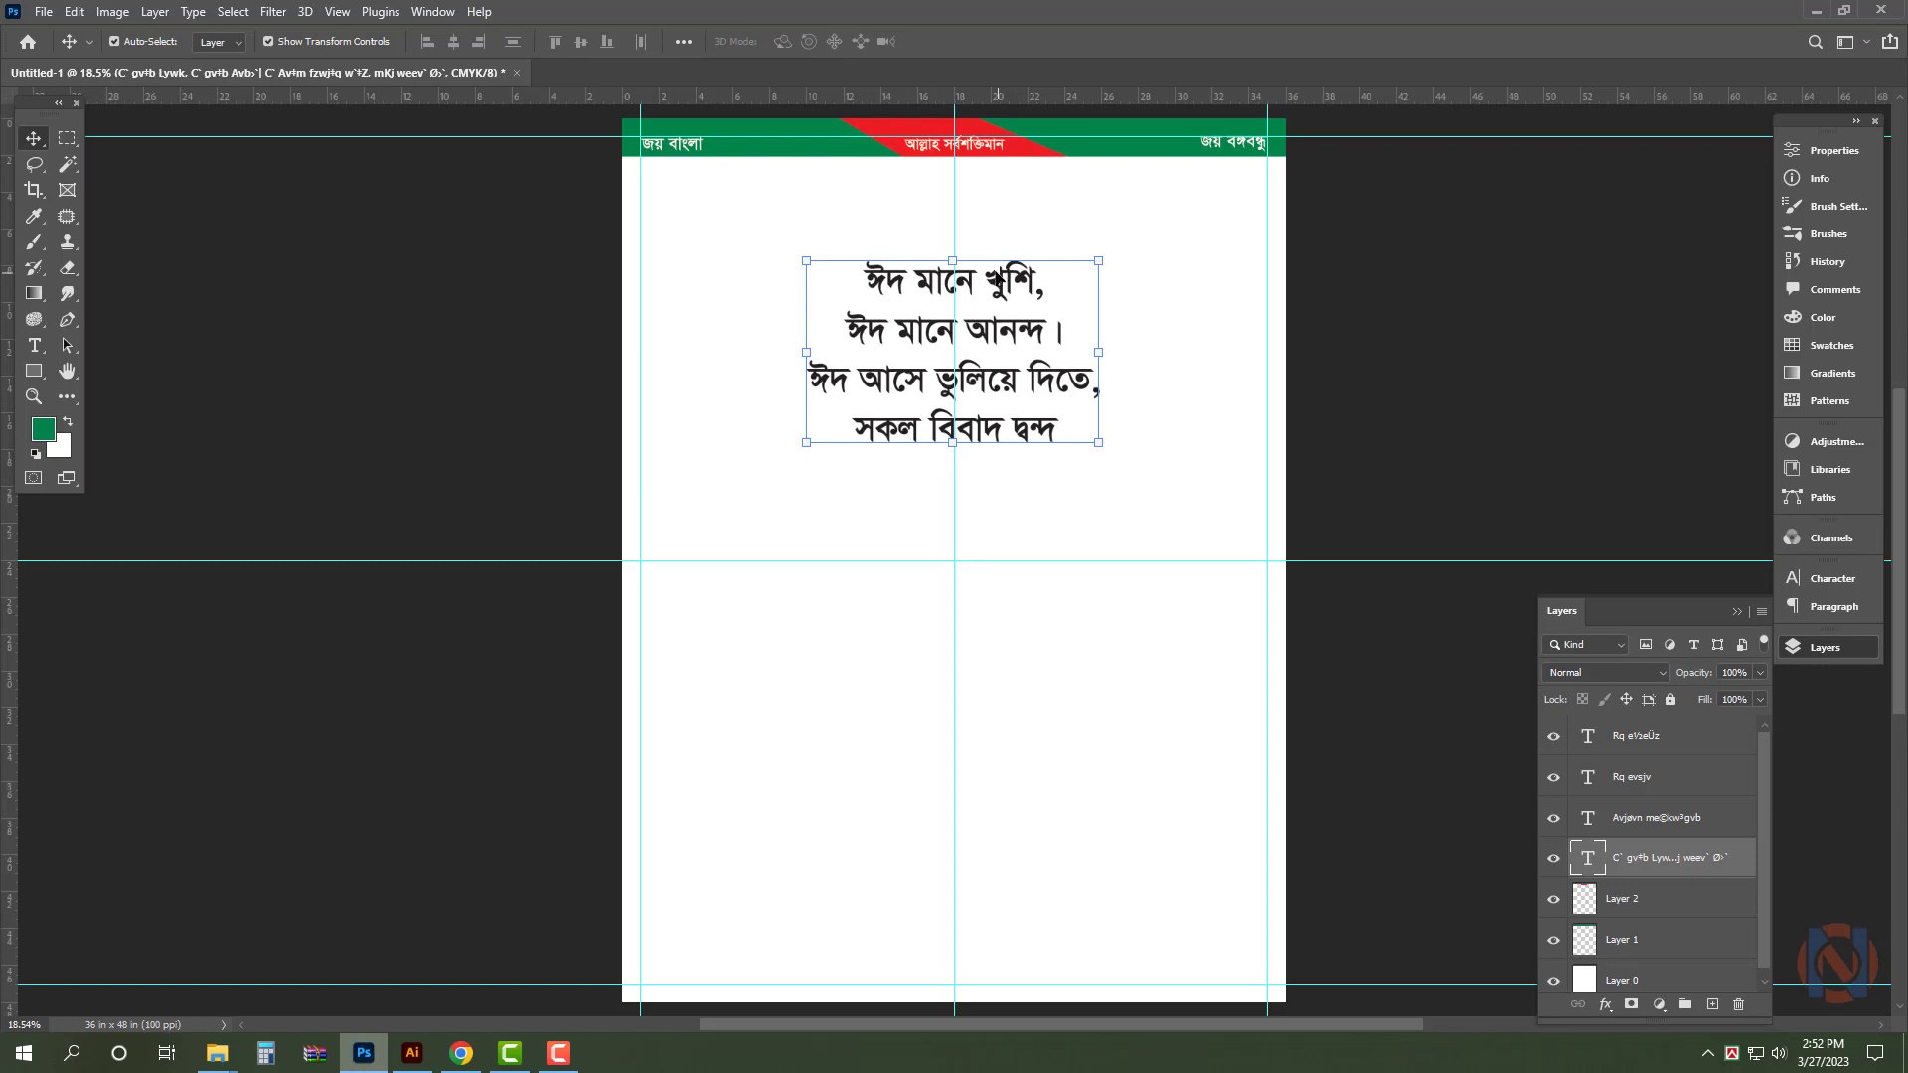
{"action": "left_click_drag", "start_coordinate": [999, 277], "coordinate": [998, 578]}
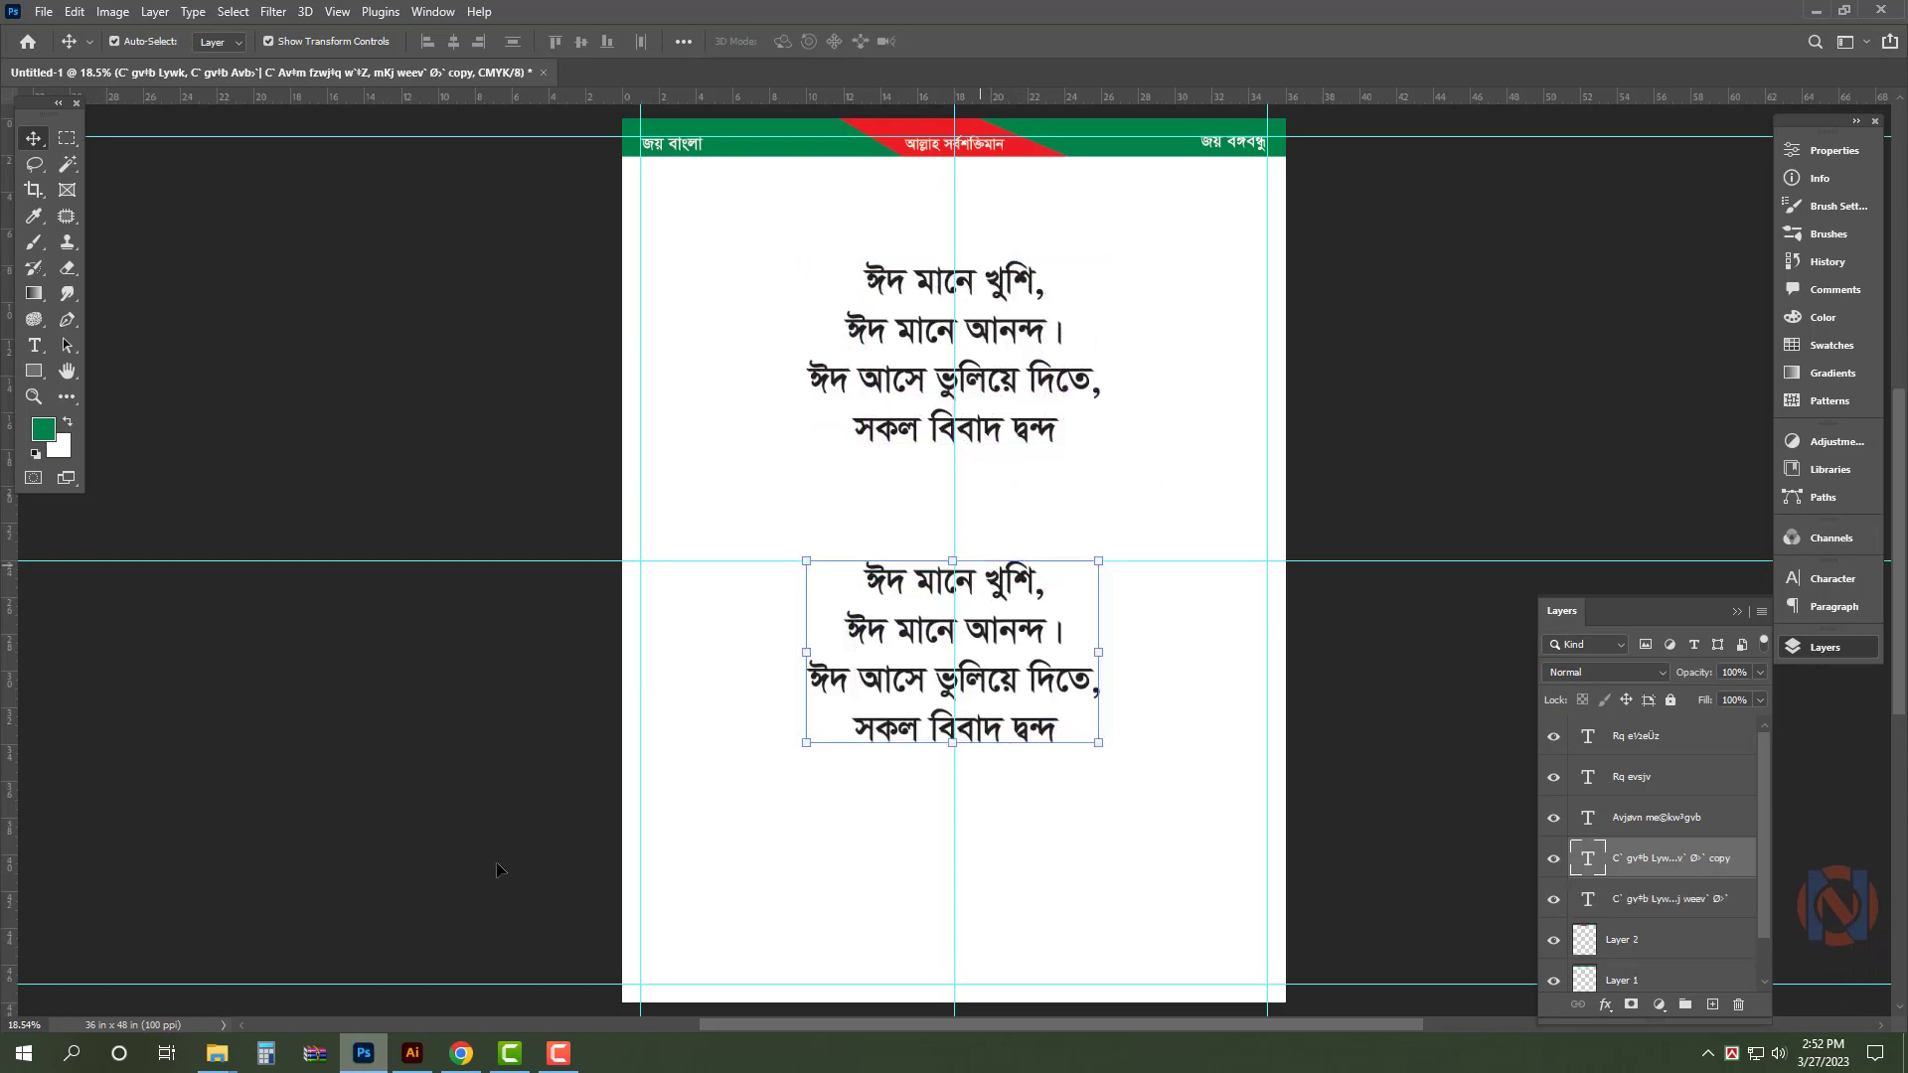
- Switch to Illustrator, cut the whole জাতি-ধর্ম-বর্ণ নির্বিশেষে greeting text from Eid-01.ai, and return to the Photoshop poster
{"action": "left_click", "coordinate": [407, 1064]}
{"action": "triple_click", "coordinate": [977, 686]}
{"action": "key", "text": "ctrl+a"}
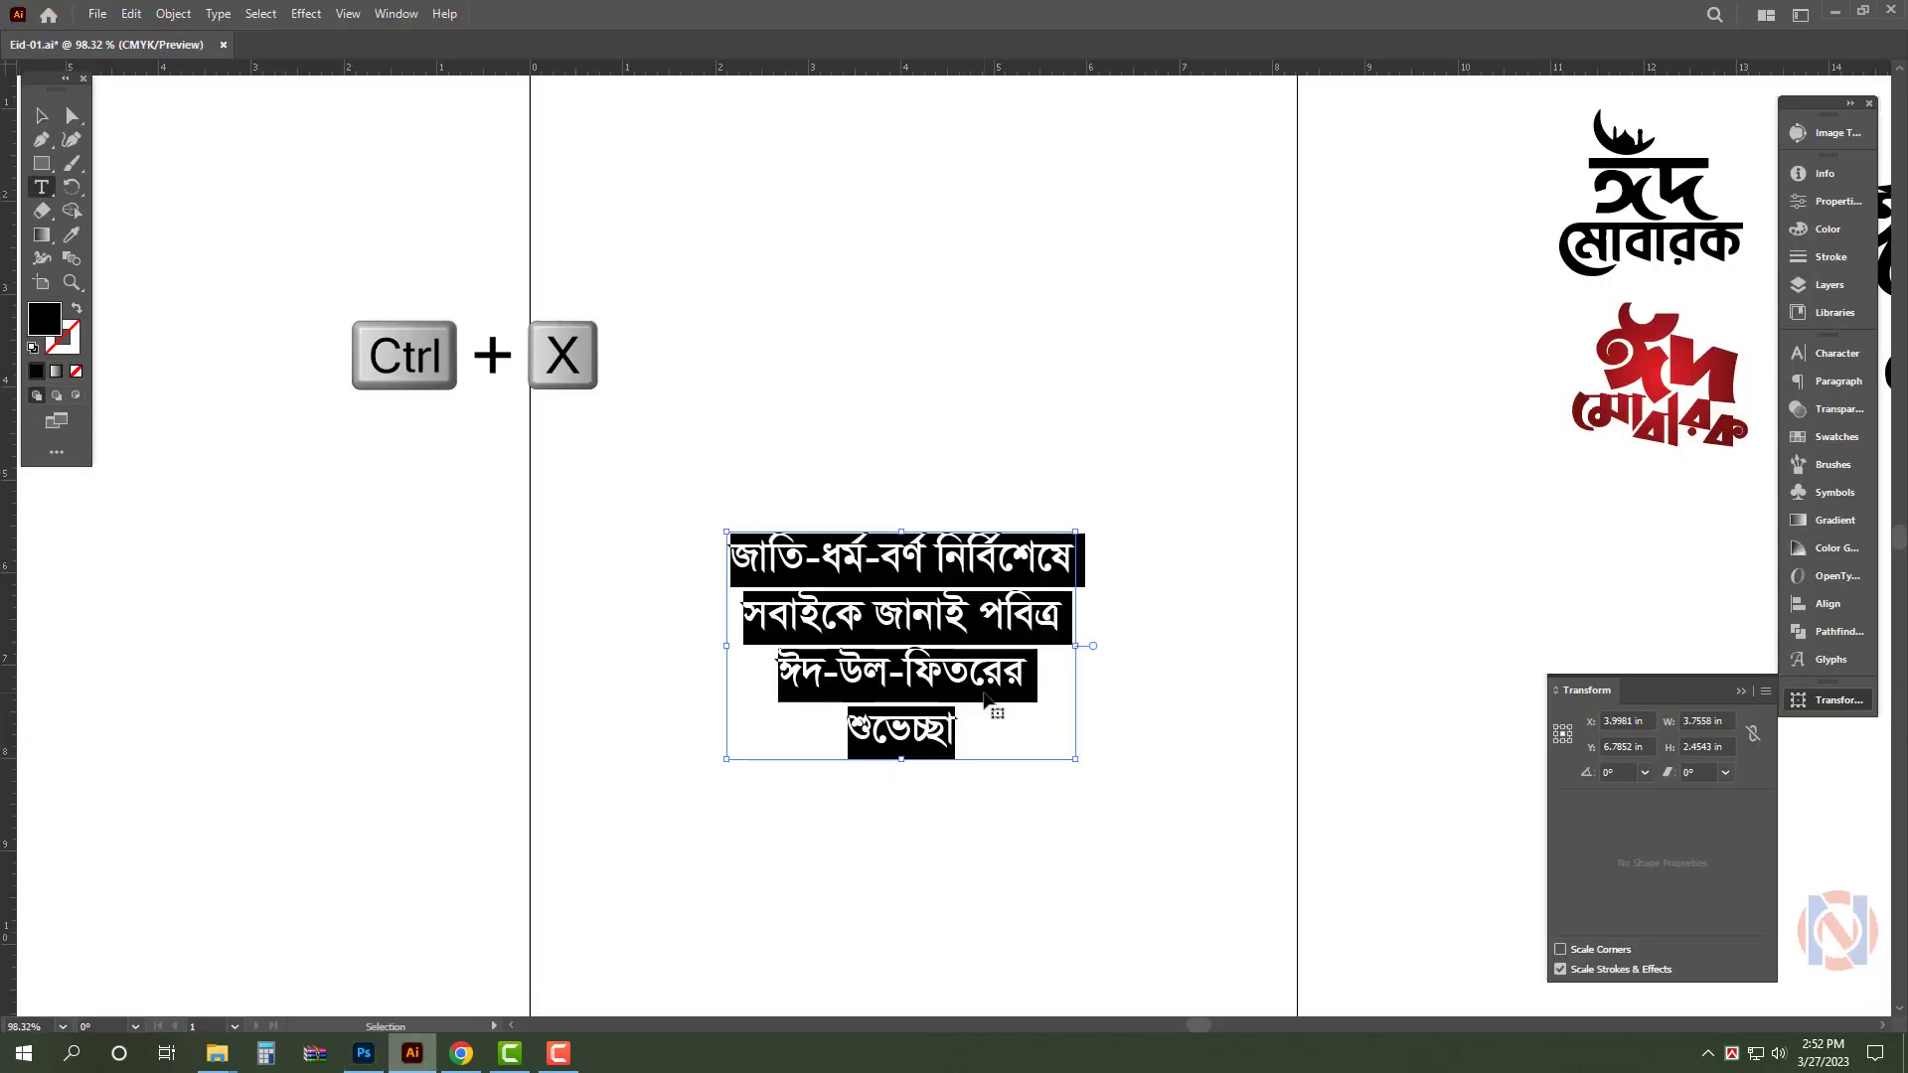
{"action": "key", "text": "ctrl+x"}
{"action": "key", "text": "alt+Tab"}
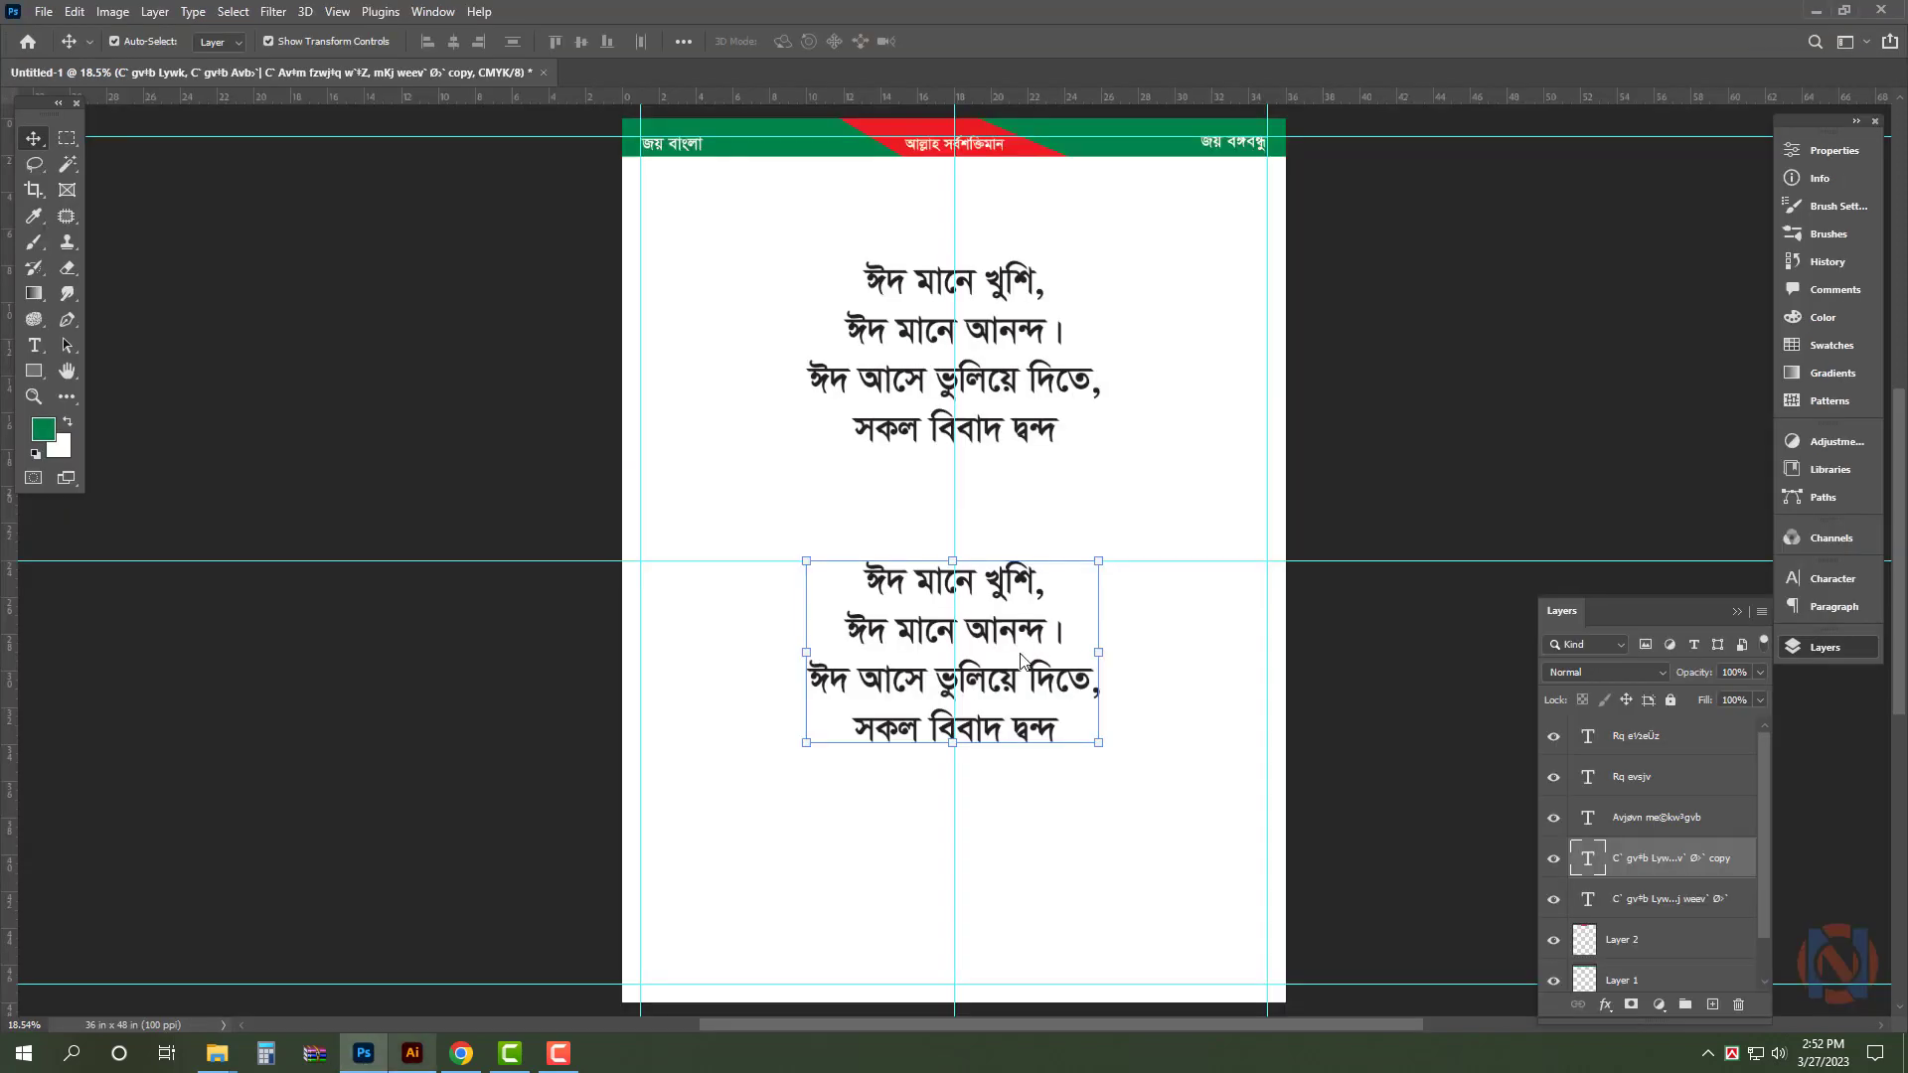
- Replace the duplicated verse's text with the cut greeting and move the block up closer to the original verse
{"action": "double_click", "coordinate": [1024, 641]}
{"action": "key", "text": "ctrl+v"}
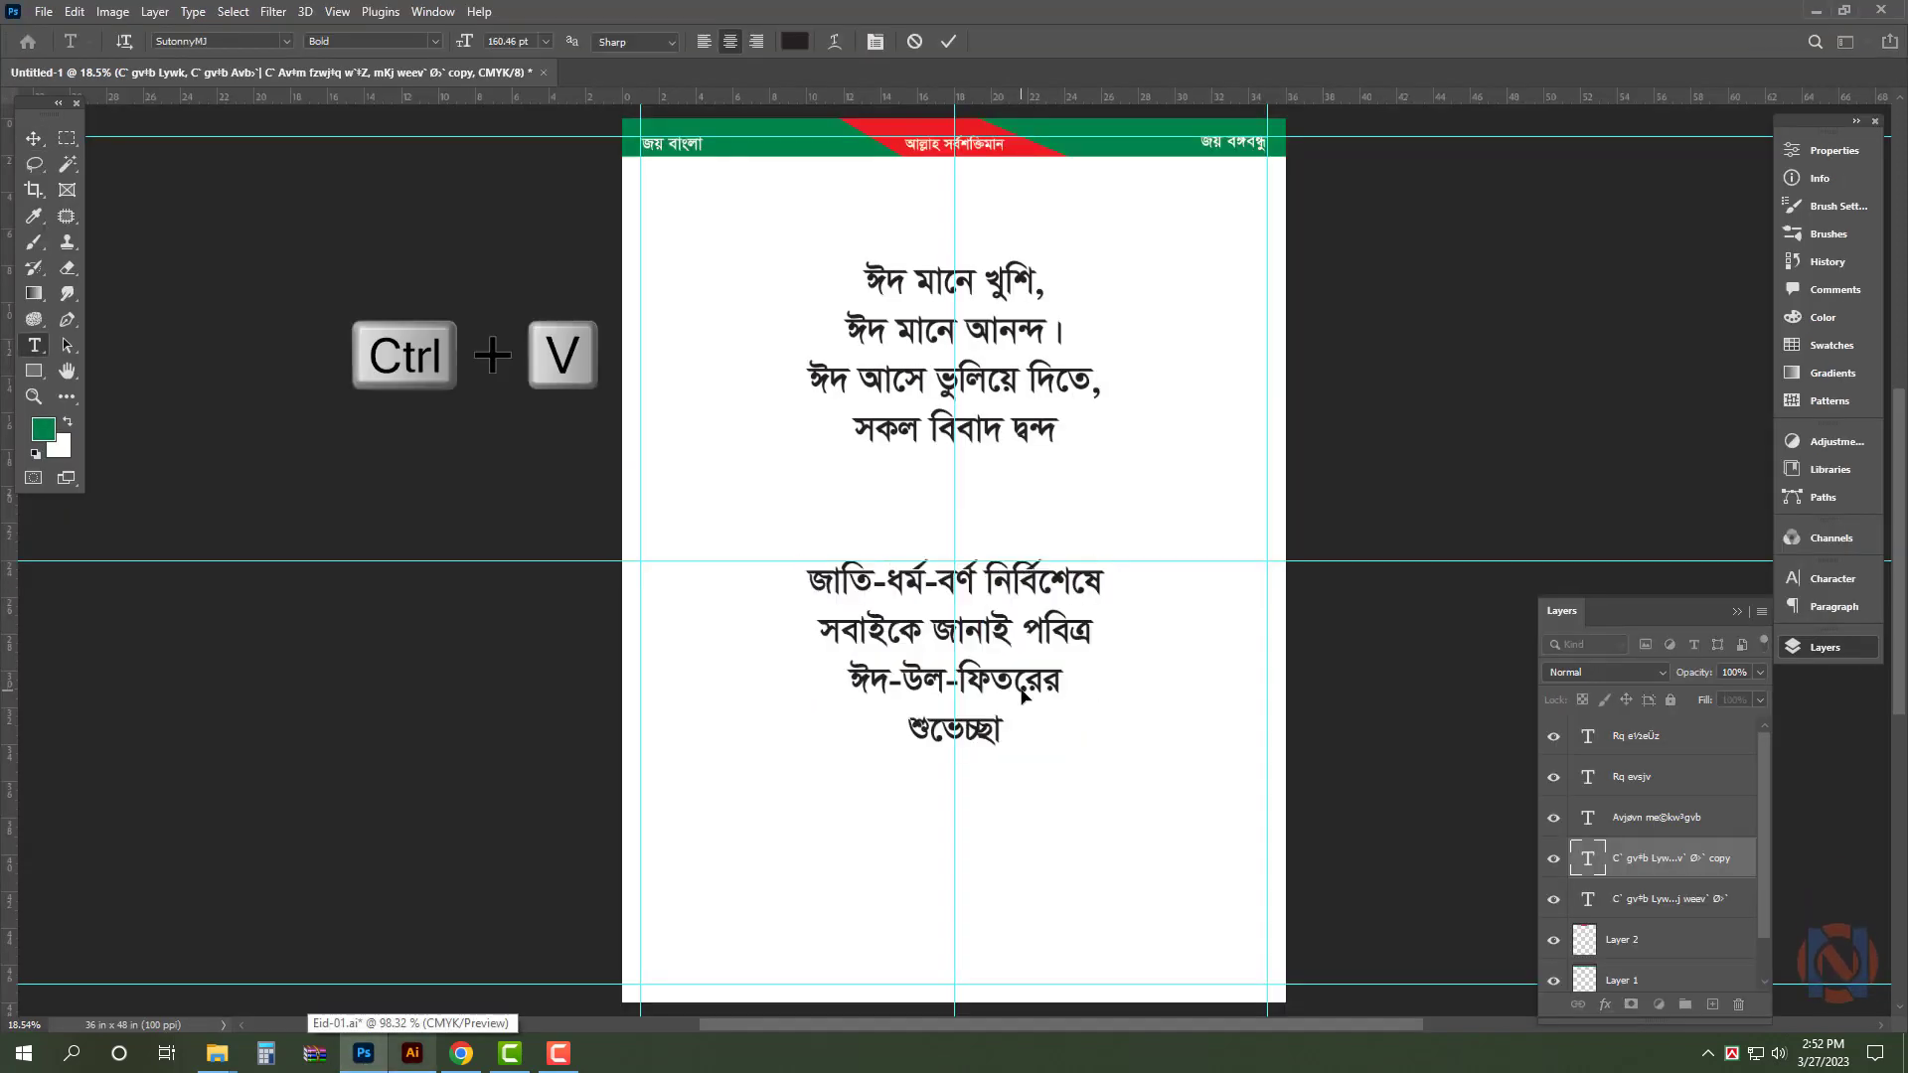
{"action": "left_click_drag", "start_coordinate": [1030, 596], "coordinate": [1049, 543]}
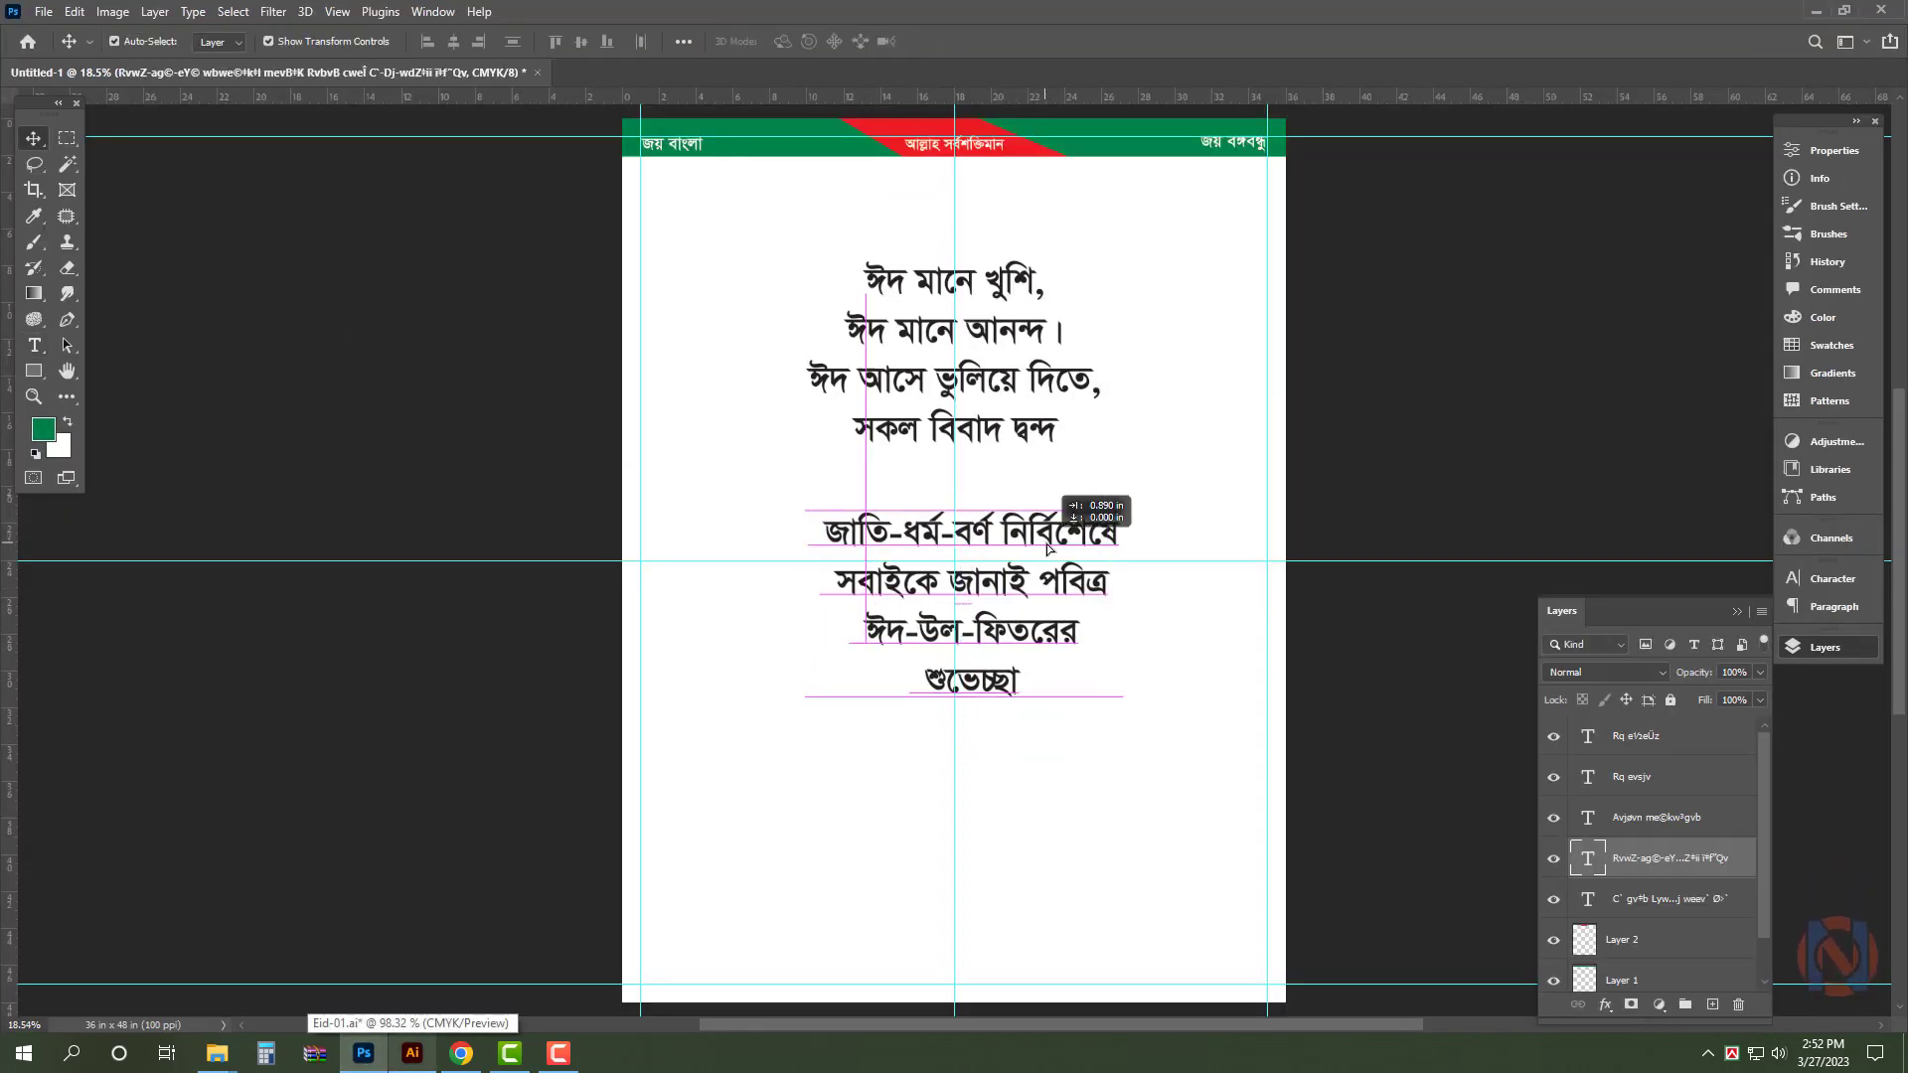
- Open "Bangladesh Awami League Logo by graphicsmaya (1)" from the Logo folder and bring its artwork into the poster at the upper-left margin
{"action": "left_click", "coordinate": [217, 1052]}
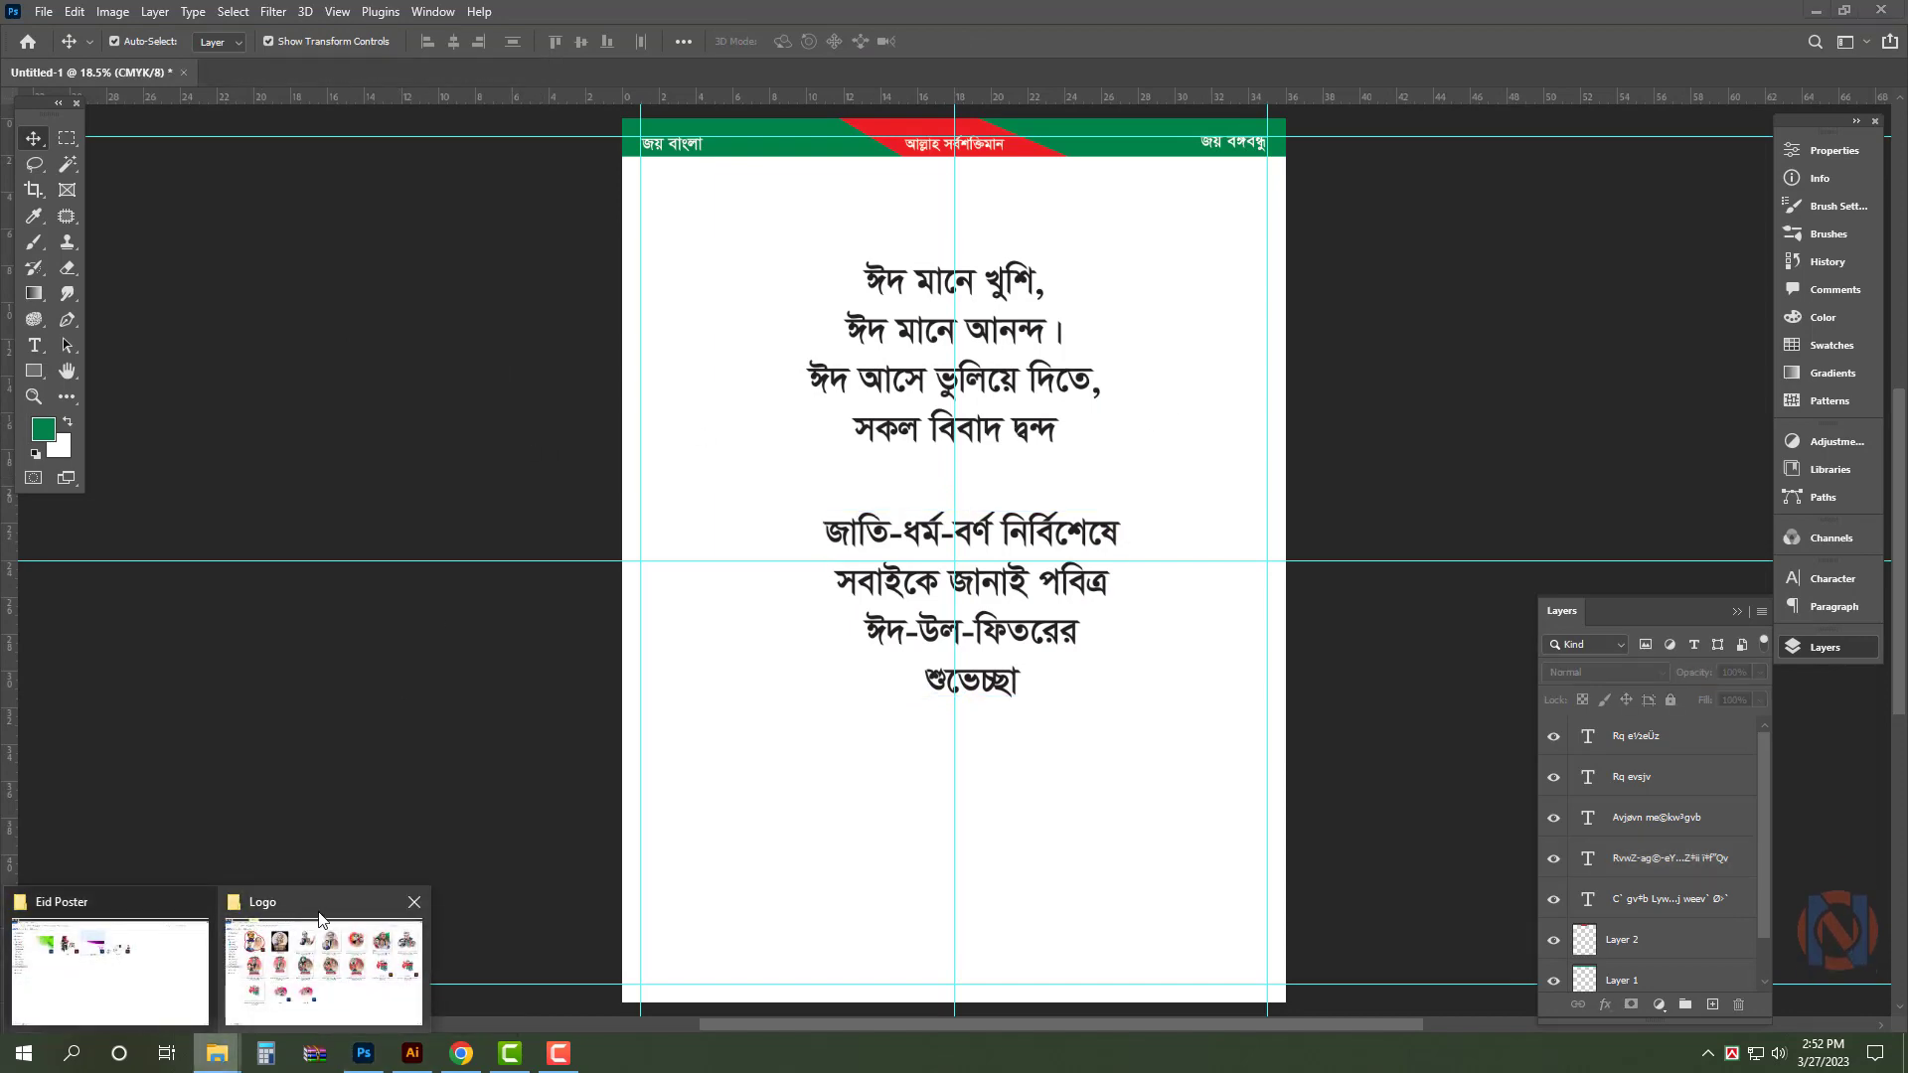
{"action": "left_click", "coordinate": [311, 959]}
{"action": "left_click", "coordinate": [858, 239]}
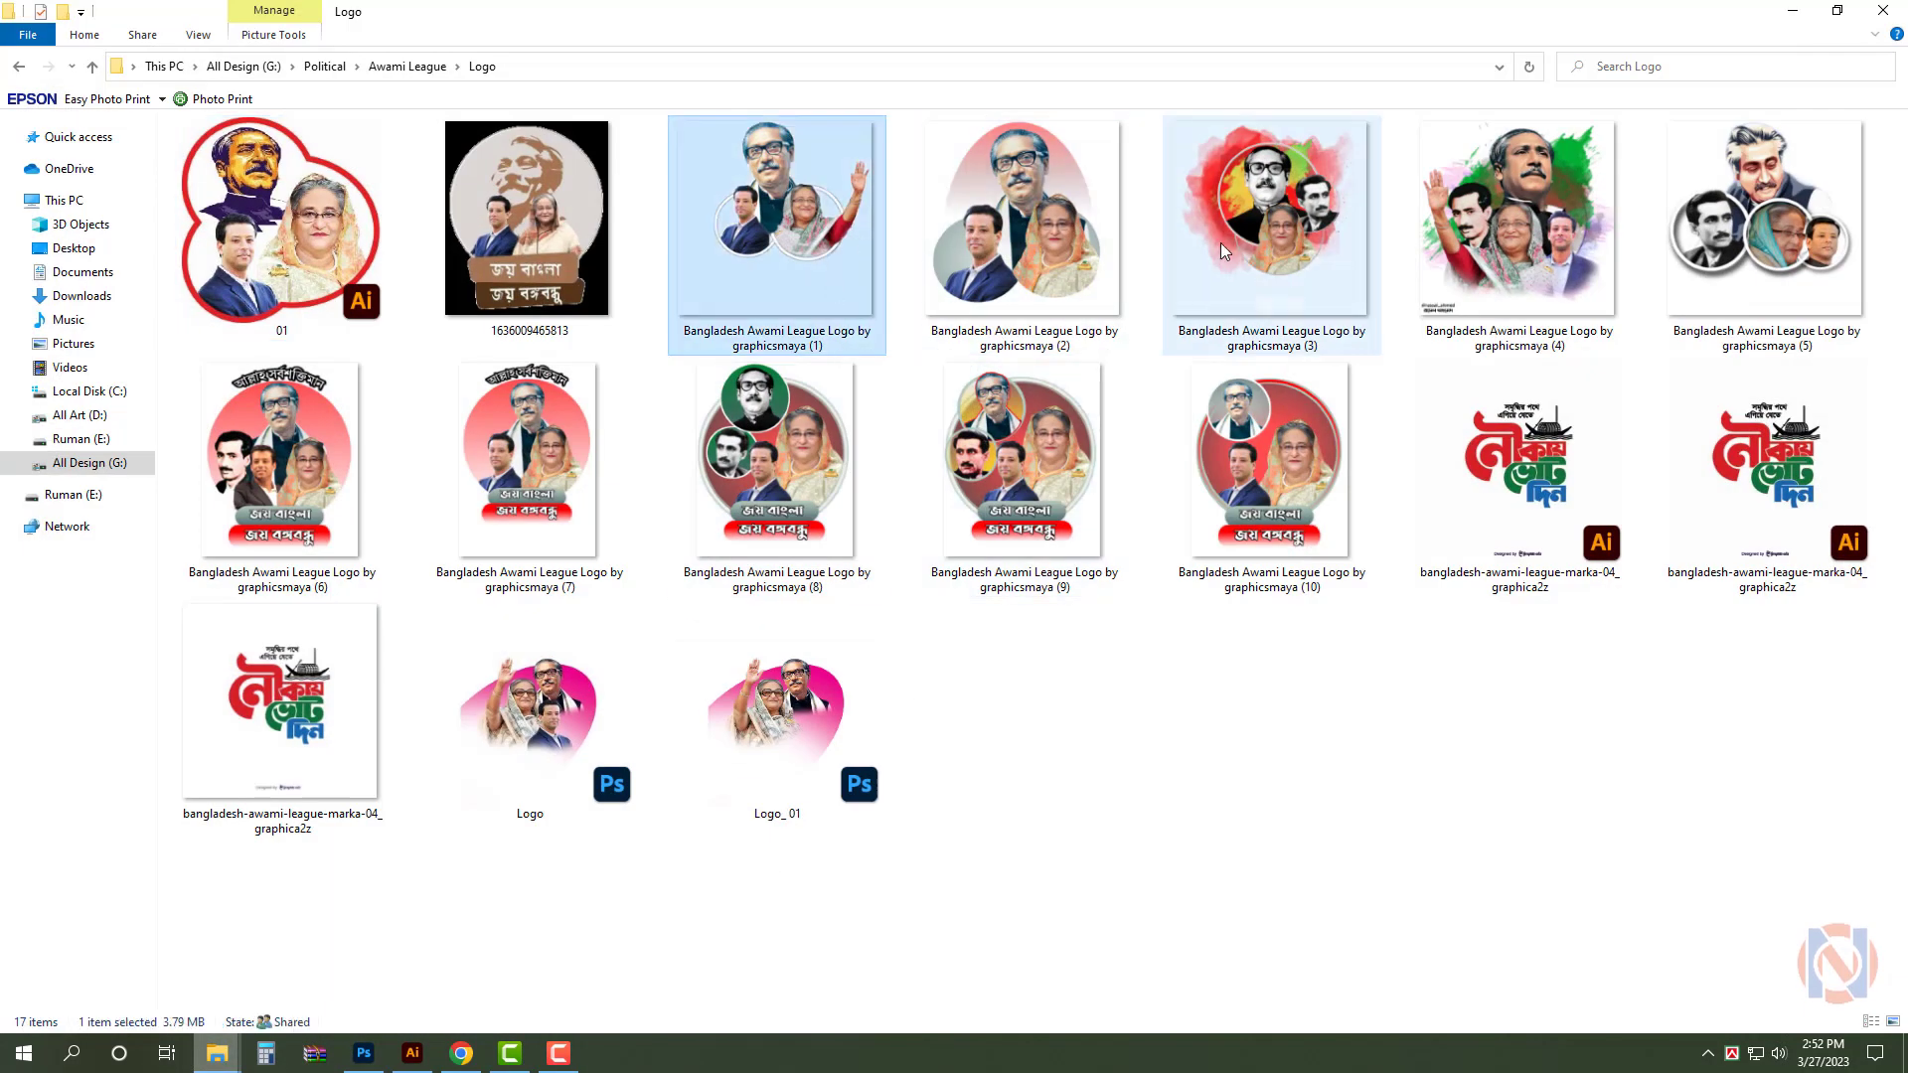
{"action": "left_click_drag", "start_coordinate": [820, 238], "coordinate": [1284, 49]}
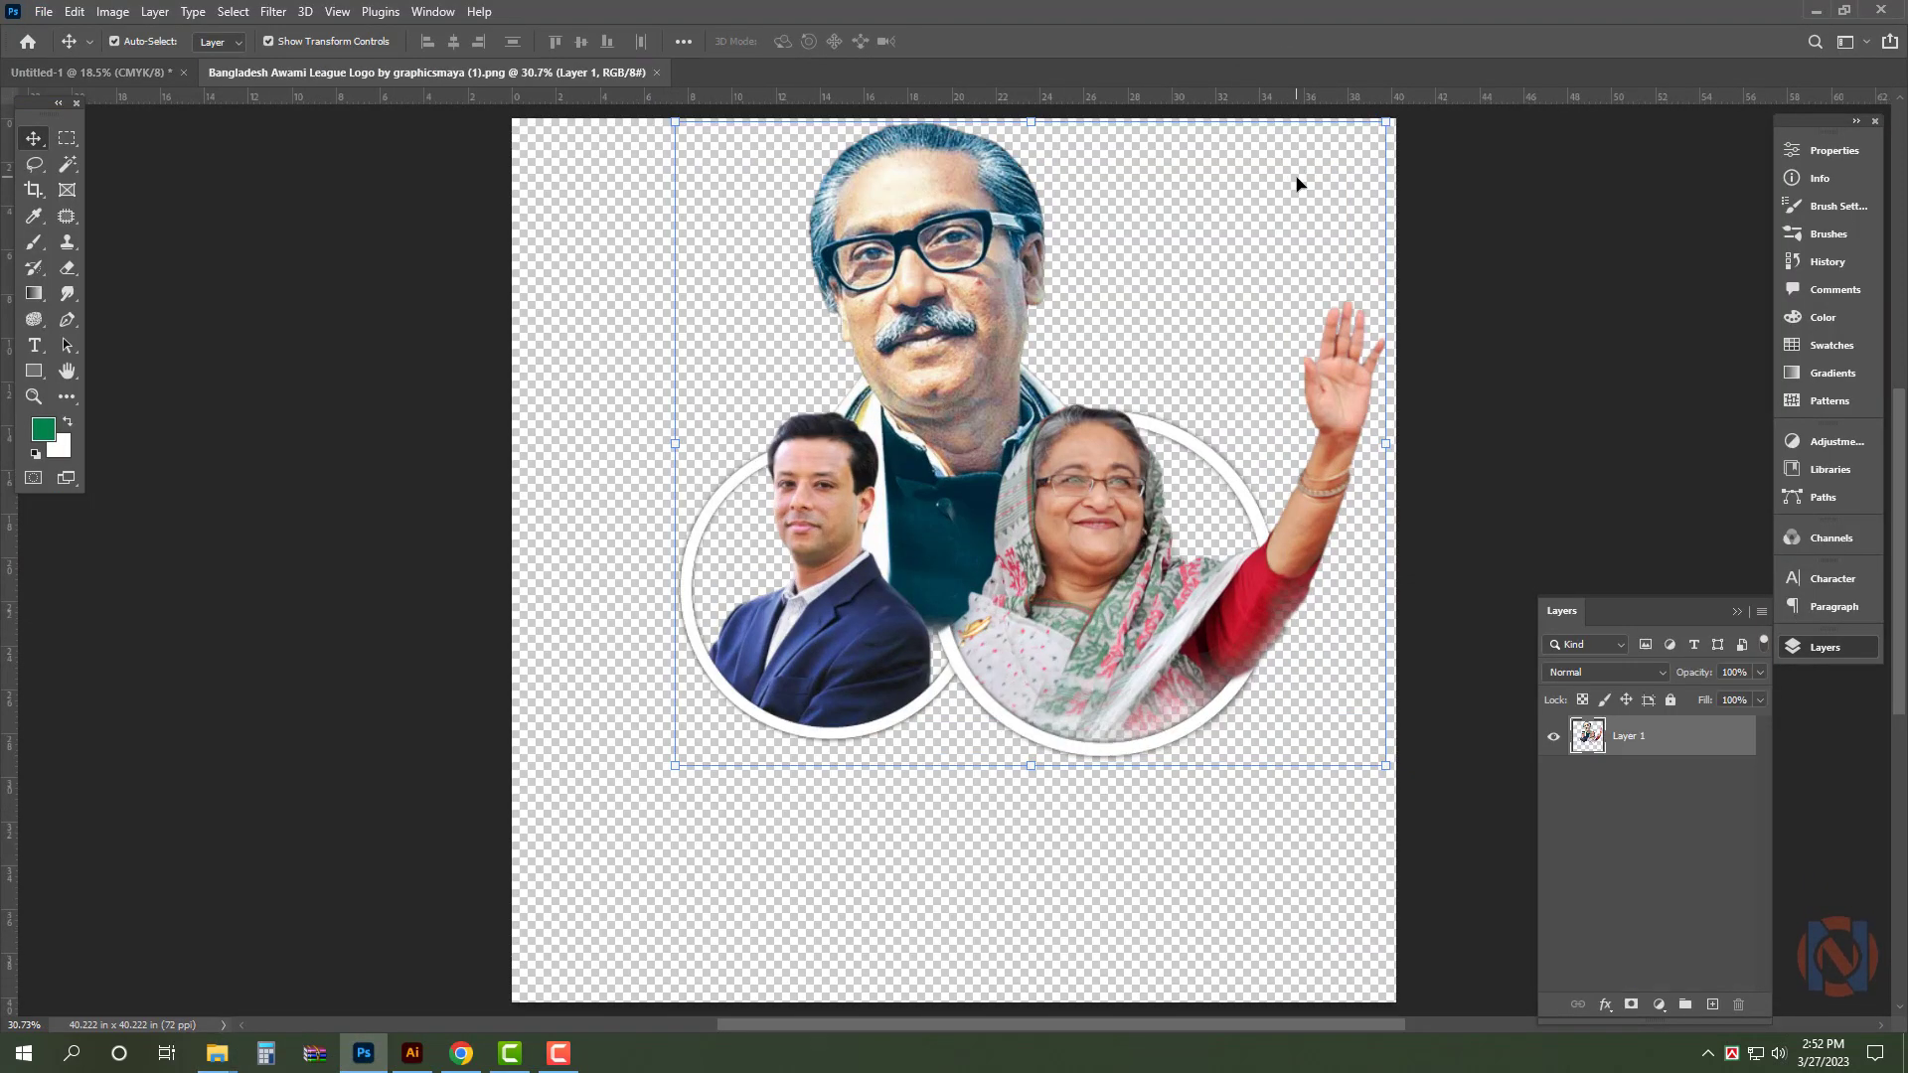
{"action": "left_click_drag", "start_coordinate": [971, 202], "coordinate": [130, 69]}
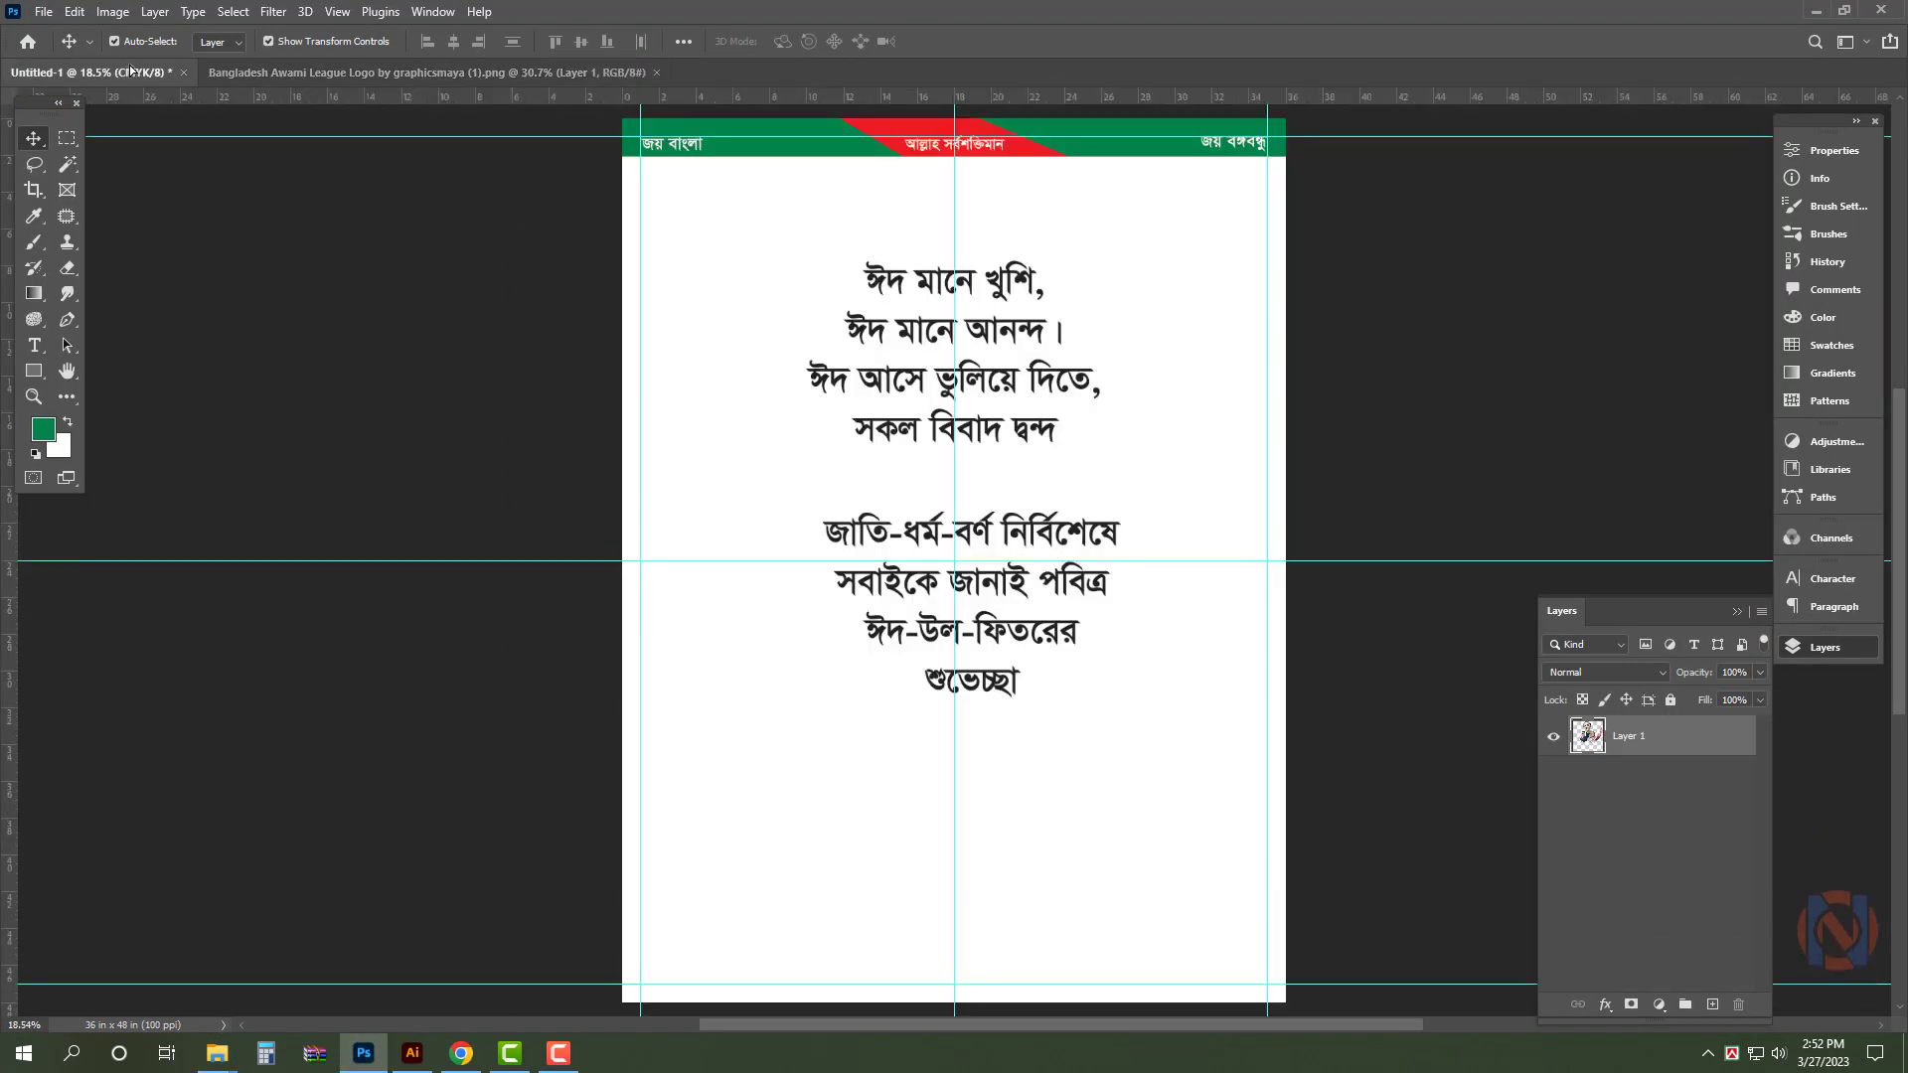
{"action": "mouse_move", "coordinate": [776, 310]}
{"action": "left_mouse_down"}
{"action": "mouse_move", "coordinate": [737, 256]}
{"action": "mouse_move", "coordinate": [801, 290]}
{"action": "left_mouse_up"}
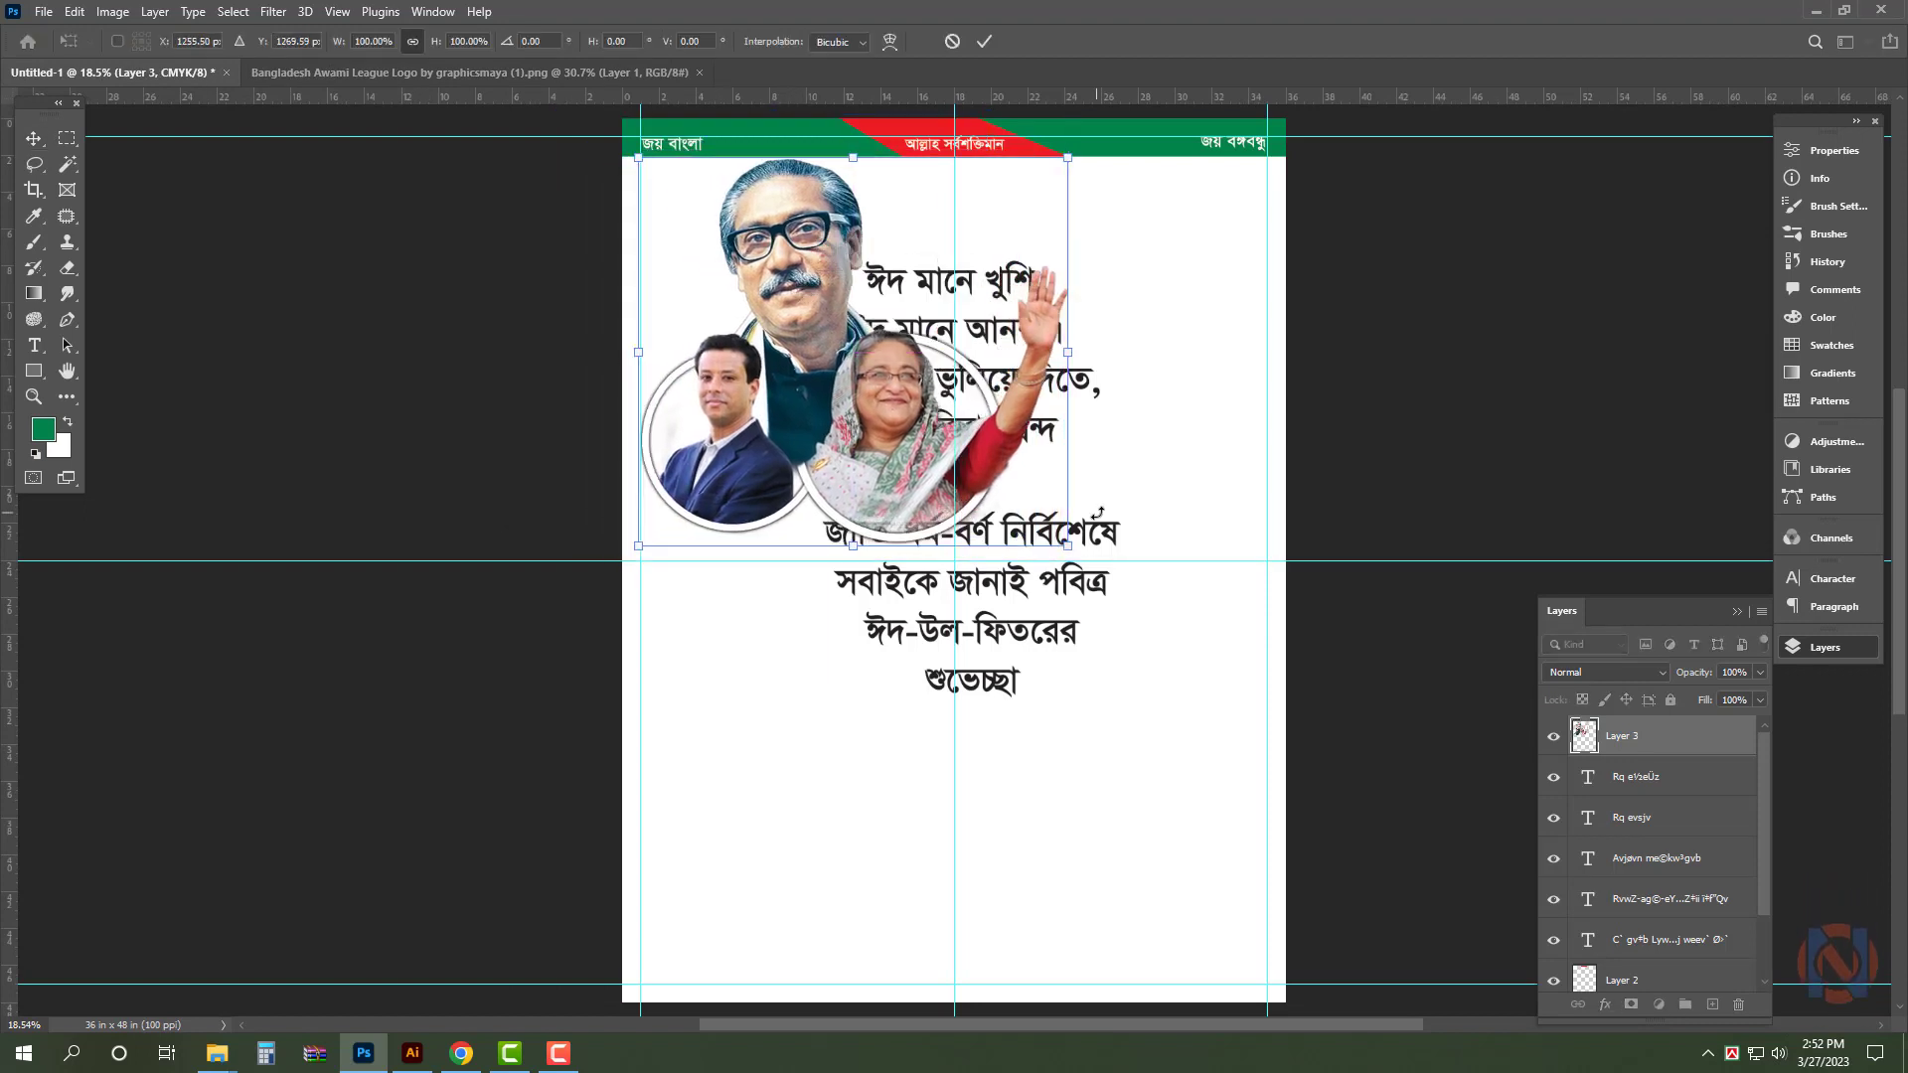
- Shrink the portrait logo toward its upper-left corner under the green strip, and close the source logo document
{"action": "left_click_drag", "start_coordinate": [1073, 548], "coordinate": [890, 414]}
{"action": "key", "text": "Return"}
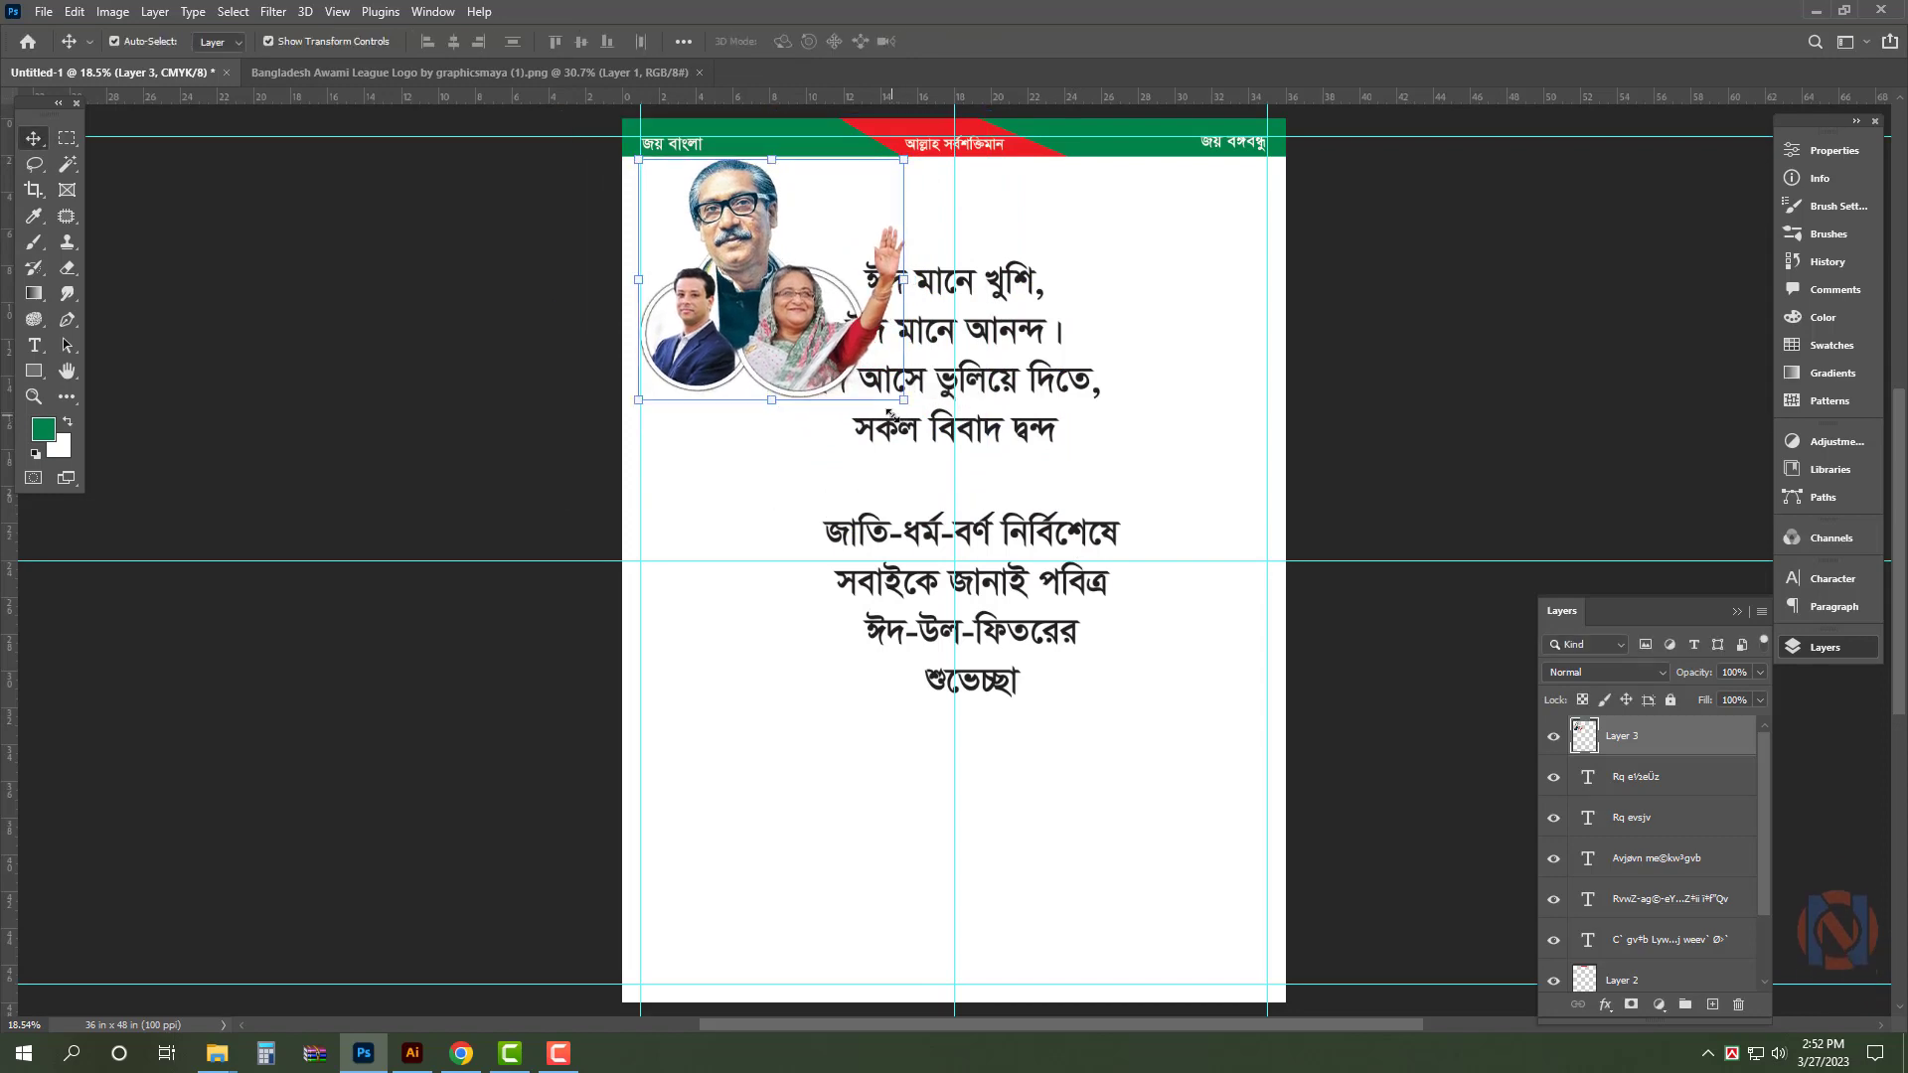
{"action": "left_click", "coordinate": [525, 75]}
{"action": "key", "text": "ctrl+w"}
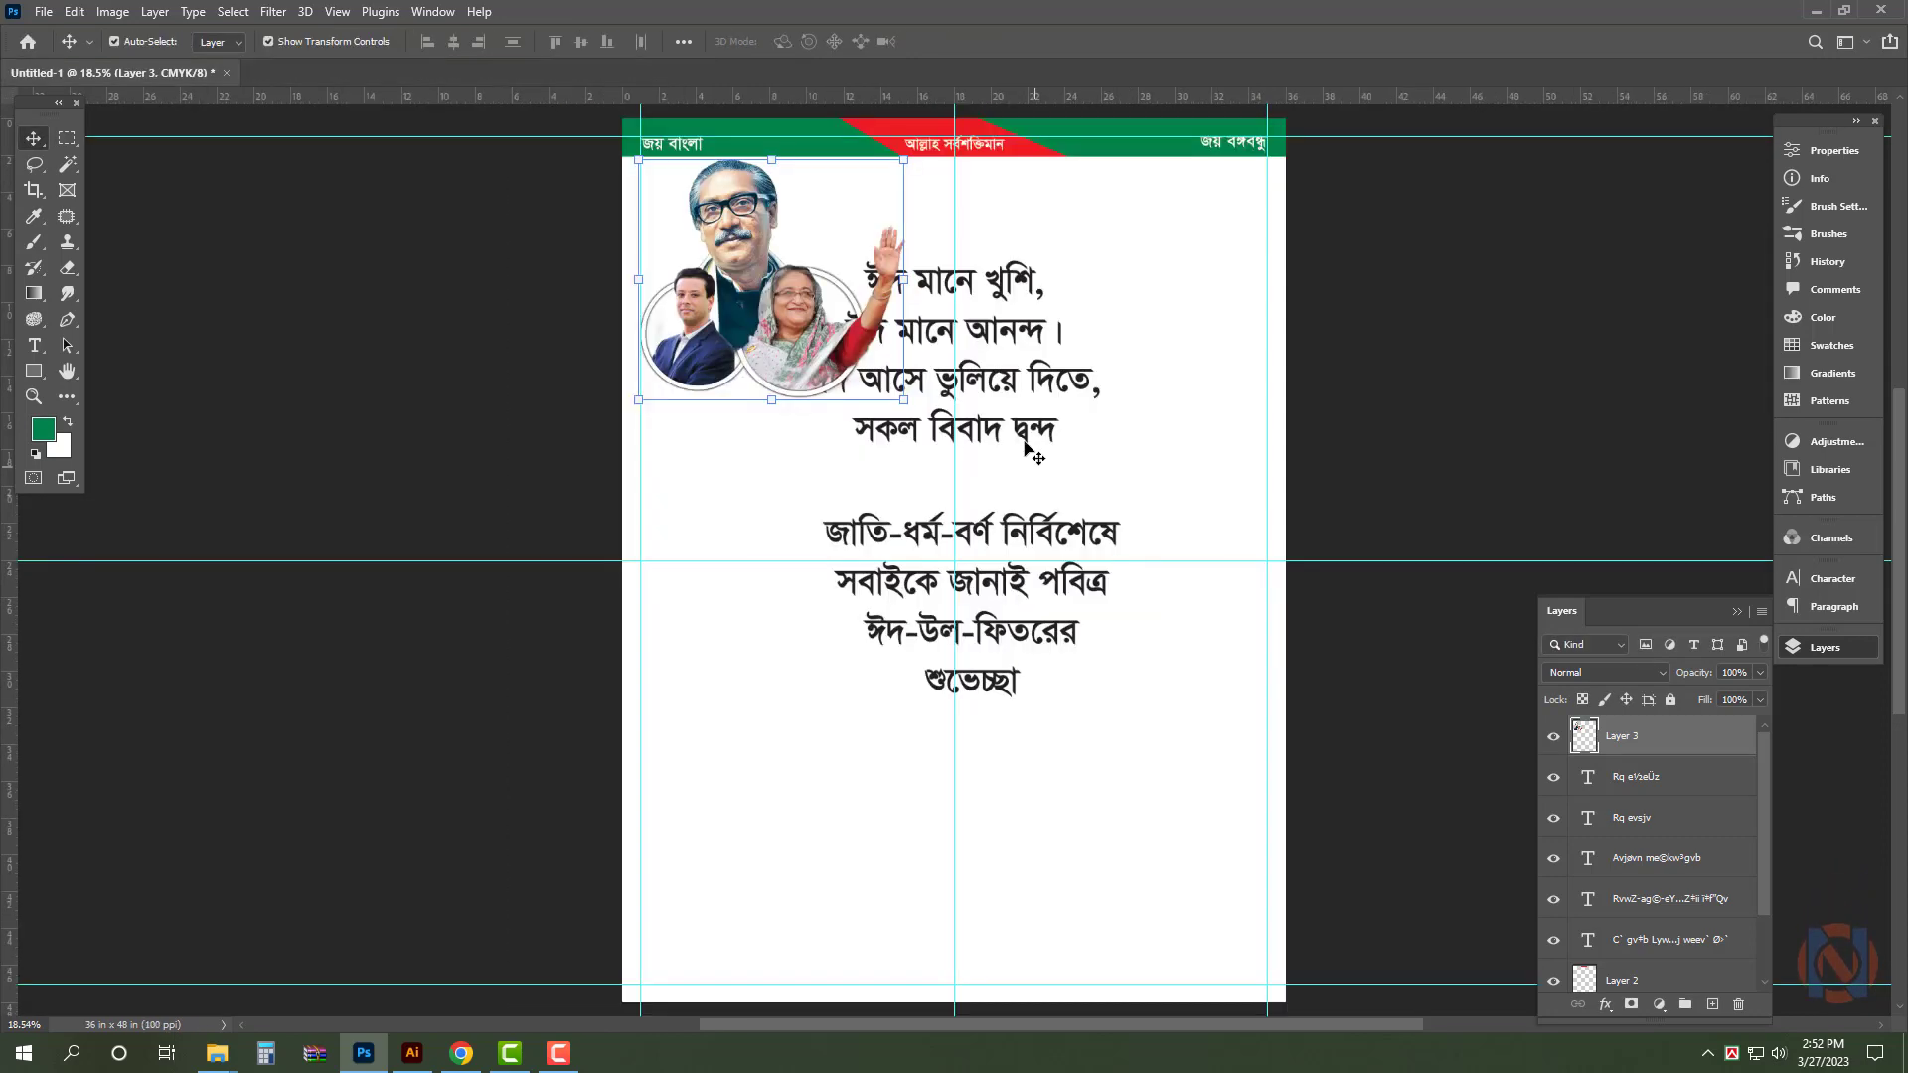
- Switch to Illustrator and cut the black banner shape with the pointed ornamental bottom from Eid-01.ai
{"action": "left_click", "coordinate": [1385, 368]}
{"action": "key", "text": "ctrl+0"}
{"action": "left_click", "coordinate": [369, 1064]}
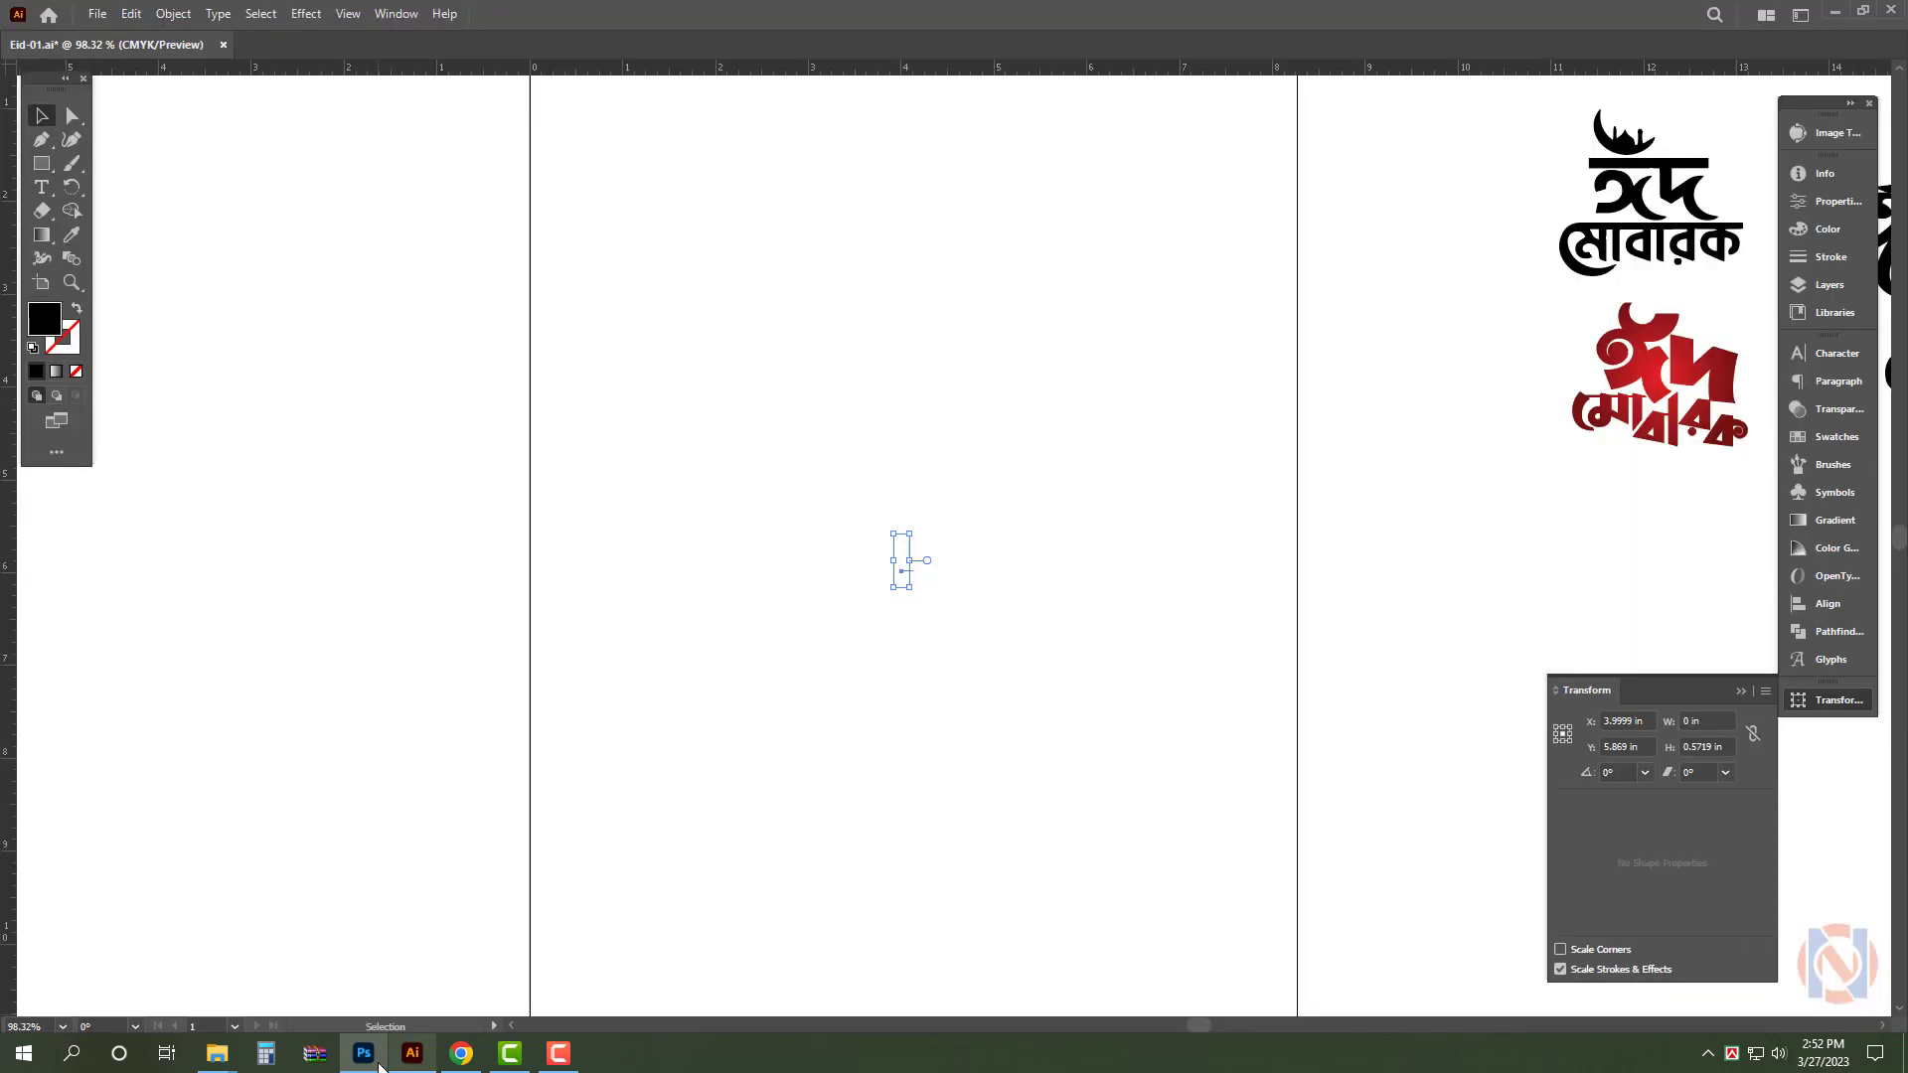
{"action": "left_click_drag", "start_coordinate": [1468, 414], "coordinate": [618, 703]}
{"action": "left_click_drag", "start_coordinate": [1271, 452], "coordinate": [847, 766]}
{"action": "left_click_drag", "start_coordinate": [809, 665], "coordinate": [608, 643], "text": "ctrl"}
{"action": "left_click_drag", "start_coordinate": [1243, 764], "coordinate": [1161, 664]}
{"action": "left_click", "coordinate": [949, 477]}
{"action": "key", "text": "ctrl+x"}
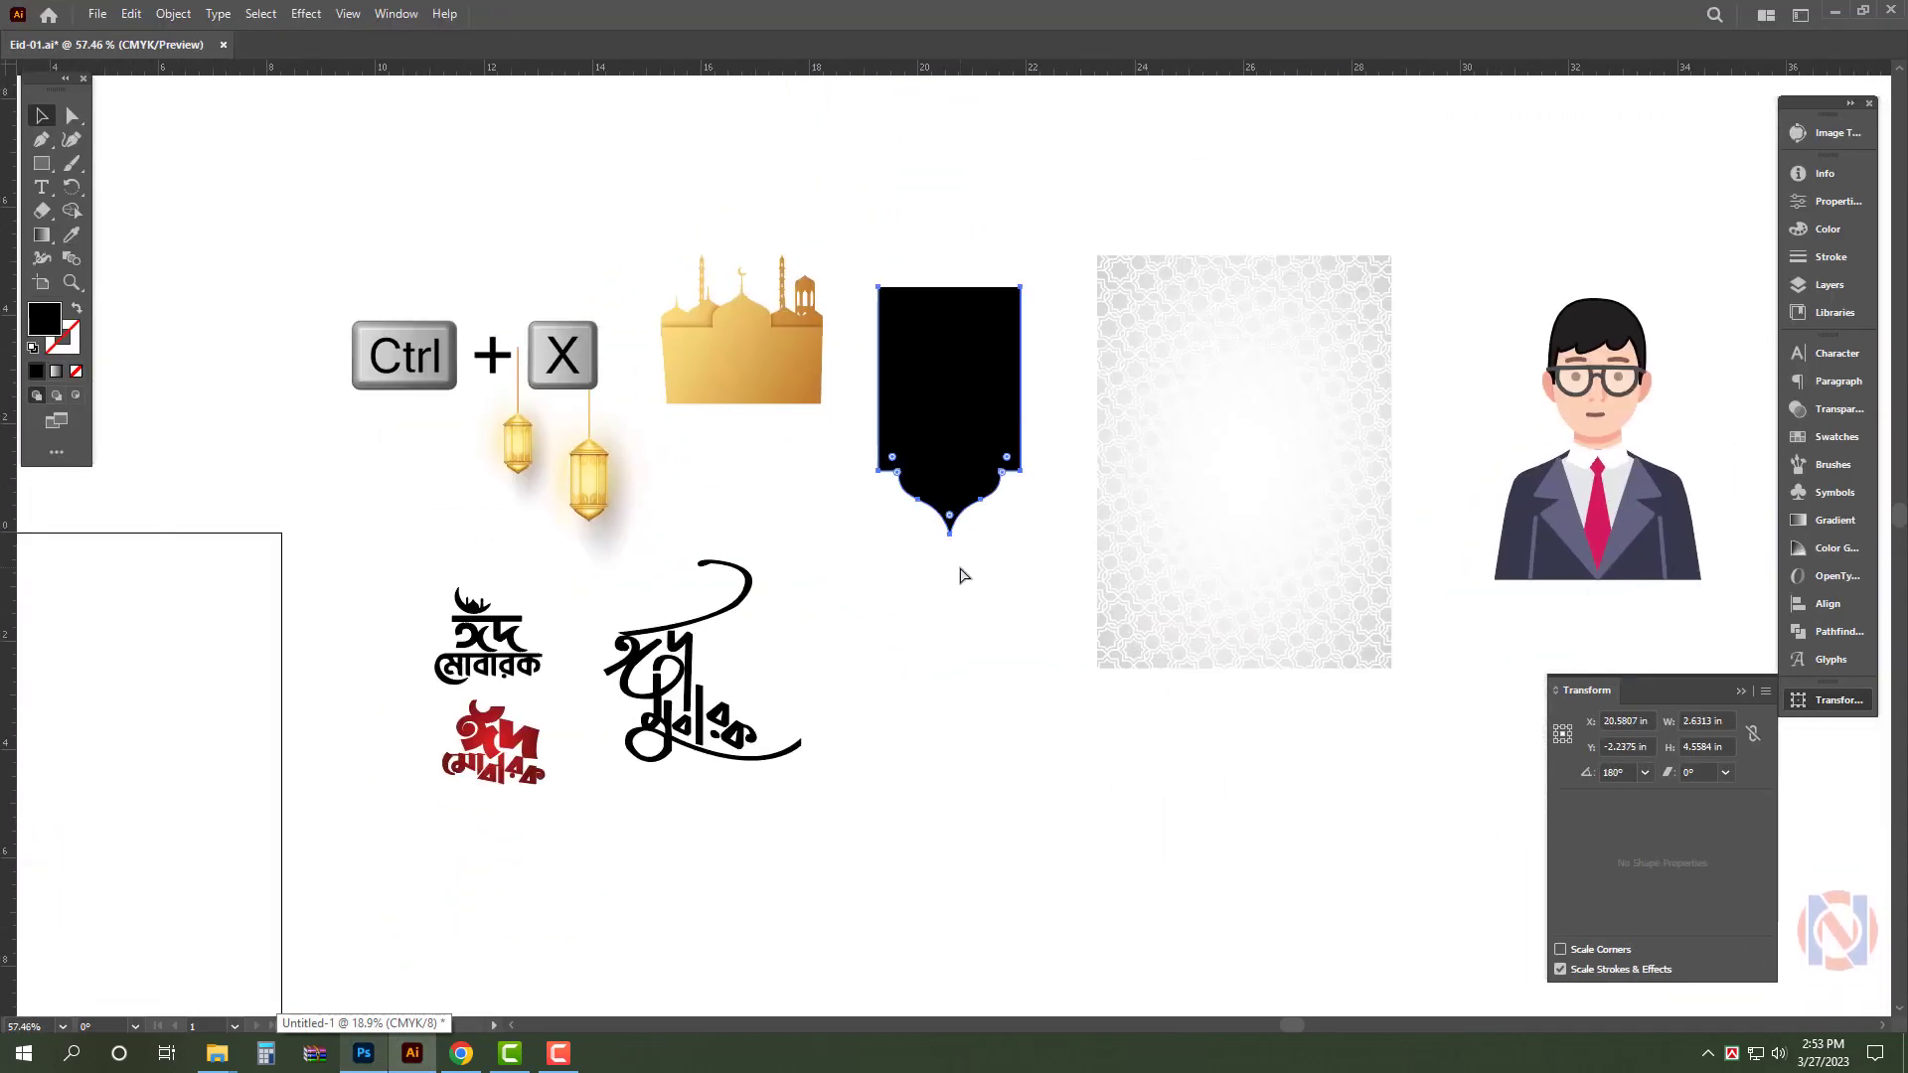
- Paste the black banner shape into the Photoshop poster's upper-right area, sized from the page's top edge to the horizontal center guide
{"action": "left_click", "coordinate": [364, 1053]}
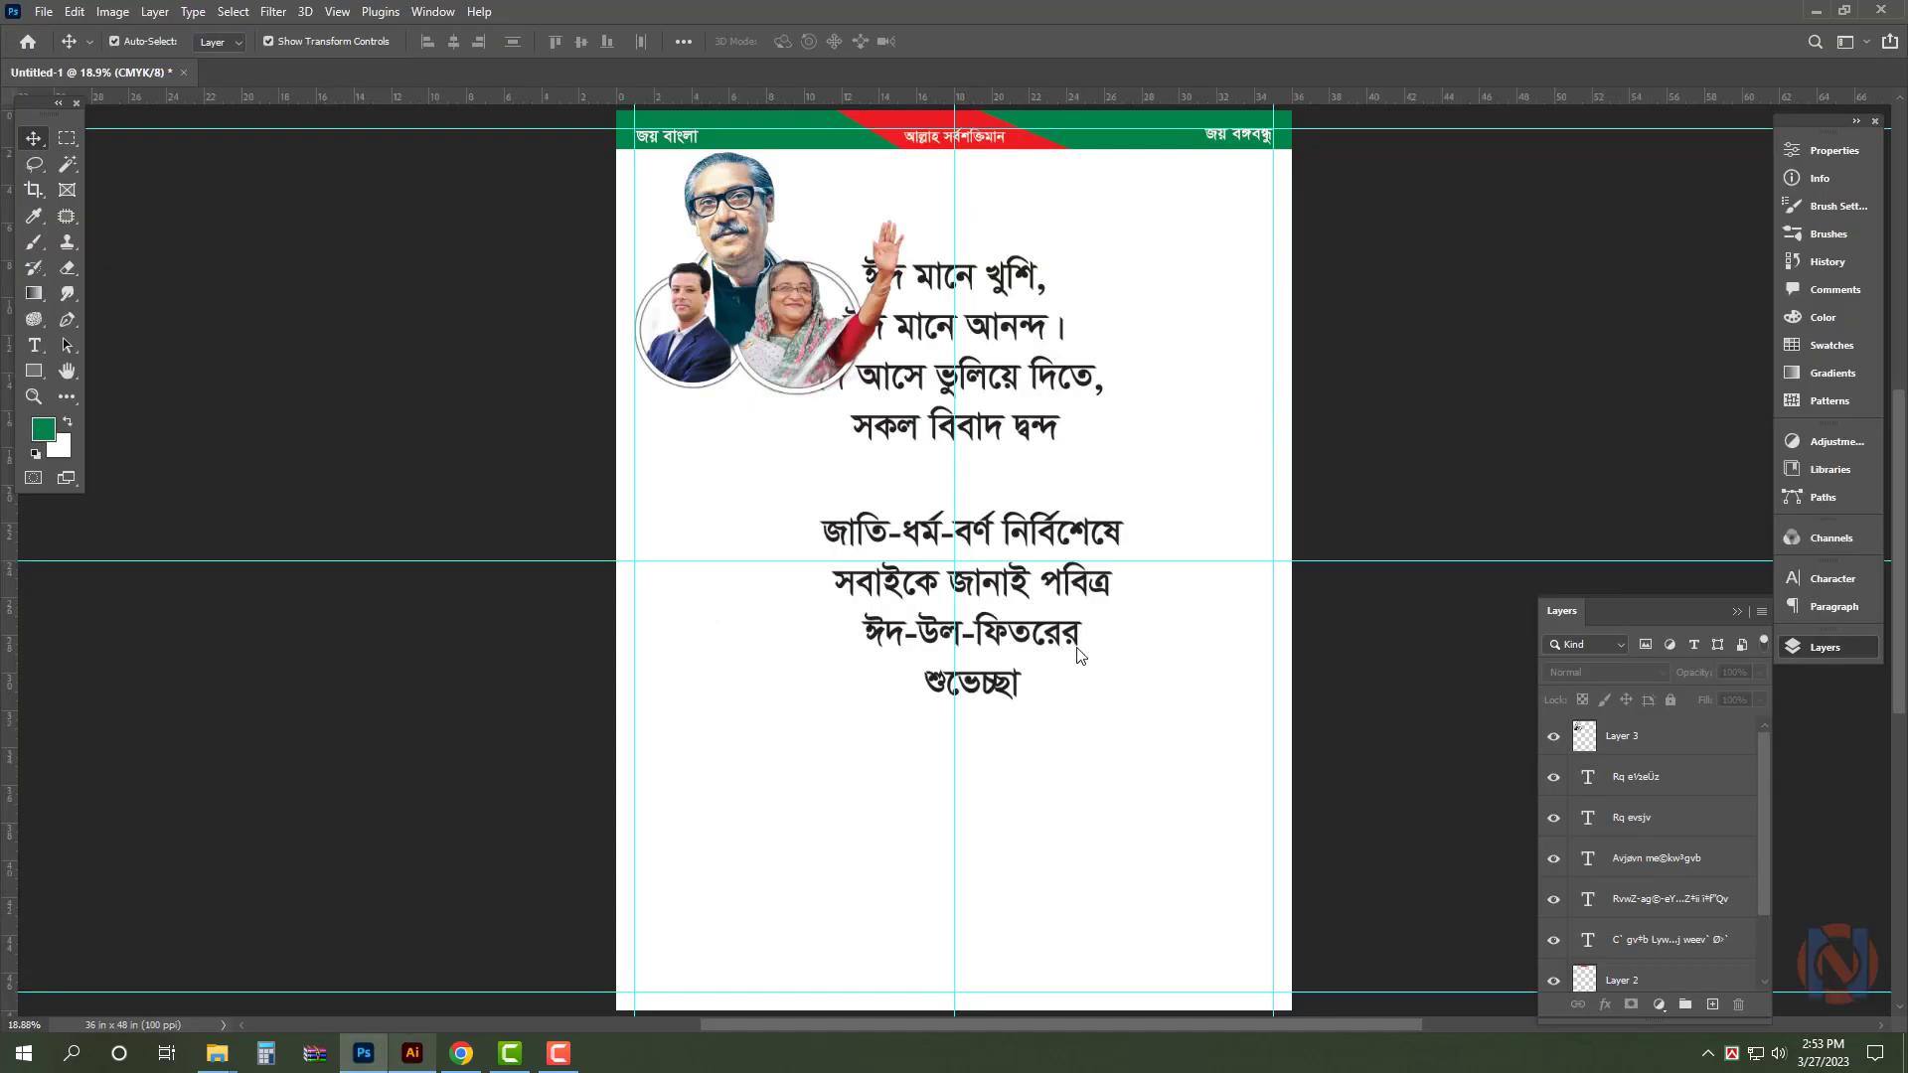
{"action": "key", "text": "ctrl+v"}
{"action": "left_click_drag", "start_coordinate": [955, 504], "coordinate": [1205, 270]}
{"action": "left_click_drag", "start_coordinate": [1097, 381], "coordinate": [962, 543]}
{"action": "key", "text": "Return"}
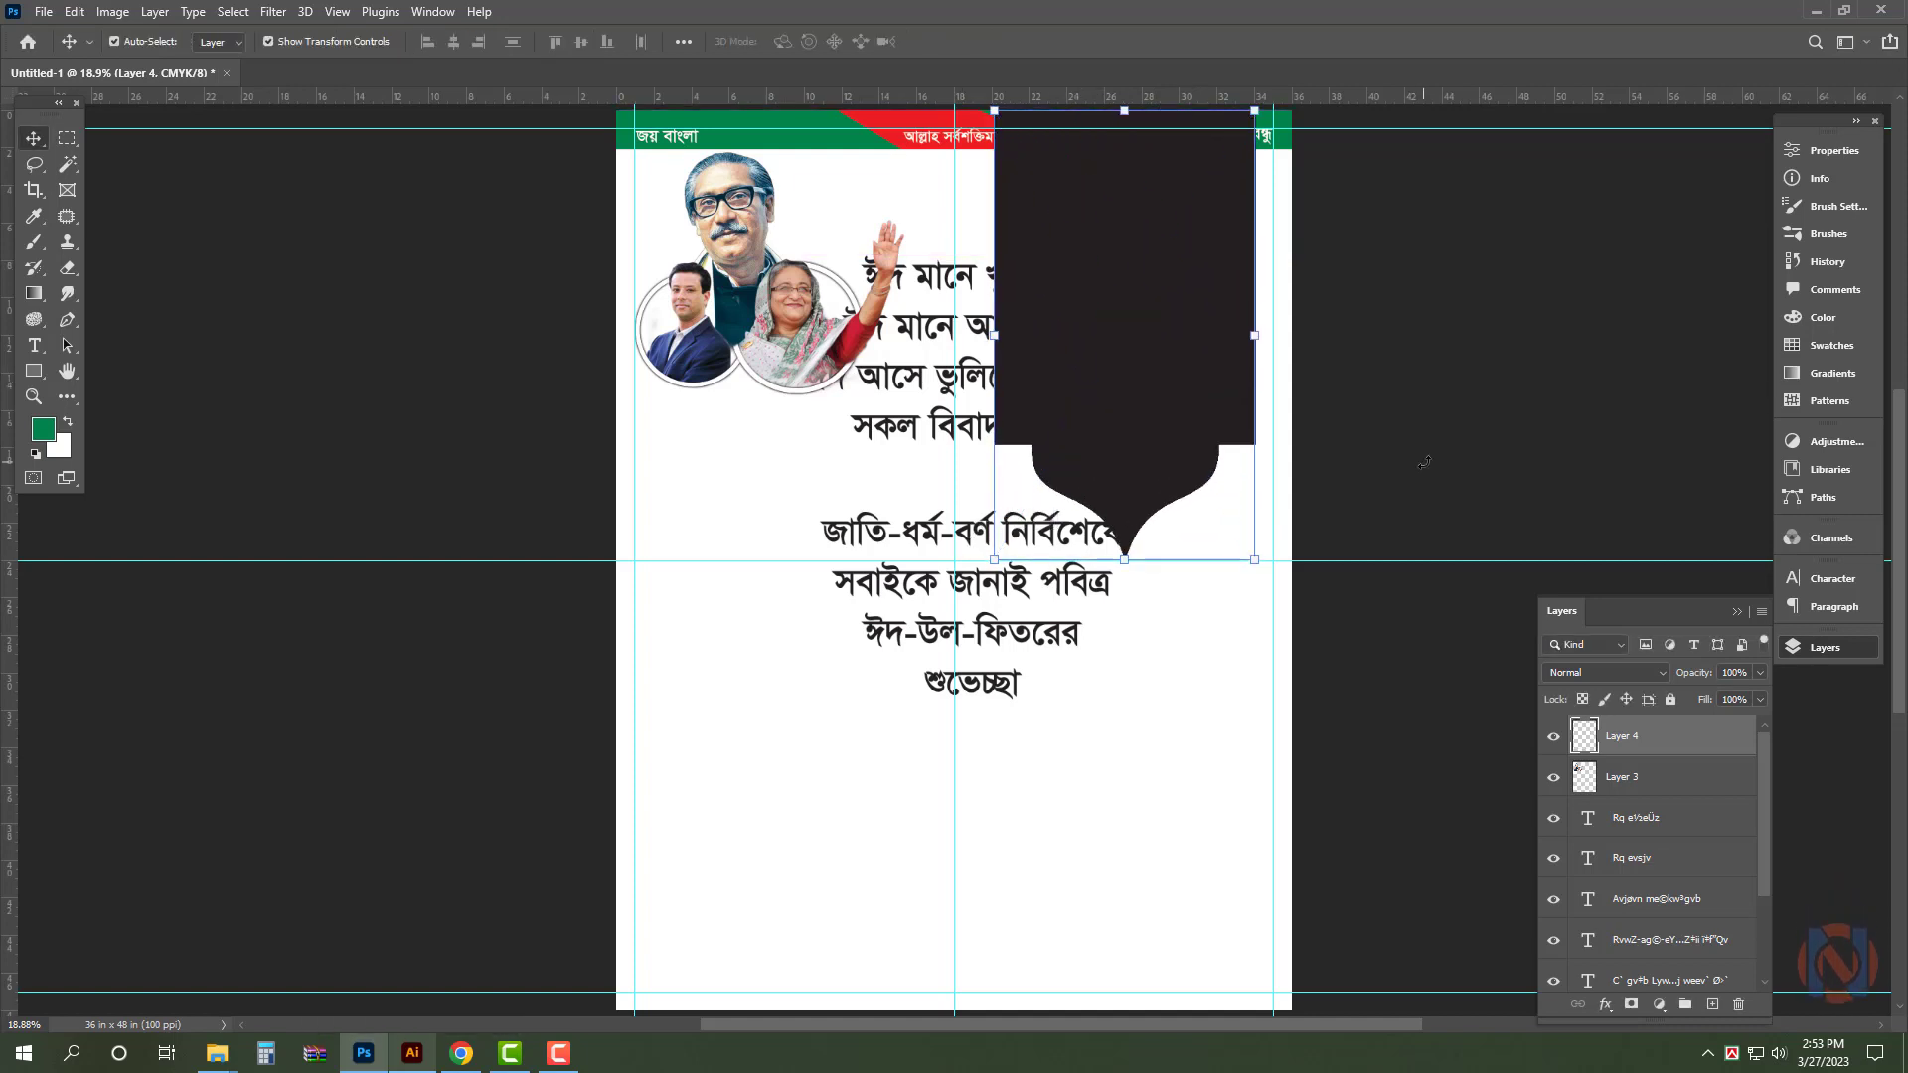
- Enlarge the portrait logo from its upper-left corner until it reaches about the vertical center guide
{"action": "key", "text": "ctrl+0"}
{"action": "left_click", "coordinate": [800, 366]}
{"action": "key", "text": "ctrl+t"}
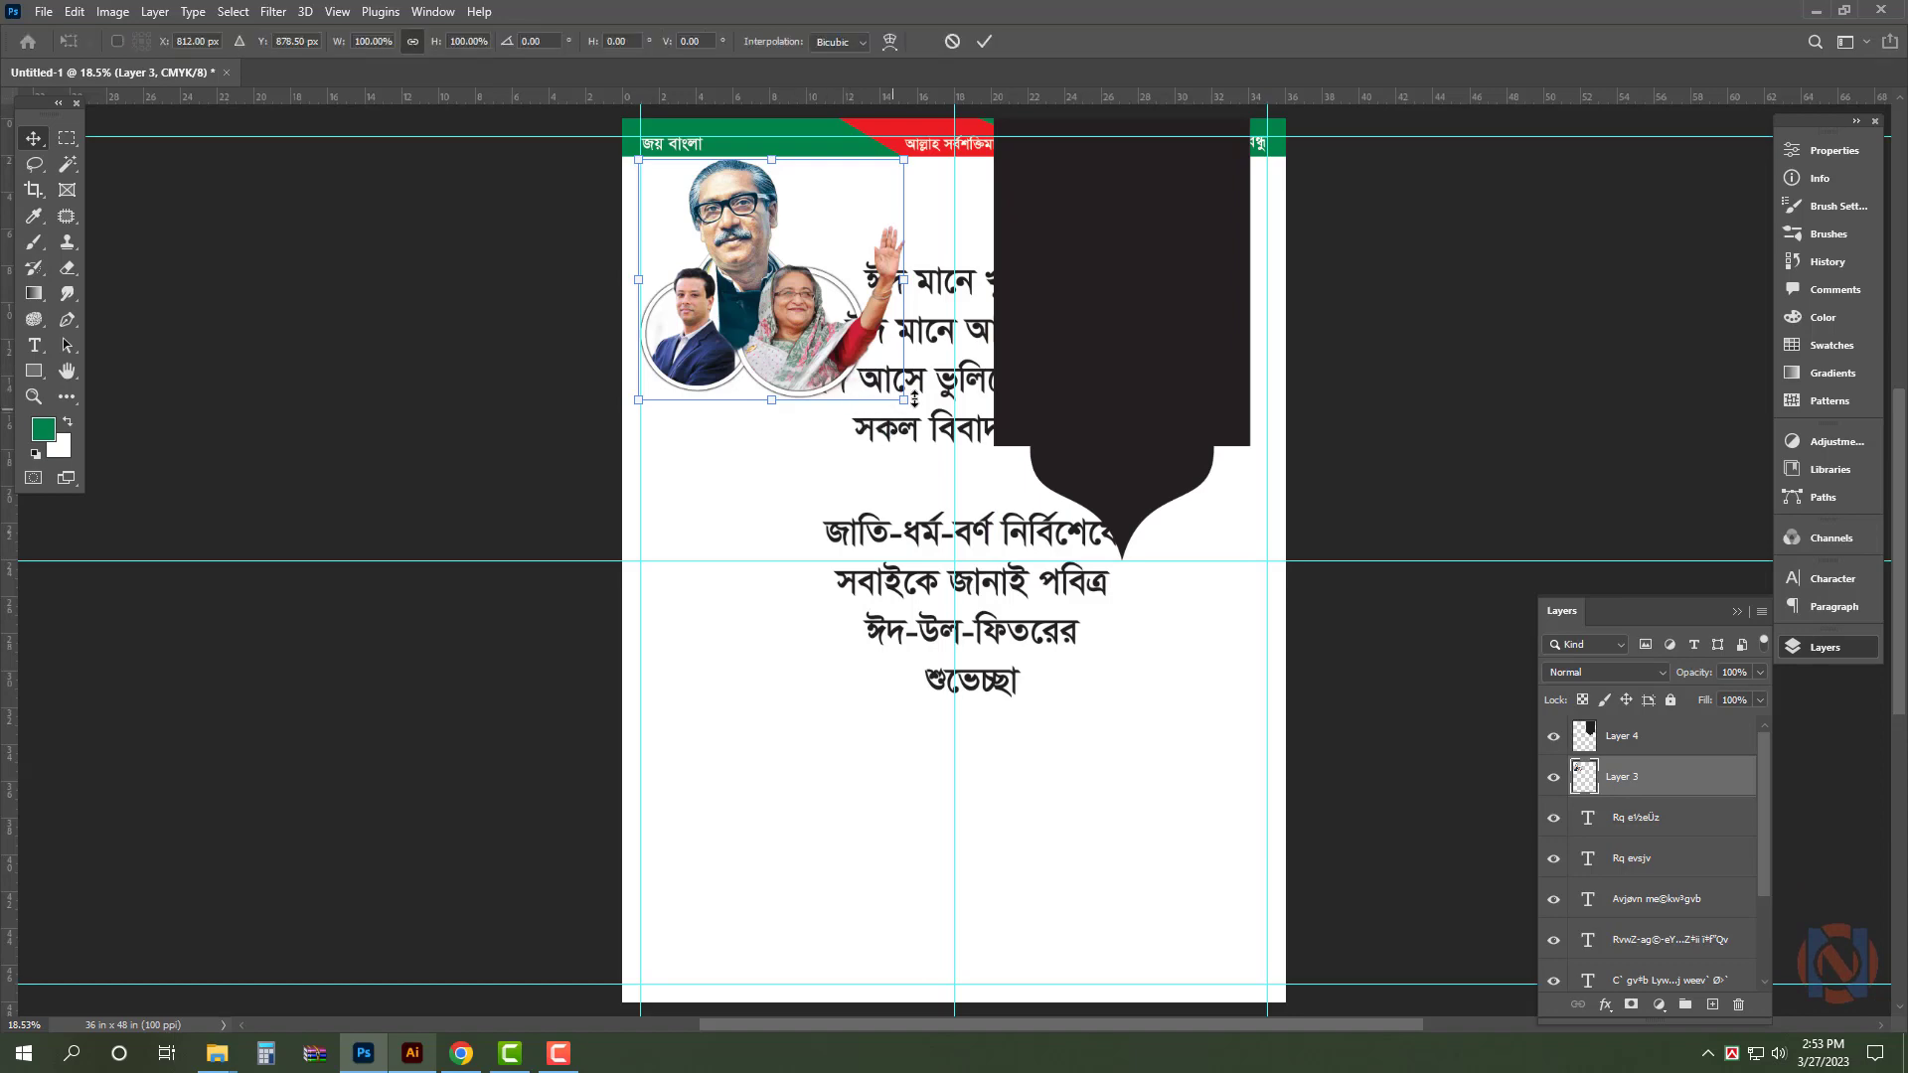
{"action": "left_click_drag", "start_coordinate": [905, 401], "coordinate": [981, 438]}
{"action": "key", "text": "Return"}
{"action": "left_click", "coordinate": [1443, 303]}
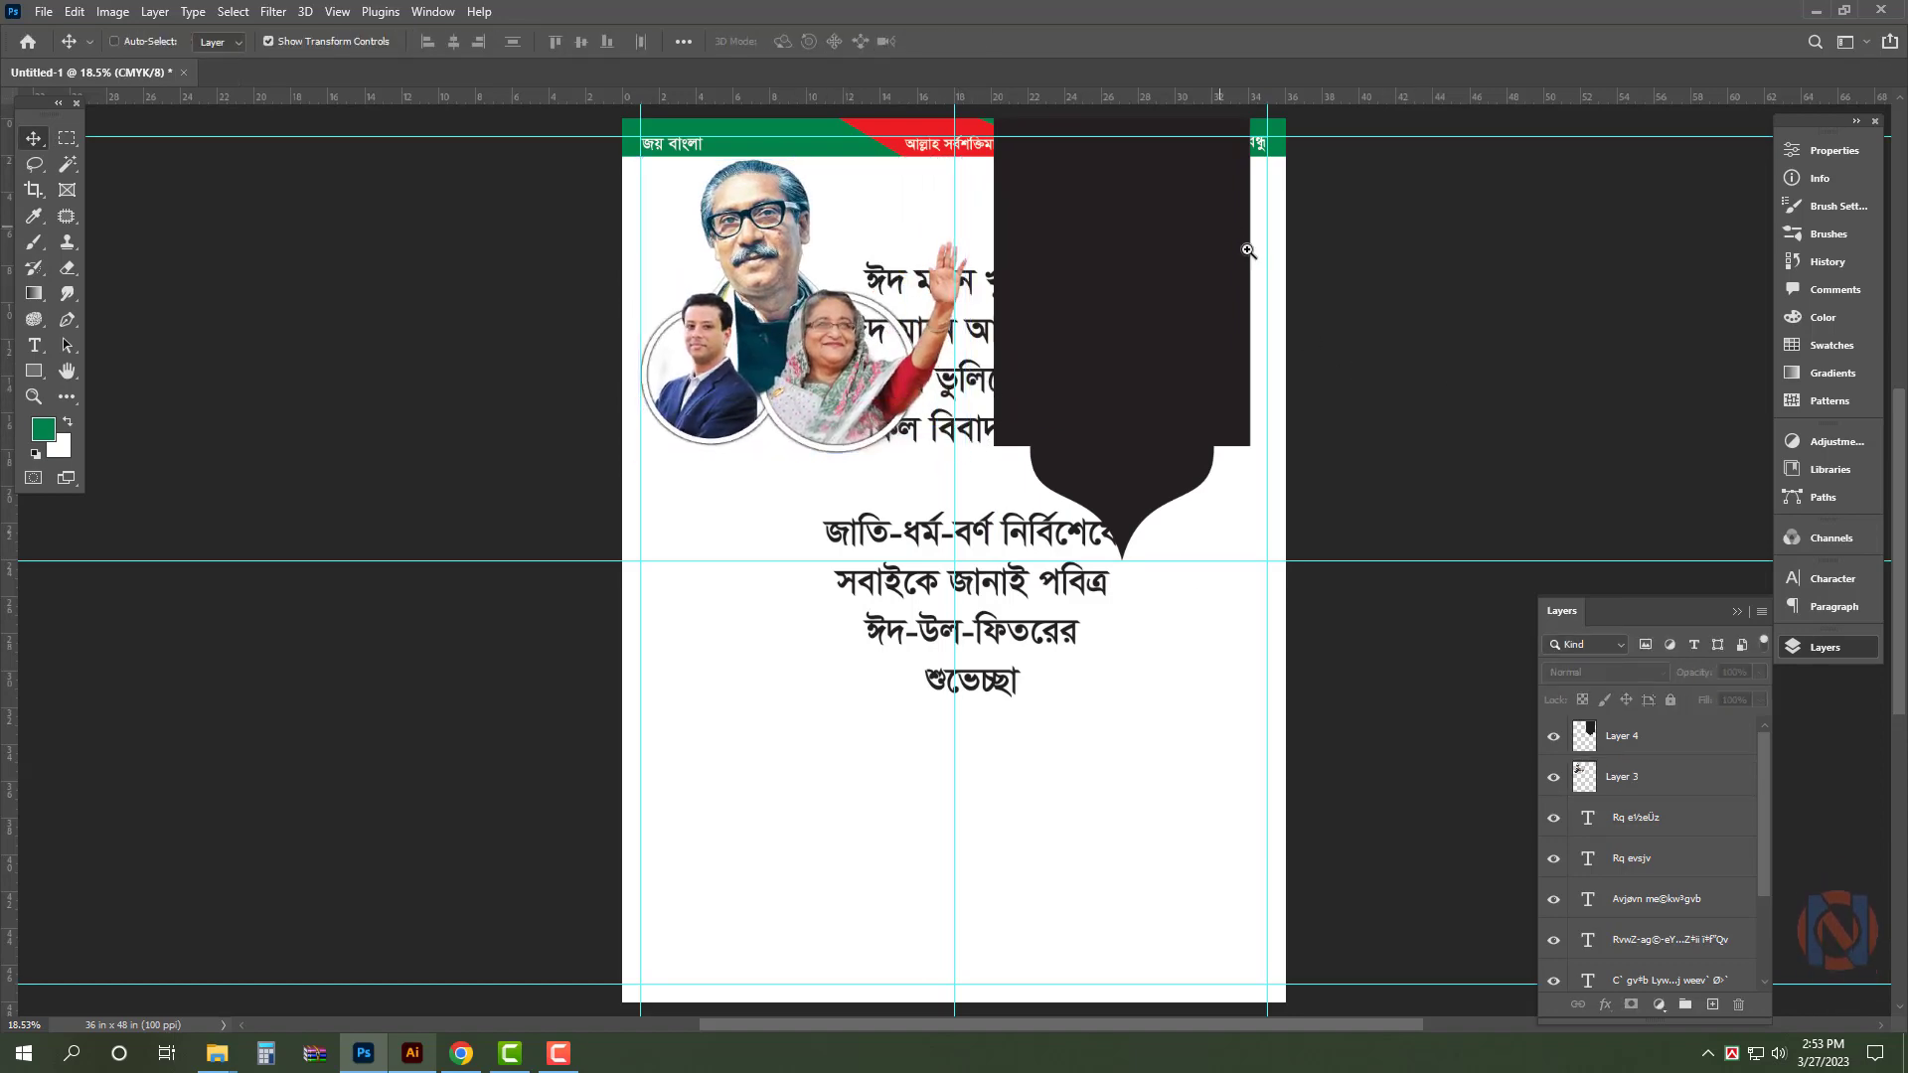
- Send the black banner shape's layer down to just above the white background layer, behind the header strip
{"action": "left_click_drag", "start_coordinate": [1221, 207], "coordinate": [1286, 284]}
{"action": "left_click_drag", "start_coordinate": [1201, 261], "coordinate": [1139, 399]}
{"action": "left_click", "coordinate": [1111, 343]}
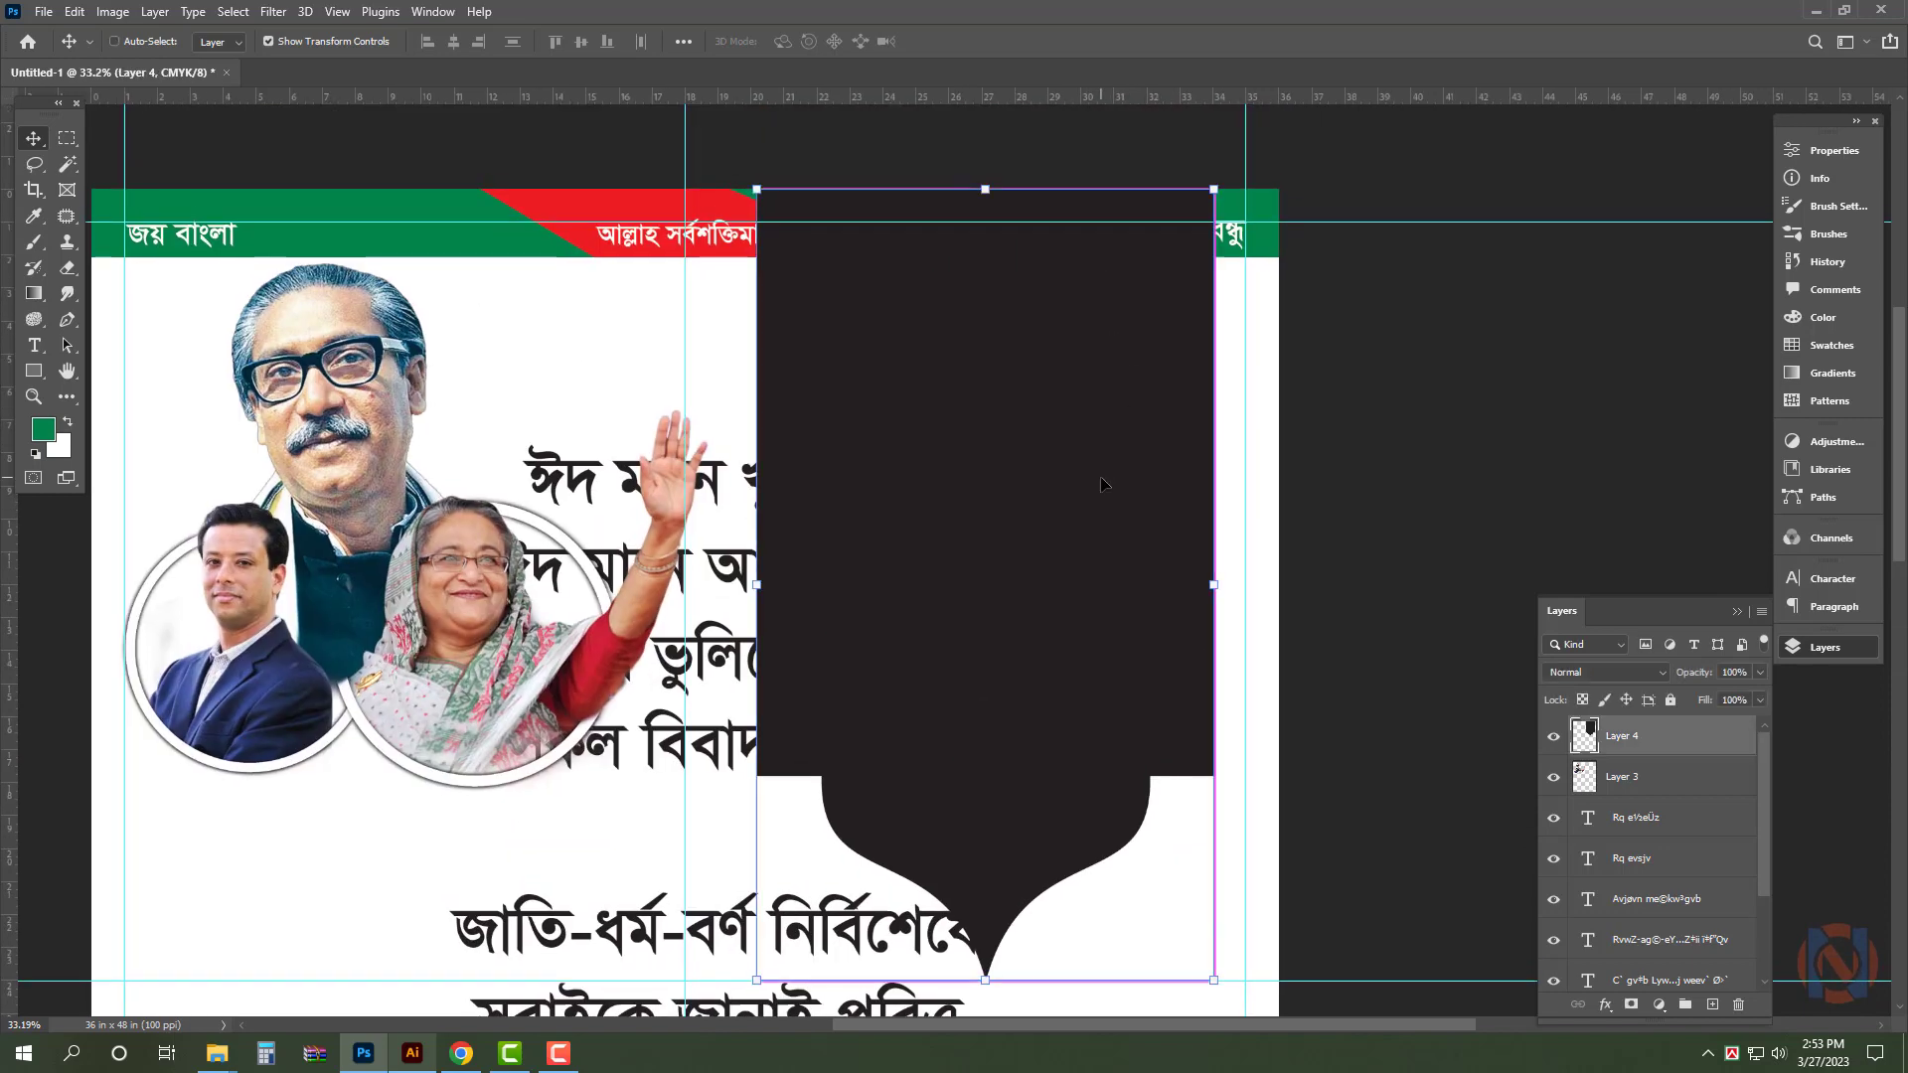
{"action": "key", "text": "ctrl+shift+bracketleft"}
{"action": "key", "text": "ctrl+bracketright"}
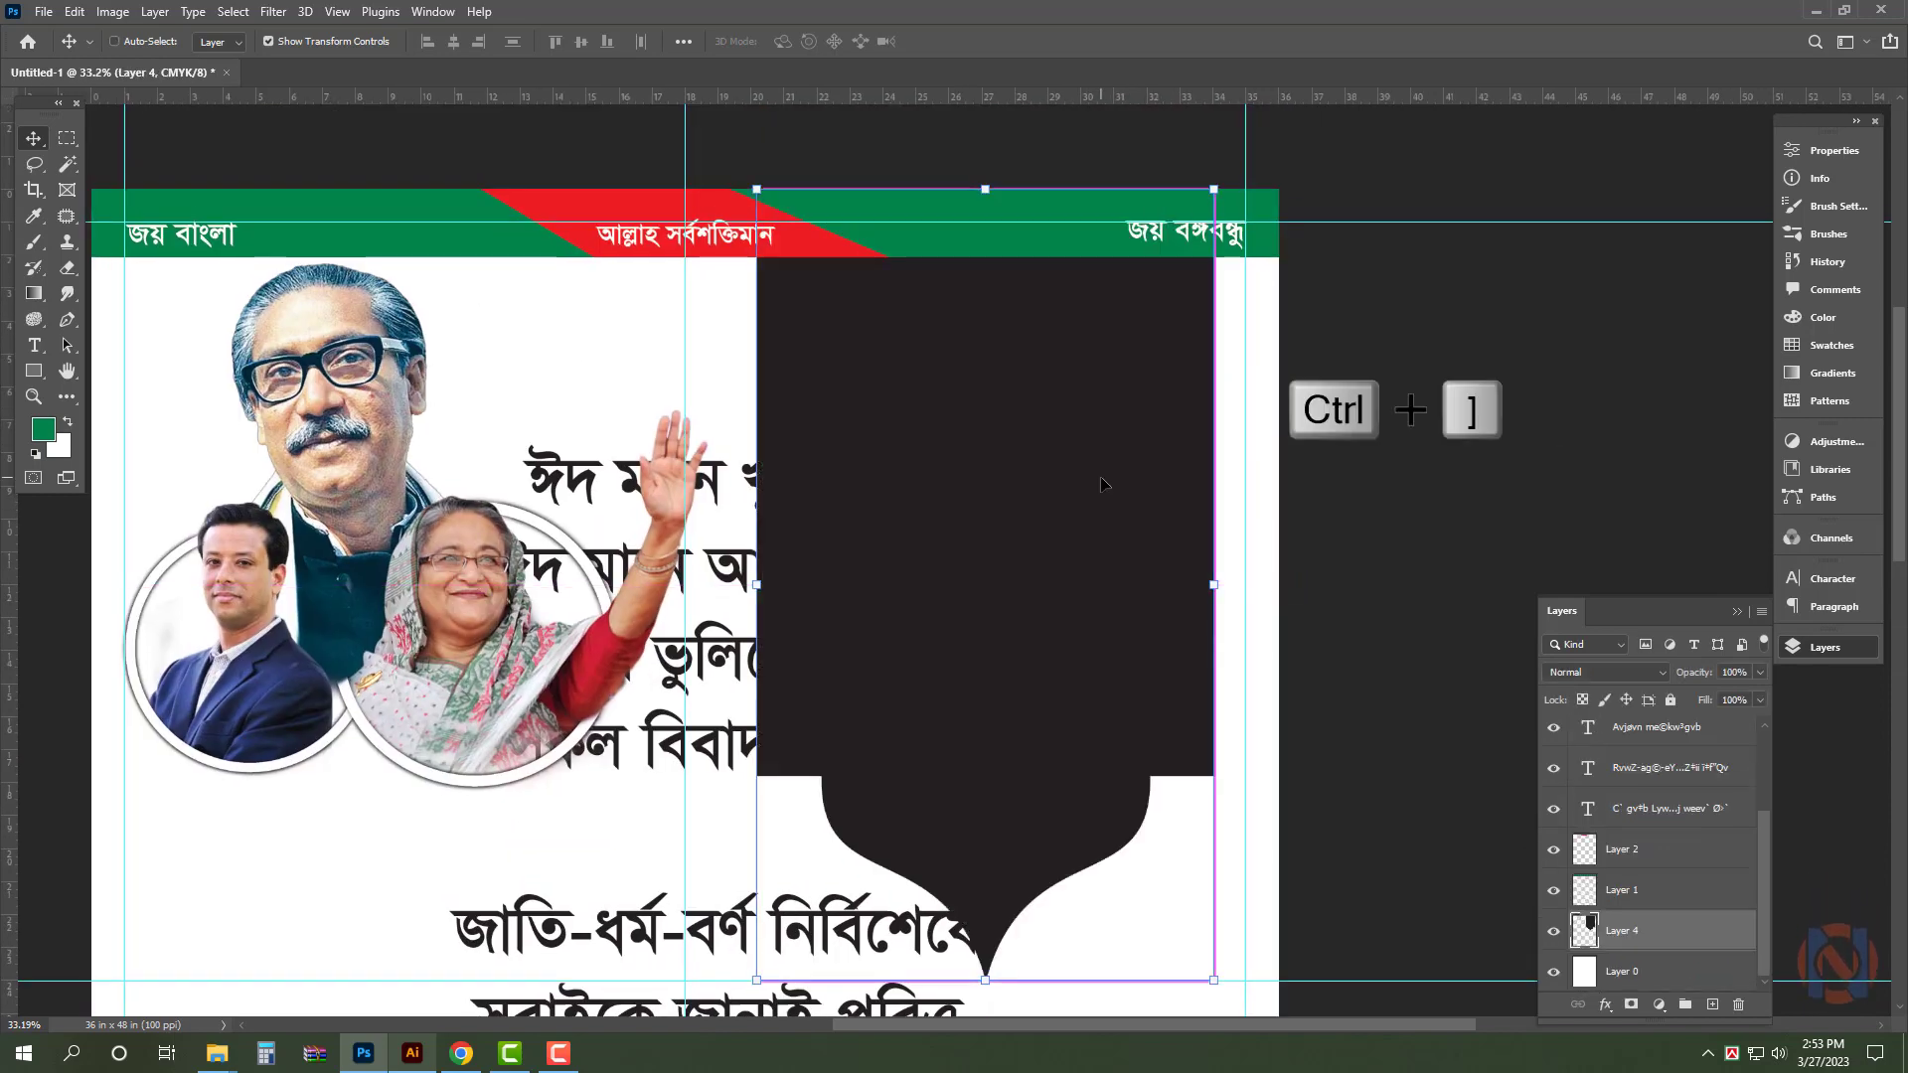
- Apply a Gradient Overlay with the Pink_17 preset to the black banner shape
{"action": "left_click", "coordinate": [1610, 439]}
{"action": "left_click_drag", "start_coordinate": [1104, 436], "coordinate": [1073, 437]}
{"action": "left_click_drag", "start_coordinate": [1113, 473], "coordinate": [1050, 482]}
{"action": "left_click", "coordinate": [1012, 359], "text": "ctrl"}
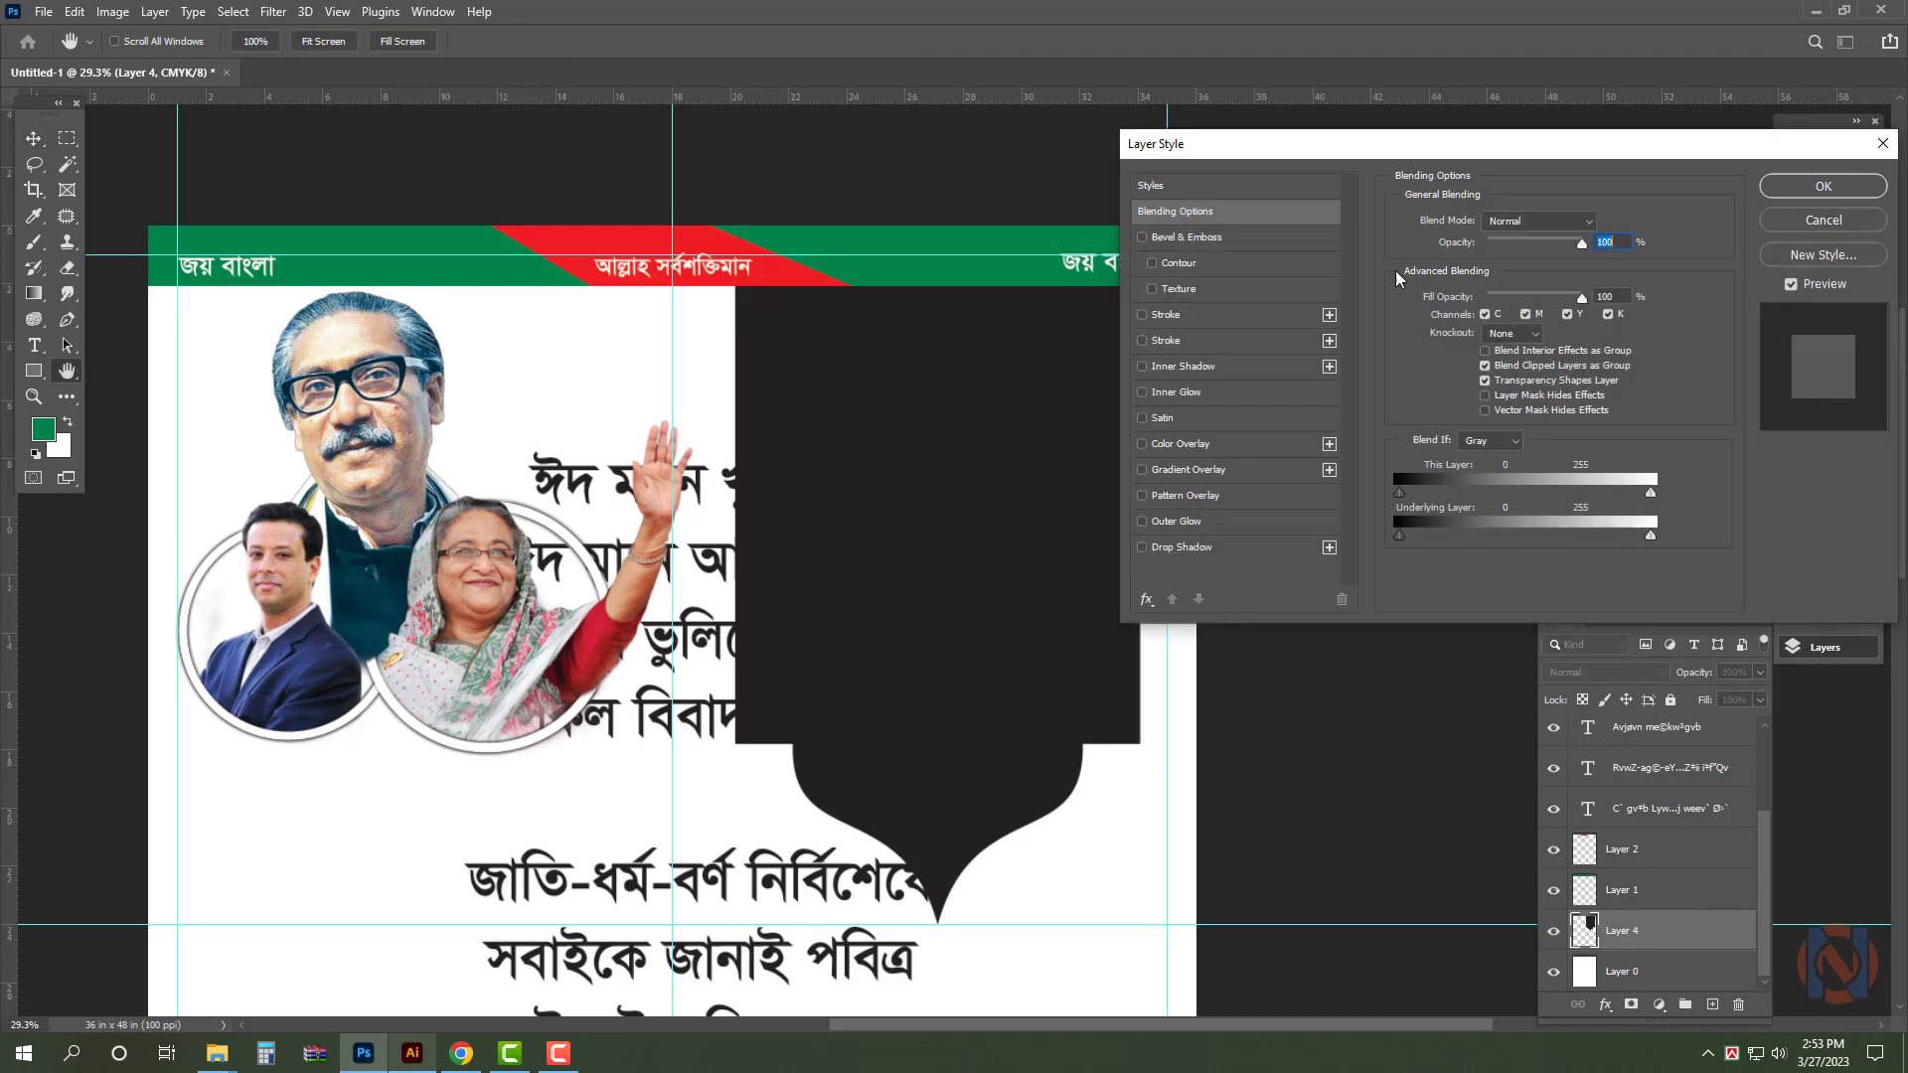
{"action": "left_click", "coordinate": [1248, 473]}
{"action": "left_click", "coordinate": [1521, 266]}
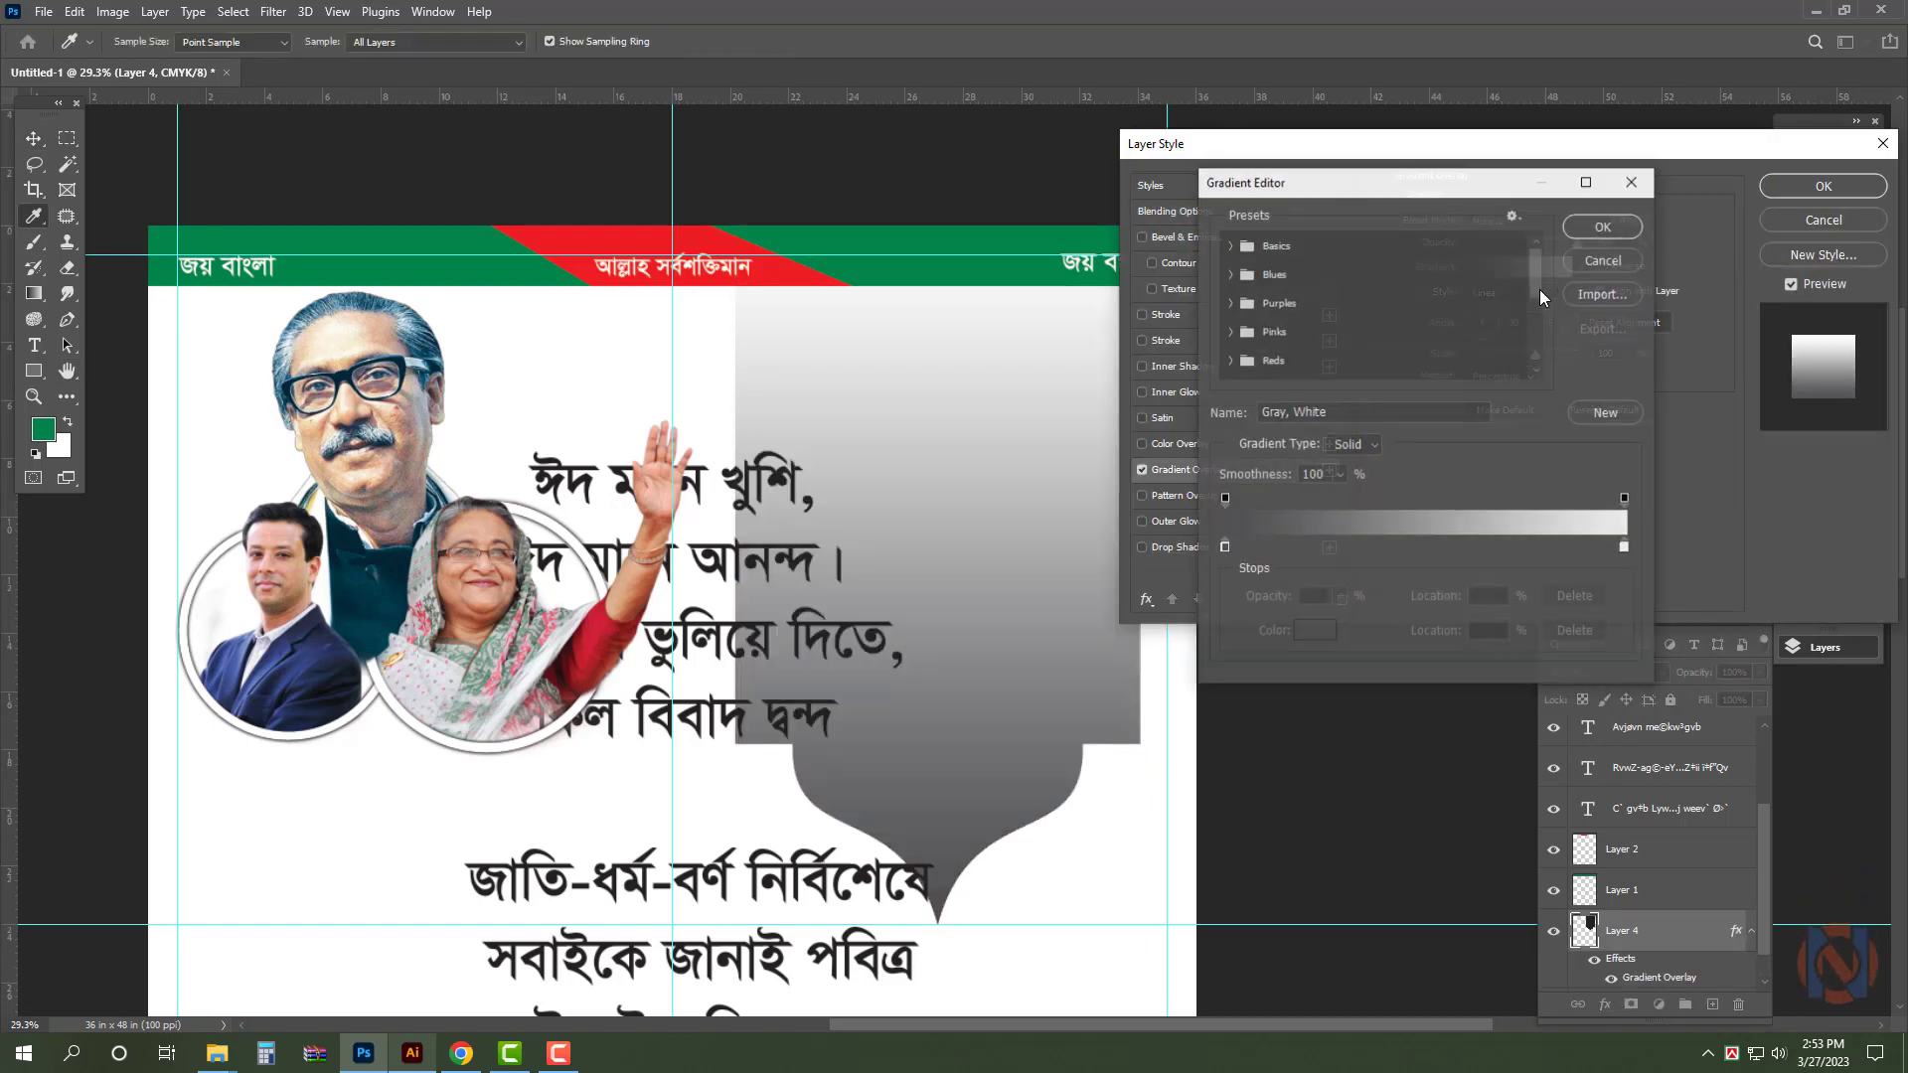
{"action": "left_click", "coordinate": [1233, 332]}
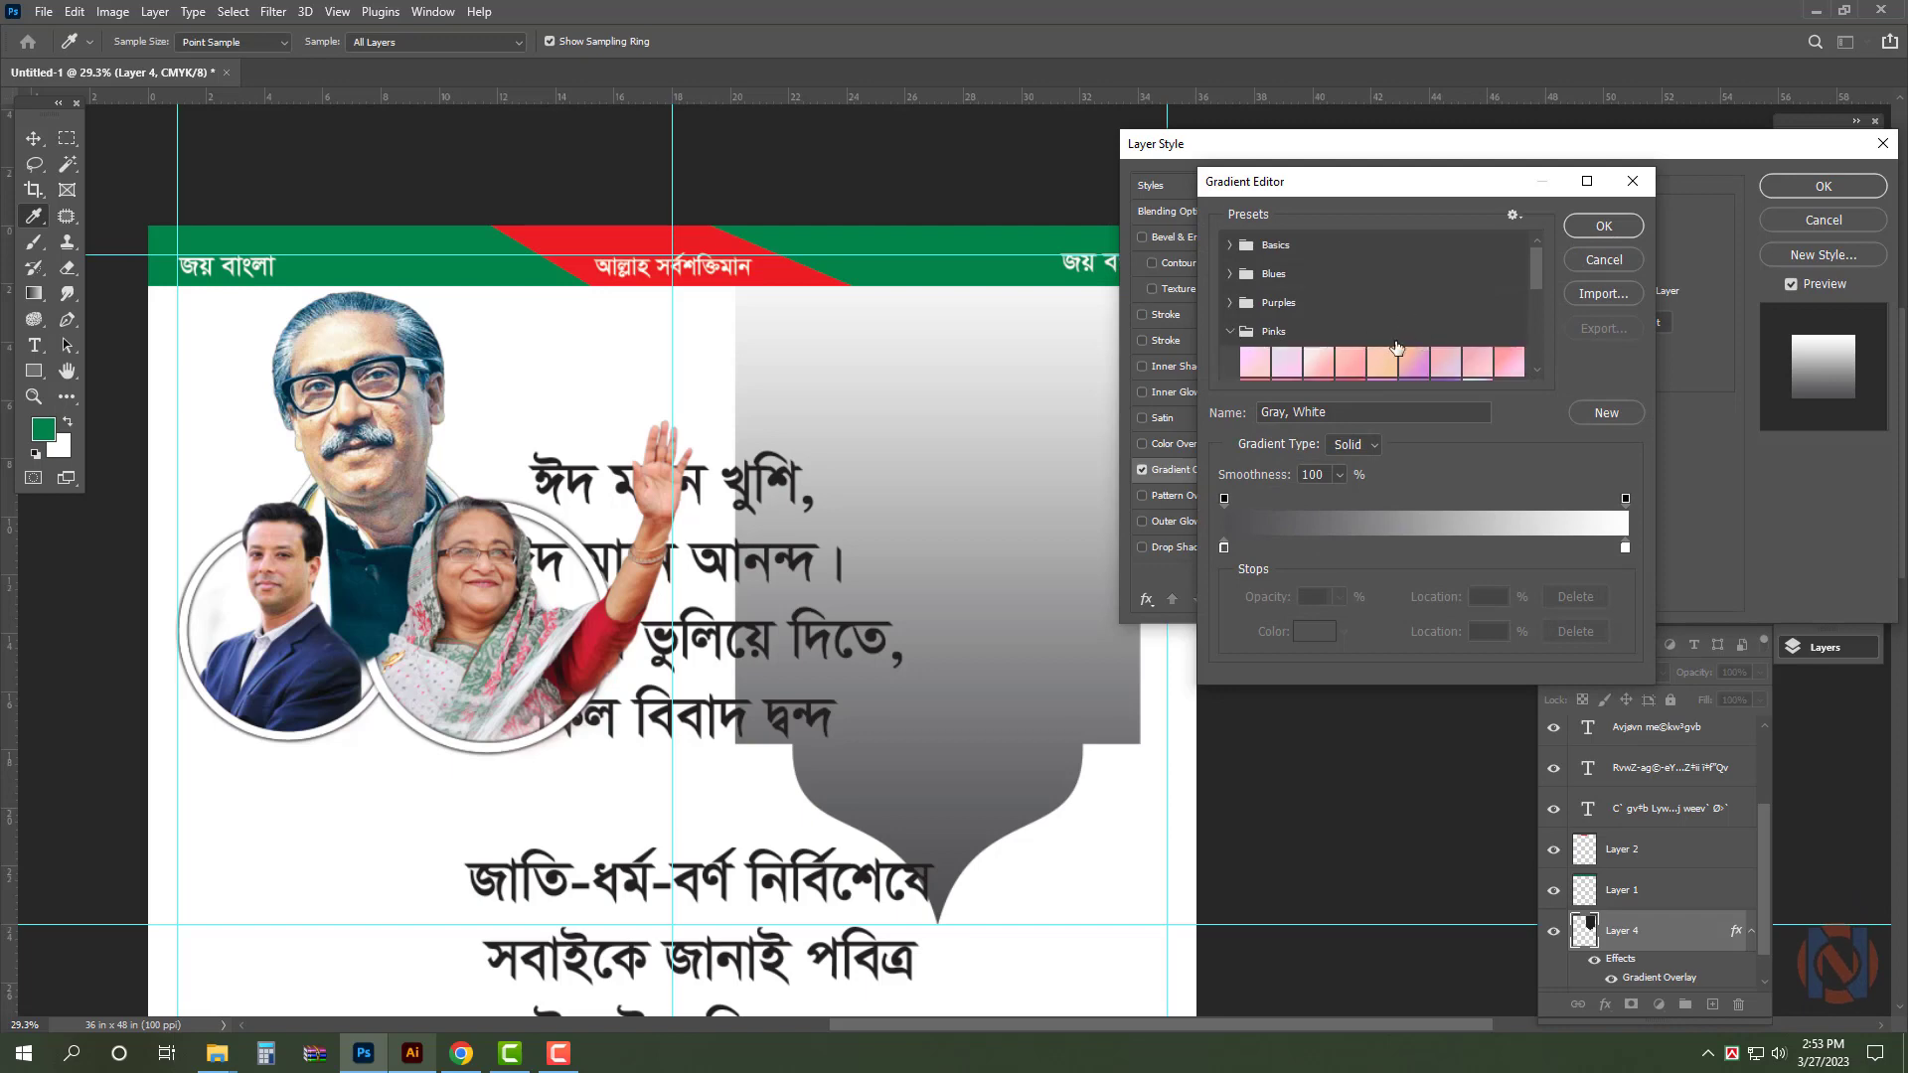
{"action": "scroll", "coordinate": [1397, 348], "scroll_direction": "down", "scroll_amount": 1}
{"action": "left_click", "coordinate": [1475, 364]}
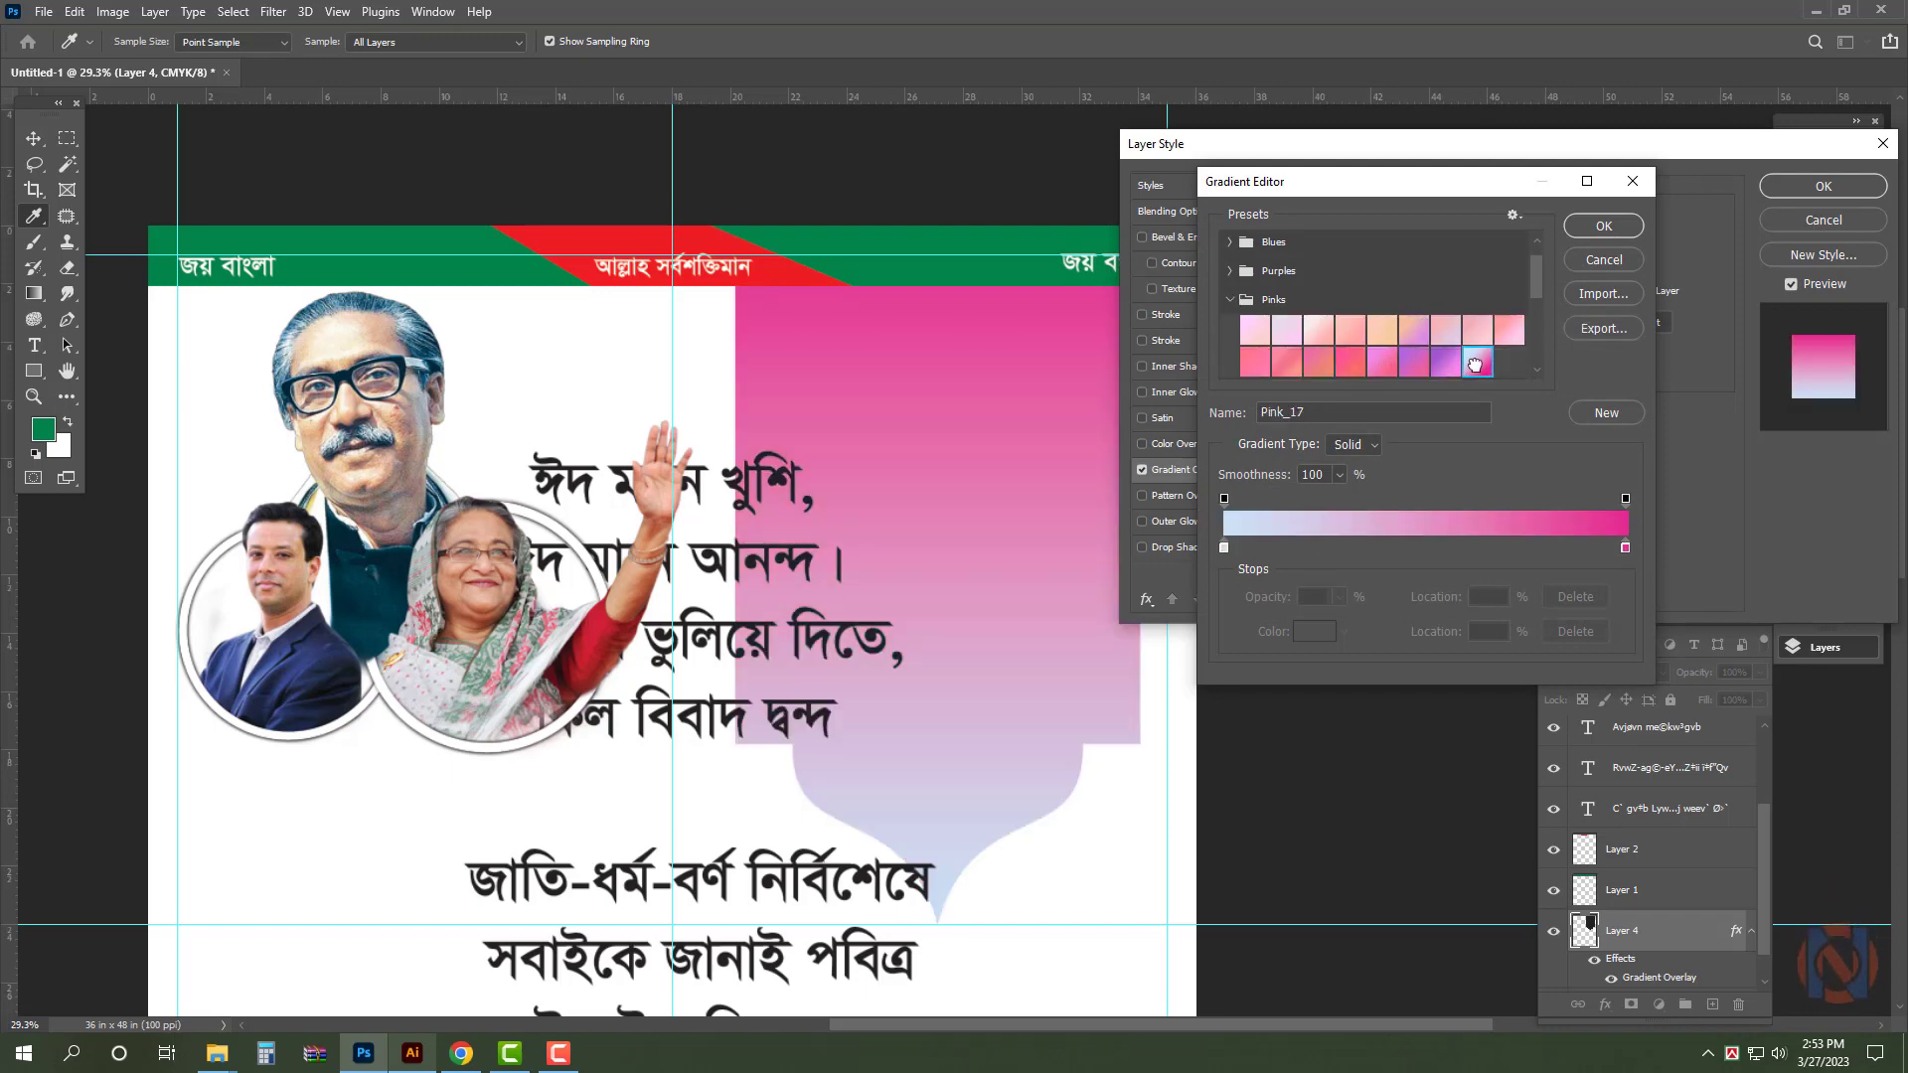
{"action": "left_click", "coordinate": [1604, 226]}
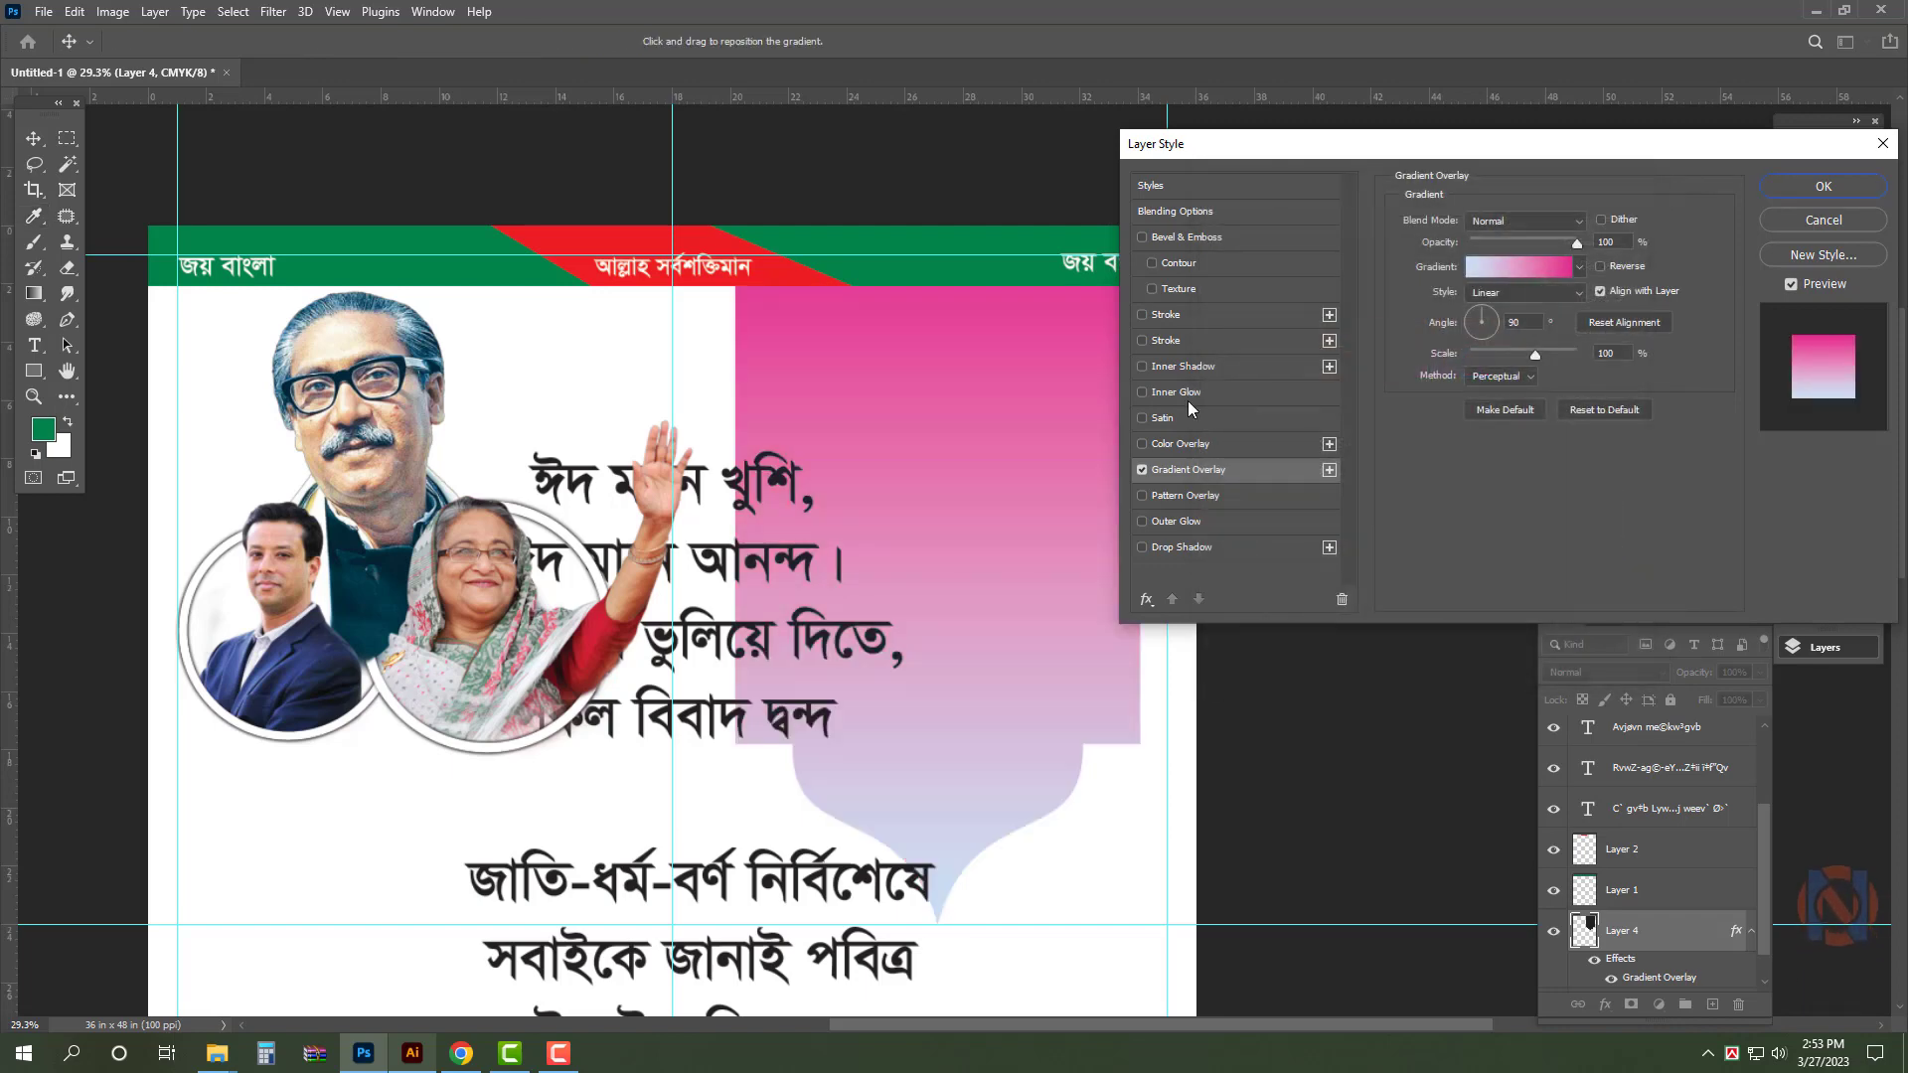
{"action": "left_click", "coordinate": [1825, 186]}
- Duplicate the pink gradient banner and scale the copy slightly smaller about its center
{"action": "left_click_drag", "start_coordinate": [1025, 487], "coordinate": [1023, 448]}
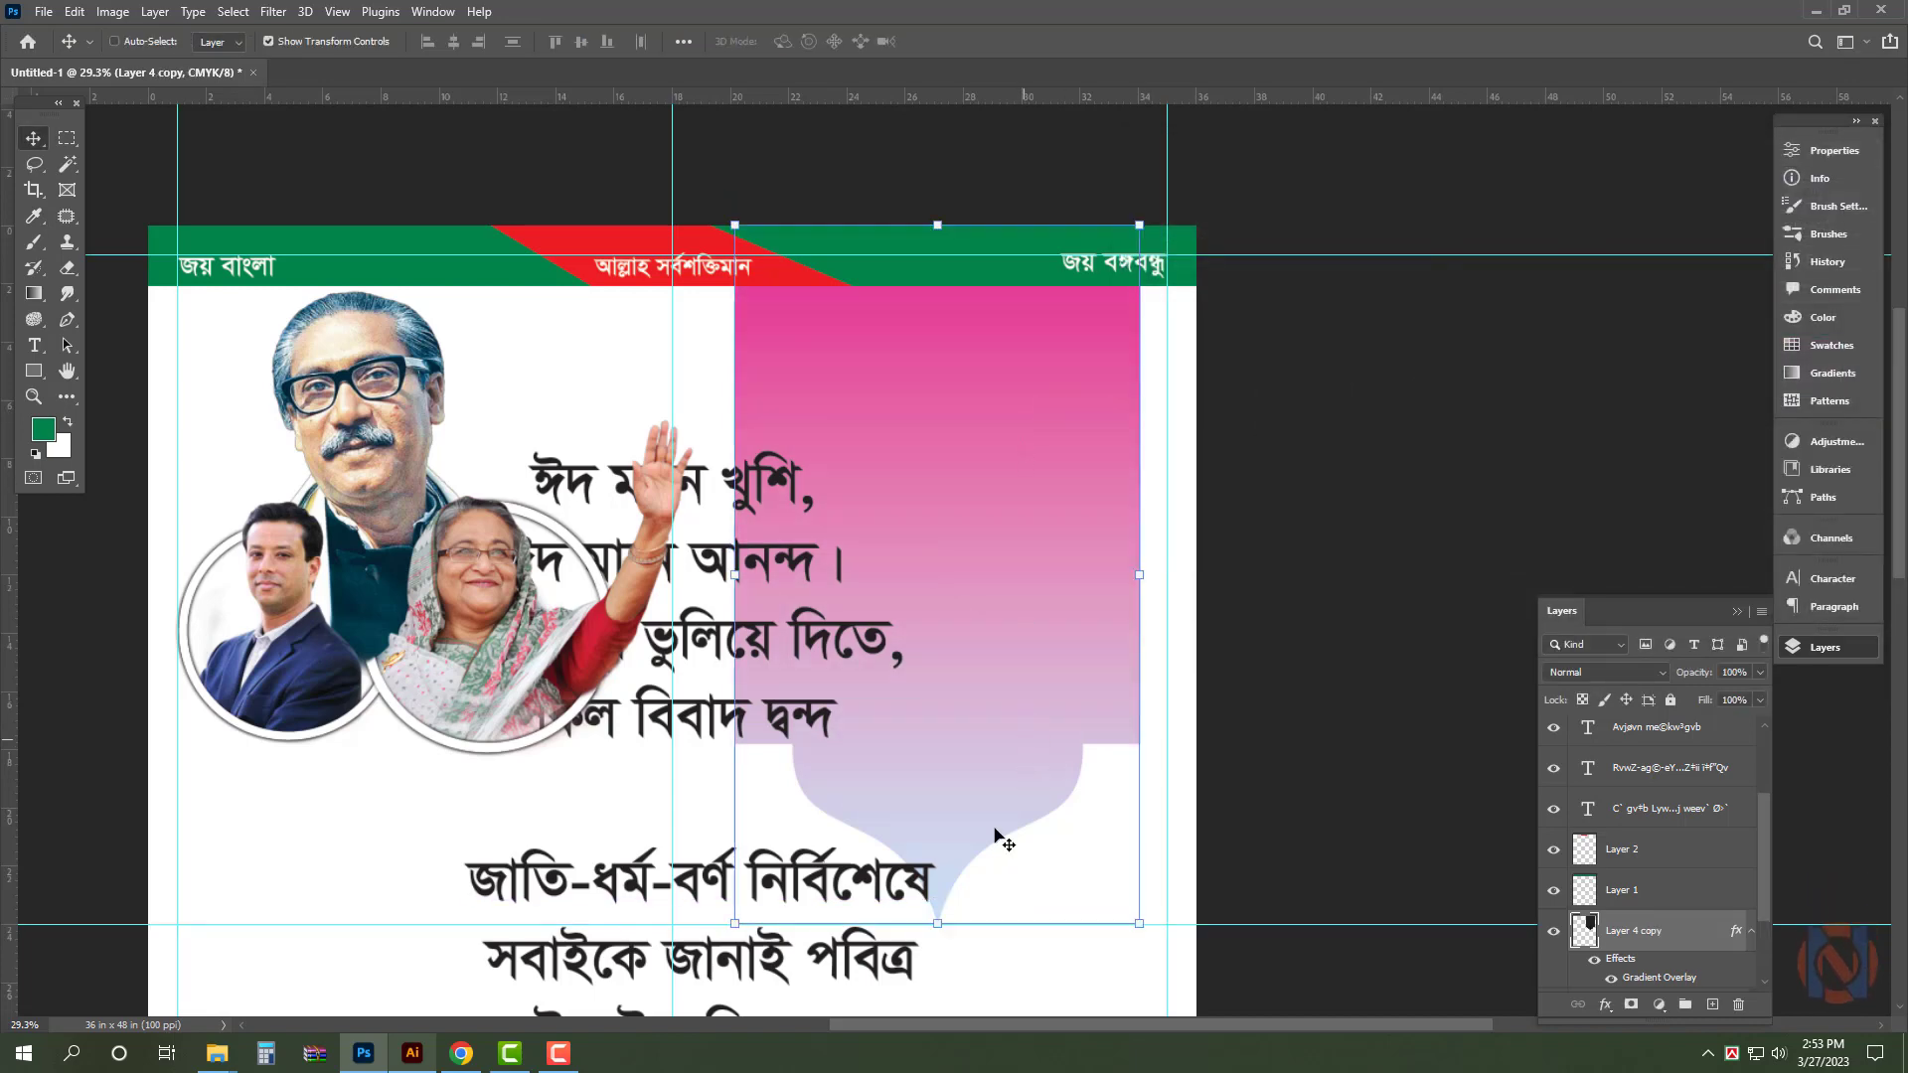
{"action": "key", "text": "ctrl+t"}
{"action": "left_click_drag", "start_coordinate": [937, 923], "coordinate": [942, 886]}
{"action": "key", "text": "Return"}
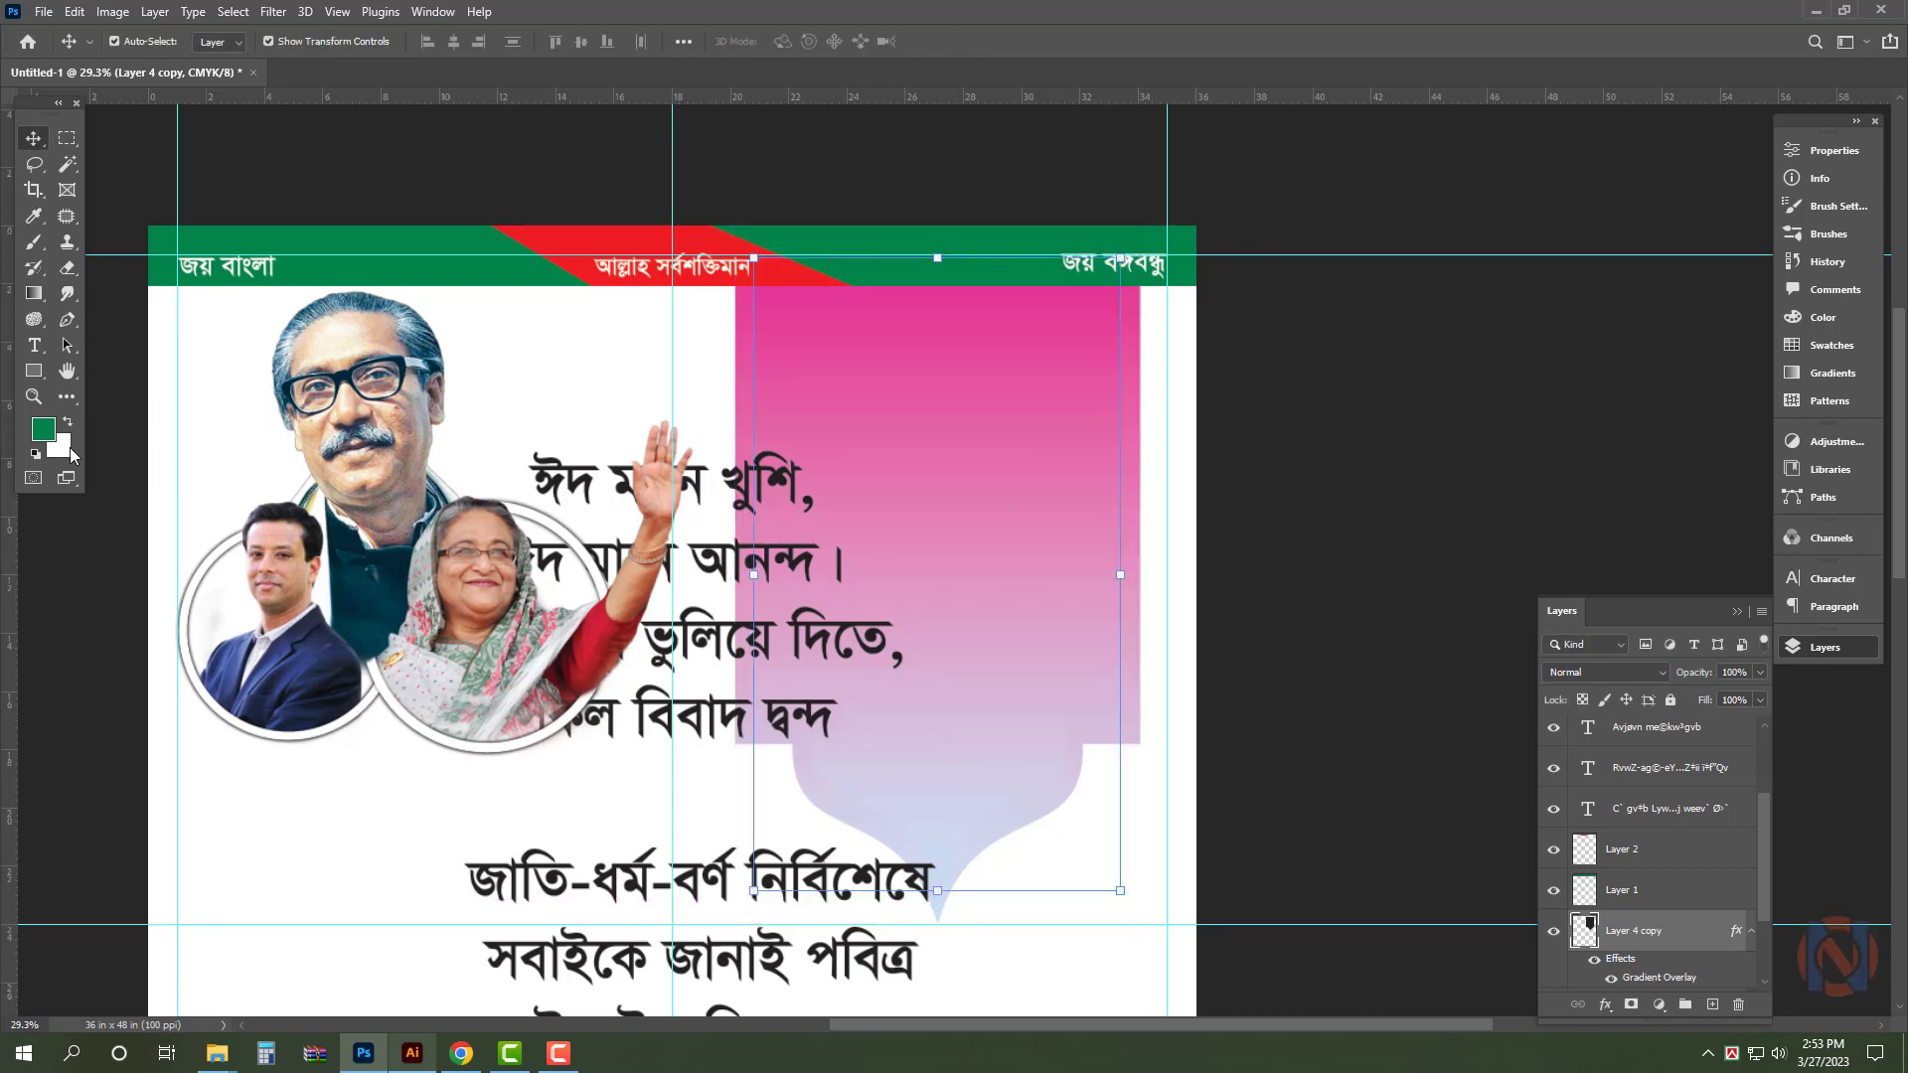
- Clear the layer style from the smaller banner copy and make its fill plain white
{"action": "right_click", "coordinate": [1675, 945]}
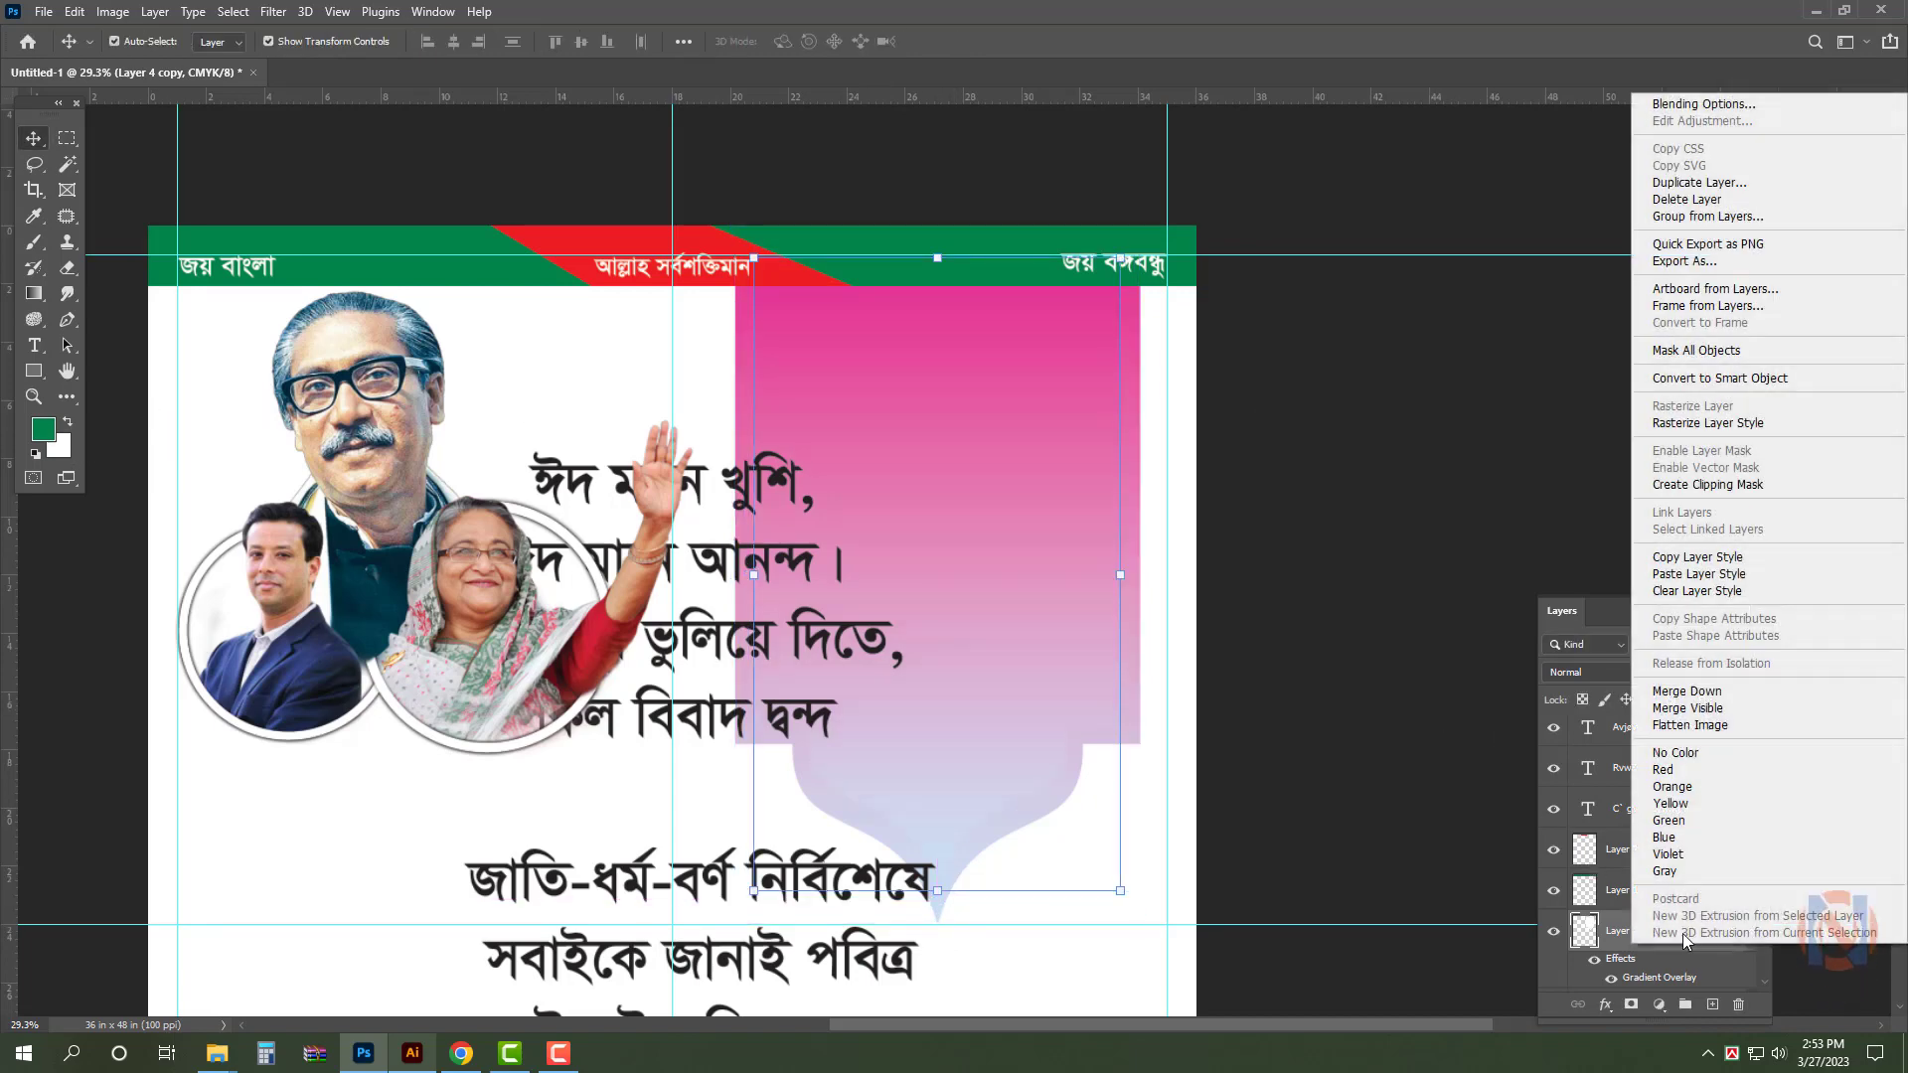
{"action": "left_click", "coordinate": [1720, 591]}
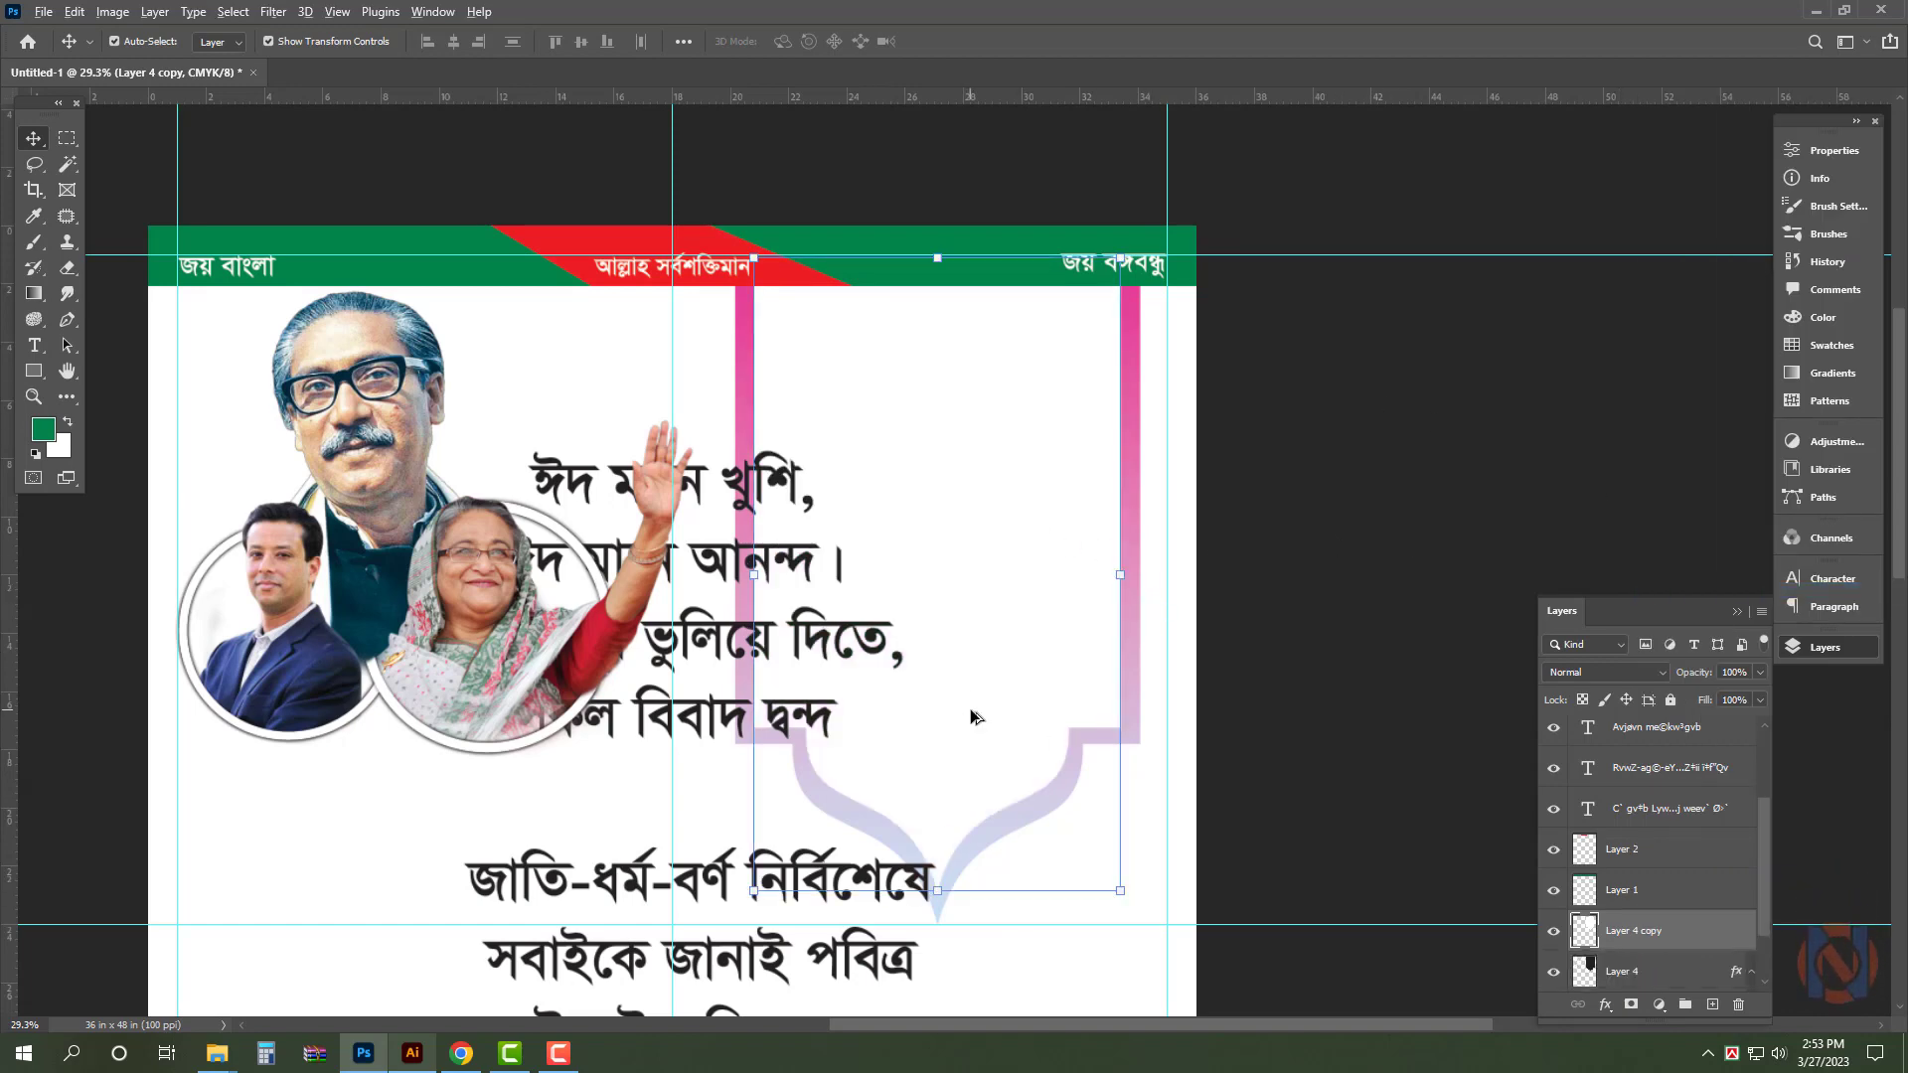
- Duplicate the white banner shape and scale the copy slightly smaller about its center
{"action": "mouse_move", "coordinate": [974, 716]}
{"action": "left_mouse_down", "text": "alt"}
{"action": "mouse_move", "coordinate": [984, 651]}
{"action": "mouse_move", "coordinate": [974, 714]}
{"action": "left_mouse_up", "text": "alt"}
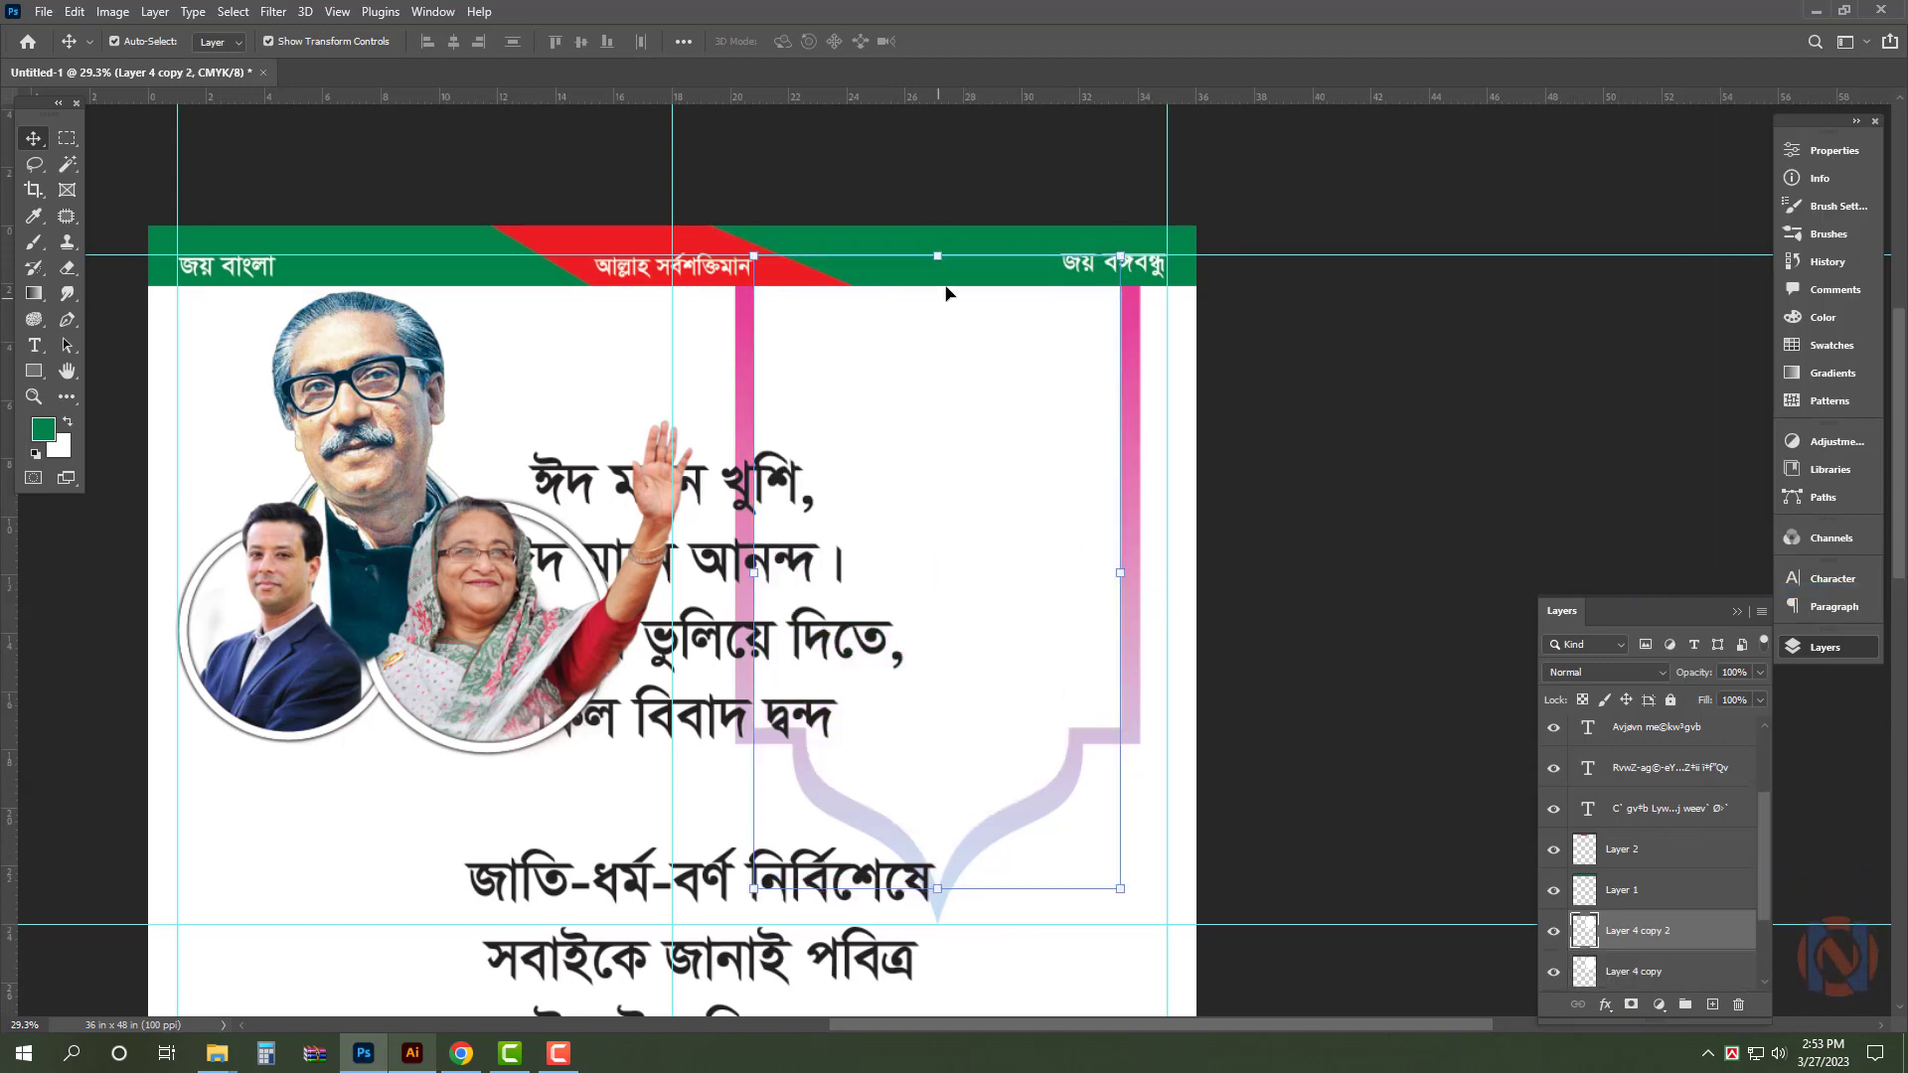
{"action": "left_click_drag", "start_coordinate": [941, 260], "coordinate": [940, 278]}
{"action": "key", "text": "Return"}
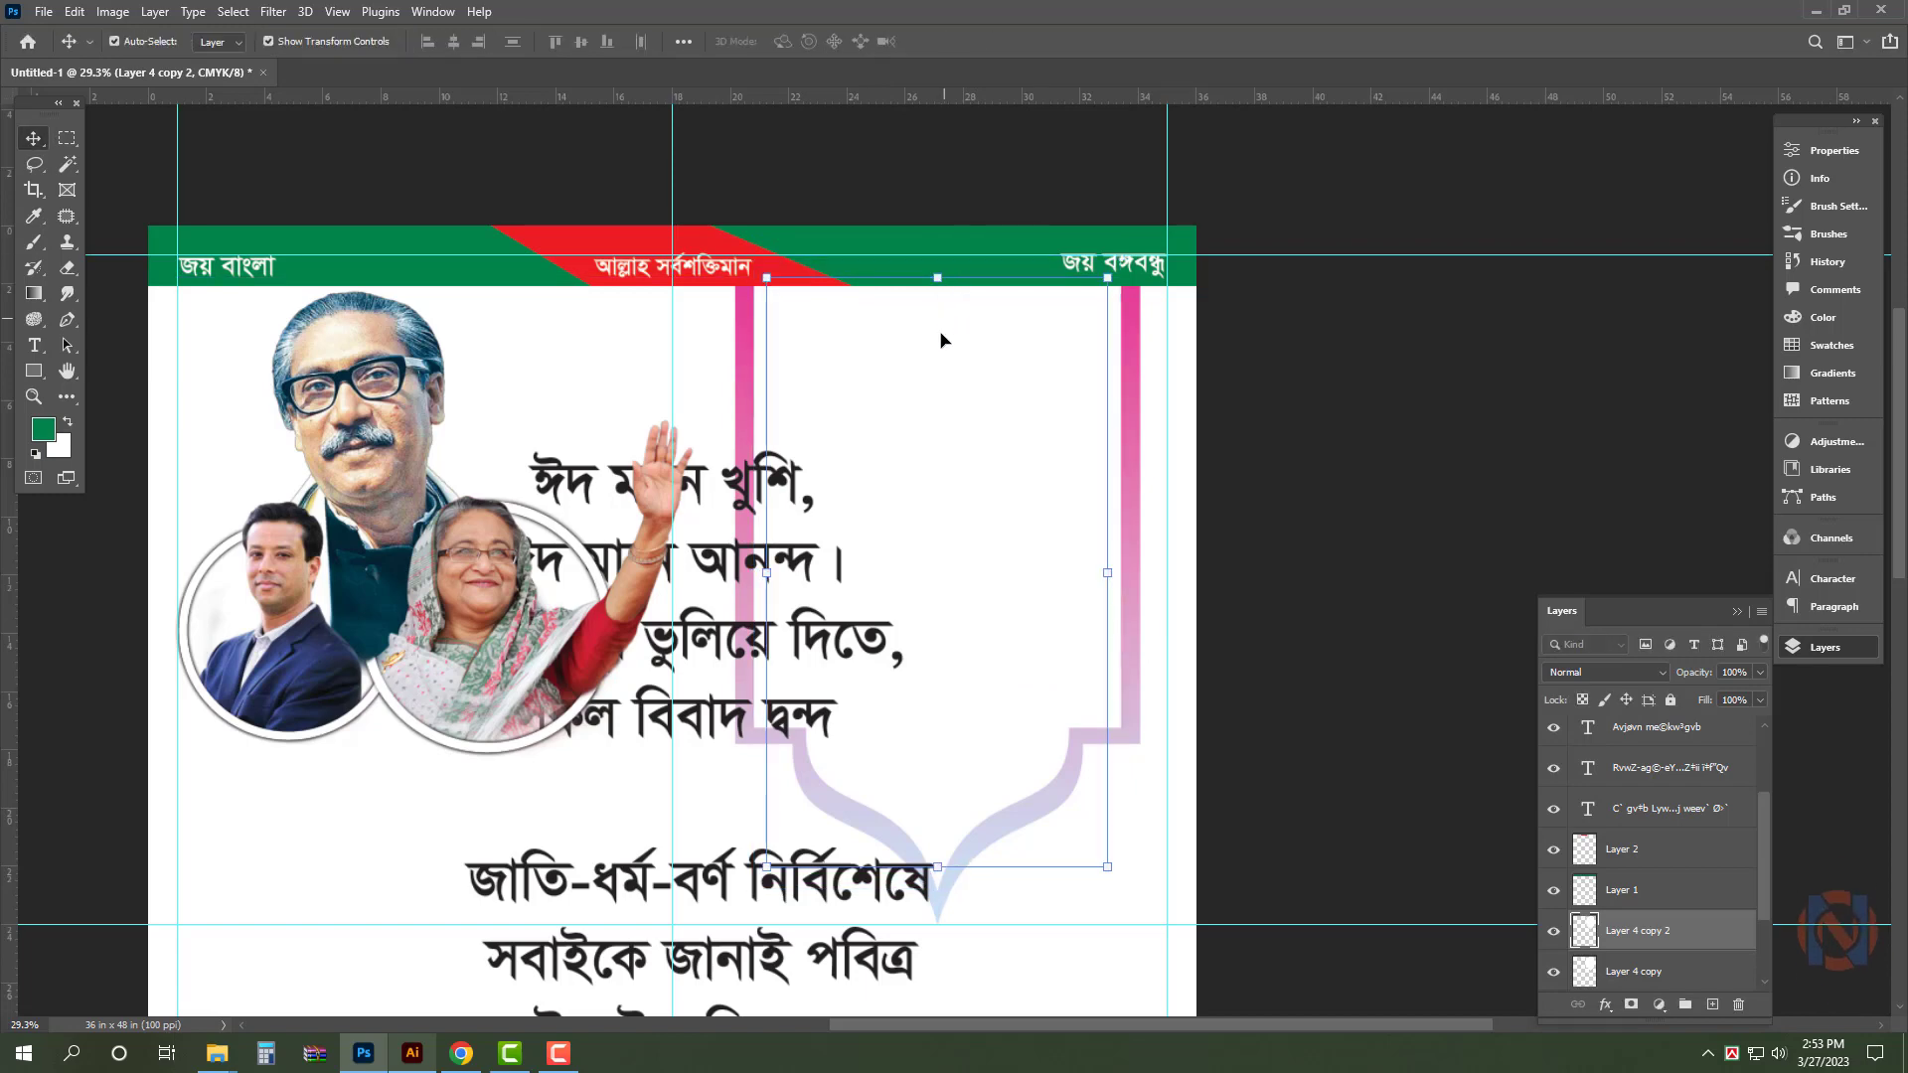
- Set the background color to pale yellow with Y 30% and fill the smallest banner copy with it
{"action": "left_click", "coordinate": [64, 449]}
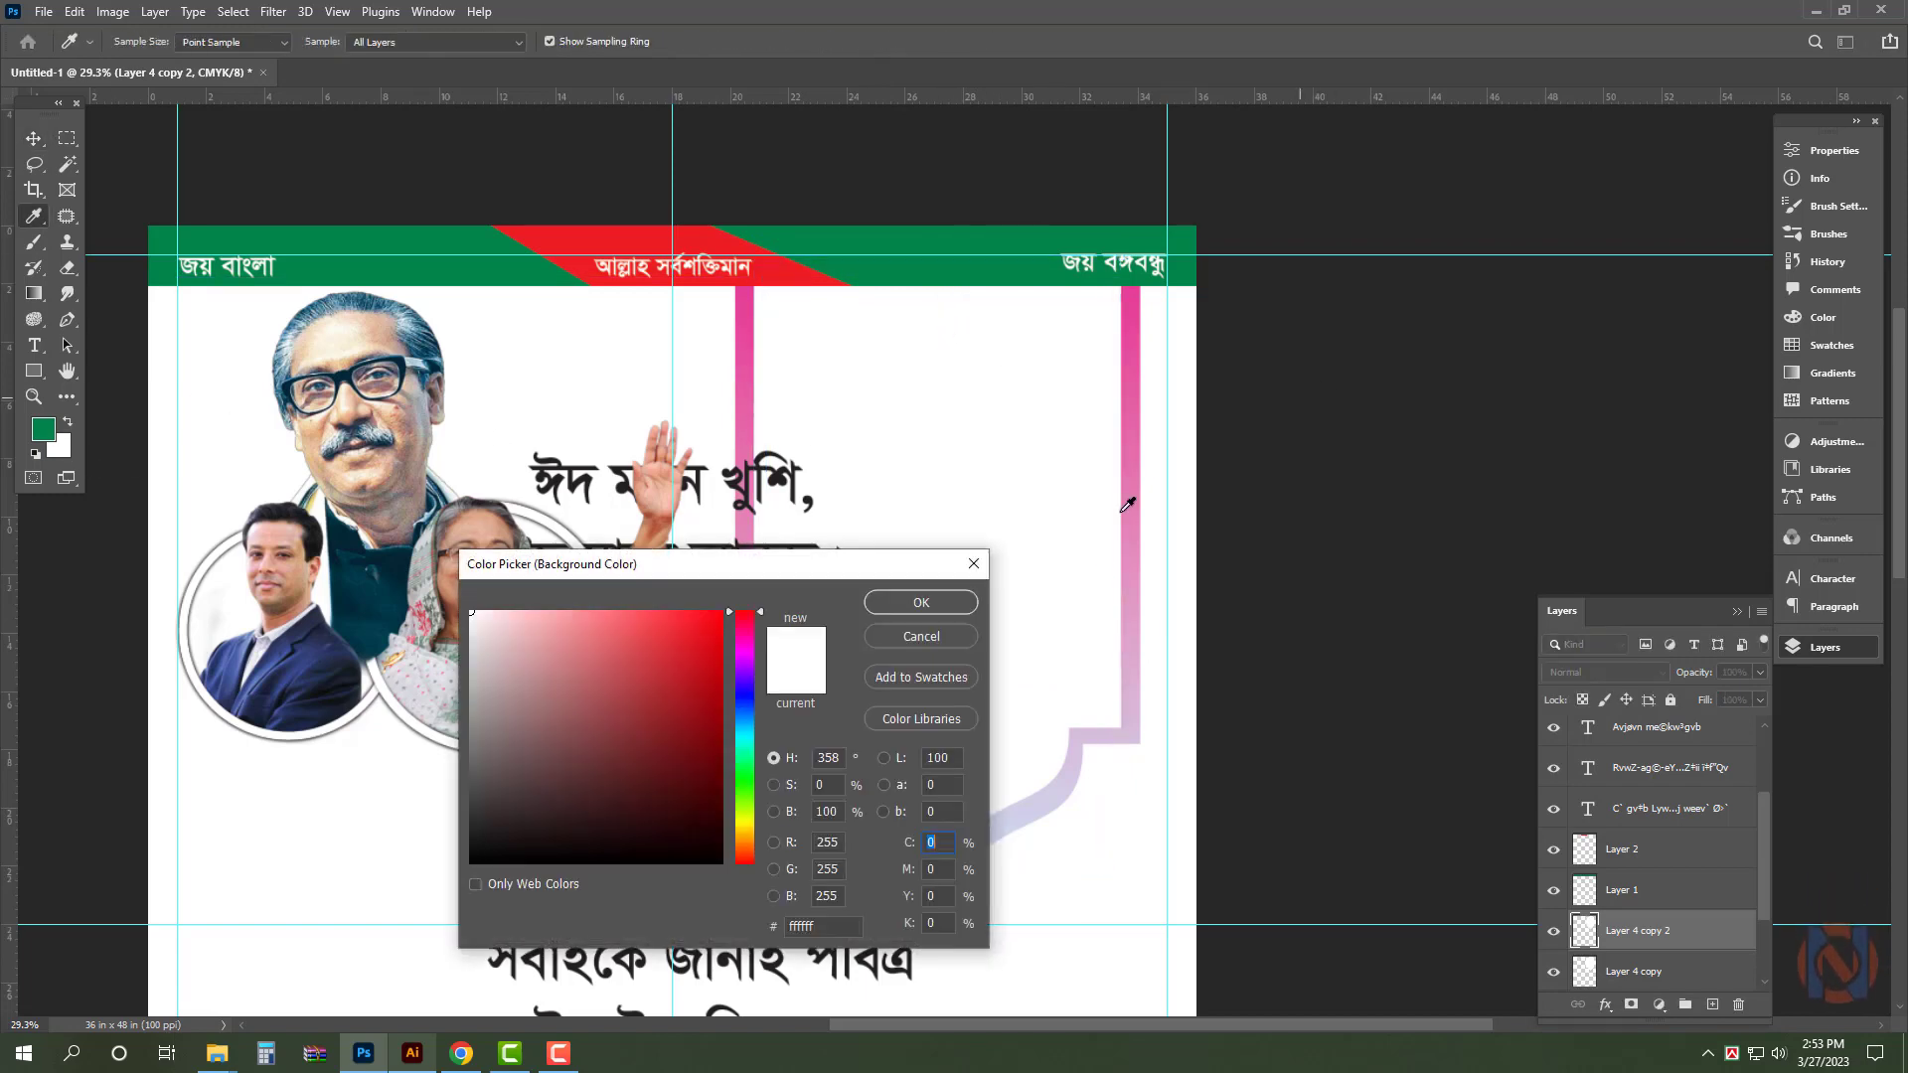
{"action": "key", "text": "Tab"}
{"action": "key", "text": "Tab"}
{"action": "type", "text": "30"}
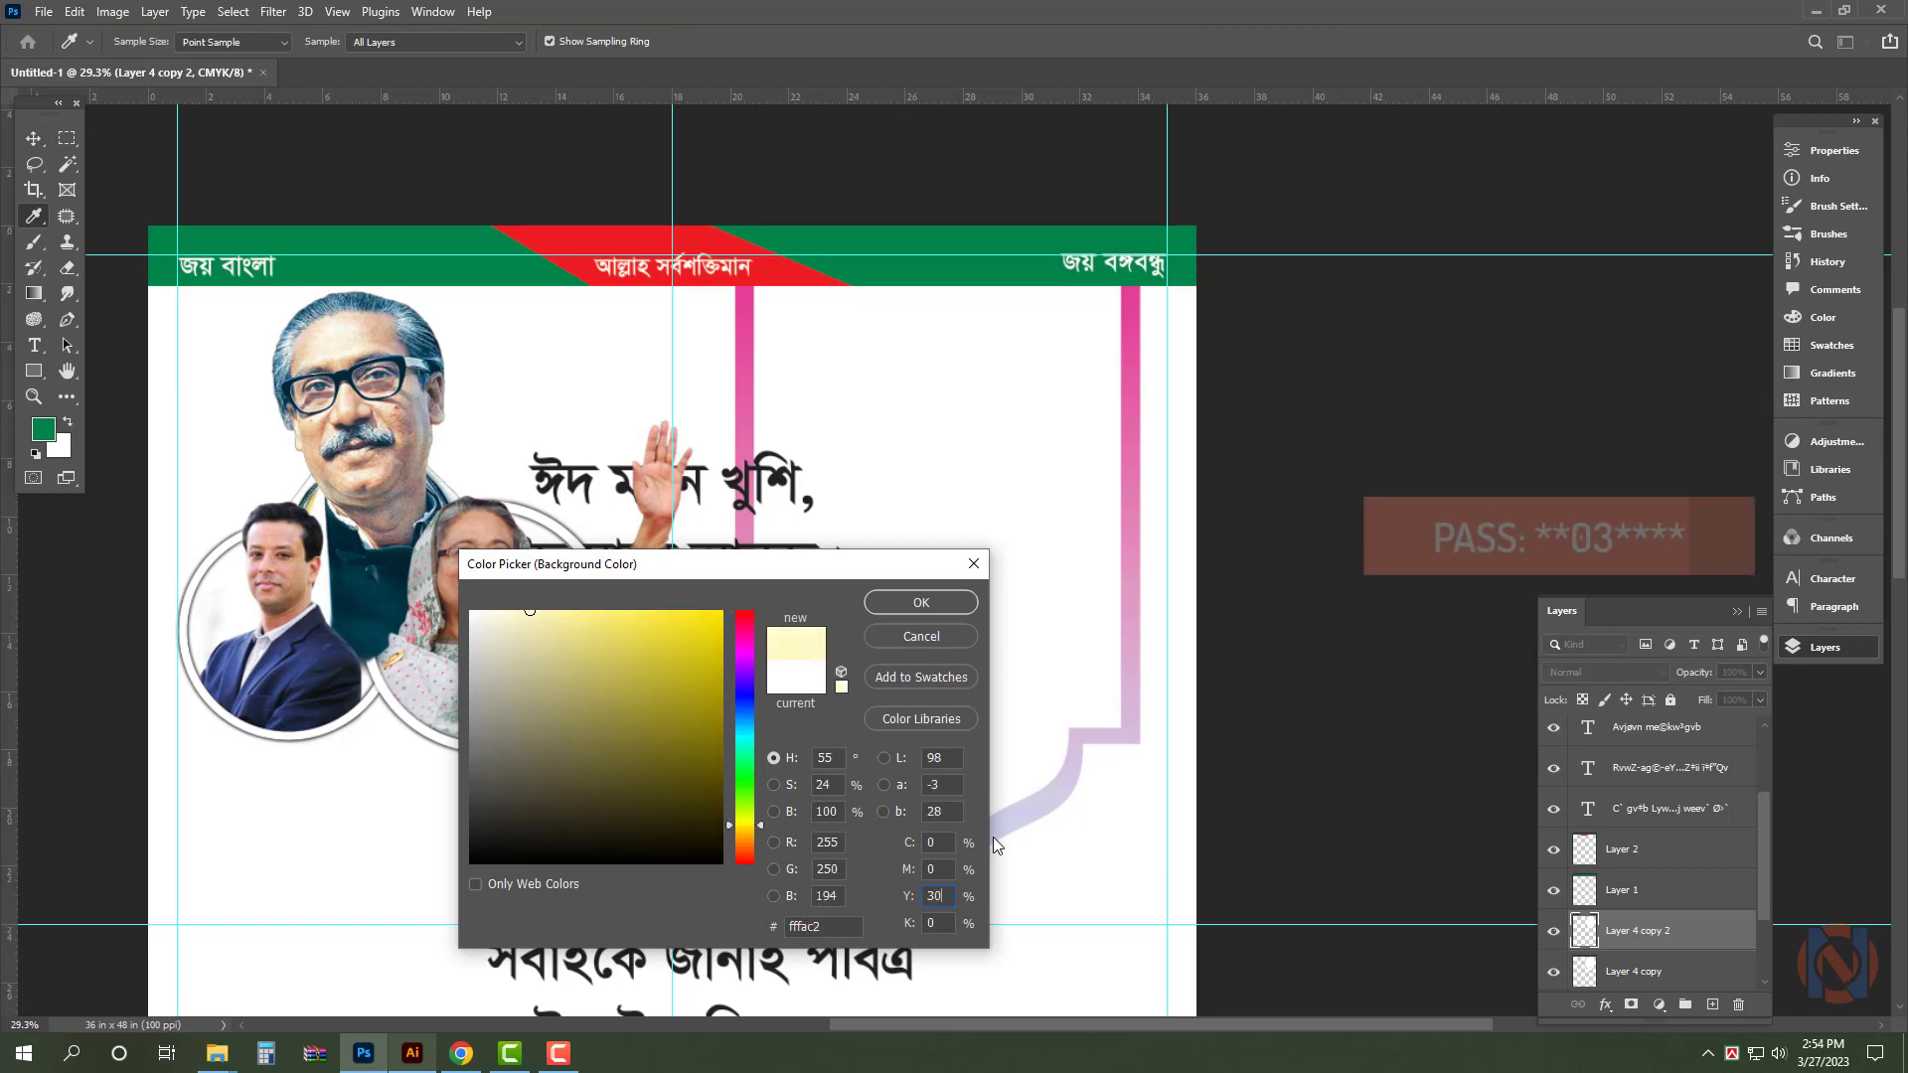
{"action": "key", "text": "Return"}
{"action": "key", "text": "ctrl+shift+BackSpace"}
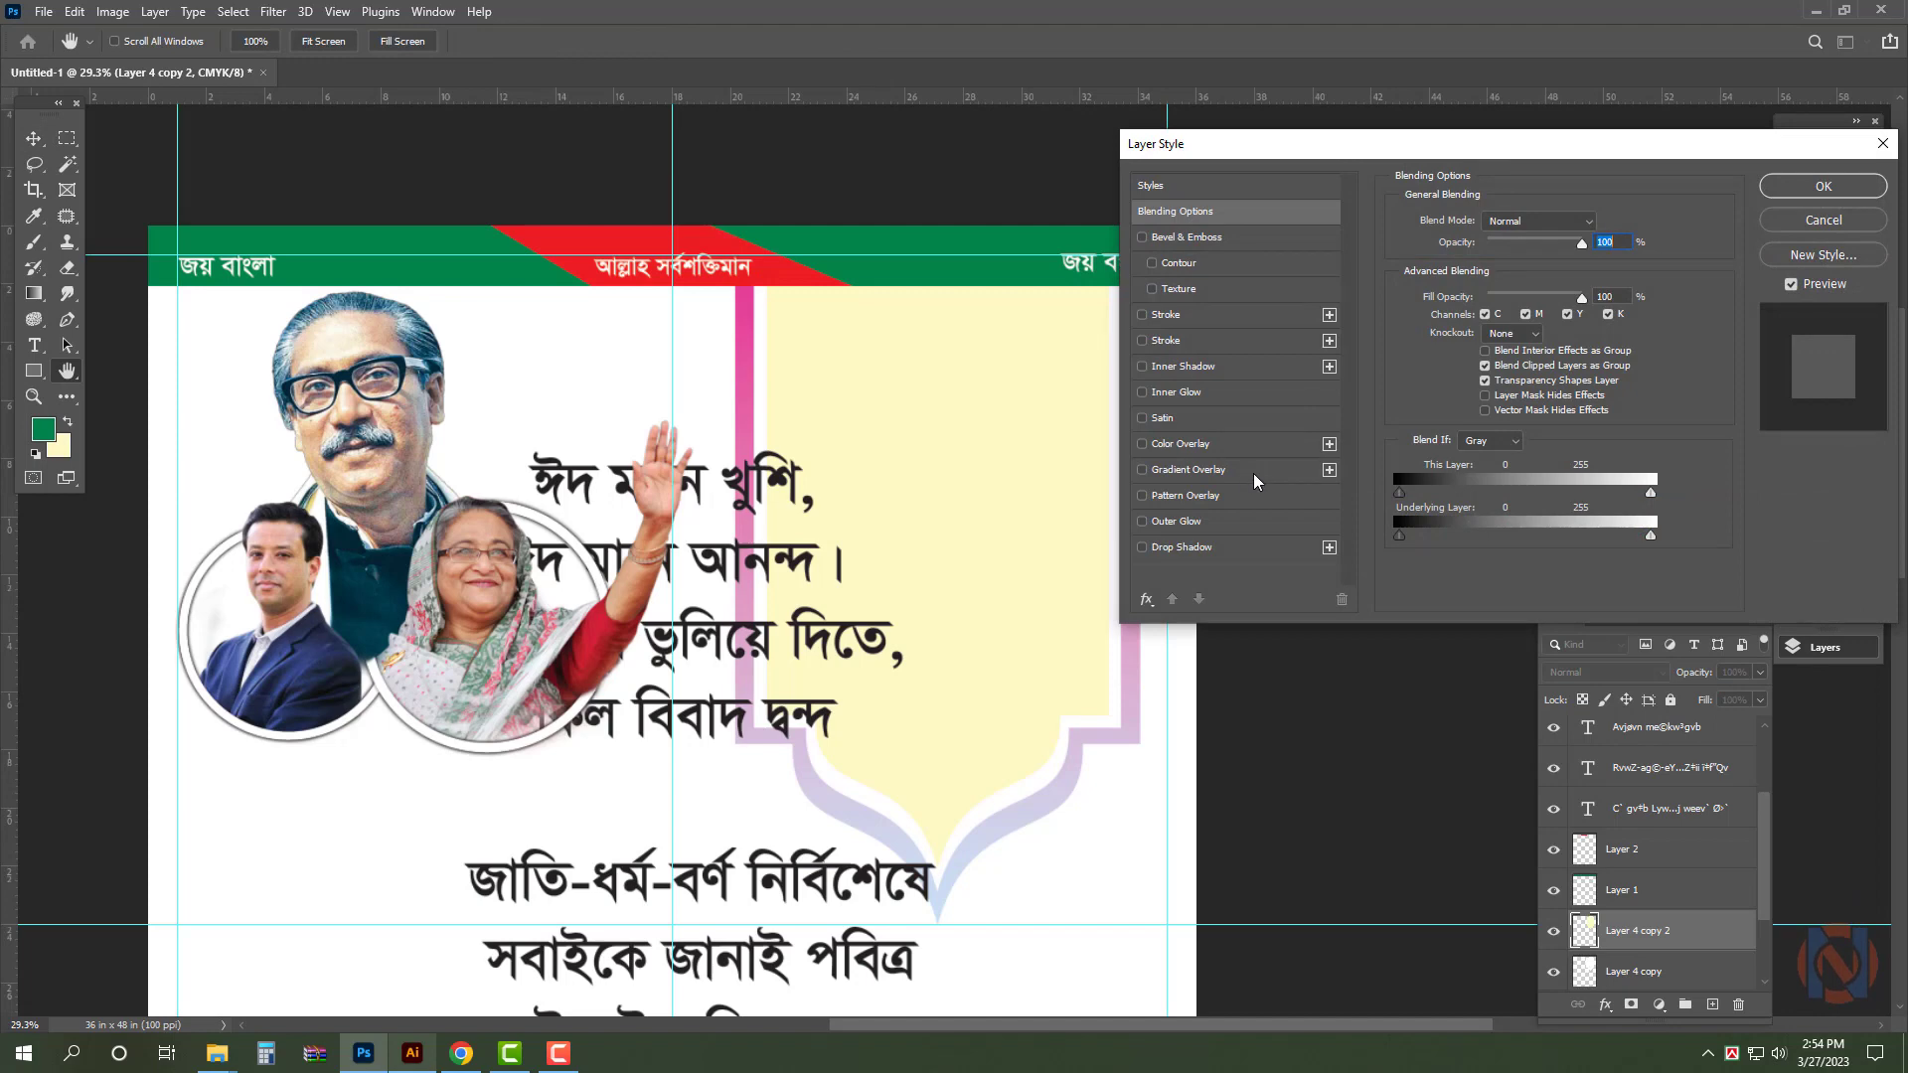
- Apply a Gradient Overlay with the Red_07 preset to the smallest banner copy
{"action": "left_click", "coordinate": [1187, 469]}
{"action": "left_click", "coordinate": [1551, 273]}
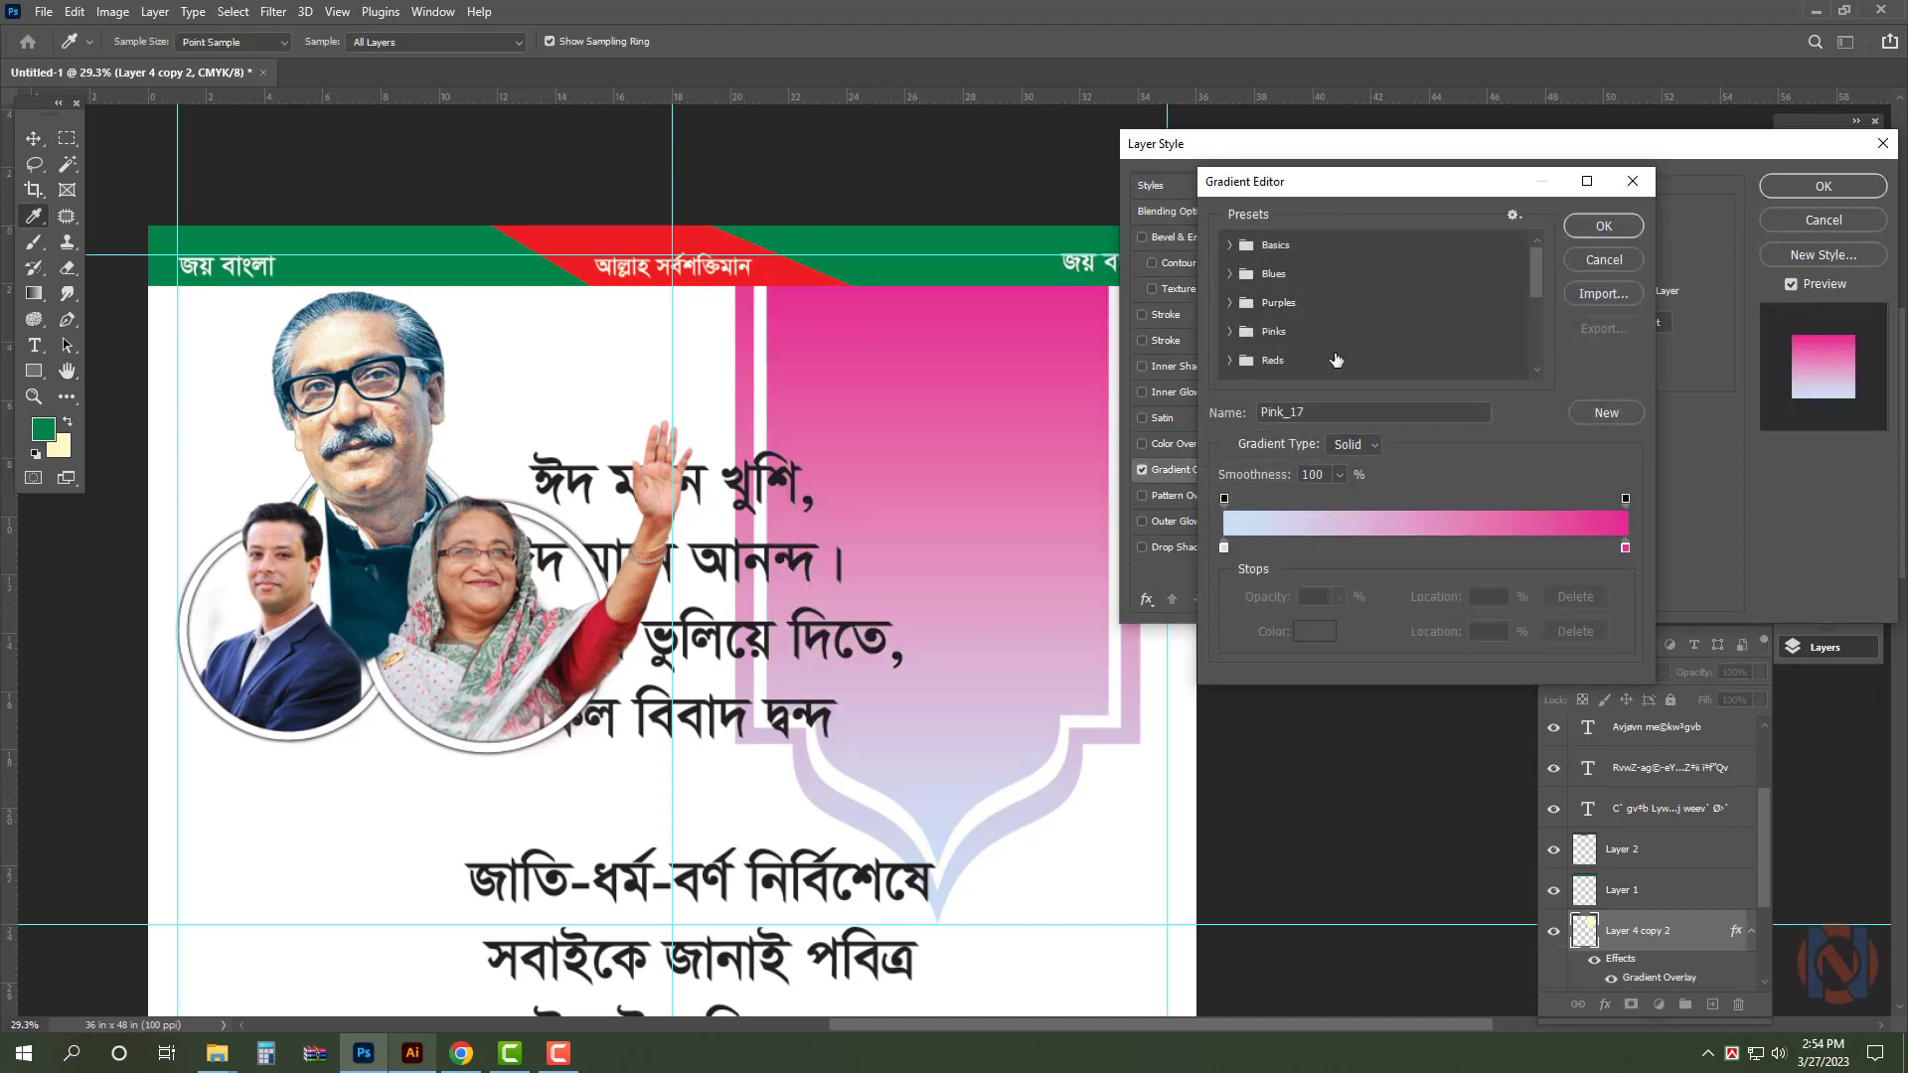
{"action": "left_click", "coordinate": [1231, 360]}
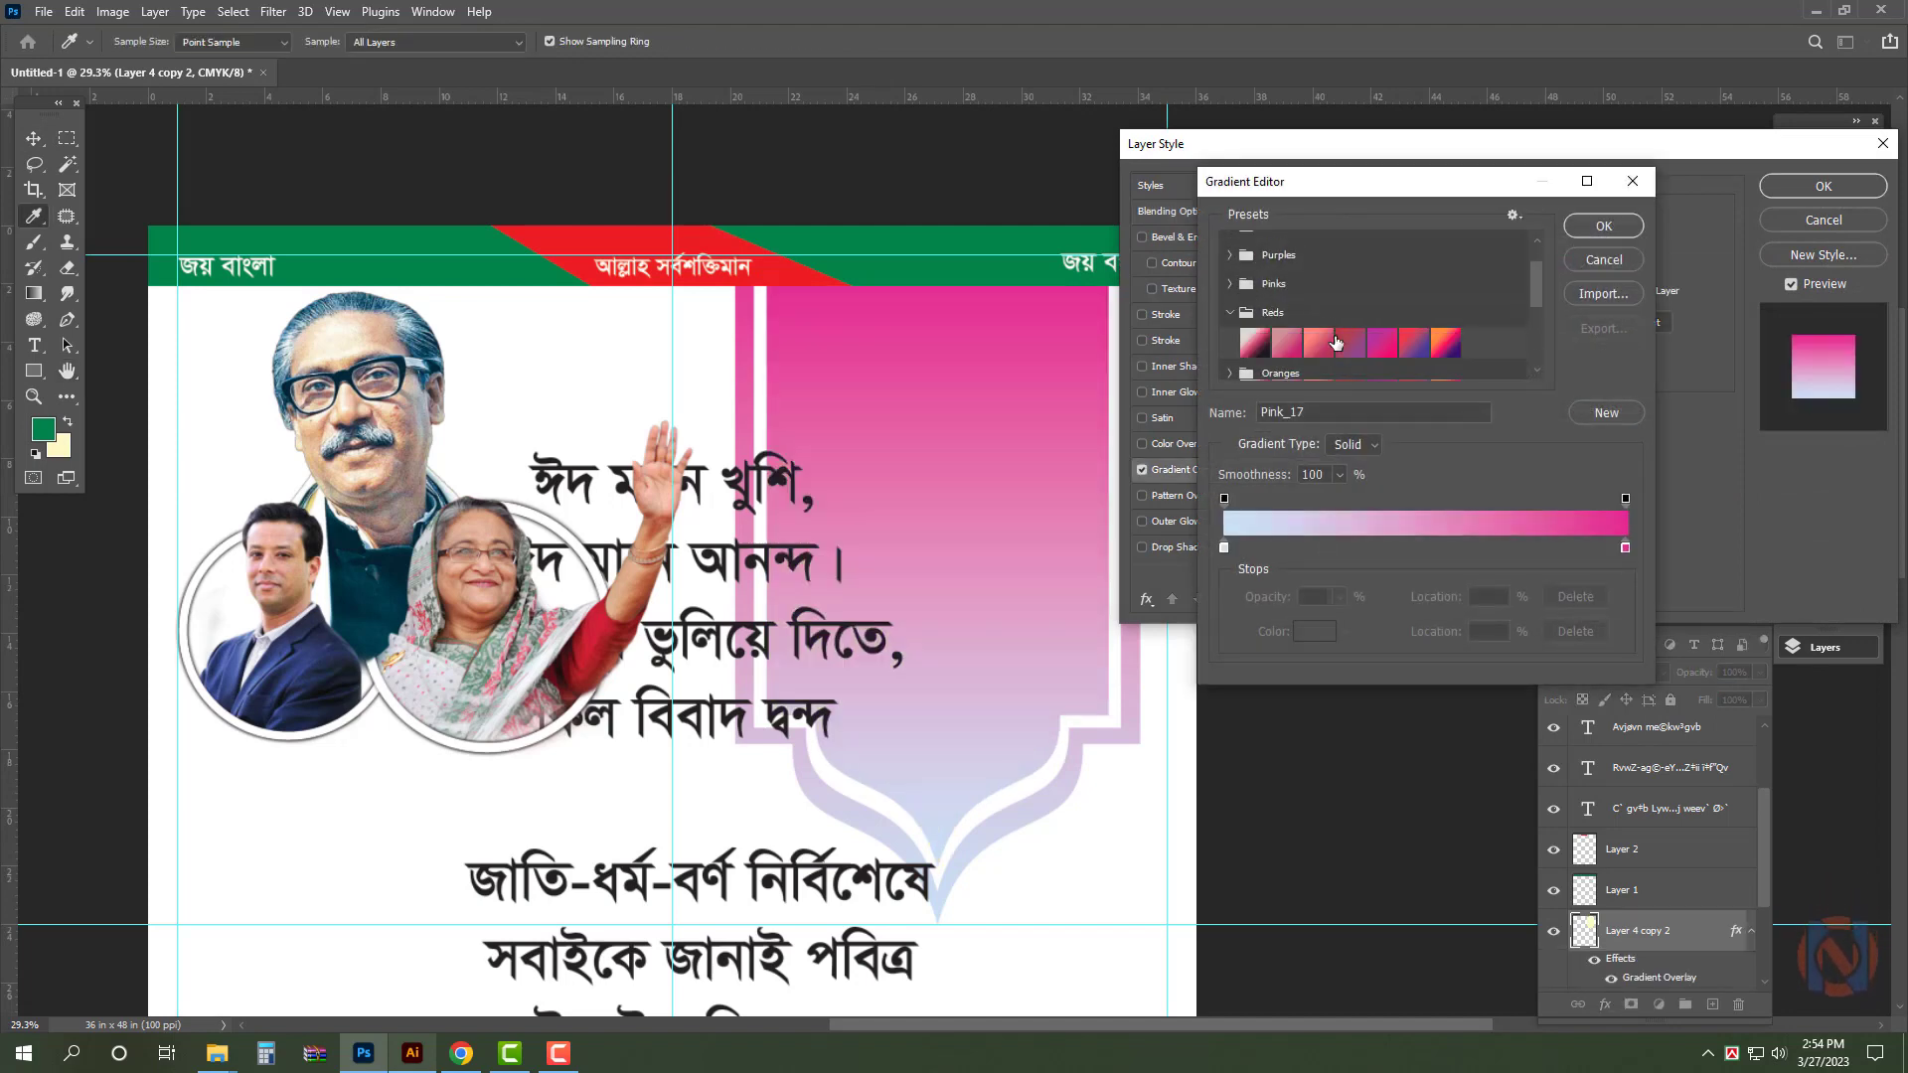
{"action": "scroll", "coordinate": [1478, 345], "scroll_direction": "down", "scroll_amount": 1}
{"action": "left_click", "coordinate": [1454, 301]}
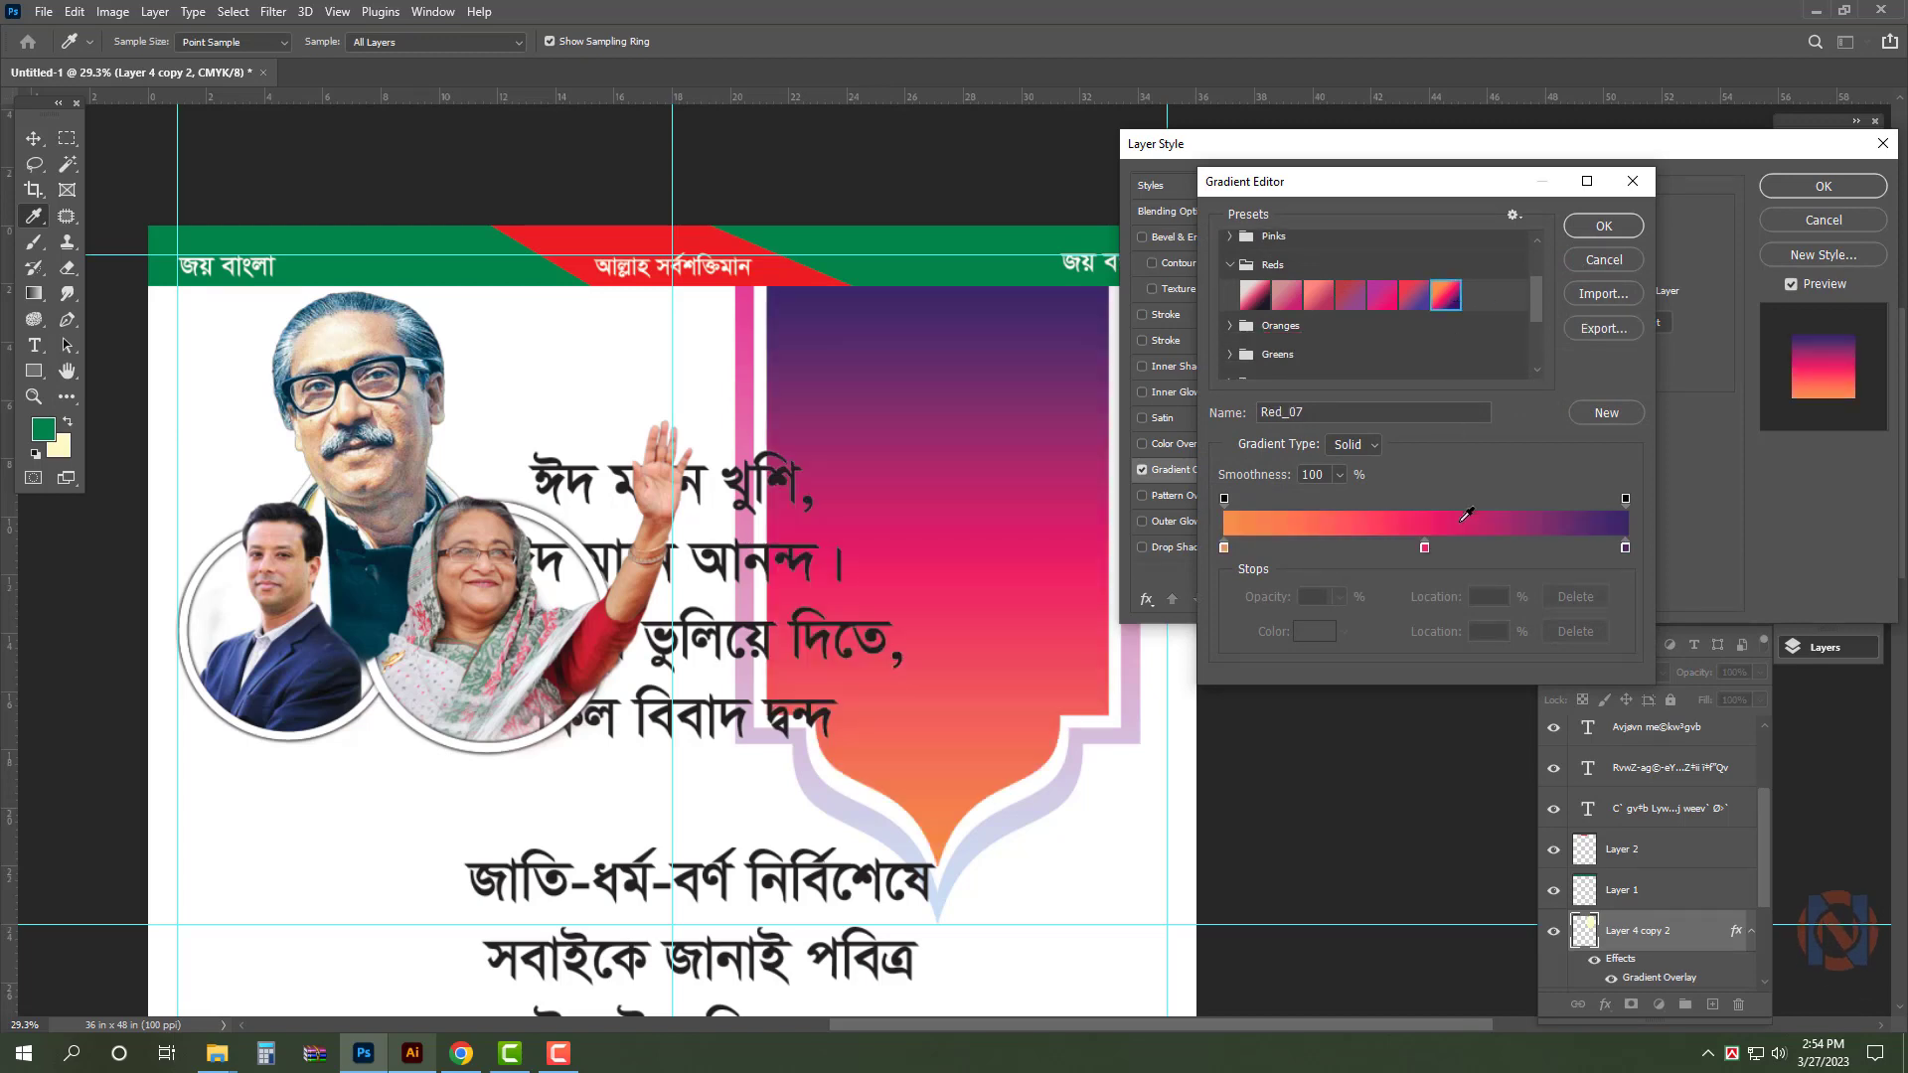
{"action": "left_click", "coordinate": [1604, 227]}
{"action": "key", "text": "Return"}
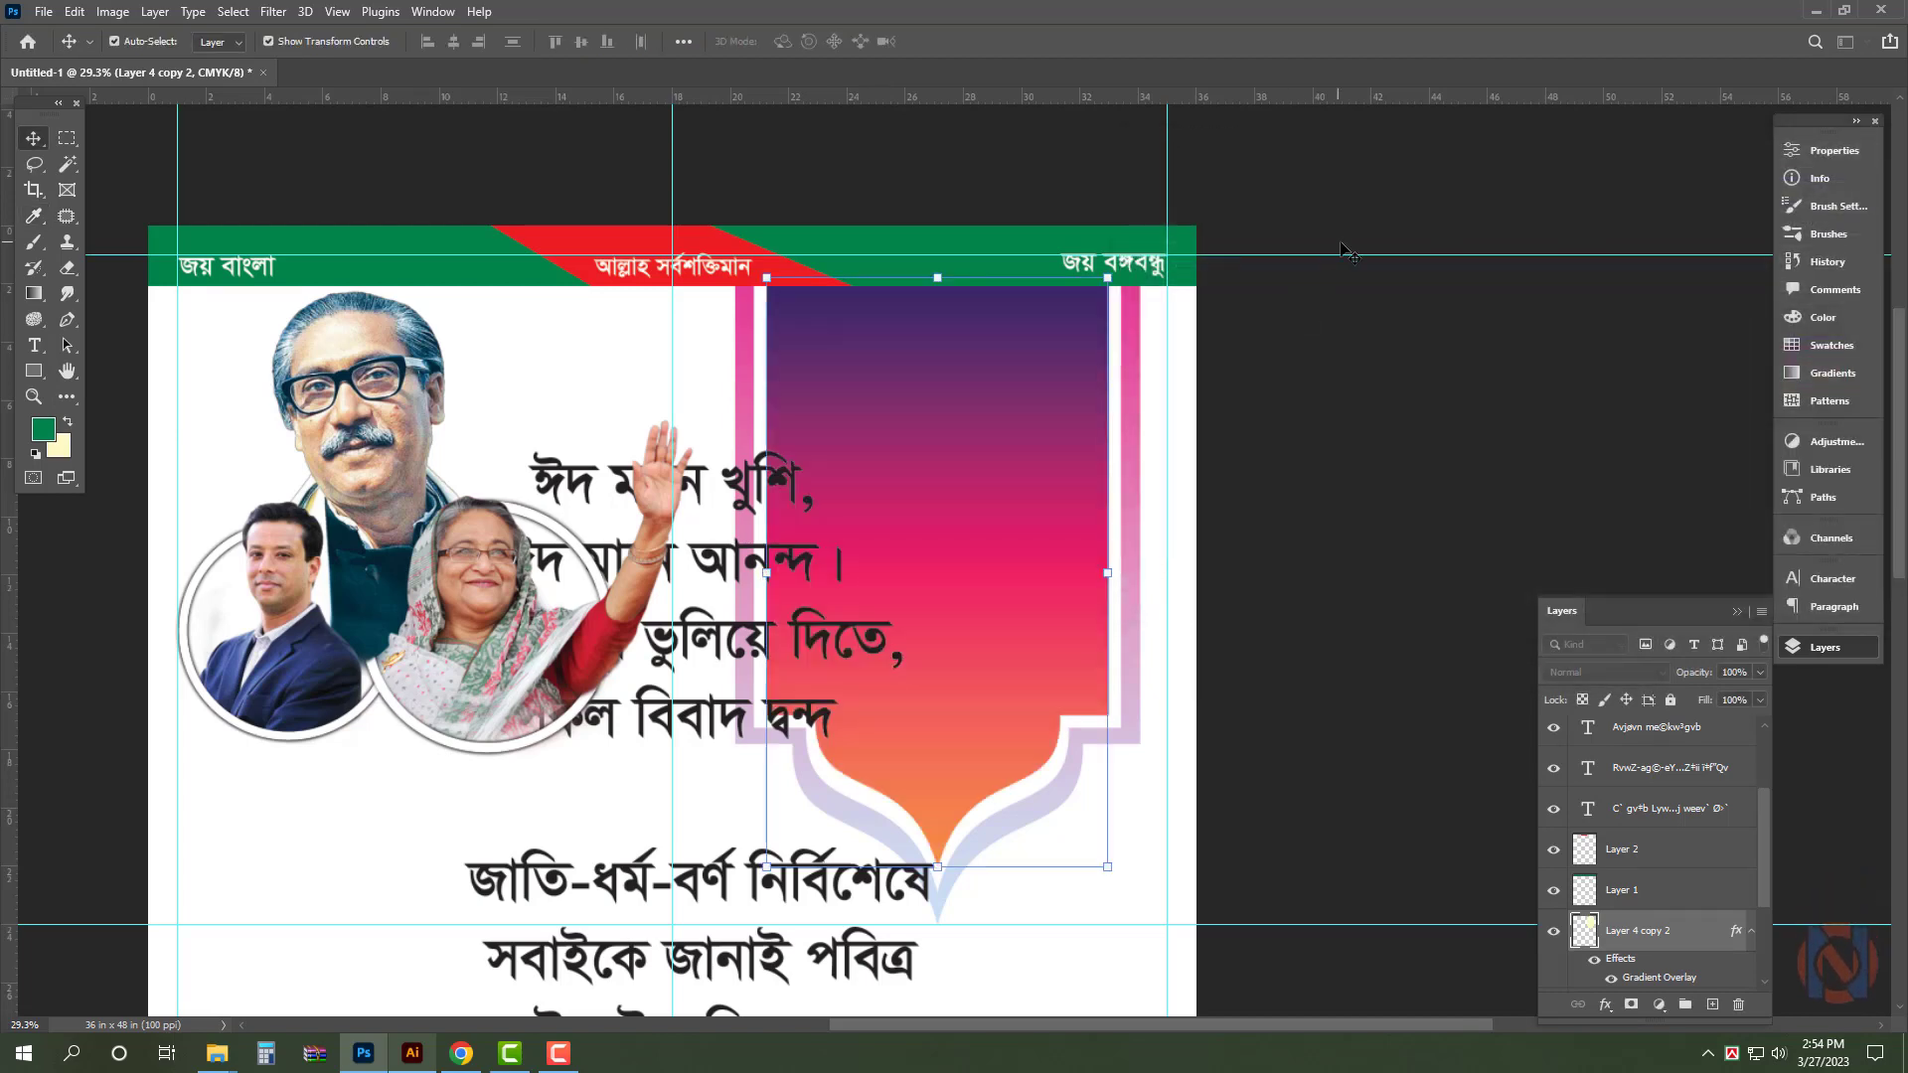
- Move the four-line Eid verse onto the banner's upper part, scale it to about 64% and nudge it to center it
{"action": "left_click_drag", "start_coordinate": [783, 482], "coordinate": [1003, 344]}
{"action": "key", "text": "ctrl+t"}
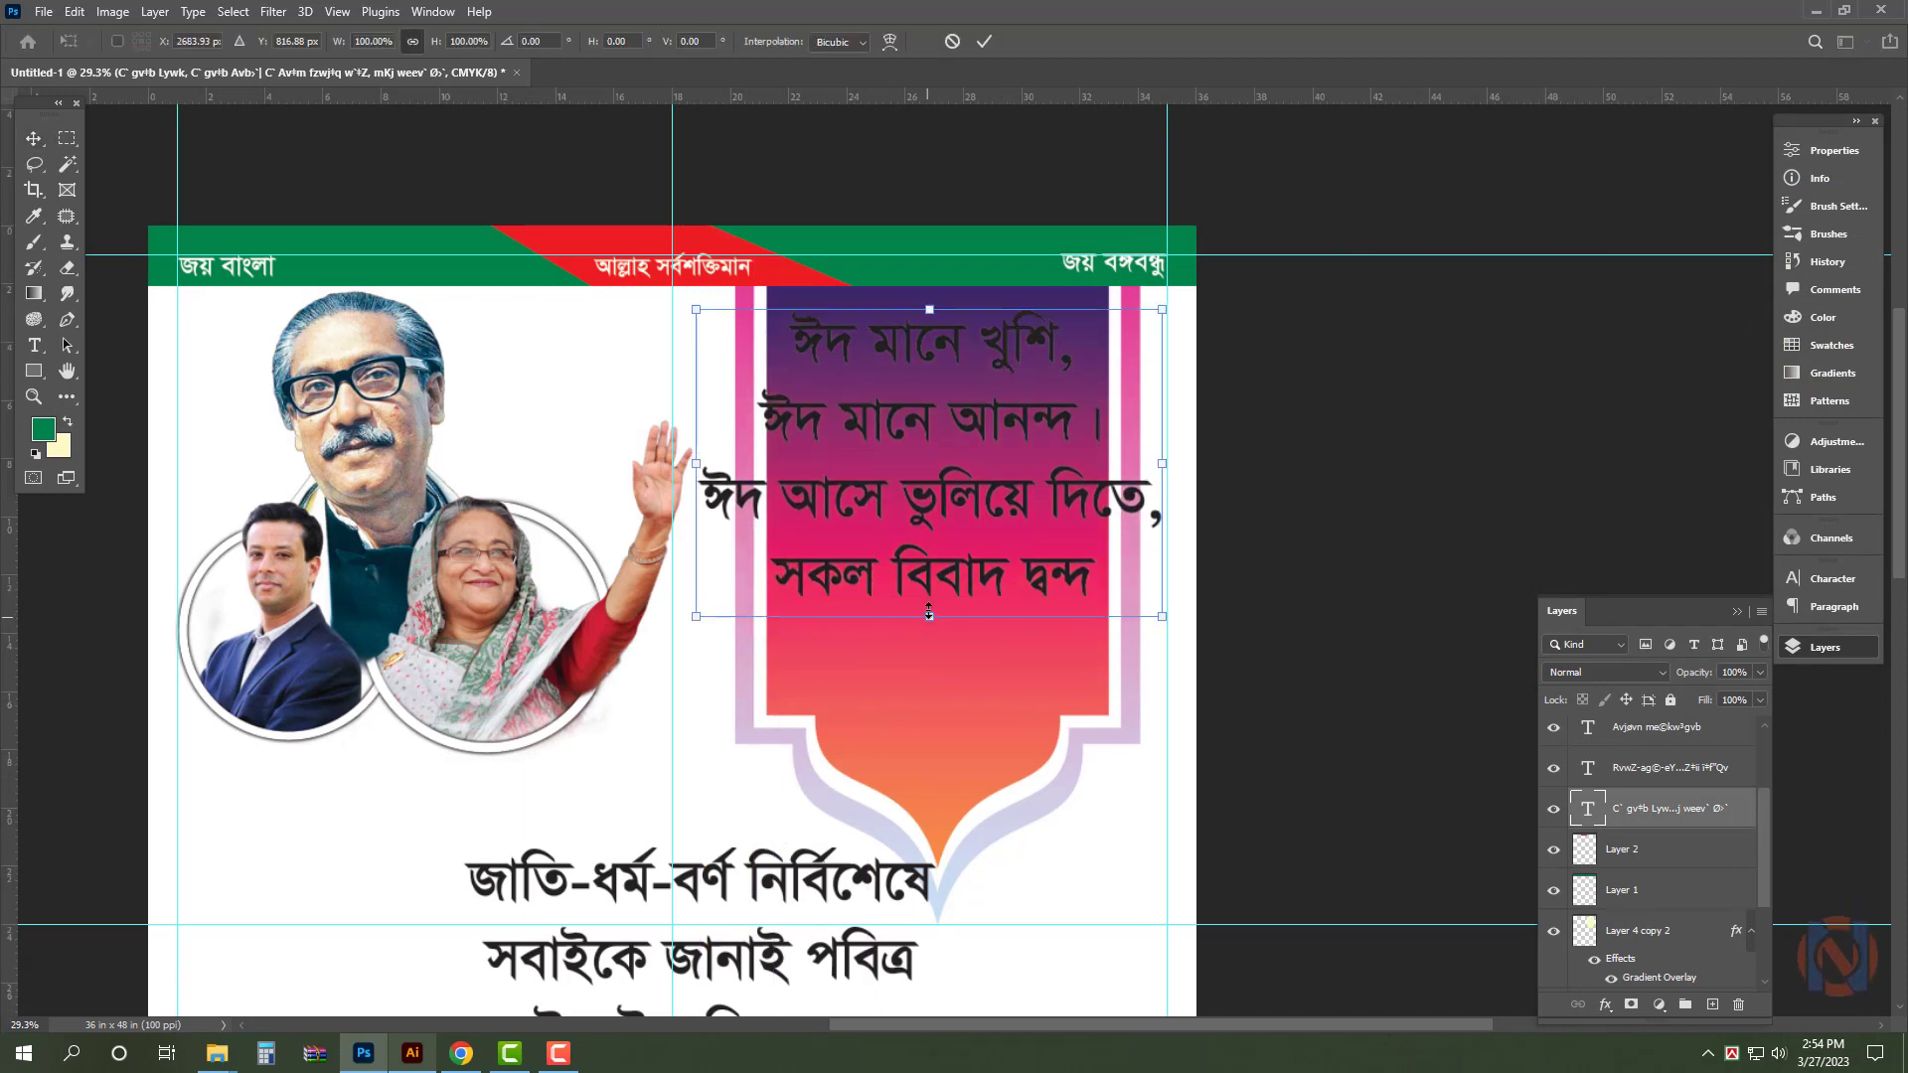
{"action": "mouse_move", "coordinate": [935, 538]}
{"action": "left_mouse_down"}
{"action": "mouse_move", "coordinate": [939, 477]}
{"action": "mouse_move", "coordinate": [942, 505]}
{"action": "left_mouse_up"}
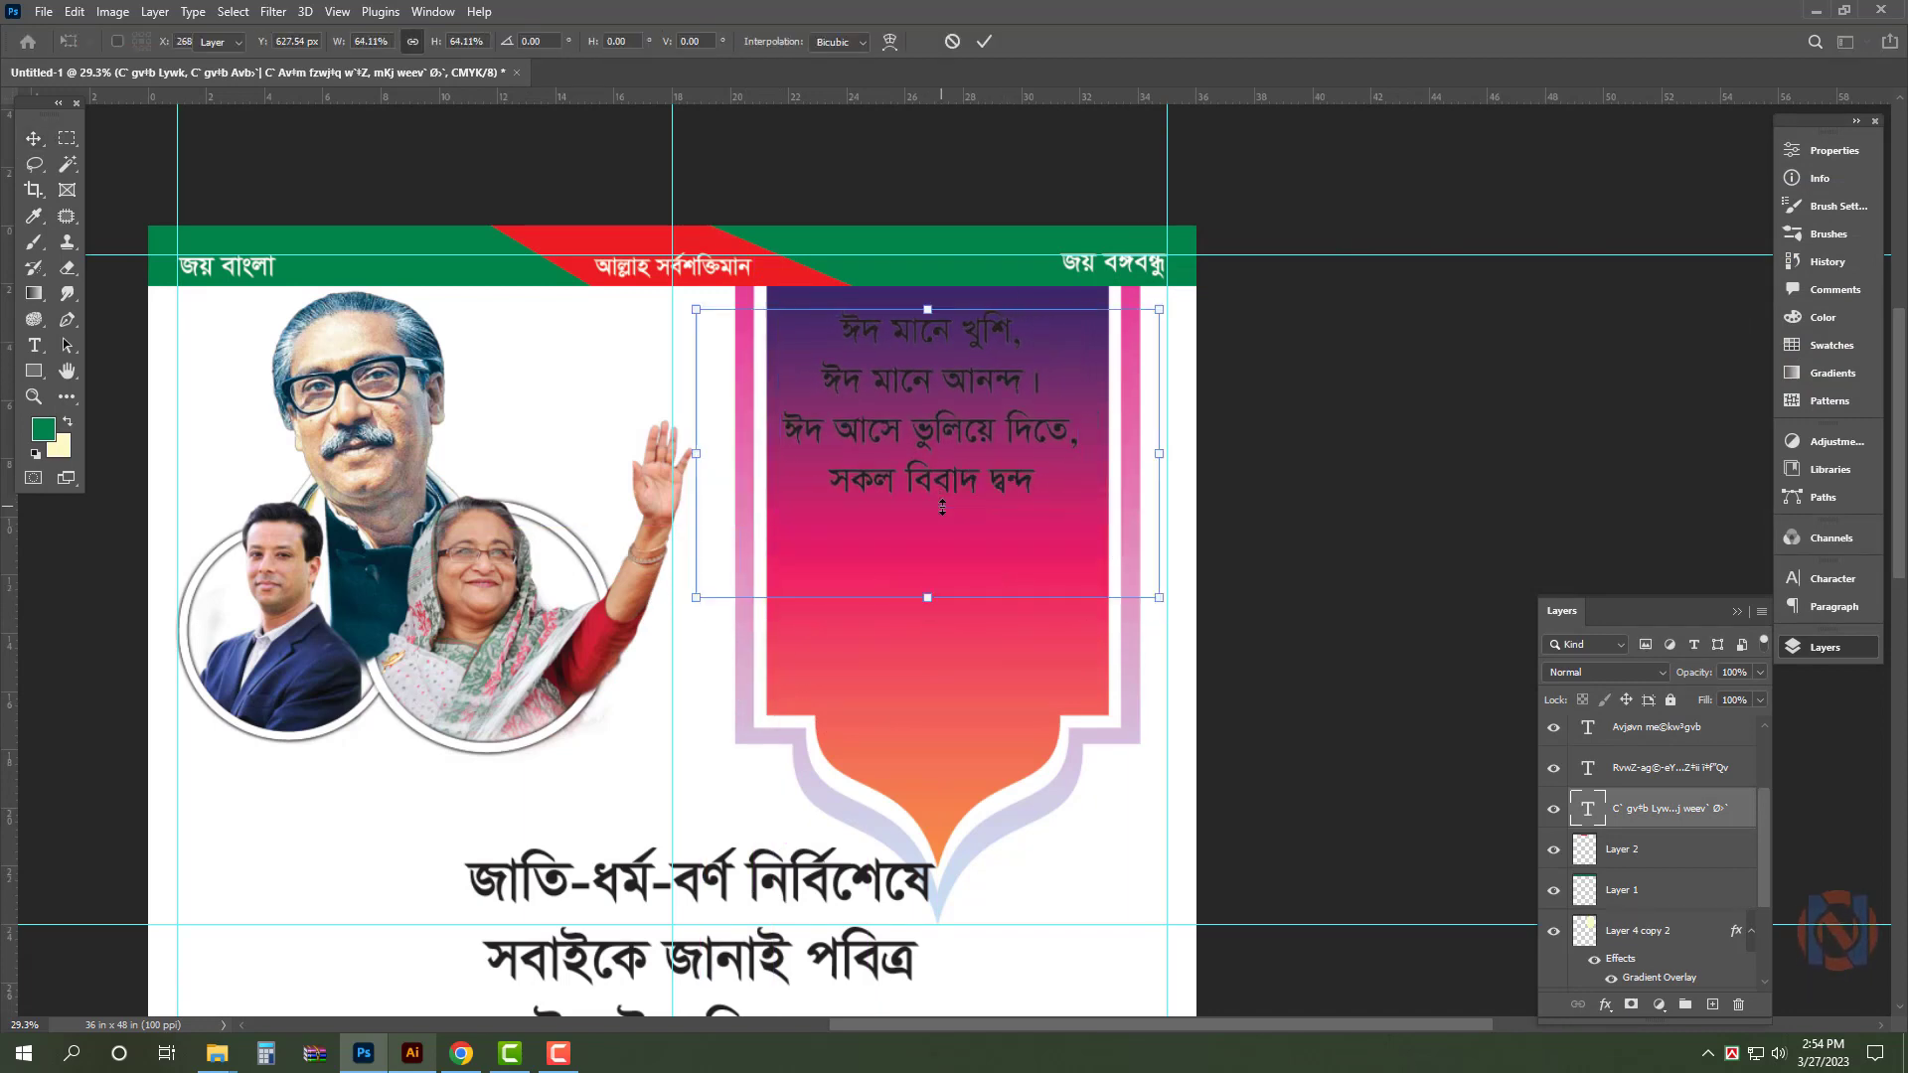
{"action": "key", "text": "Return"}
{"action": "key", "text": "shift+Right"}
{"action": "key", "text": "shift+Right"}
{"action": "key", "text": "shift+Right"}
{"action": "key", "text": "shift+Right"}
{"action": "key", "text": "shift+Up"}
{"action": "key", "text": "shift+Up"}
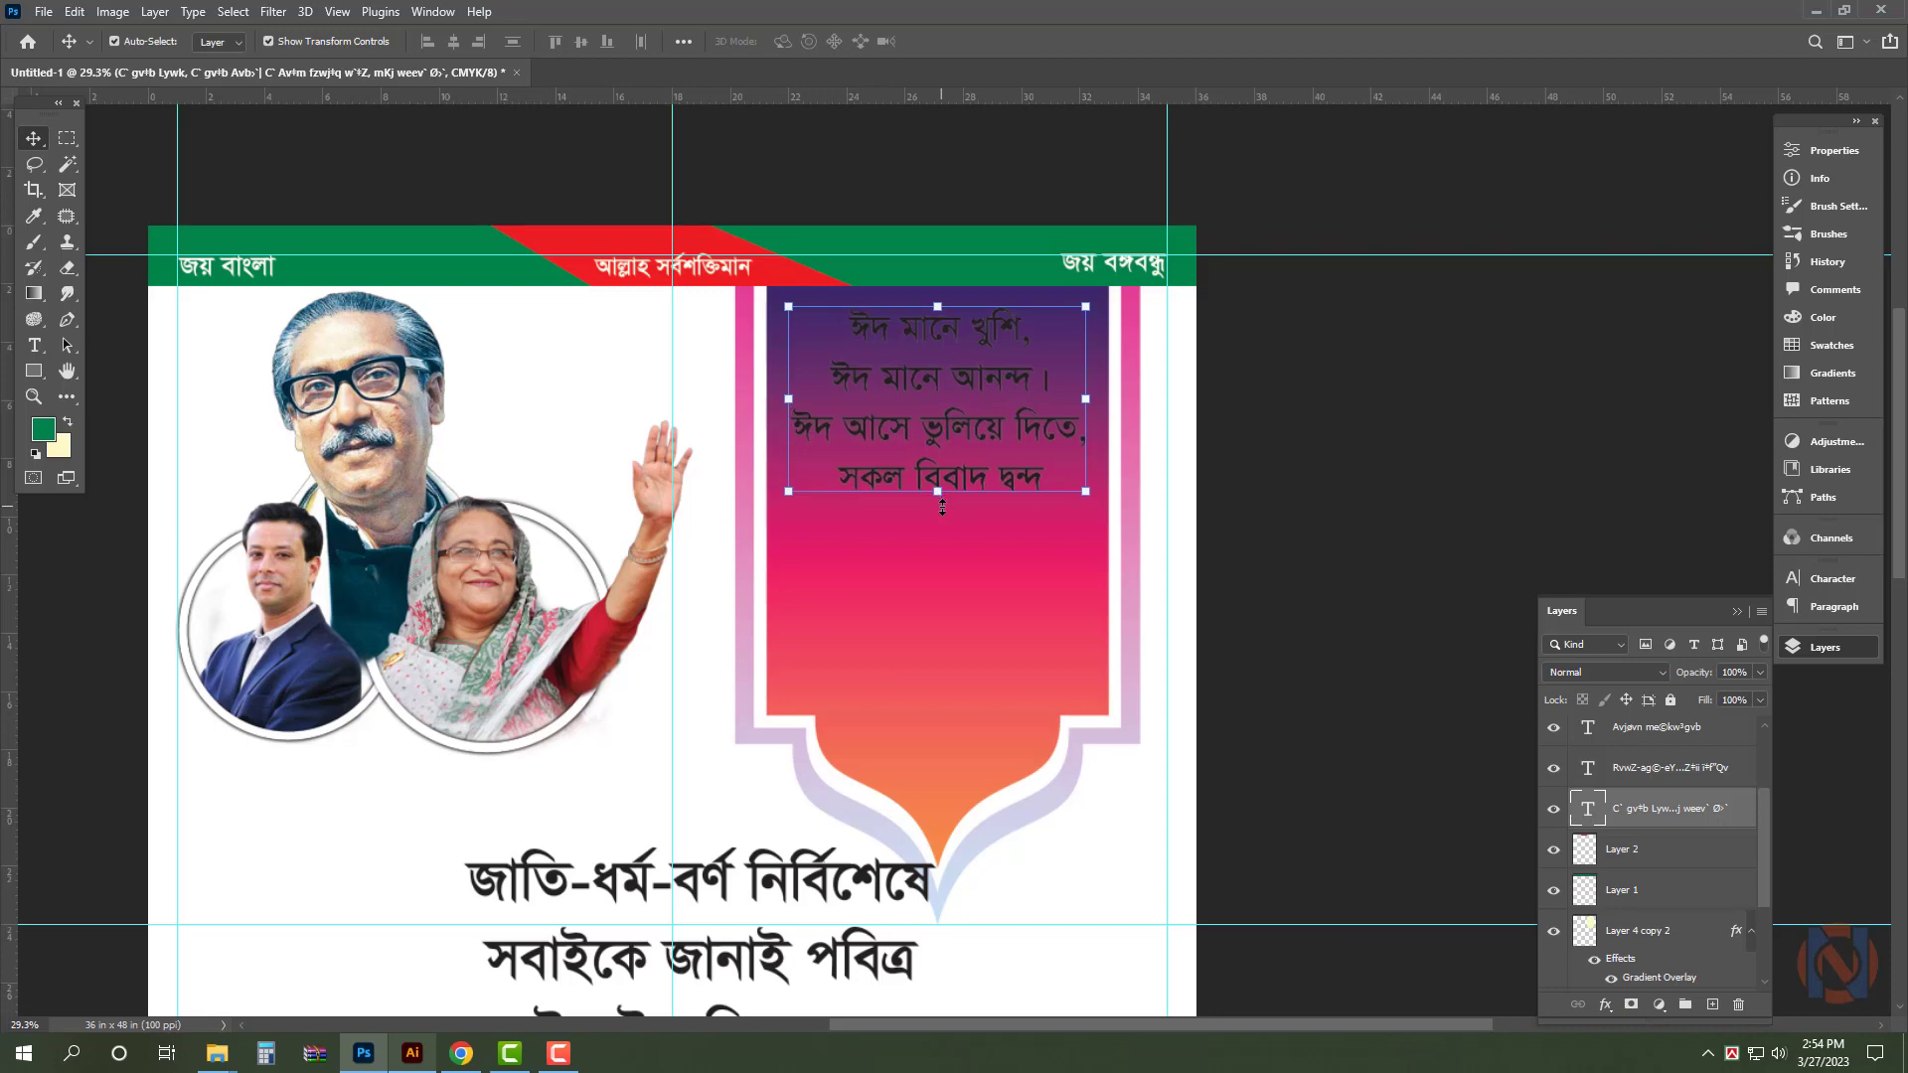
- Set the verse's font to Li Alinur Bashundhara ANSI V1 Regular and its text color to white
{"action": "left_click", "coordinate": [1829, 579]}
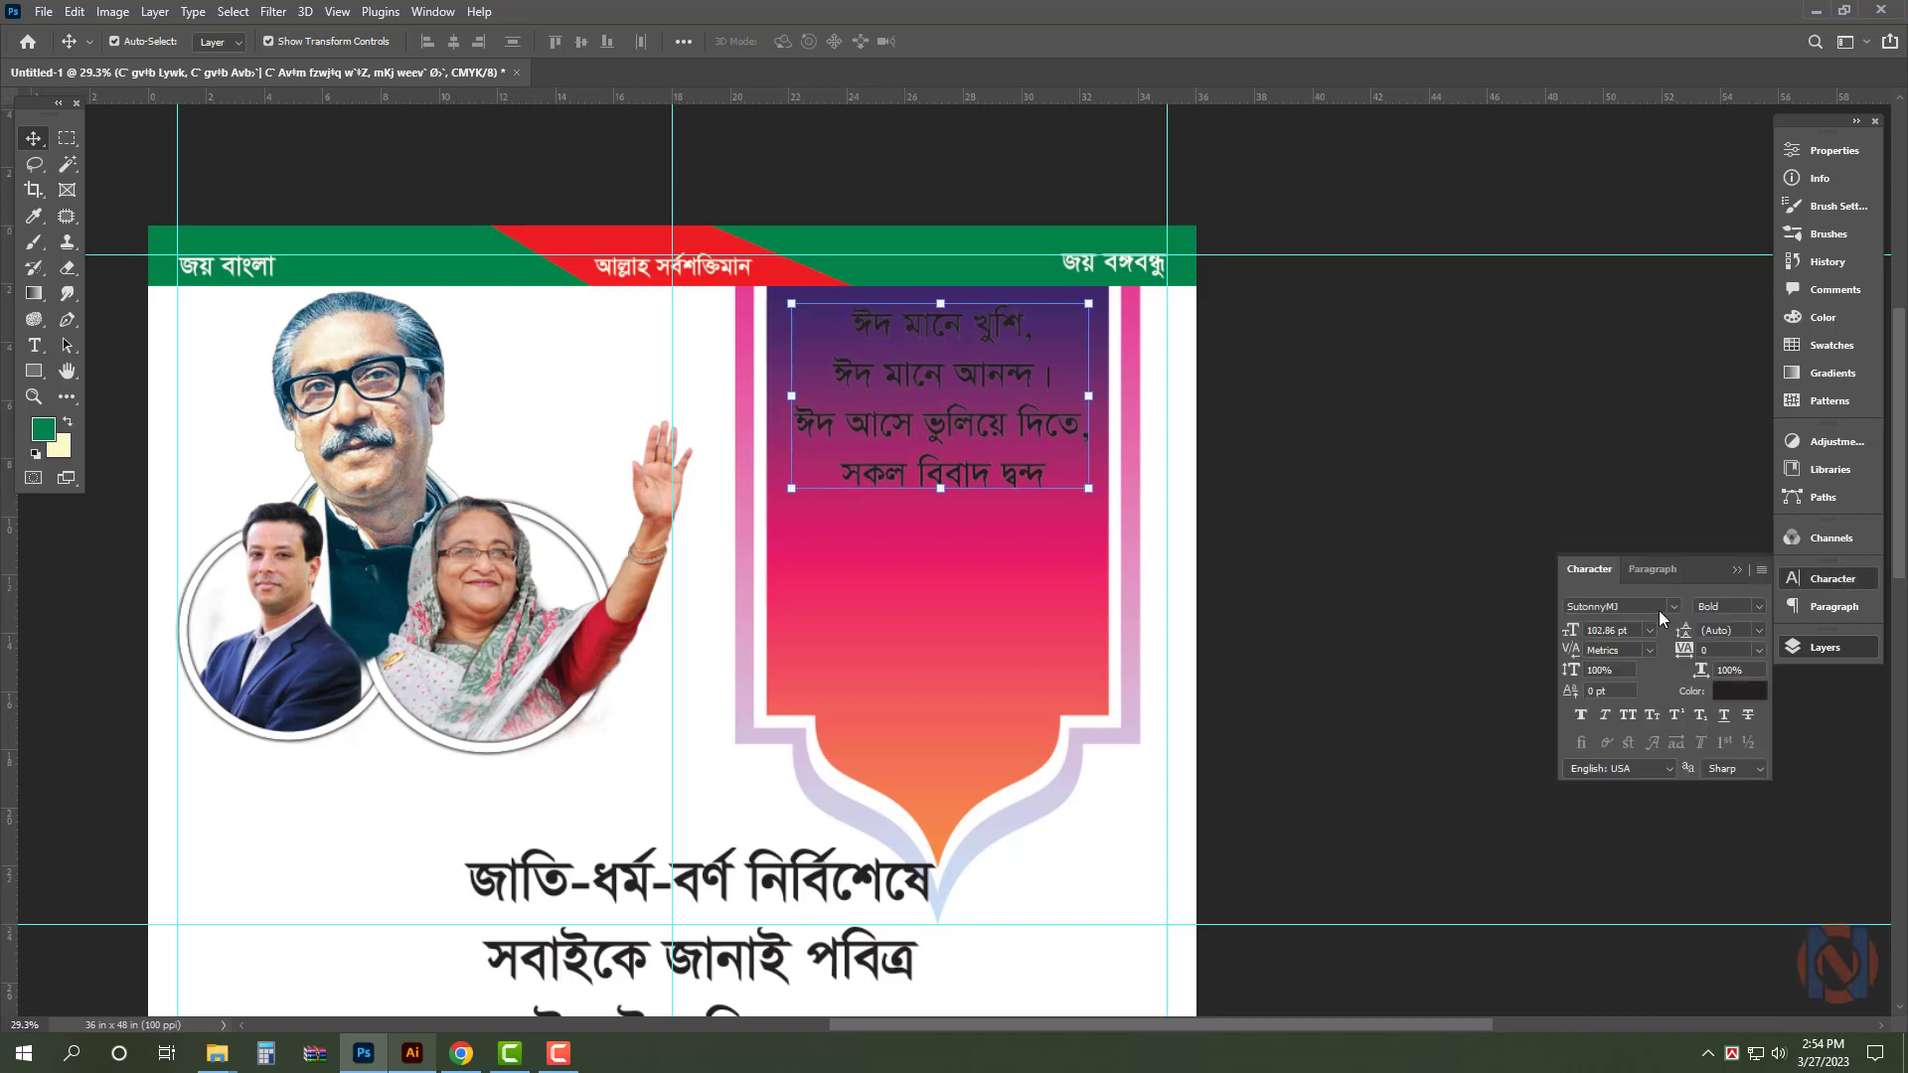
{"action": "type", "text": "linur Bashund..."}
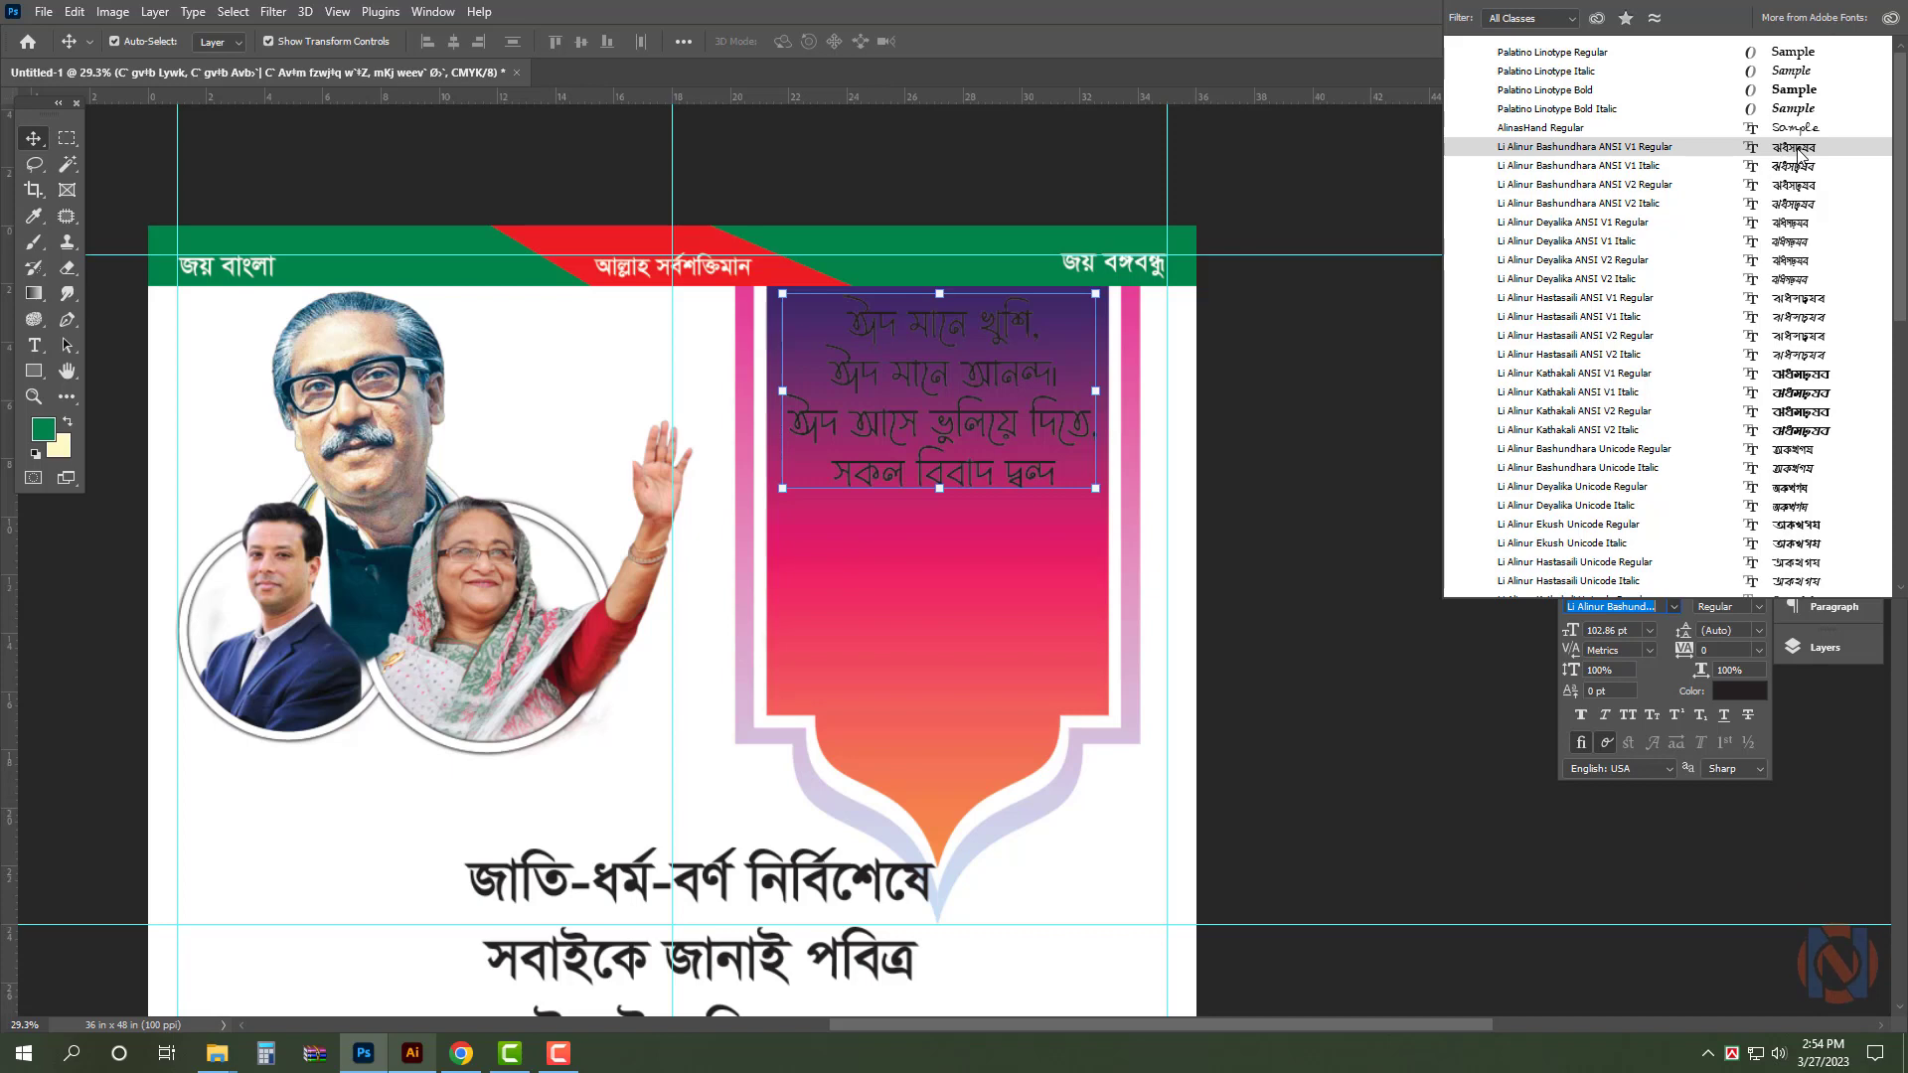
{"action": "left_click", "coordinate": [1797, 149]}
{"action": "left_click", "coordinate": [1752, 696]}
{"action": "left_click_drag", "start_coordinate": [714, 626], "coordinate": [234, 357]}
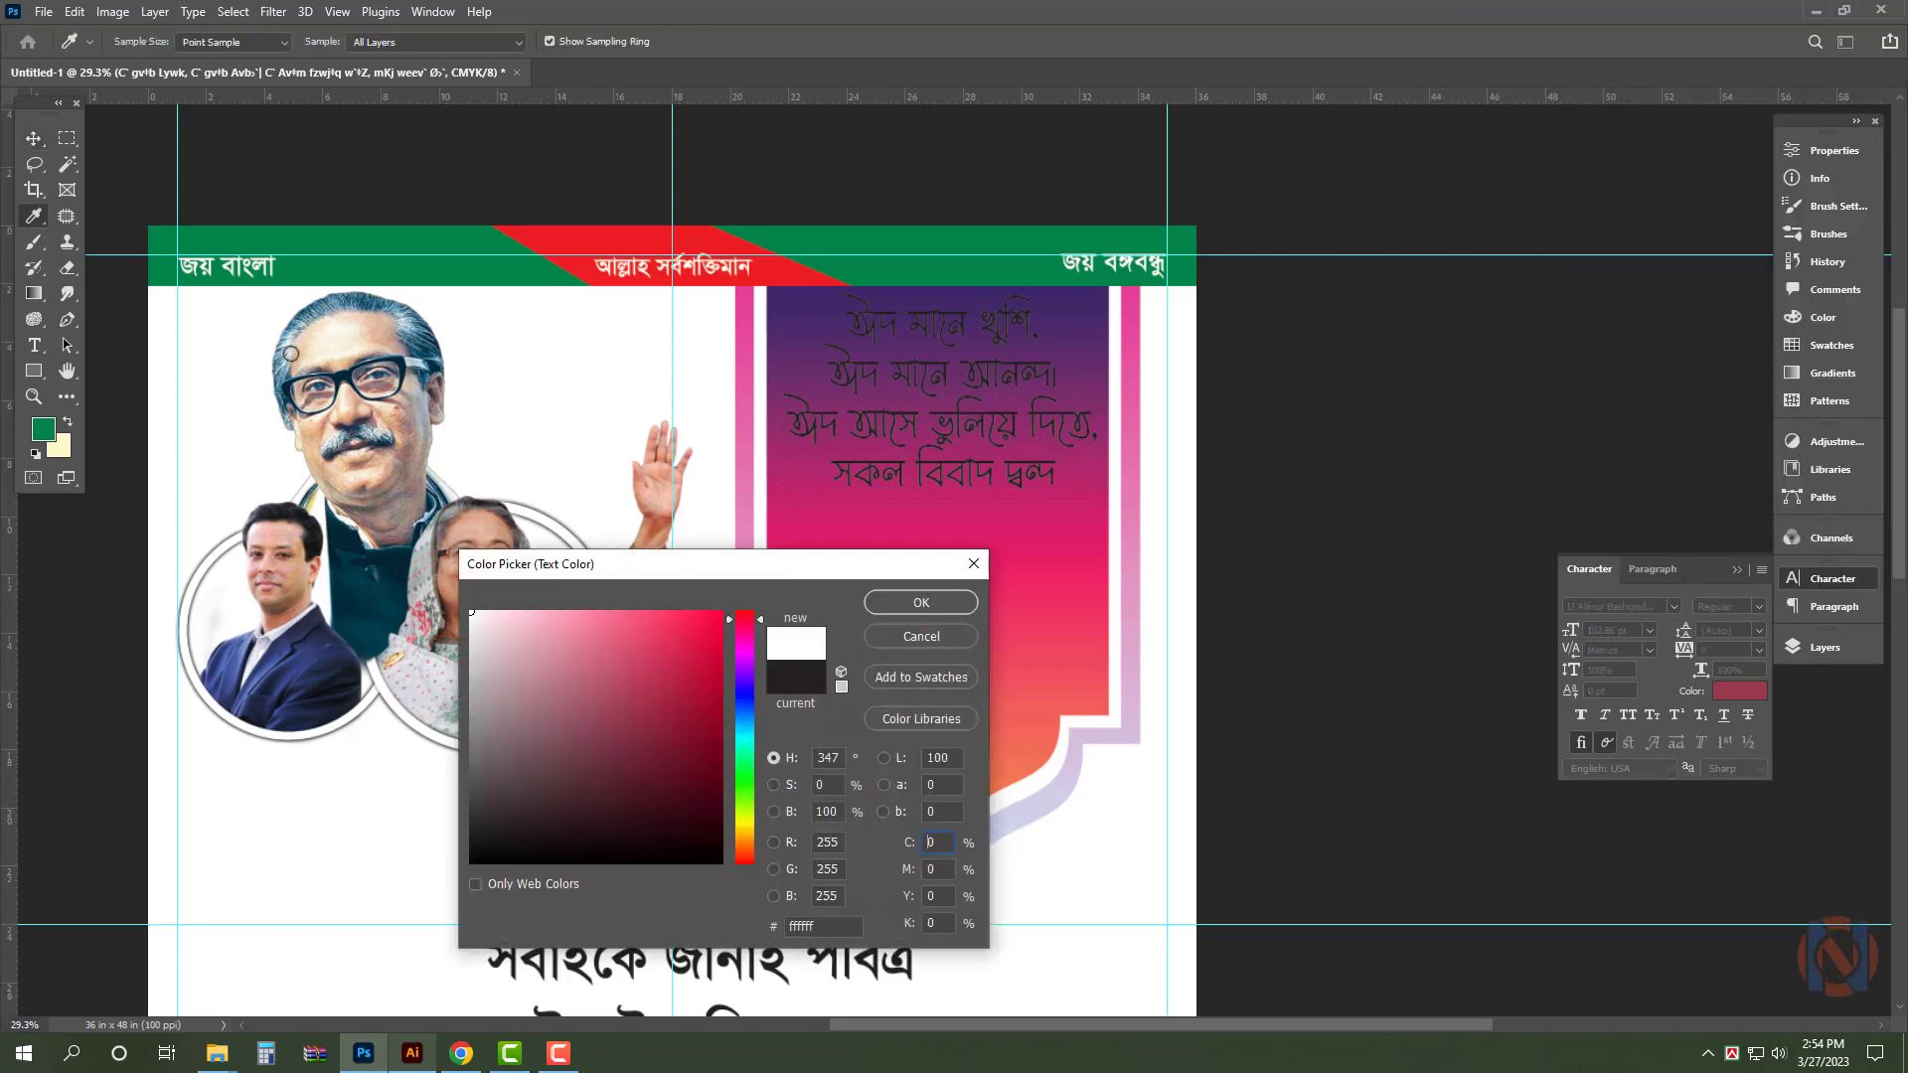
{"action": "key", "text": "Return"}
- Try leading values of 300, 150 and 140 pt on the verse, settle on 130 pt, and nudge the text slightly left
{"action": "left_click_drag", "start_coordinate": [1014, 346], "coordinate": [1183, 437]}
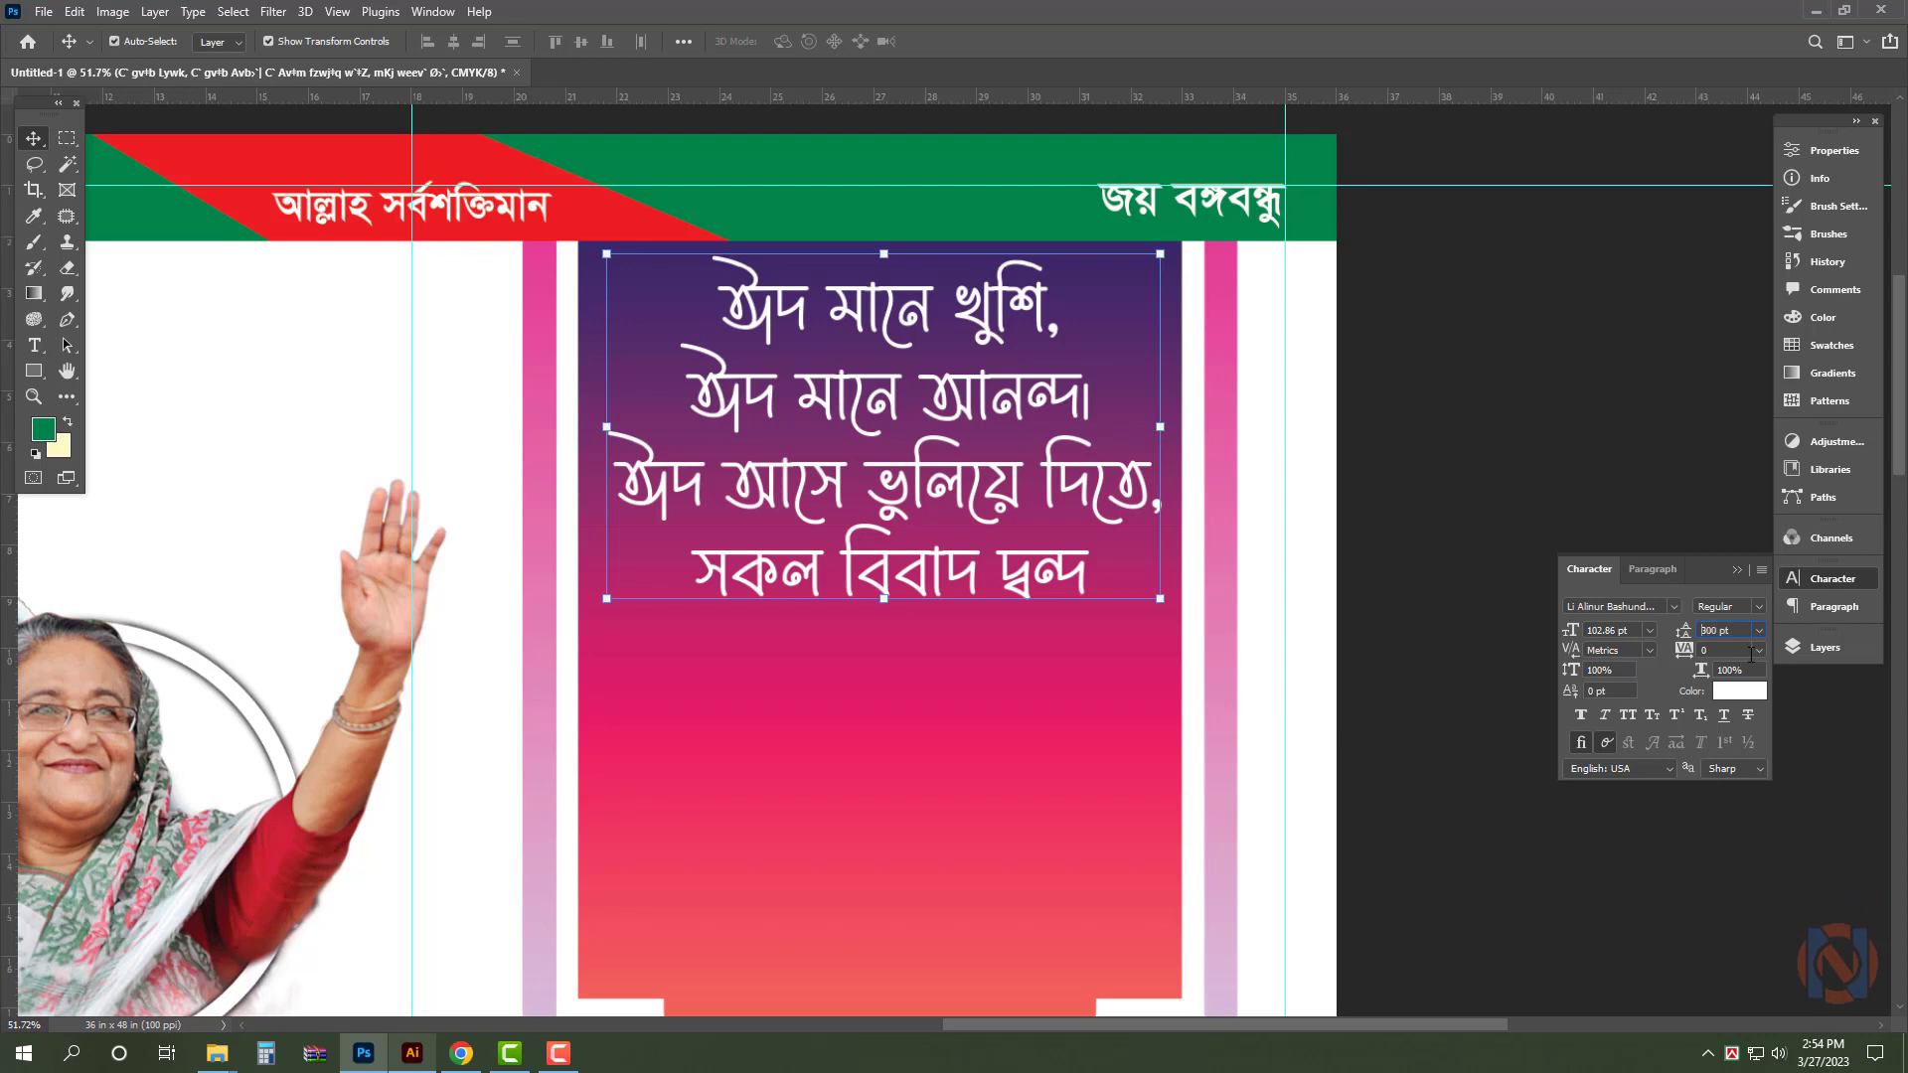
{"action": "key", "text": "Return"}
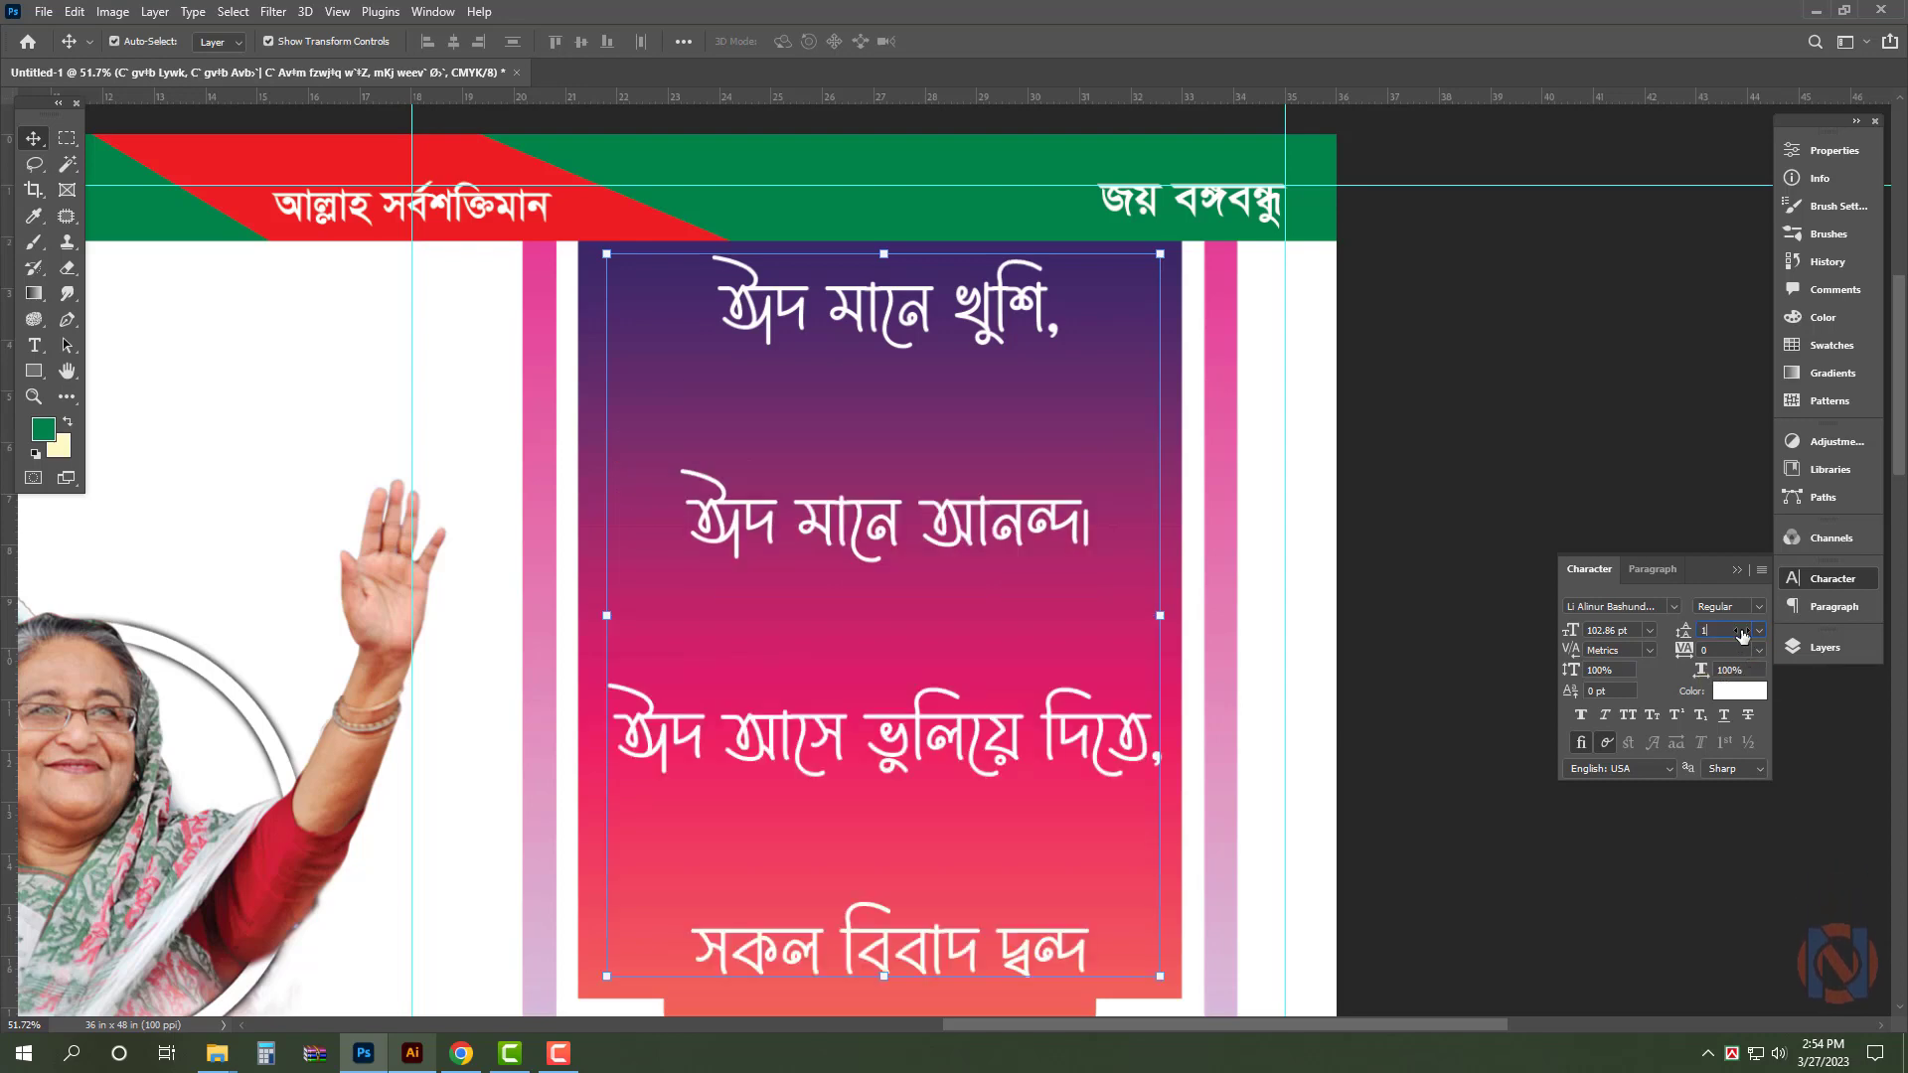
{"action": "key", "text": "Return"}
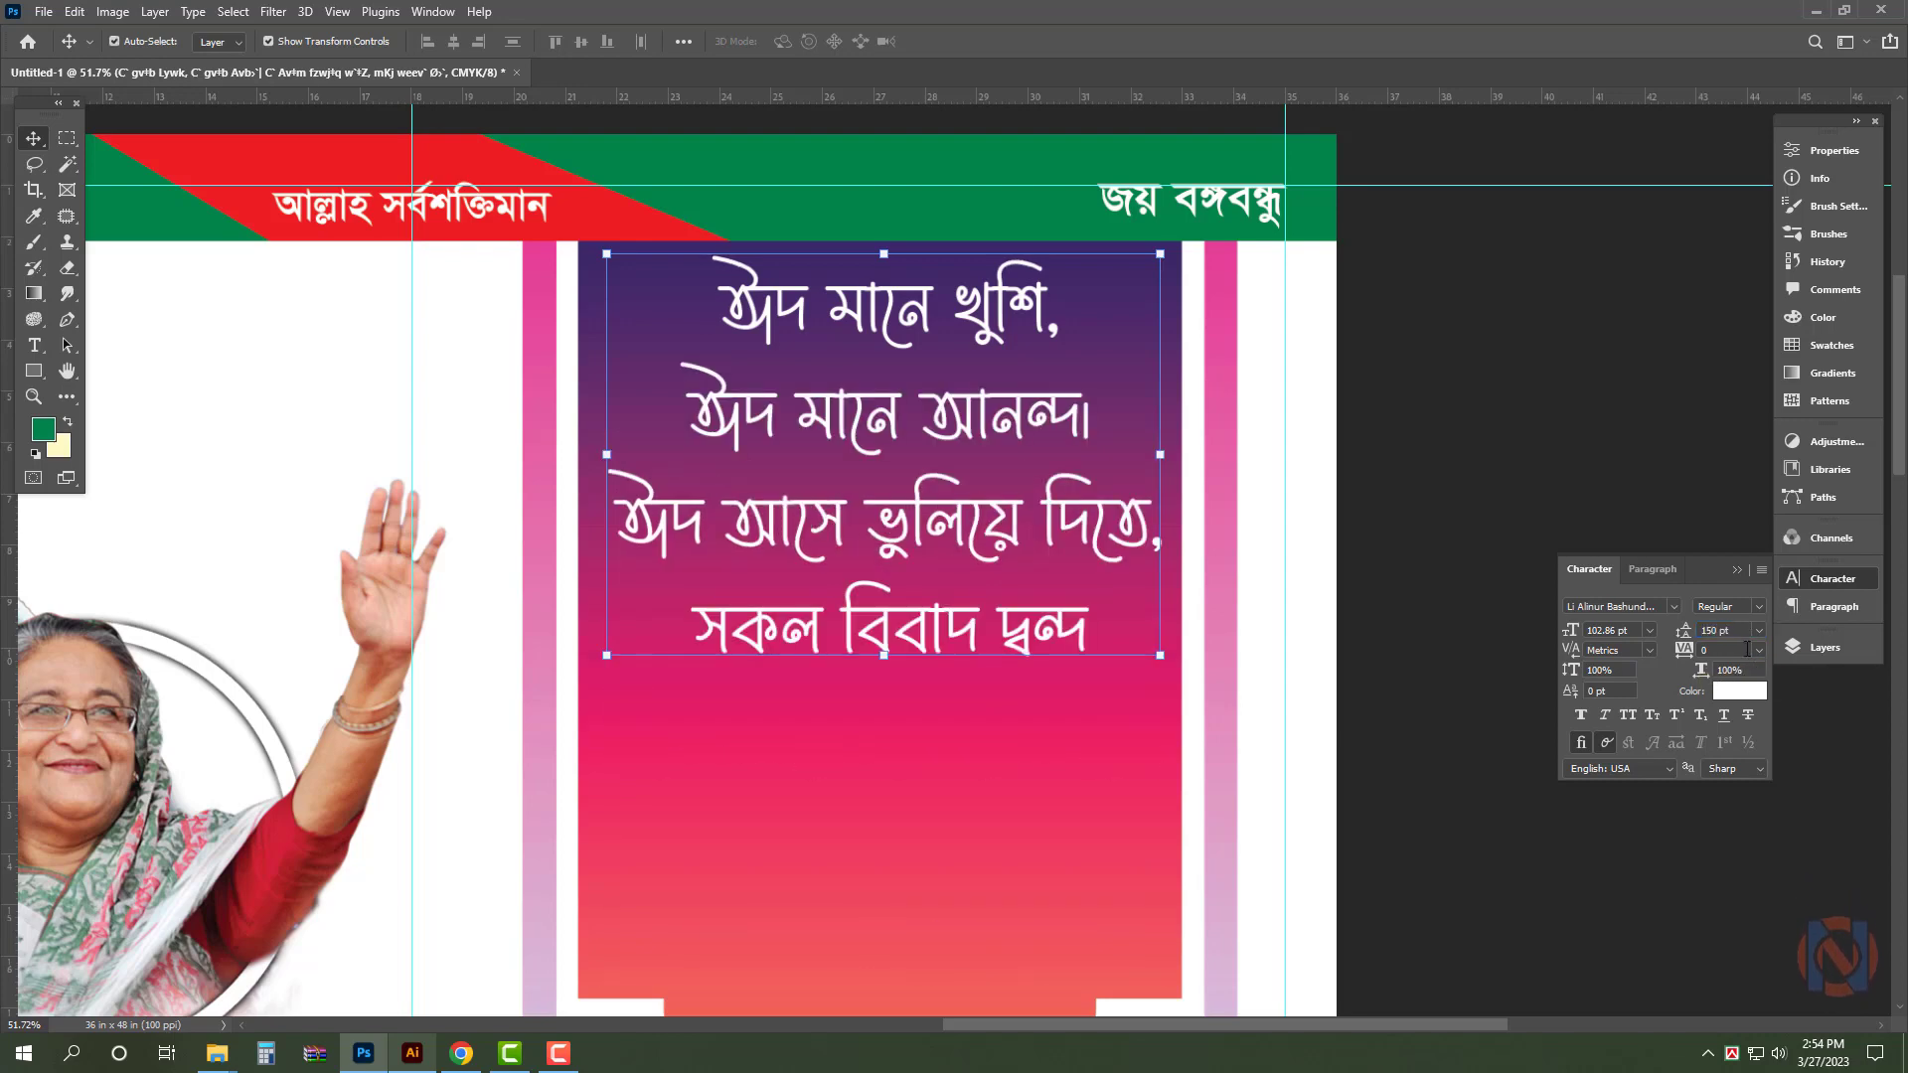
{"action": "type", "text": "140"}
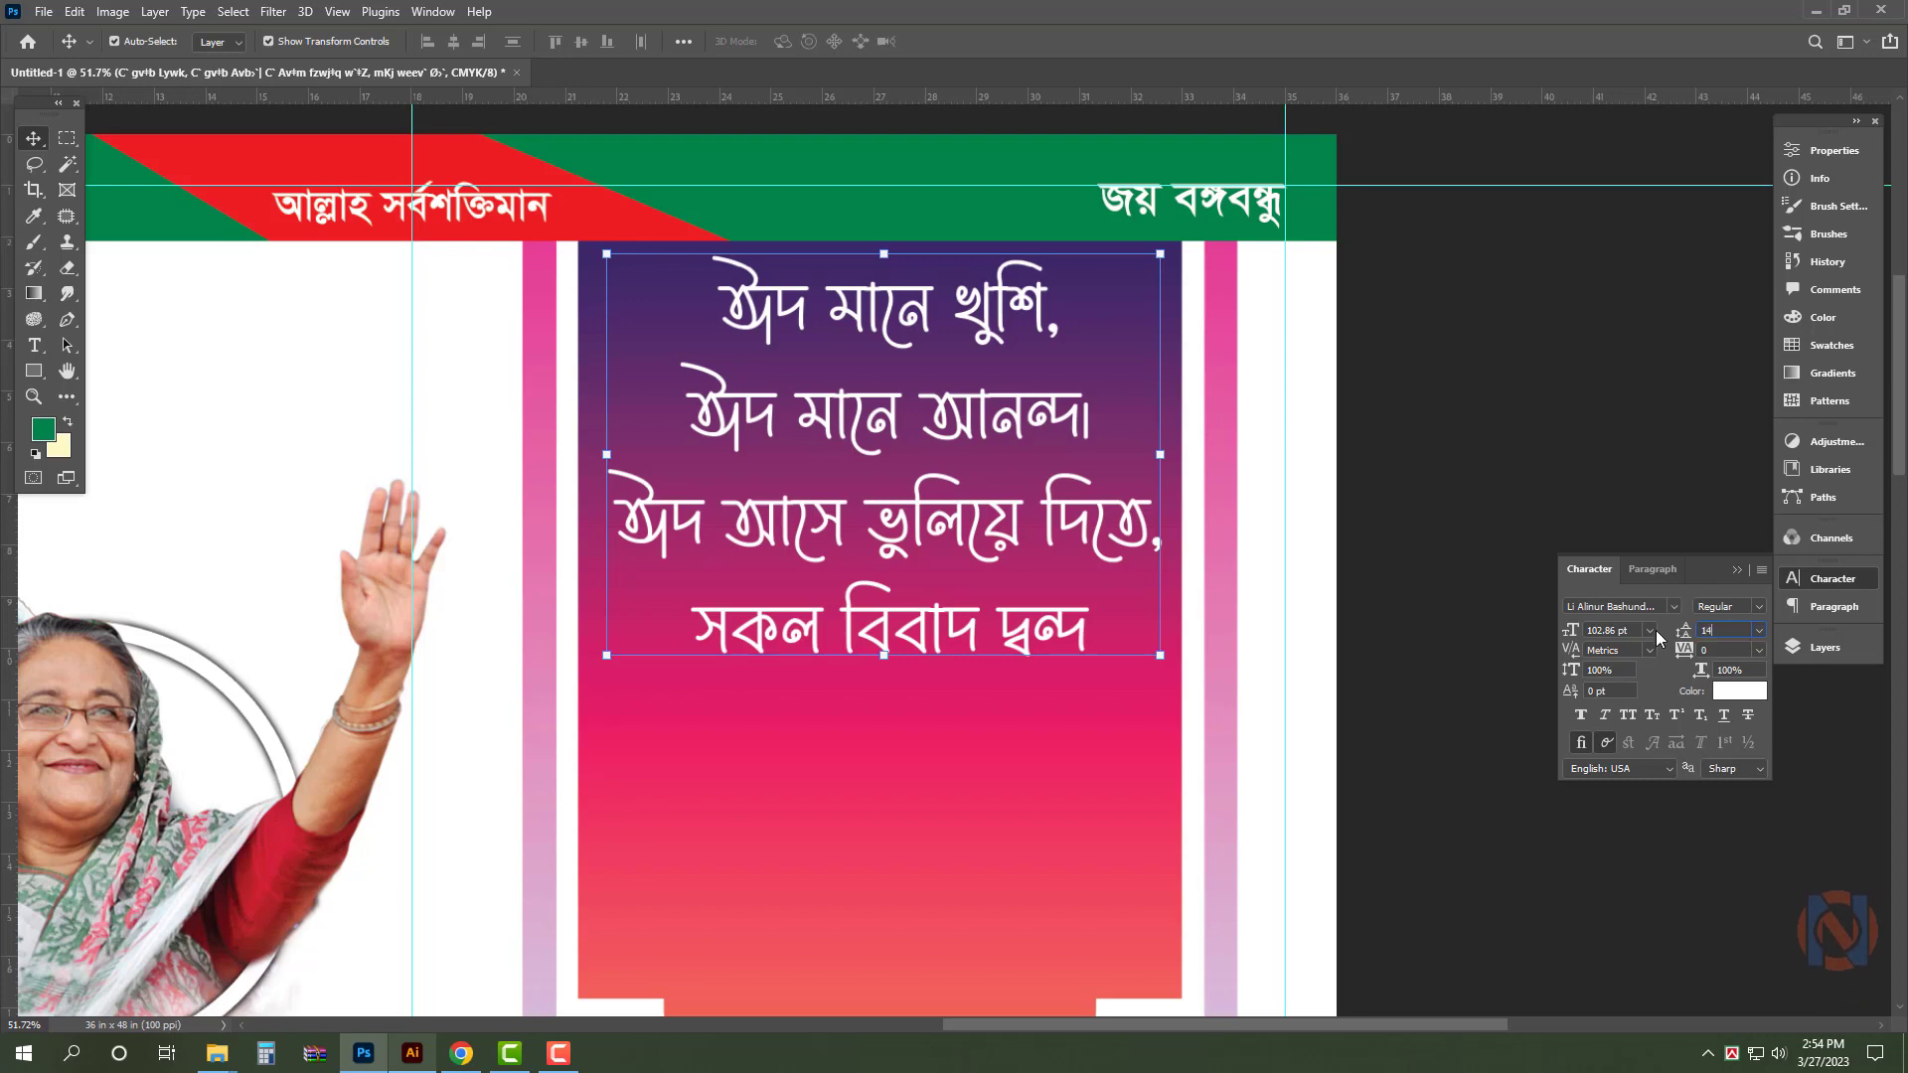
{"action": "key", "text": "Return"}
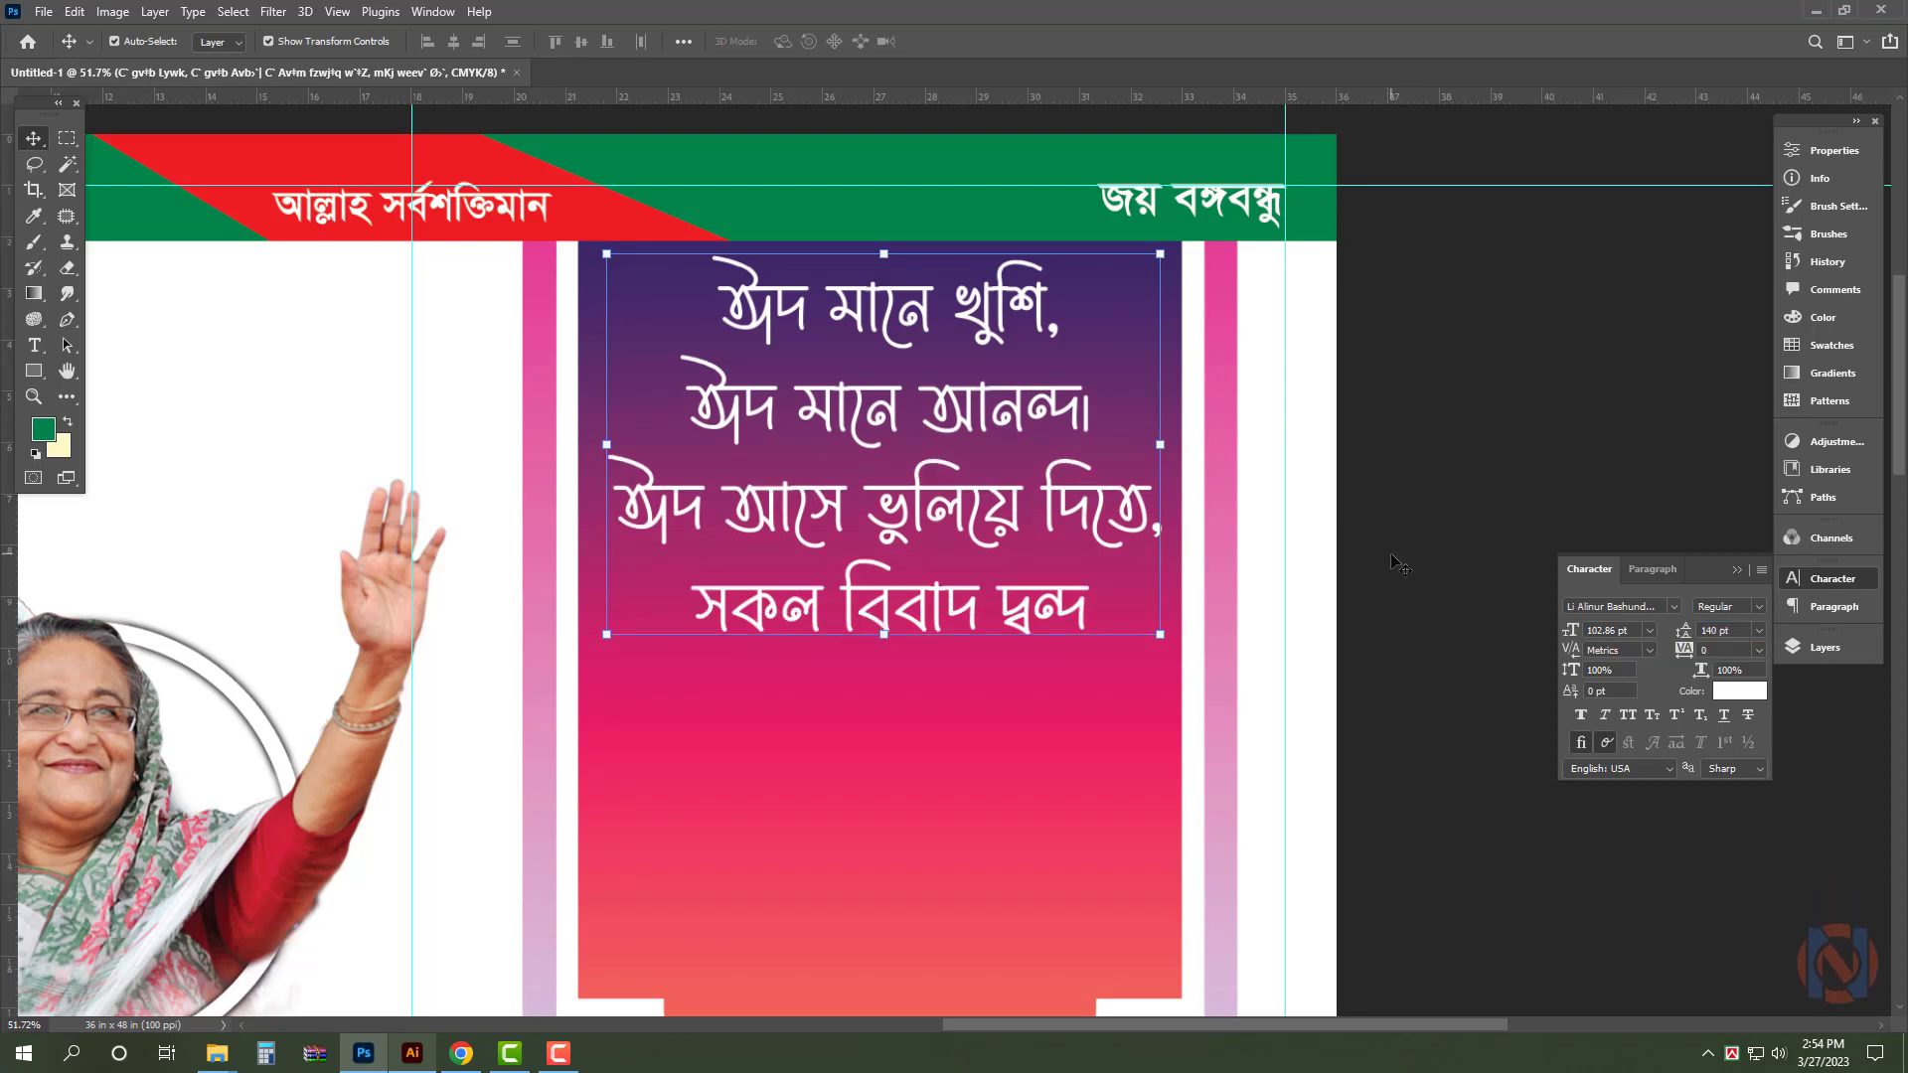
{"action": "key", "text": "shift+Left"}
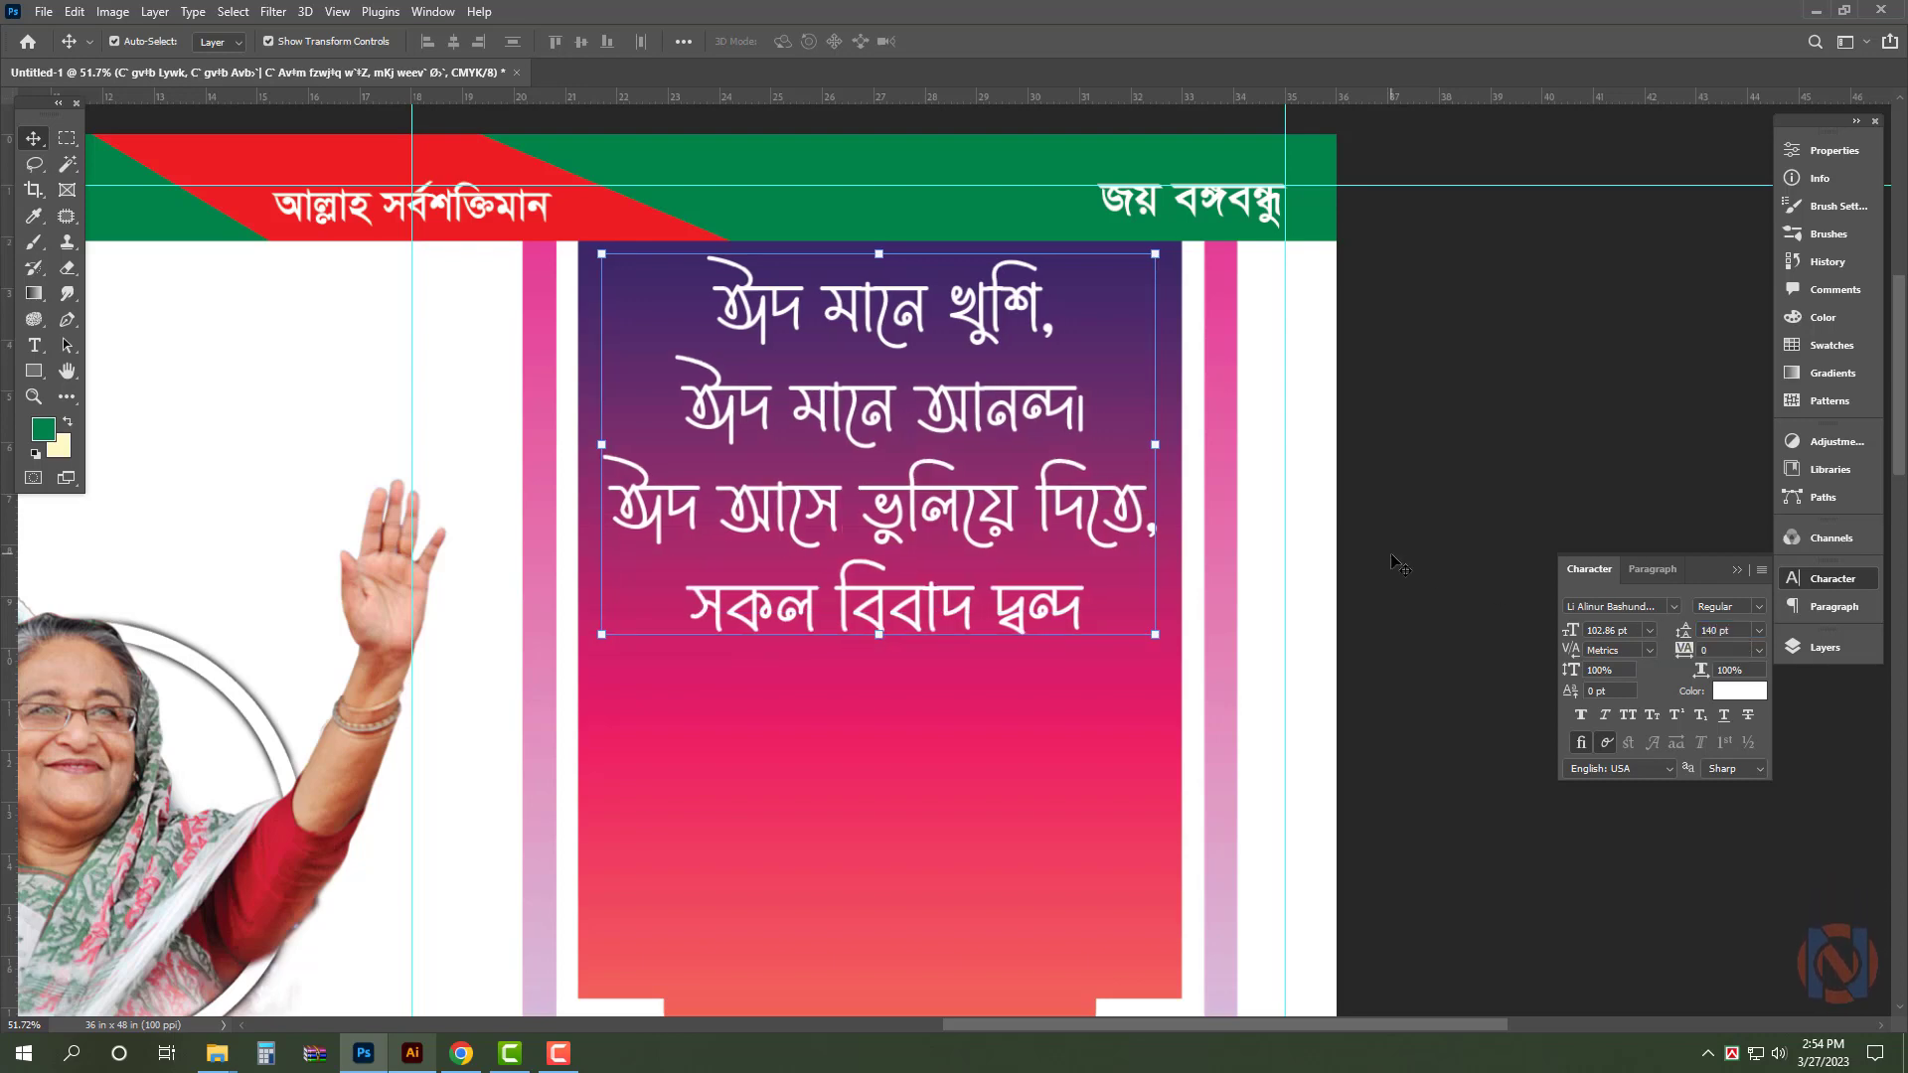
{"action": "double_click", "coordinate": [1732, 630]}
{"action": "type", "text": "130"}
{"action": "key", "text": "Return"}
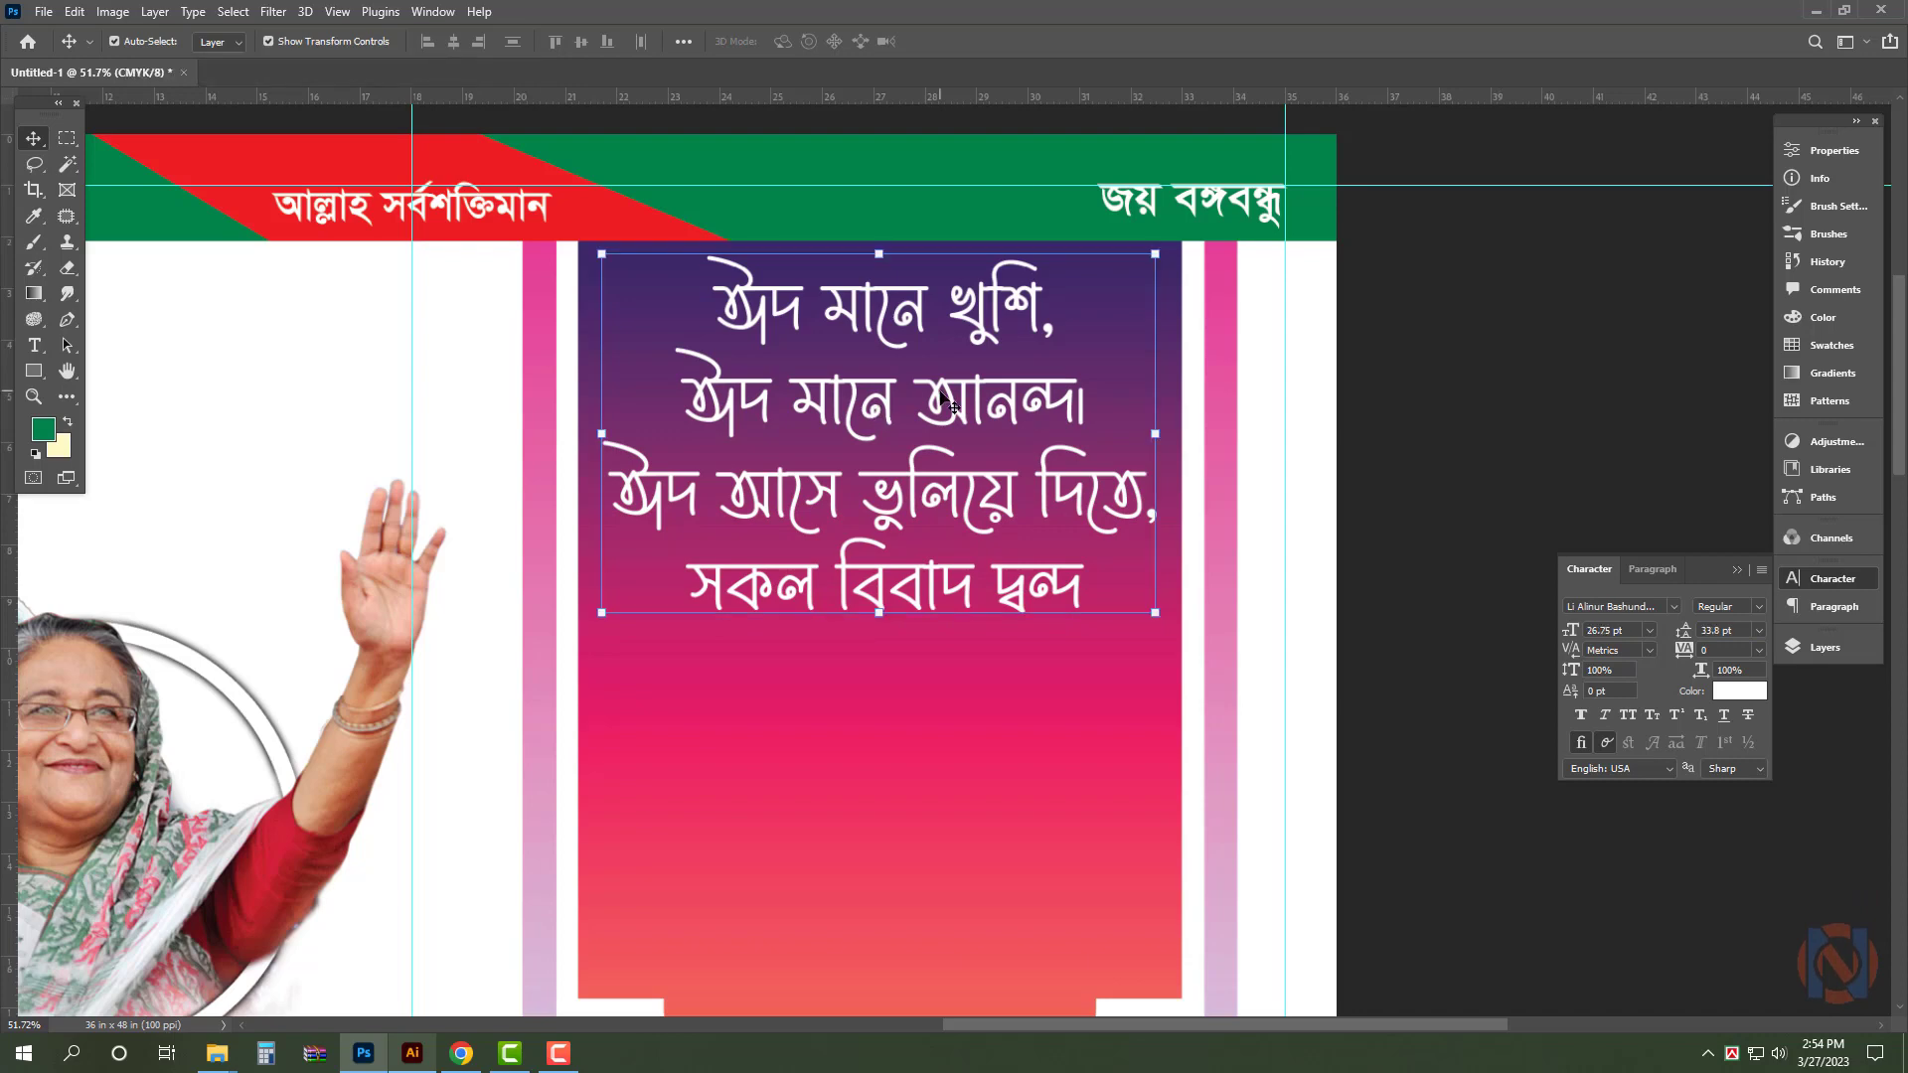
- Set the background color to pure yellow with Y 100% and fill the verse text with it
{"action": "type", "text": "n"}
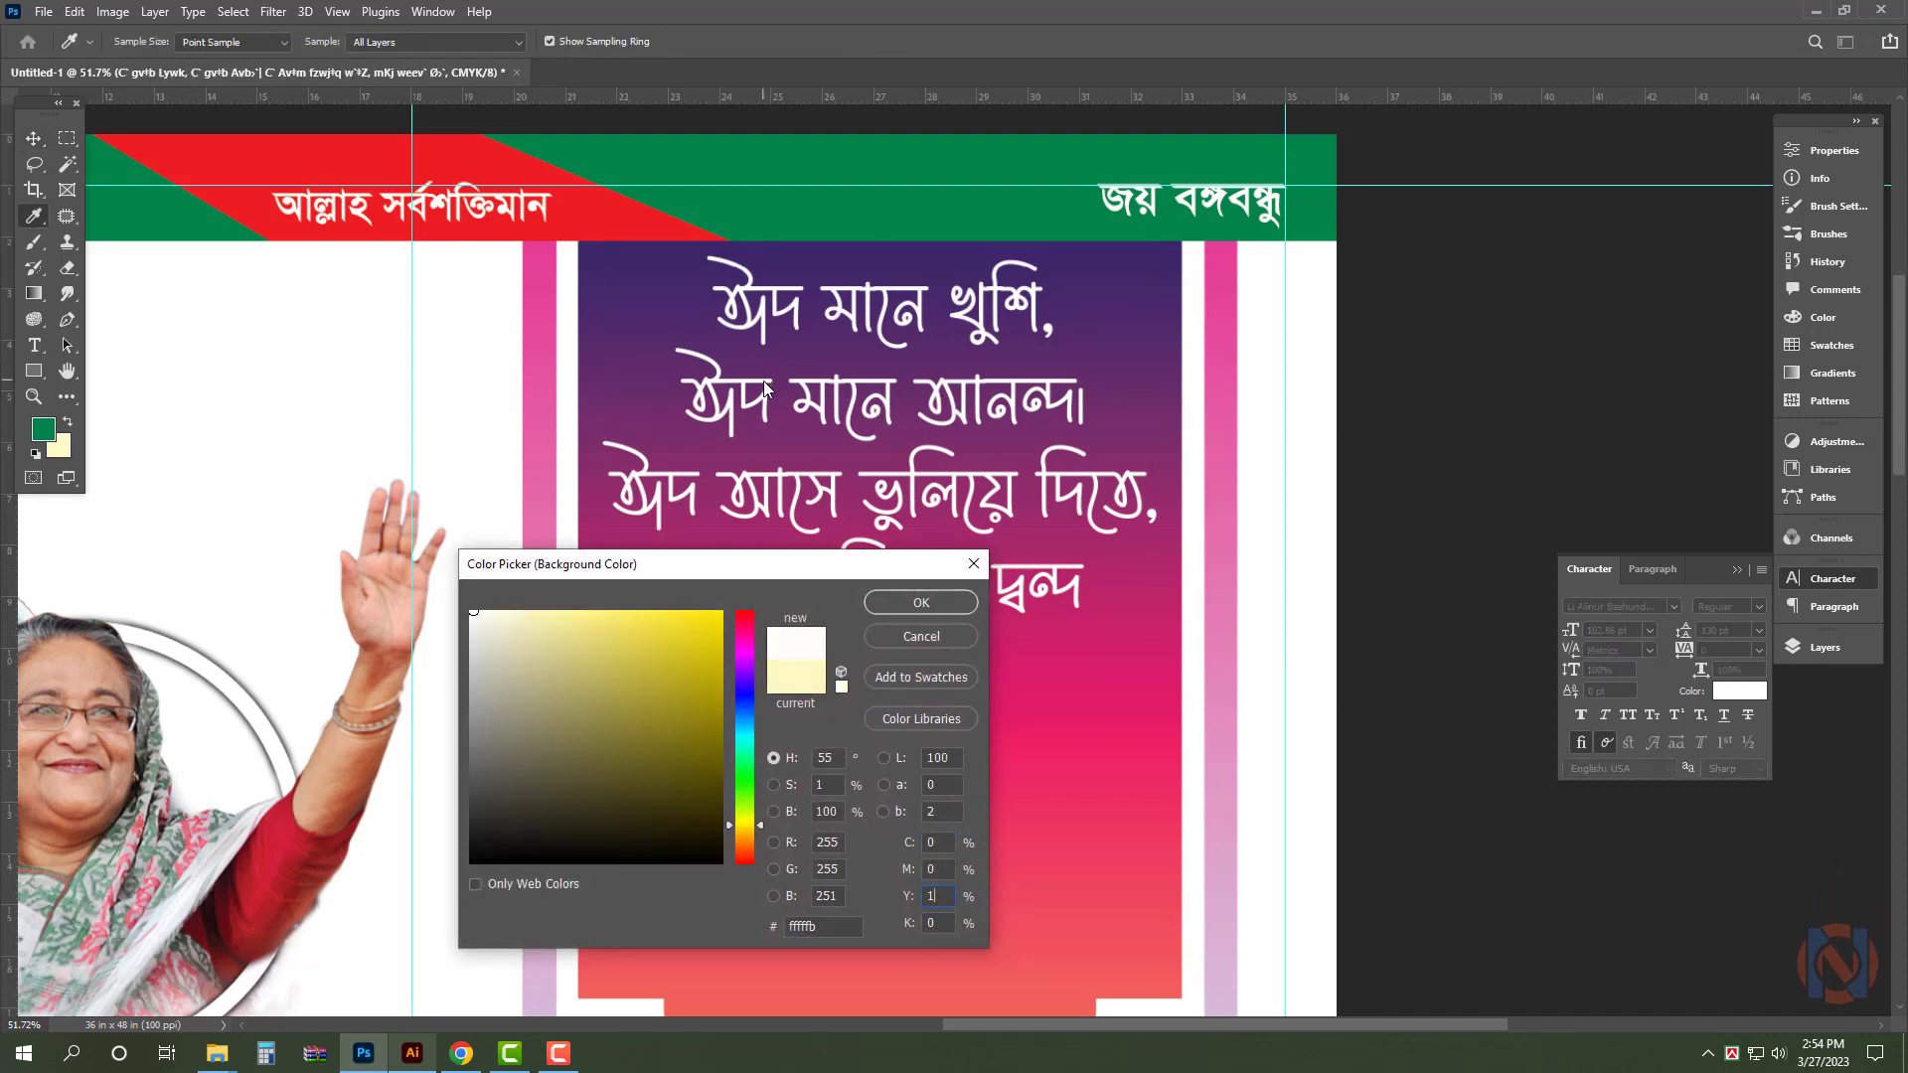
{"action": "type", "text": "00"}
{"action": "key", "text": "Return"}
{"action": "key", "text": "ctrl+shift+BackSpace"}
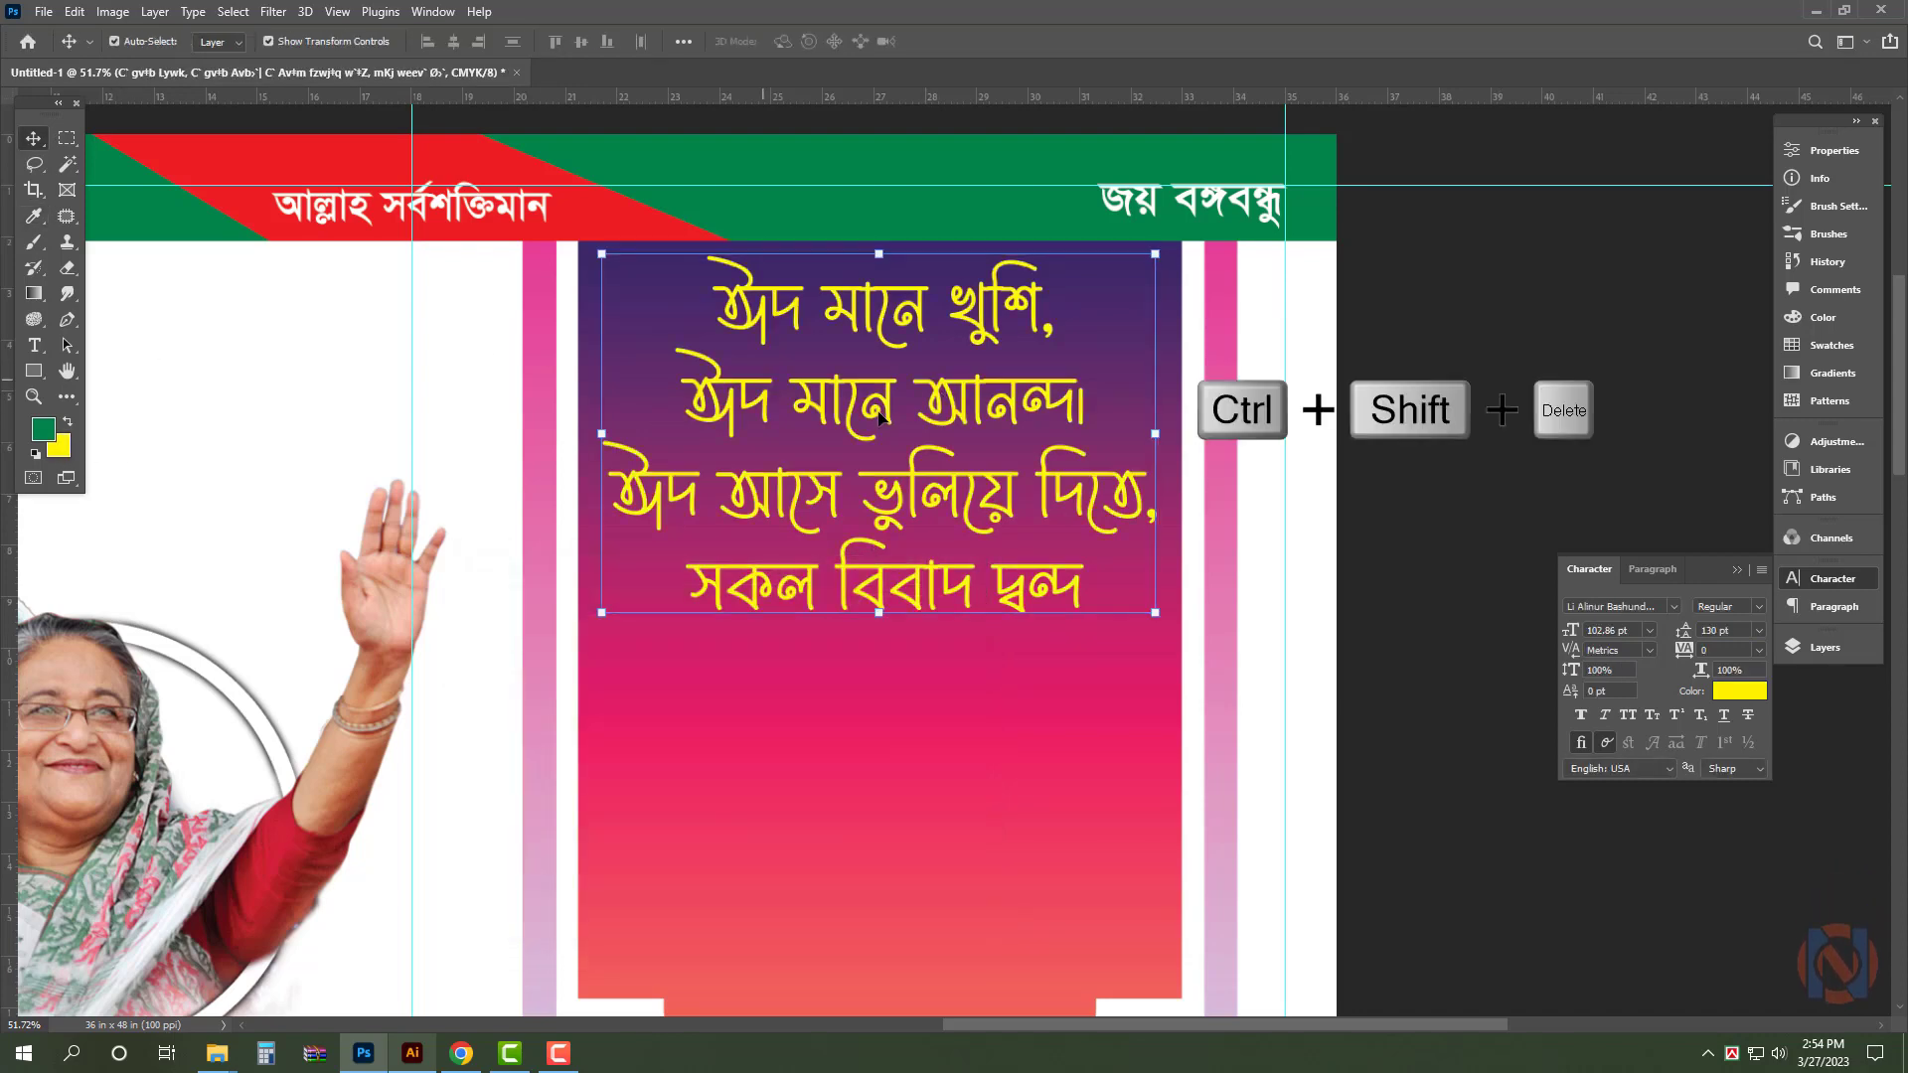
- Move the four-line black greeting text up and right over the banner's pointed lower end
{"action": "left_click", "coordinate": [1861, 654]}
{"action": "key", "text": "ctrl+0"}
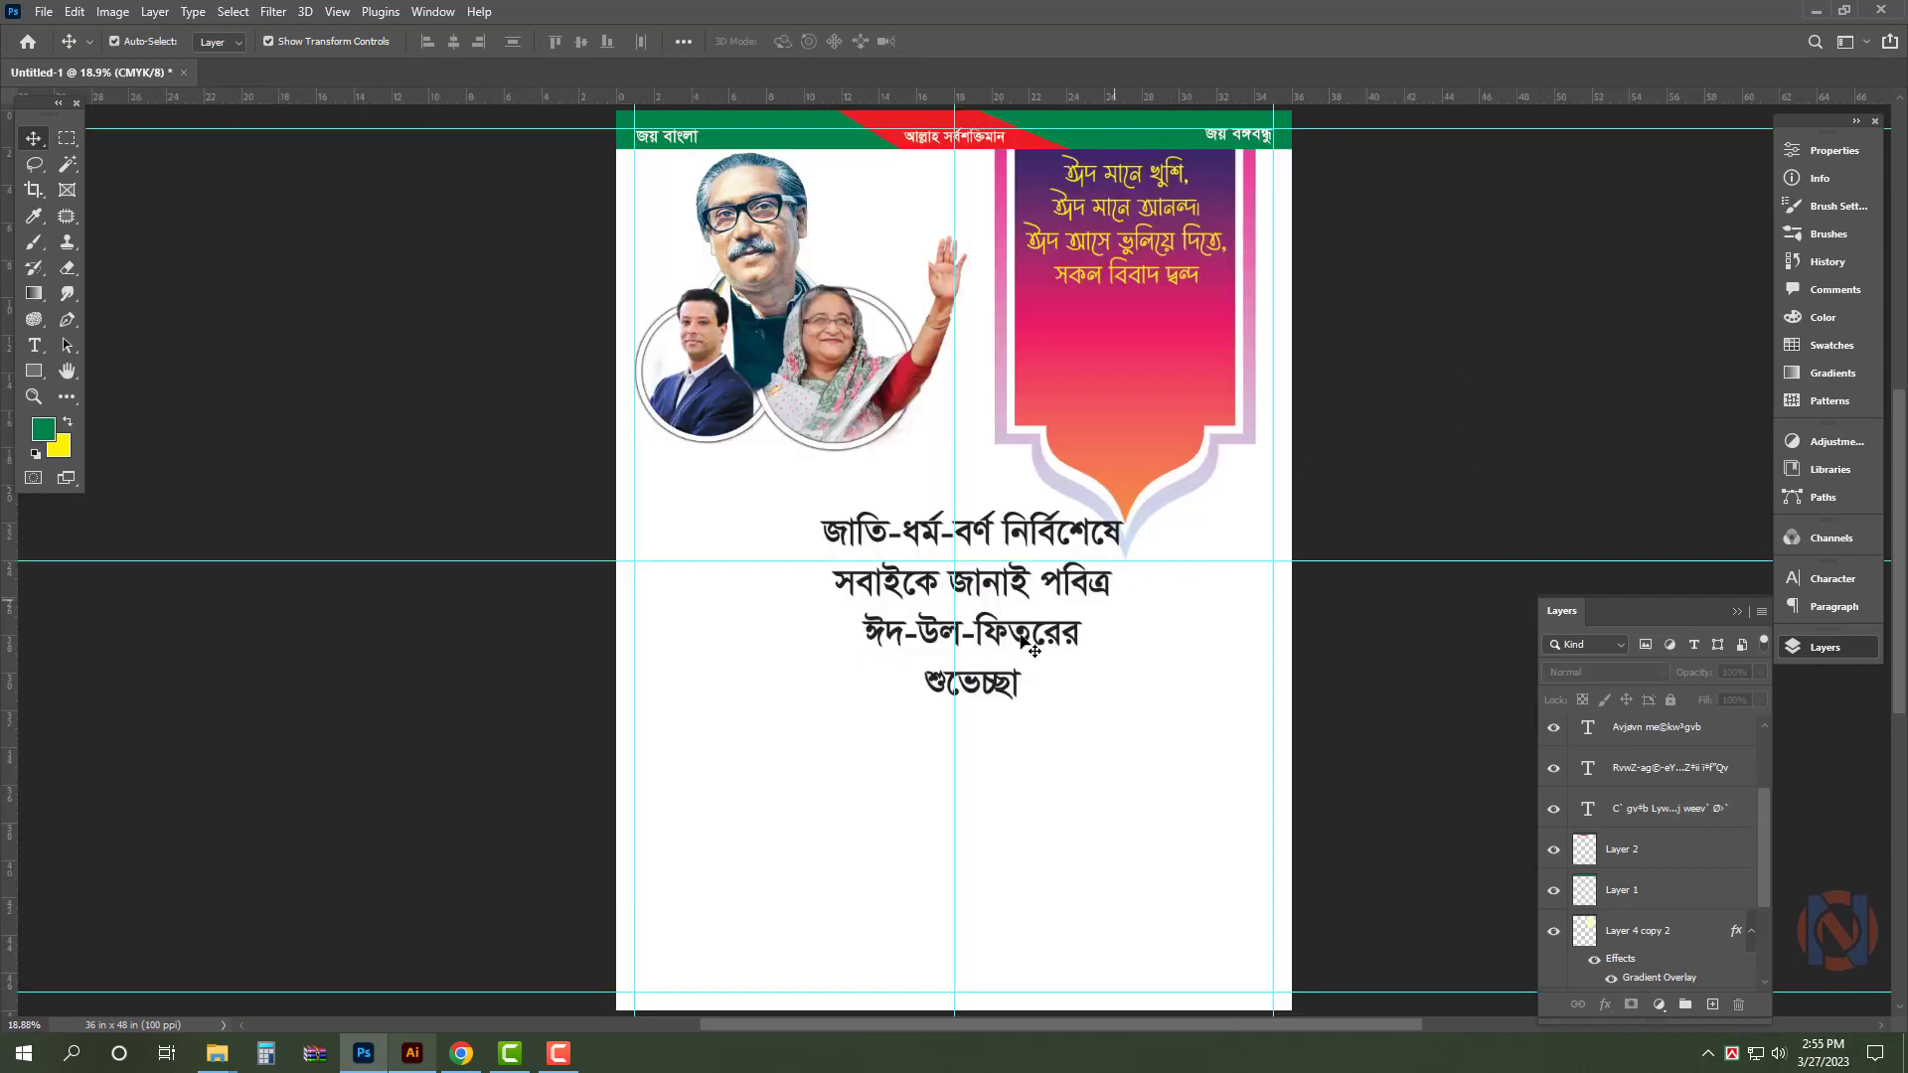
{"action": "left_click_drag", "start_coordinate": [1004, 602], "coordinate": [1145, 495]}
{"action": "left_click", "coordinate": [1435, 503]}
- Draw a Pen tool path around the poster's lower part, curving down from the left edge into a straight line, and convert it to a selection
{"action": "key", "text": "ctrl+minus"}
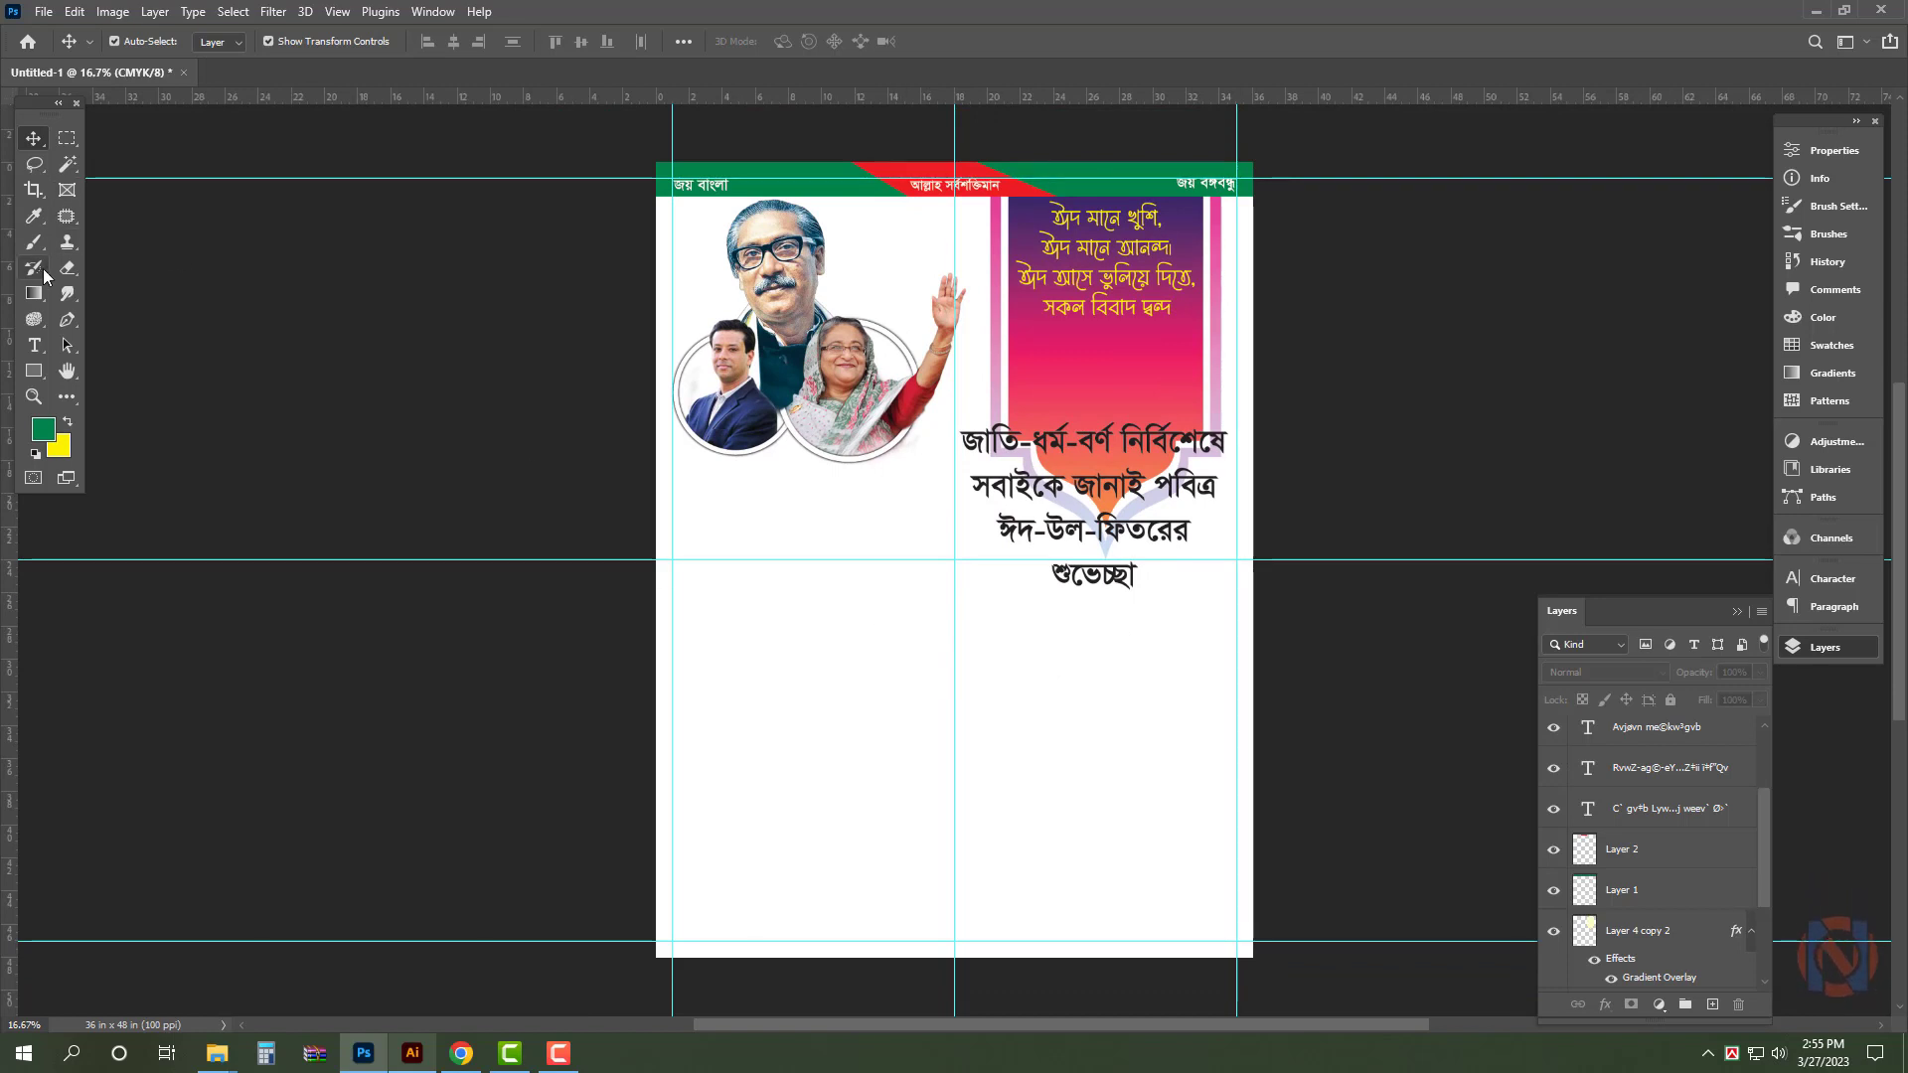
{"action": "key", "text": "p"}
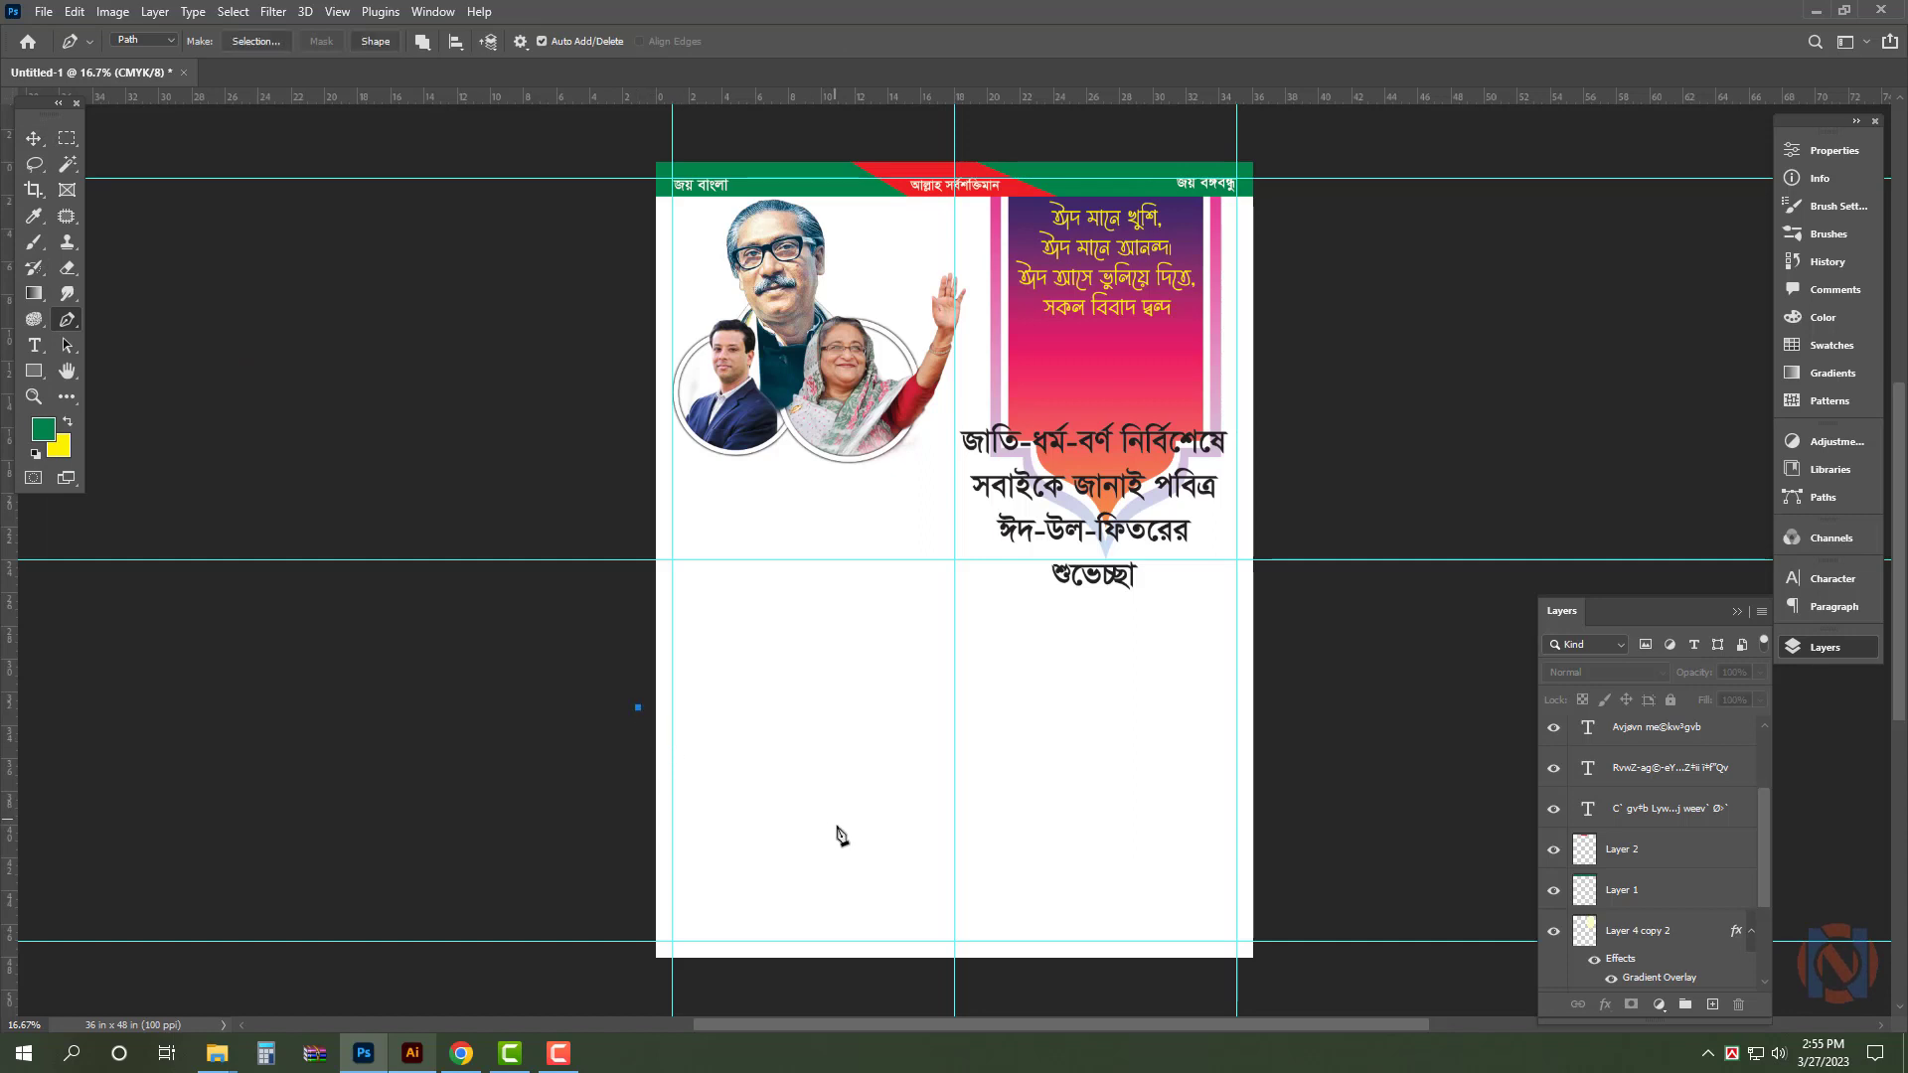
{"action": "left_click_drag", "start_coordinate": [847, 814], "coordinate": [955, 811]}
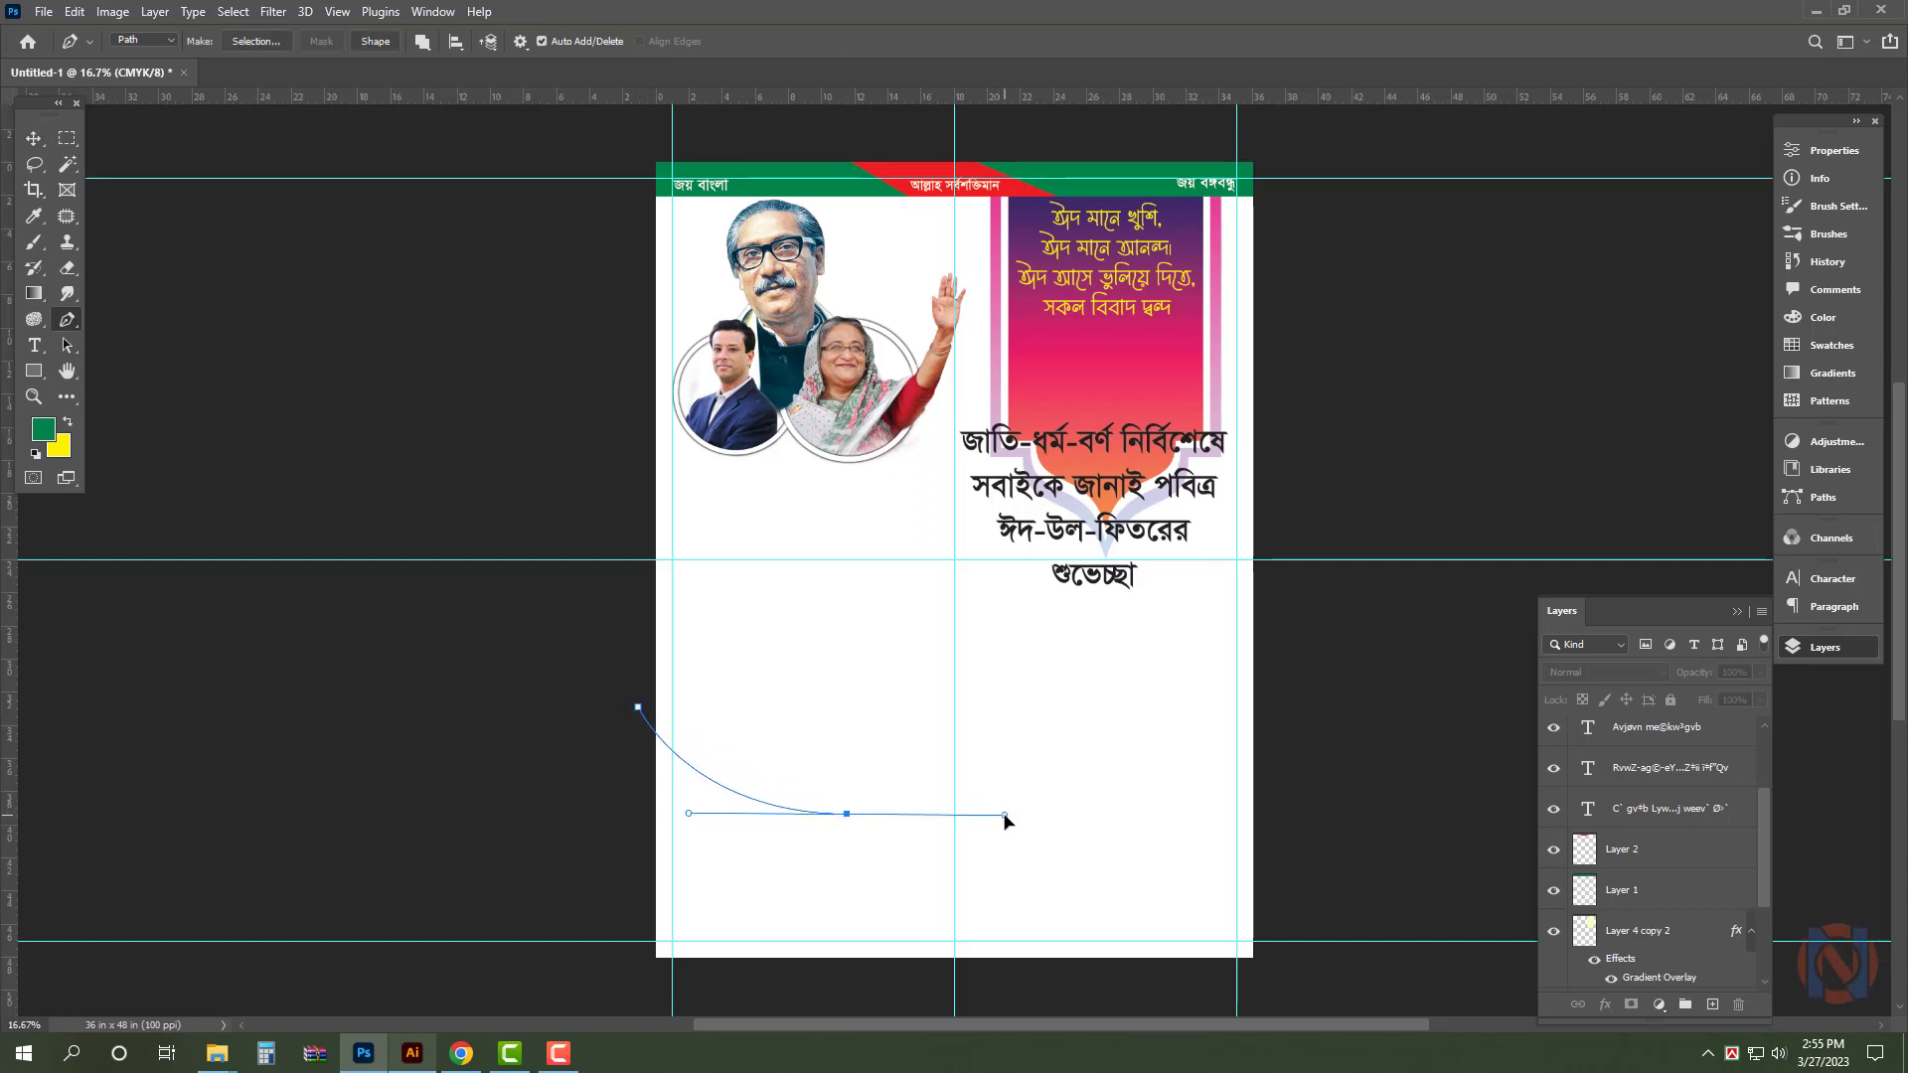
{"action": "left_click", "coordinate": [1379, 814]}
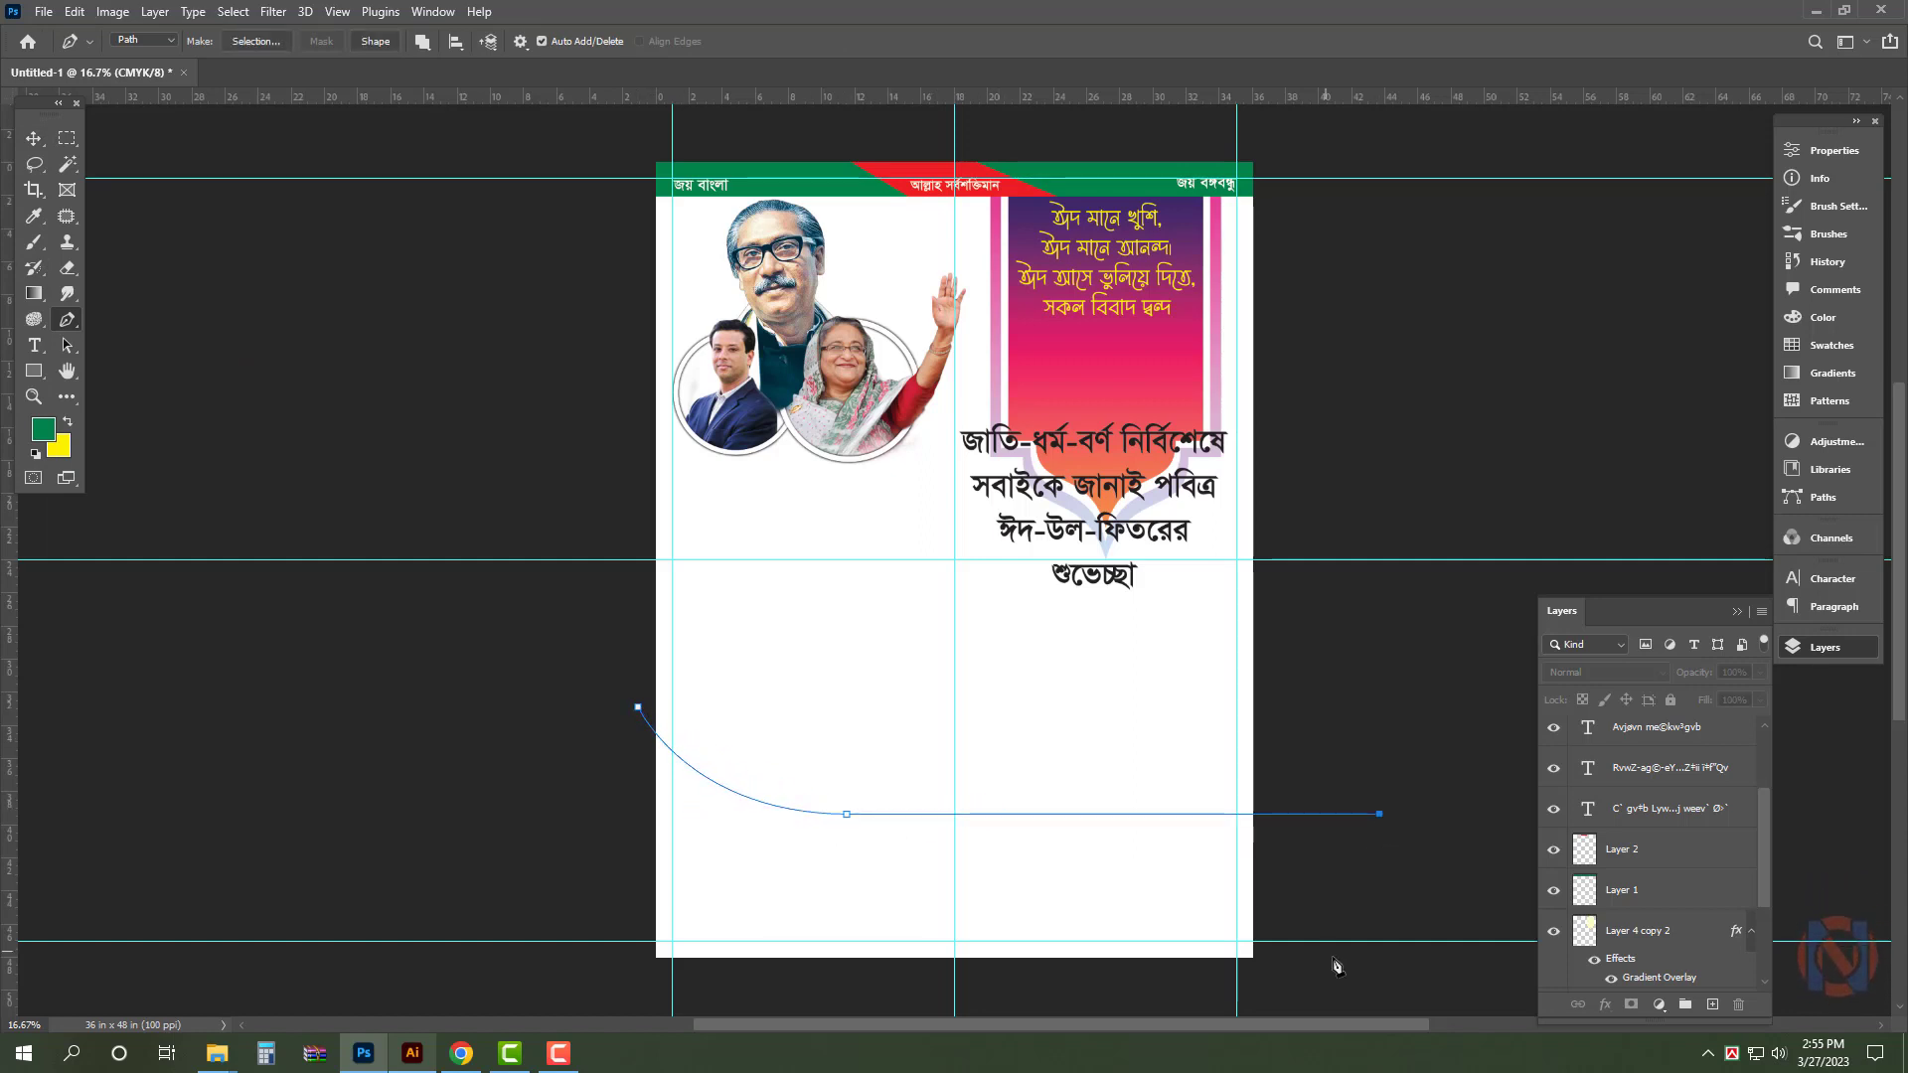
{"action": "left_click", "coordinate": [515, 948]}
{"action": "left_click", "coordinate": [482, 781]}
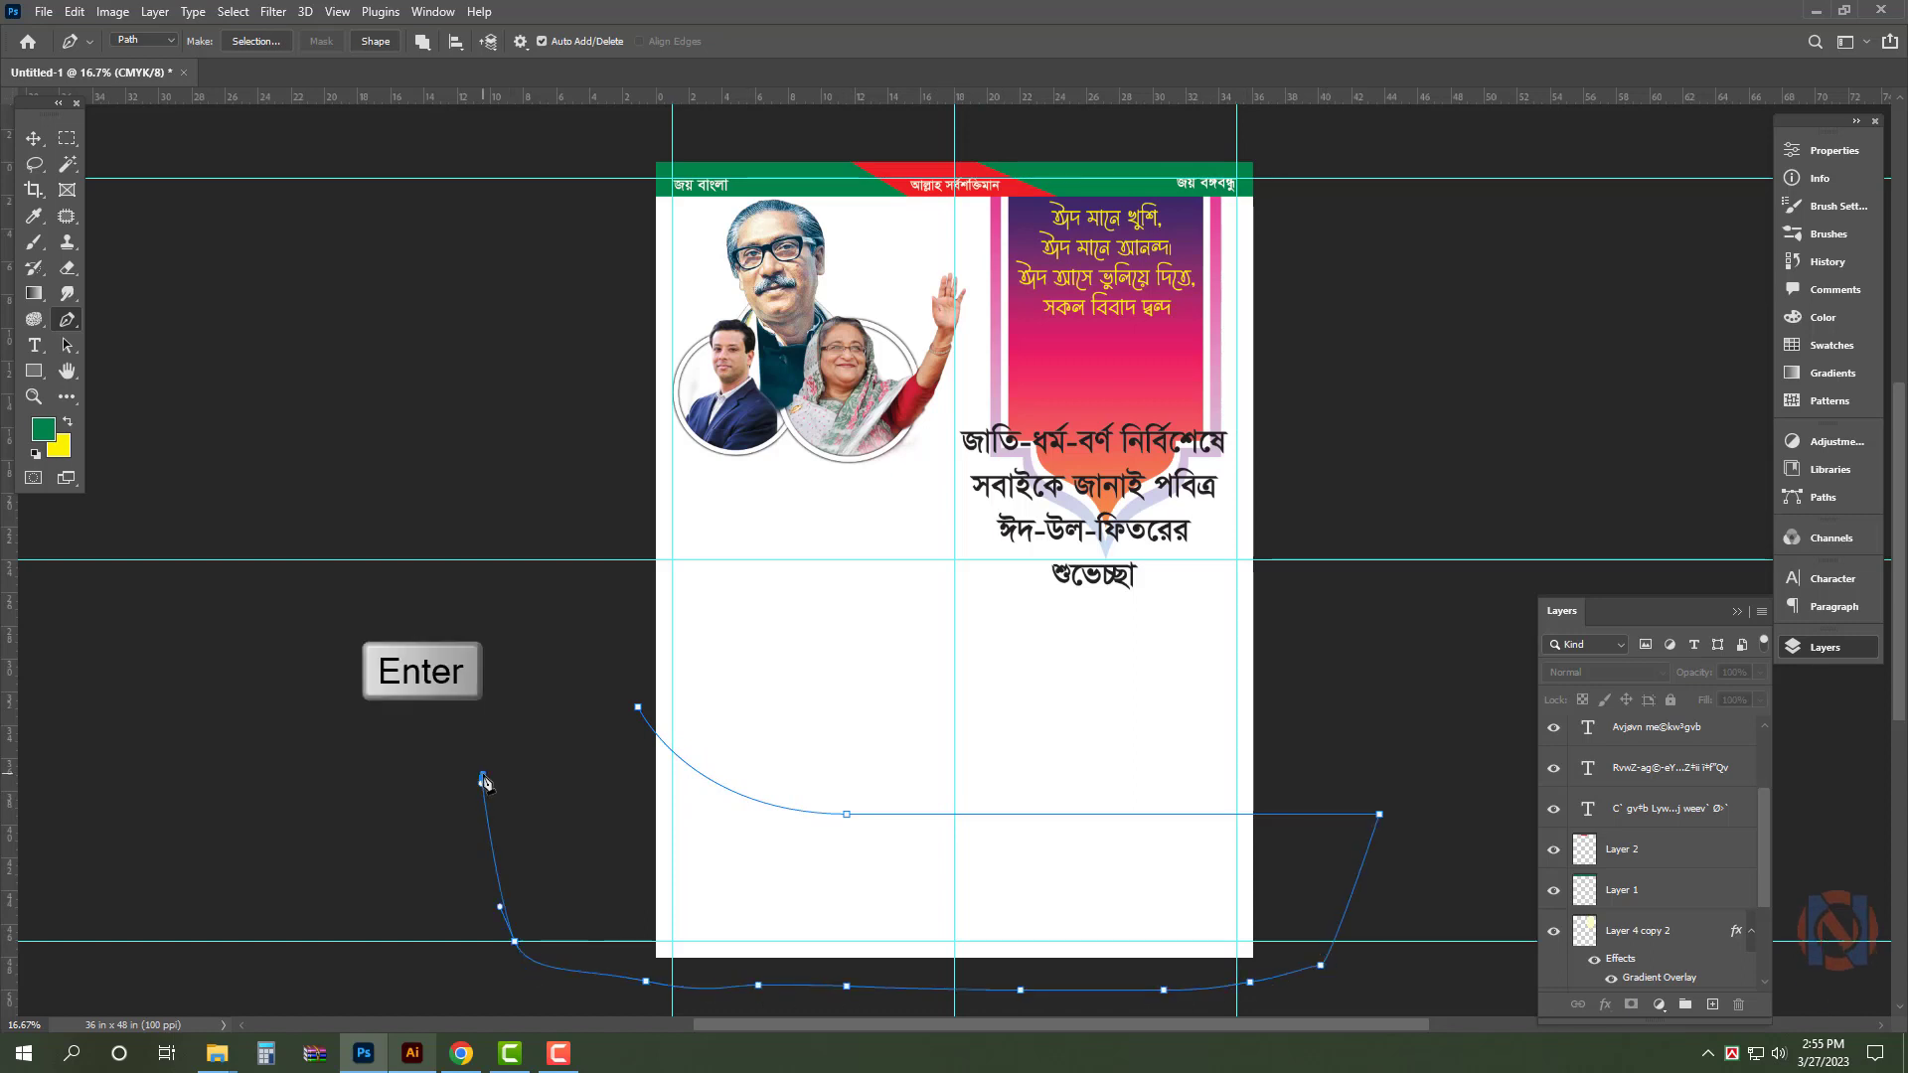
{"action": "key", "text": "ctrl+Return"}
- Add a new layer just above the white background layer and fill the selected footer area with red, M 100% and Y 100%
{"action": "key", "text": "v"}
{"action": "left_click", "coordinate": [835, 682], "text": "ctrl"}
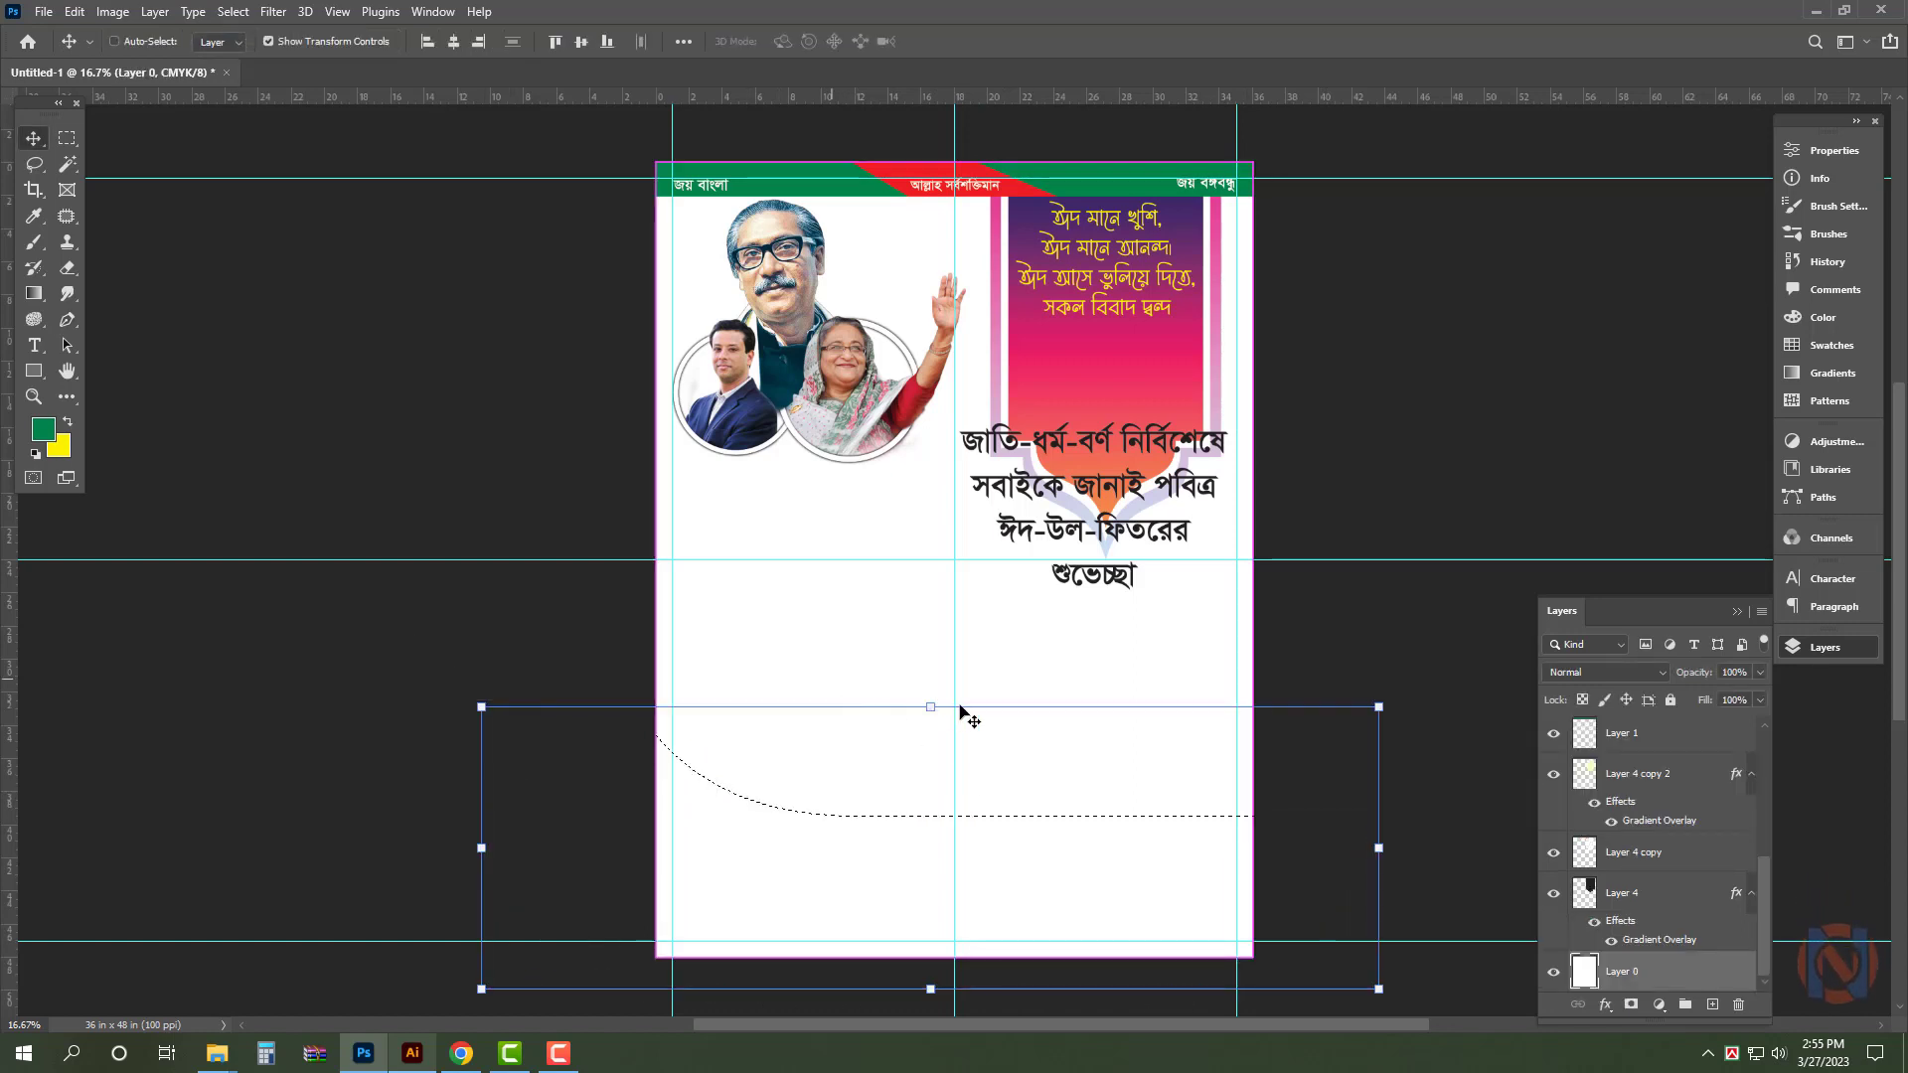
{"action": "left_click", "coordinate": [62, 447]}
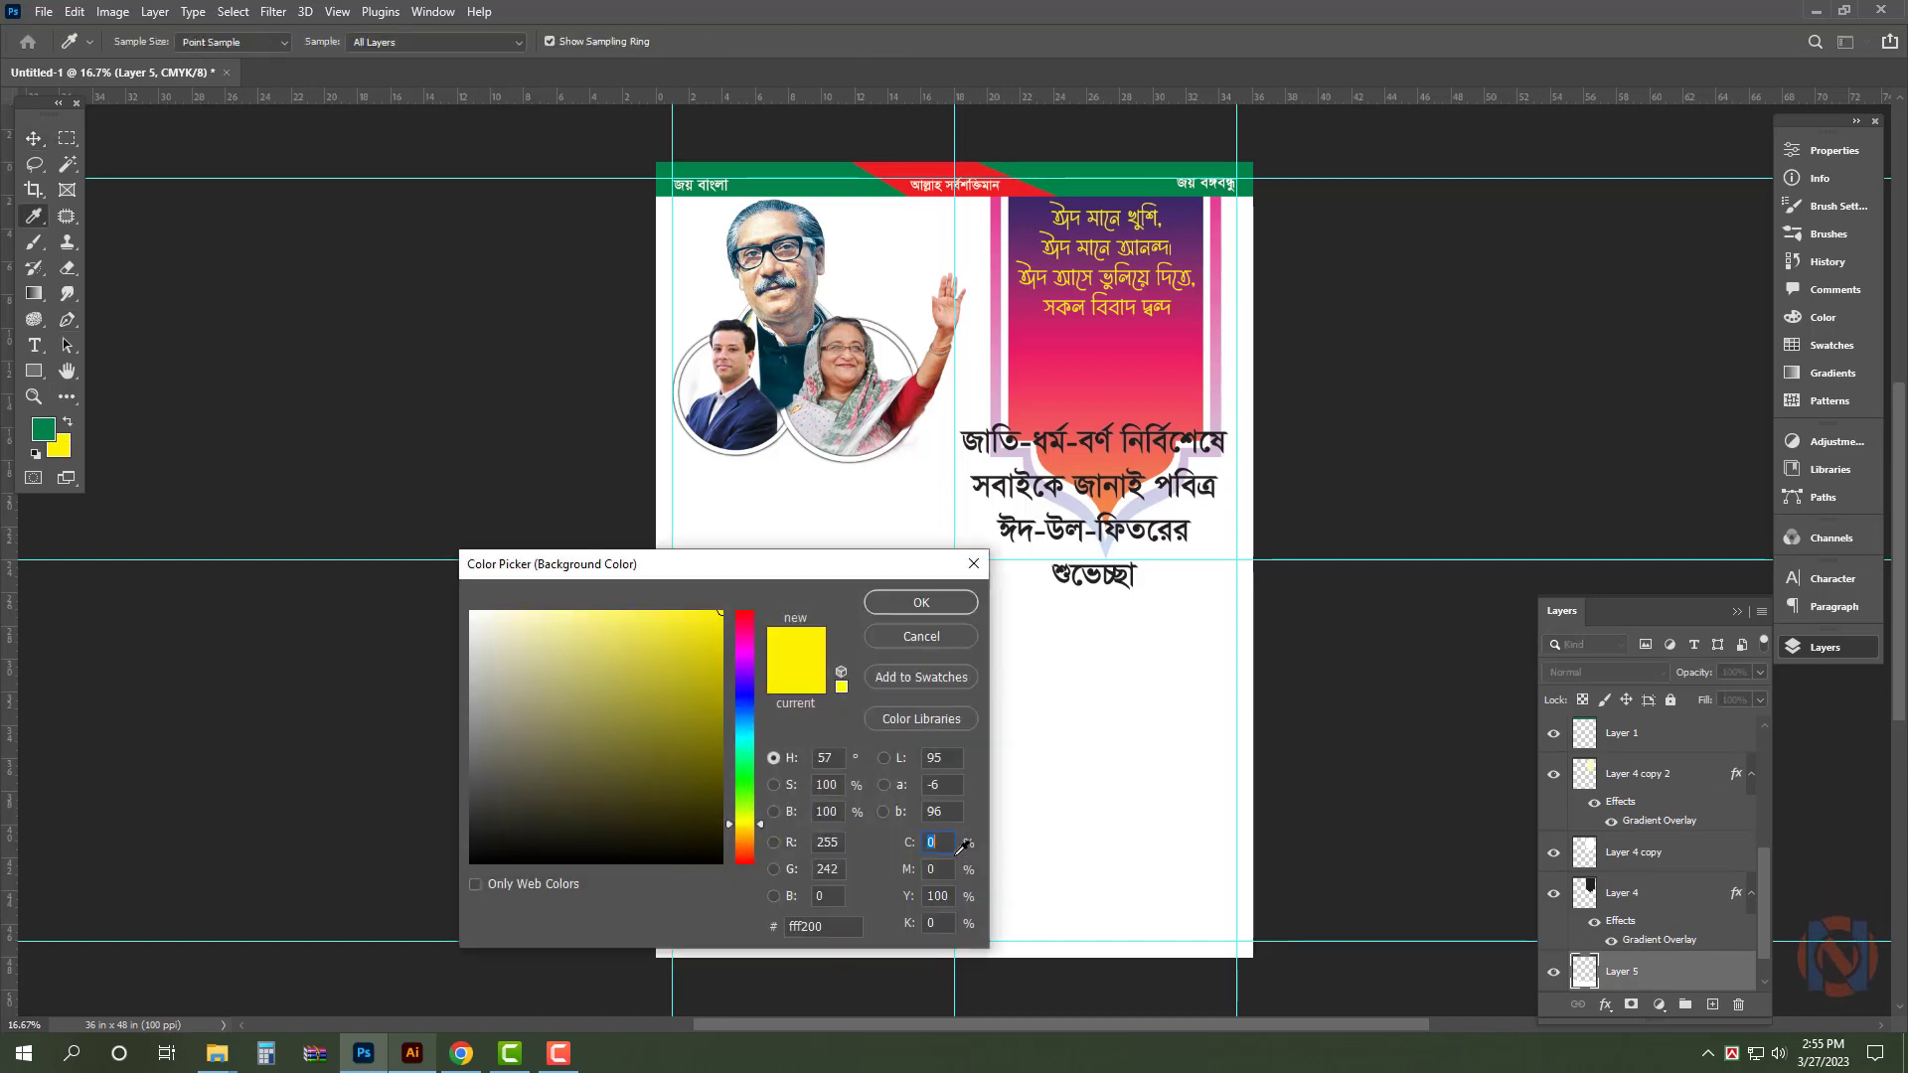
{"action": "type", "text": "100"}
{"action": "key", "text": "Return"}
{"action": "key", "text": "ctrl+shift+BackSpace"}
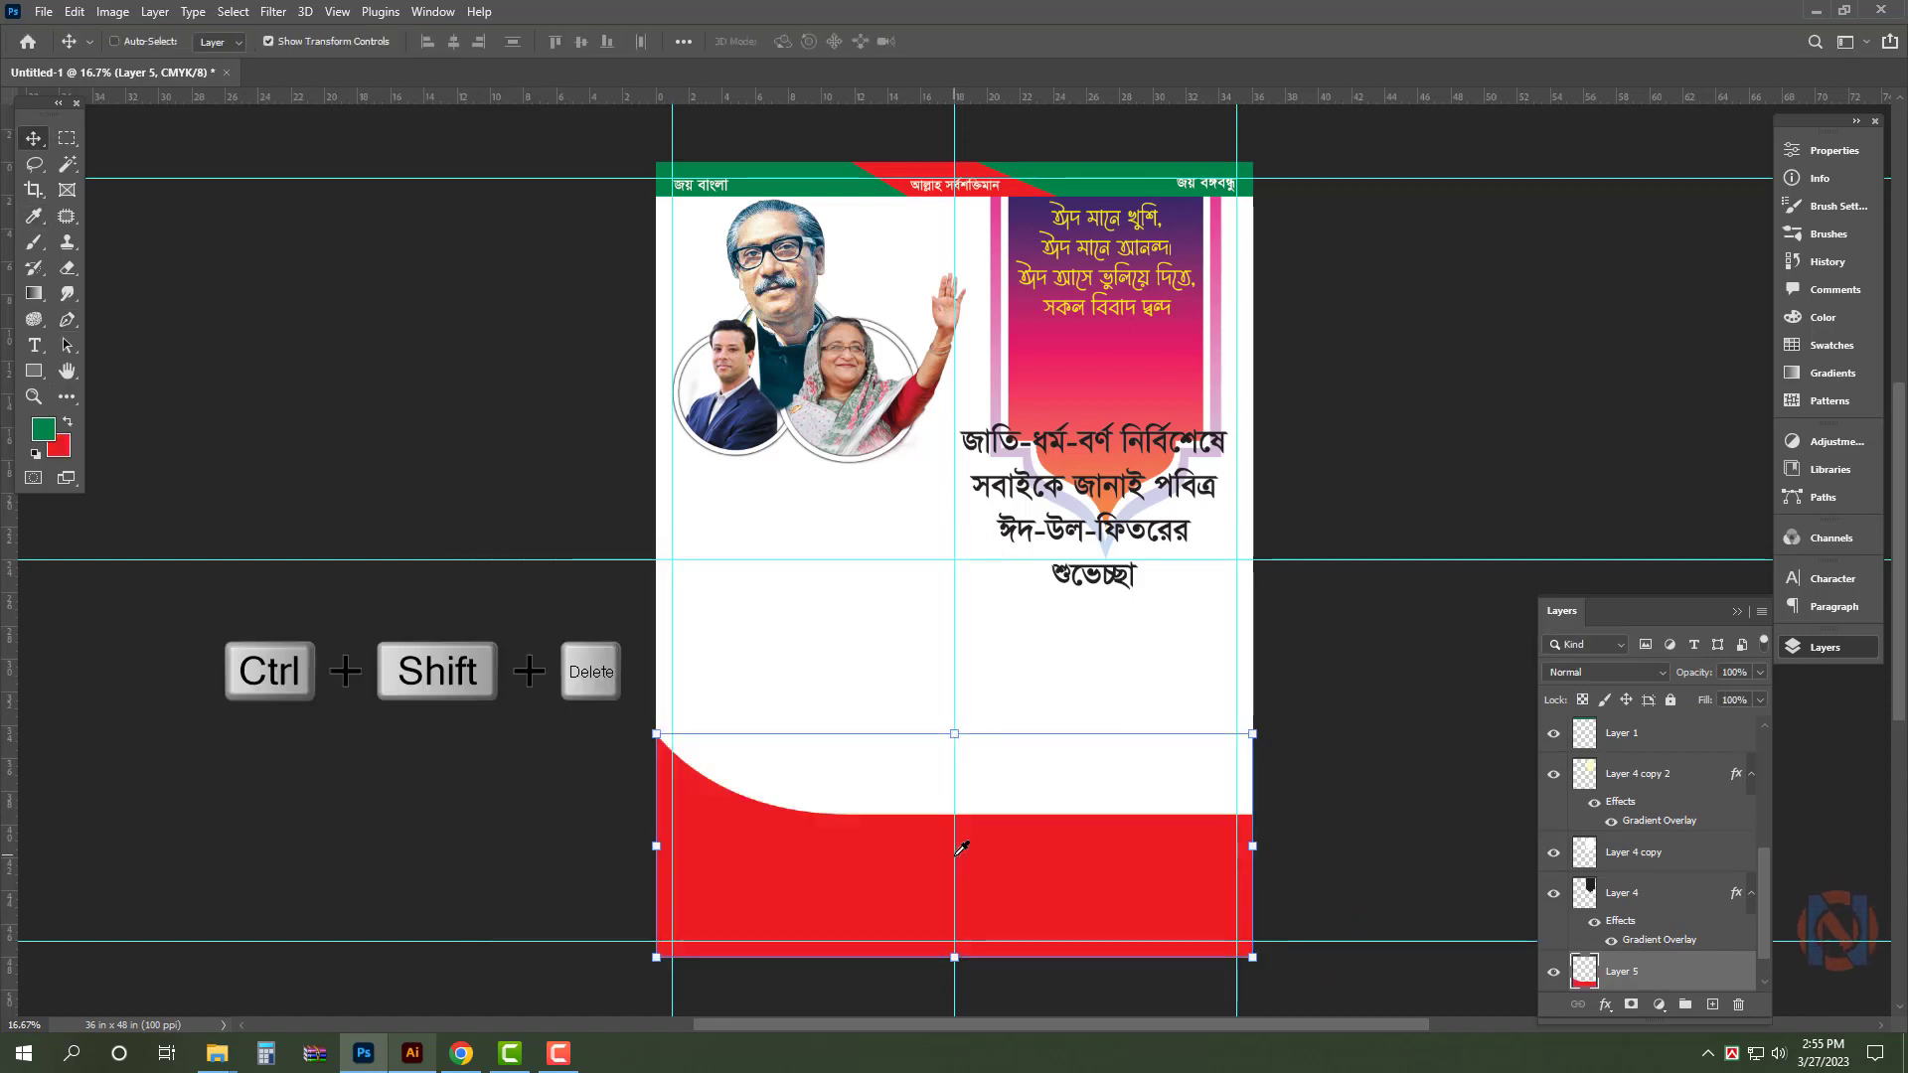
- Duplicate the red footer beneath itself, offset slightly upward as an edge strip, and fill the copy with orange, M 50% and Y 100%
{"action": "left_click", "coordinate": [1183, 926]}
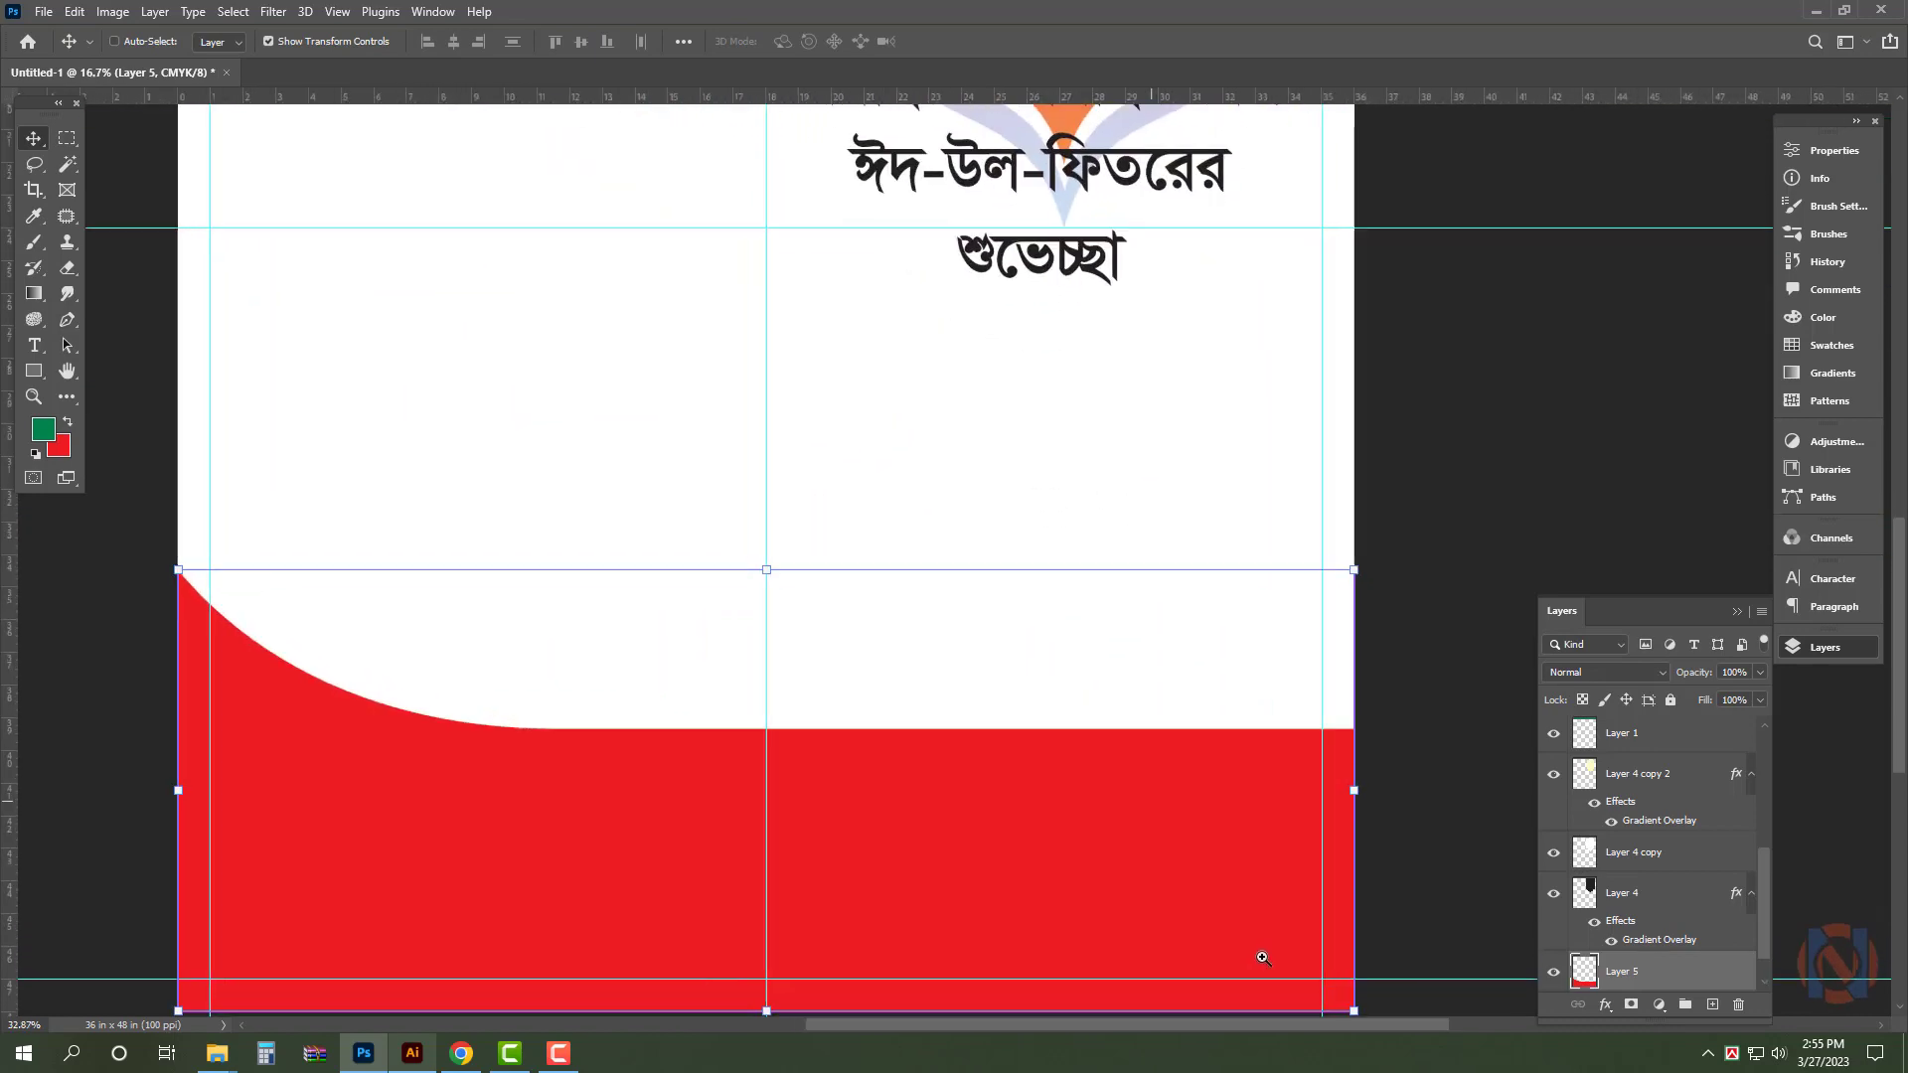
{"action": "left_click_drag", "start_coordinate": [1116, 831], "coordinate": [1071, 791]}
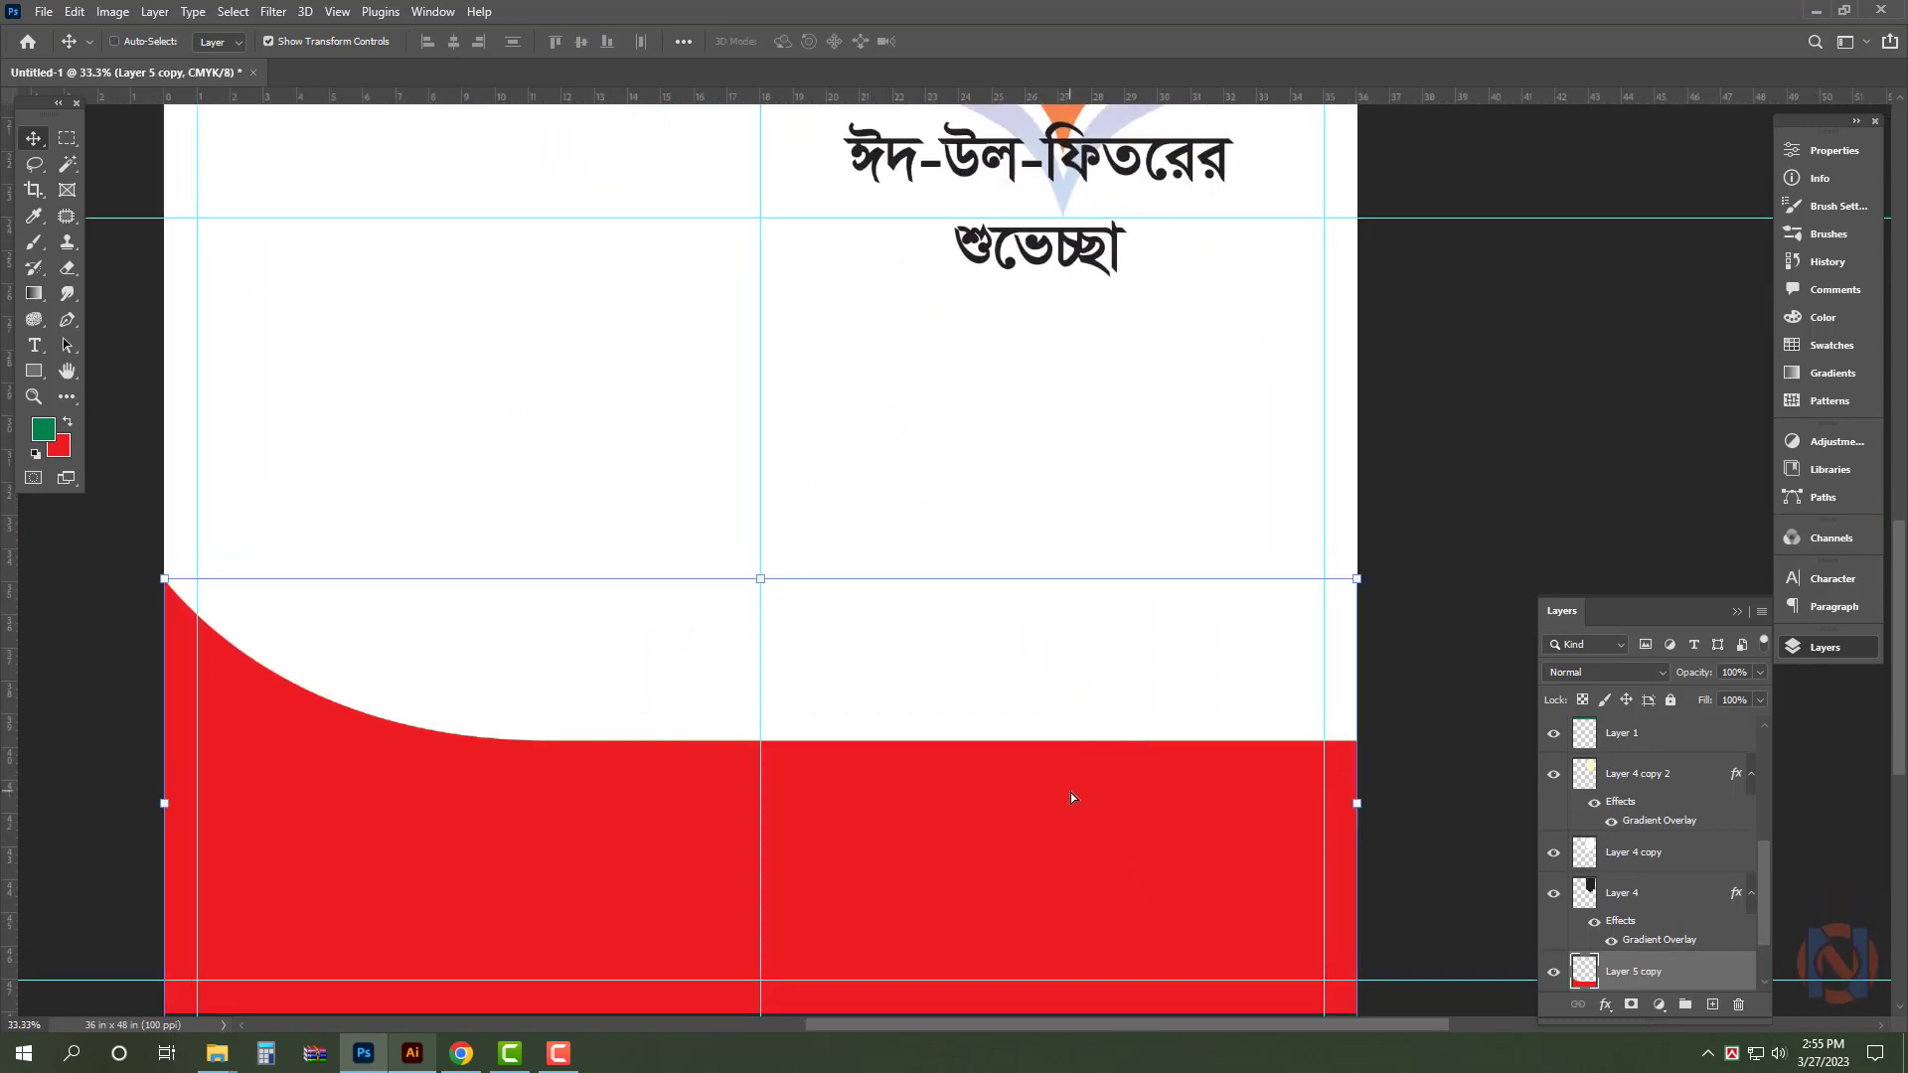
{"action": "left_click", "coordinate": [59, 448]}
{"action": "type", "text": "0"}
{"action": "key", "text": "Tab"}
{"action": "type", "text": "50"}
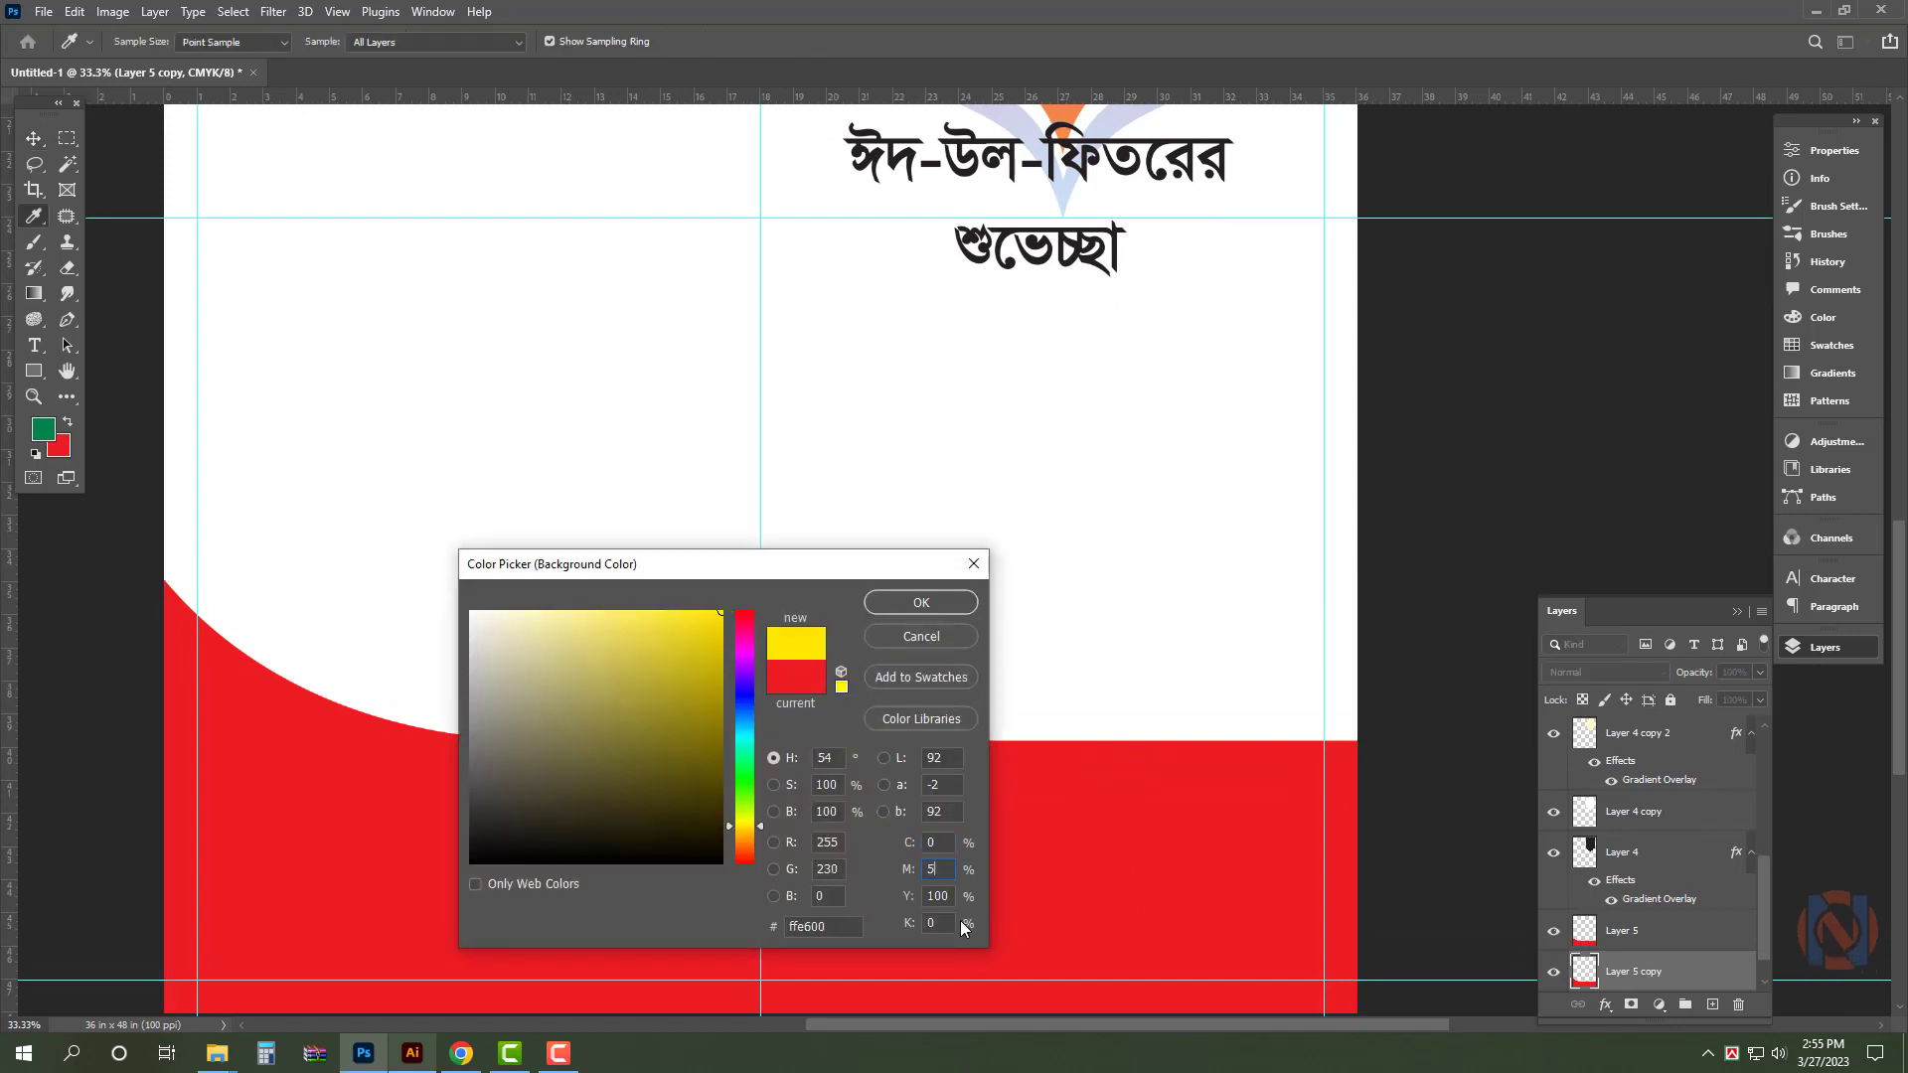
{"action": "key", "text": "Return"}
{"action": "key", "text": "ctrl+shift+Delete"}
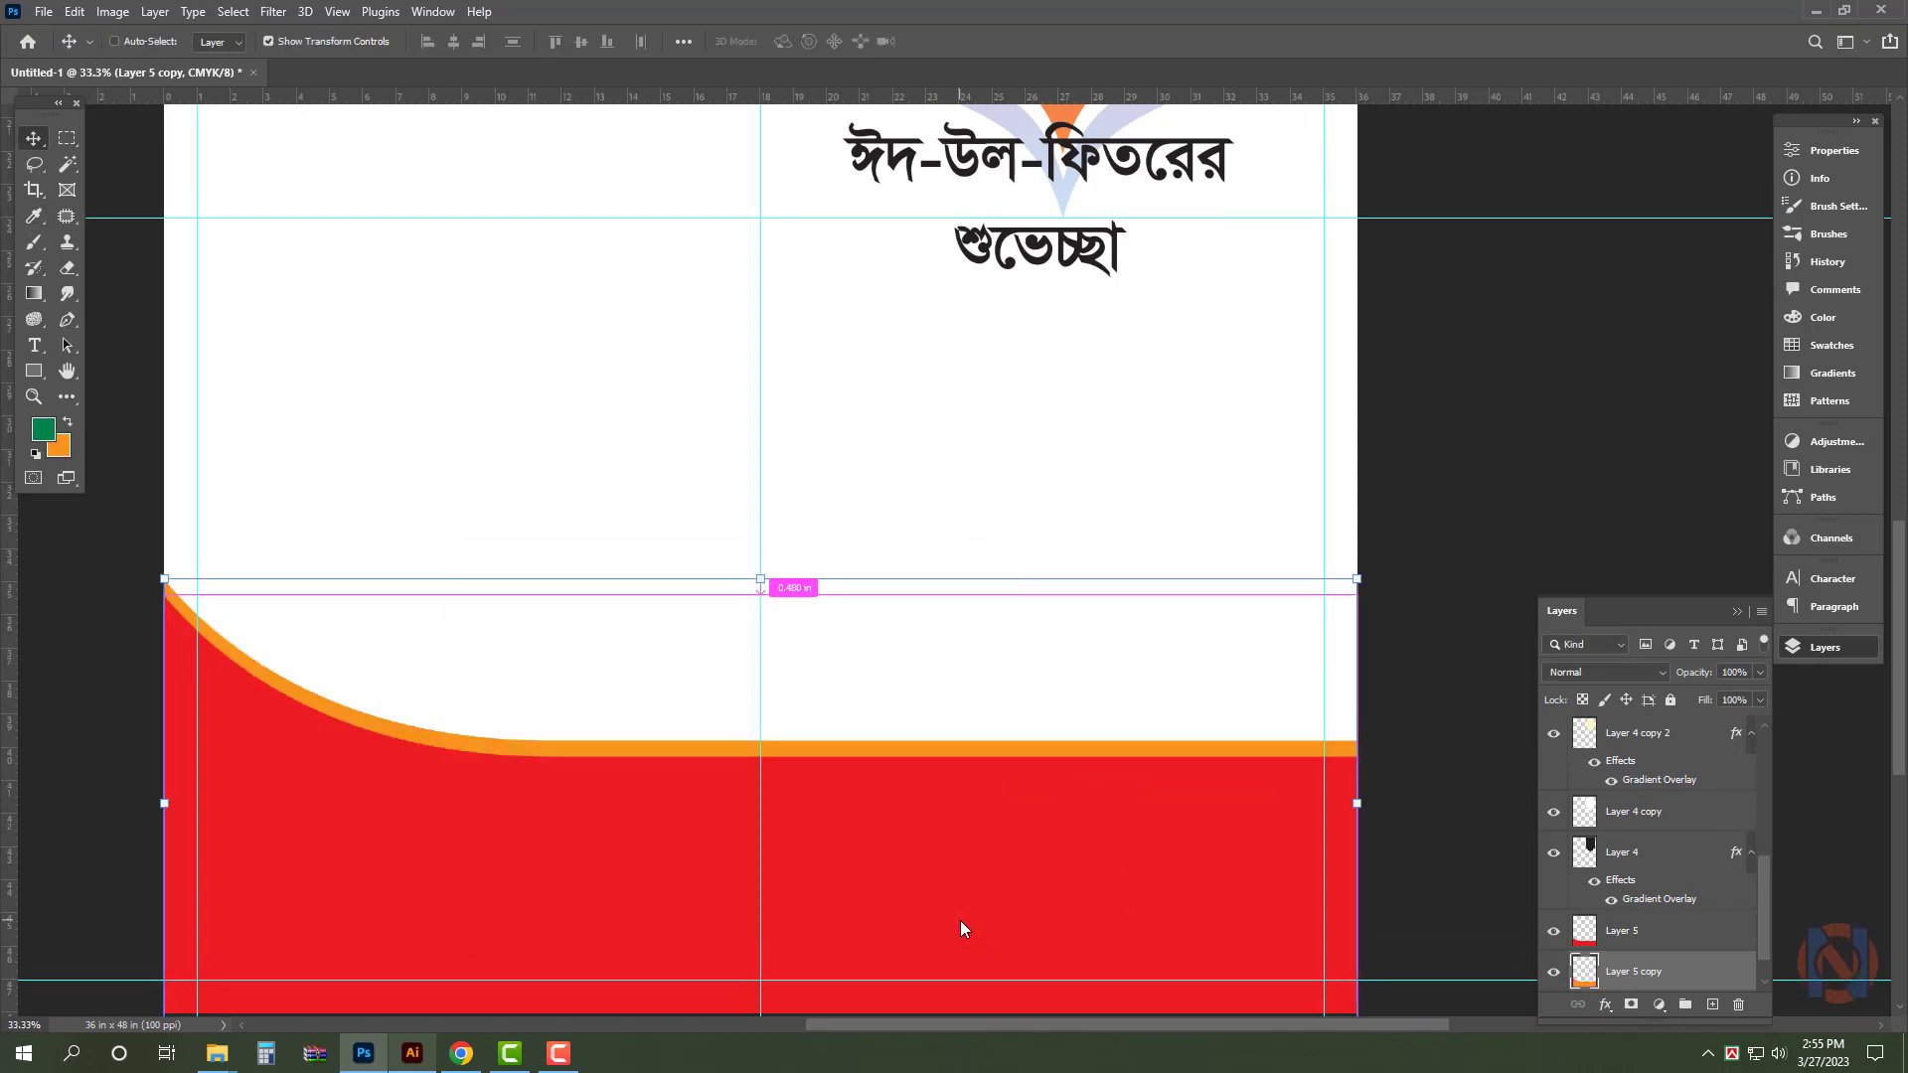
{"action": "key", "text": "ctrl+0"}
{"action": "left_click", "coordinate": [1595, 412]}
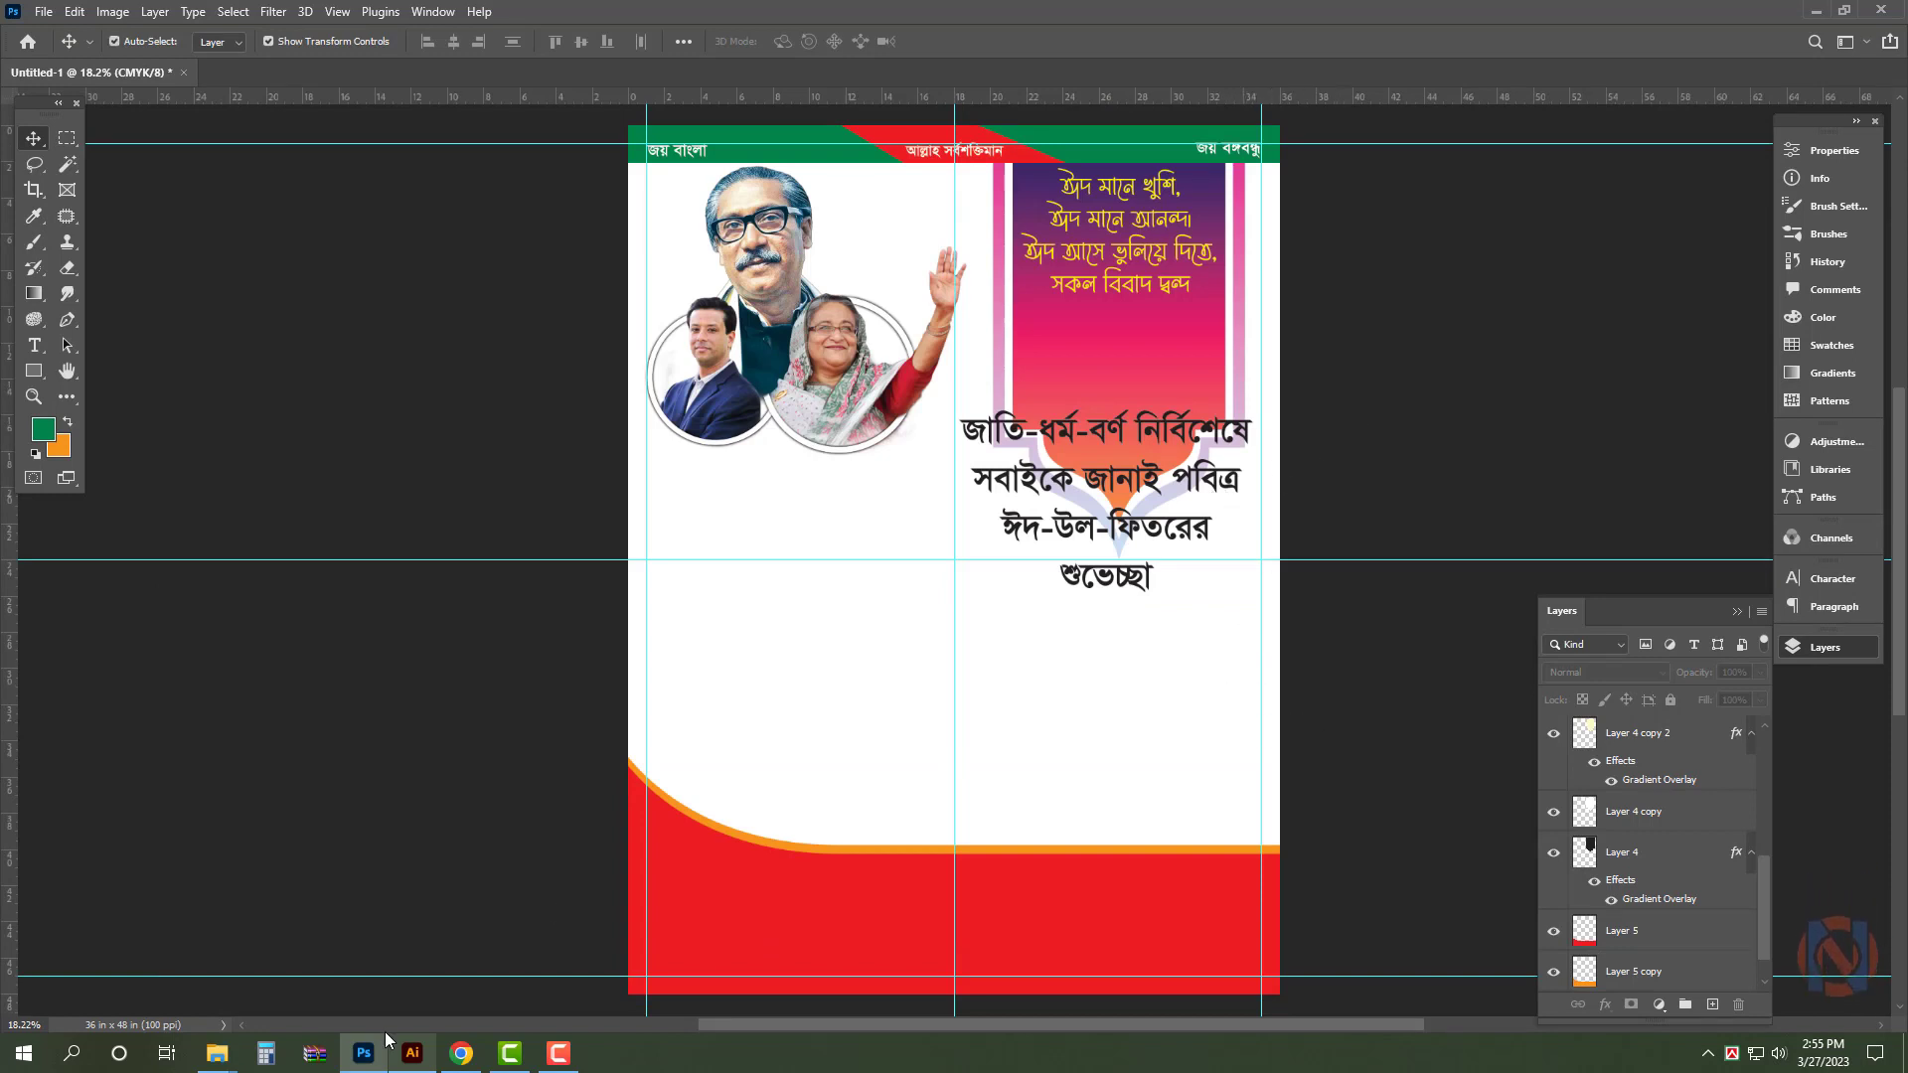
- Switch to Illustrator, cut the light grey geometric pattern, and paste it into the Photoshop poster
{"action": "left_click", "coordinate": [428, 1054]}
{"action": "left_click", "coordinate": [1256, 479]}
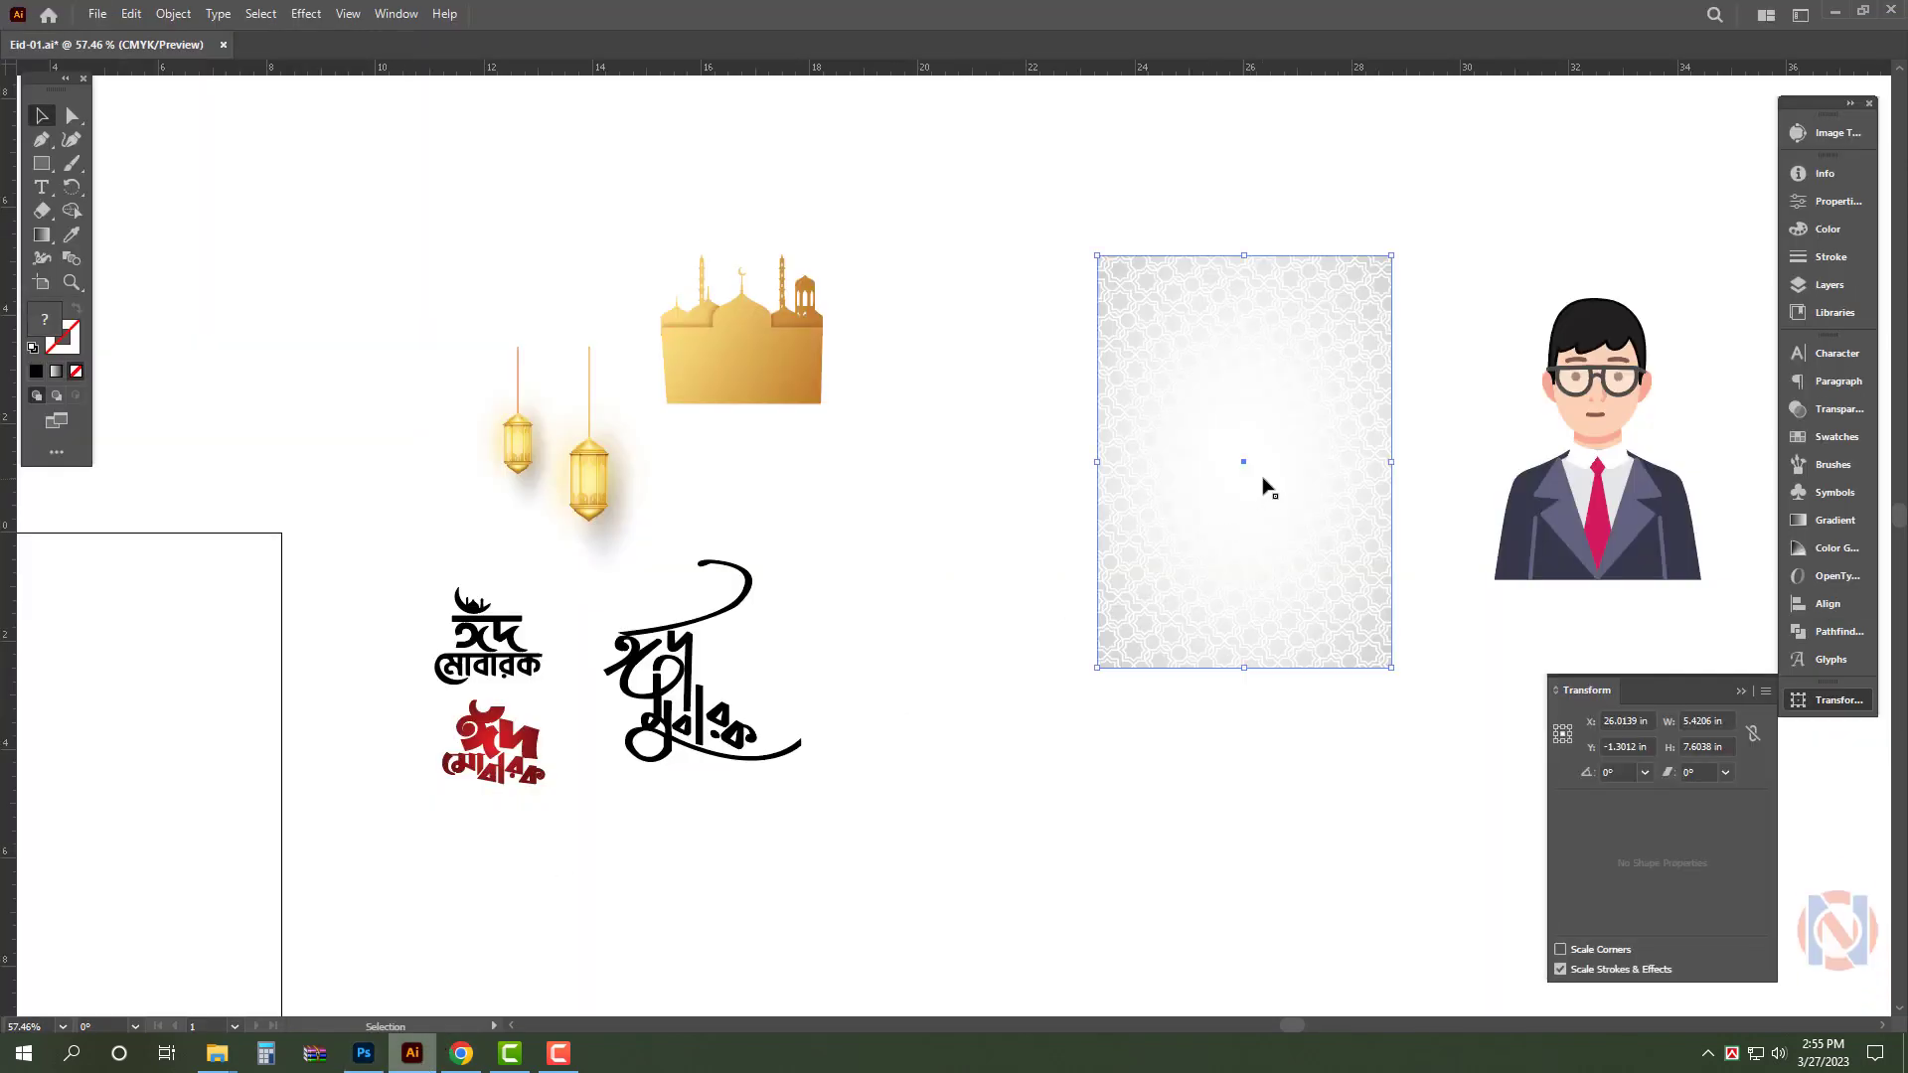
{"action": "key", "text": "ctrl+x"}
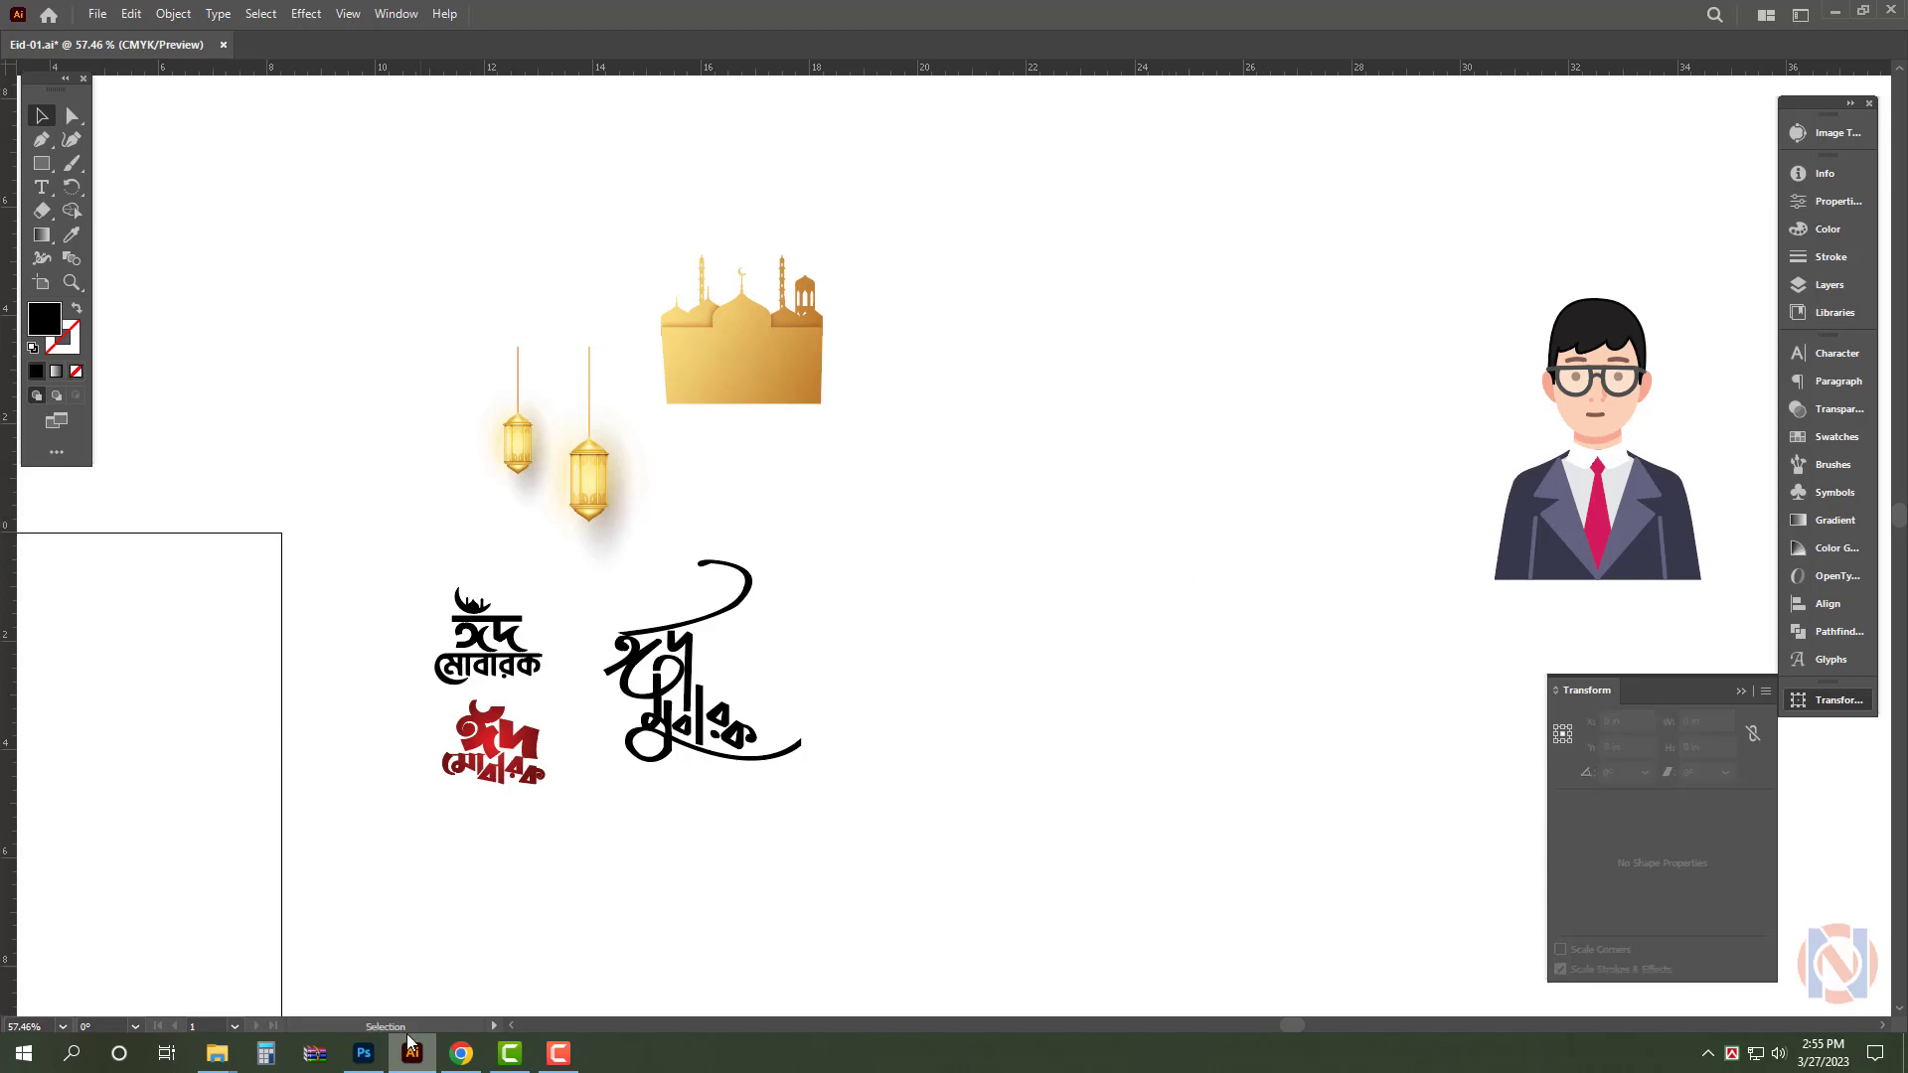
{"action": "left_click", "coordinate": [364, 1054]}
{"action": "key", "text": "ctrl+v"}
{"action": "key", "text": "Return"}
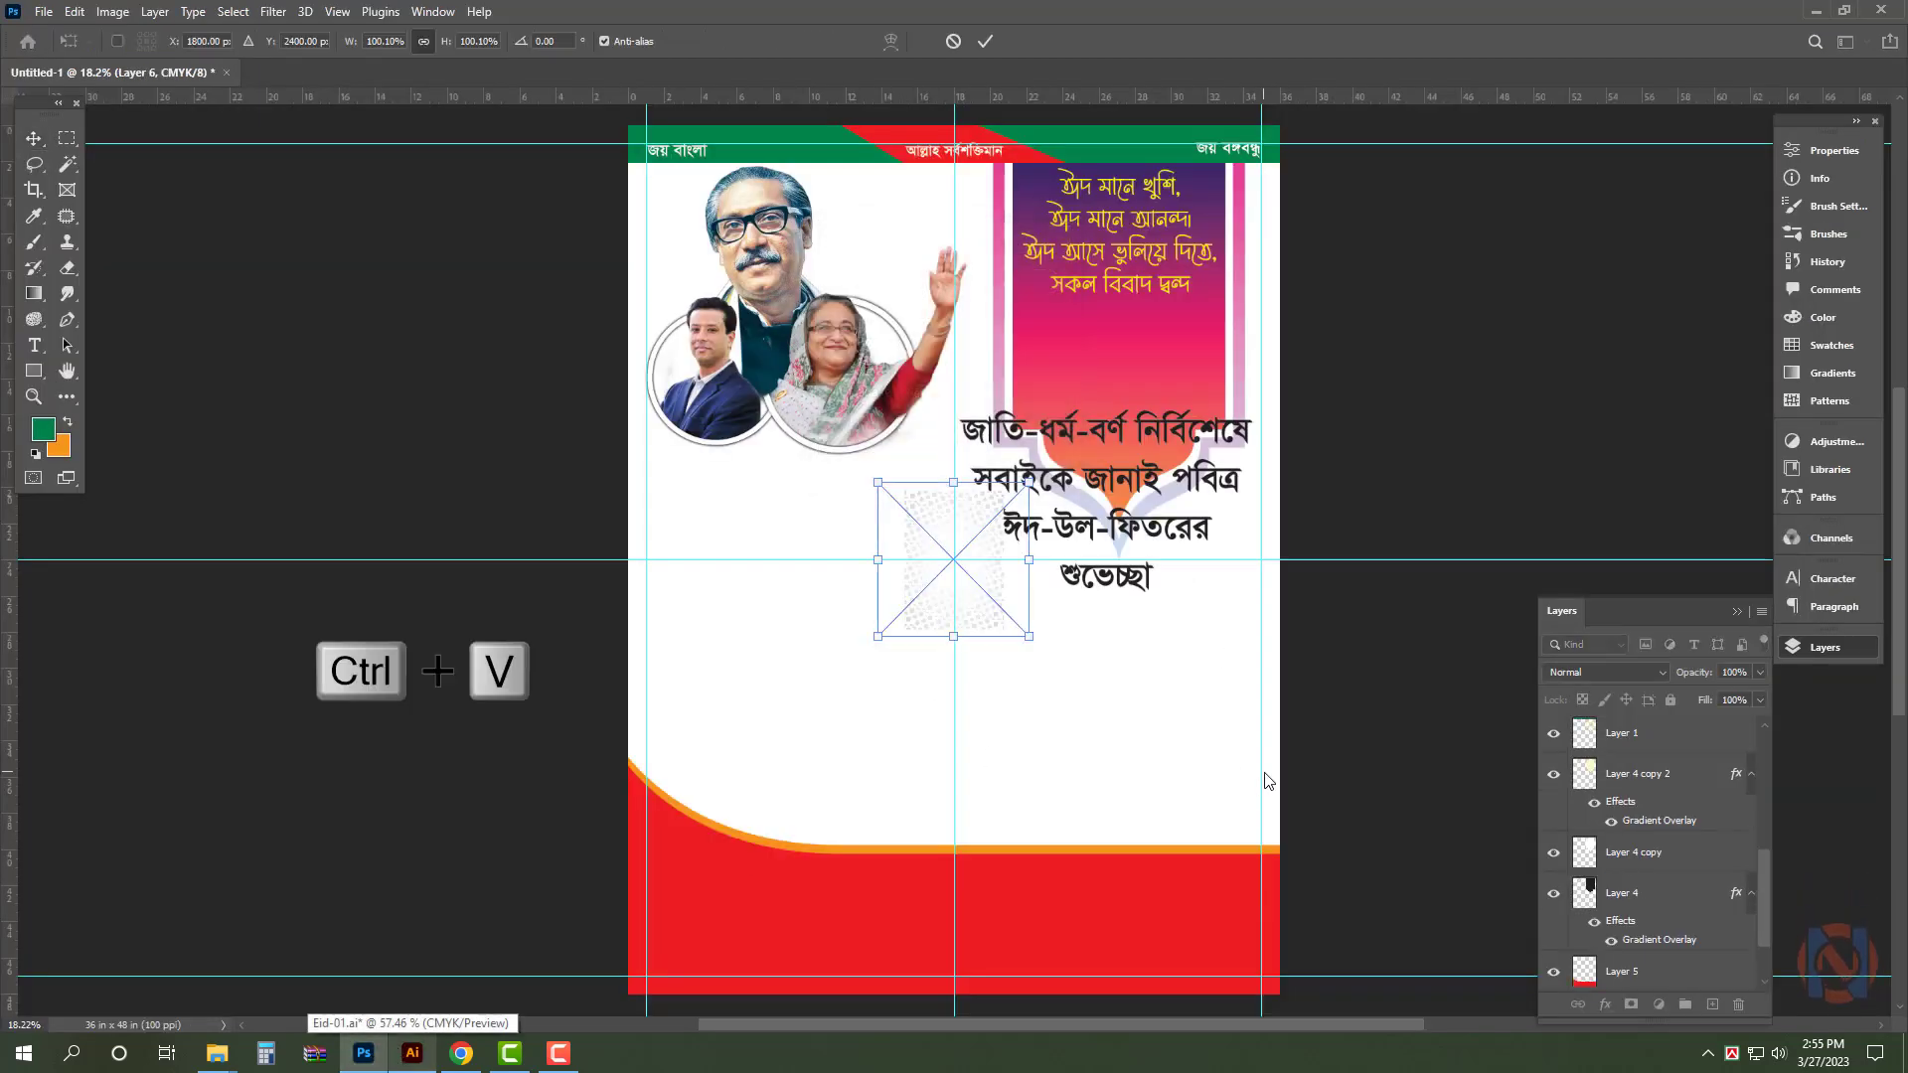
- Scale the pasted pattern up from its center to cover the whole poster and place its layer just above the white background layer
{"action": "left_click_drag", "start_coordinate": [876, 563], "coordinate": [445, 560]}
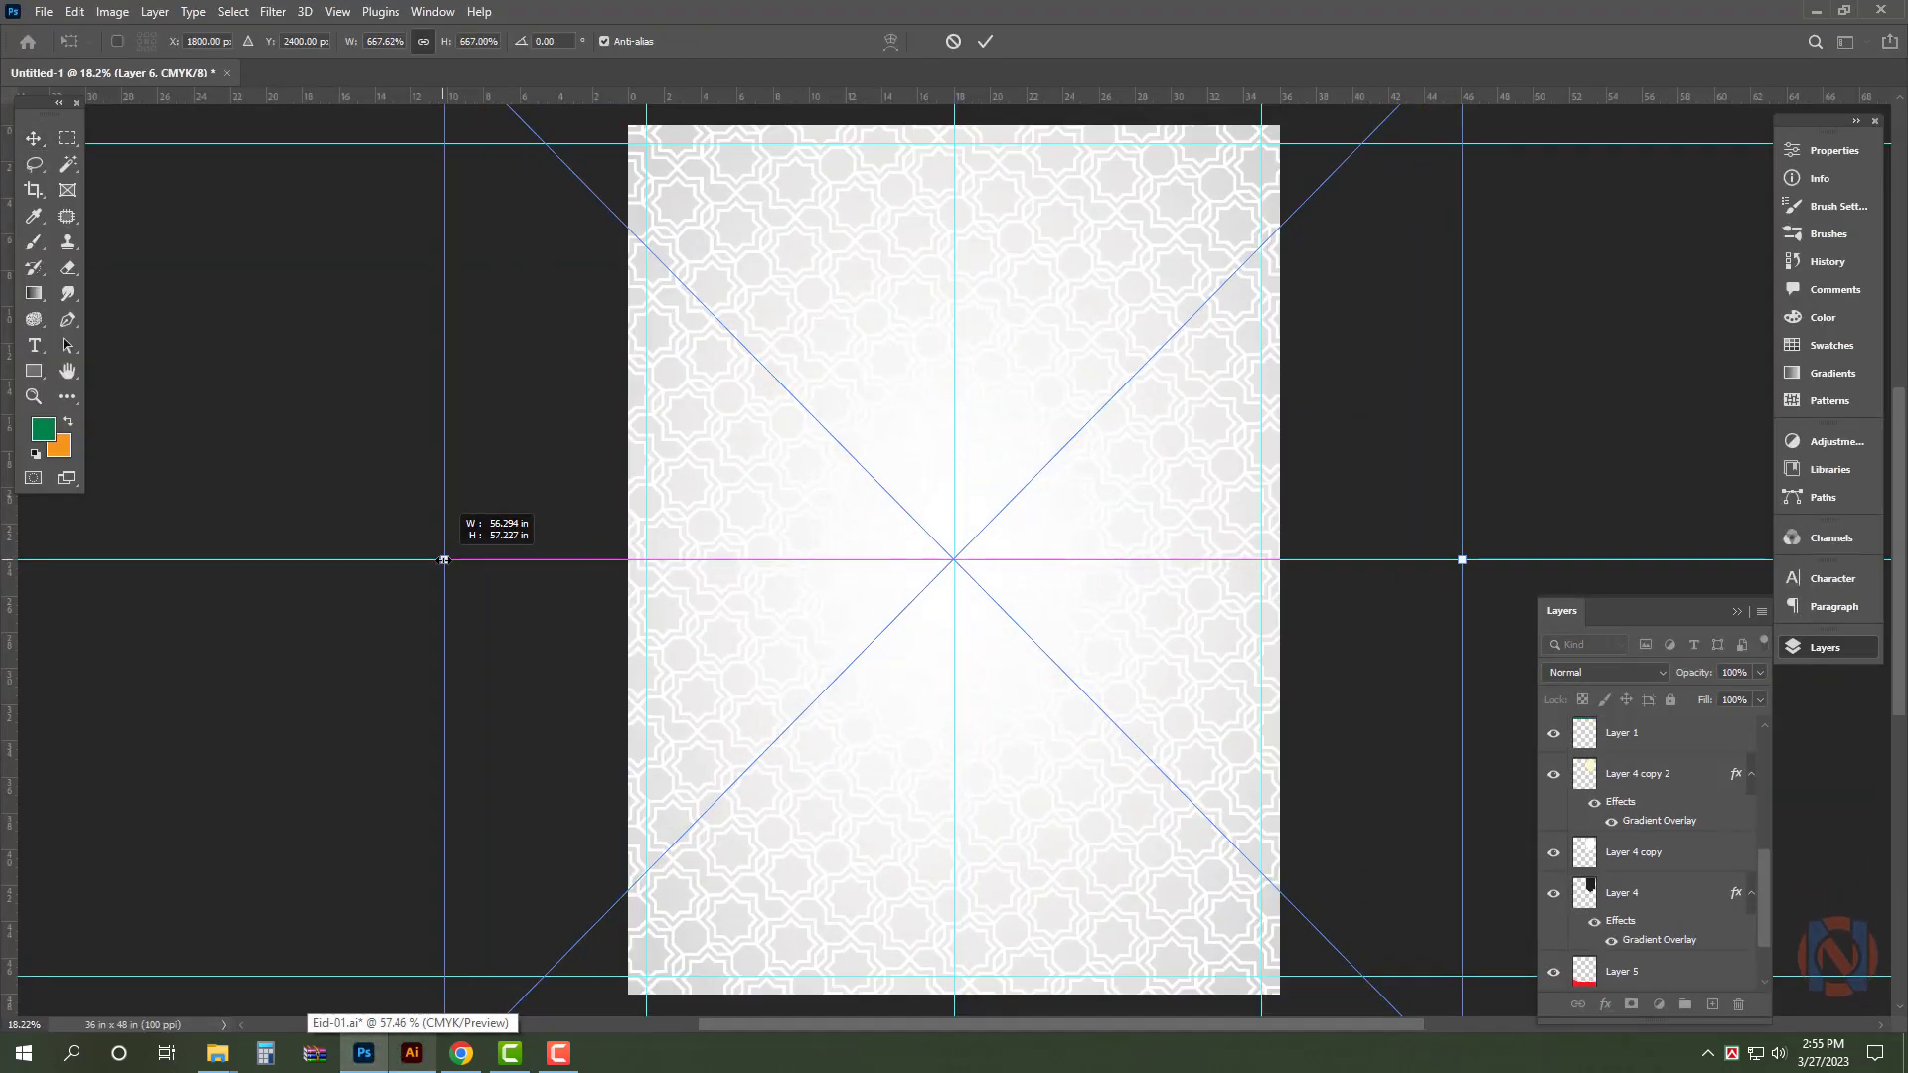
{"action": "key", "text": "Return"}
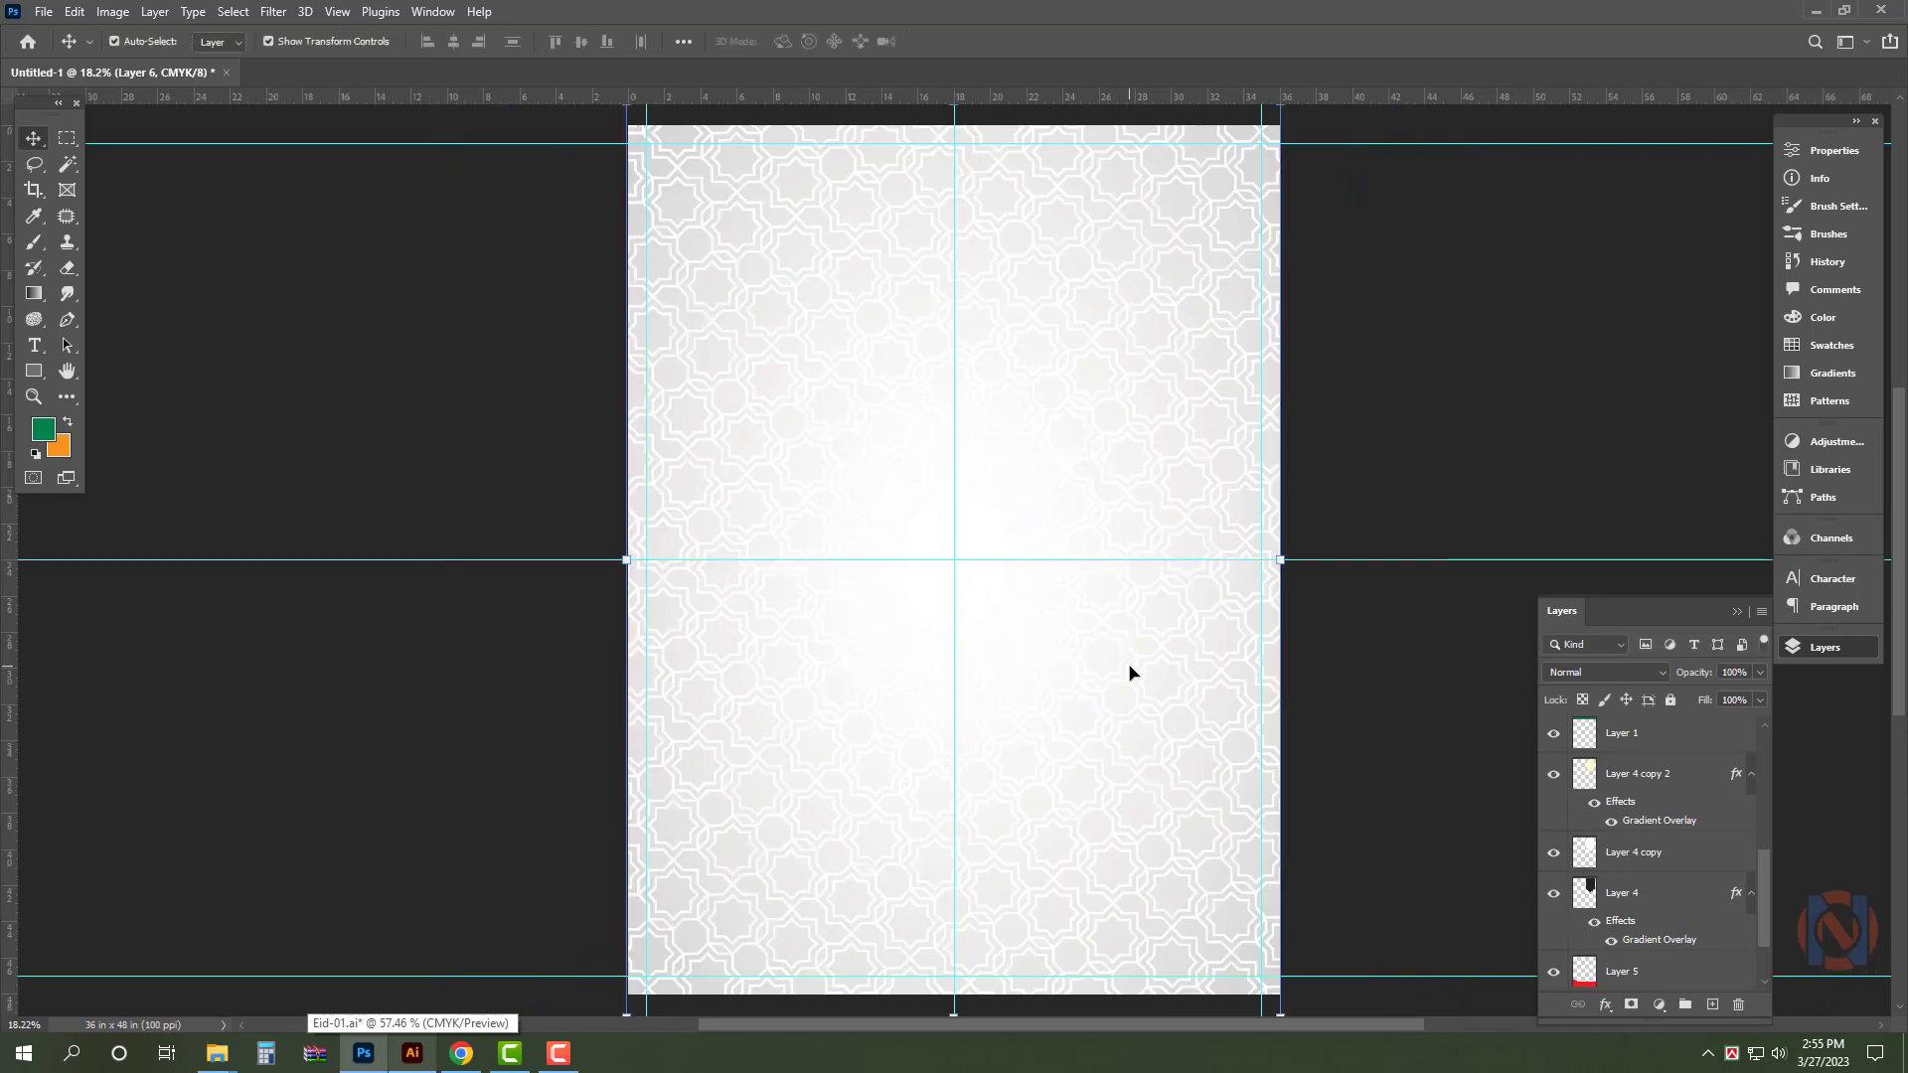
{"action": "key", "text": "ctrl+shift+bracketleft"}
{"action": "key", "text": "ctrl+bracketright"}
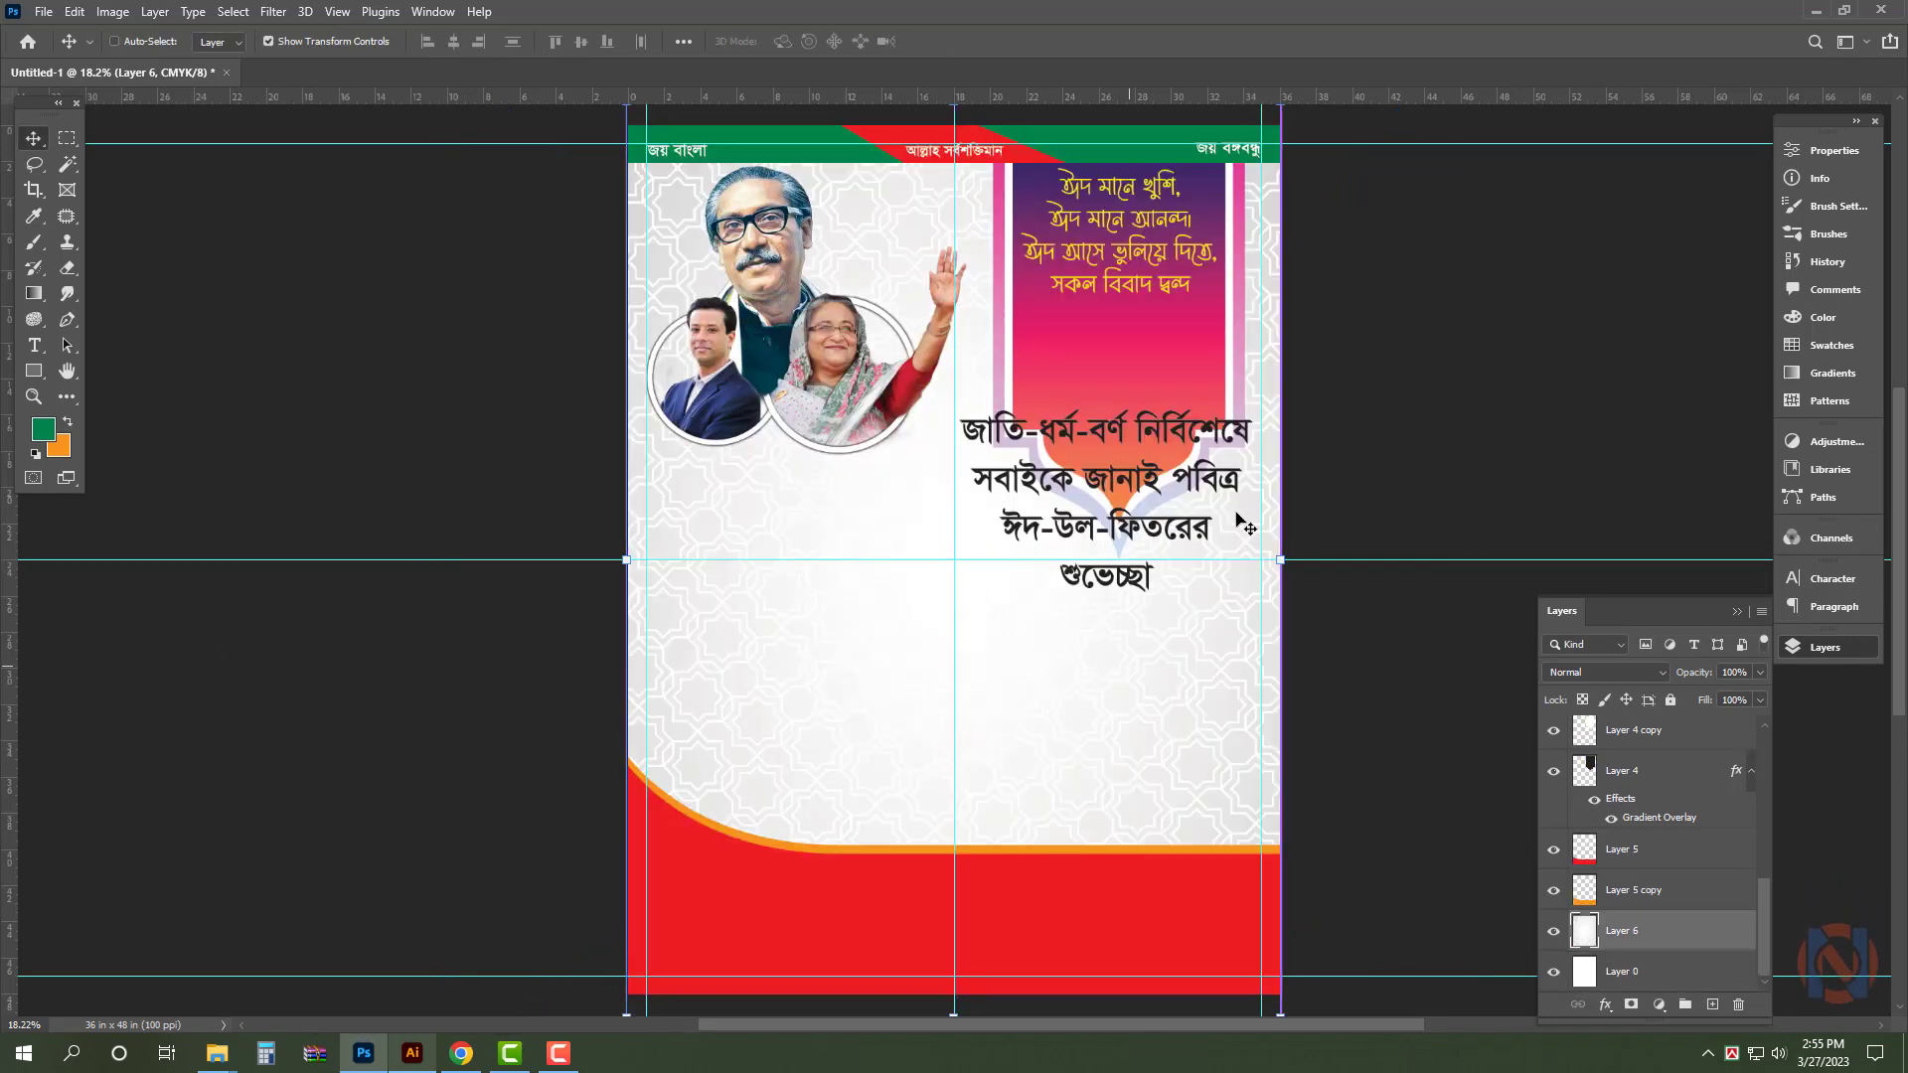
- Enlarge the background pattern further so it extends beyond the poster's side edges
{"action": "key", "text": "ctrl"}
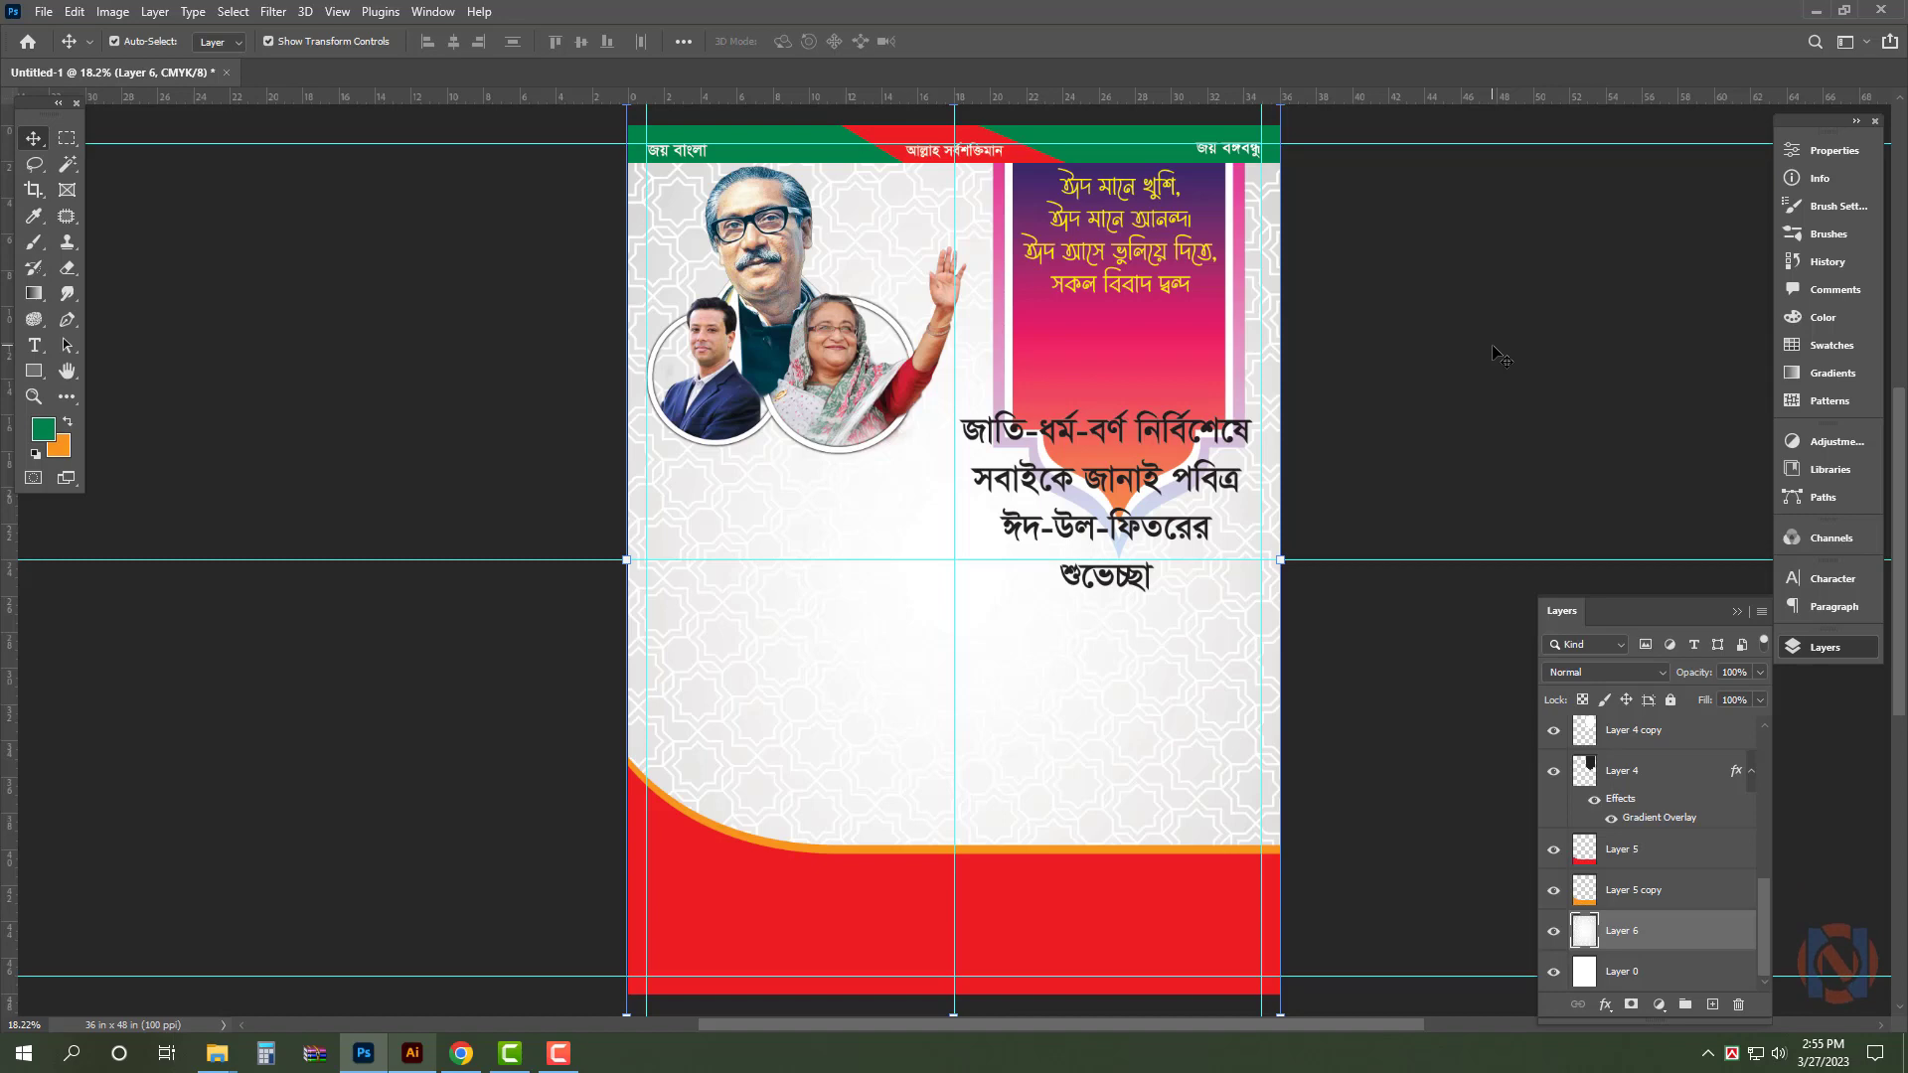
{"action": "key", "text": "ctrl+t"}
{"action": "left_click_drag", "start_coordinate": [1281, 559], "coordinate": [1369, 558]}
{"action": "key", "text": "Return"}
{"action": "key", "text": "Return"}
{"action": "key", "text": "ctrl+0"}
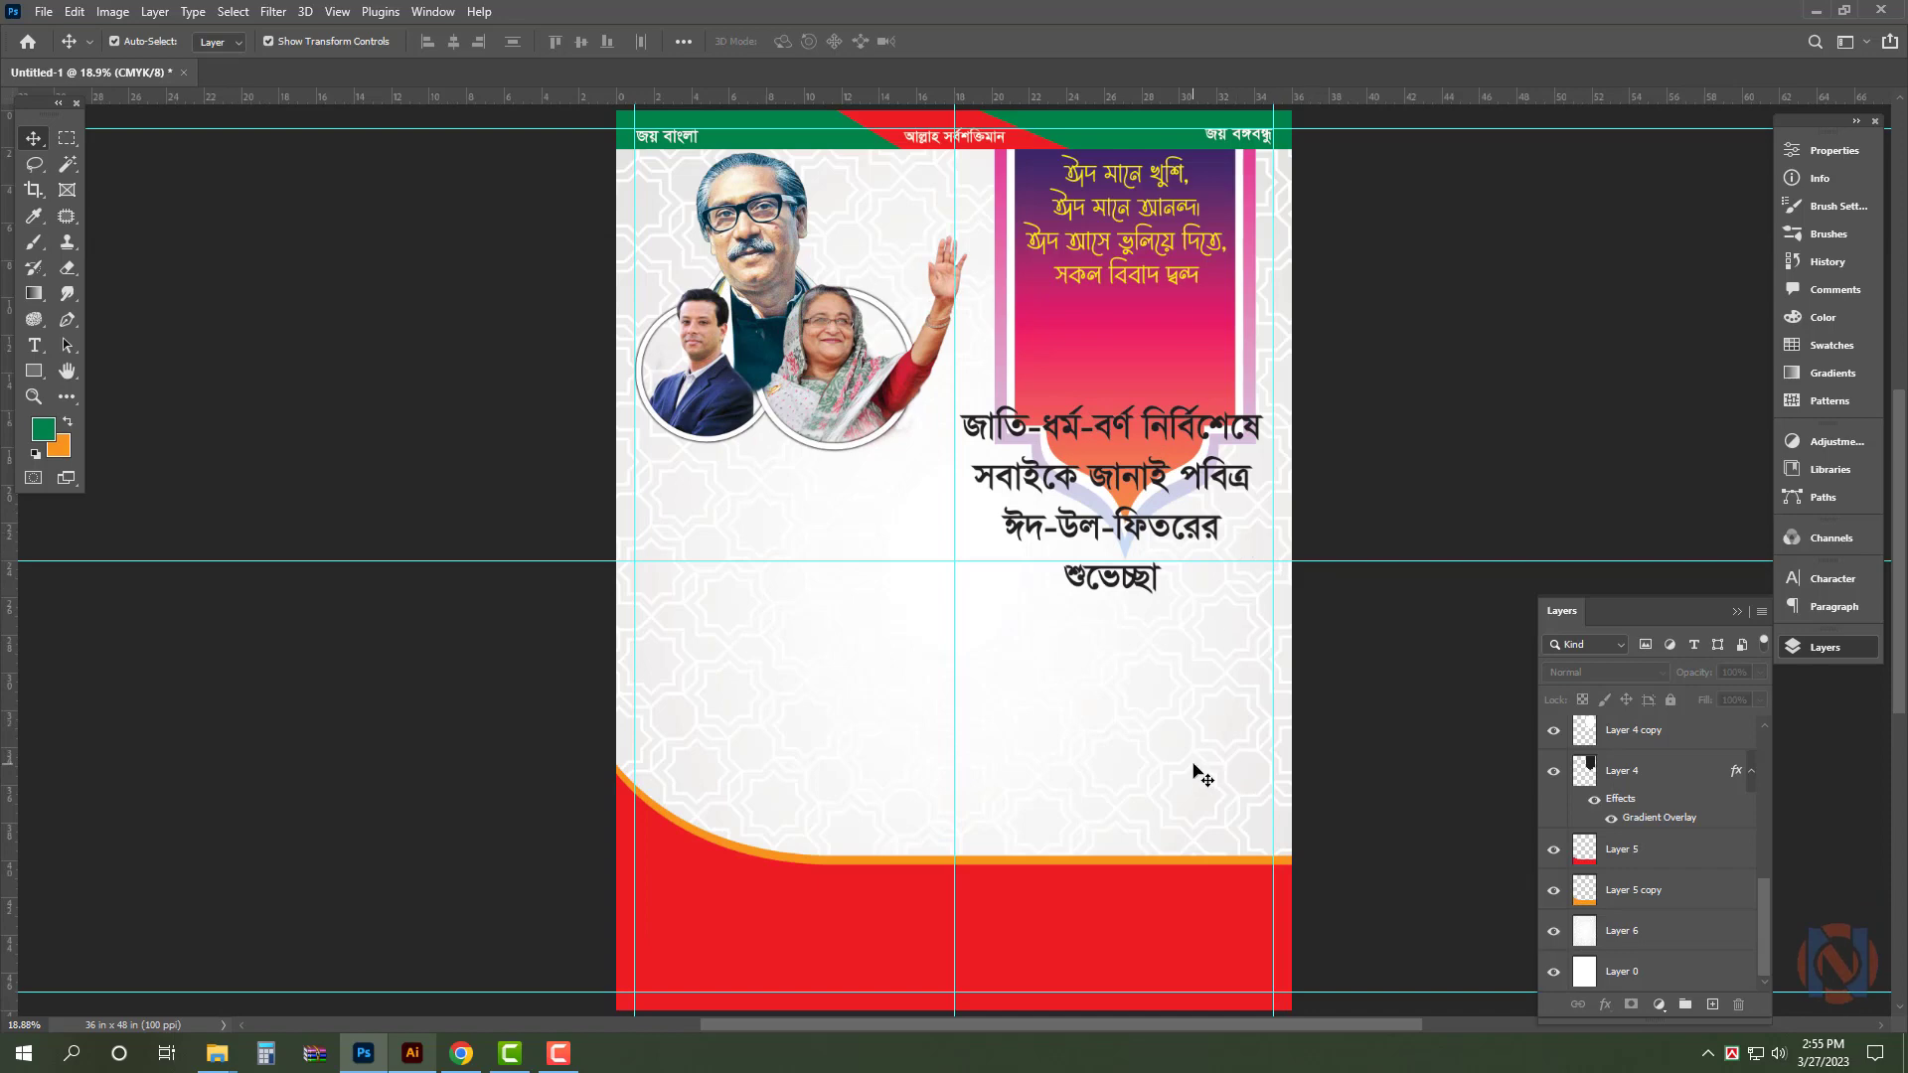
- Switch to Illustrator, cut the red Bangla Eid Mubarak lettering, and paste it into the Photoshop poster
{"action": "left_click", "coordinate": [1143, 442]}
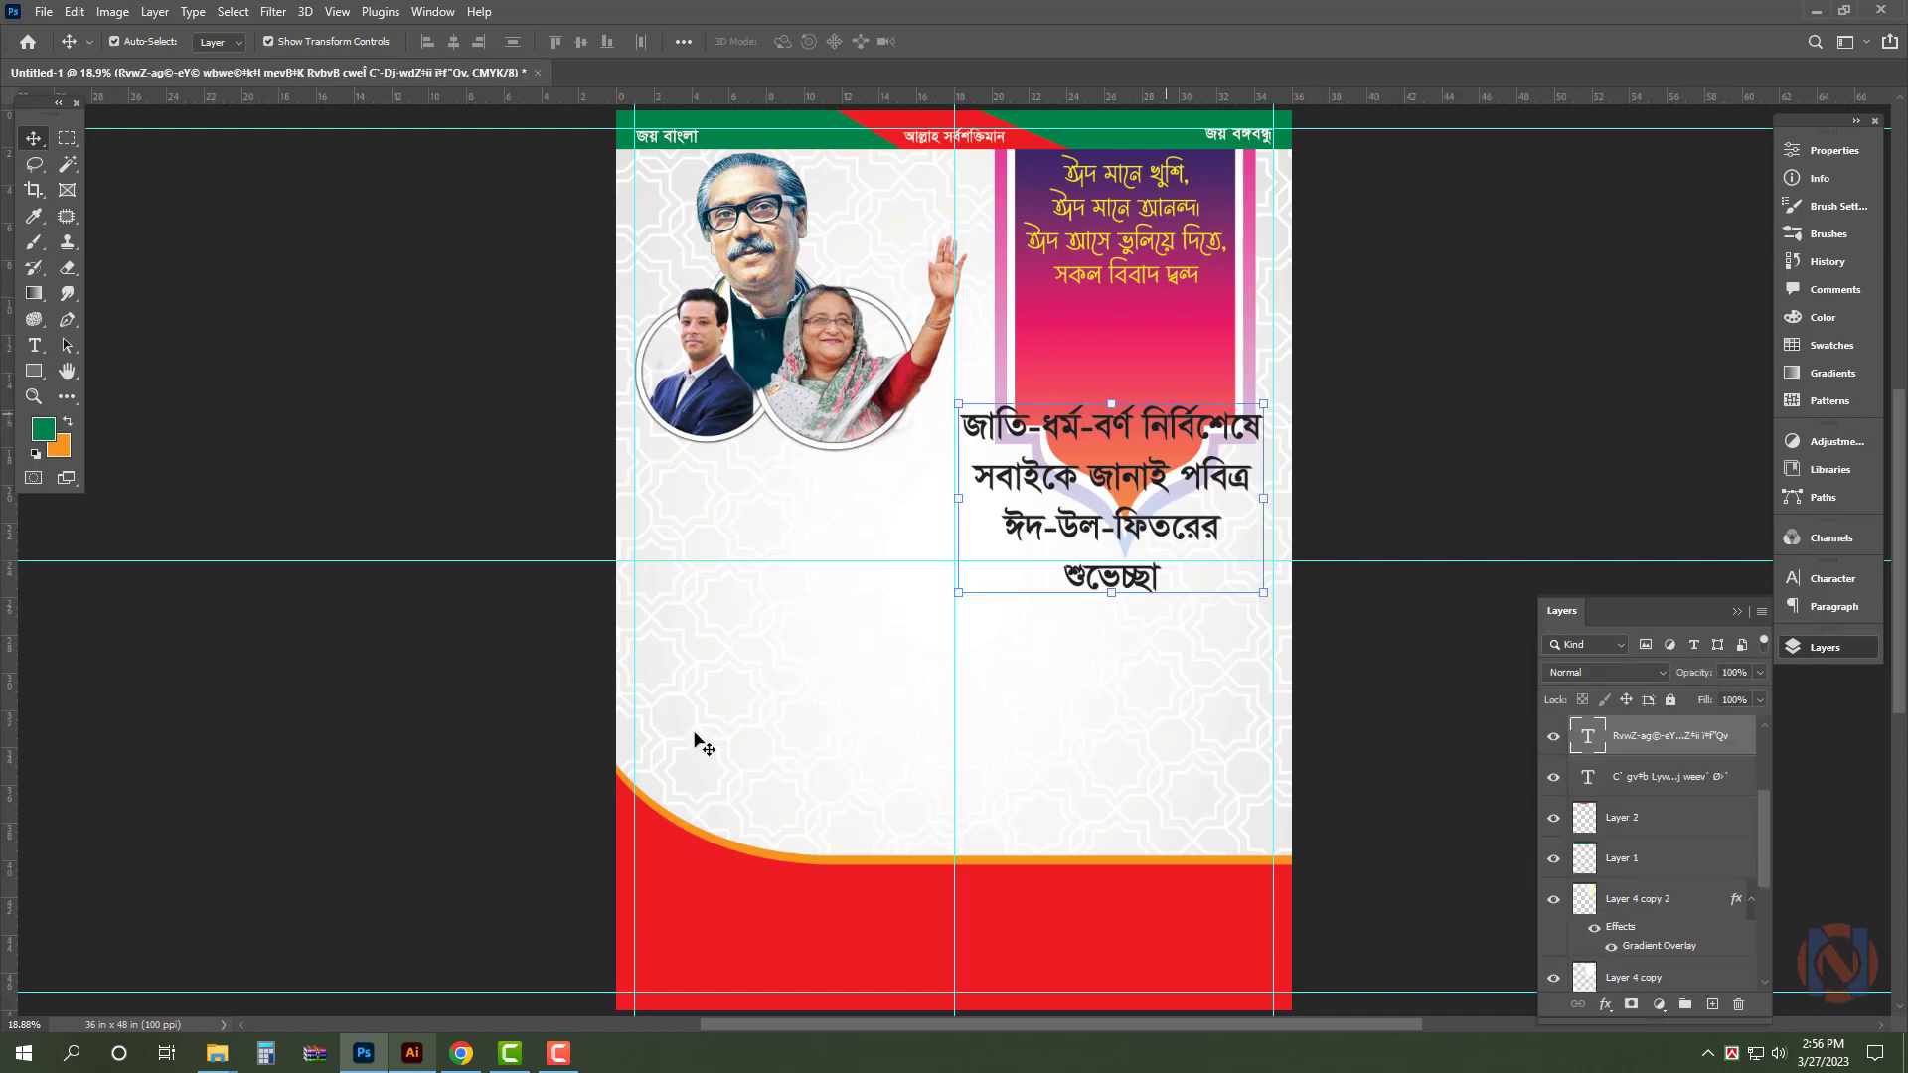
{"action": "left_click", "coordinate": [413, 1055]}
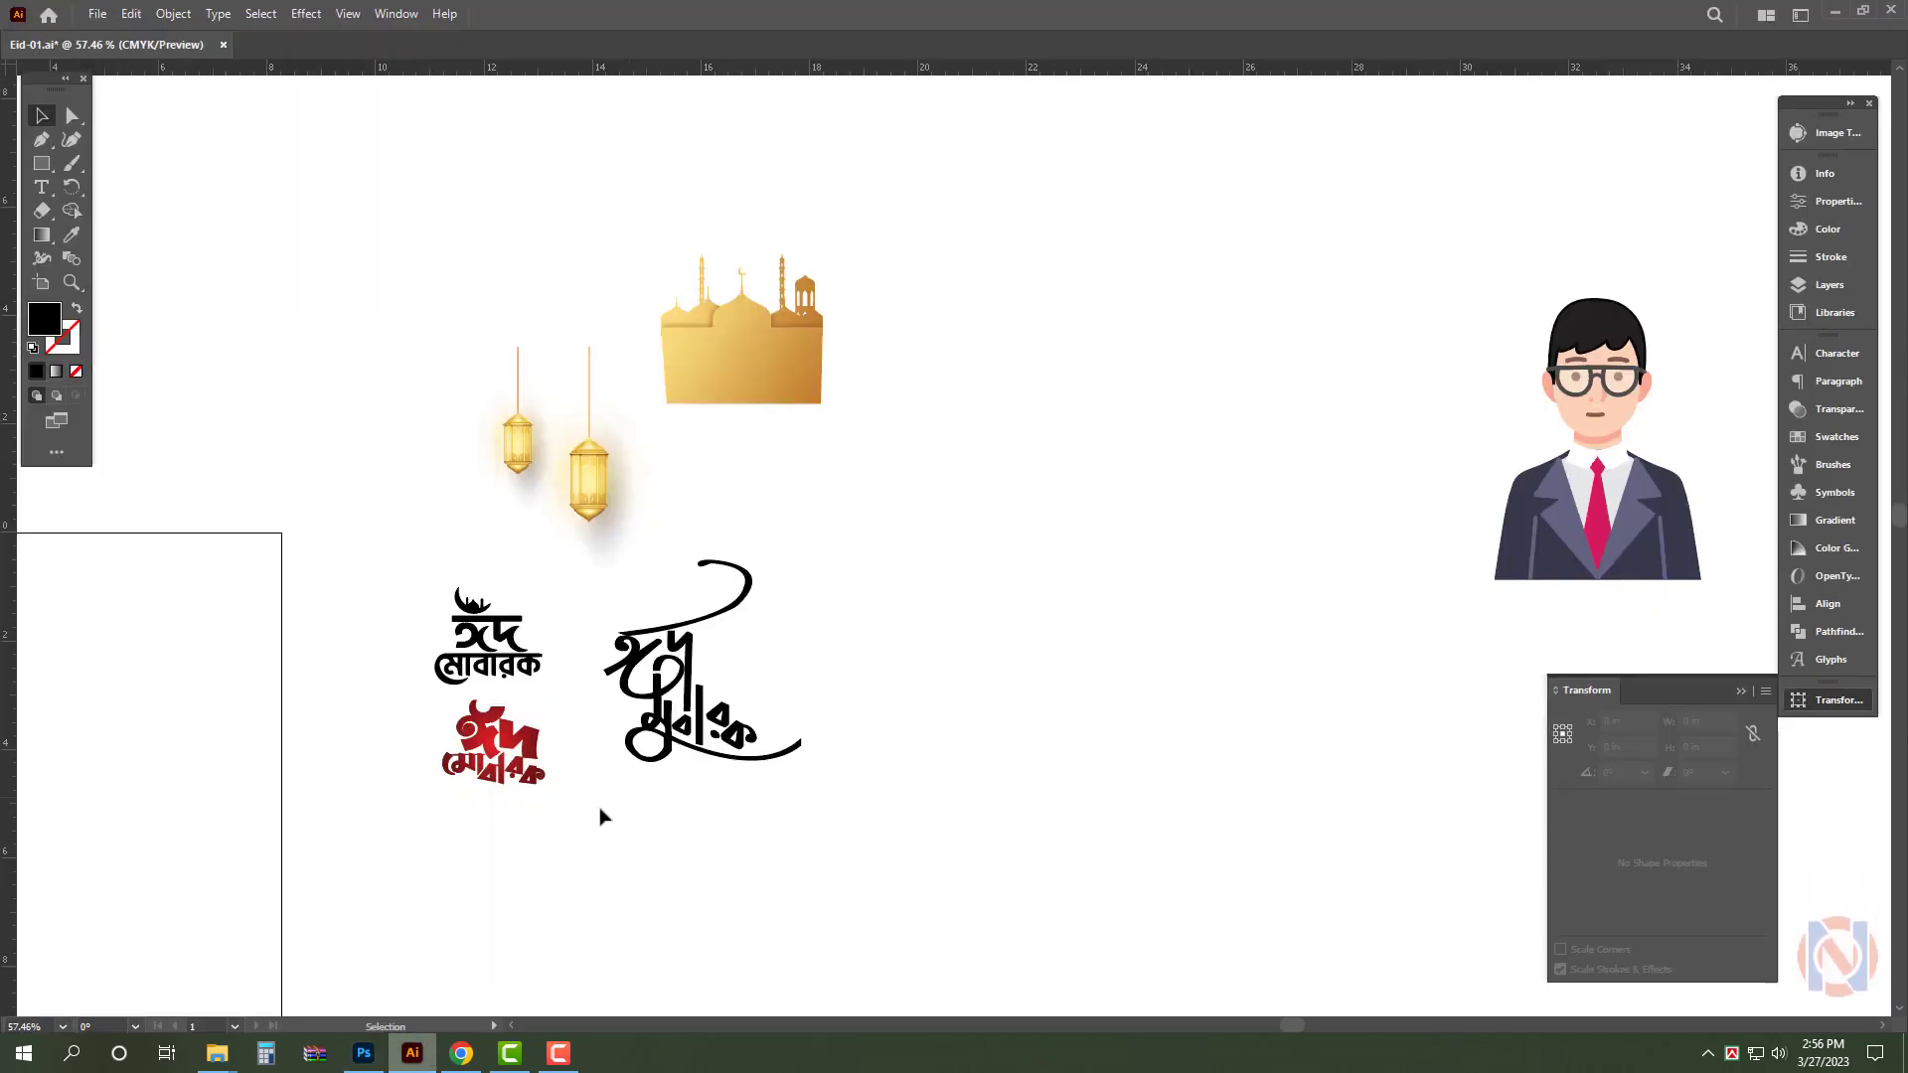
{"action": "left_click", "coordinate": [516, 741]}
{"action": "left_click_drag", "start_coordinate": [443, 767], "coordinate": [610, 818]}
{"action": "left_click_drag", "start_coordinate": [485, 698], "coordinate": [564, 646]}
{"action": "left_click", "coordinate": [371, 1061]}
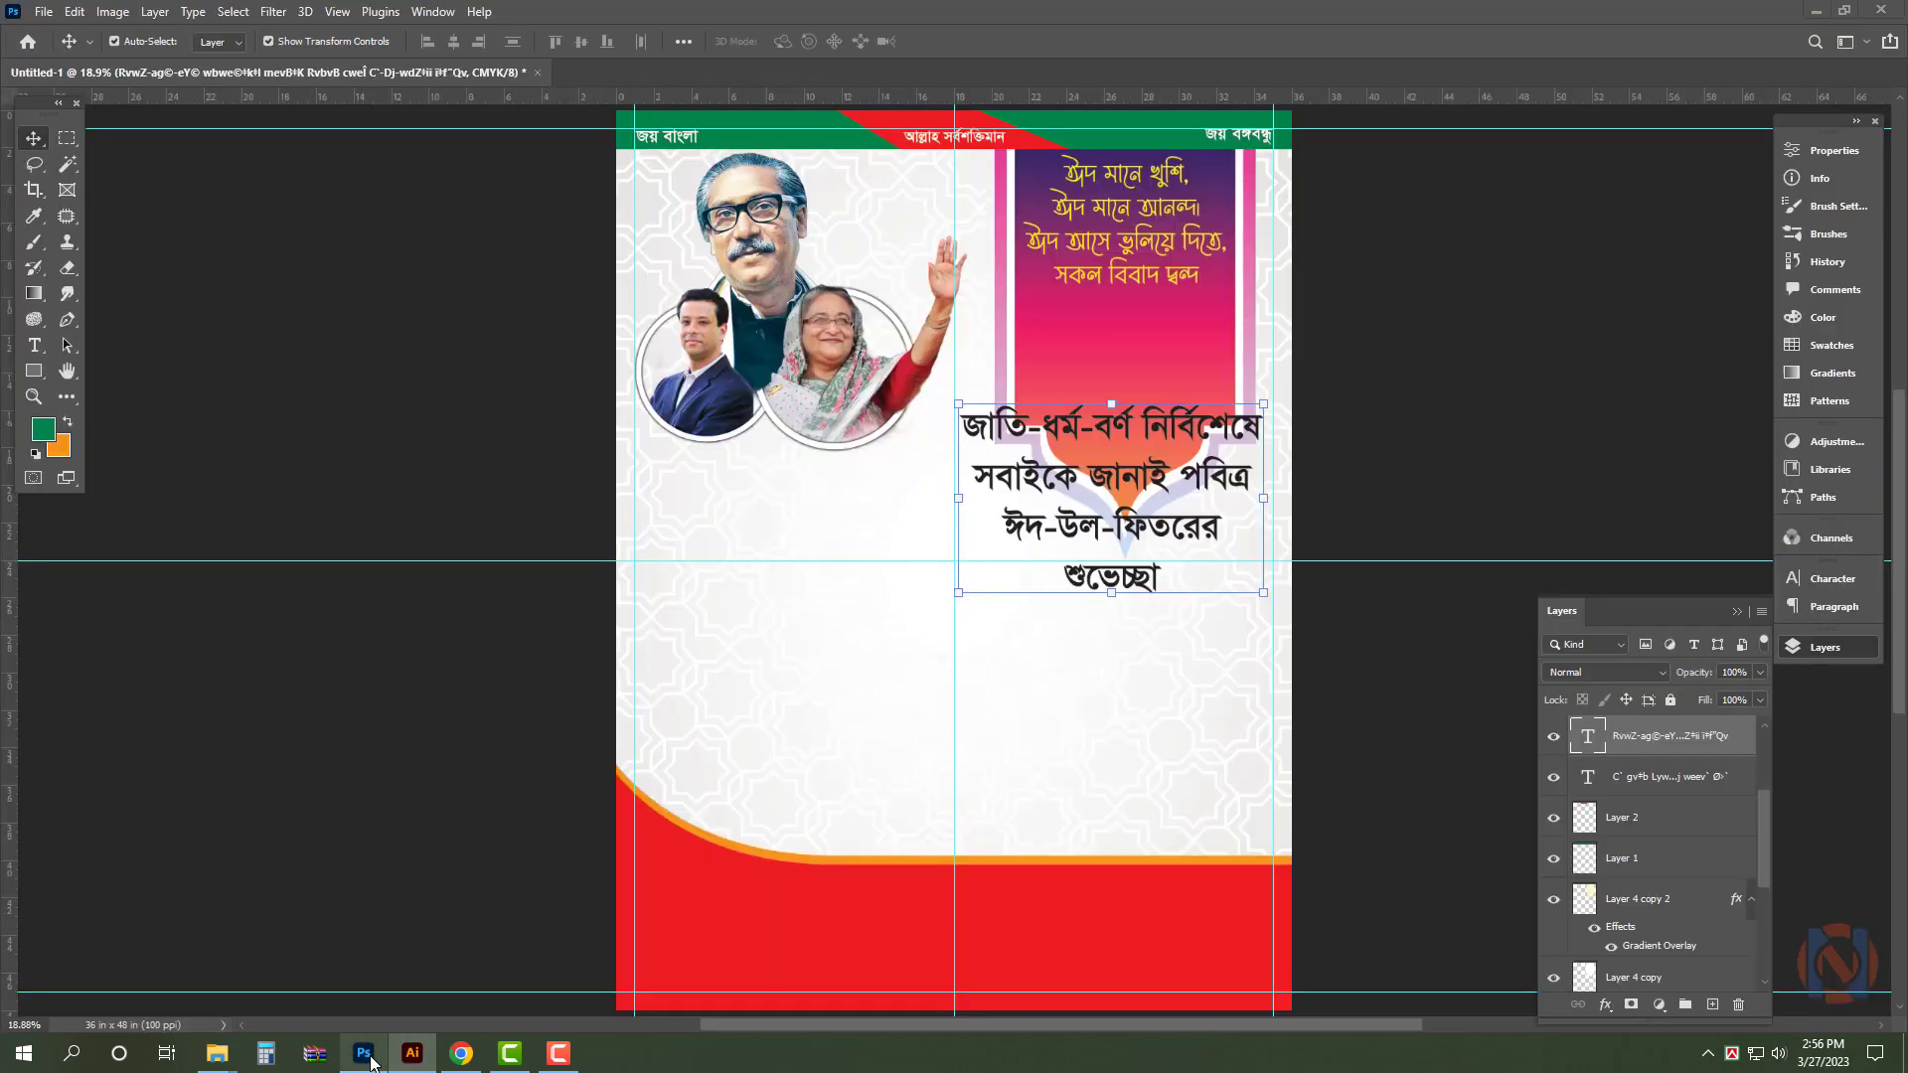
{"action": "left_click", "coordinate": [368, 1065]}
{"action": "key", "text": "ctrl+x"}
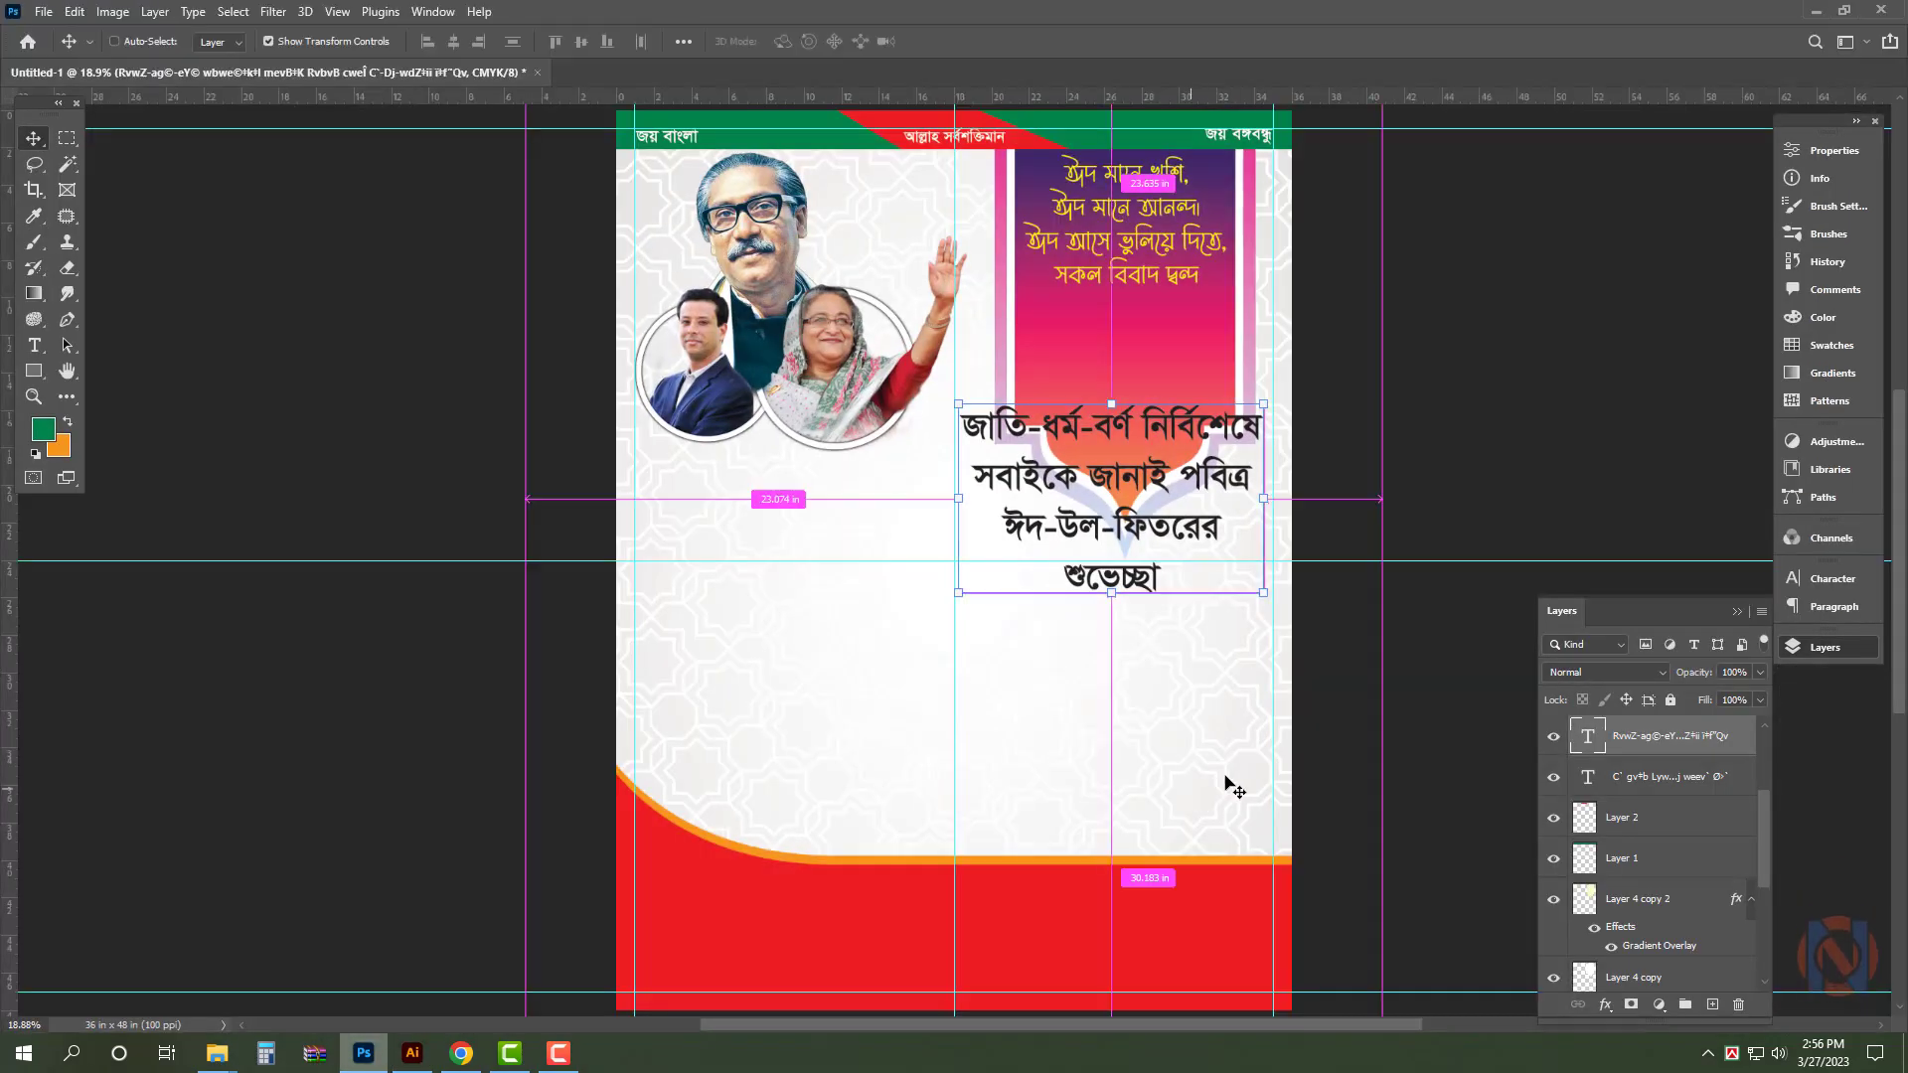
{"action": "key", "text": "ctrl+v"}
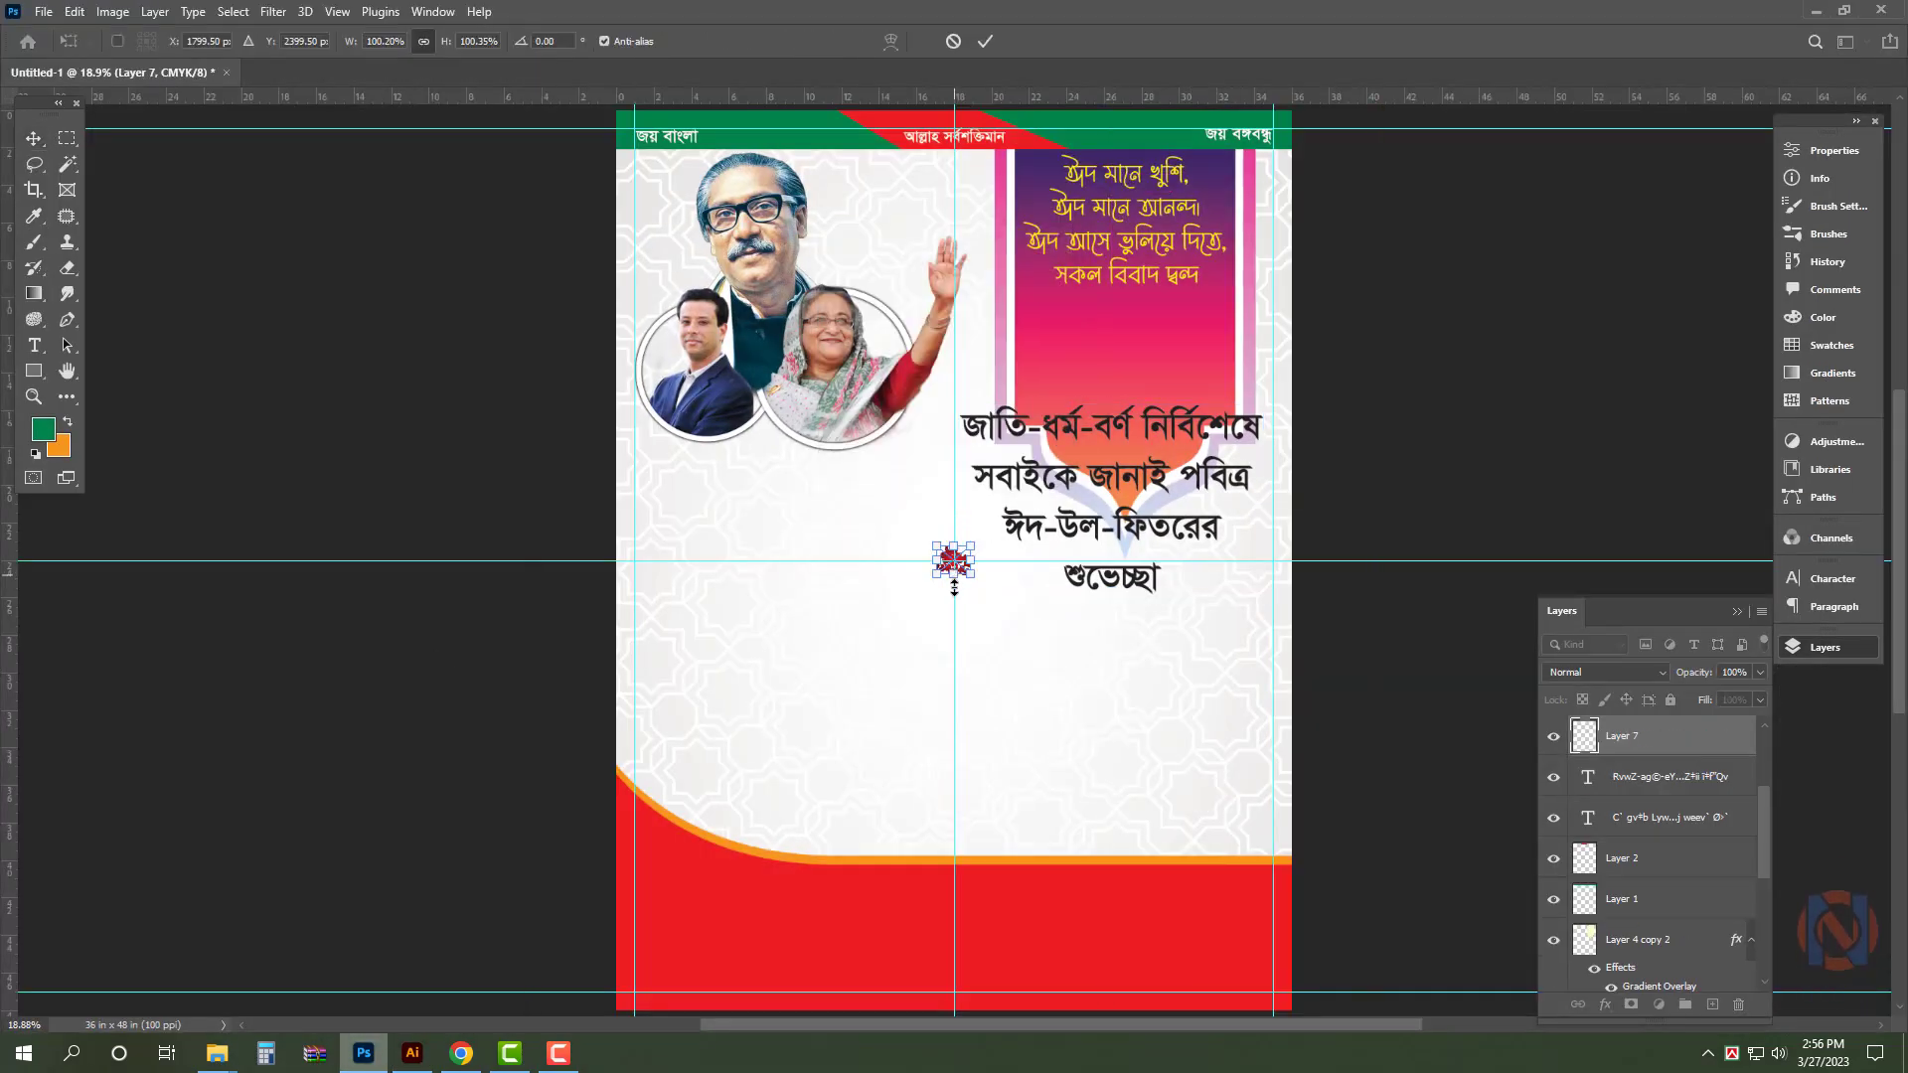
- Enlarge the red Eid Mubarak lettering to span the poster's right half and place it between the greeting text and the footer
{"action": "left_click_drag", "start_coordinate": [954, 585], "coordinate": [955, 689]}
{"action": "left_click_drag", "start_coordinate": [1018, 617], "coordinate": [1252, 773]}
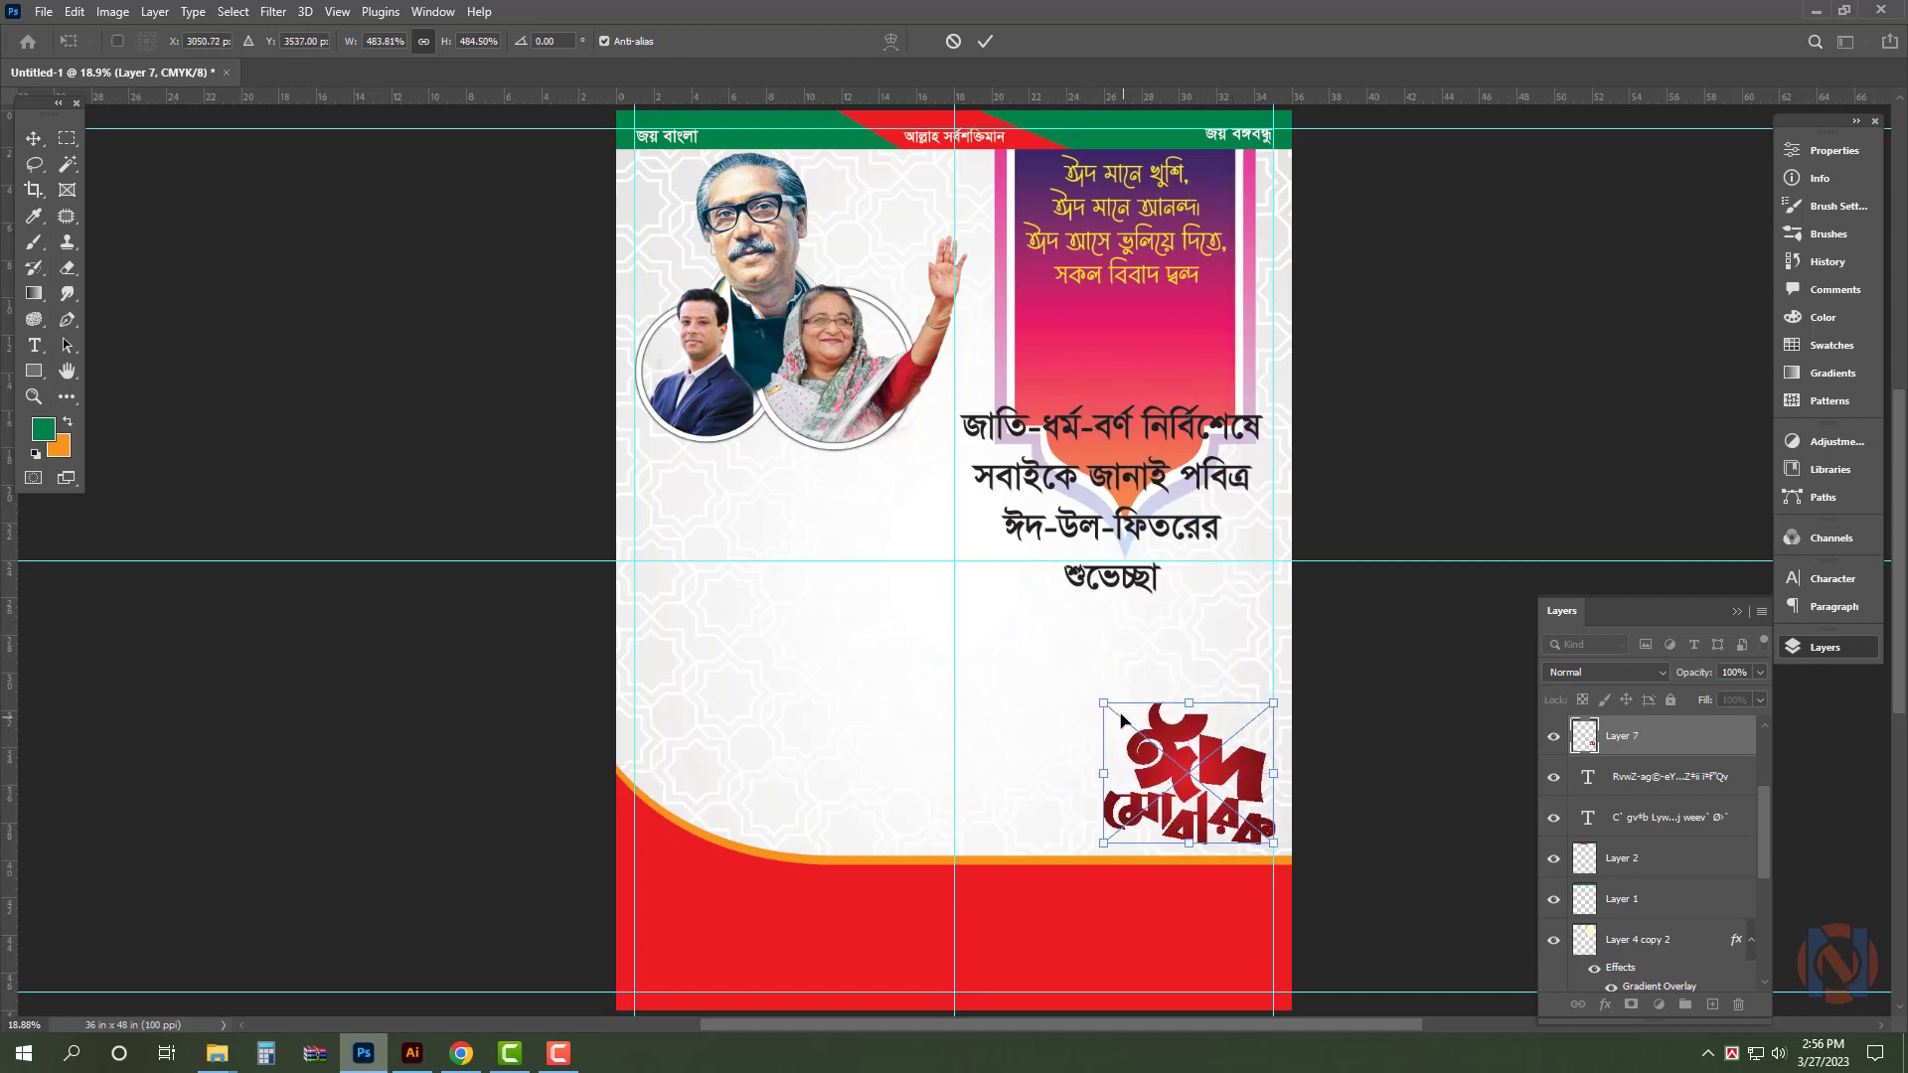
{"action": "left_click_drag", "start_coordinate": [1105, 705], "coordinate": [952, 604]}
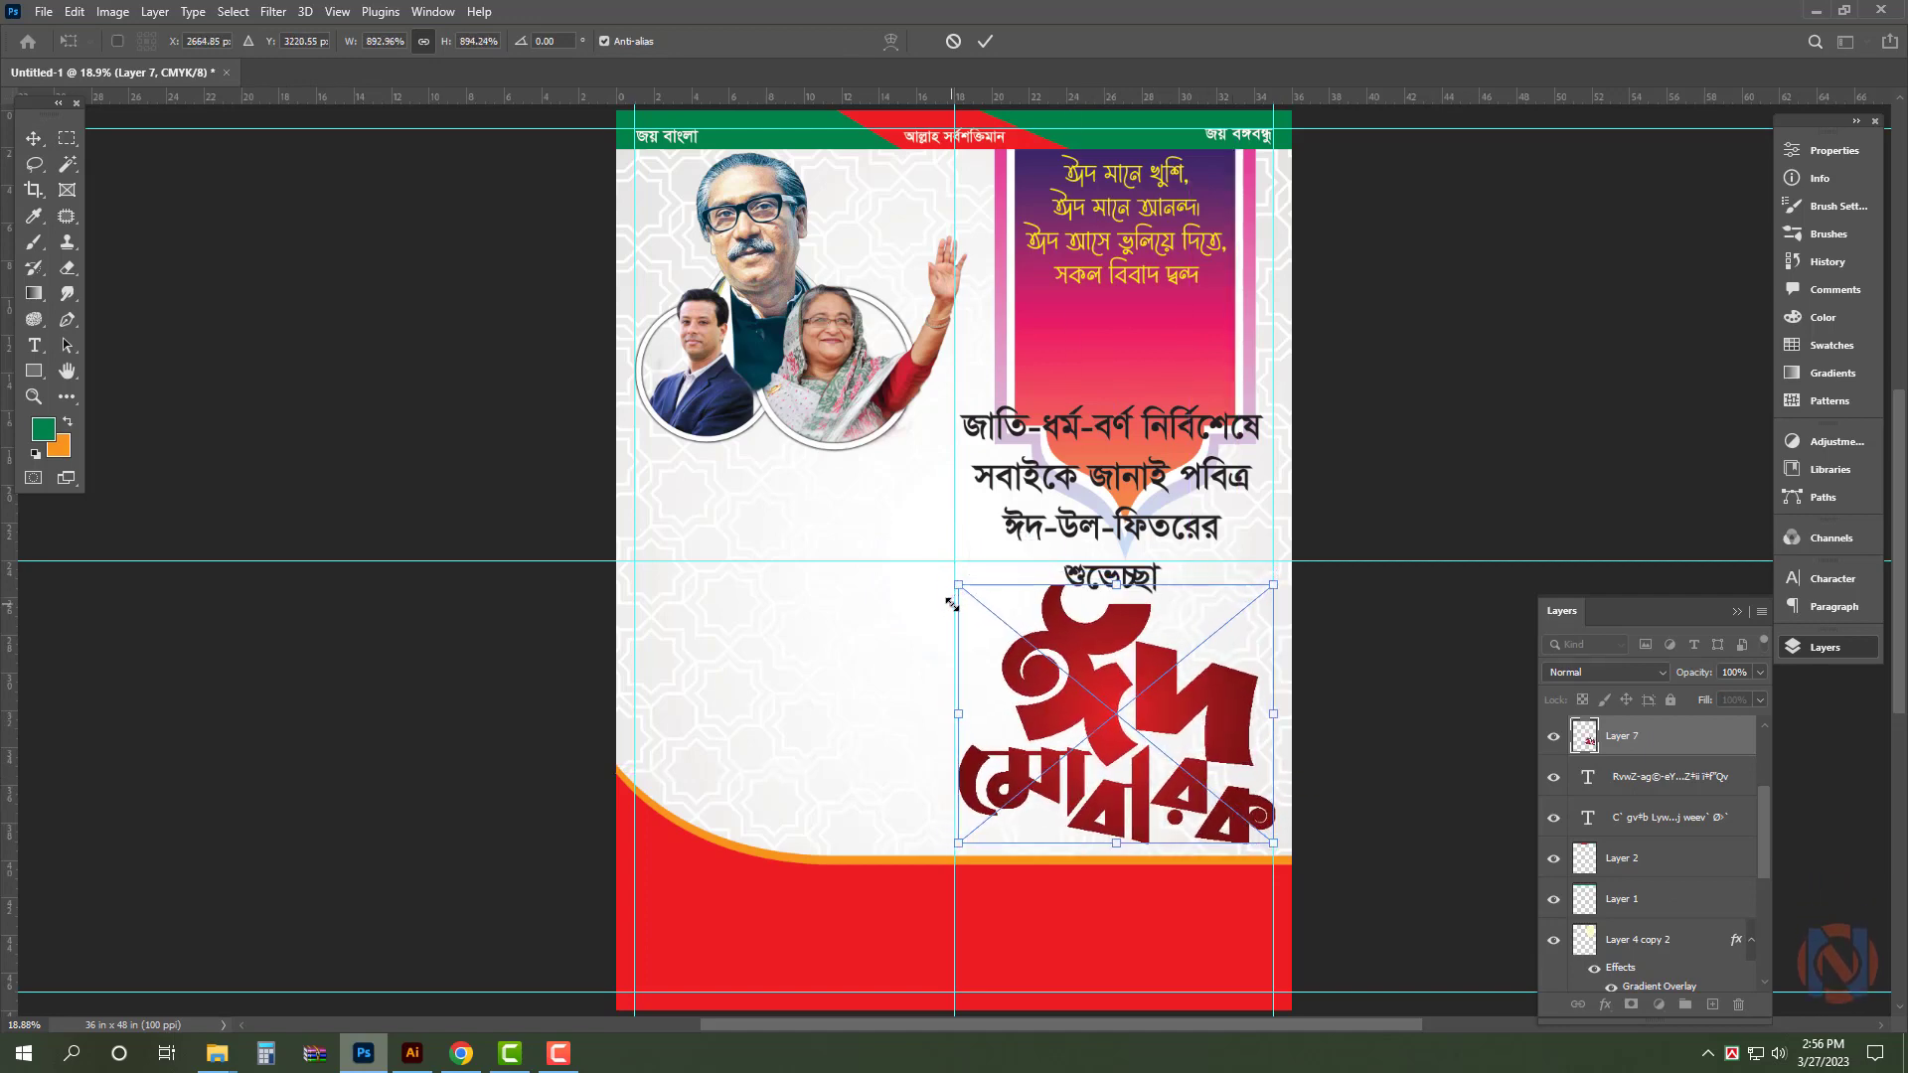
{"action": "key", "text": "Return"}
- Move the footer and its orange edge strip slightly down, and fill the main footer shape with the dark green swatch color
{"action": "scroll", "coordinate": [1292, 656], "scroll_direction": "up", "scroll_amount": 3}
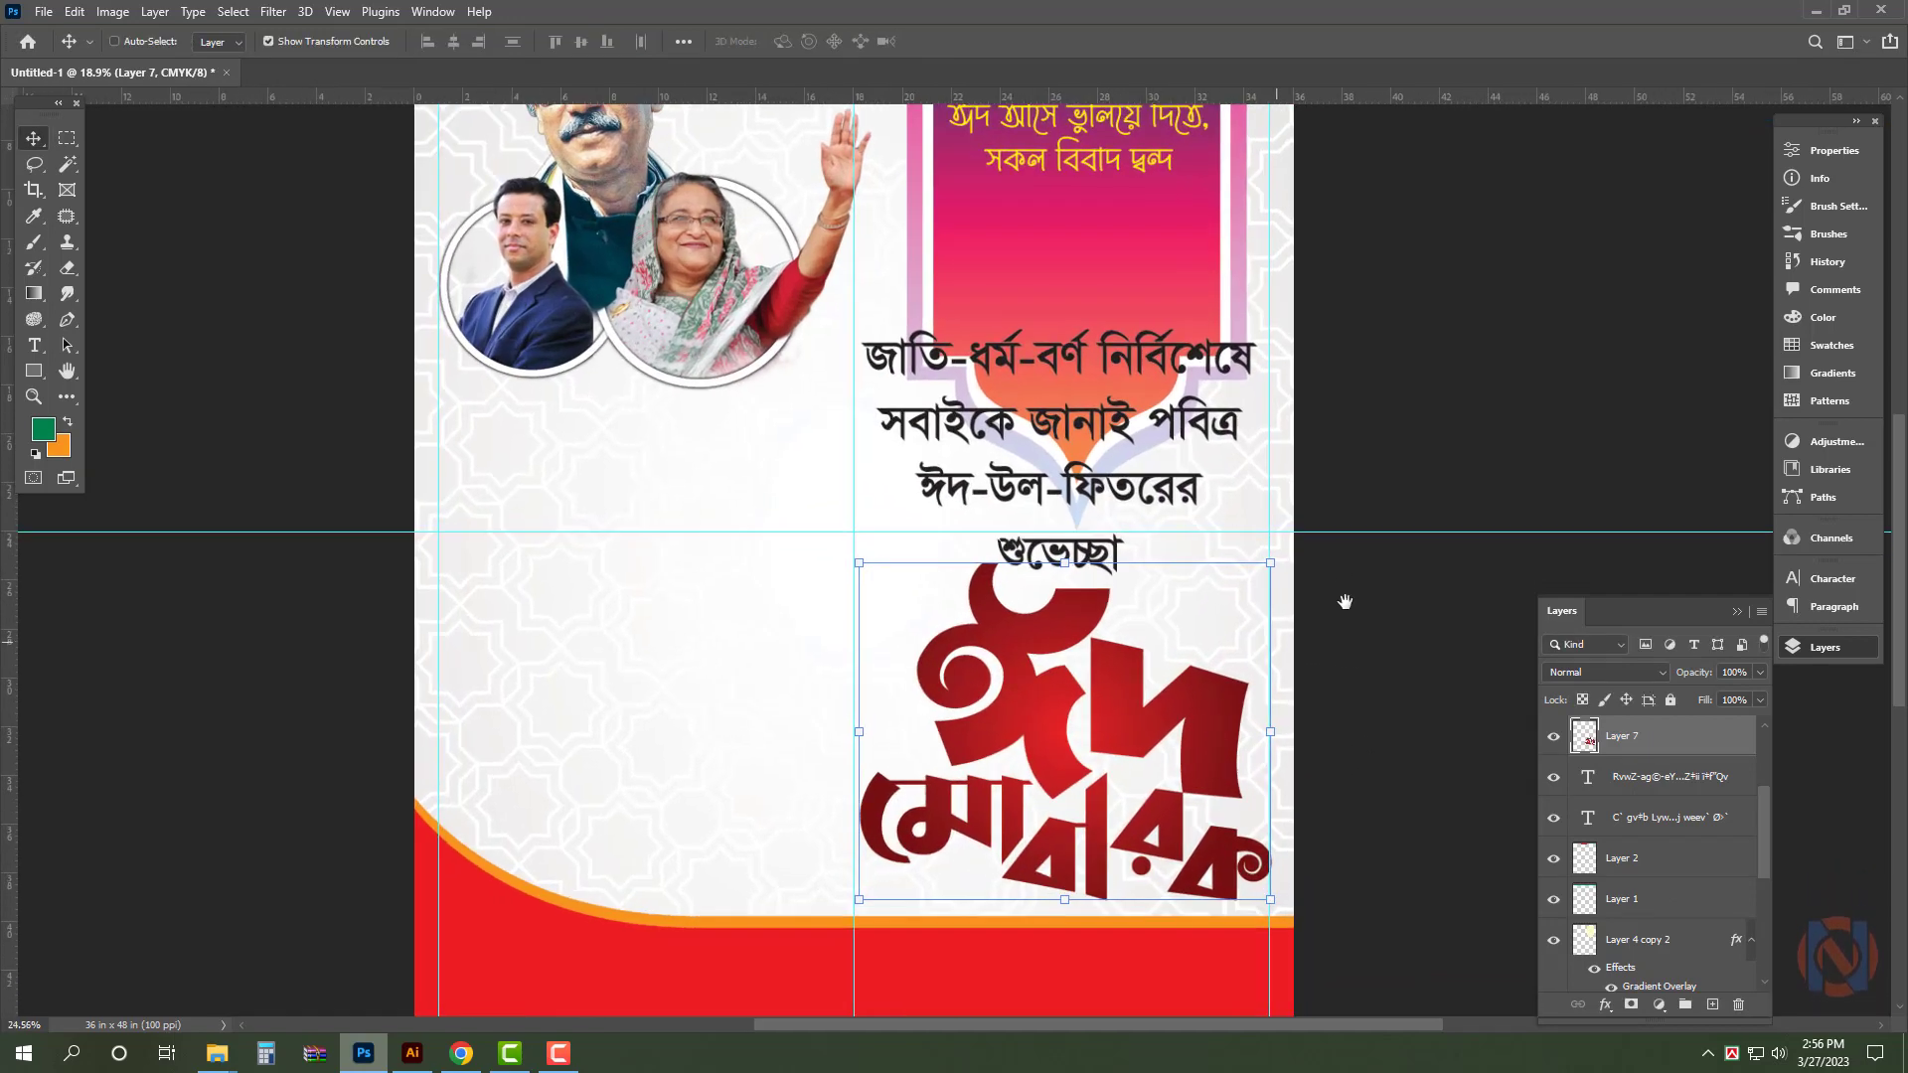
{"action": "left_click_drag", "start_coordinate": [1344, 602], "coordinate": [1348, 406]}
{"action": "left_click", "coordinate": [867, 777], "text": "ctrl"}
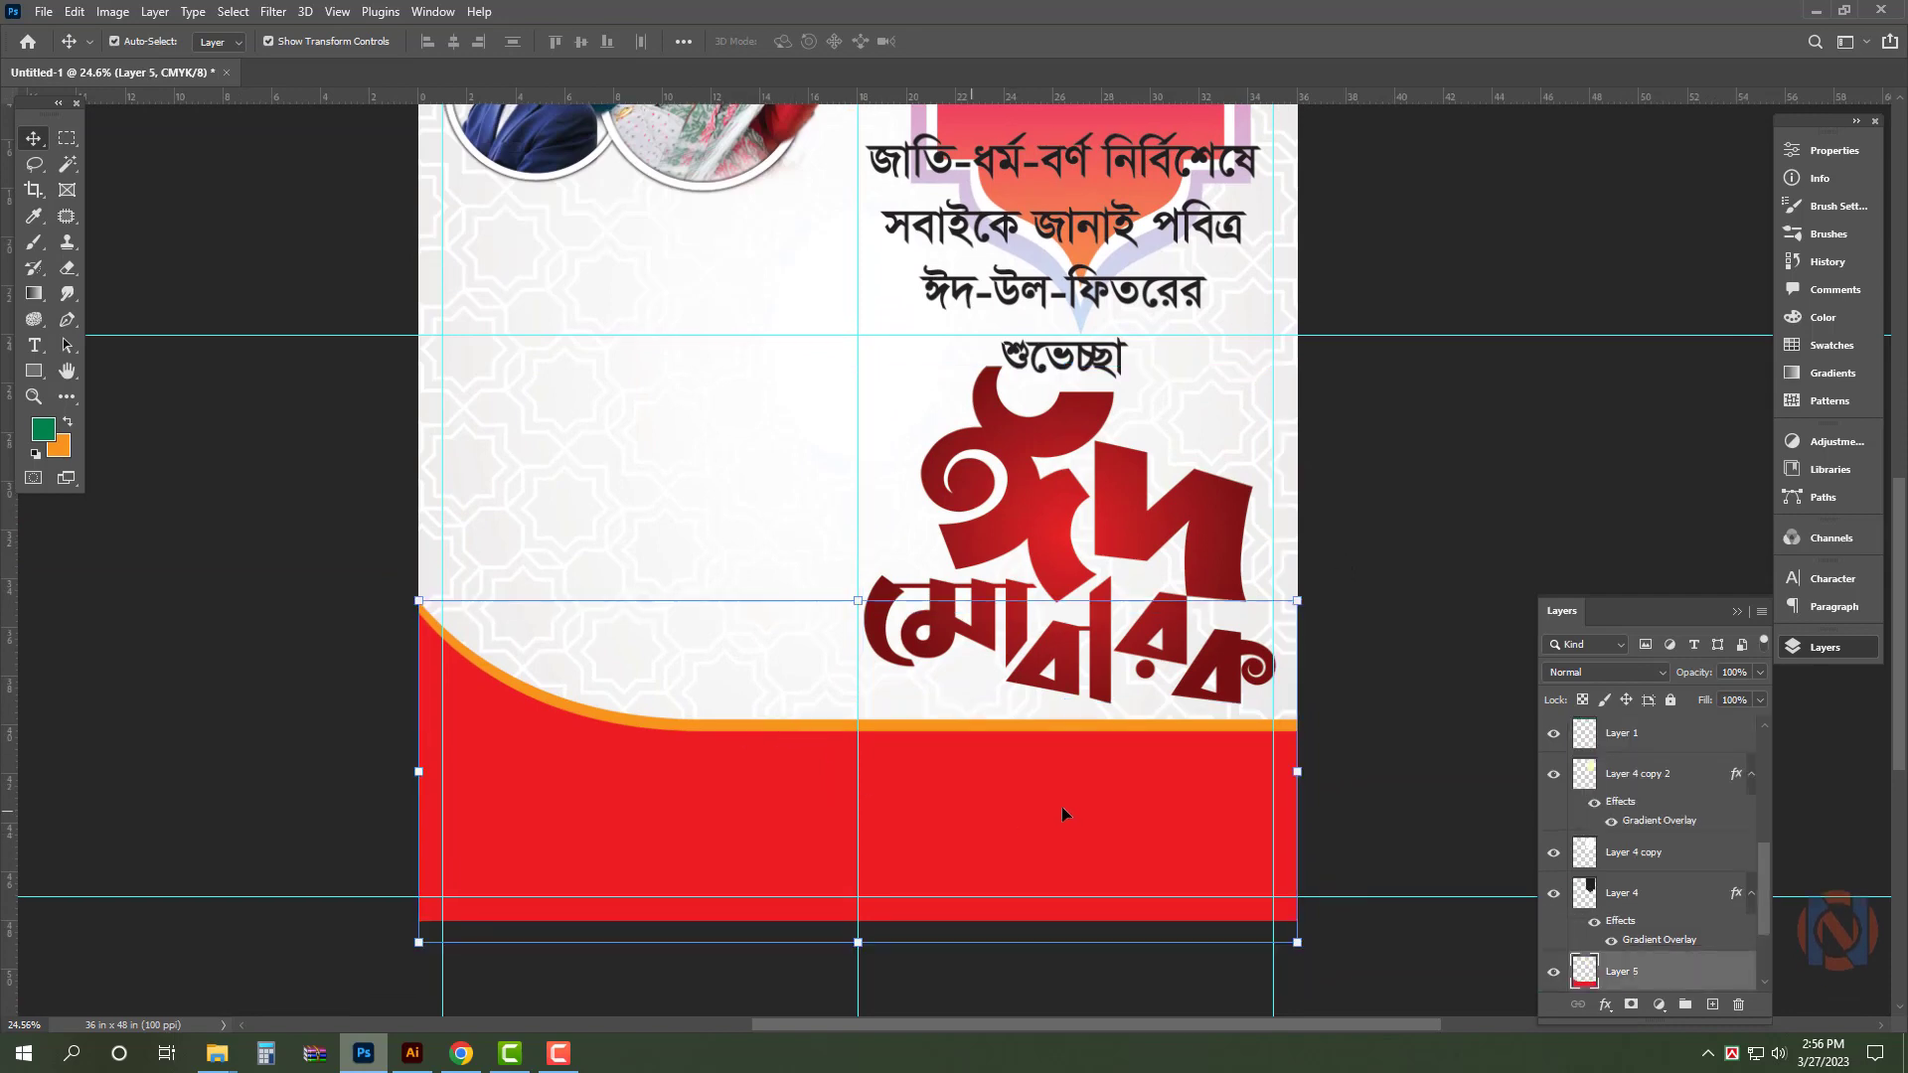
{"action": "left_click_drag", "start_coordinate": [1059, 807], "coordinate": [1053, 829]}
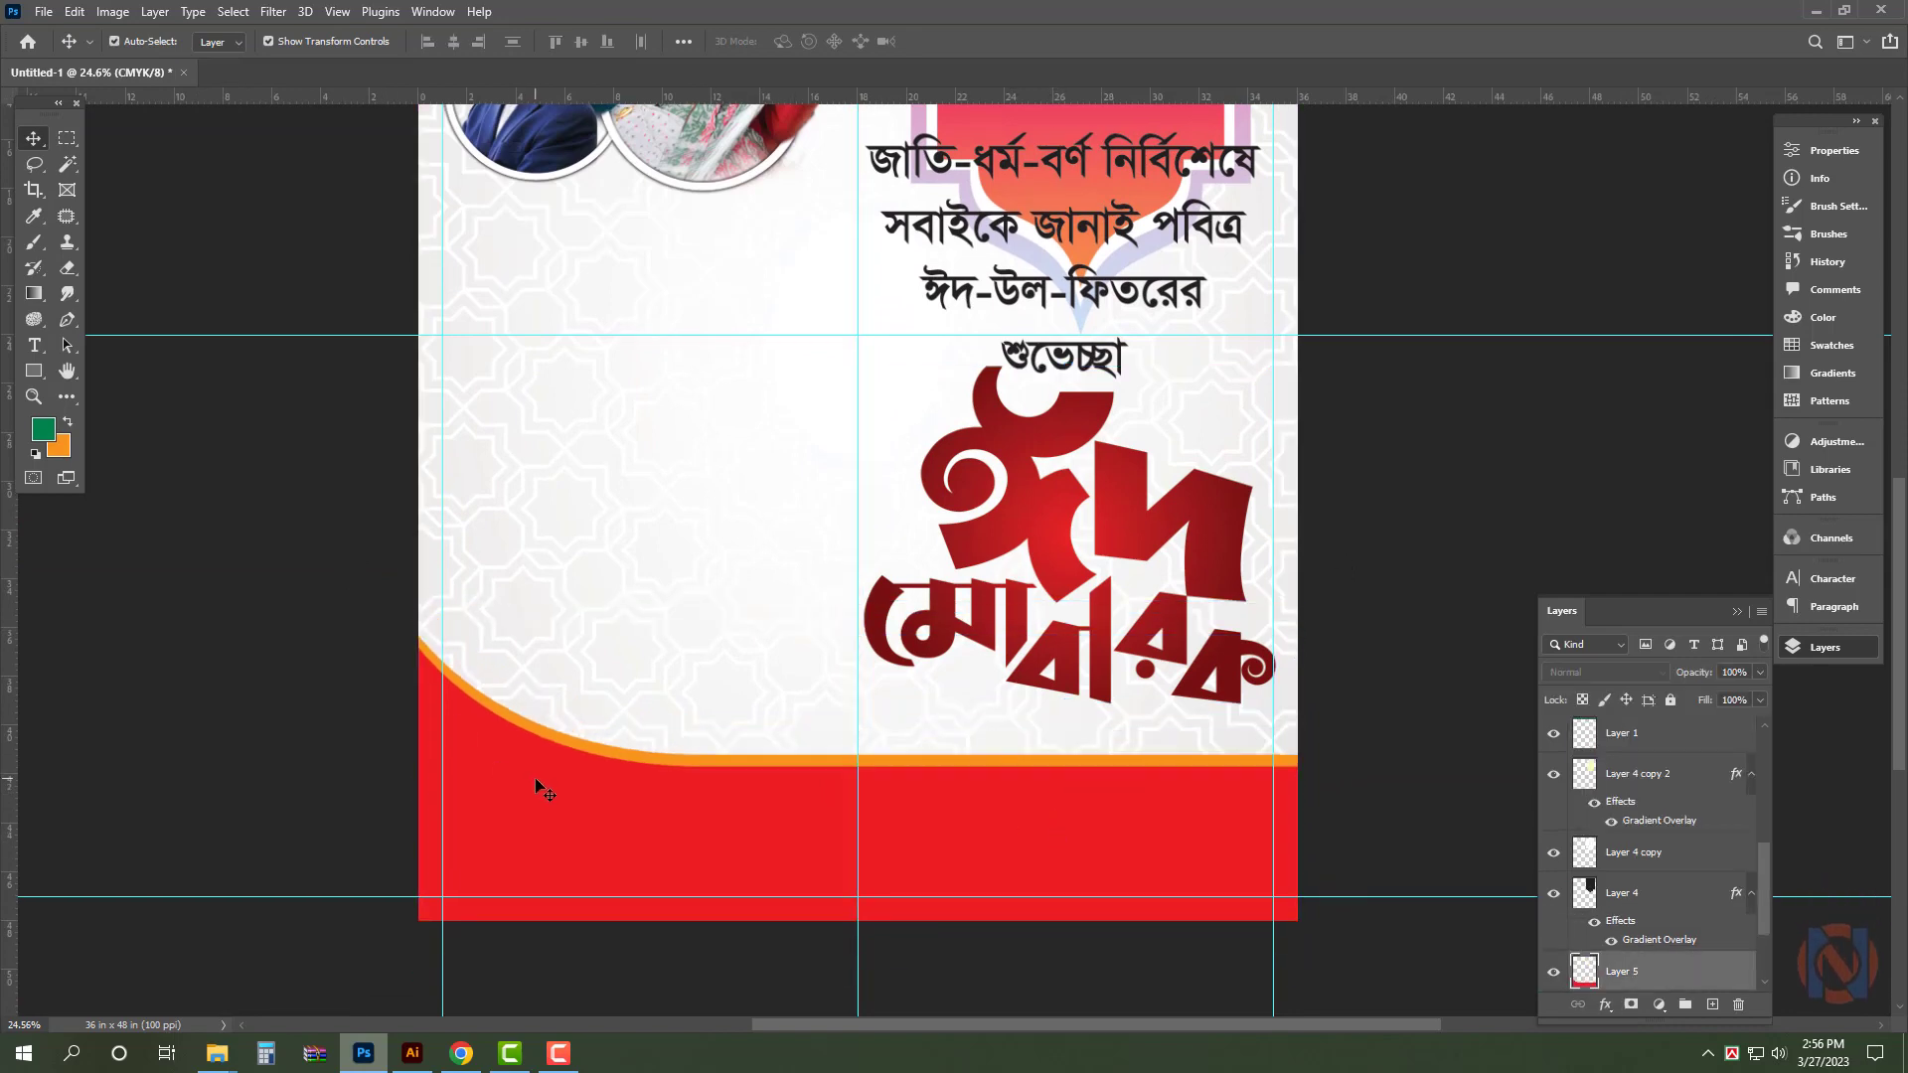
{"action": "left_click", "coordinate": [67, 422]}
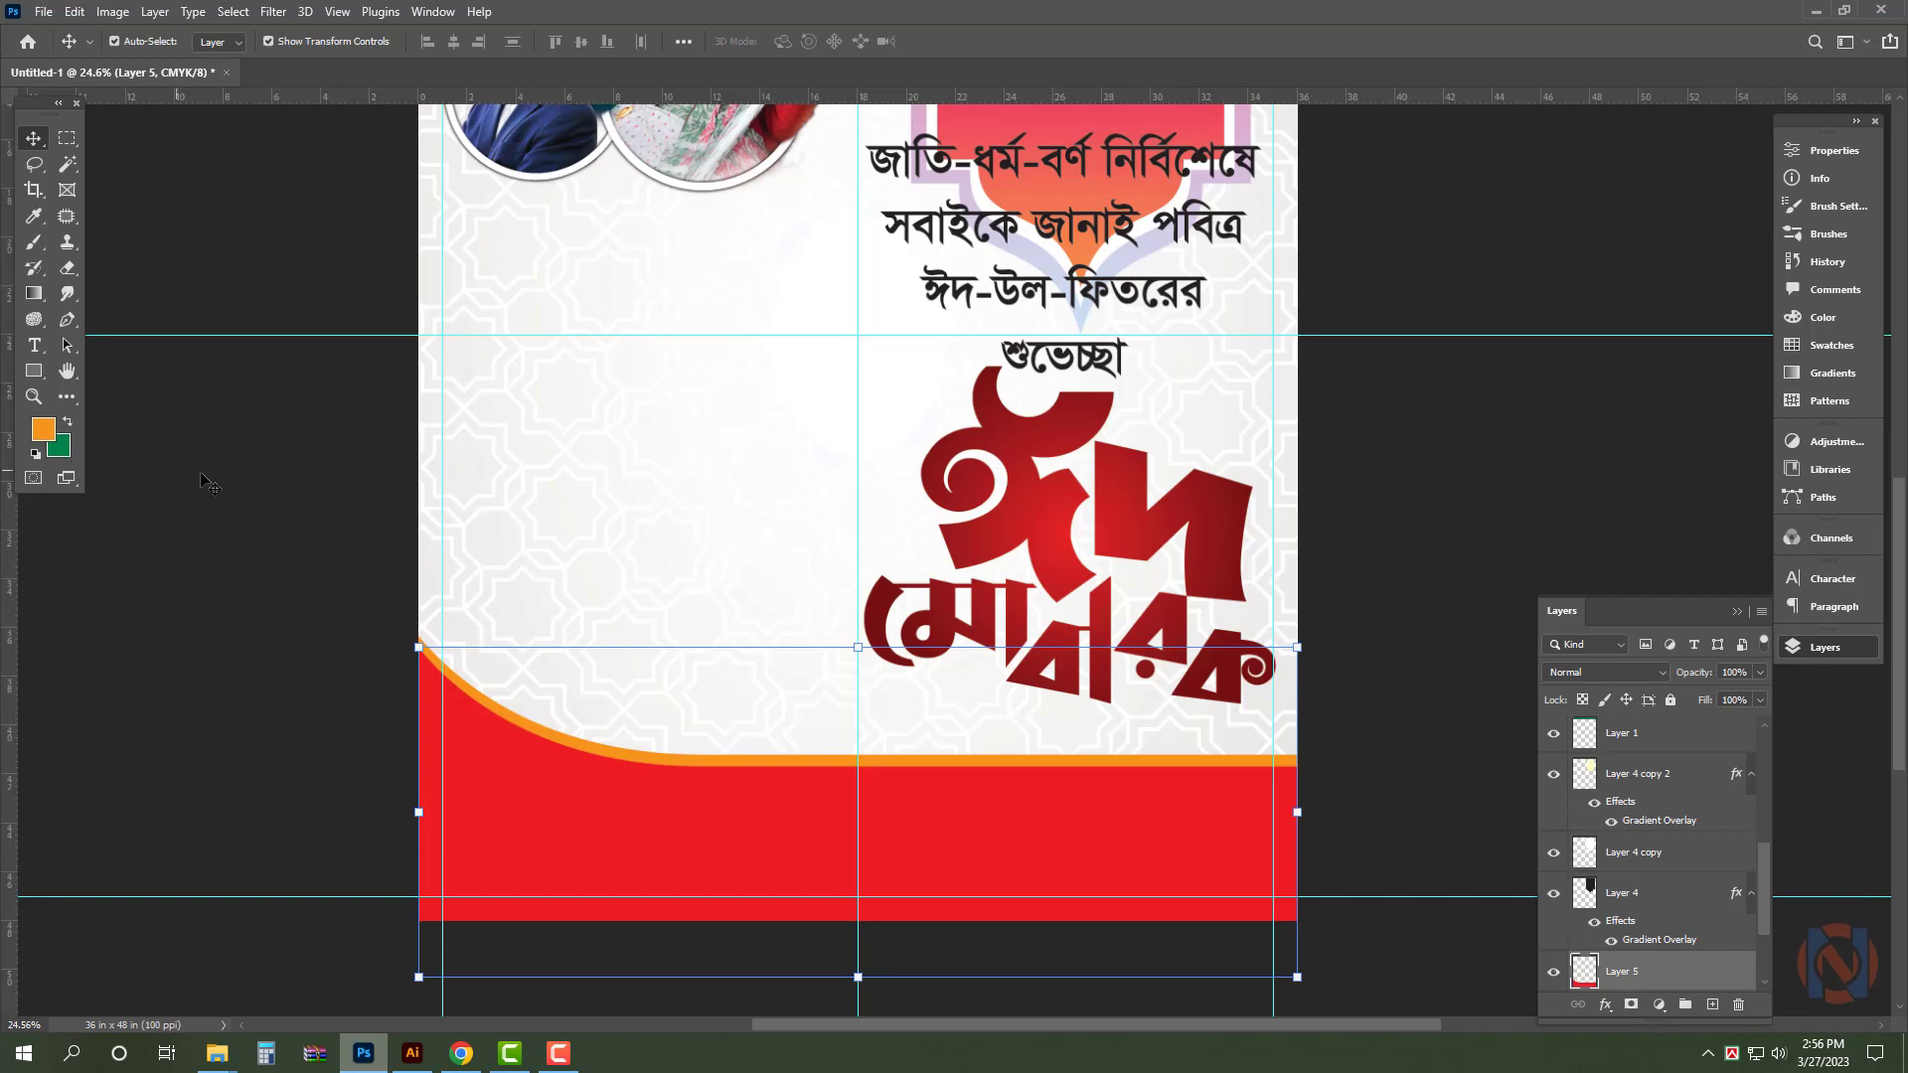
{"action": "left_click", "coordinate": [355, 426]}
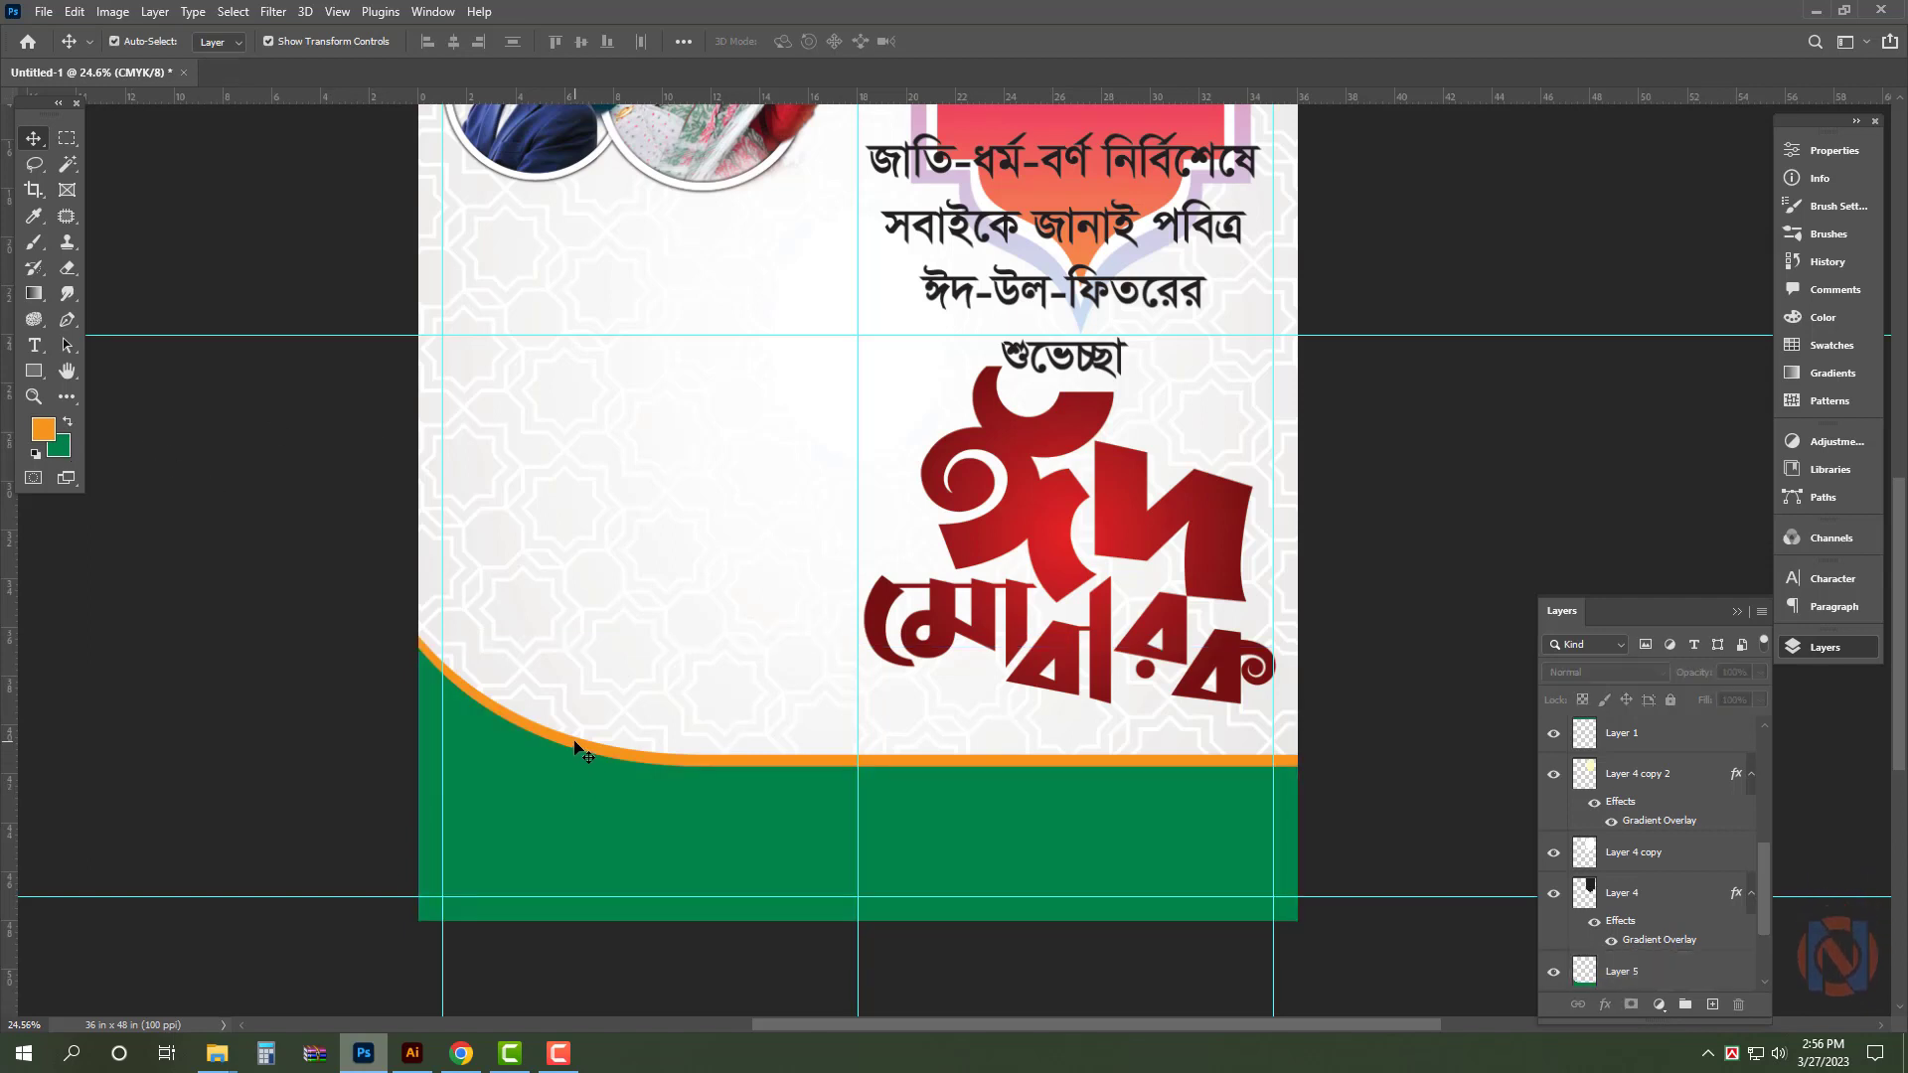
- Fill the footer's orange edge strip with light green, C 60%, M 0% and Y 100%
{"action": "left_click", "coordinate": [576, 747]}
{"action": "left_click", "coordinate": [67, 447]}
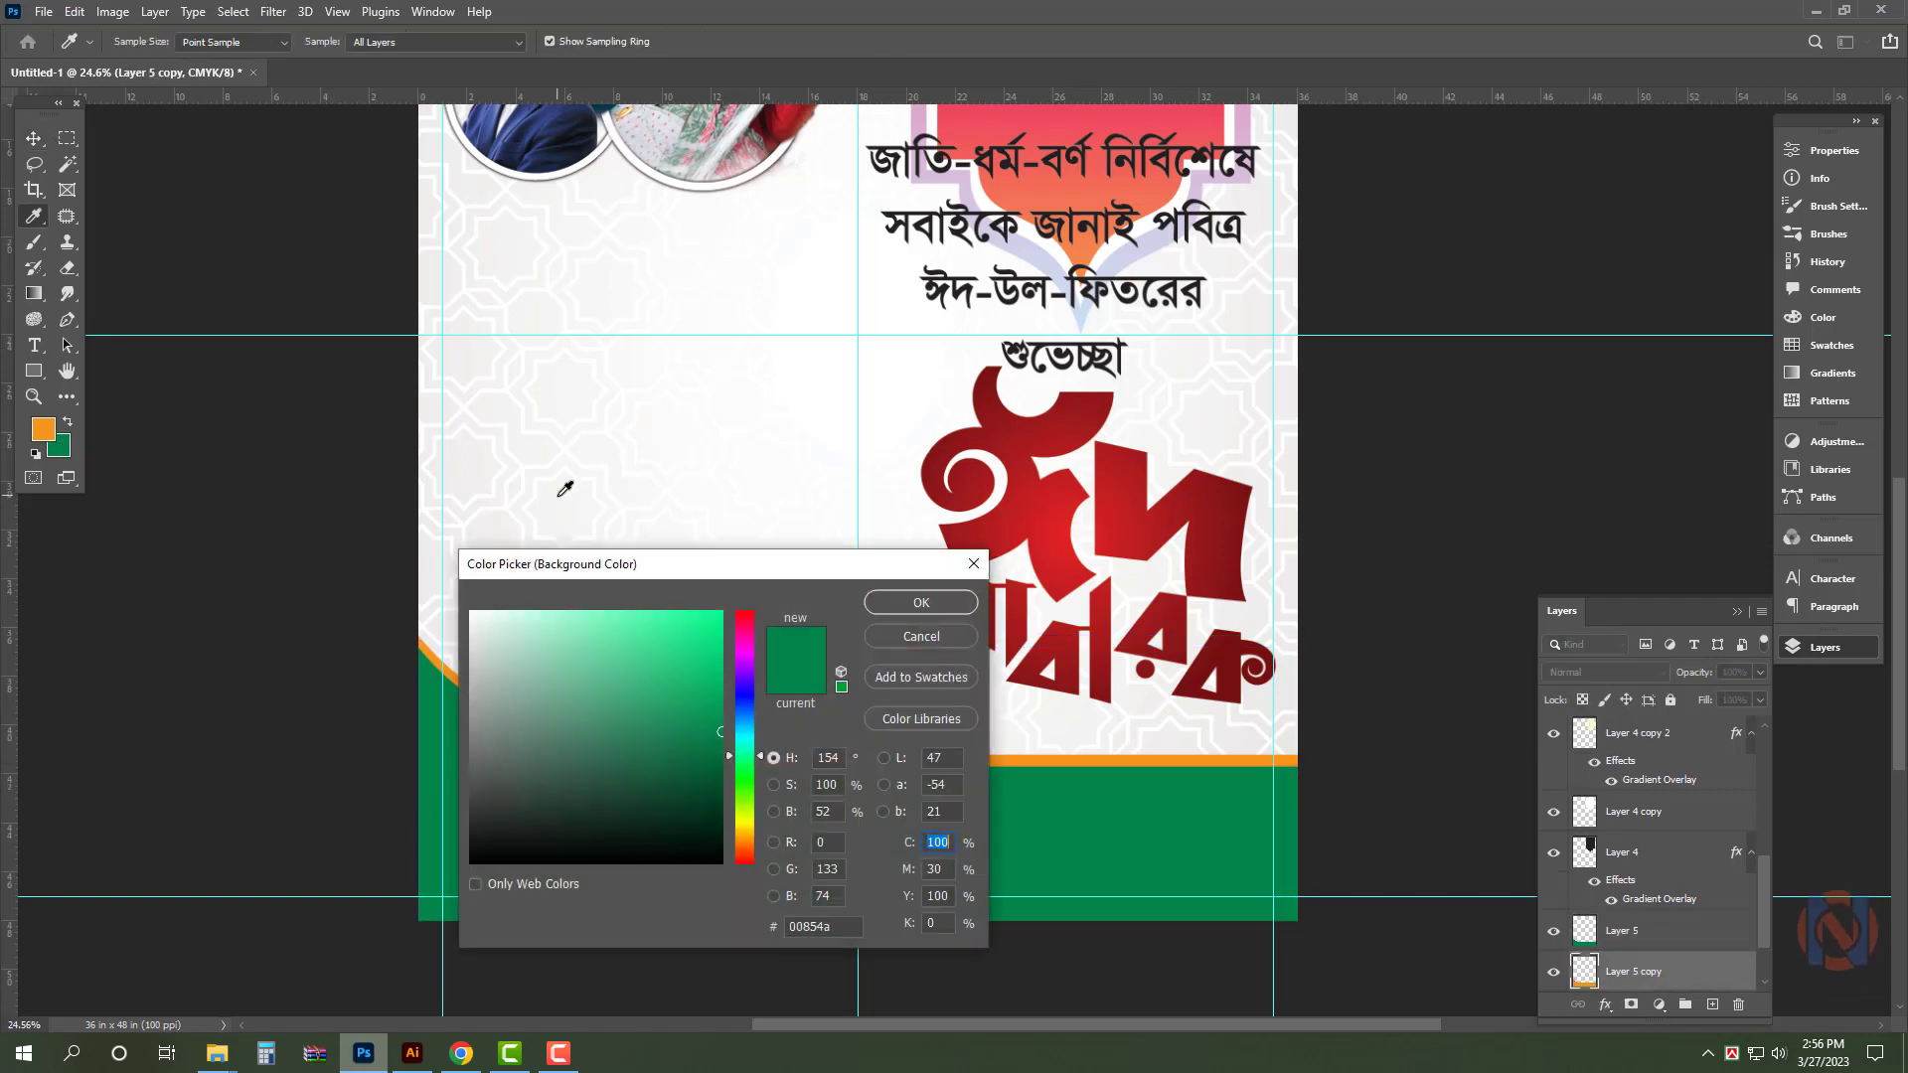
{"action": "type", "text": "60"}
{"action": "key", "text": "Tab"}
{"action": "type", "text": "0"}
{"action": "key", "text": "Tab"}
{"action": "type", "text": "100"}
{"action": "key", "text": "Return"}
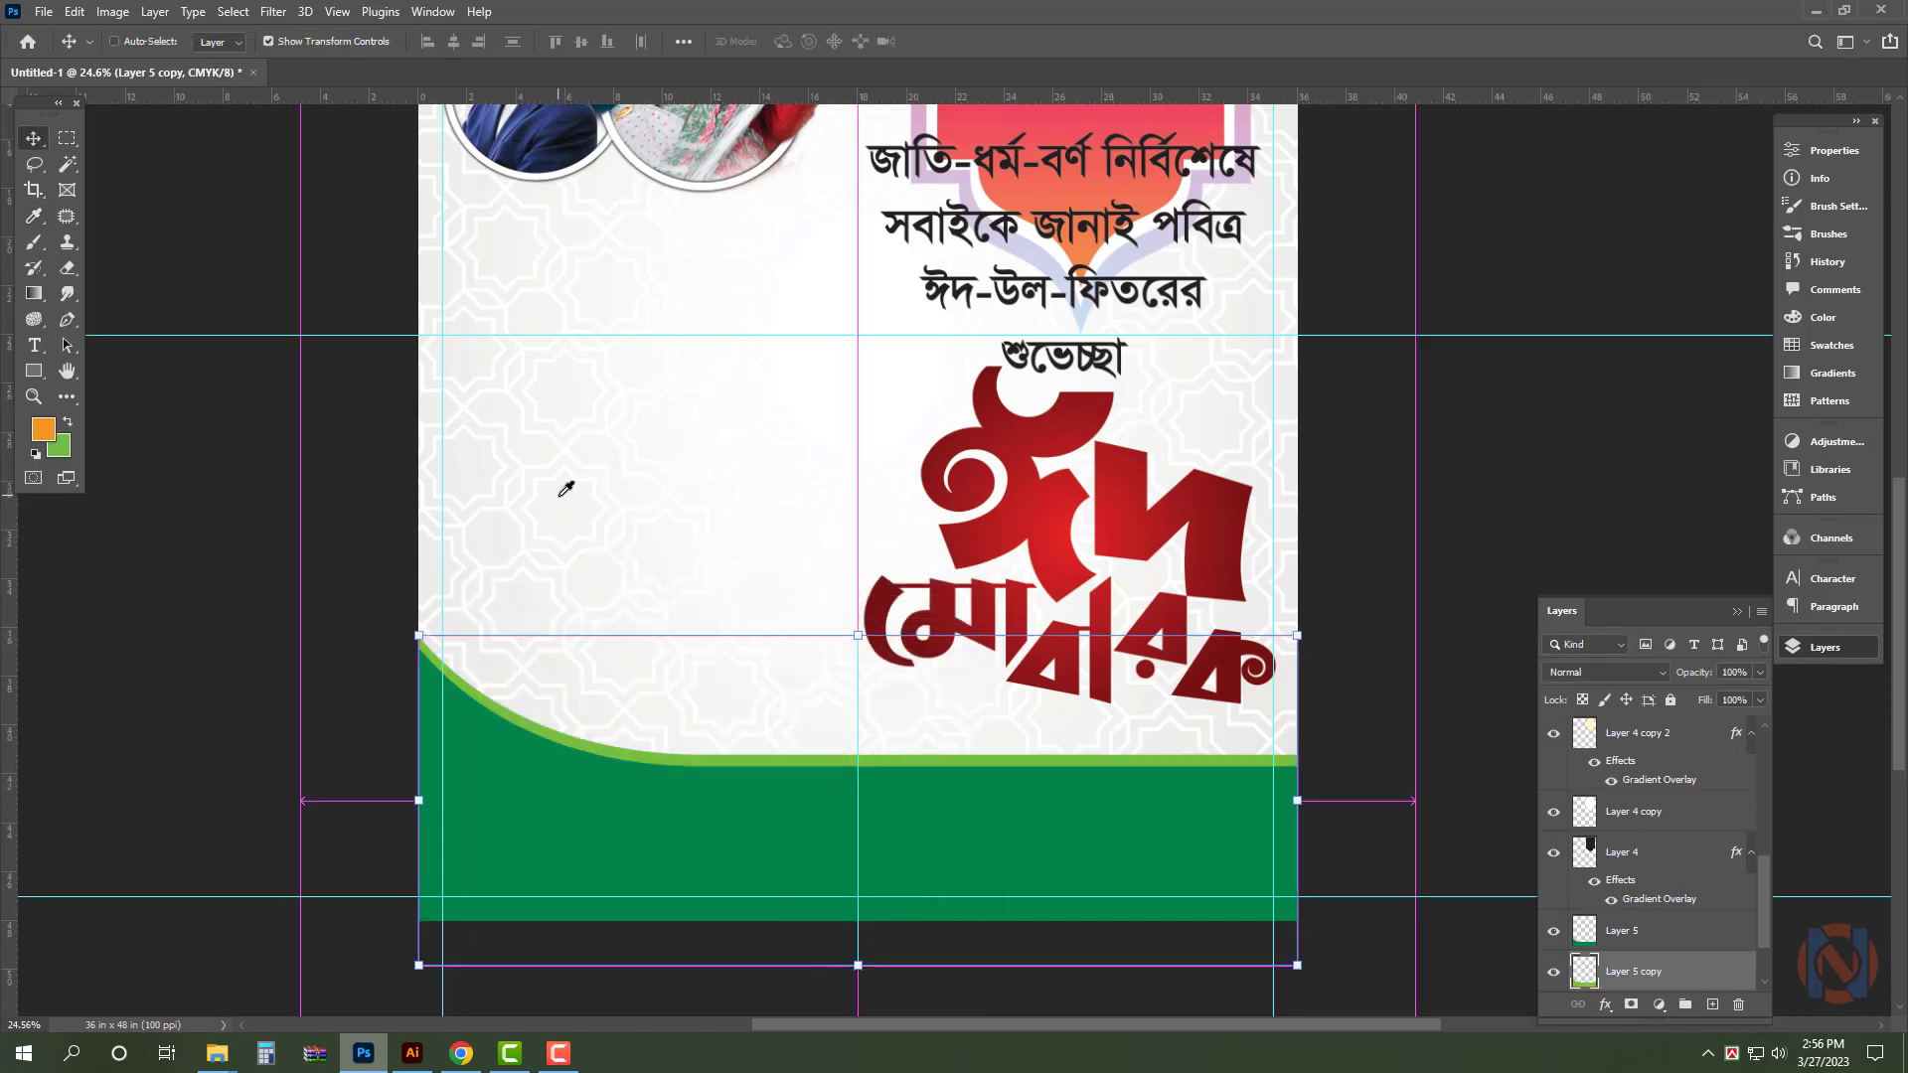
{"action": "left_click", "coordinate": [251, 579]}
{"action": "key", "text": "ctrl+0"}
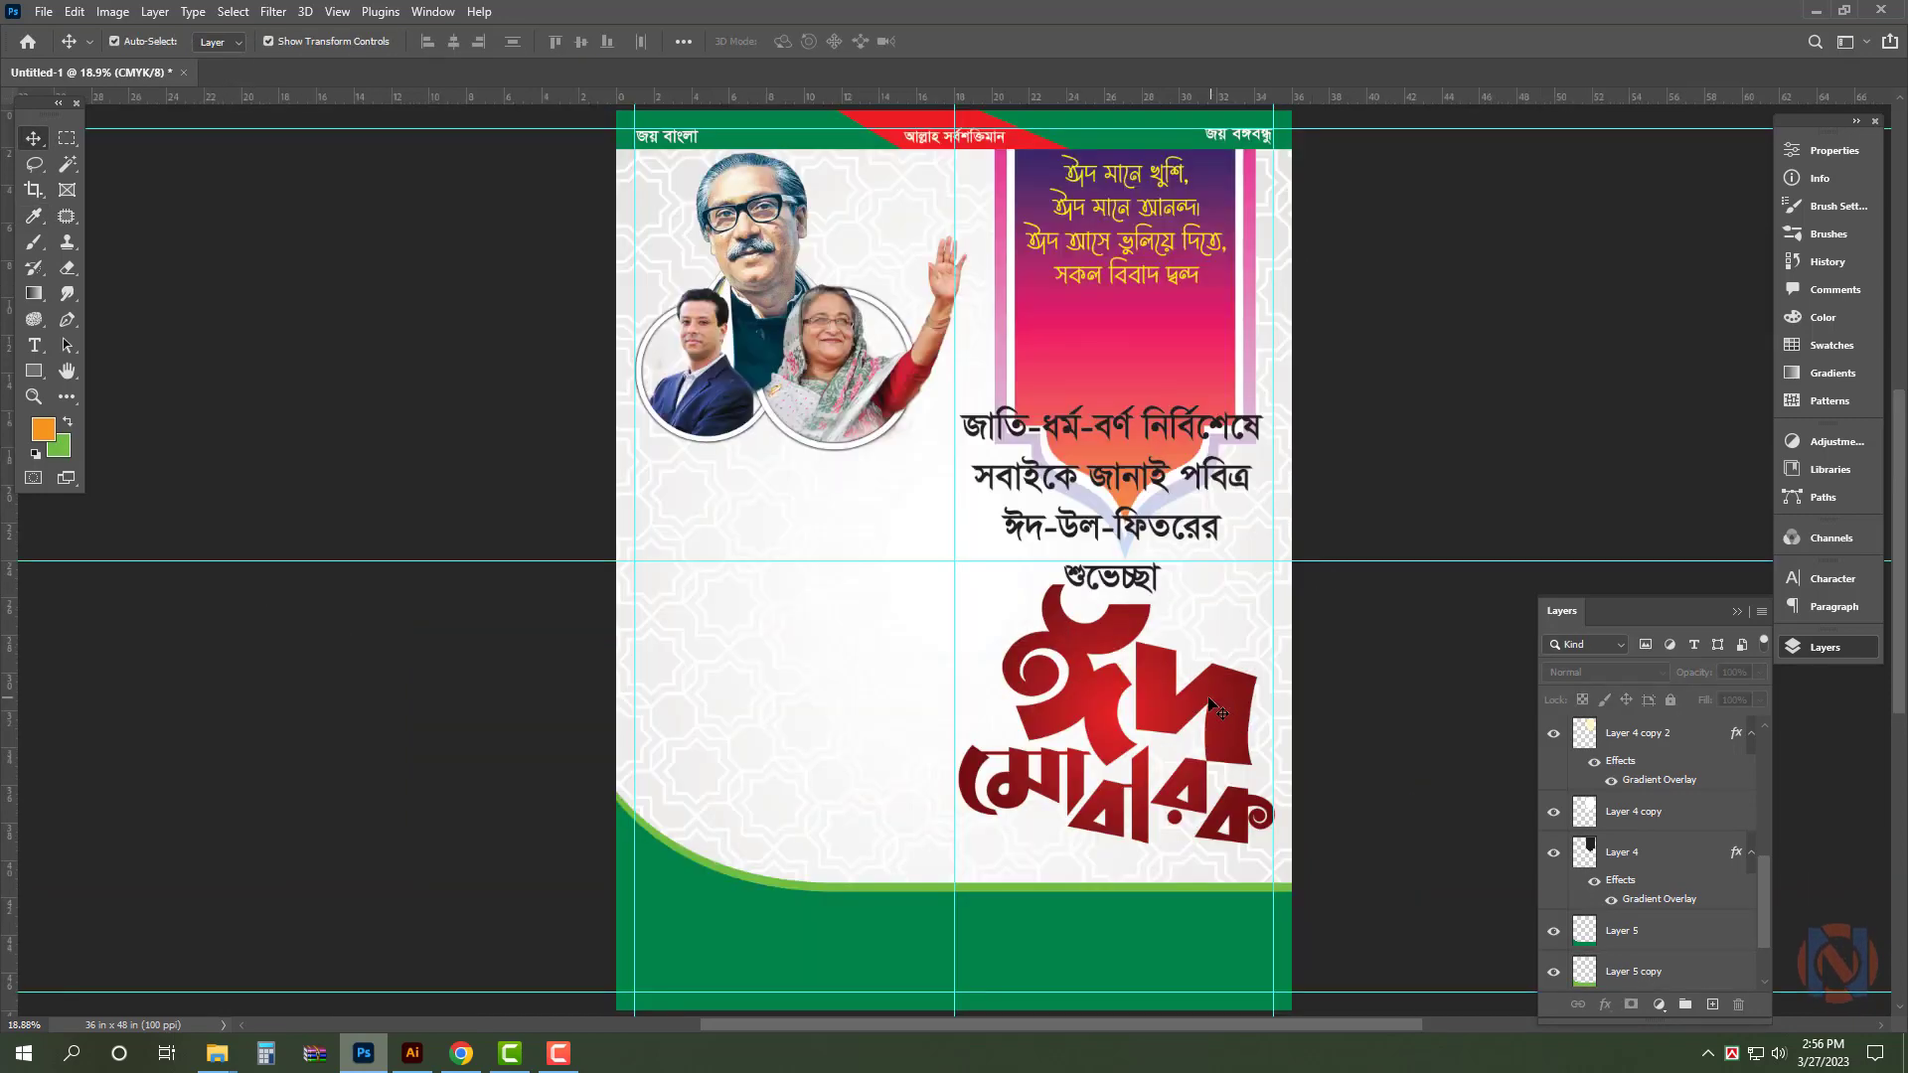
- Move the red Eid Mubarak lettering down toward the footer, and nudge it back up slightly
{"action": "left_click_drag", "start_coordinate": [1215, 708], "coordinate": [1218, 742]}
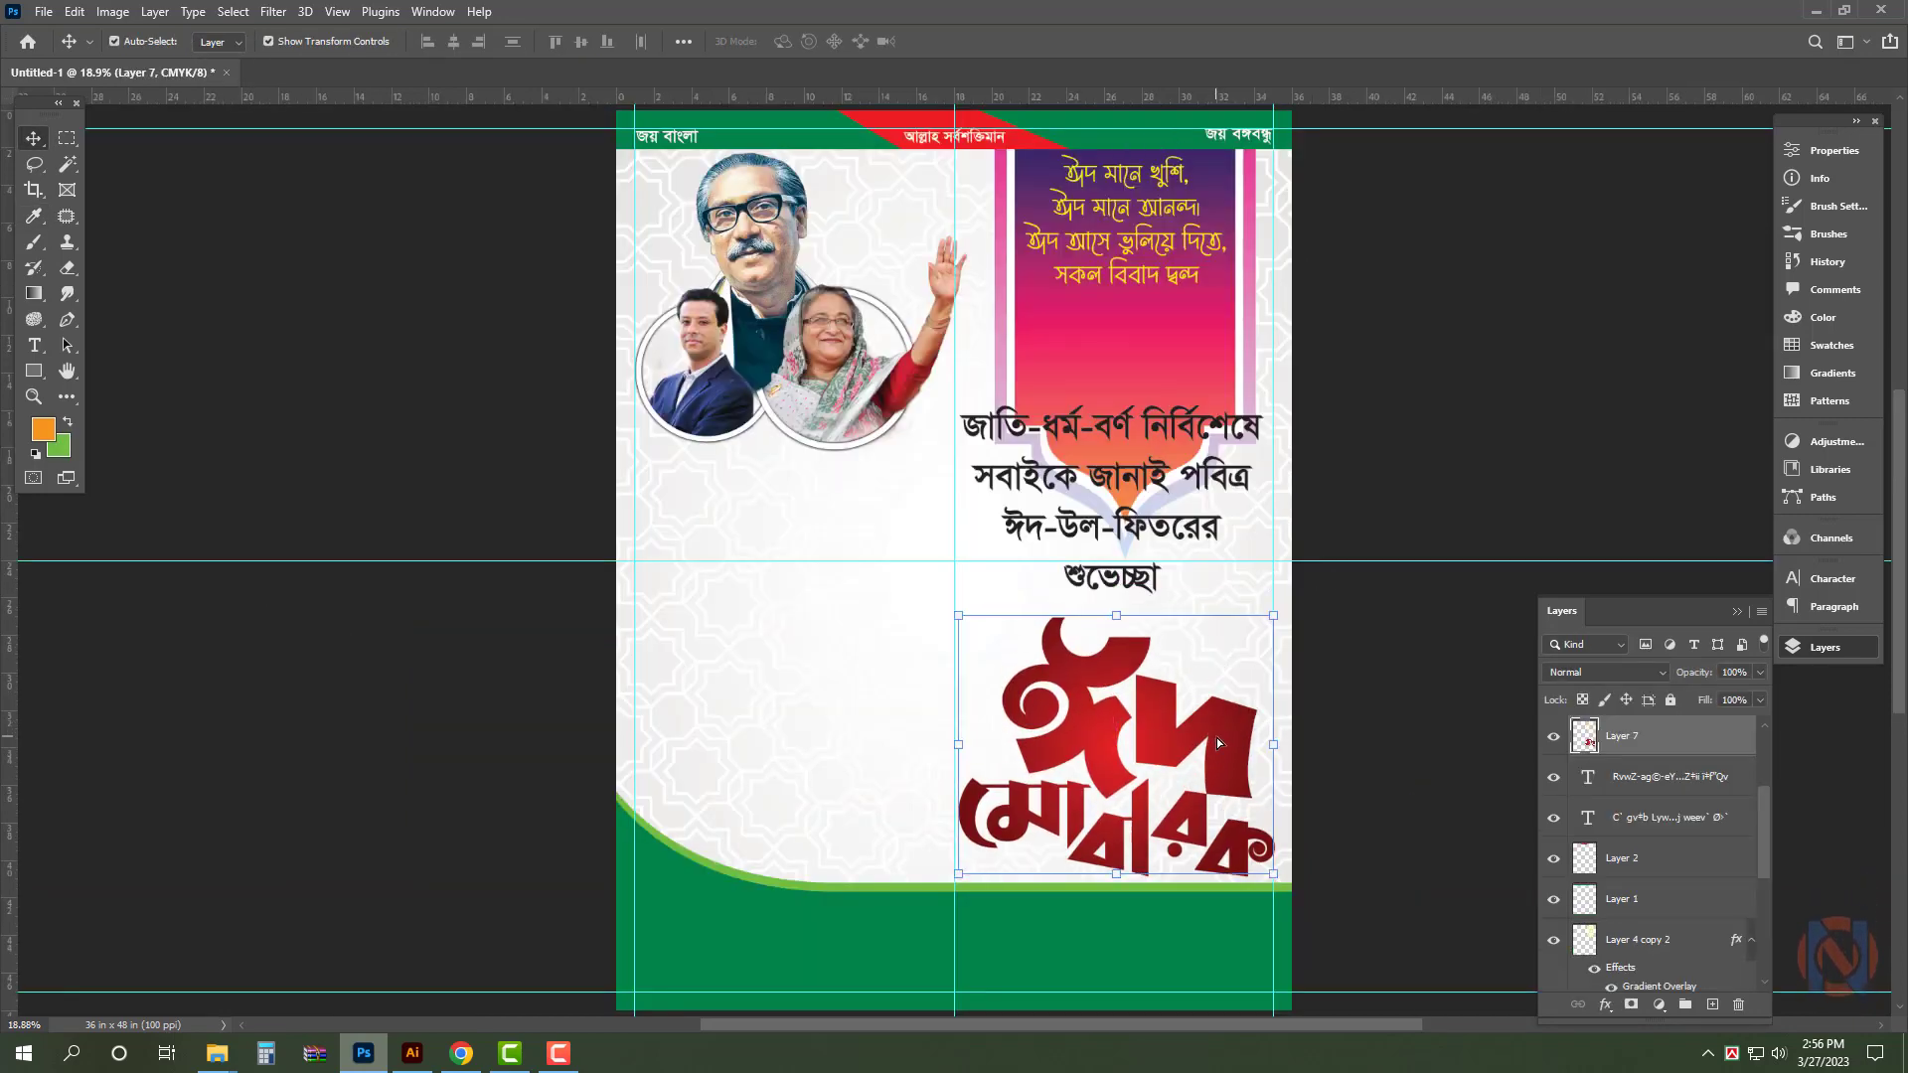
{"action": "key", "text": "shift+Up"}
{"action": "key", "text": "shift+Up"}
{"action": "key", "text": "shift+Up"}
- Scale down the four-line black greeting text above the Eid Mubarak lettering
{"action": "left_click_drag", "start_coordinate": [1391, 418], "coordinate": [1231, 545]}
{"action": "left_click", "coordinate": [900, 594]}
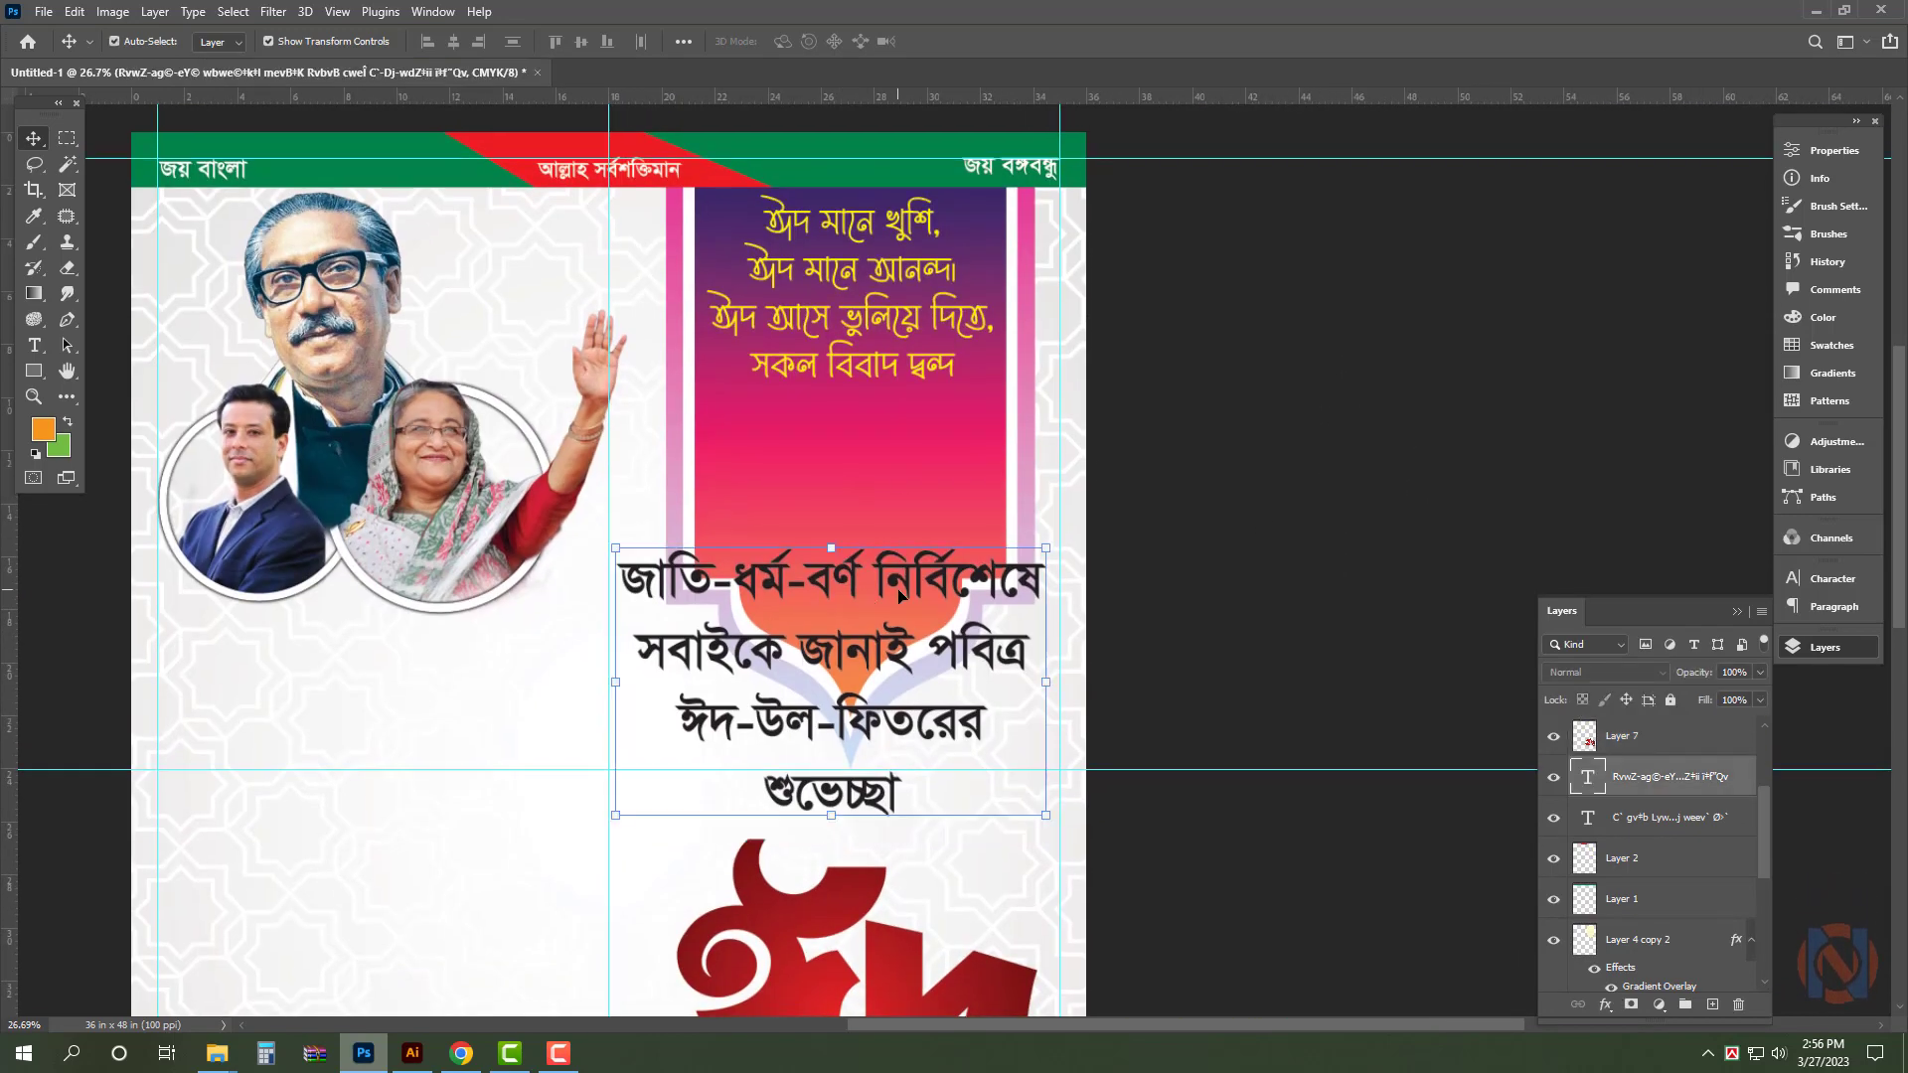
{"action": "left_click_drag", "start_coordinate": [830, 816], "coordinate": [850, 760]}
{"action": "key", "text": "Return"}
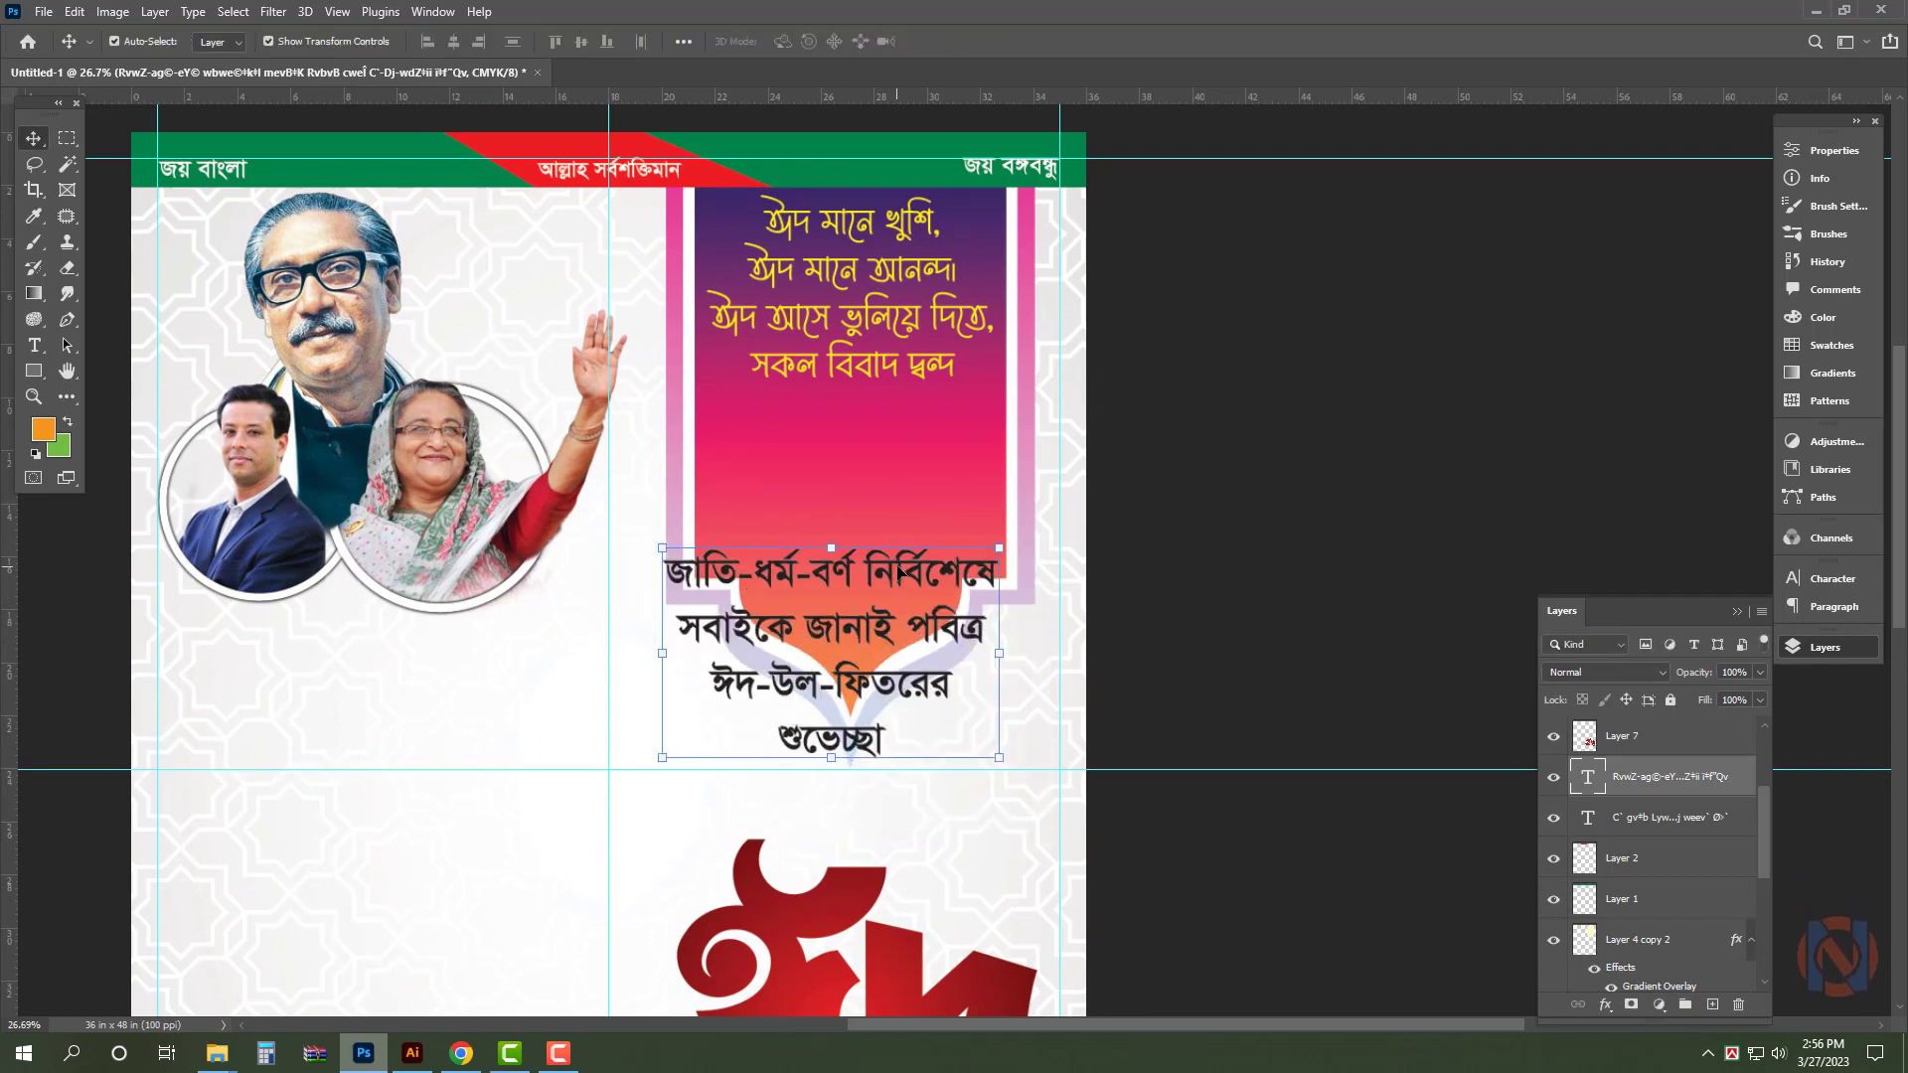
- Move the black greeting text up into the banner beneath the yellow verse and shrink it to fit the banner's width
{"action": "left_click_drag", "start_coordinate": [899, 572], "coordinate": [940, 439]}
{"action": "left_click", "coordinate": [1039, 525]}
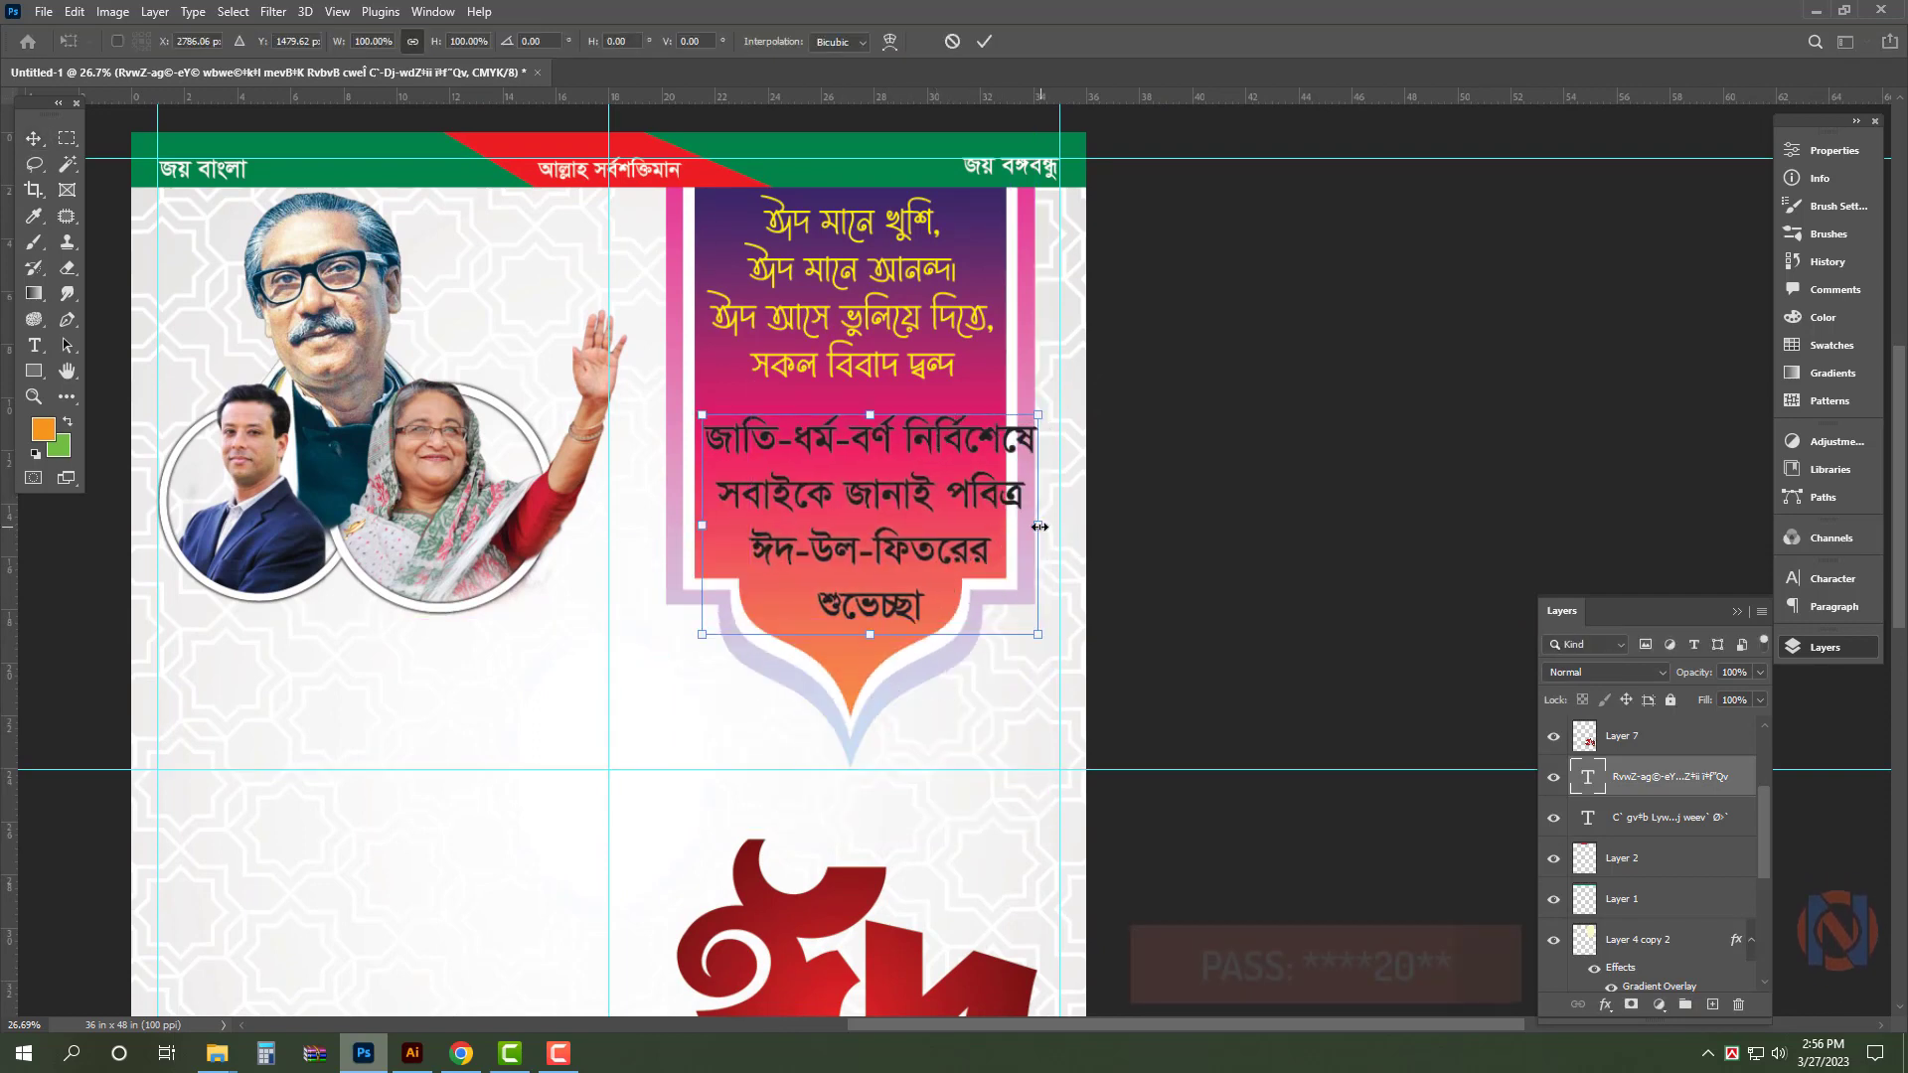
{"action": "left_click_drag", "start_coordinate": [1039, 526], "coordinate": [996, 511]}
{"action": "key", "text": "Return"}
- Enlarge the black greeting text slightly so that it fills the banner's inner width
{"action": "left_click_drag", "start_coordinate": [1350, 587], "coordinate": [1333, 546]}
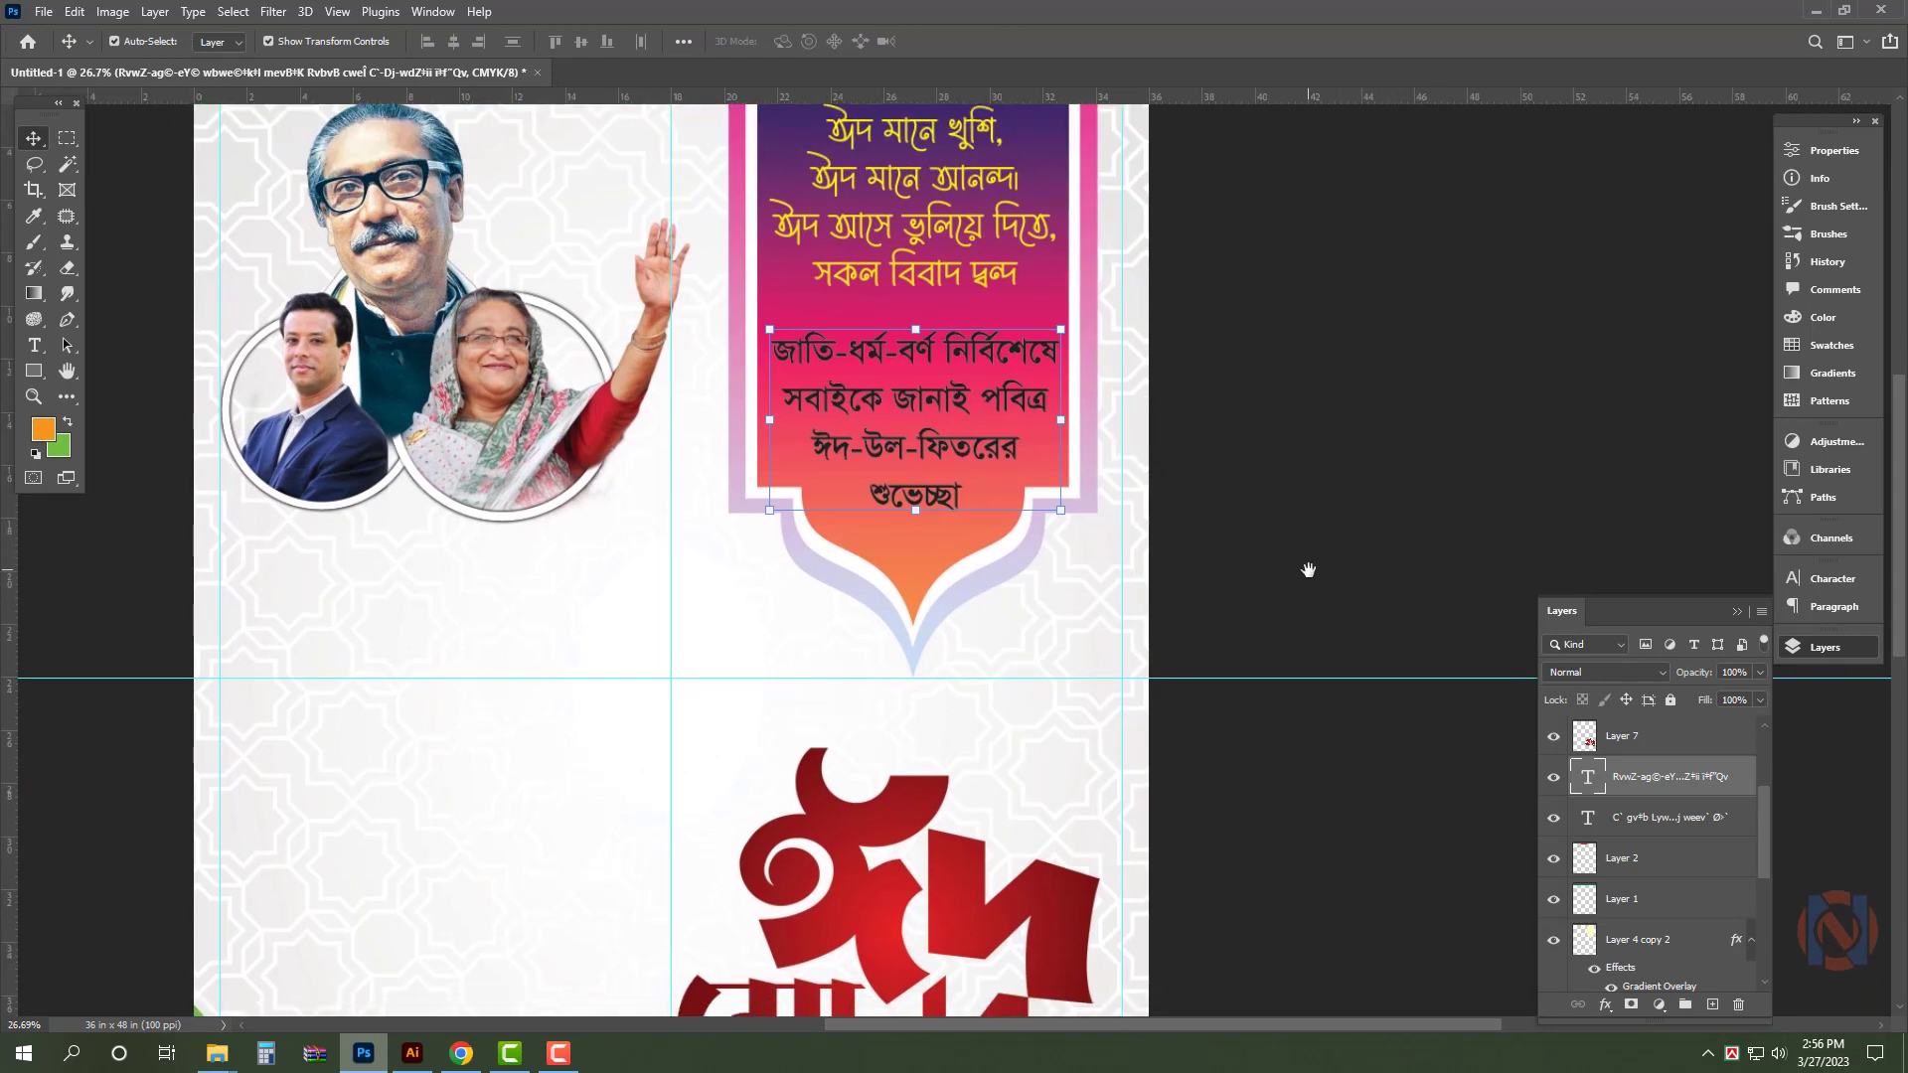
{"action": "left_click_drag", "start_coordinate": [1205, 367], "coordinate": [1211, 455]}
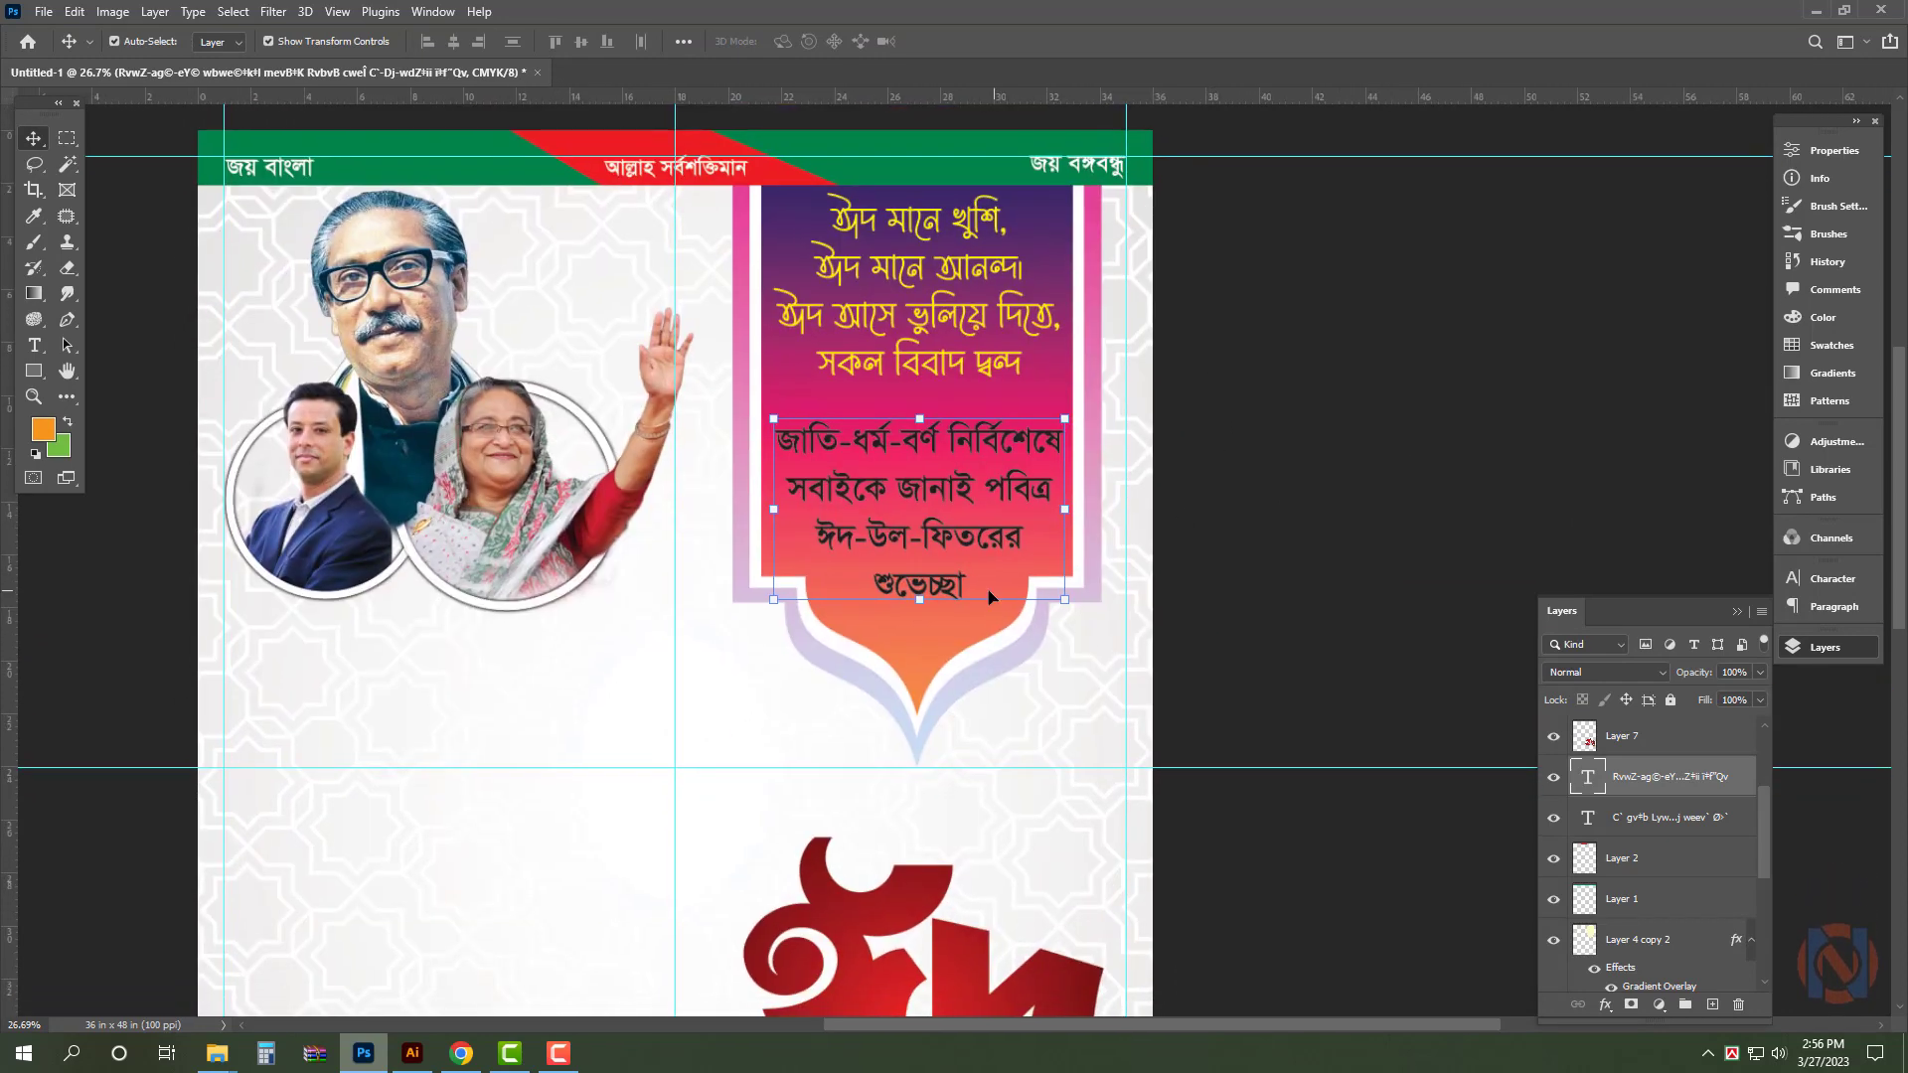
{"action": "left_click", "coordinate": [1046, 607]}
{"action": "left_click_drag", "start_coordinate": [923, 614], "coordinate": [924, 629]}
{"action": "key", "text": "Return"}
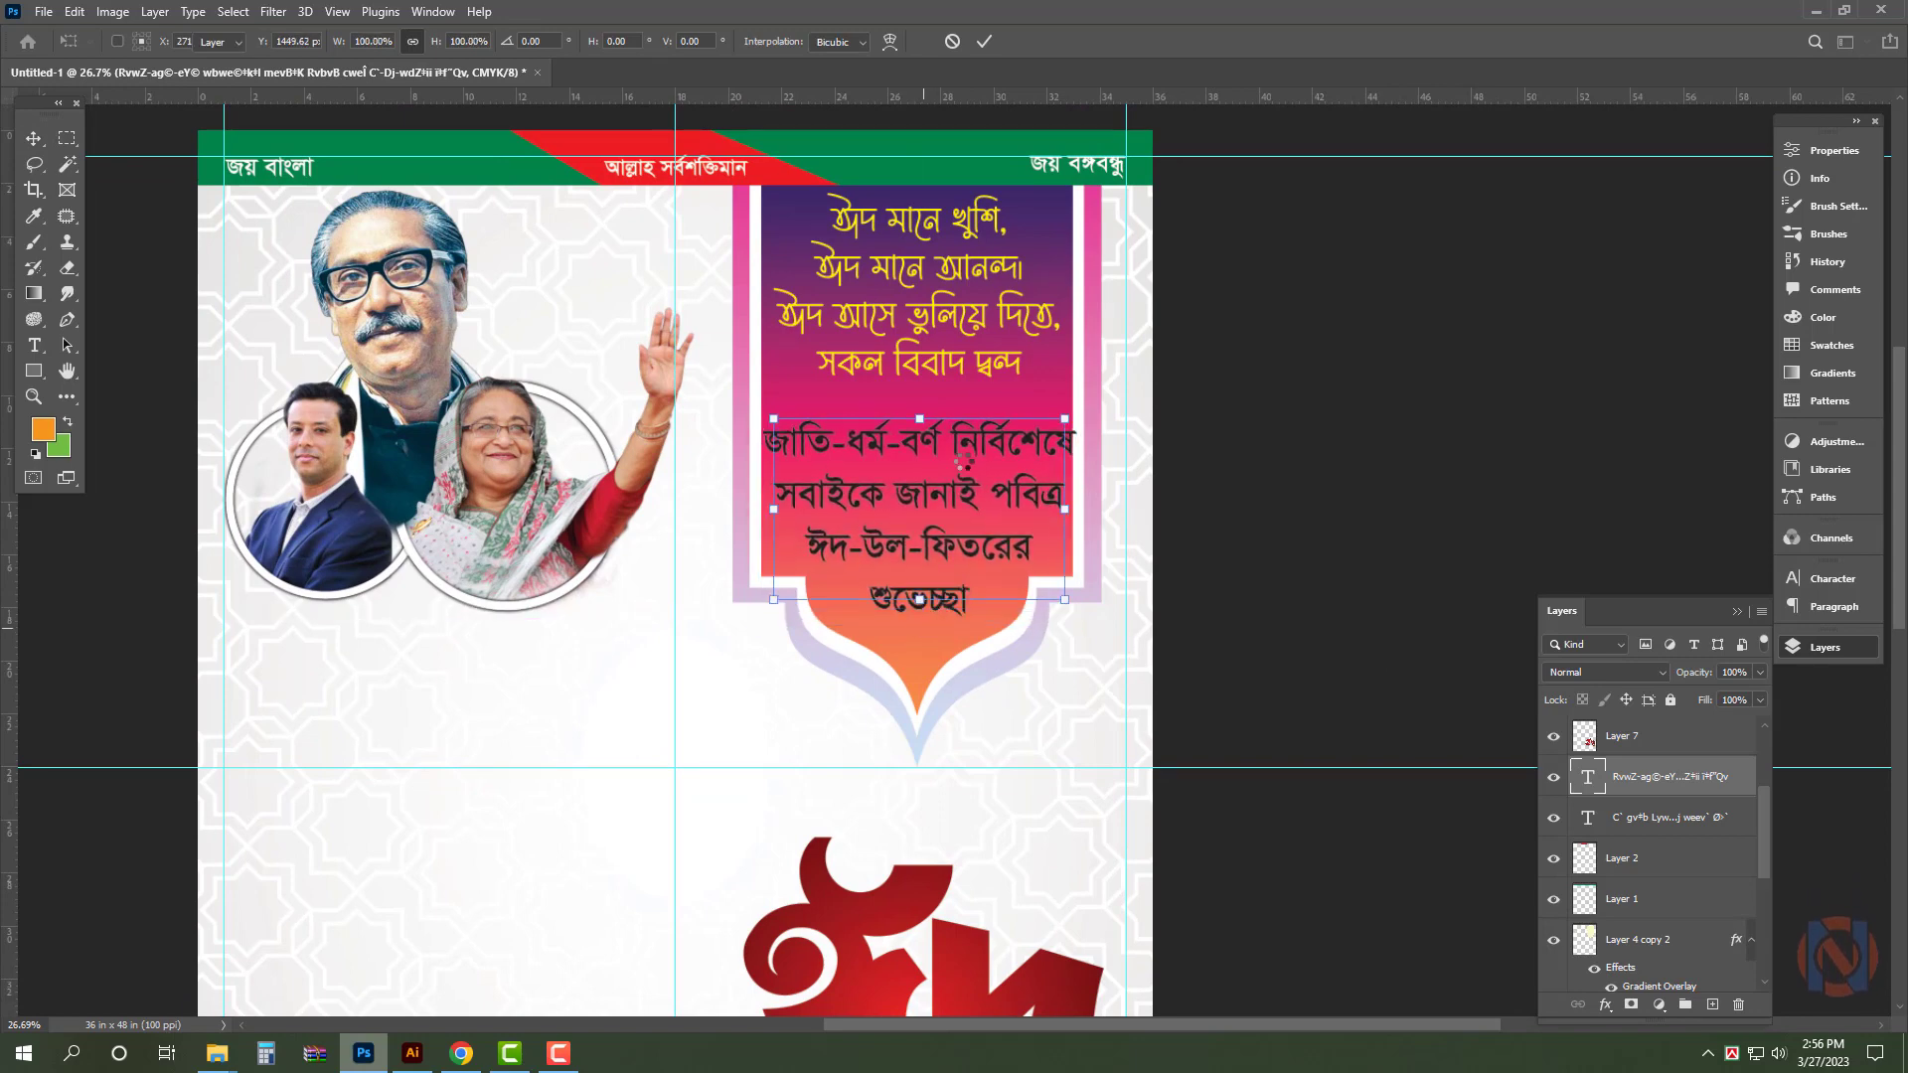
- Select the first line of the black greeting text and narrow it by reducing its horizontal scale
{"action": "left_click_drag", "start_coordinate": [953, 435], "coordinate": [1168, 501]}
{"action": "key", "text": "shift+Home"}
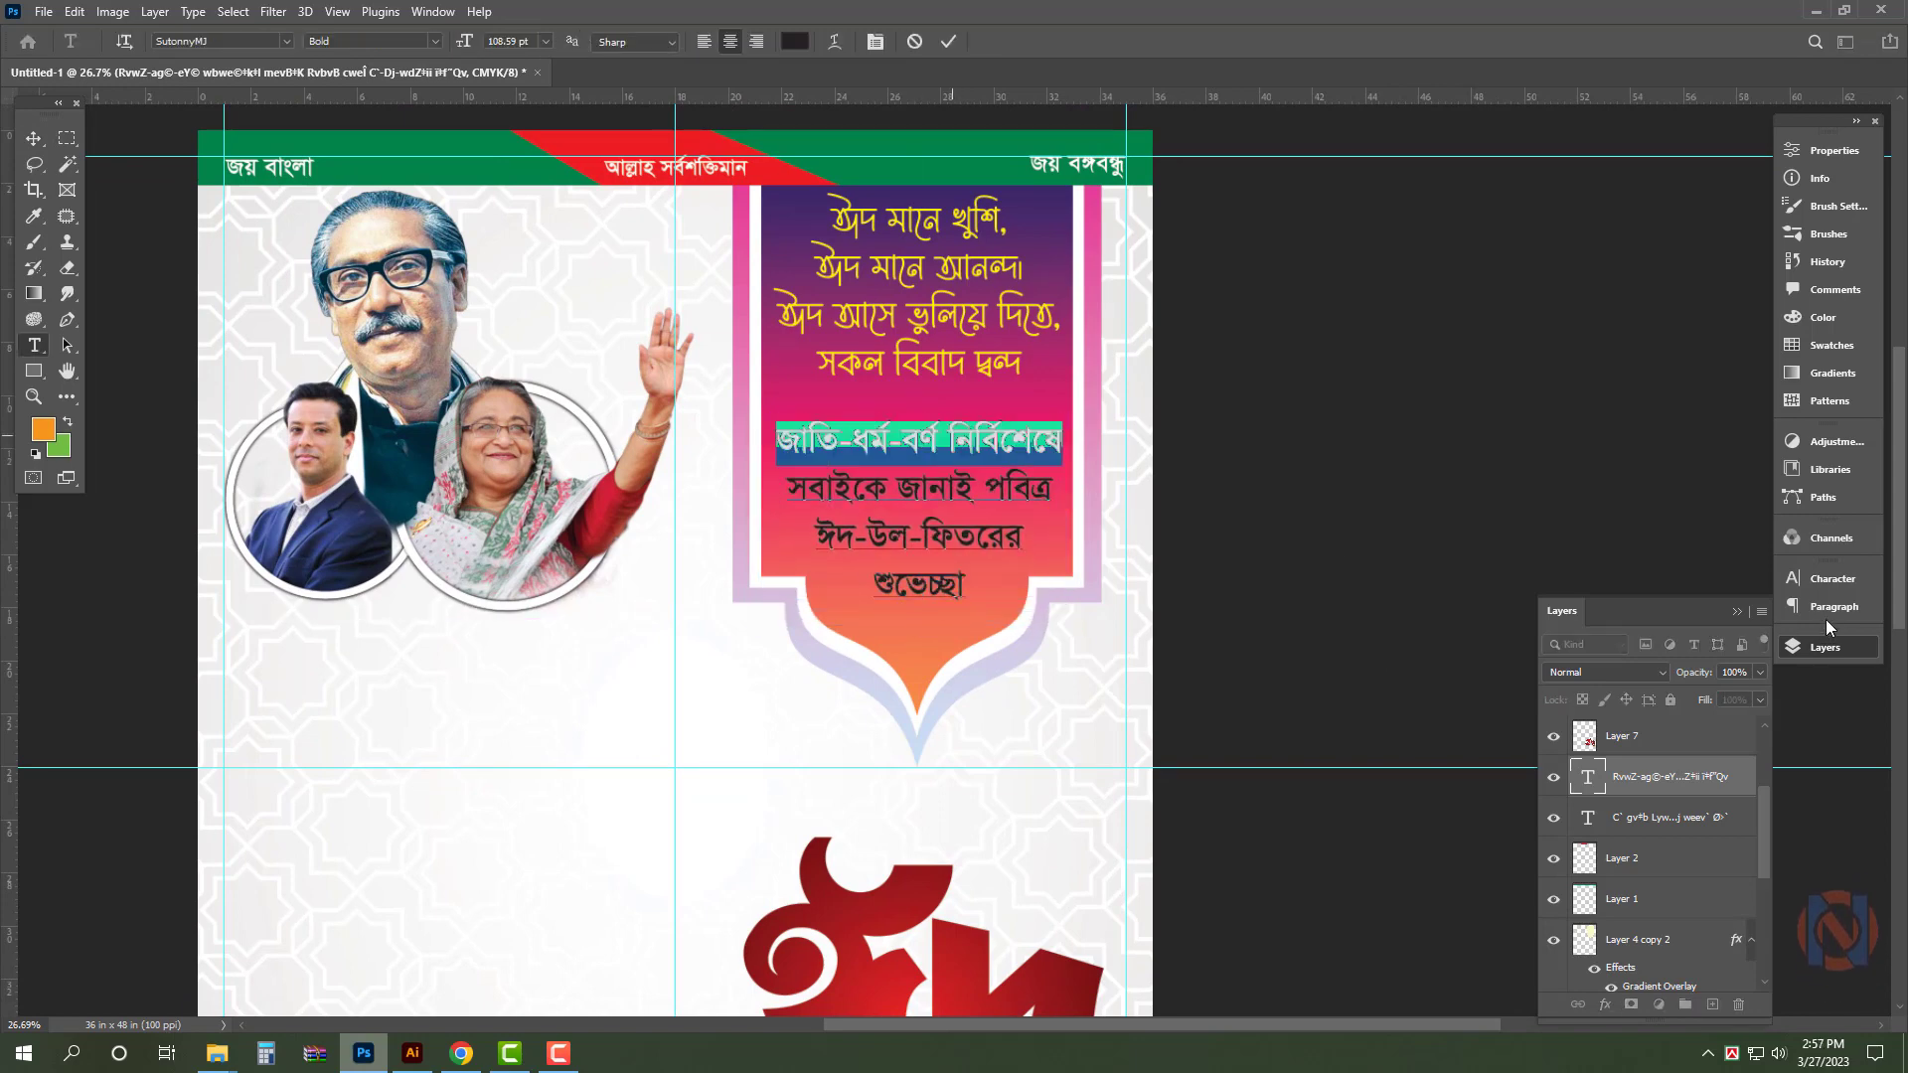
{"action": "left_click", "coordinate": [1809, 580]}
{"action": "key", "text": "Down"}
{"action": "key", "text": "Down"}
{"action": "key", "text": "Down"}
{"action": "key", "text": "Down"}
{"action": "key", "text": "Down"}
{"action": "key", "text": "Down"}
{"action": "key", "text": "Down"}
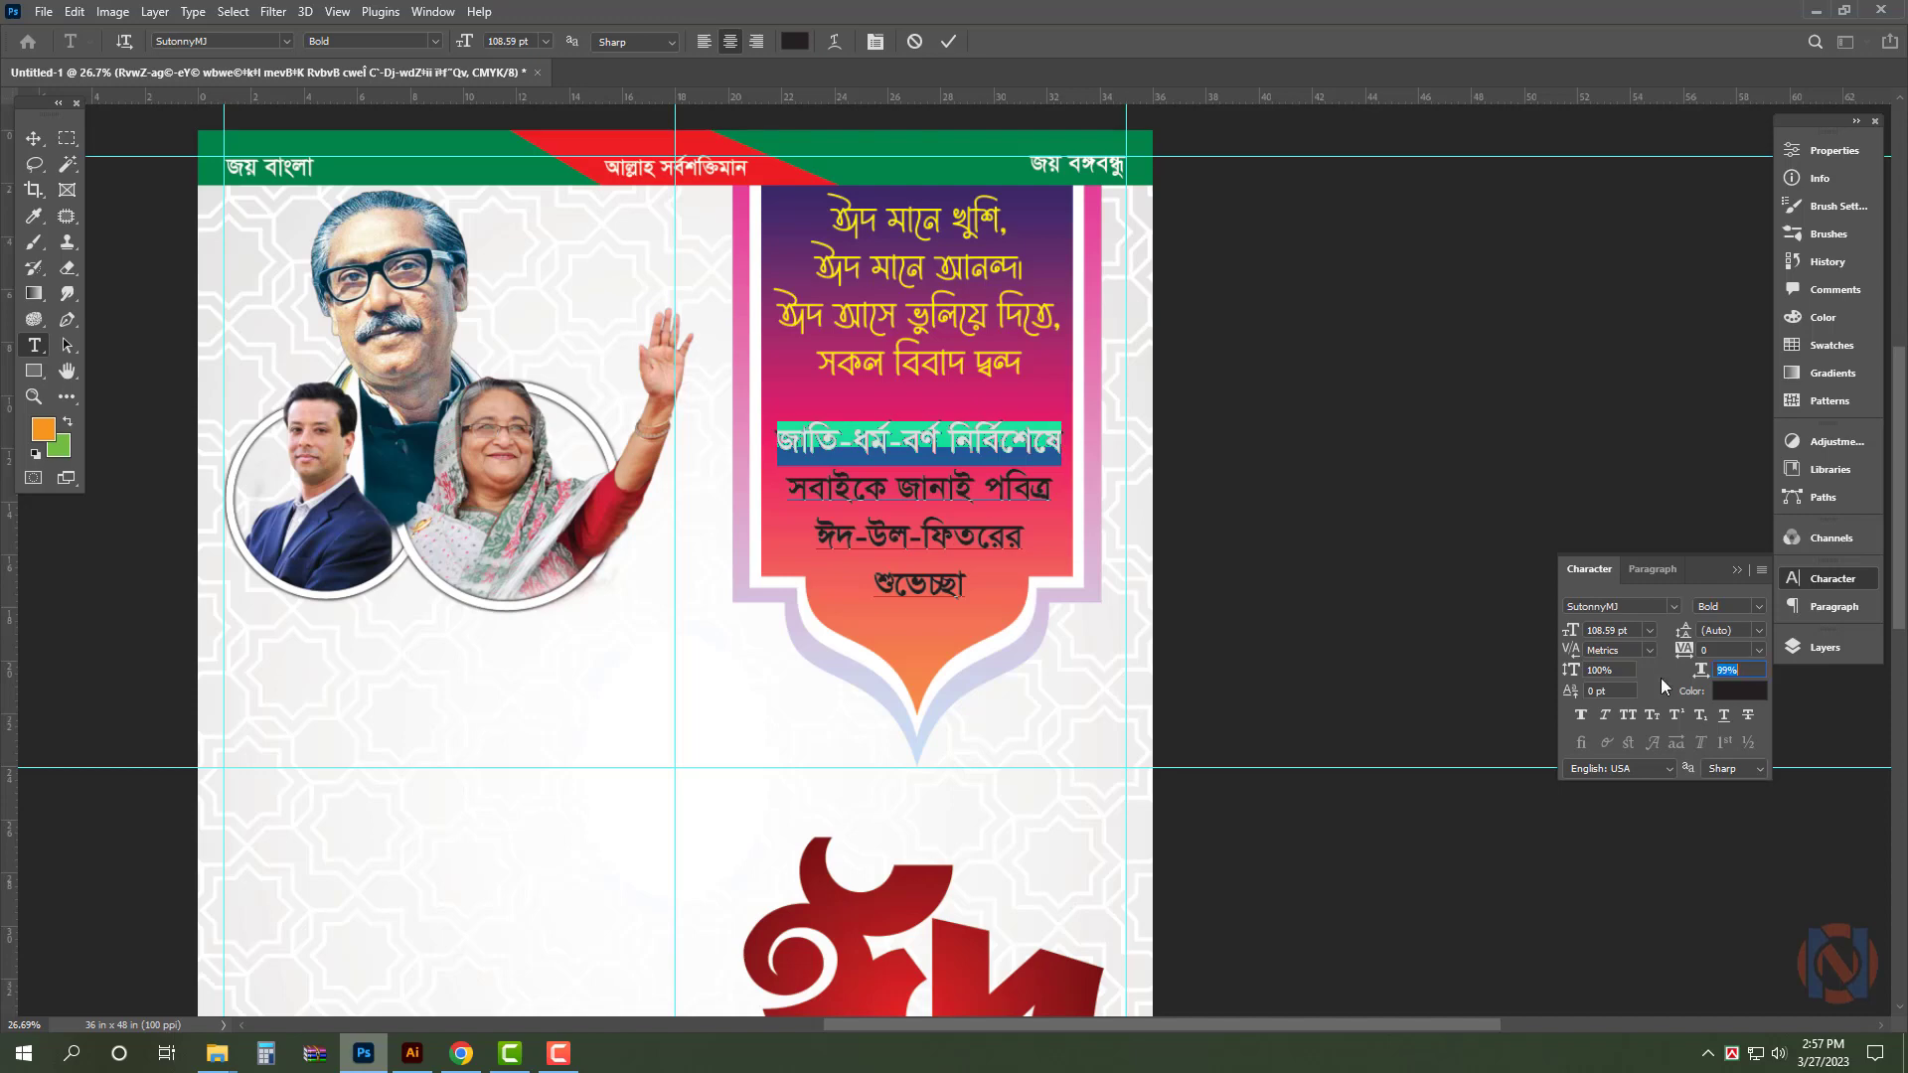
- Scale up the whole black greeting text until it fills the banner's inner width
{"action": "left_click", "coordinate": [38, 136]}
{"action": "key", "text": "ctrl+t"}
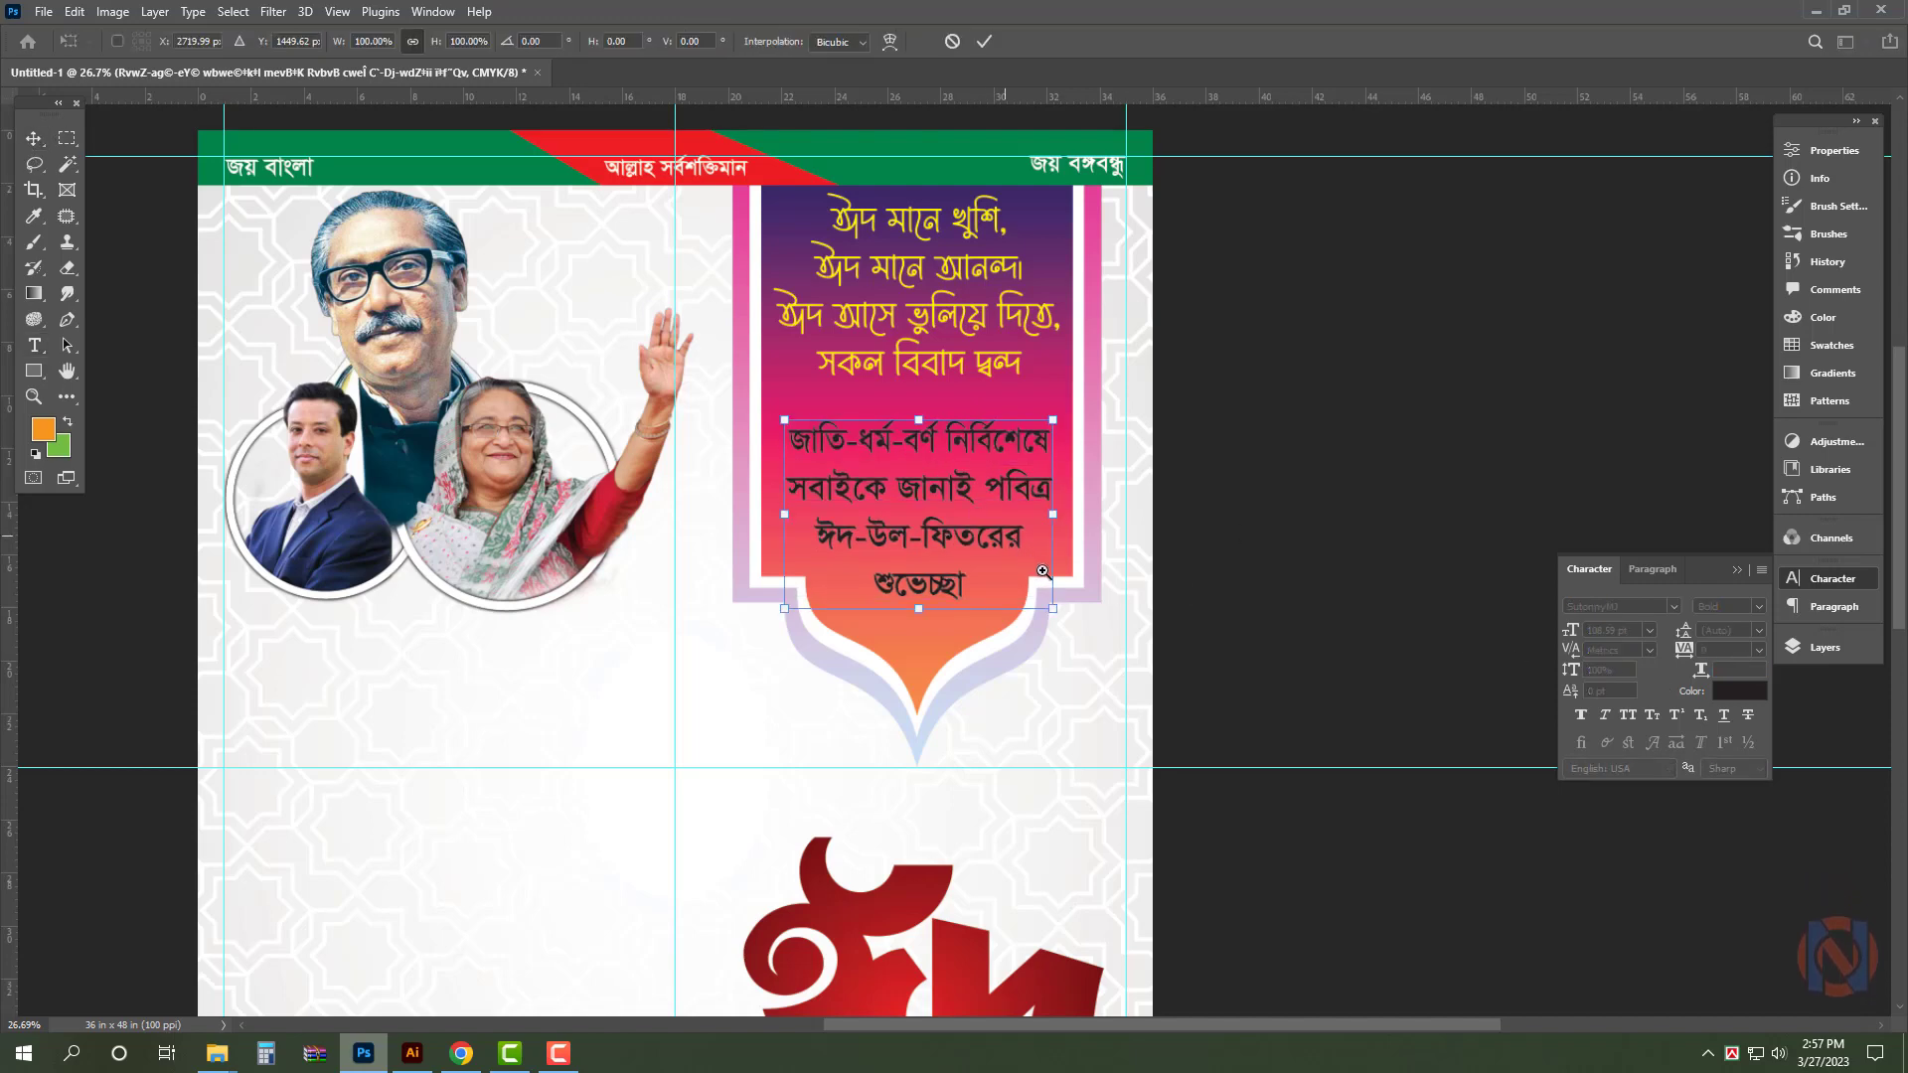
{"action": "left_click_drag", "start_coordinate": [1060, 577], "coordinate": [1039, 581]}
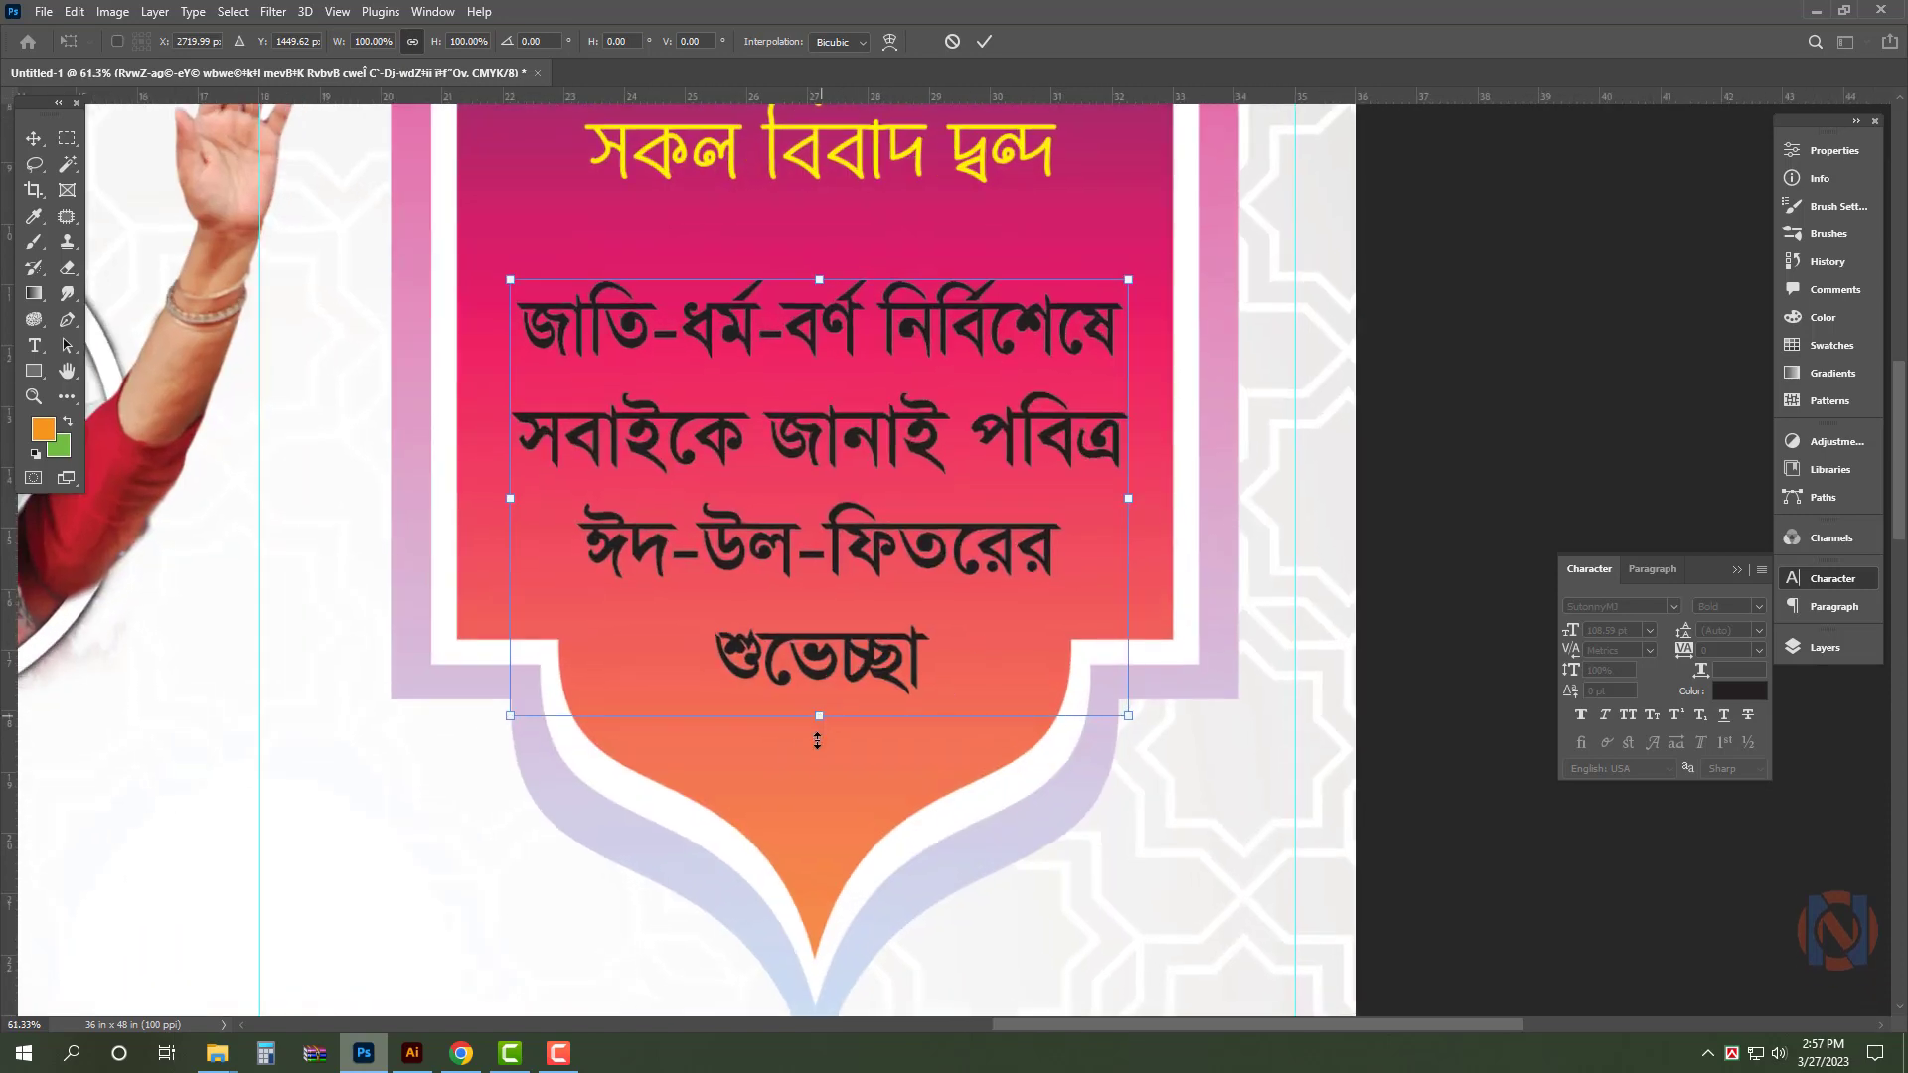
{"action": "mouse_move", "coordinate": [827, 721]}
{"action": "left_mouse_down"}
{"action": "mouse_move", "coordinate": [811, 773]}
{"action": "mouse_move", "coordinate": [813, 732]}
{"action": "left_mouse_up"}
{"action": "key", "text": "Return"}
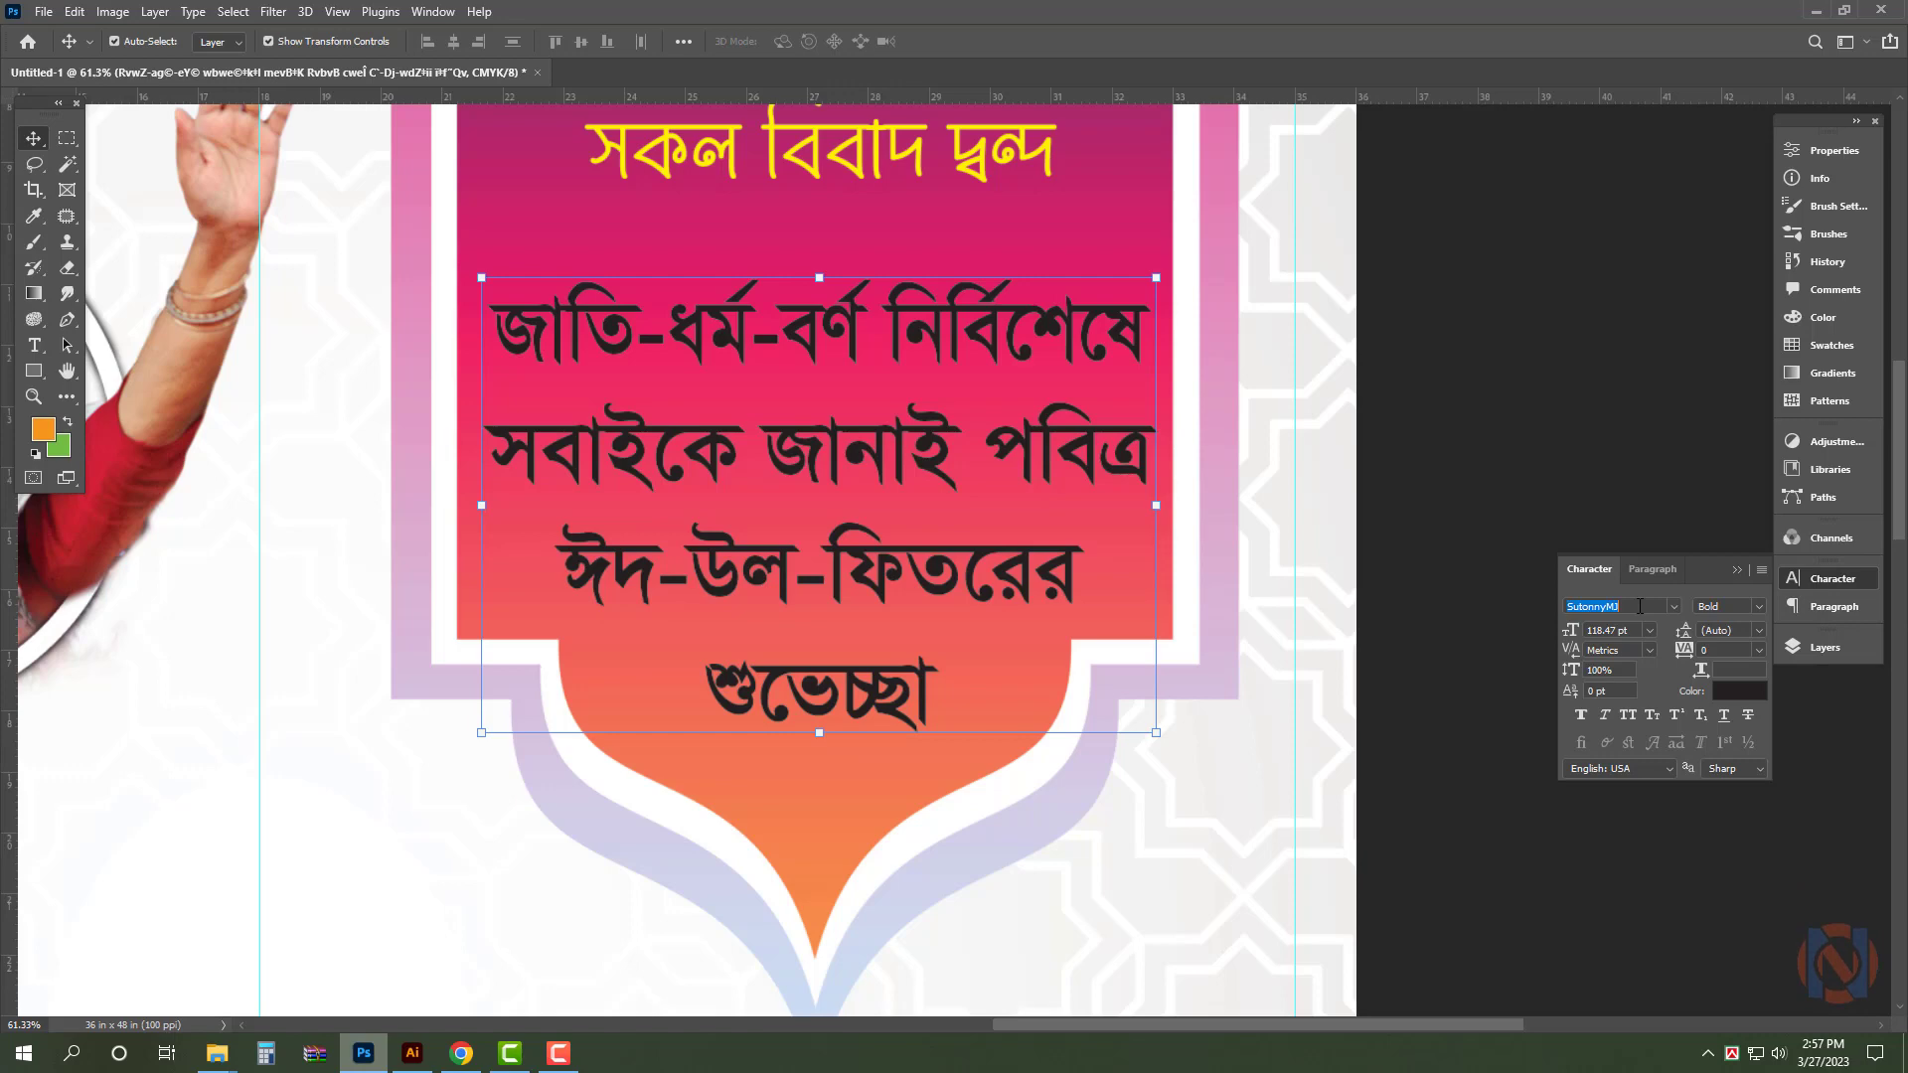
- Set the greeting text's font to KongshoMJ Bold and its leading to 120 pt
{"action": "type", "text": "kong"}
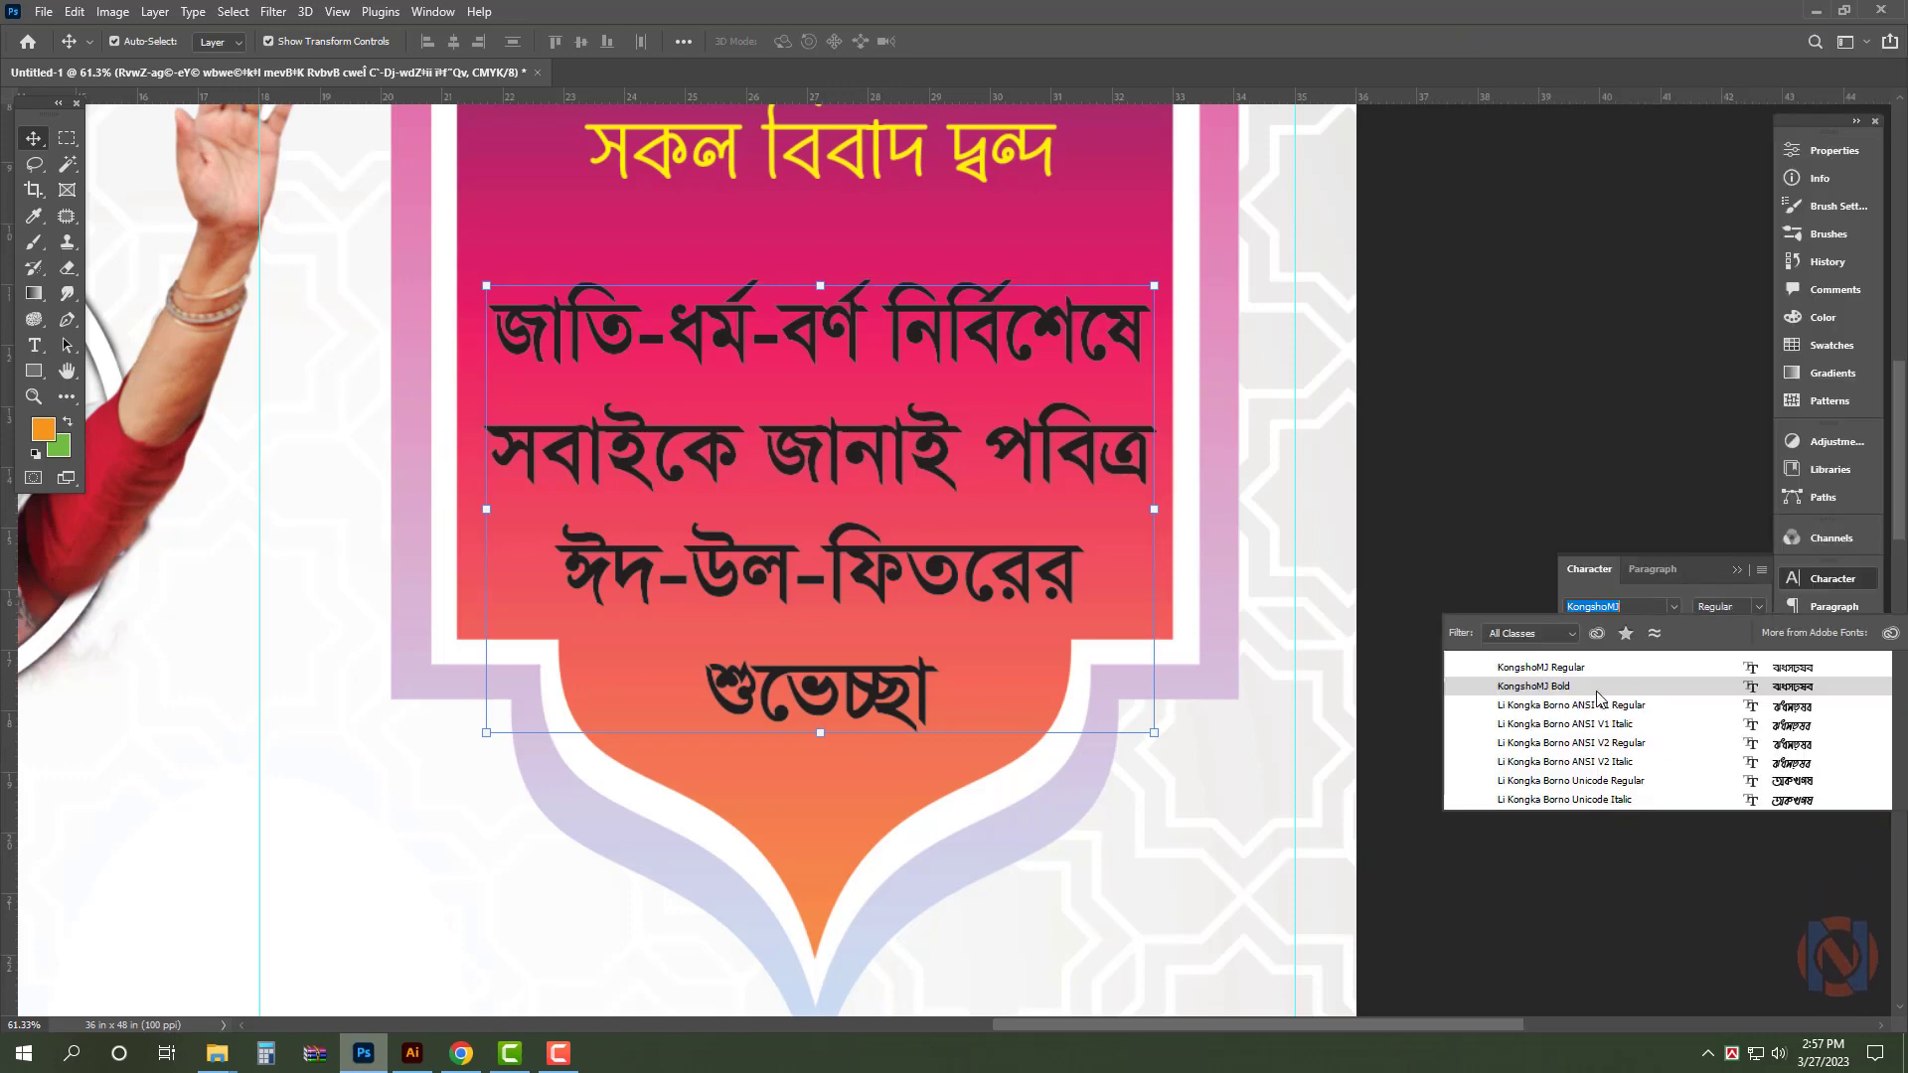
{"action": "left_click", "coordinate": [1588, 693]}
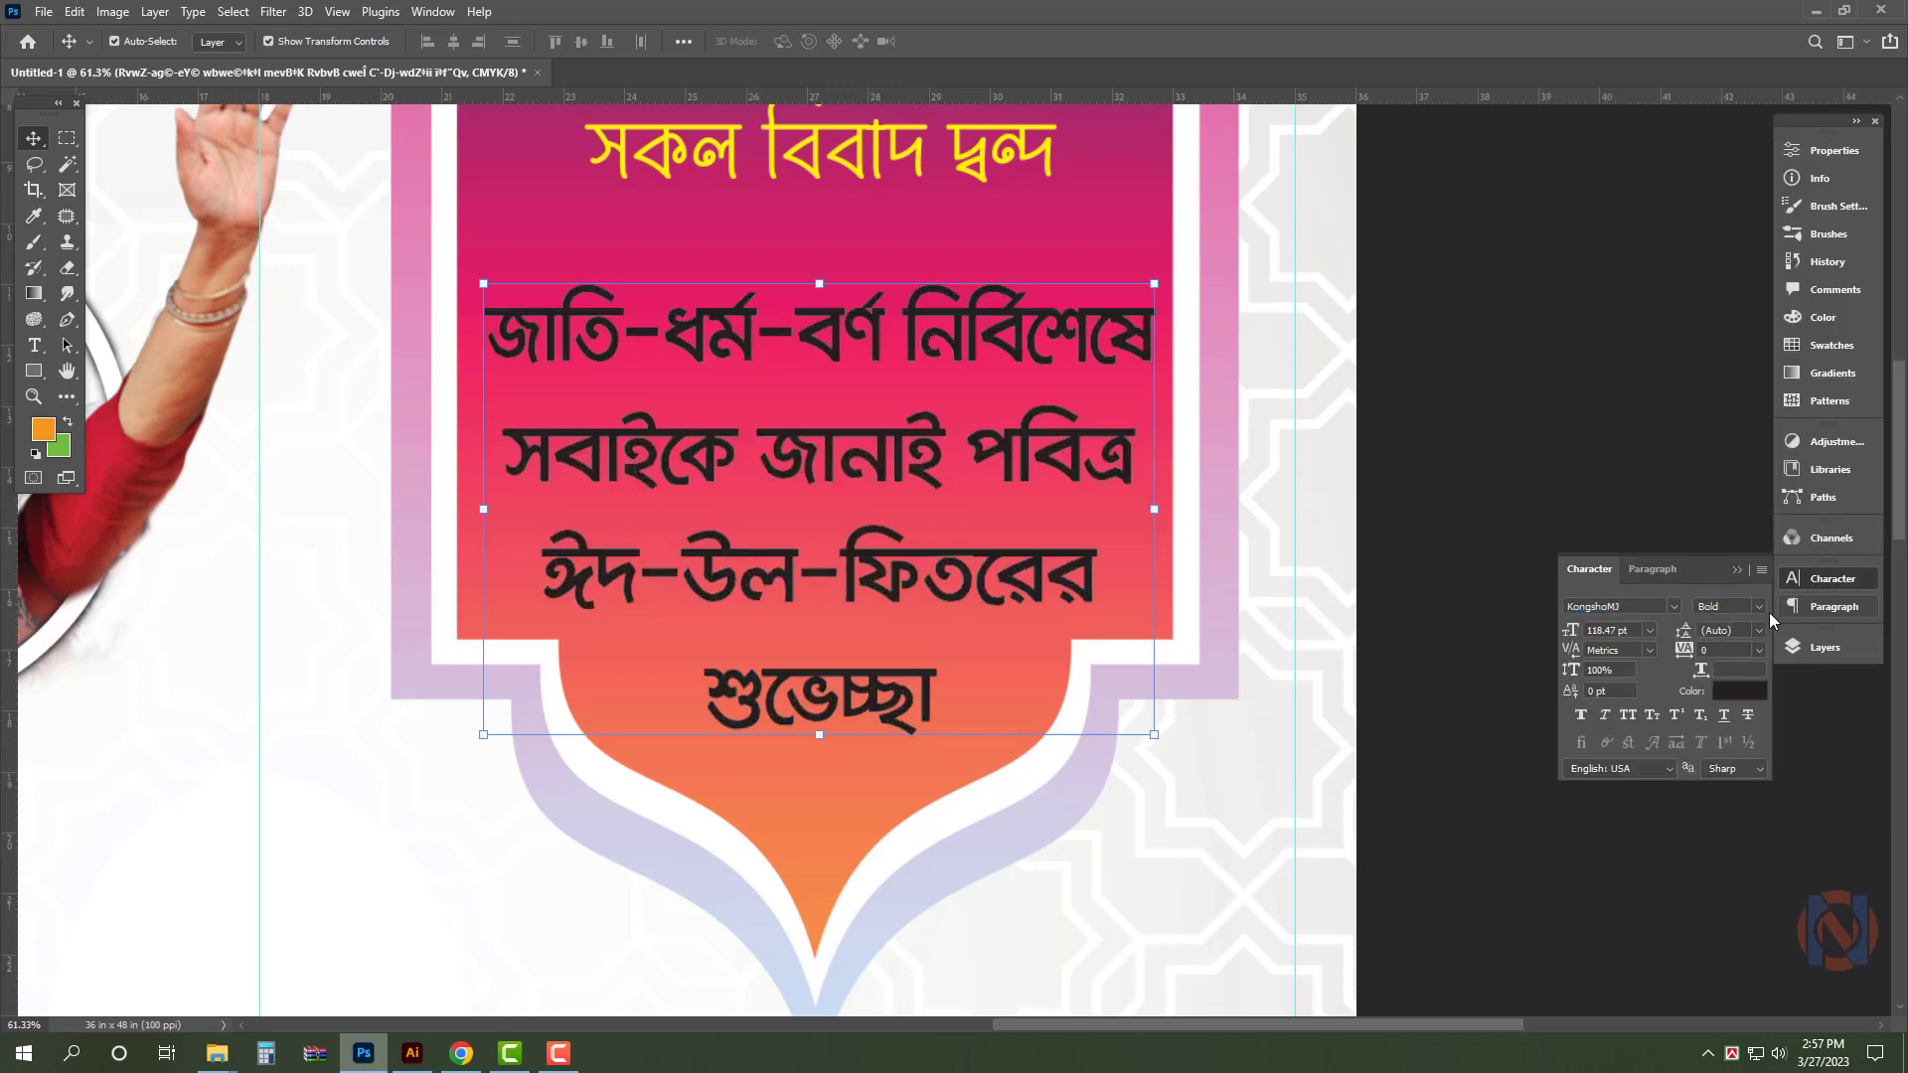
{"action": "key", "text": "Return"}
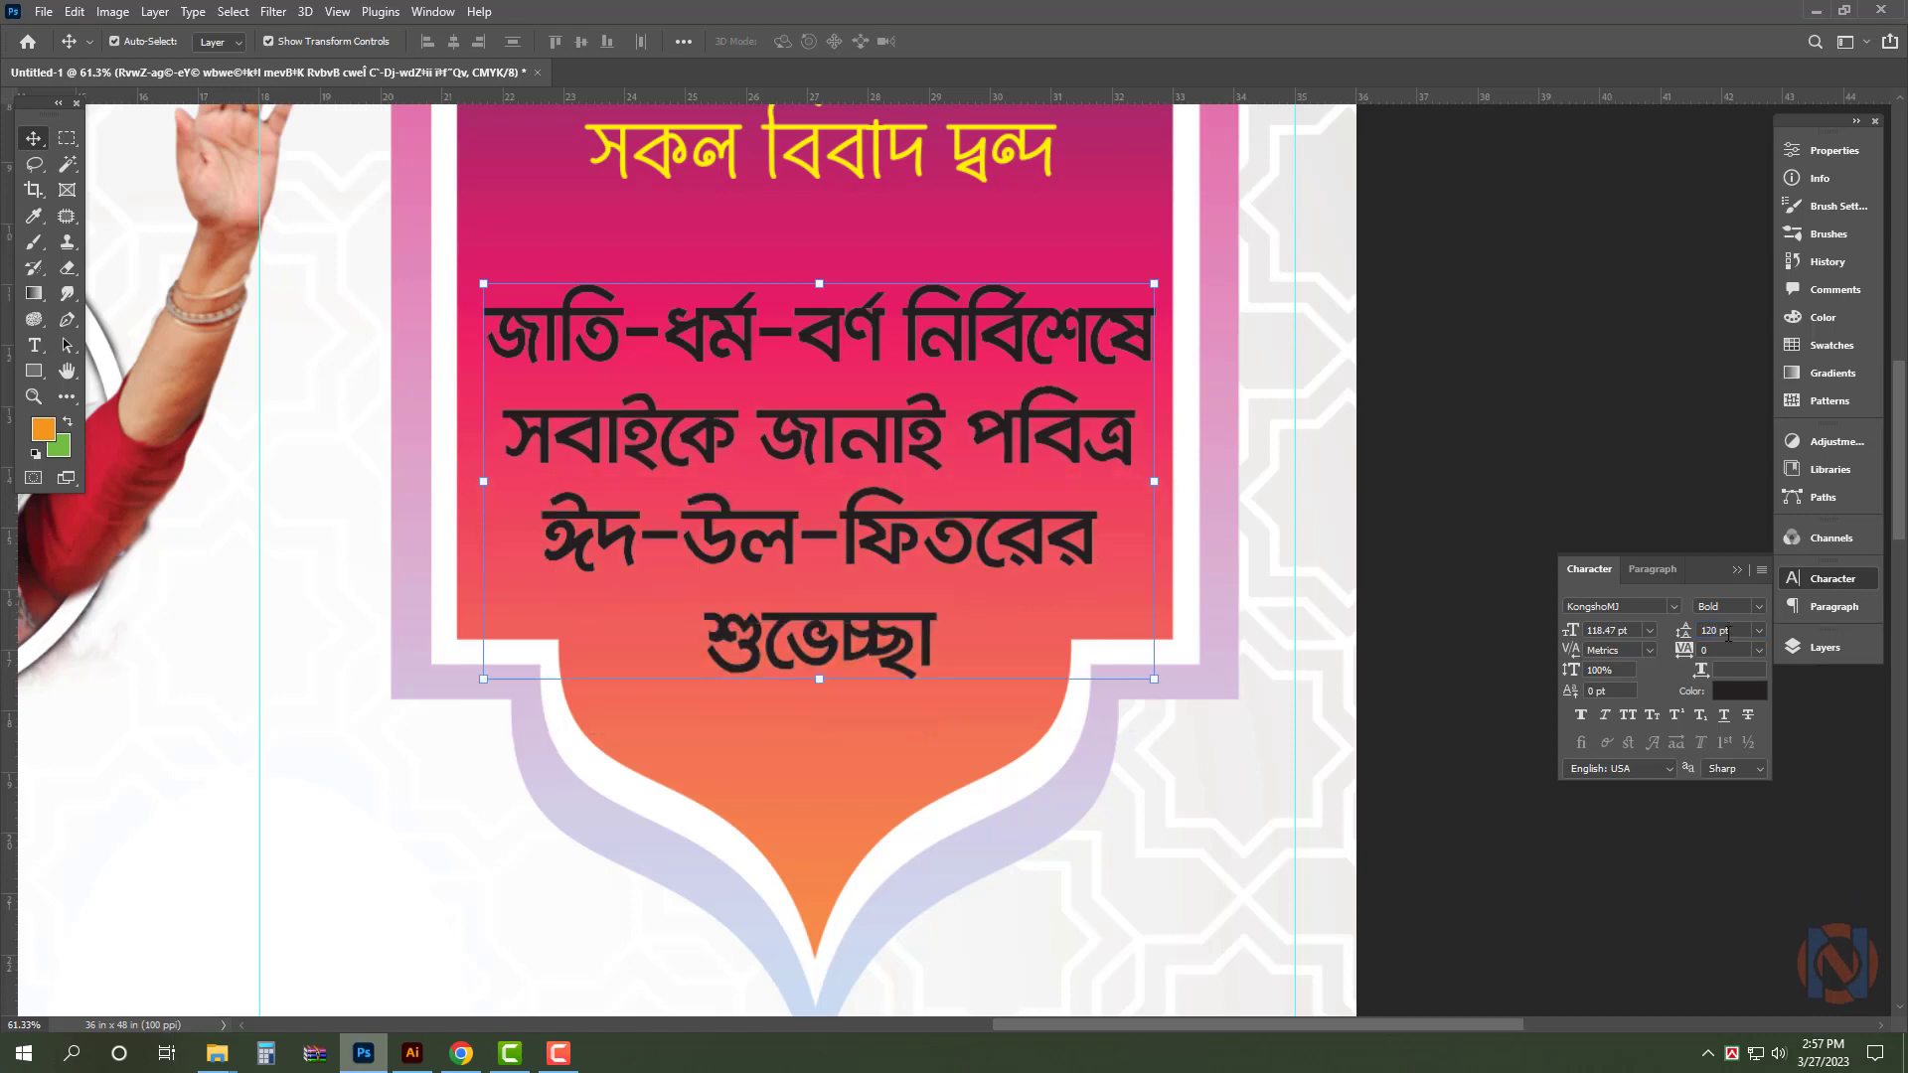
- Change the greeting text's colour from black to white
{"action": "left_click", "coordinate": [1727, 695]}
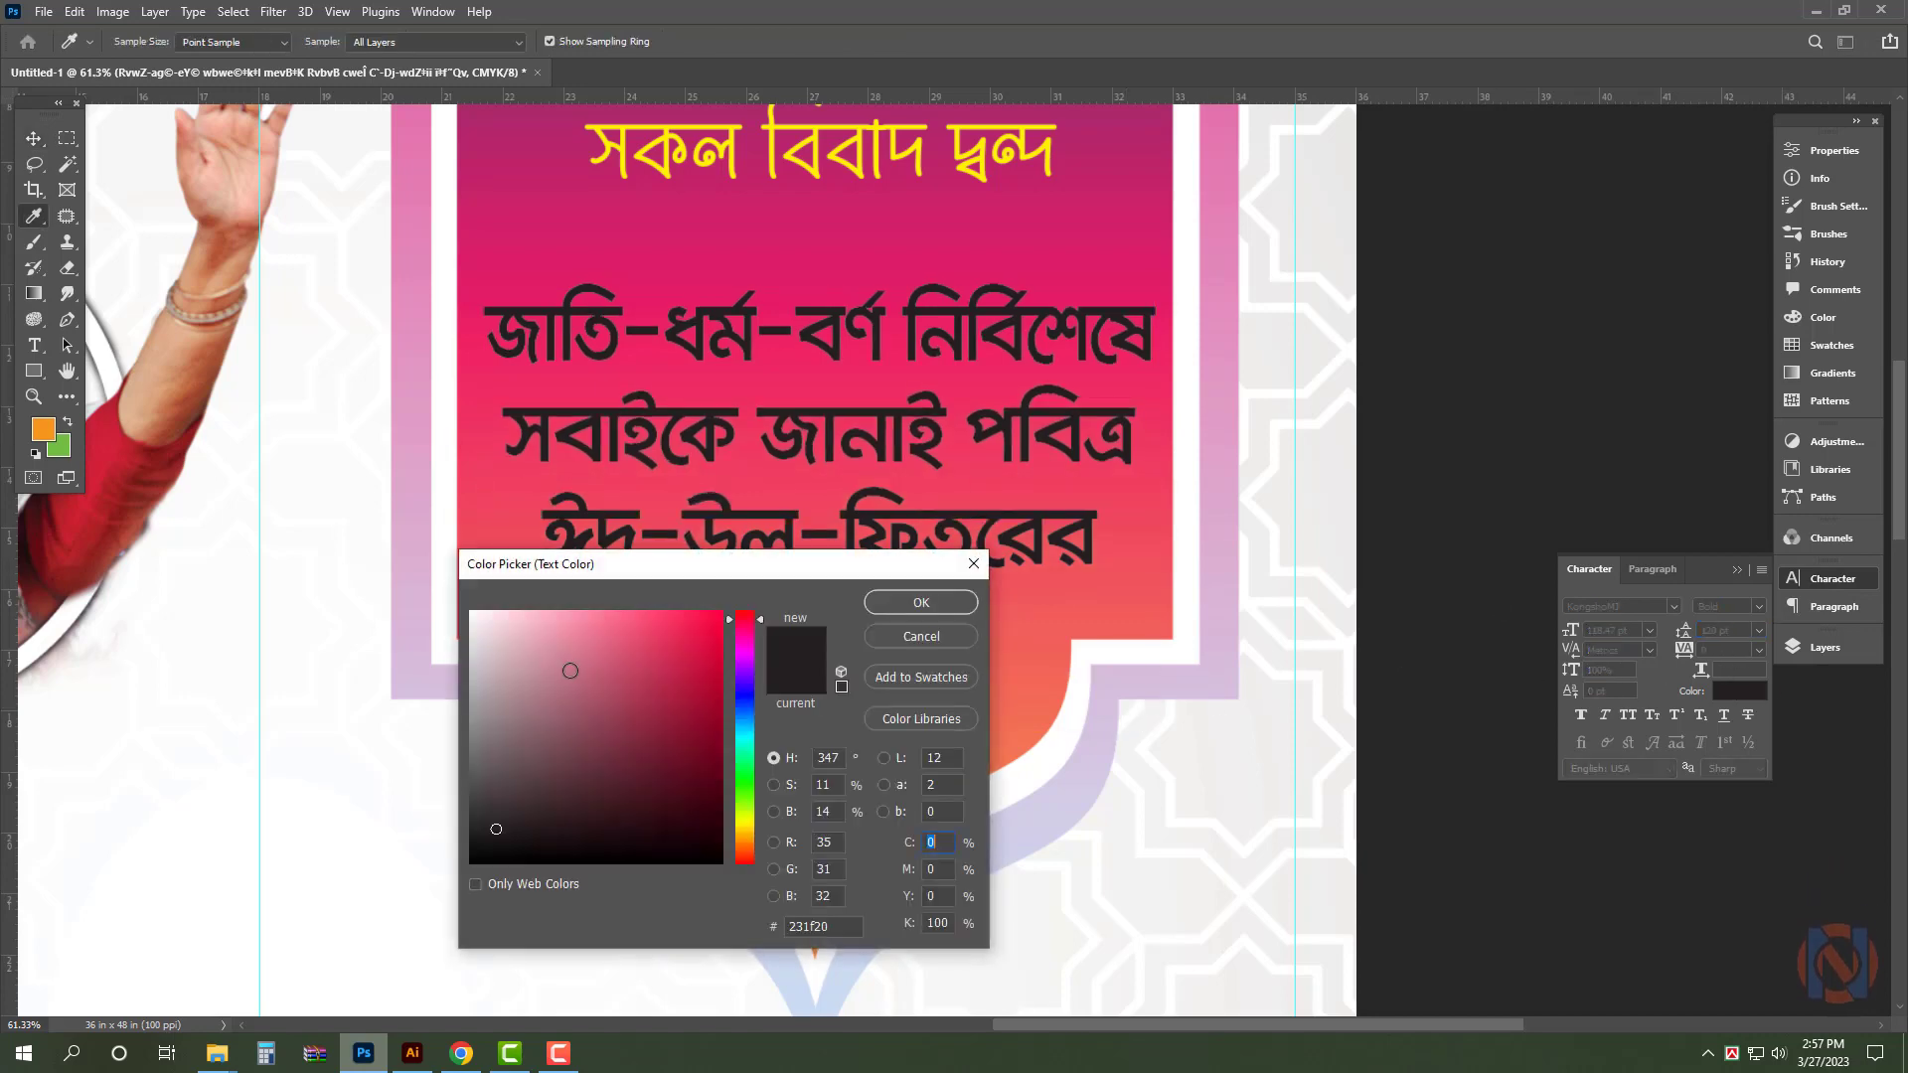
{"action": "left_click_drag", "start_coordinate": [570, 670], "coordinate": [359, 501]}
{"action": "key", "text": "Return"}
{"action": "left_click", "coordinate": [1824, 648]}
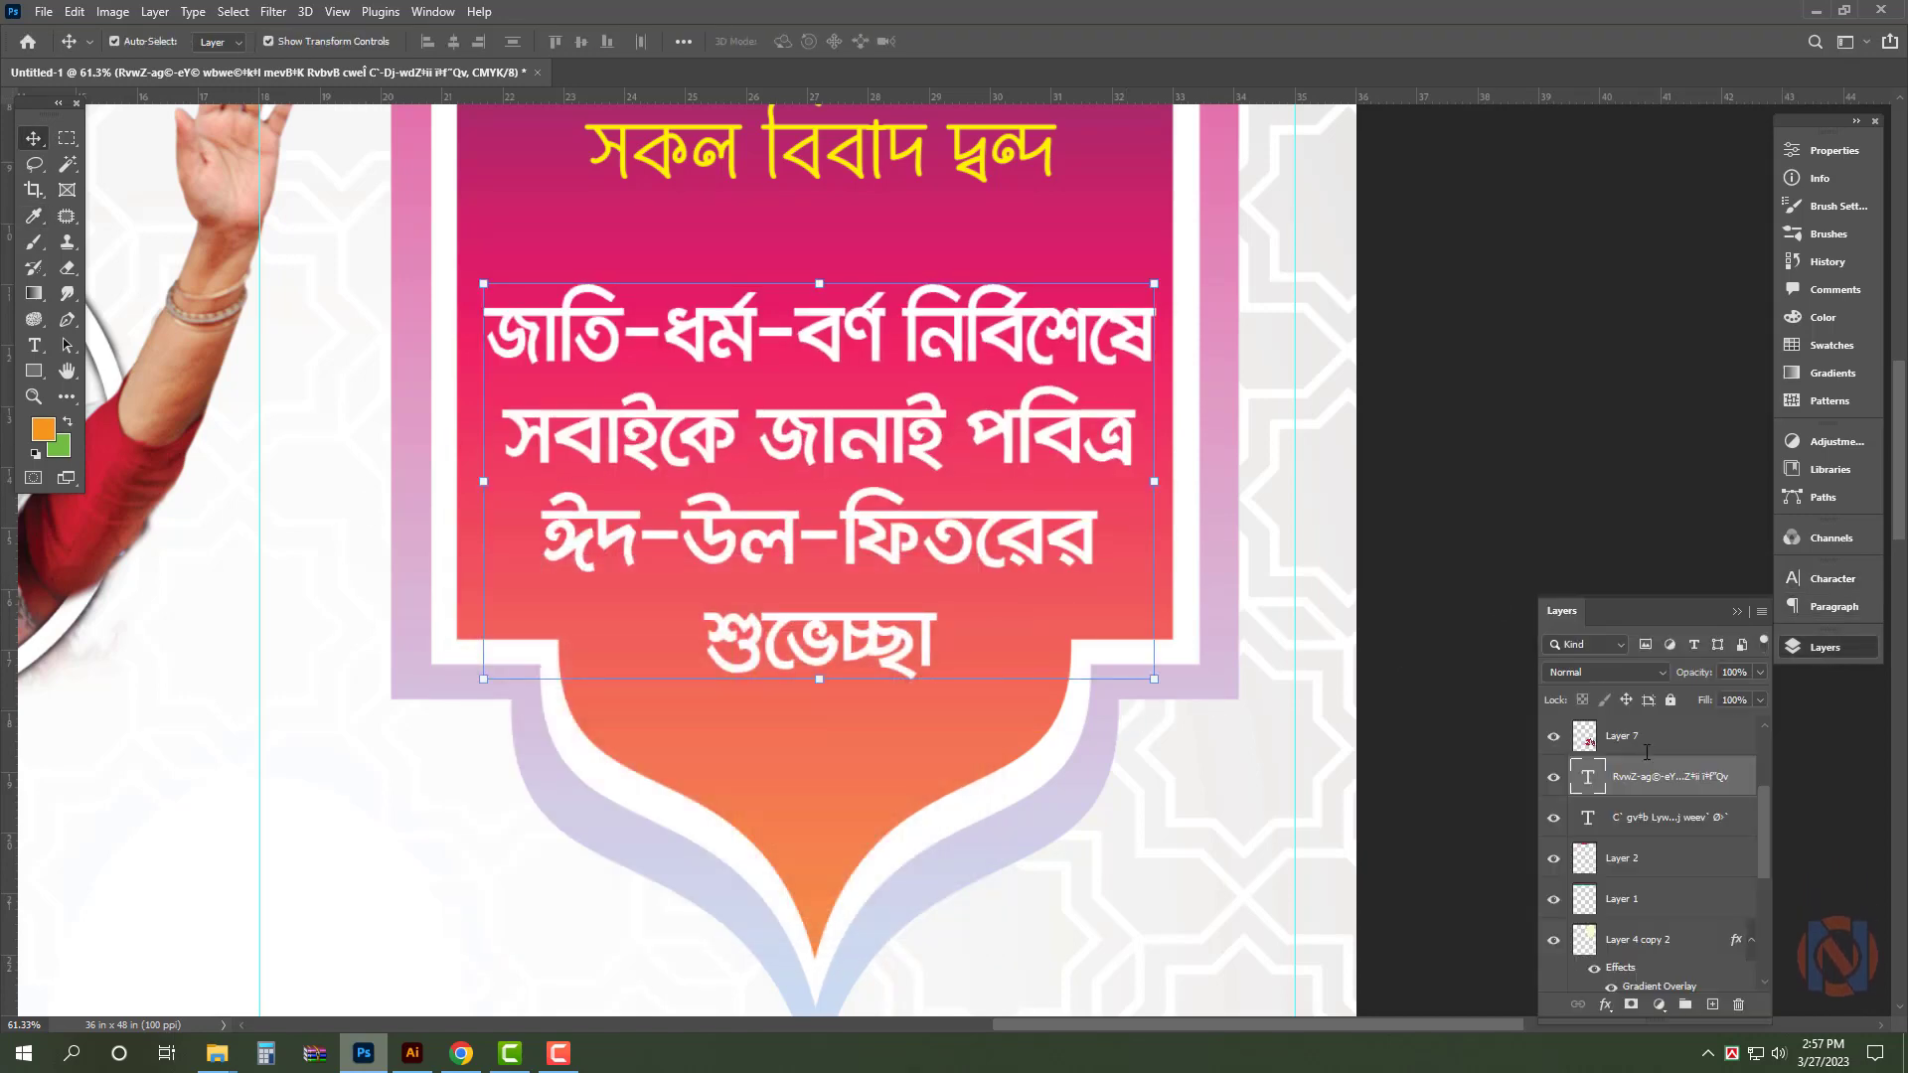
- Squash the yellow verse vertically to about 76% of its height, keeping it at the banner's upper end
{"action": "left_click", "coordinate": [1084, 224]}
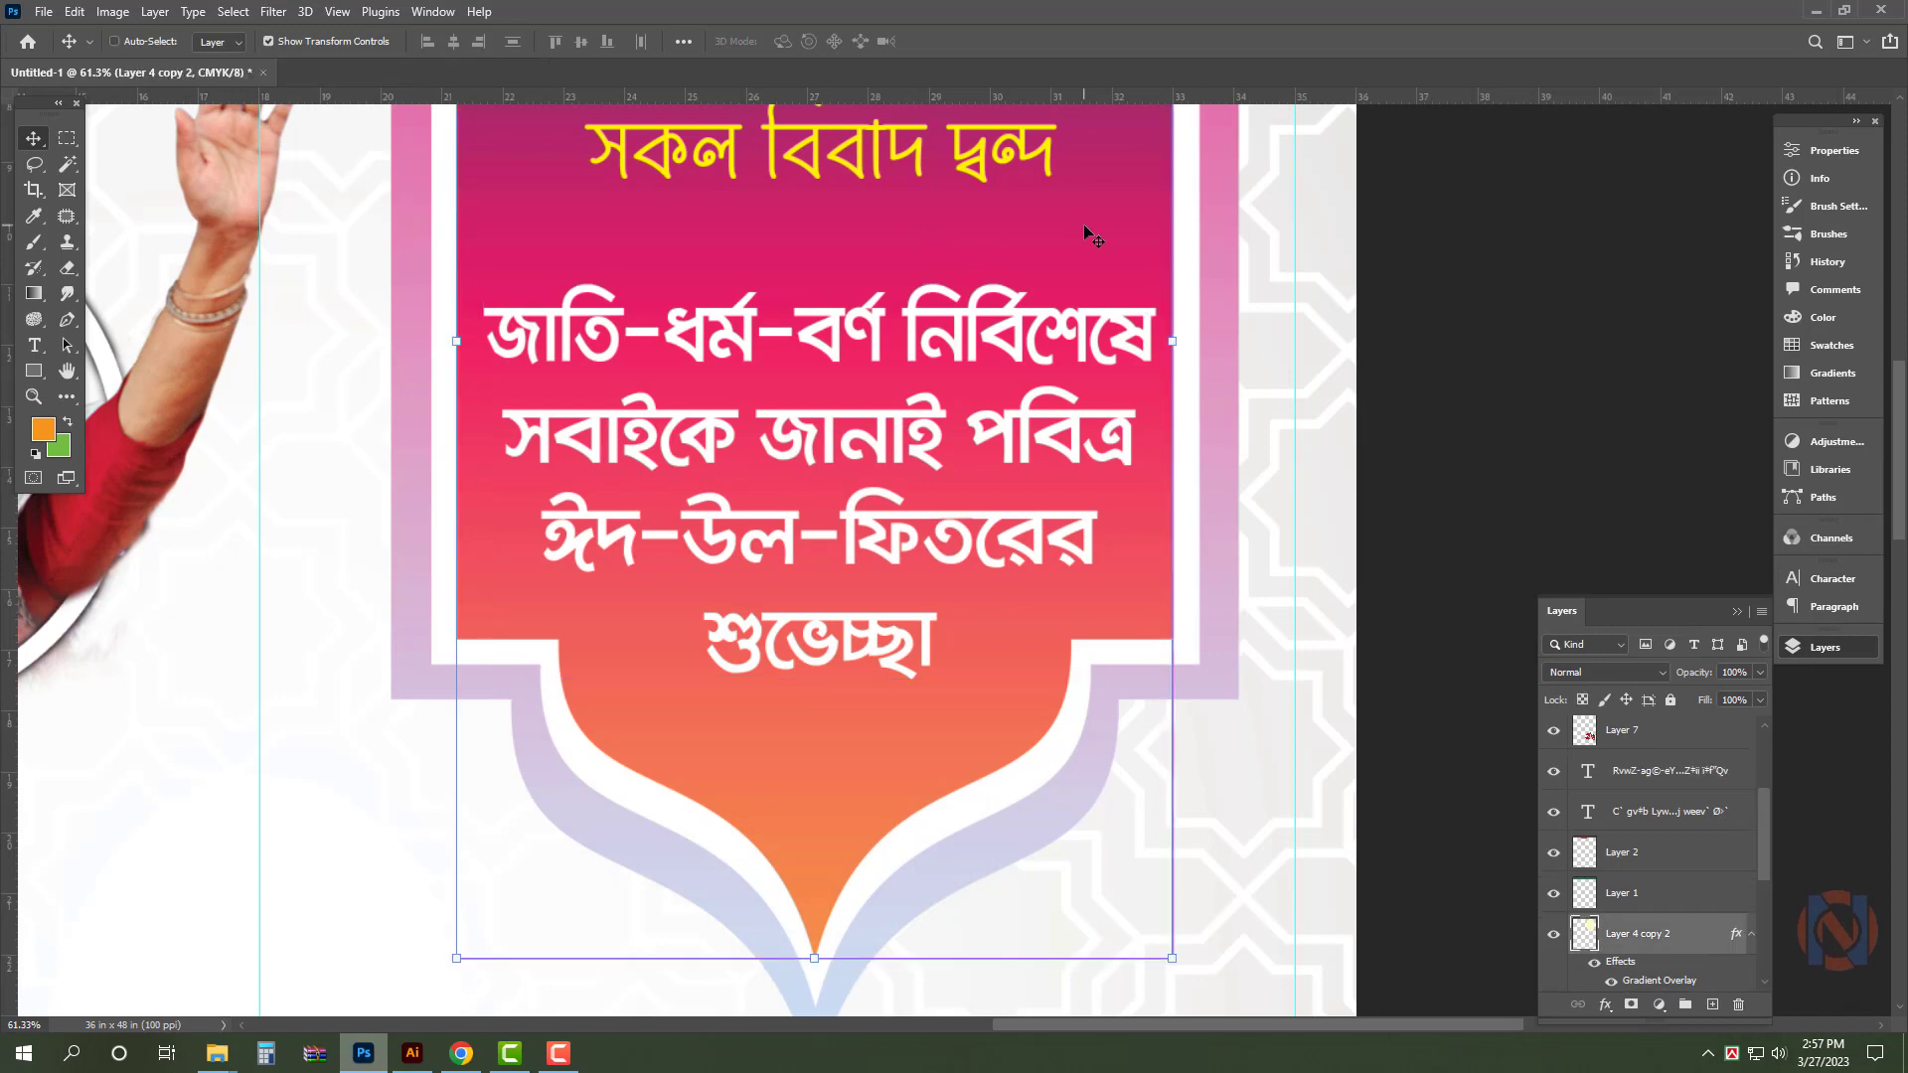
{"action": "key", "text": "ctrl+minus"}
{"action": "key", "text": "ctrl+minus"}
{"action": "left_click_drag", "start_coordinate": [1366, 334], "coordinate": [1335, 433]}
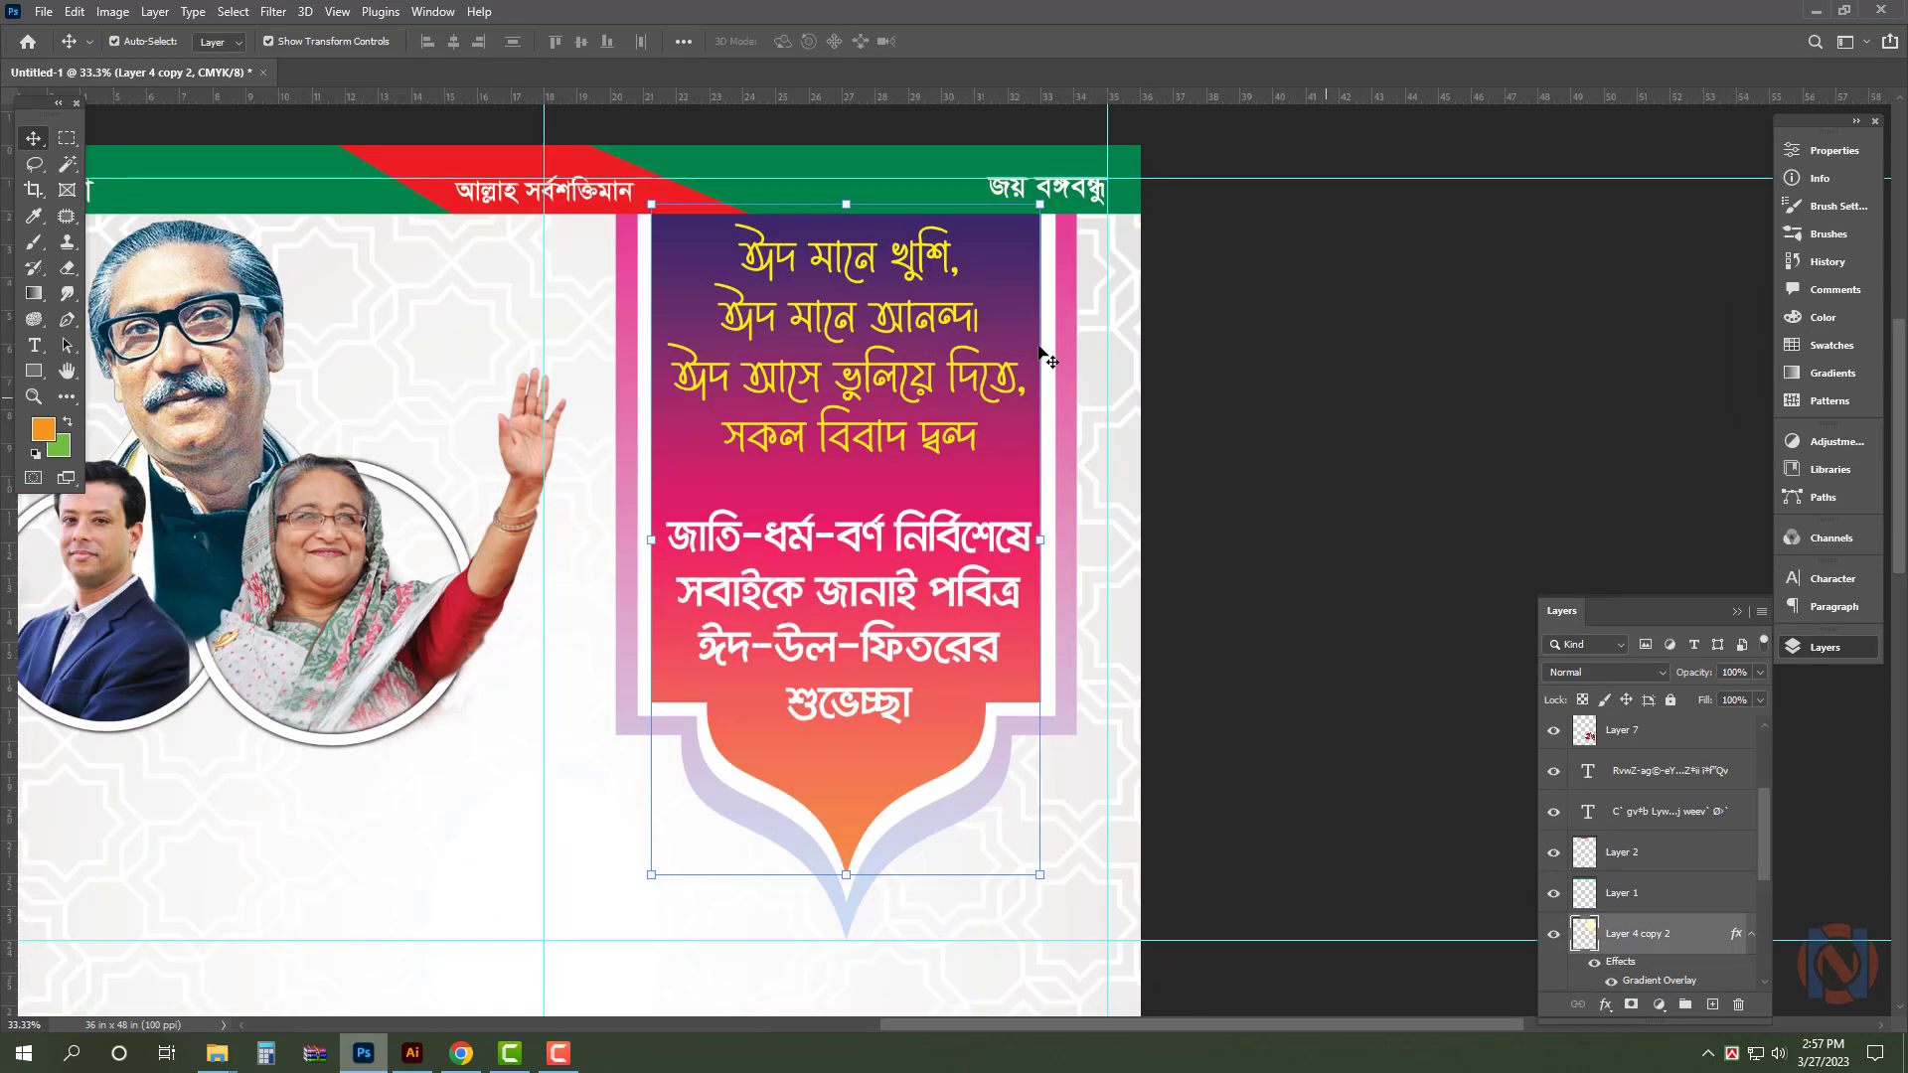
{"action": "left_click", "coordinate": [949, 436]}
{"action": "key", "text": "ctrl+t"}
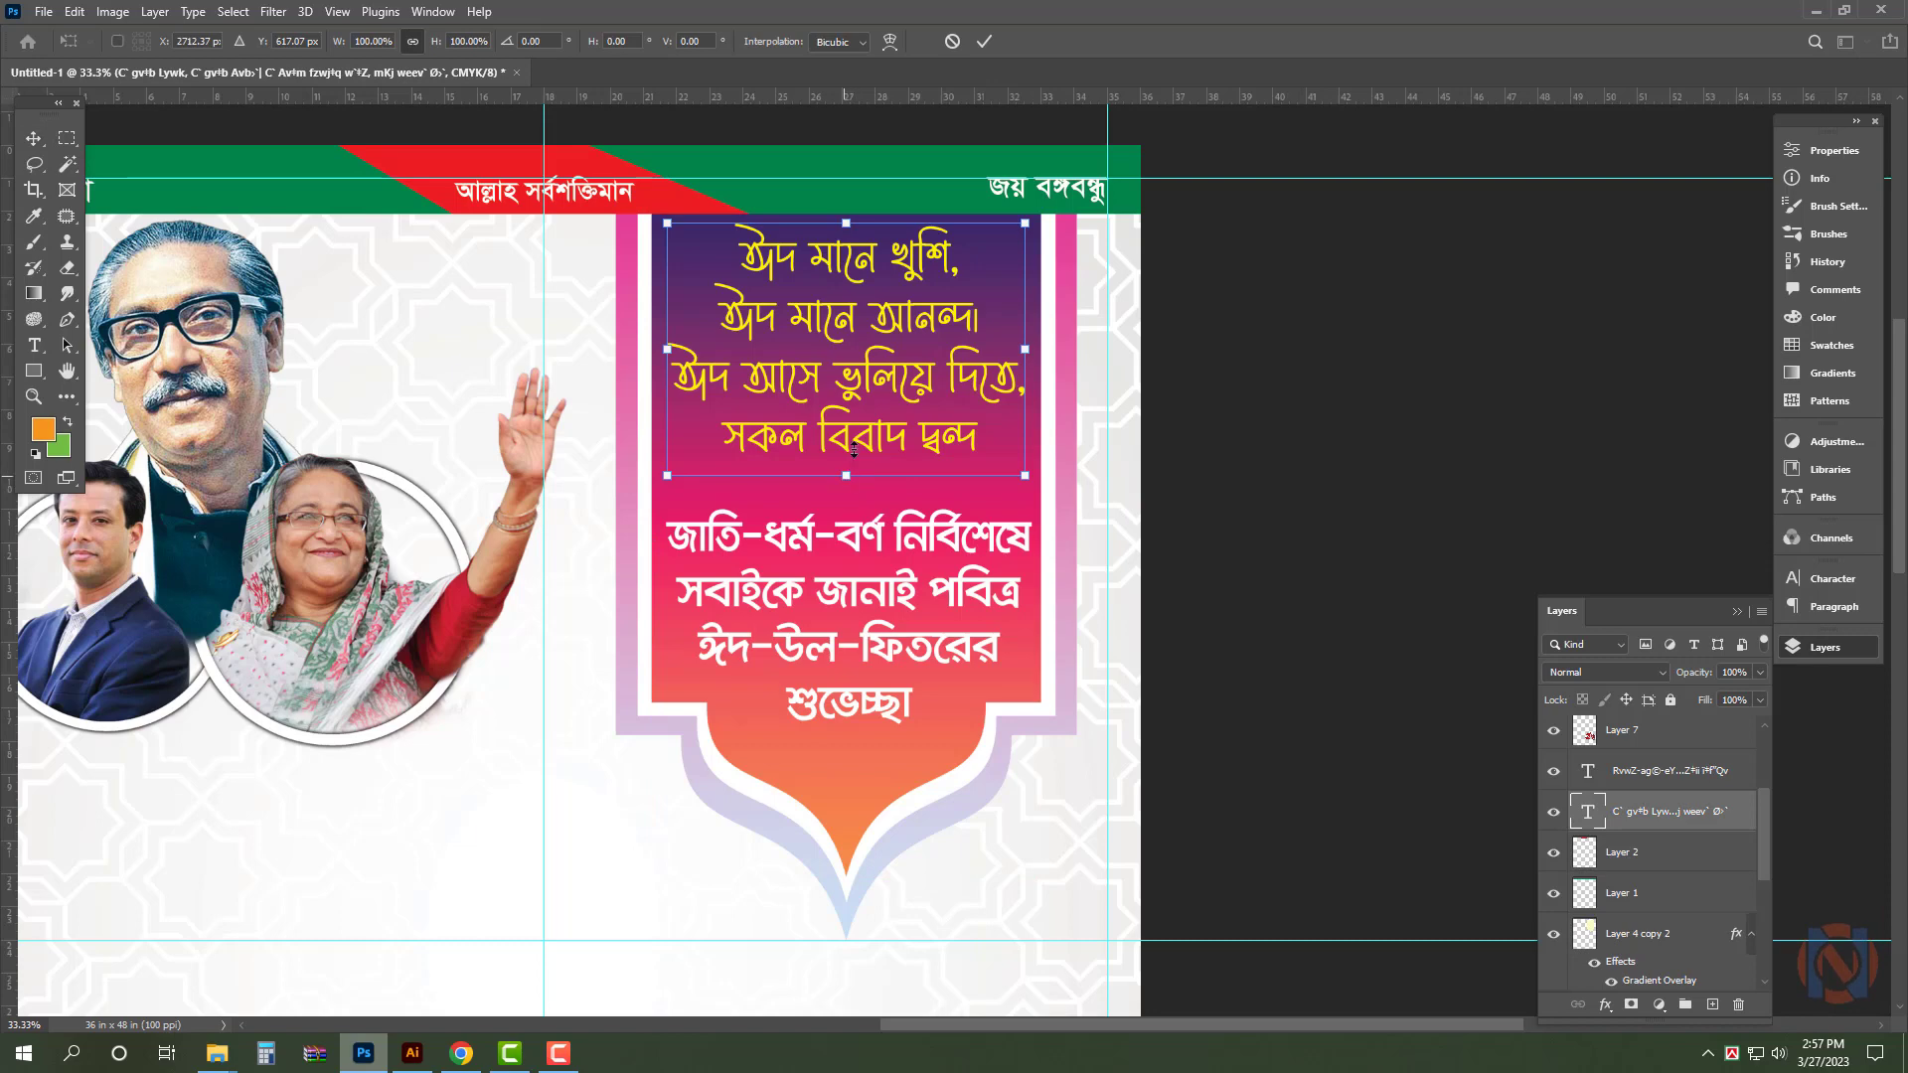
{"action": "left_click_drag", "start_coordinate": [853, 449], "coordinate": [854, 415]}
{"action": "key", "text": "Return"}
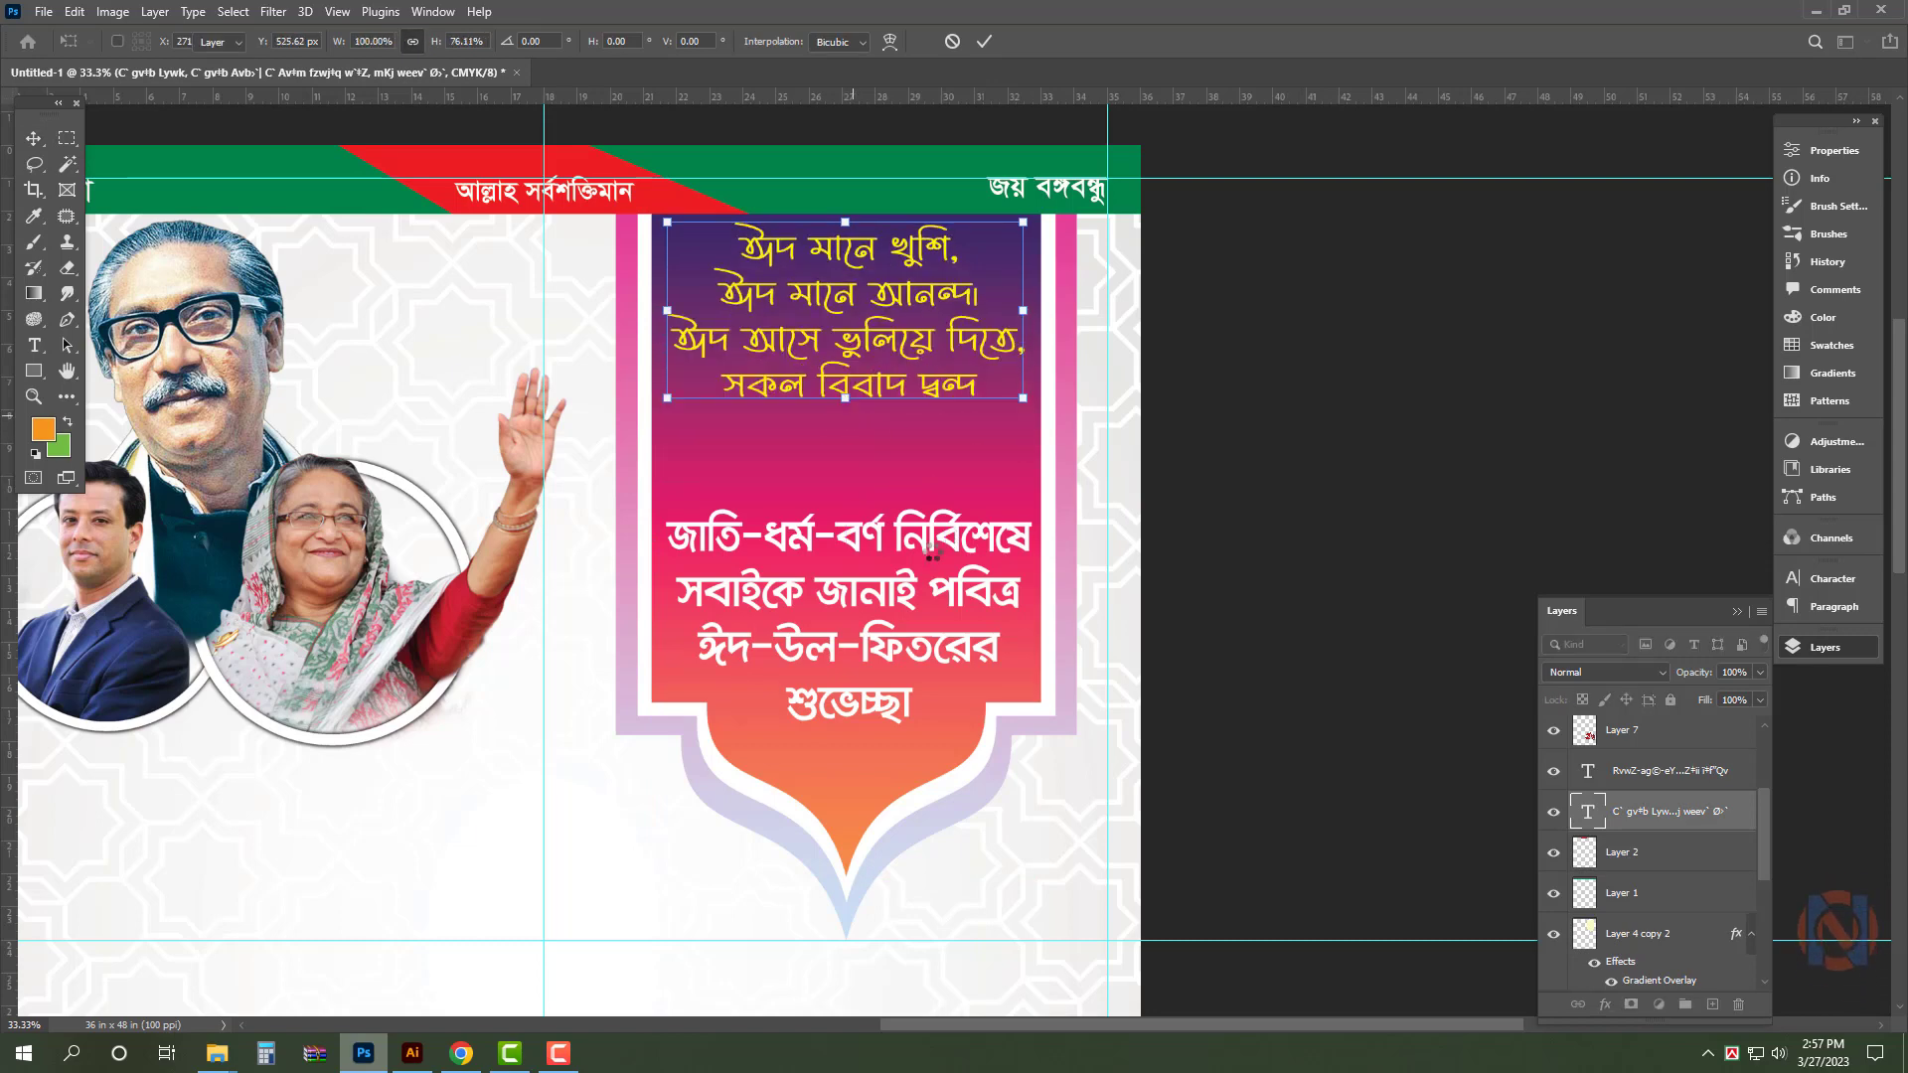
{"action": "left_click", "coordinate": [919, 461]}
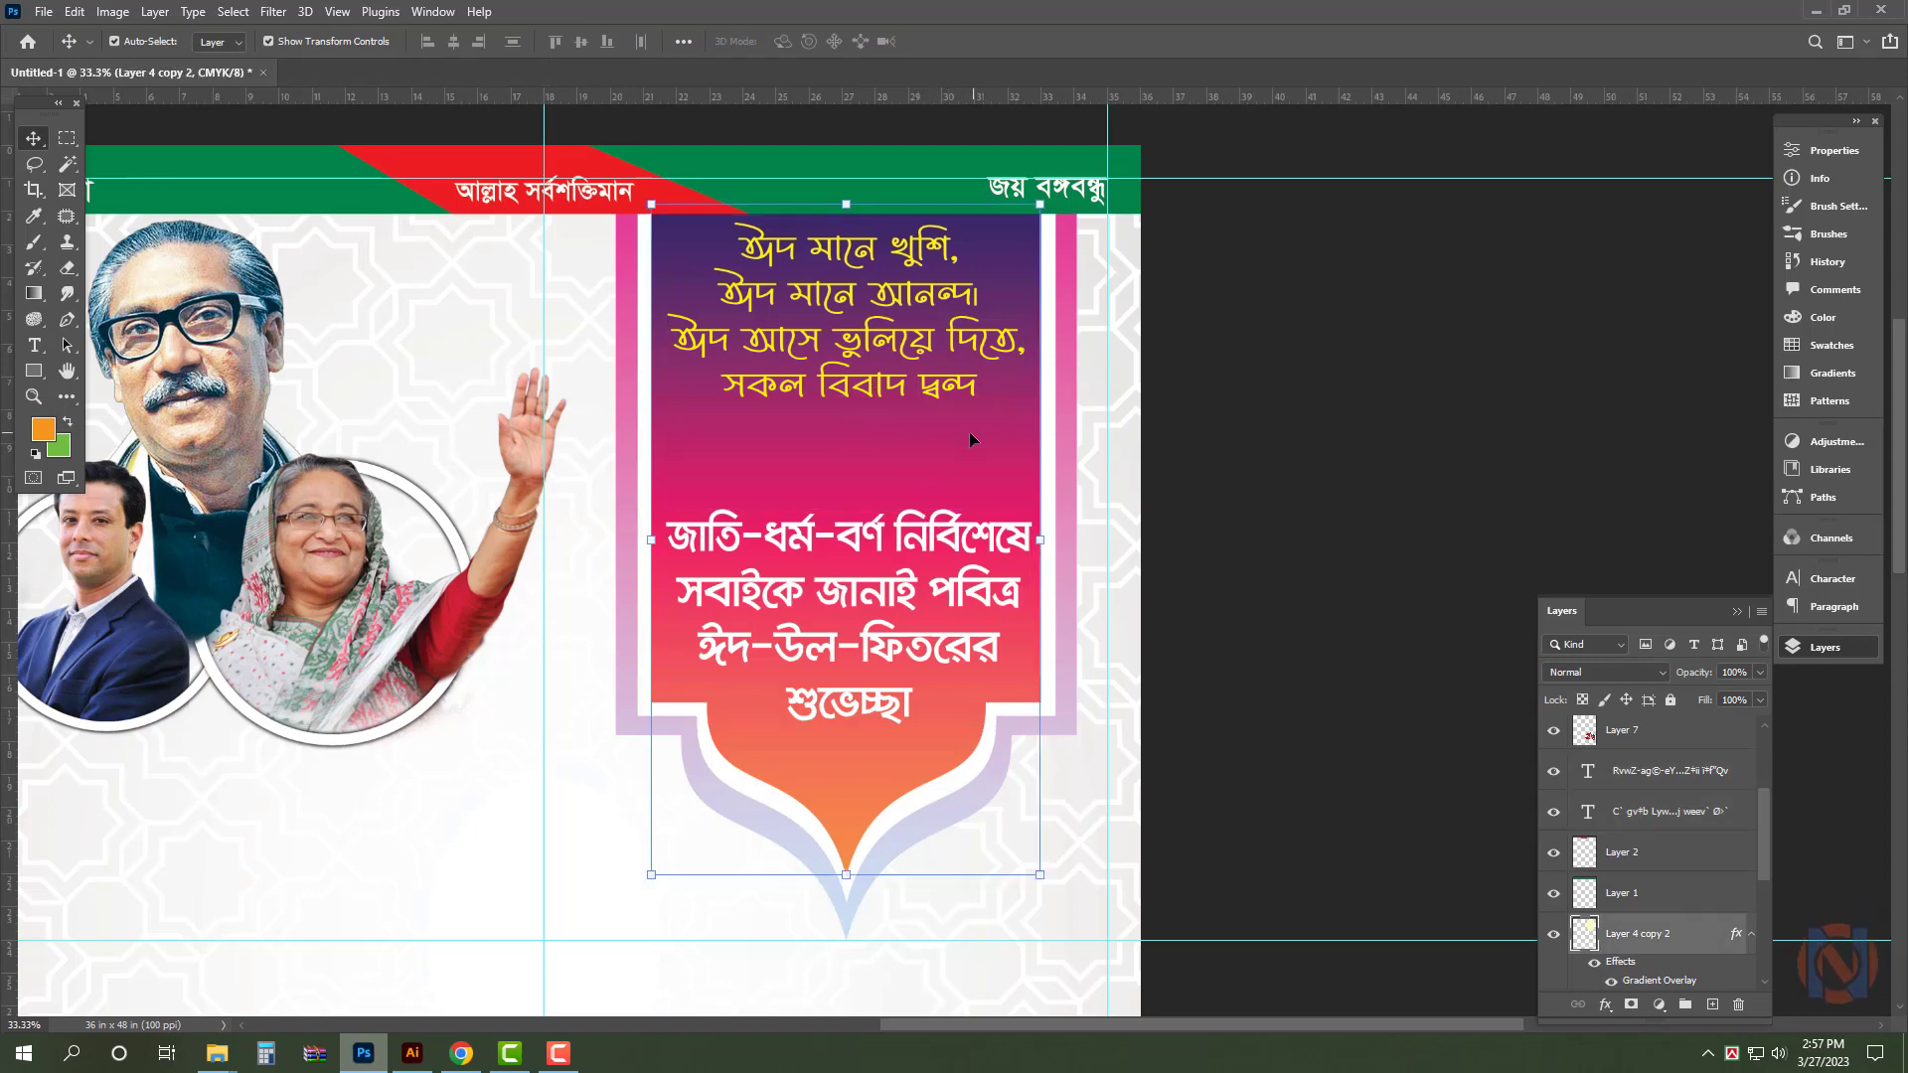
- Cut the last word, শুভেচ্ছা, out of the white greeting text
{"action": "left_click", "coordinate": [947, 586]}
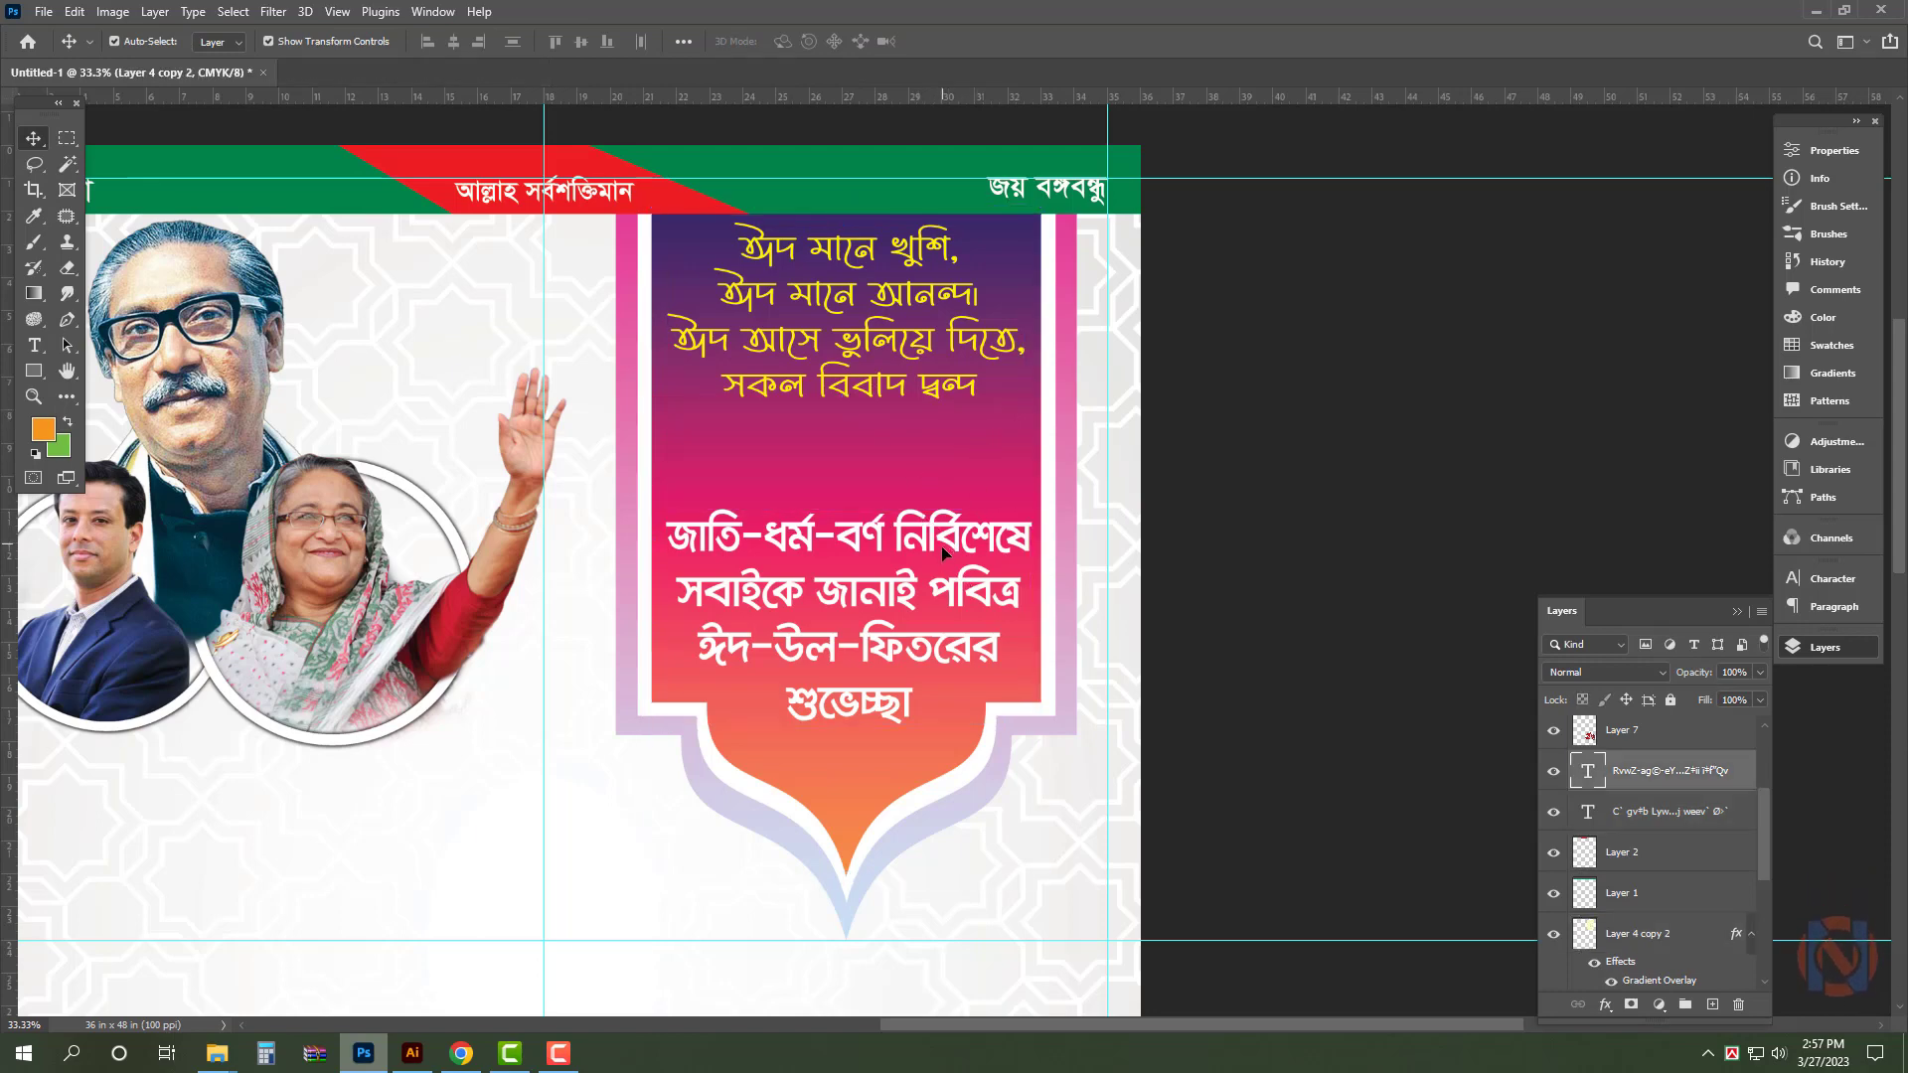
{"action": "left_click_drag", "start_coordinate": [946, 585], "coordinate": [947, 502]}
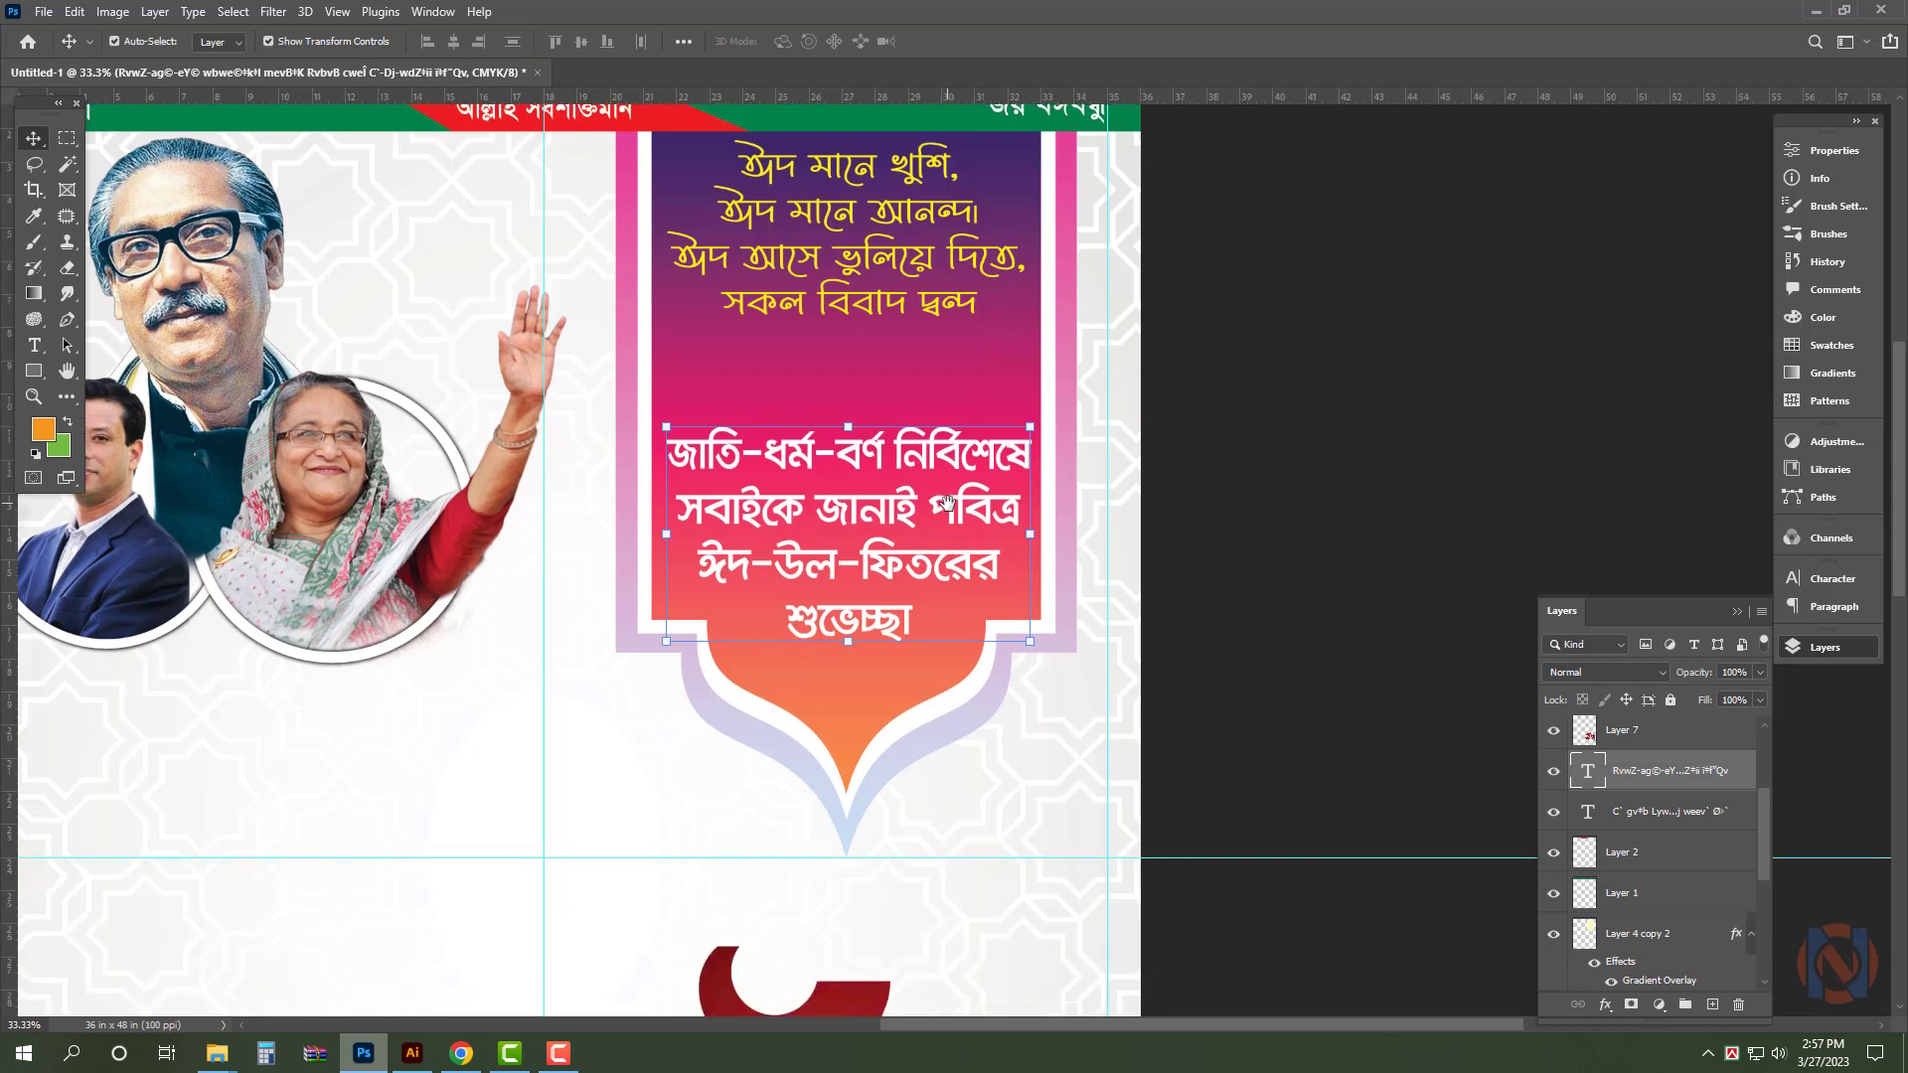
{"action": "double_click", "coordinate": [894, 626]}
{"action": "double_click", "coordinate": [906, 623]}
{"action": "key", "text": "ctrl+x"}
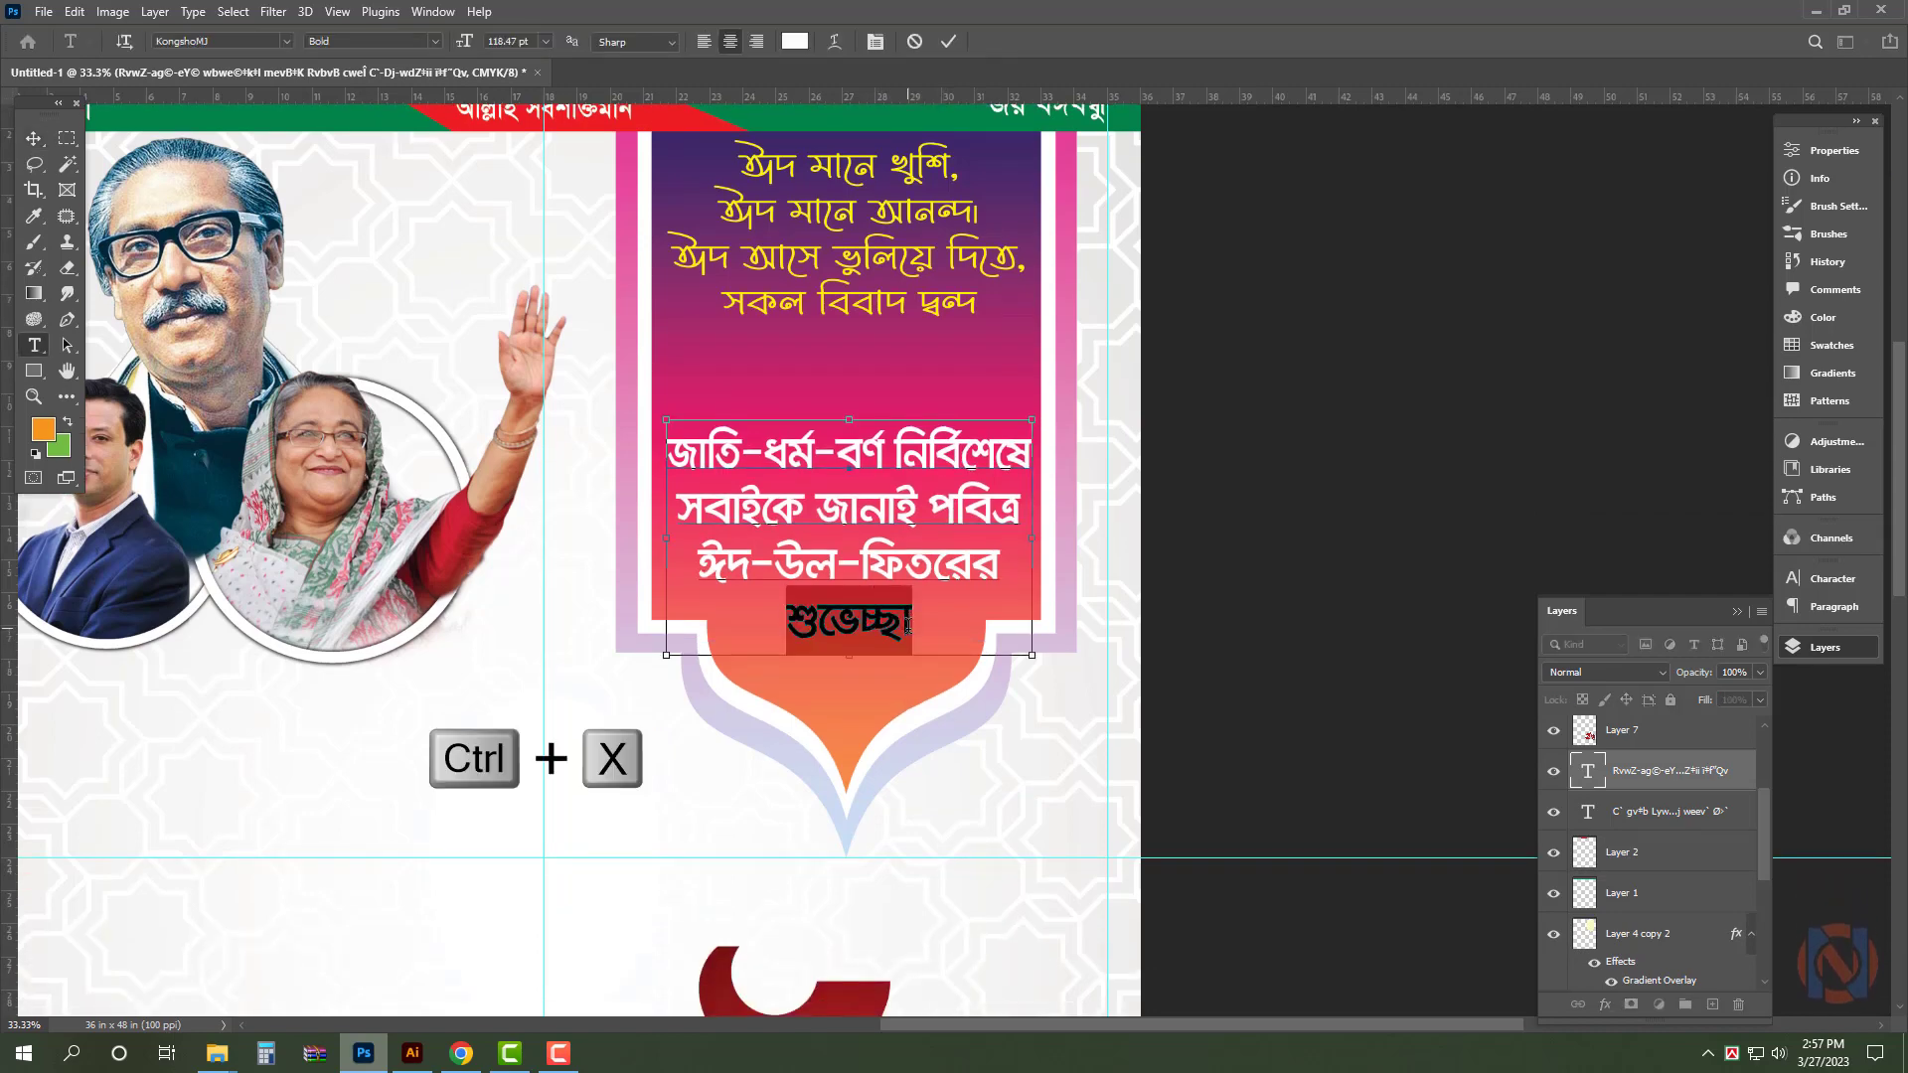
{"action": "key", "text": "ctrl+Return"}
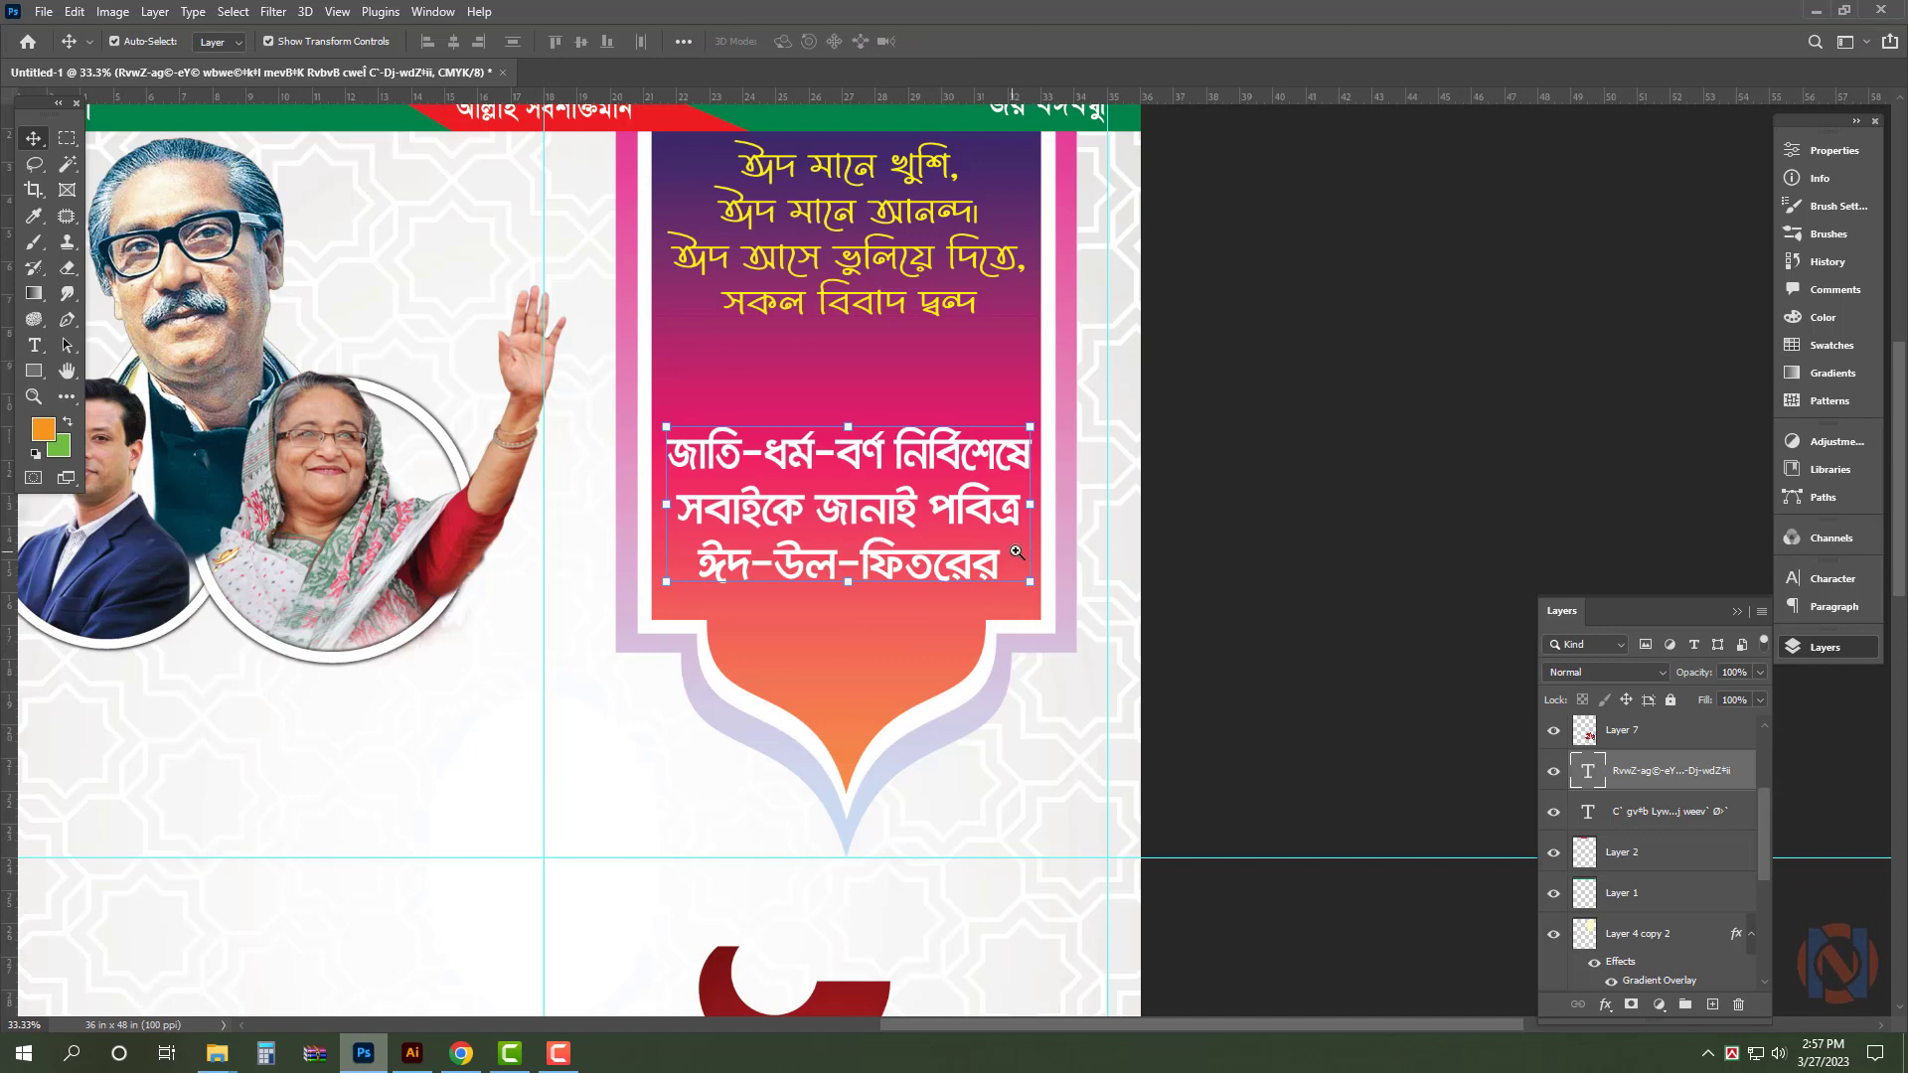
- Add a drop shadow to the white greeting text with 75% opacity, 9 px distance and global light switched off
{"action": "scroll", "coordinate": [1062, 591], "scroll_direction": "up", "scroll_amount": 3}
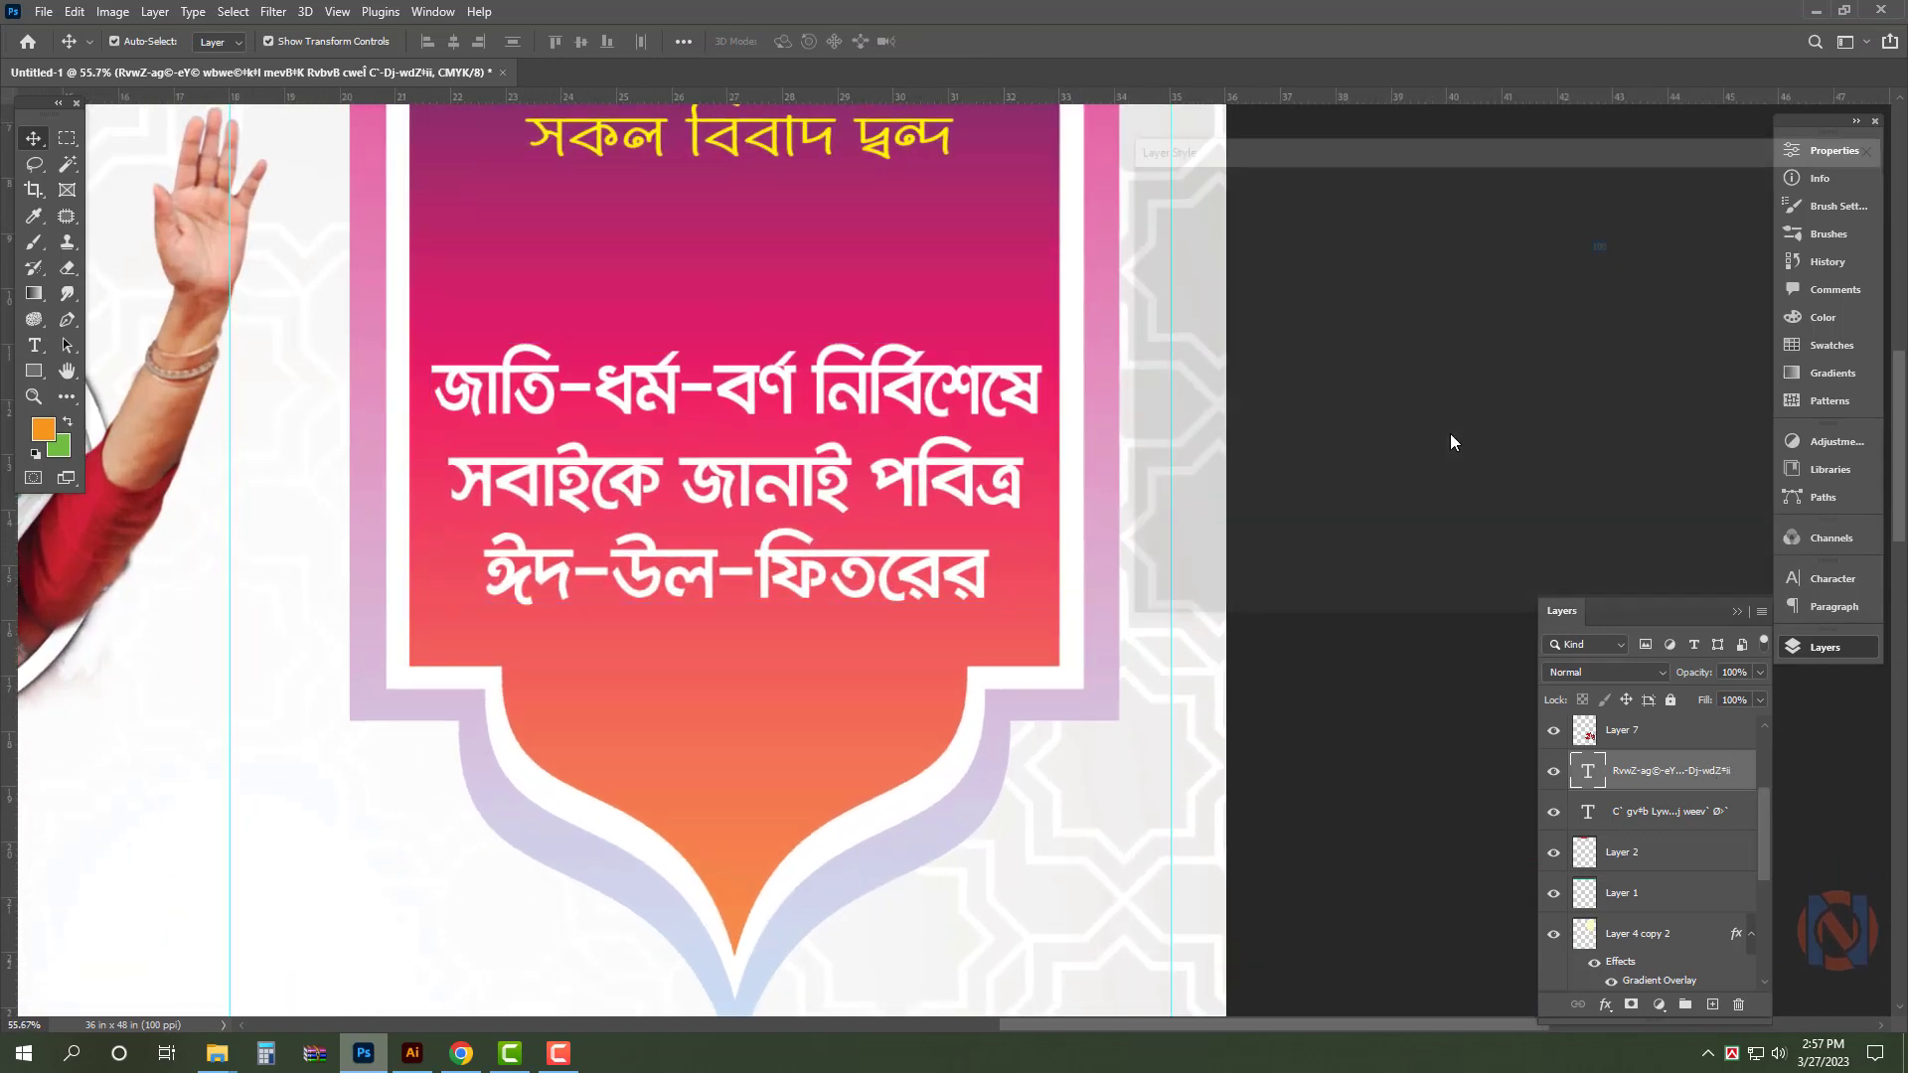
{"action": "left_click", "coordinate": [1233, 548]}
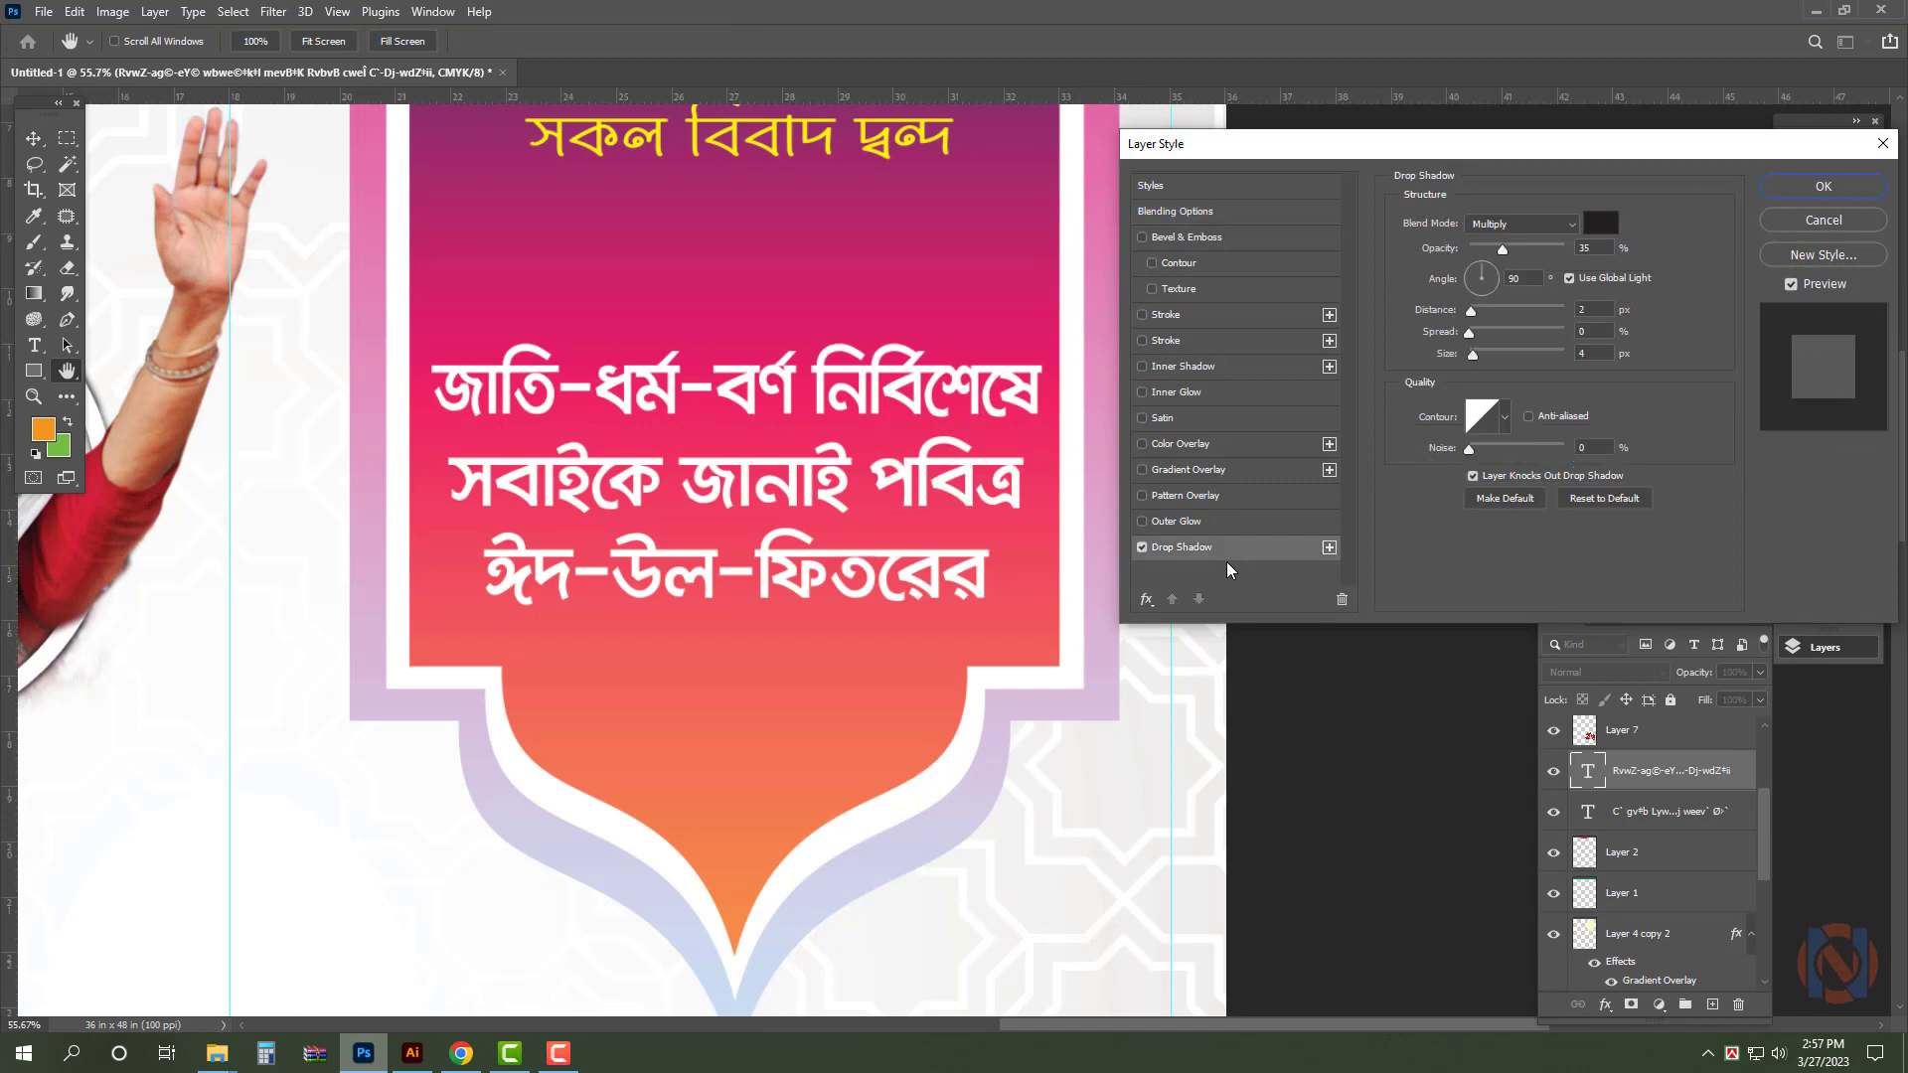
{"action": "left_click", "coordinate": [1498, 309]}
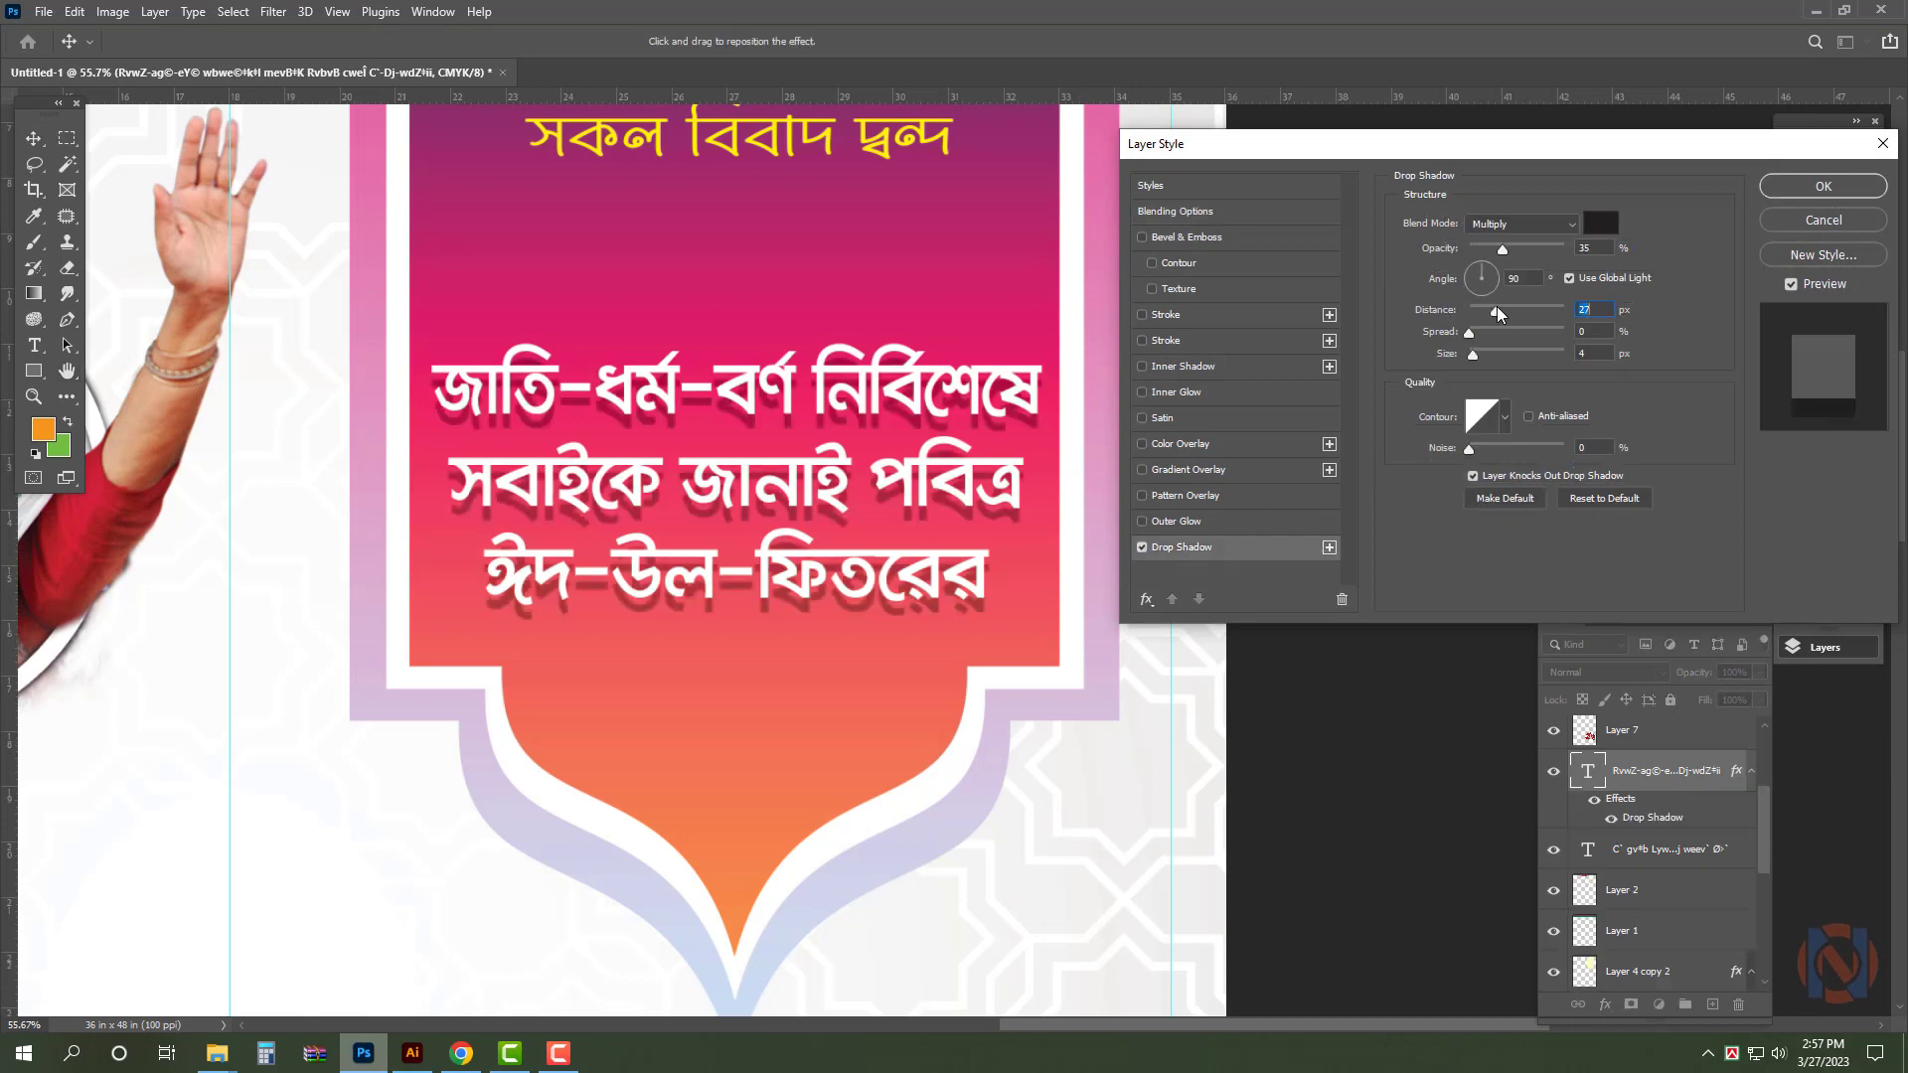
{"action": "left_click", "coordinate": [1544, 248]}
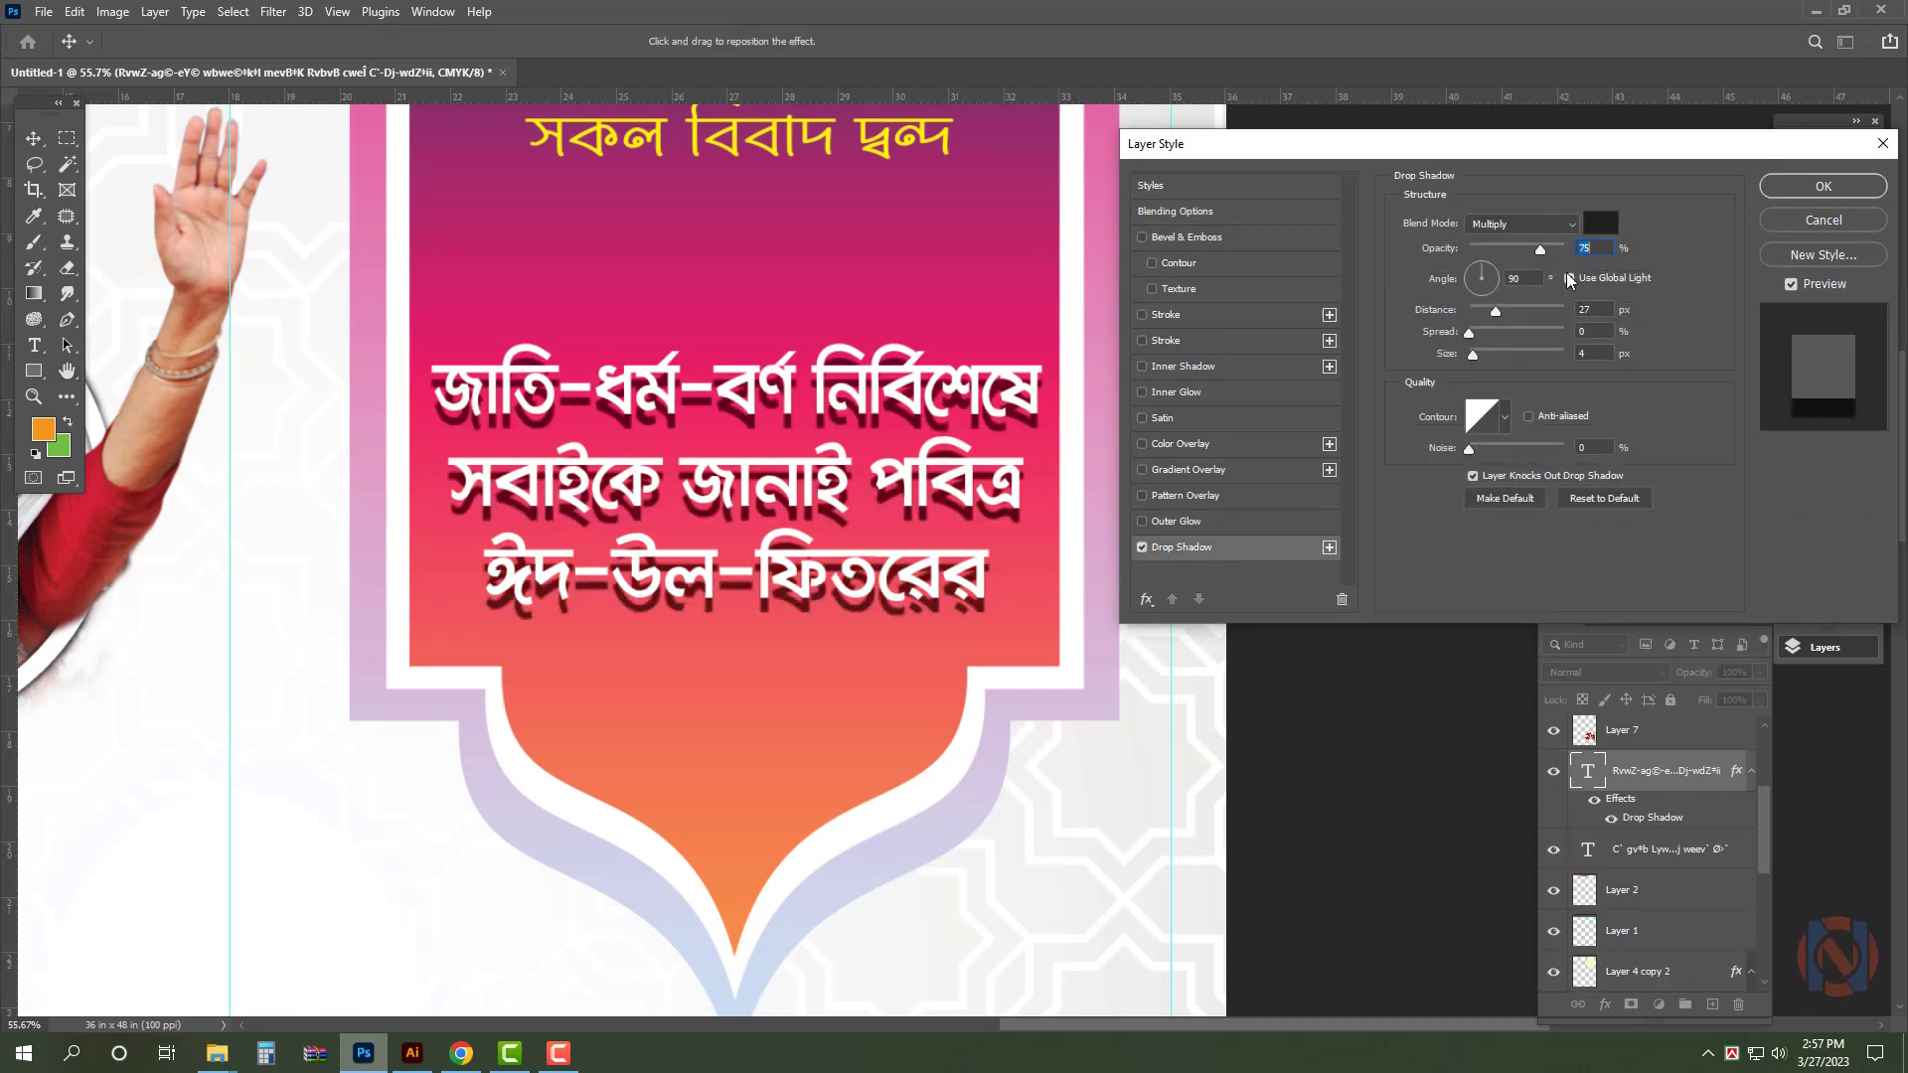
{"action": "left_click_drag", "start_coordinate": [1493, 312], "coordinate": [1480, 328]}
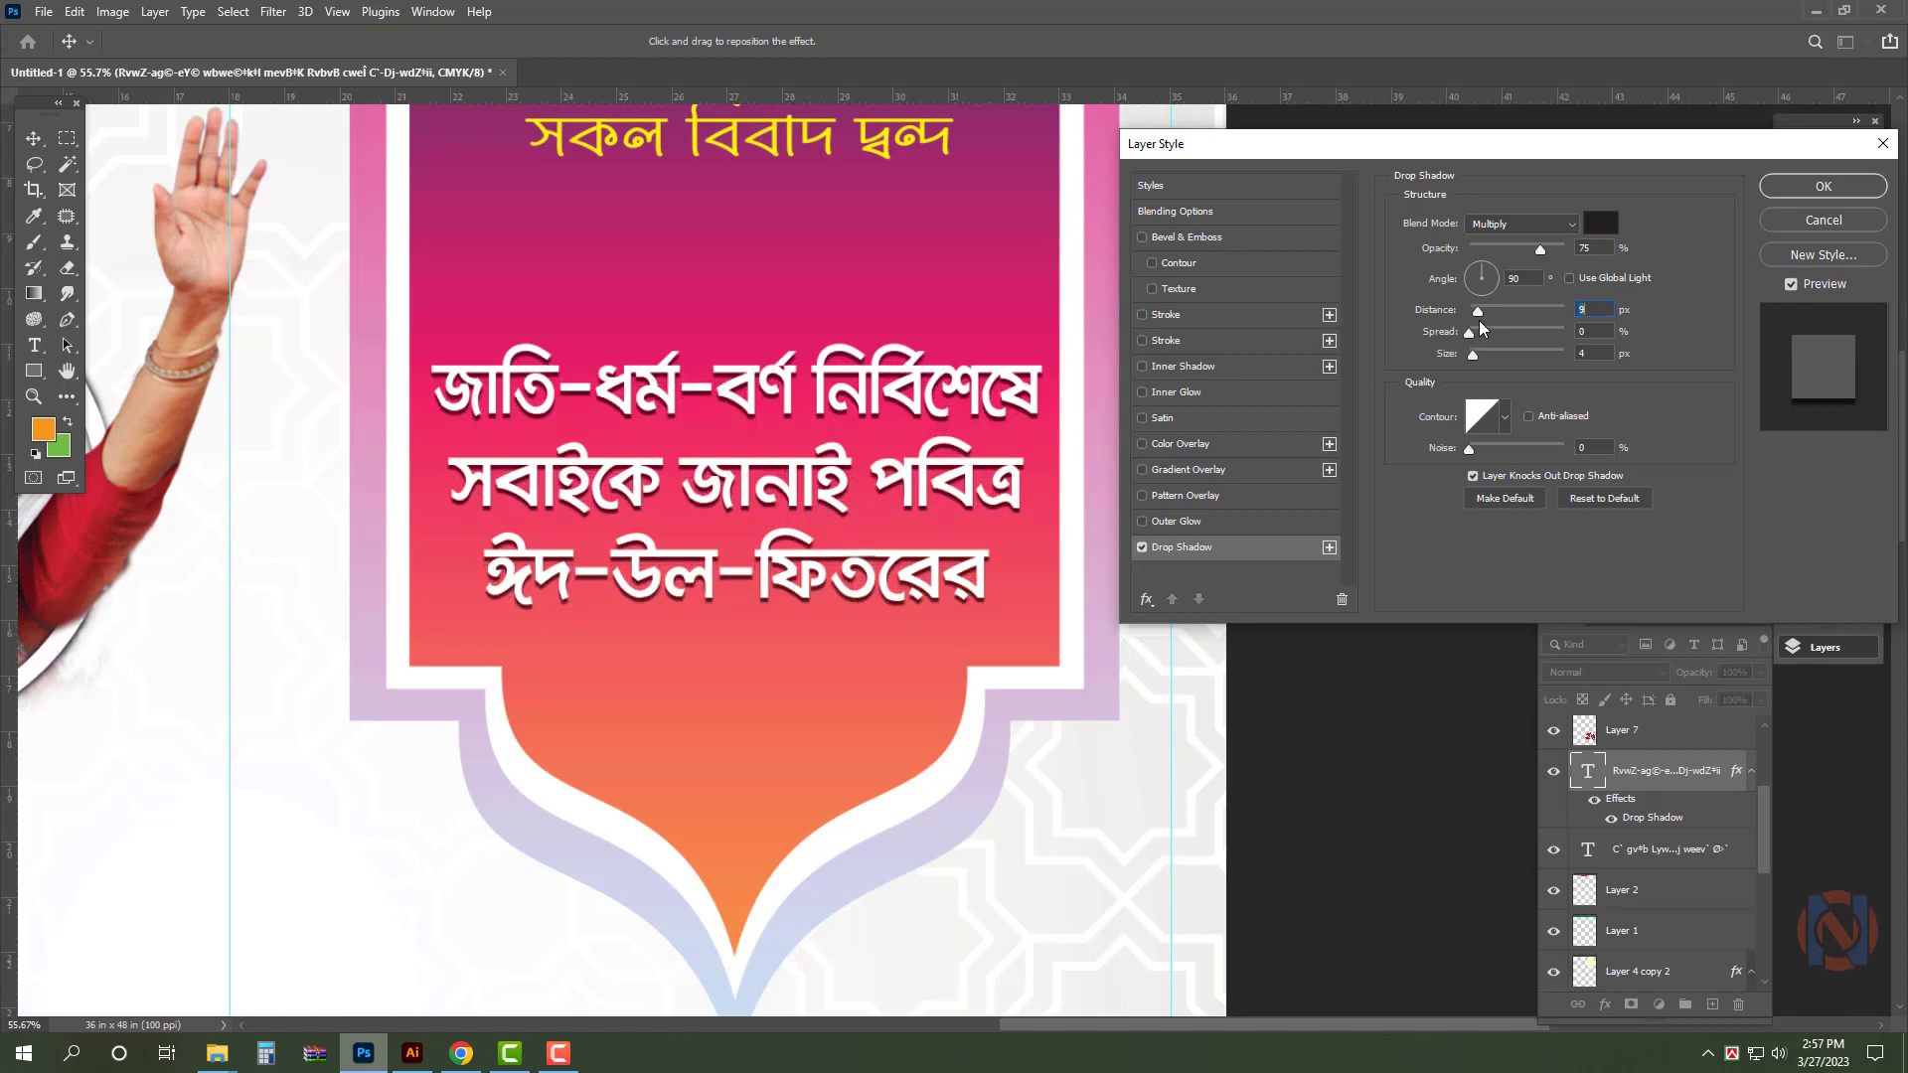
{"action": "key", "text": "Return"}
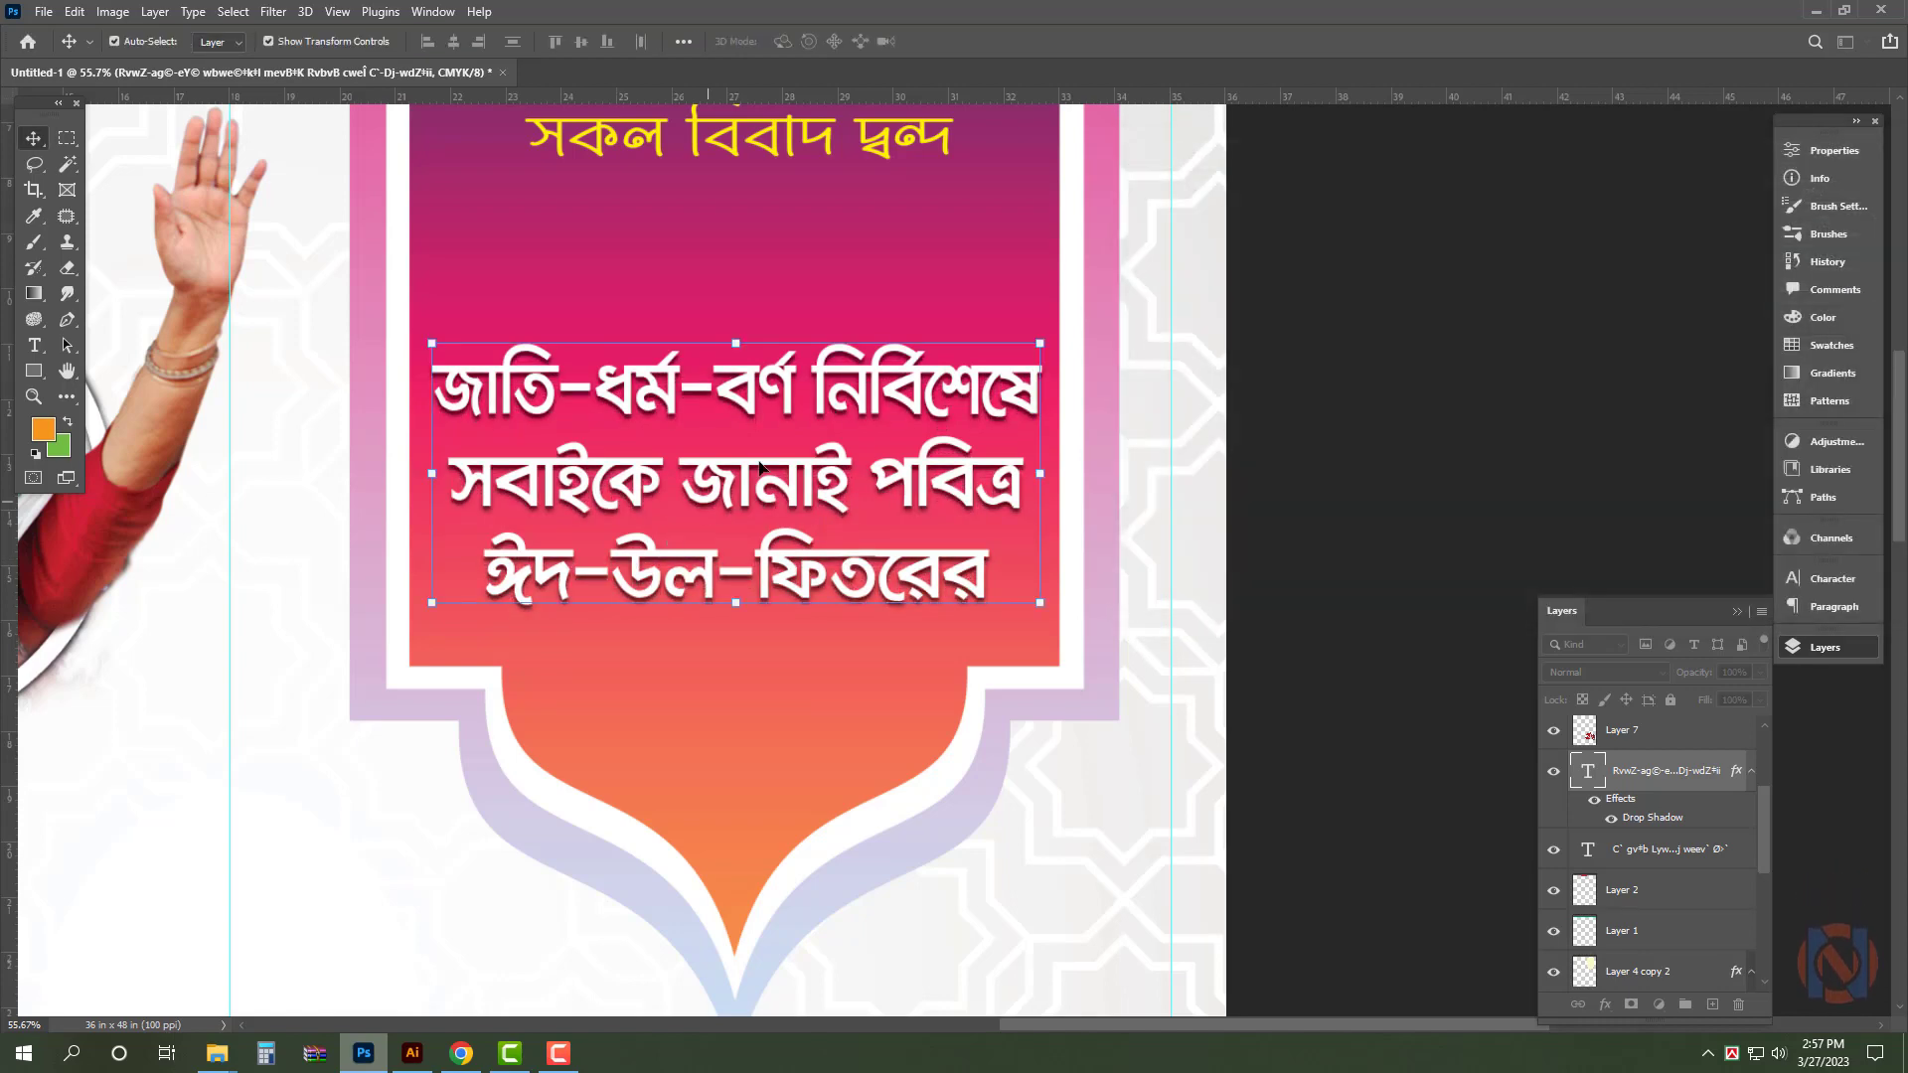
- Duplicate the white greeting text below itself and replace the copy's content with the cut word শুভেচ্ছা
{"action": "left_click_drag", "start_coordinate": [767, 425], "coordinate": [757, 727]}
{"action": "key", "text": "ctrl+a"}
{"action": "key", "text": "ctrl+v"}
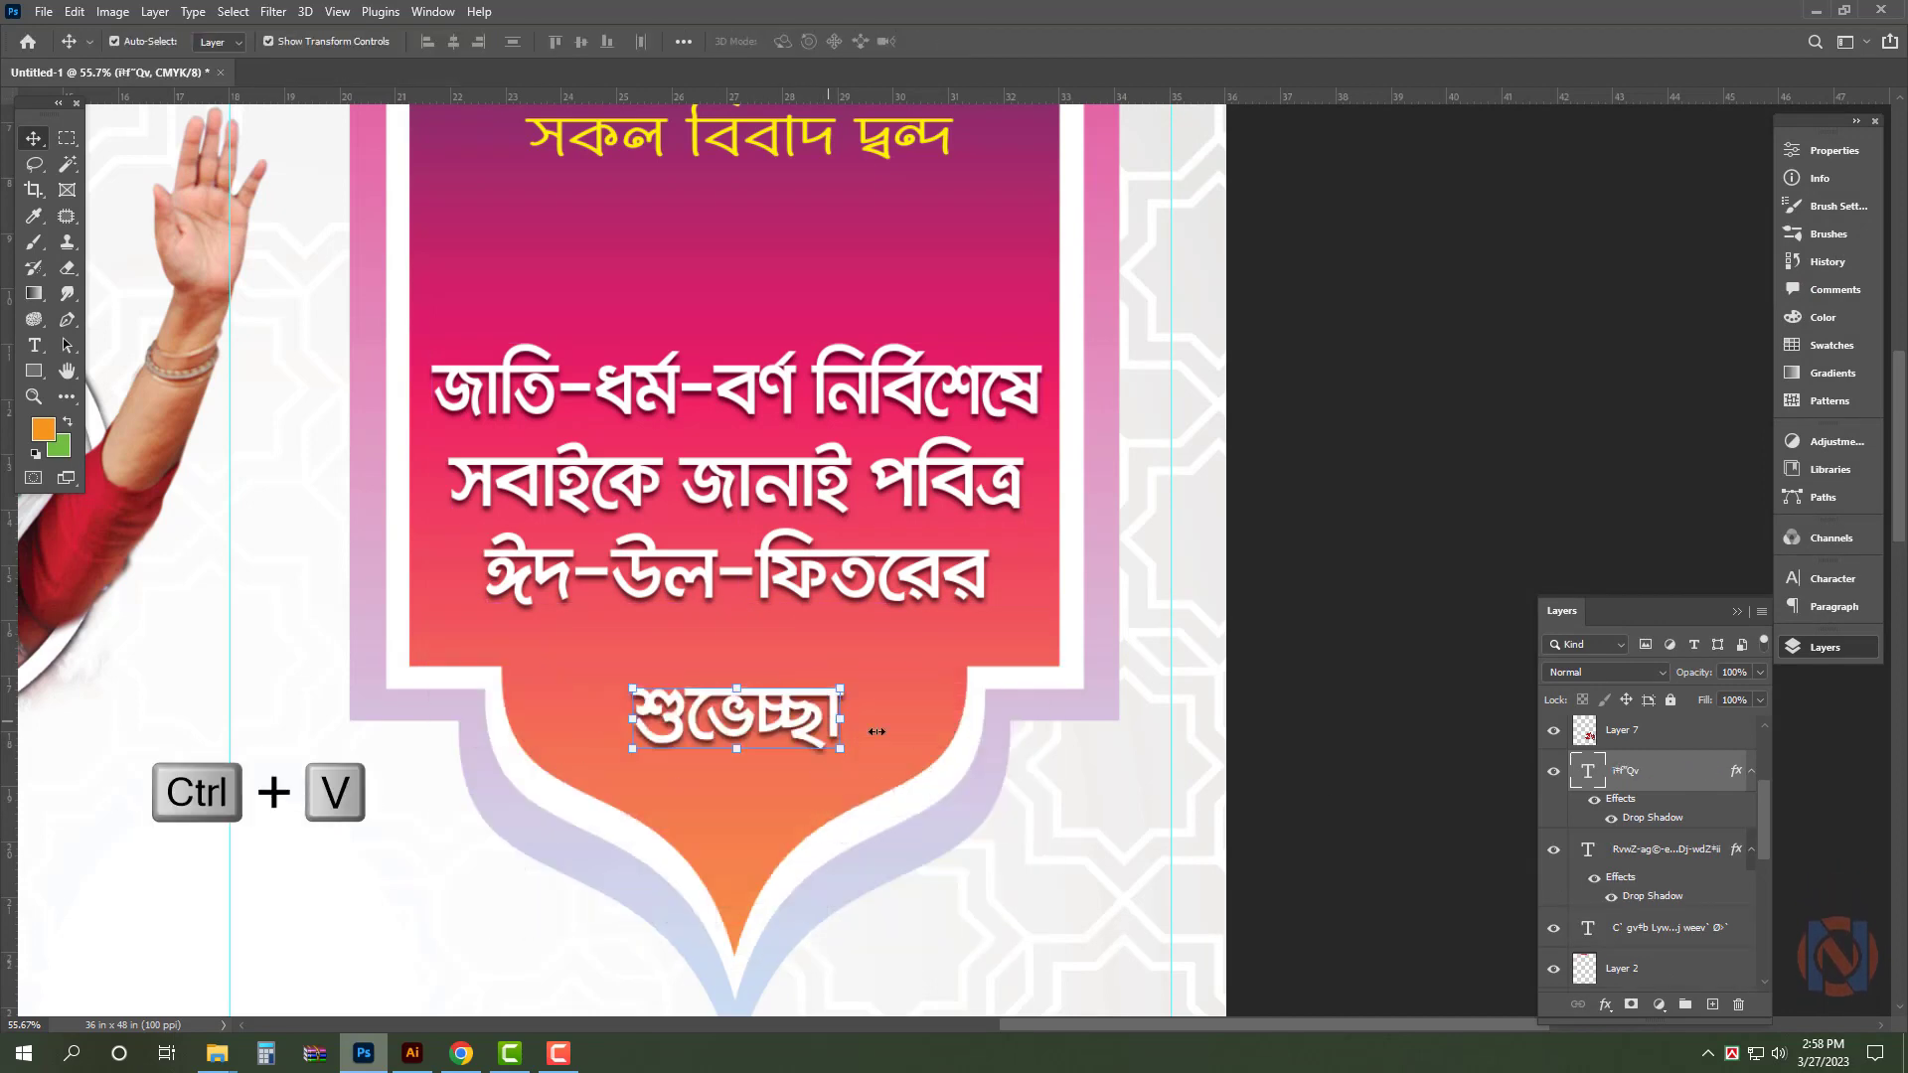
{"action": "key", "text": "ctrl+Return"}
- Set the font of the word শুভেচ্ছা to FN Shorif Choyon Bijoy52 Regular
{"action": "left_click", "coordinate": [1827, 579]}
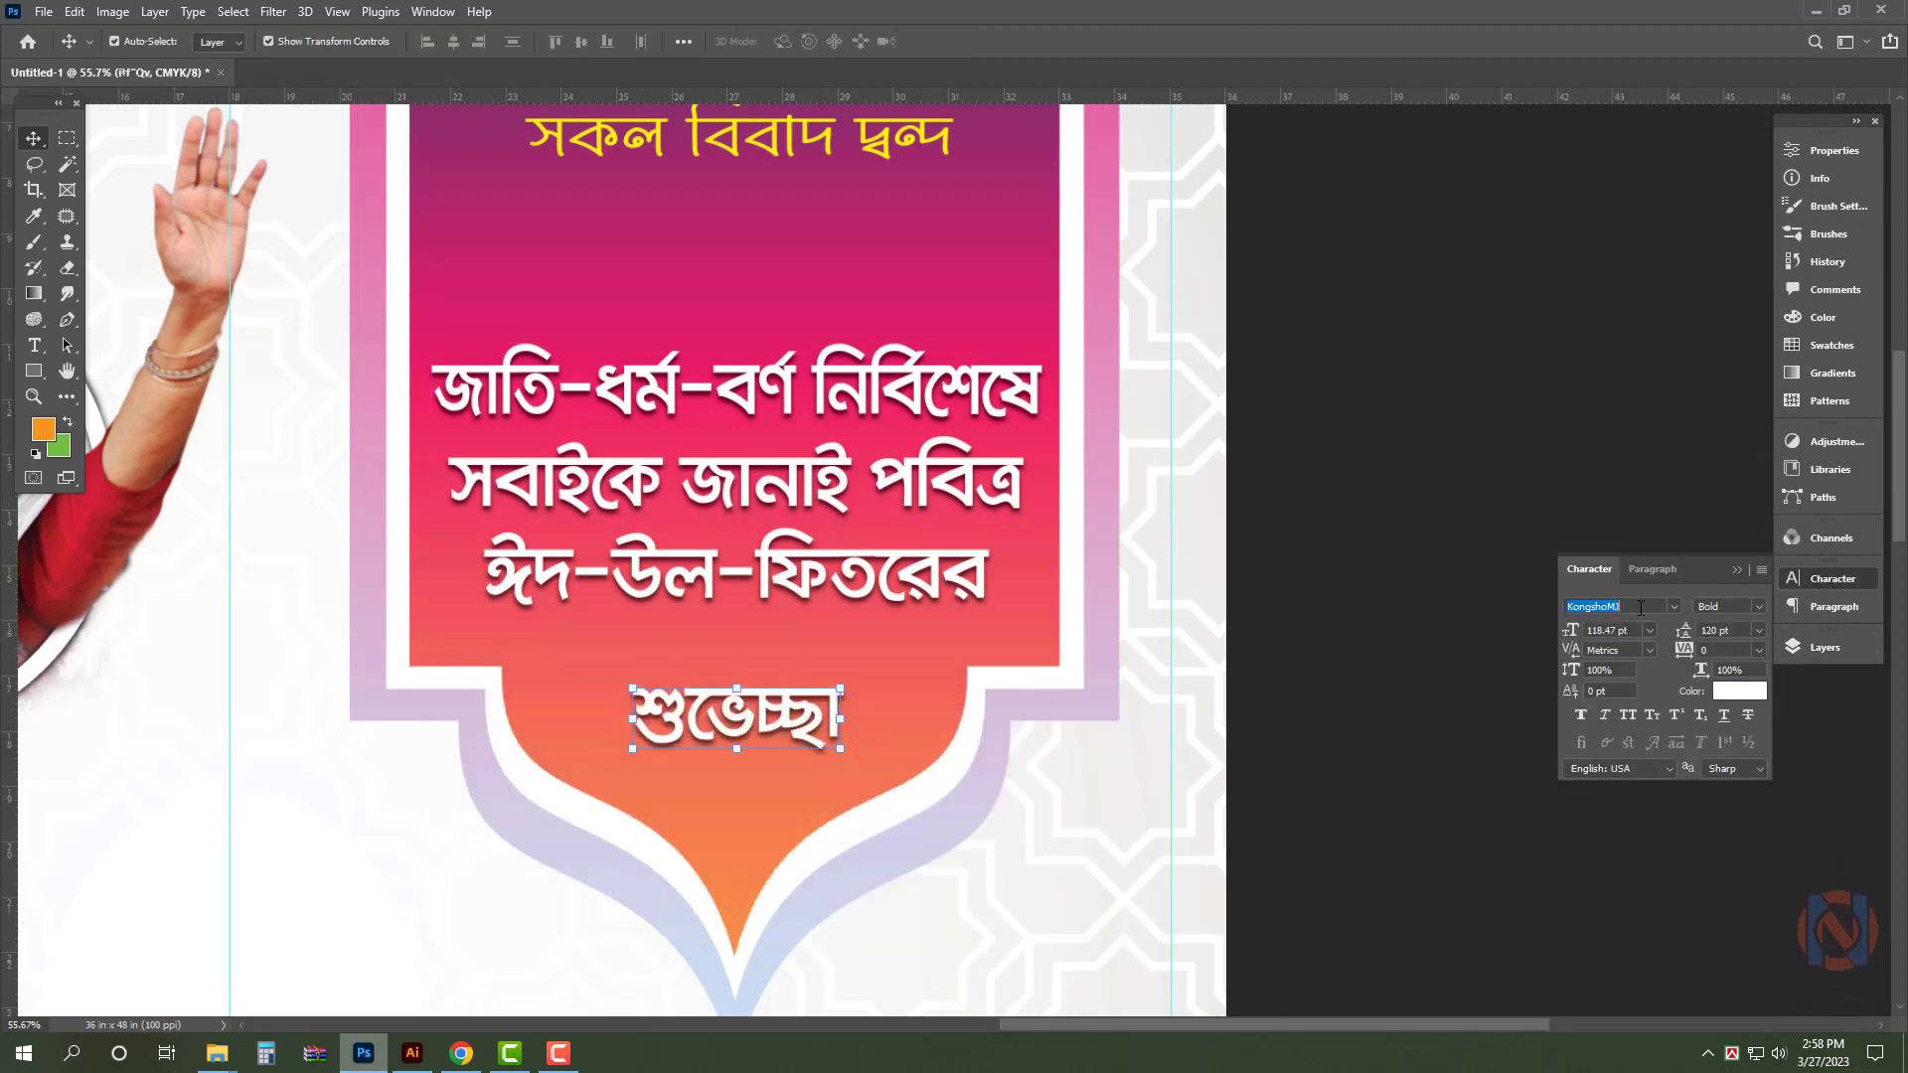
{"action": "type", "text": "shor"}
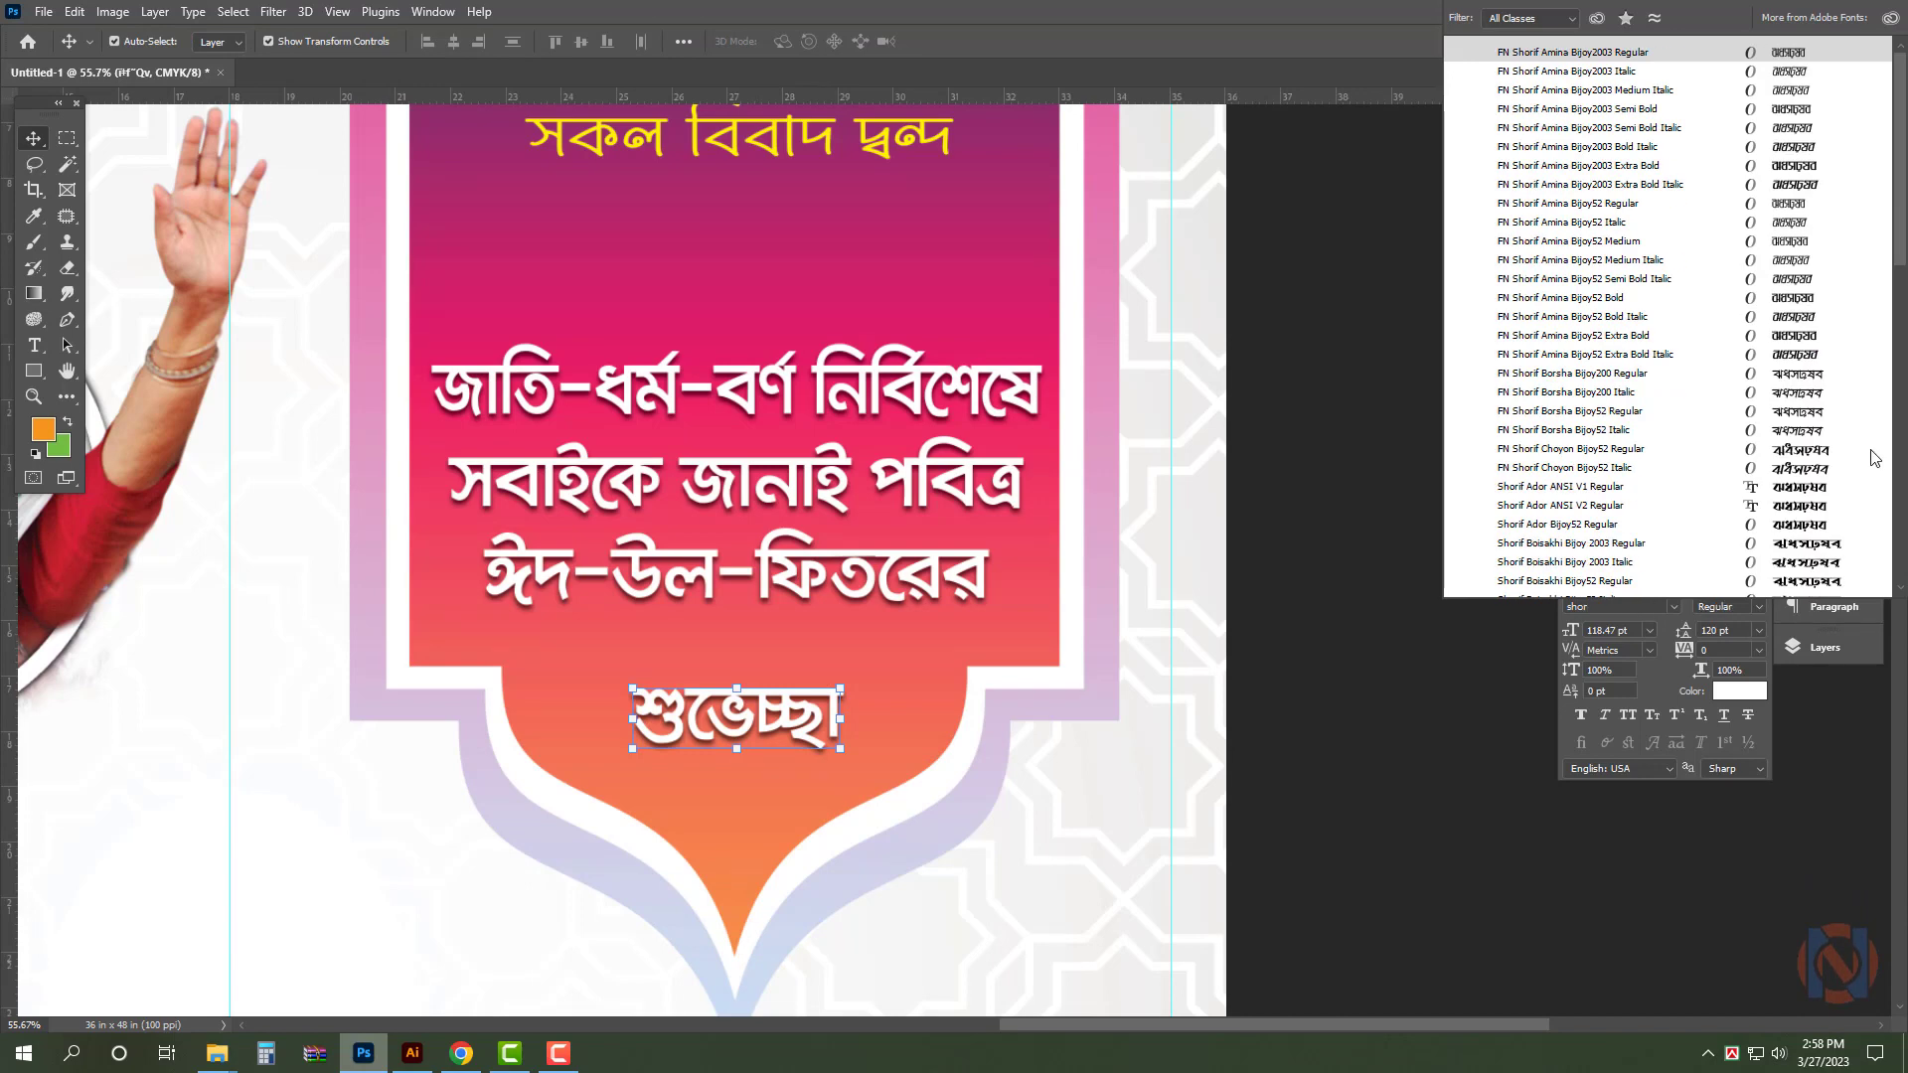
{"action": "left_click", "coordinate": [1795, 450]}
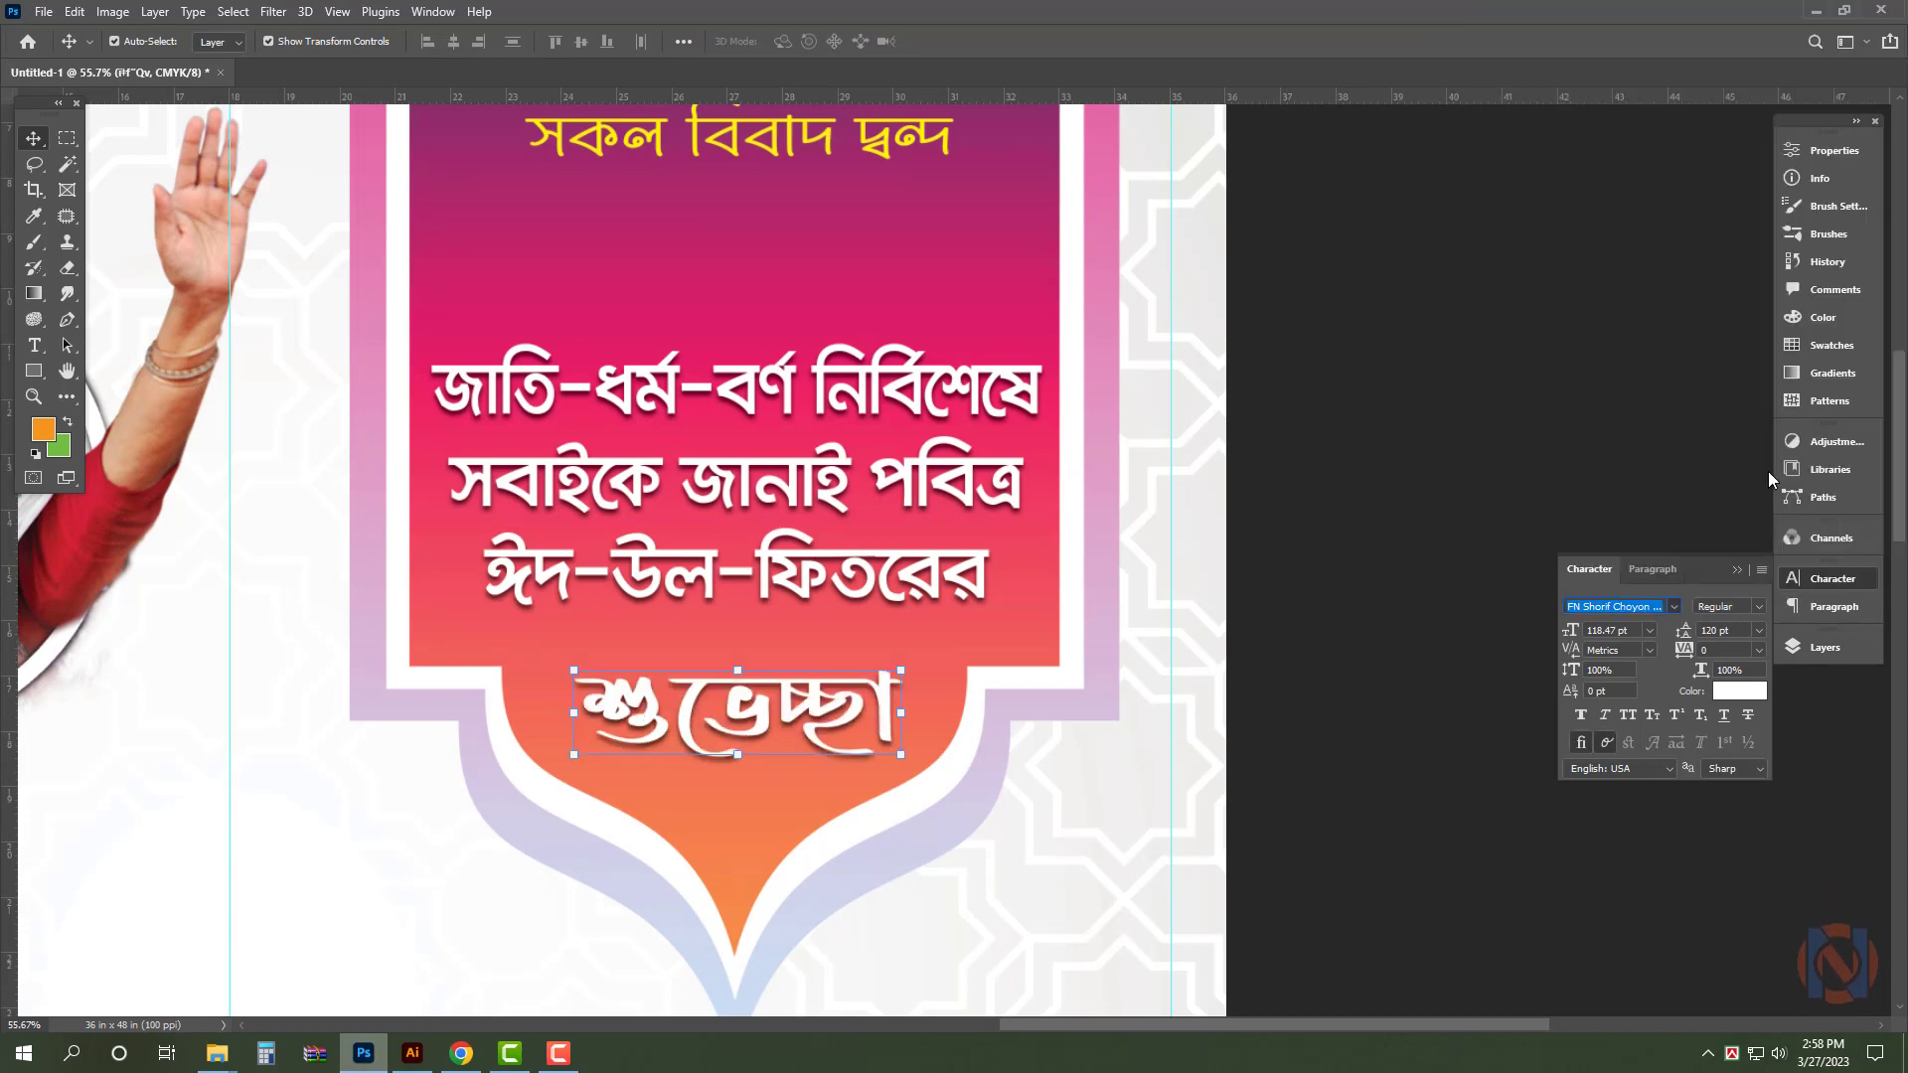
- Enlarge the word শুভেচ্ছা to about 6.7 inches wide within the banner's pointed lower part
{"action": "key", "text": "ctrl+t"}
{"action": "left_click_drag", "start_coordinate": [738, 665], "coordinate": [738, 635]}
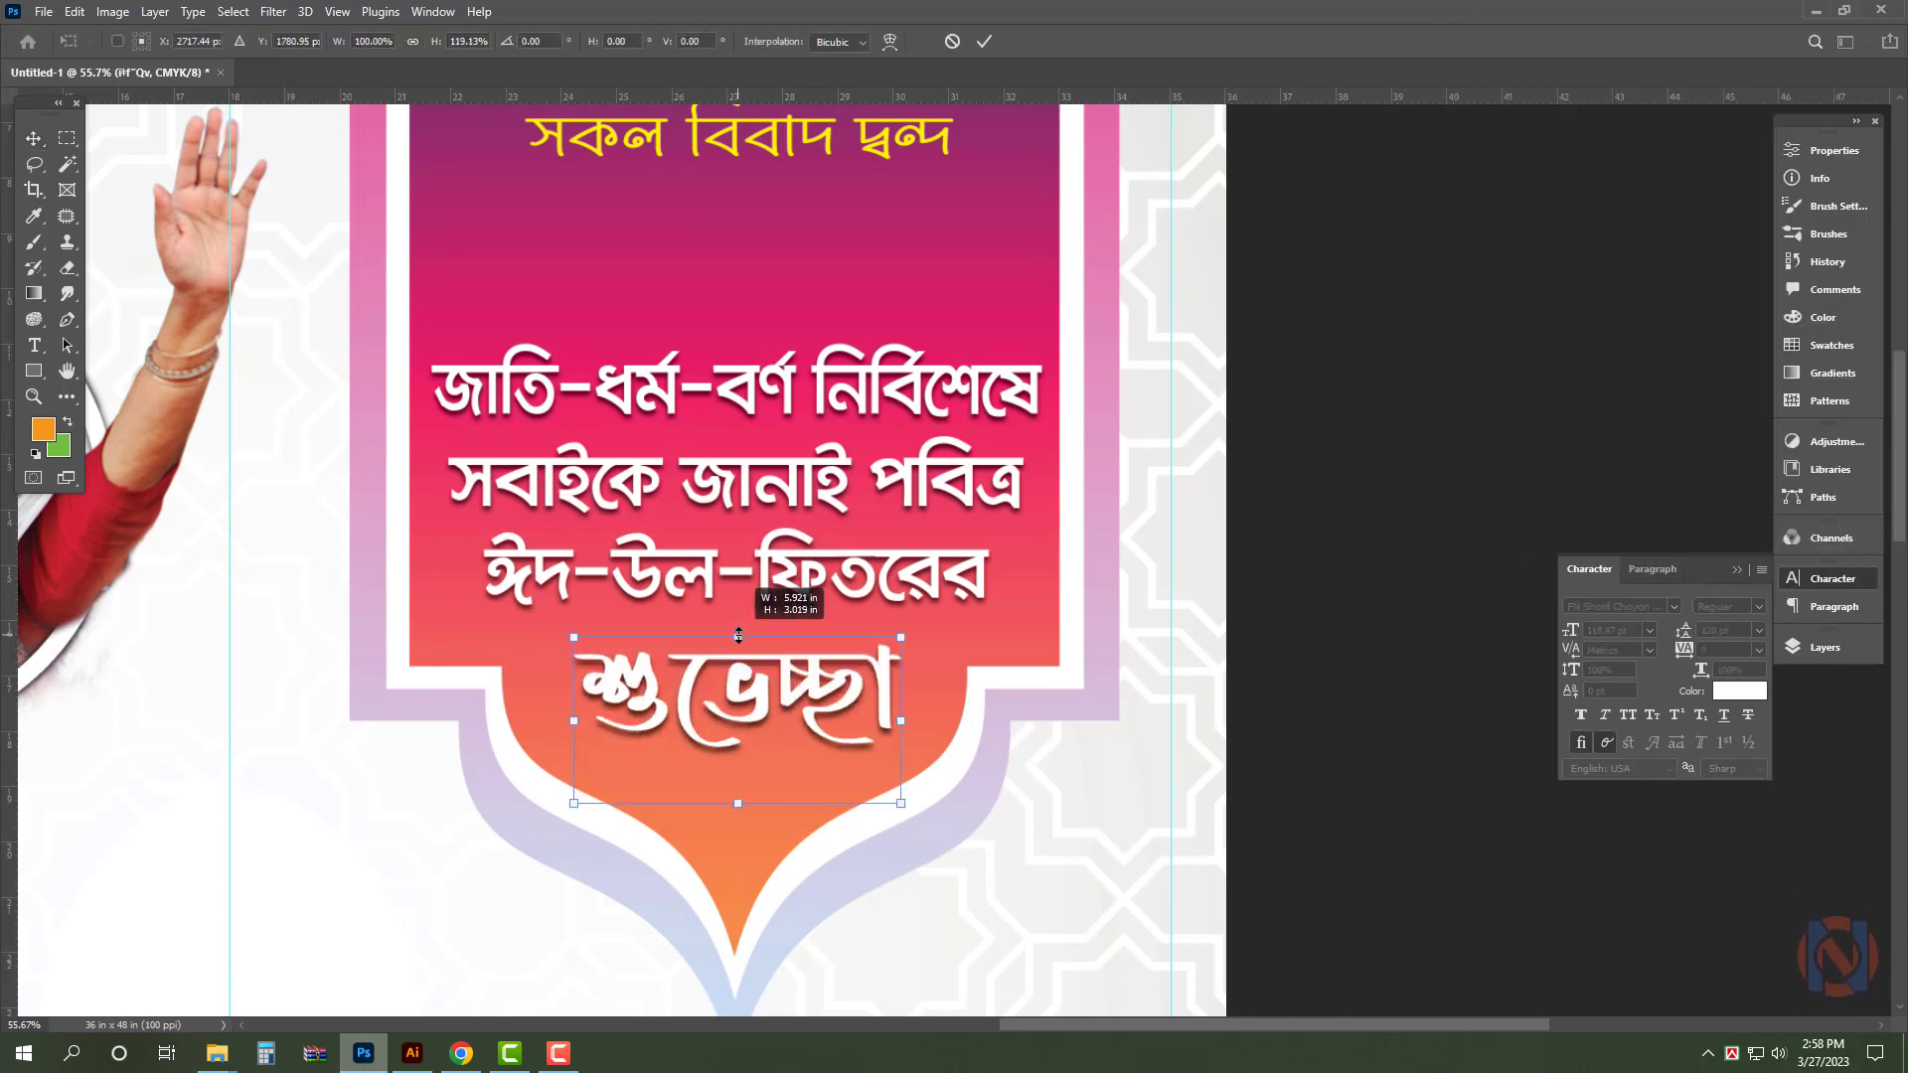
{"action": "left_click_drag", "start_coordinate": [912, 722], "coordinate": [921, 722]}
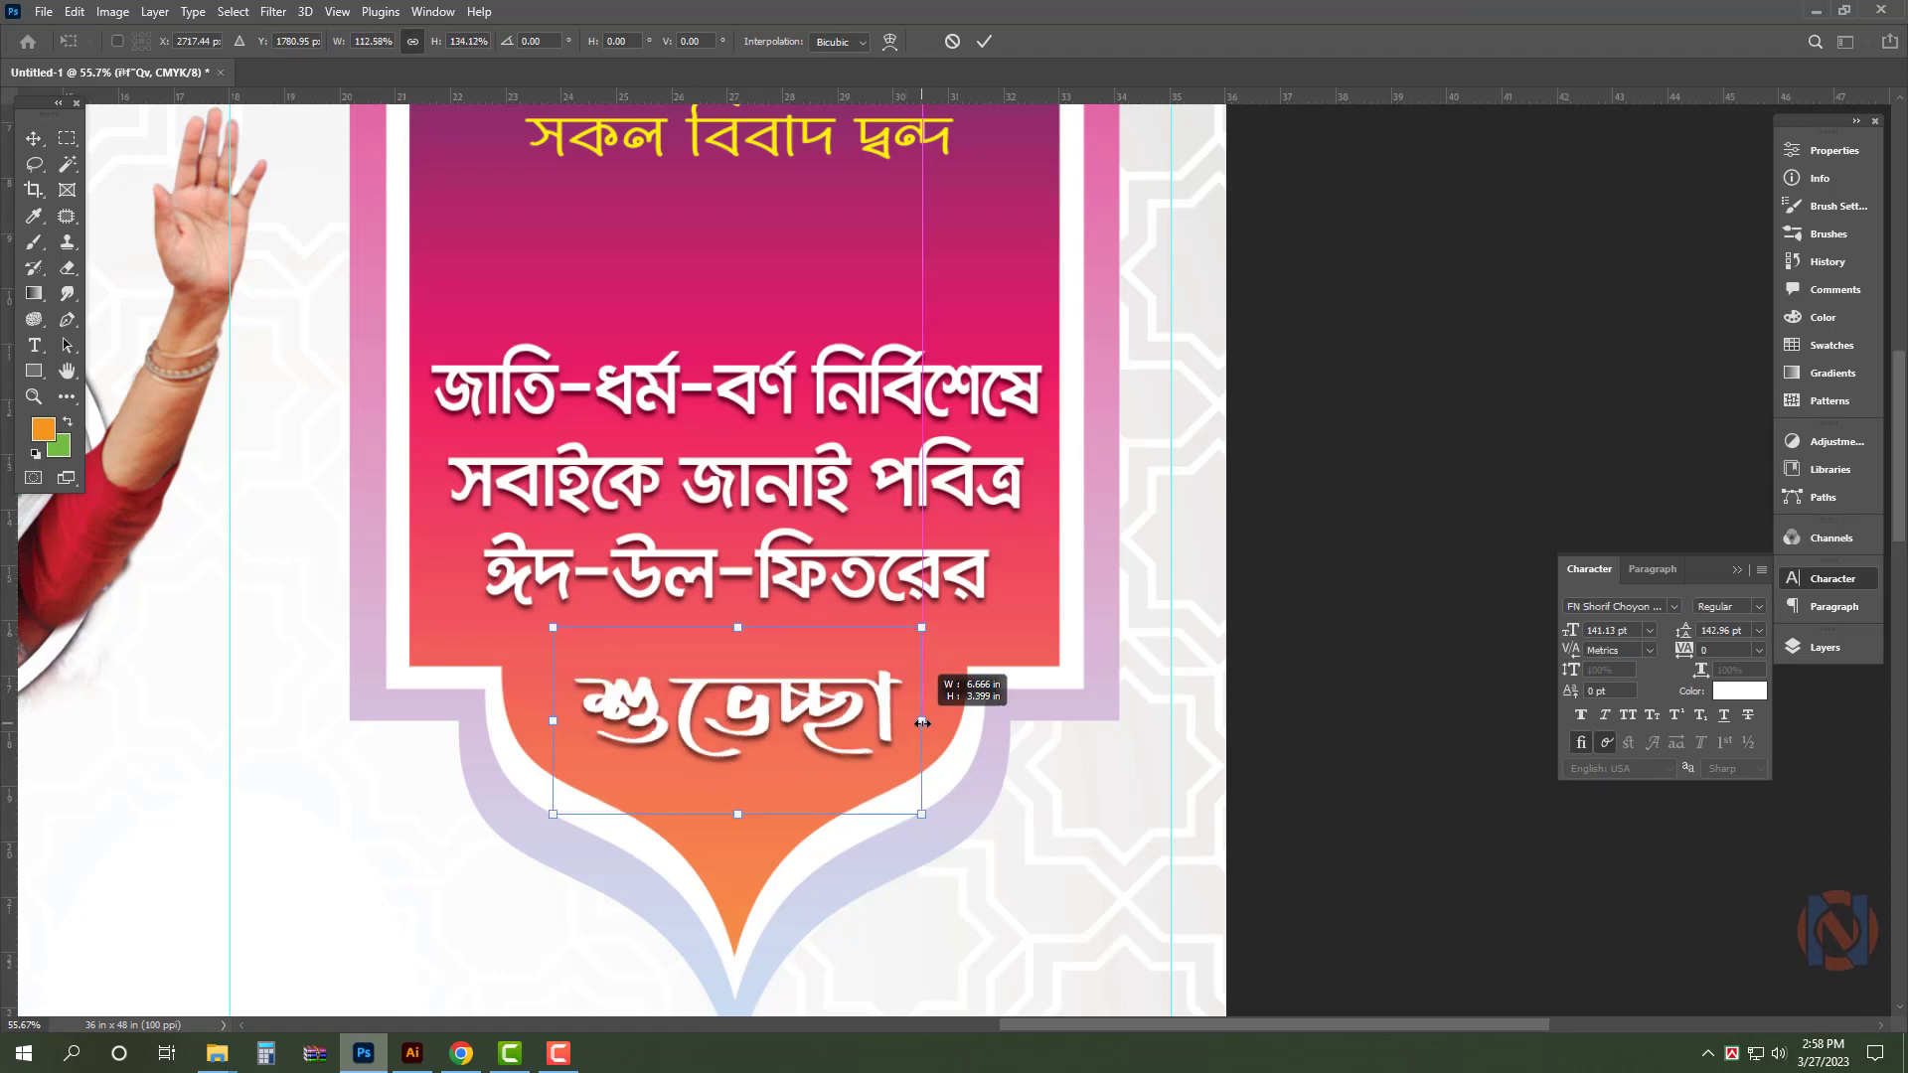
{"action": "key", "text": "Return"}
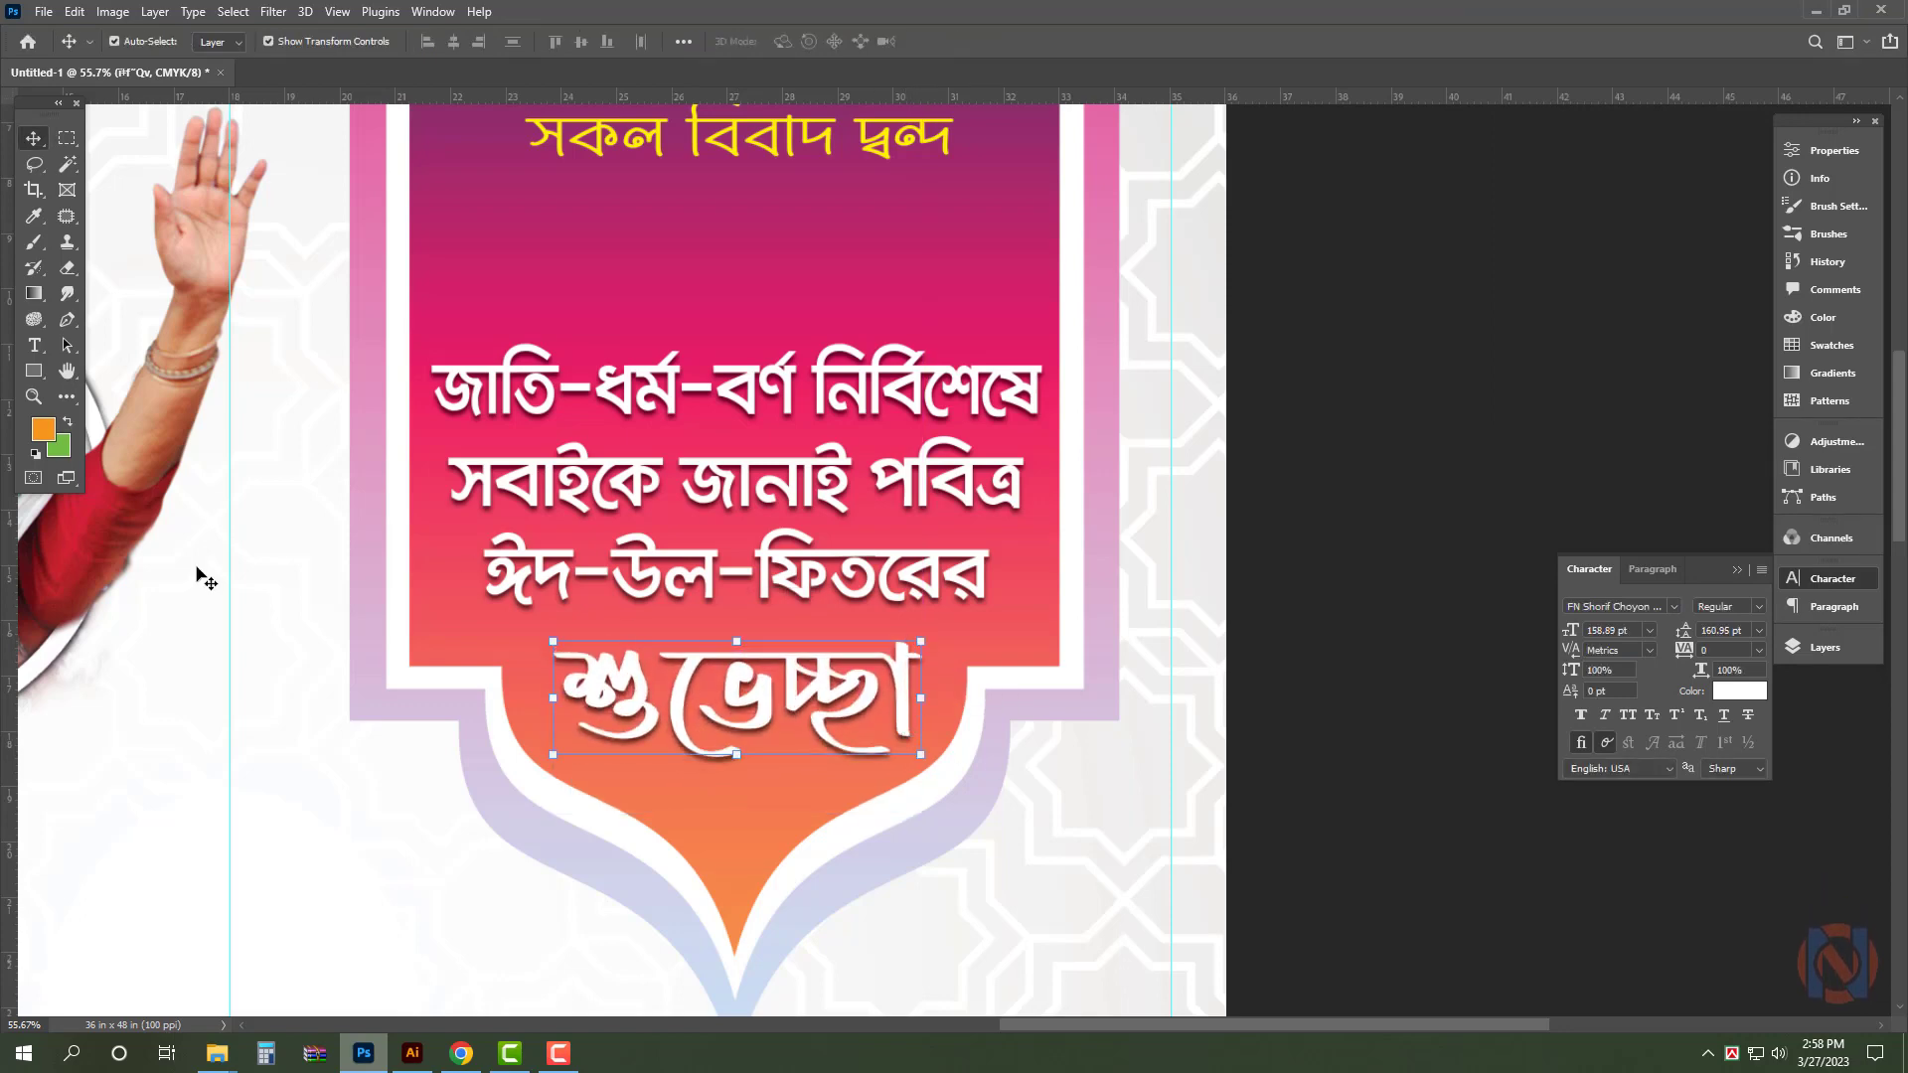
- Select the lower pointed part of the gradient banner shape with a rectangular marquee and copy it to a new layer
{"action": "left_click", "coordinate": [911, 271]}
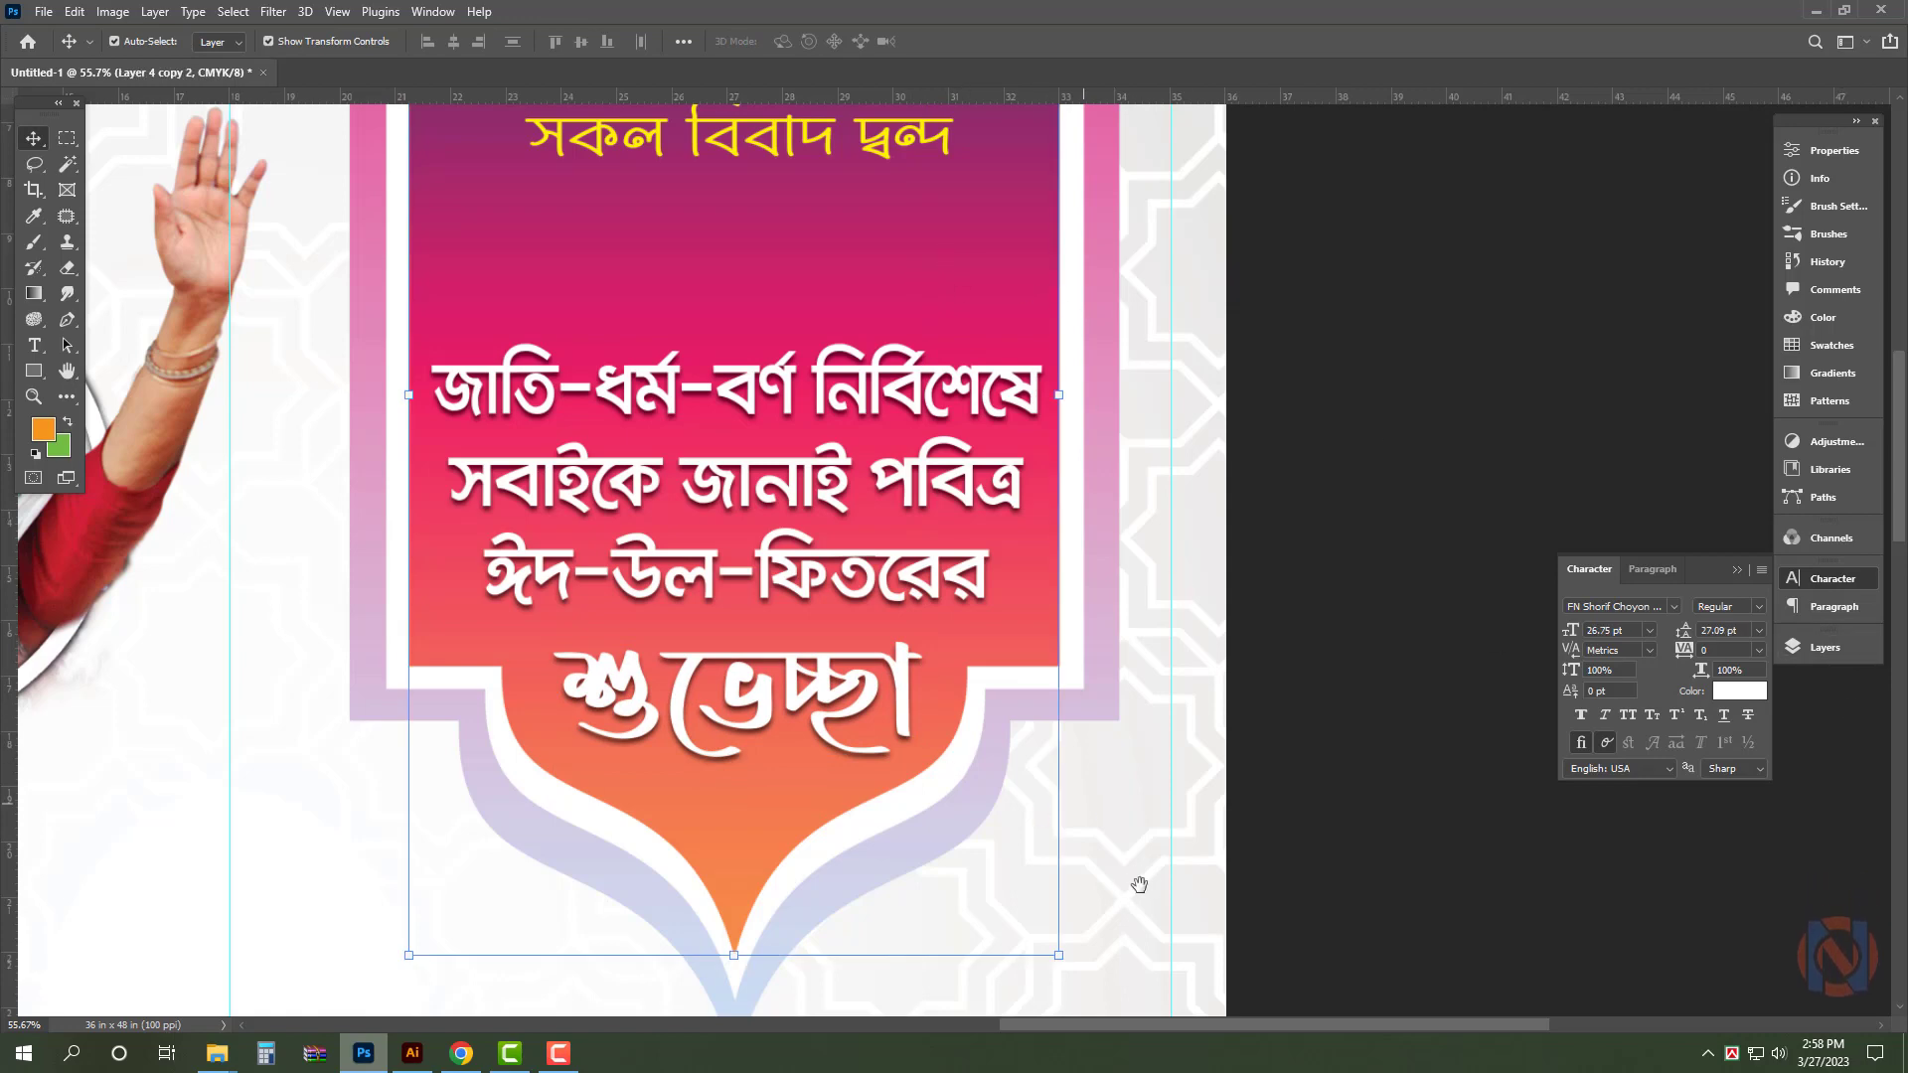
{"action": "left_click_drag", "start_coordinate": [1140, 885], "coordinate": [1158, 801]}
{"action": "key", "text": "m"}
{"action": "left_click_drag", "start_coordinate": [1244, 981], "coordinate": [229, 545]}
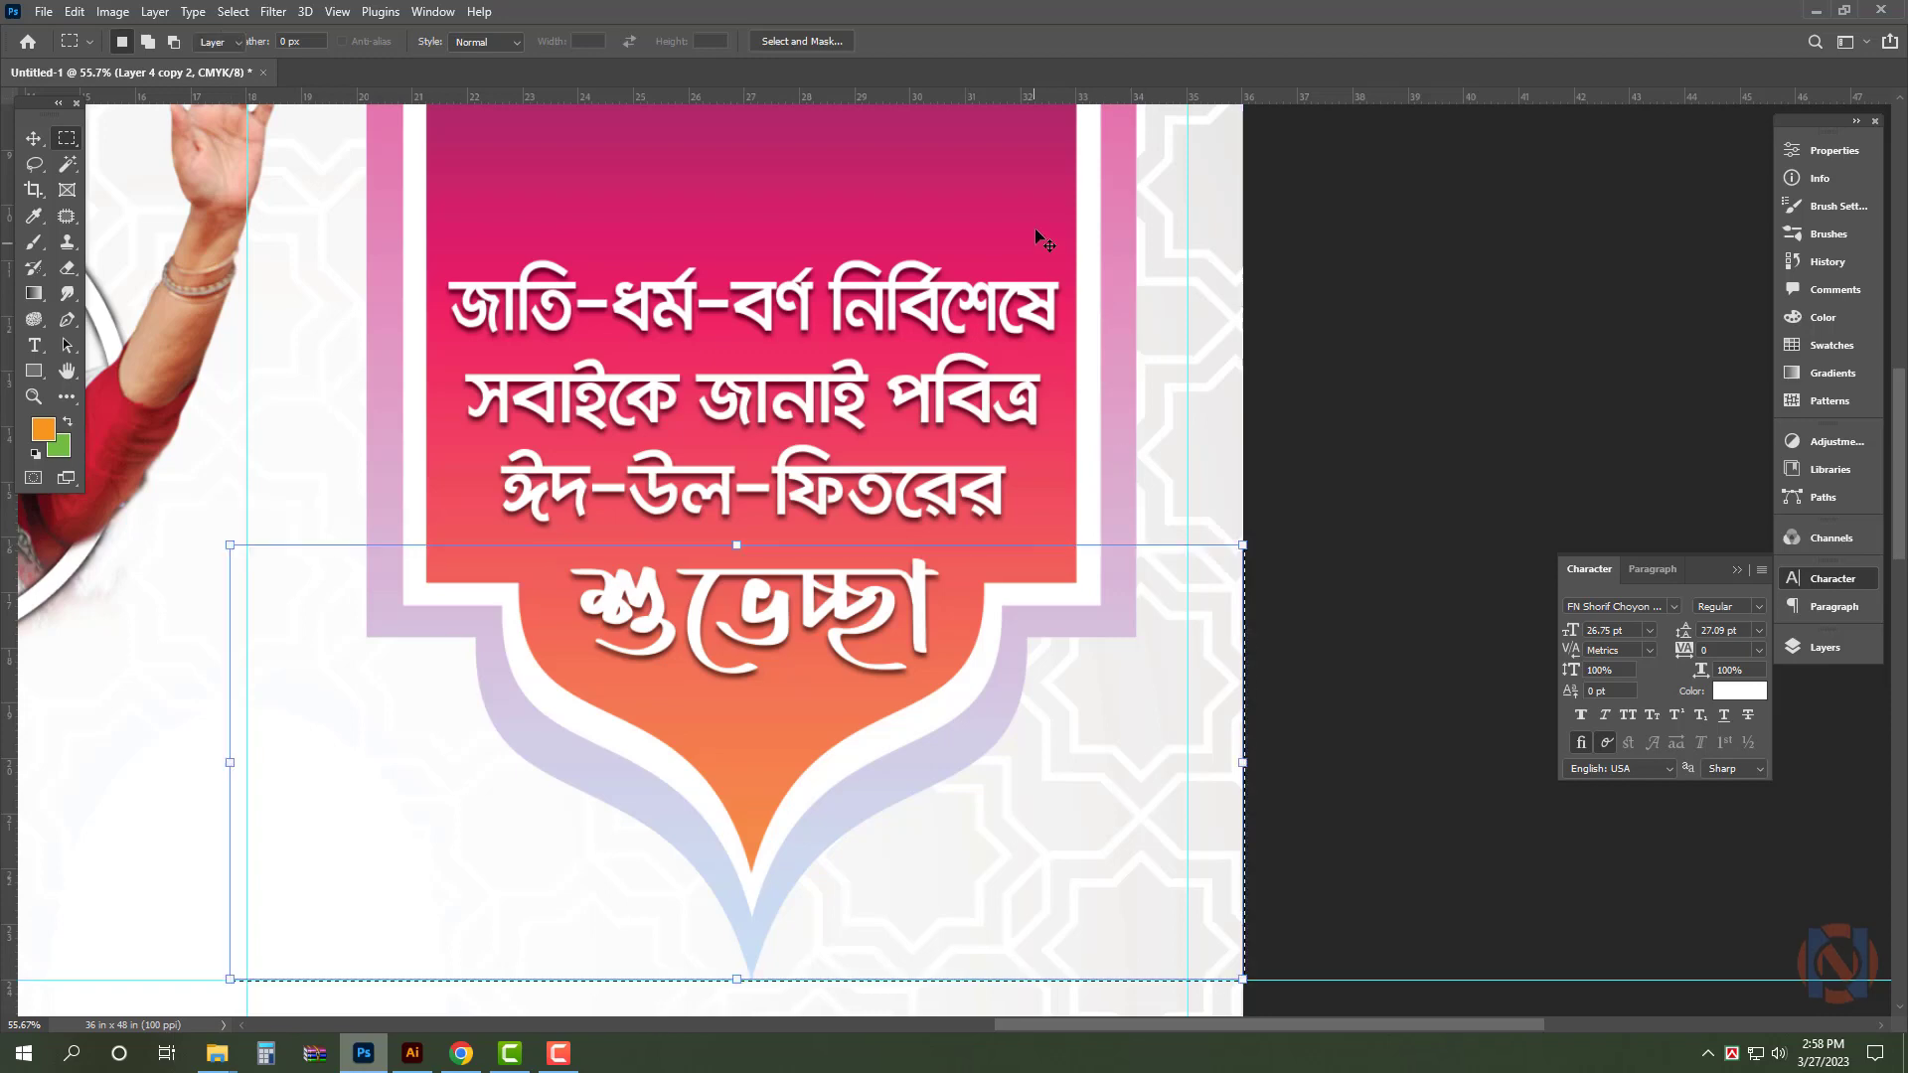
{"action": "key", "text": "v"}
{"action": "key", "text": "ctrl+j"}
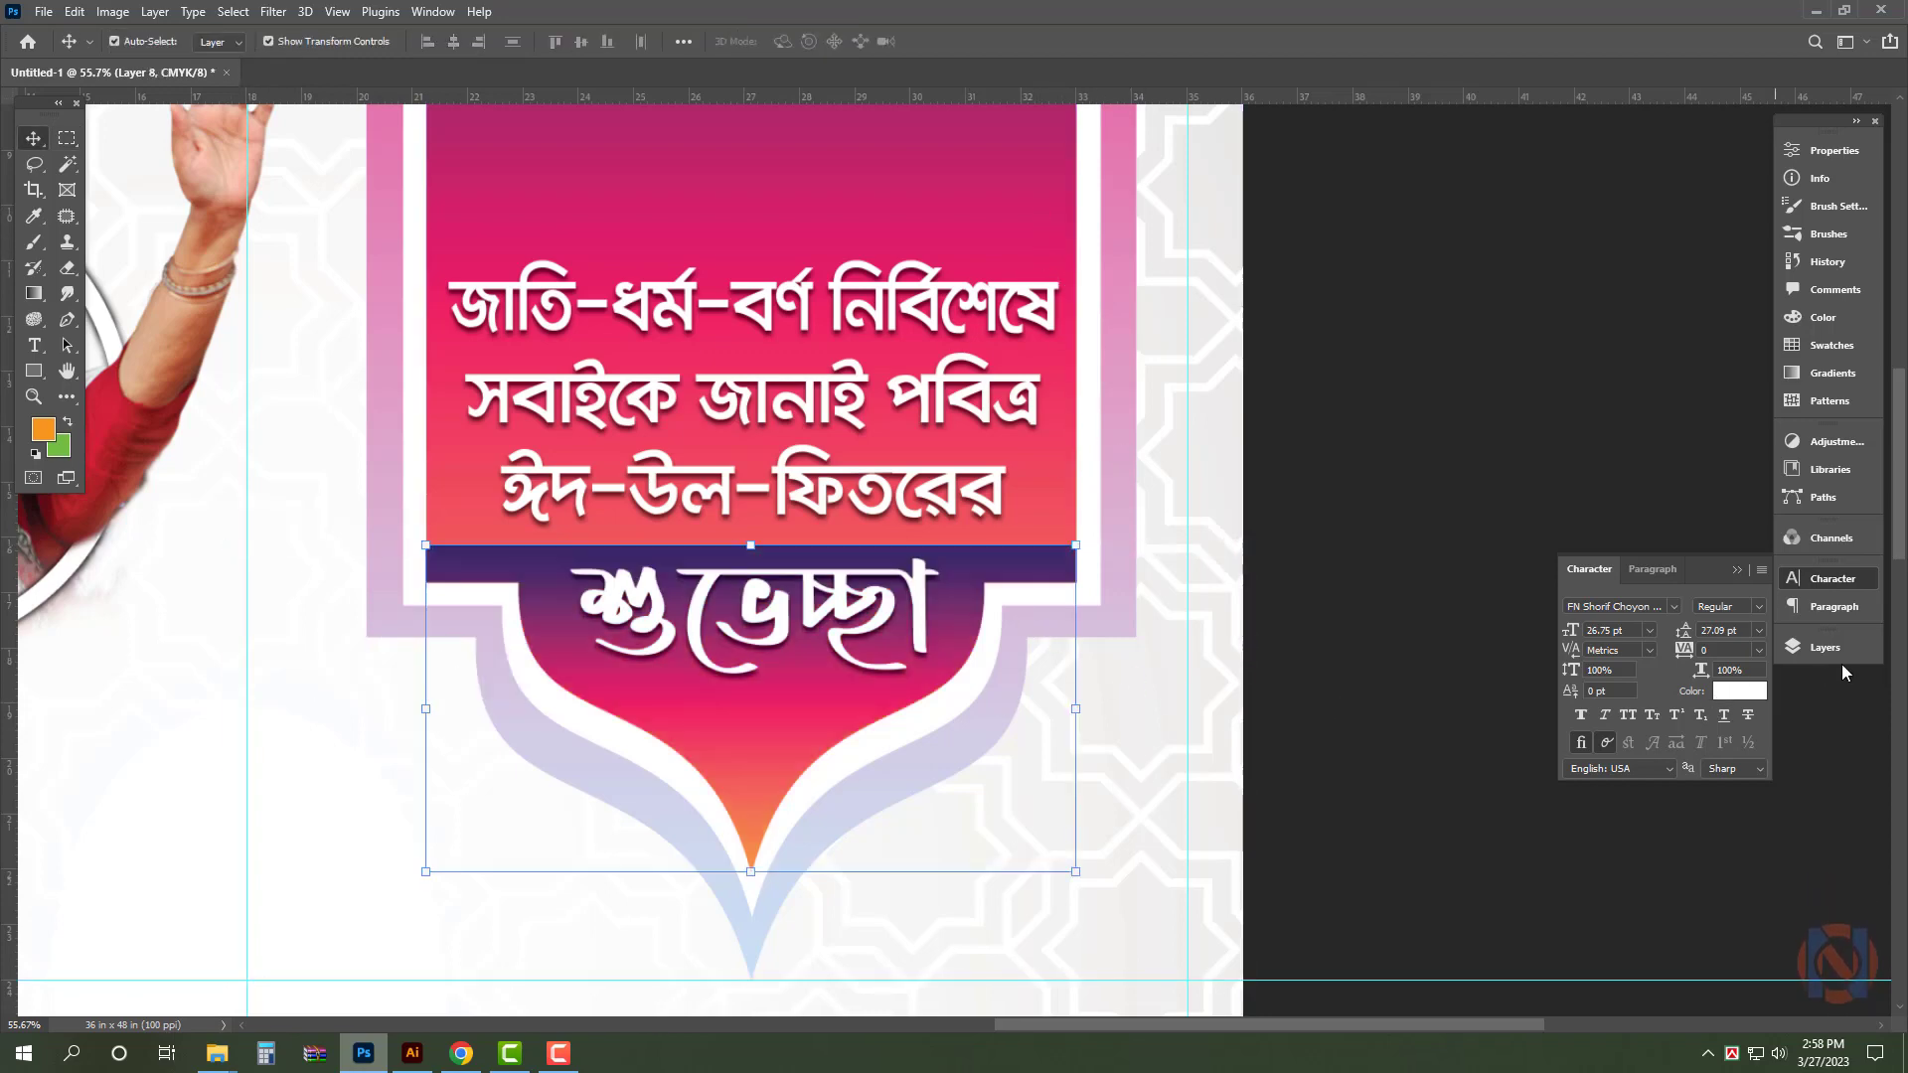
- Recolour the word শুভেচ্ছা in the banner's pointed part to yellow (C 0, M 0, Y 100, K 0)
{"action": "left_click", "coordinate": [1839, 652]}
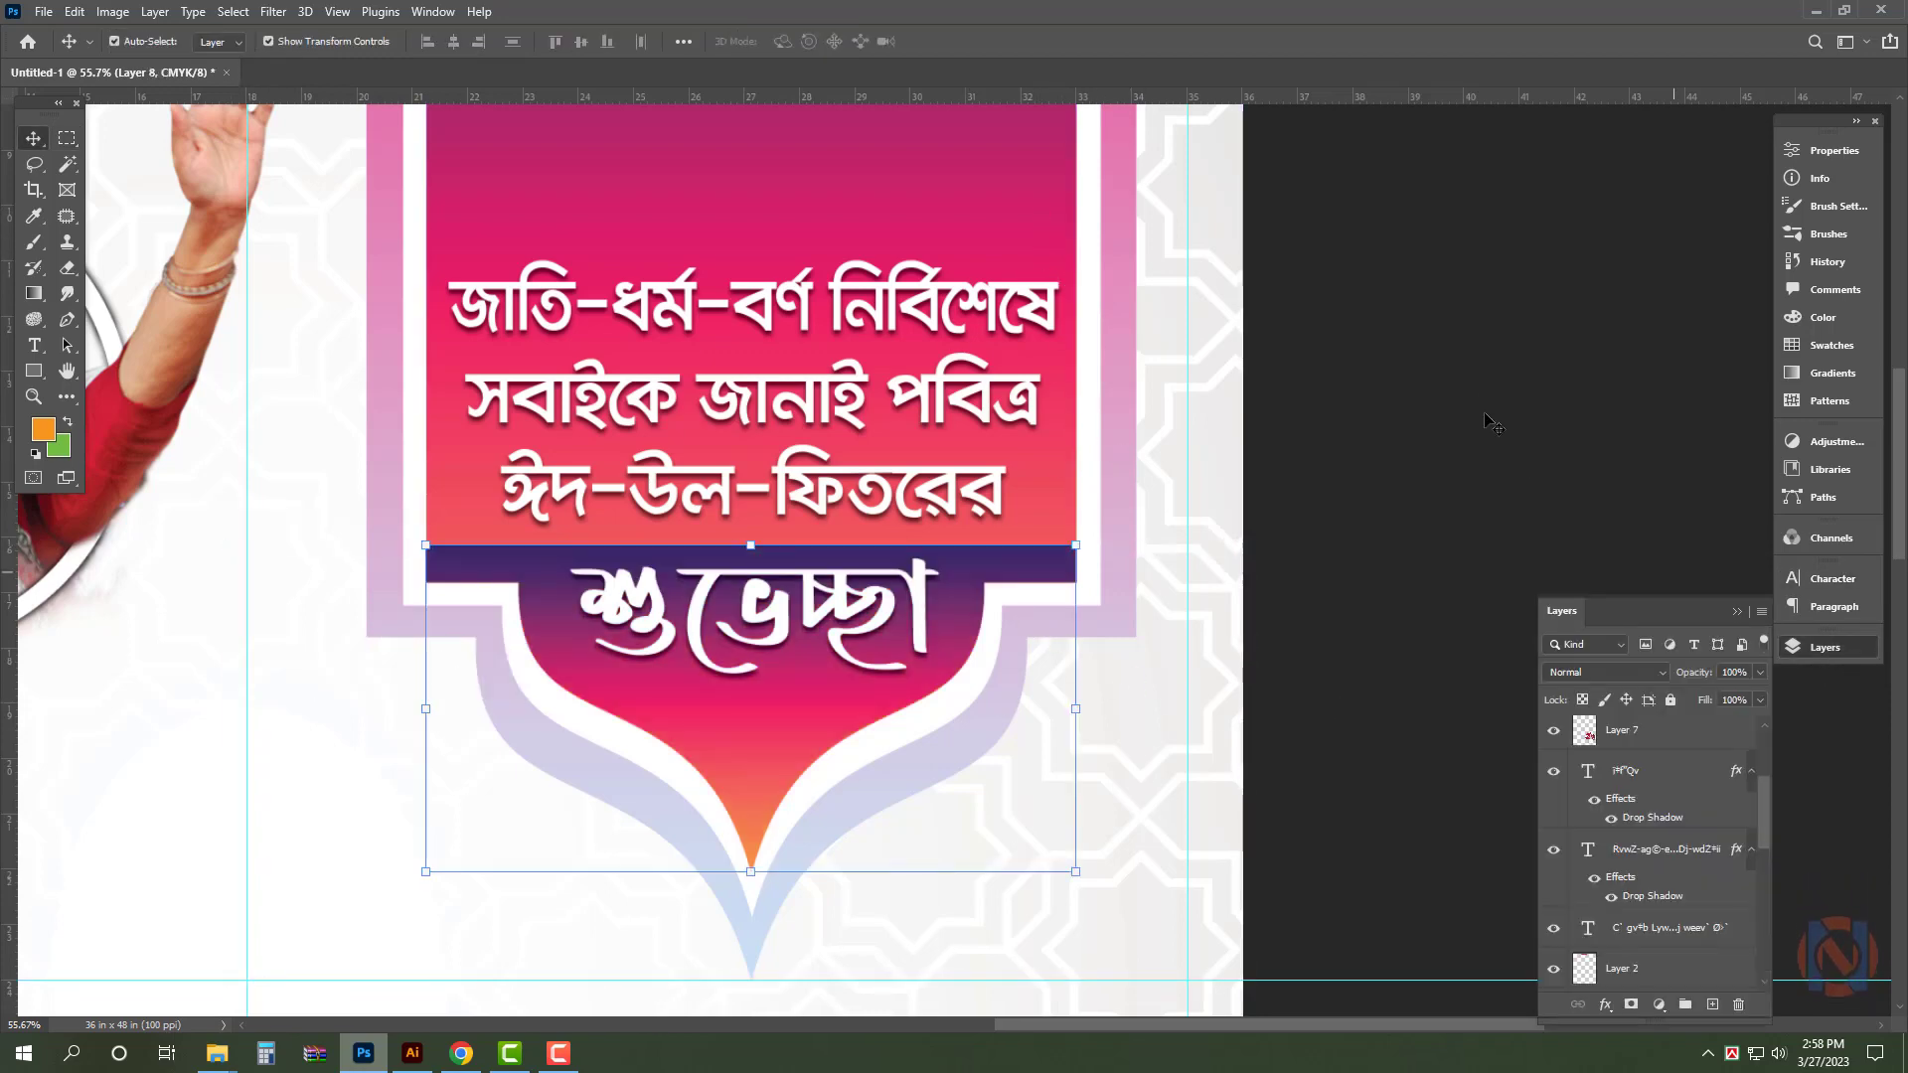
{"action": "left_click", "coordinate": [793, 631]}
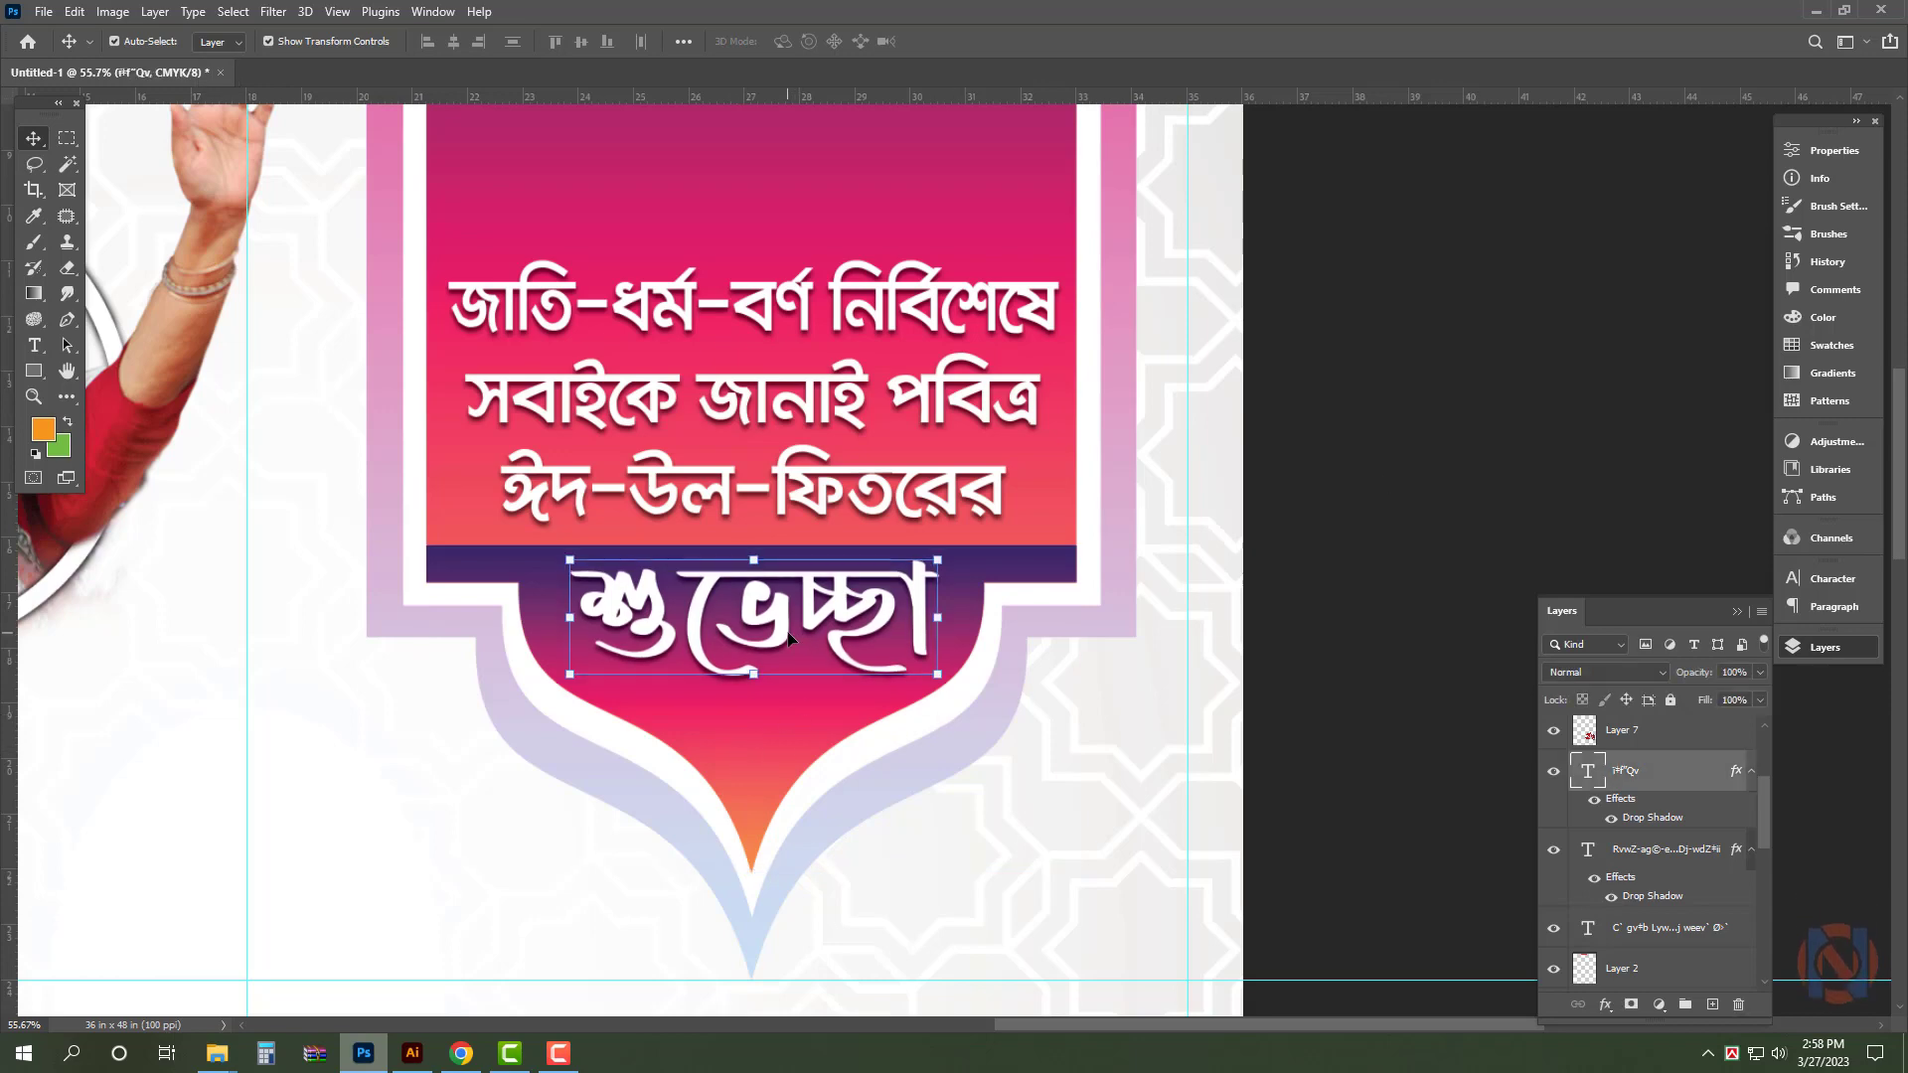
{"action": "left_click", "coordinate": [64, 454]}
{"action": "type", "text": "0"}
{"action": "key", "text": "Tab"}
{"action": "key", "text": "Return"}
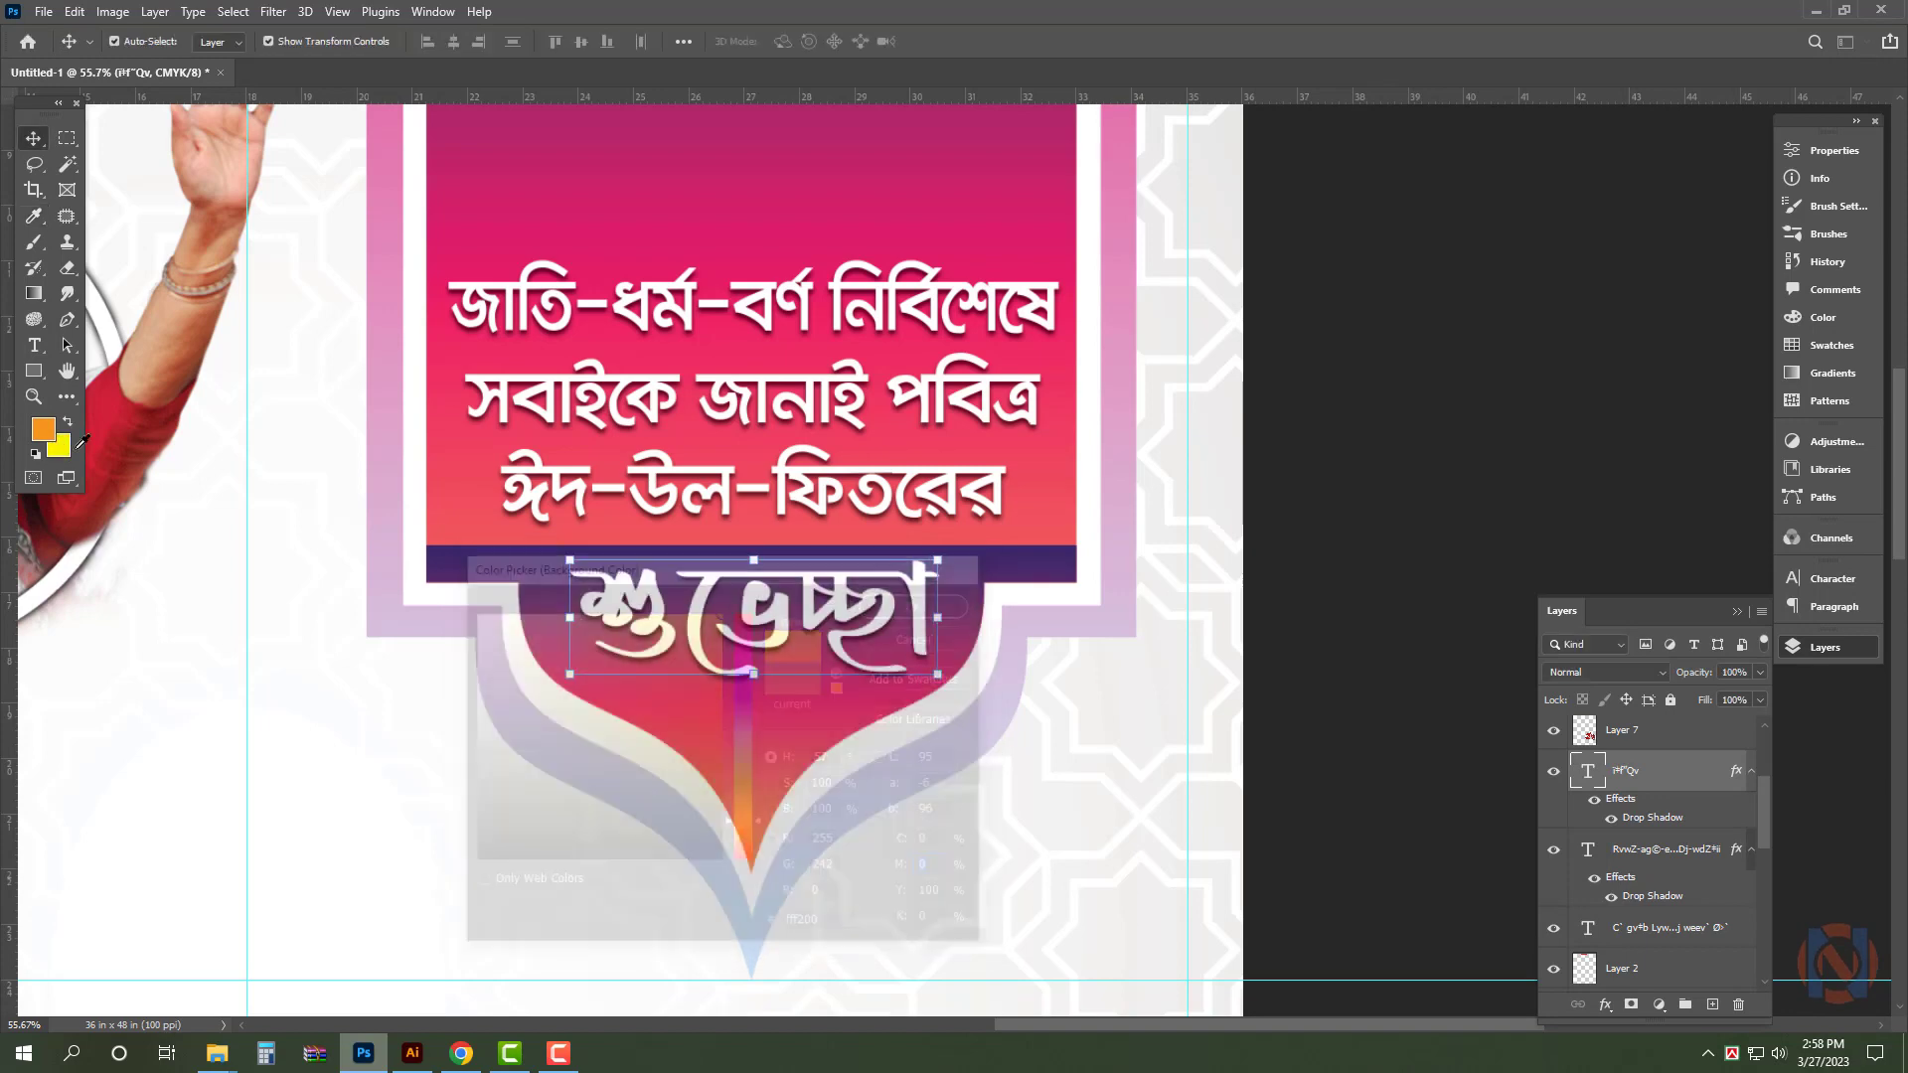
{"action": "key", "text": "ctrl+BackSpace"}
{"action": "left_click", "coordinate": [1524, 415]}
{"action": "key", "text": "ctrl+0"}
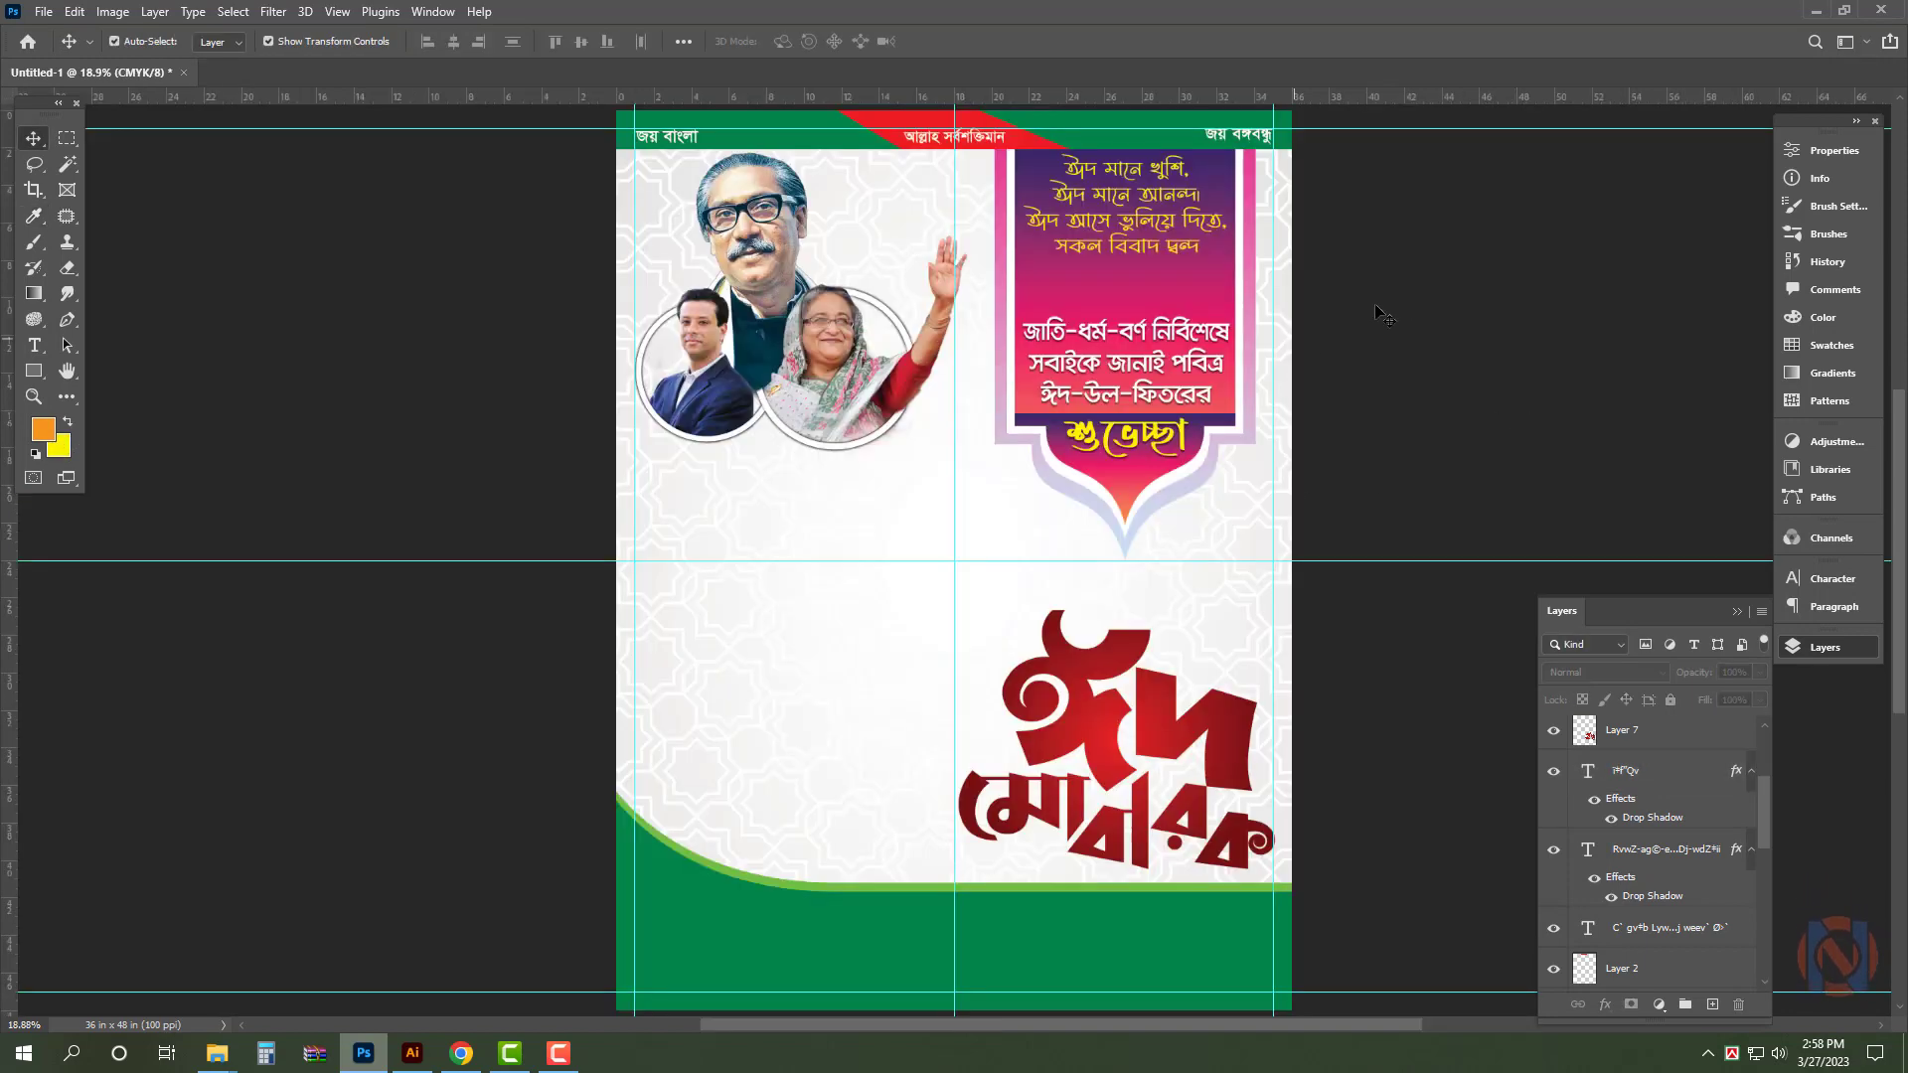
- Stretch the three-line white greeting text upward to about 108.5% of its height
{"action": "left_click_drag", "start_coordinate": [1253, 245], "coordinate": [1291, 273]}
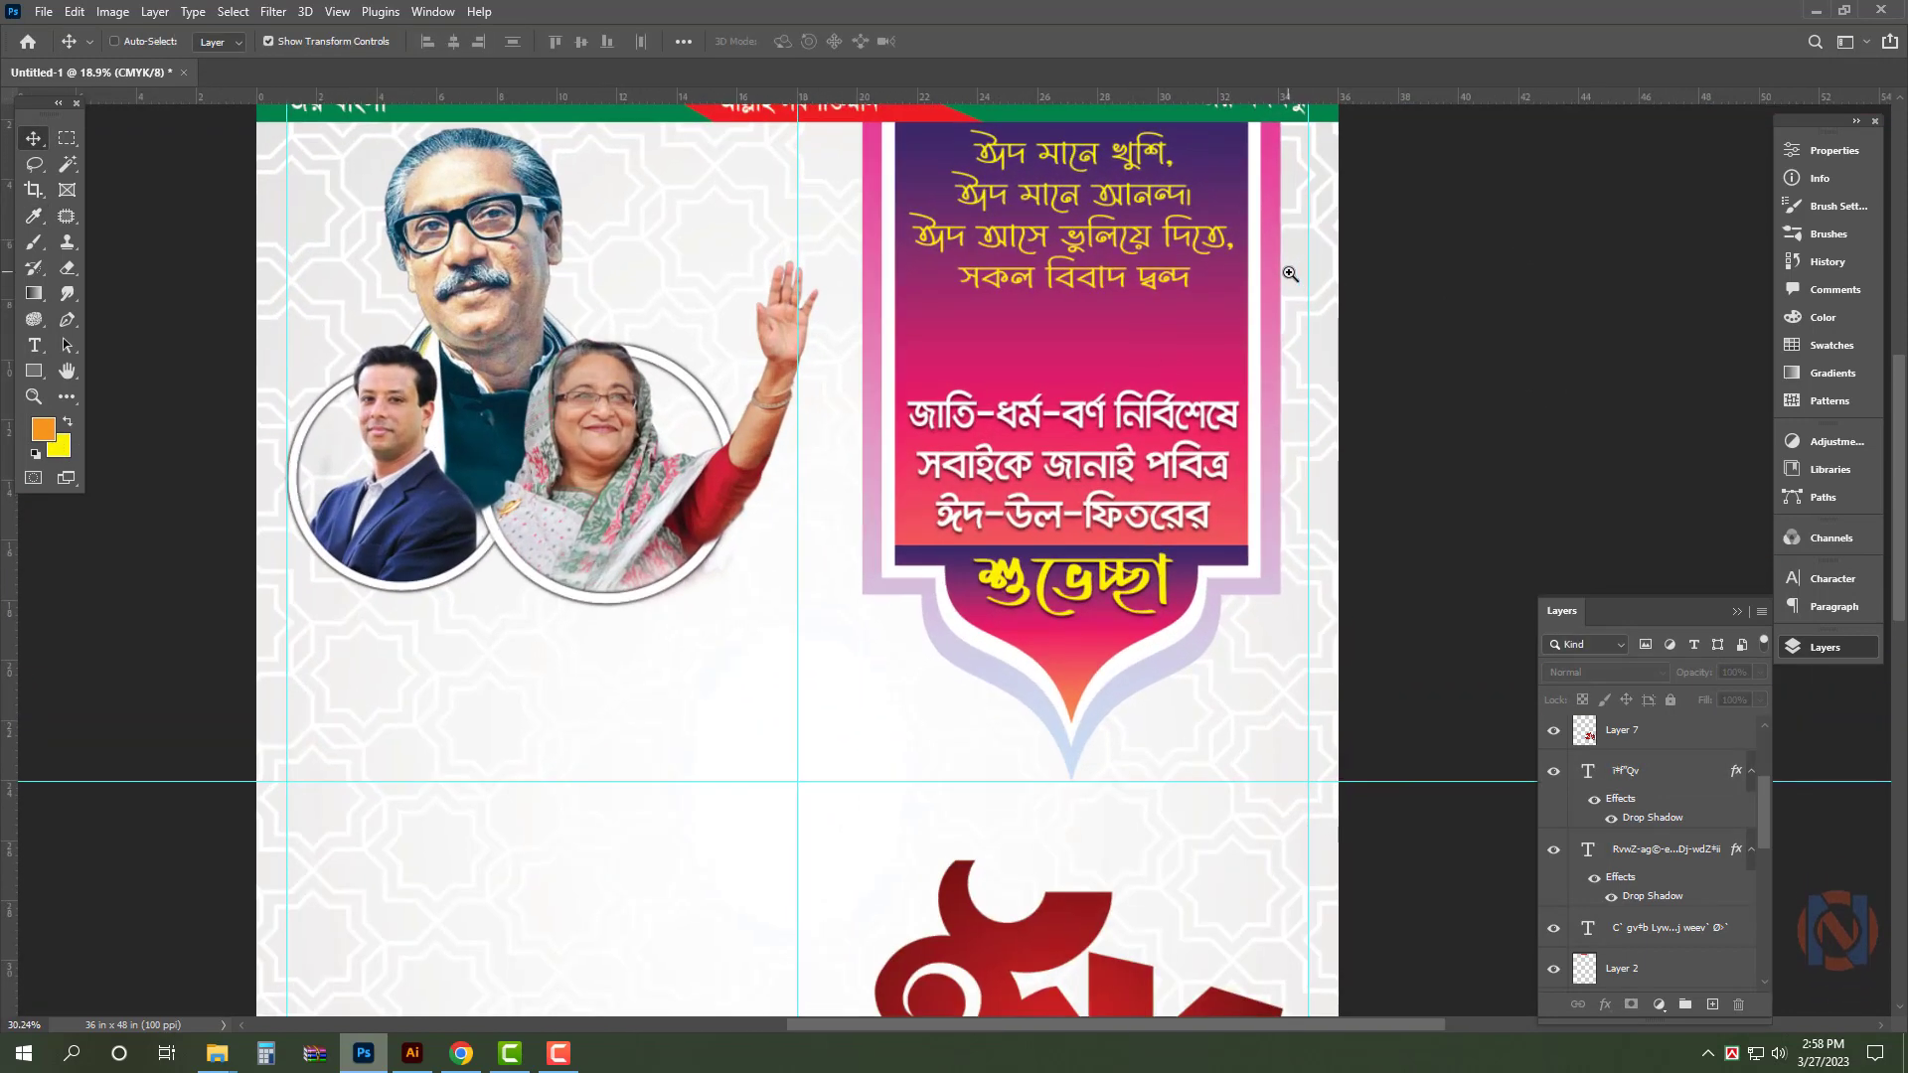
{"action": "left_click_drag", "start_coordinate": [1116, 503], "coordinate": [944, 579]}
{"action": "left_click", "coordinate": [915, 484]}
{"action": "key", "text": "ctrl+t"}
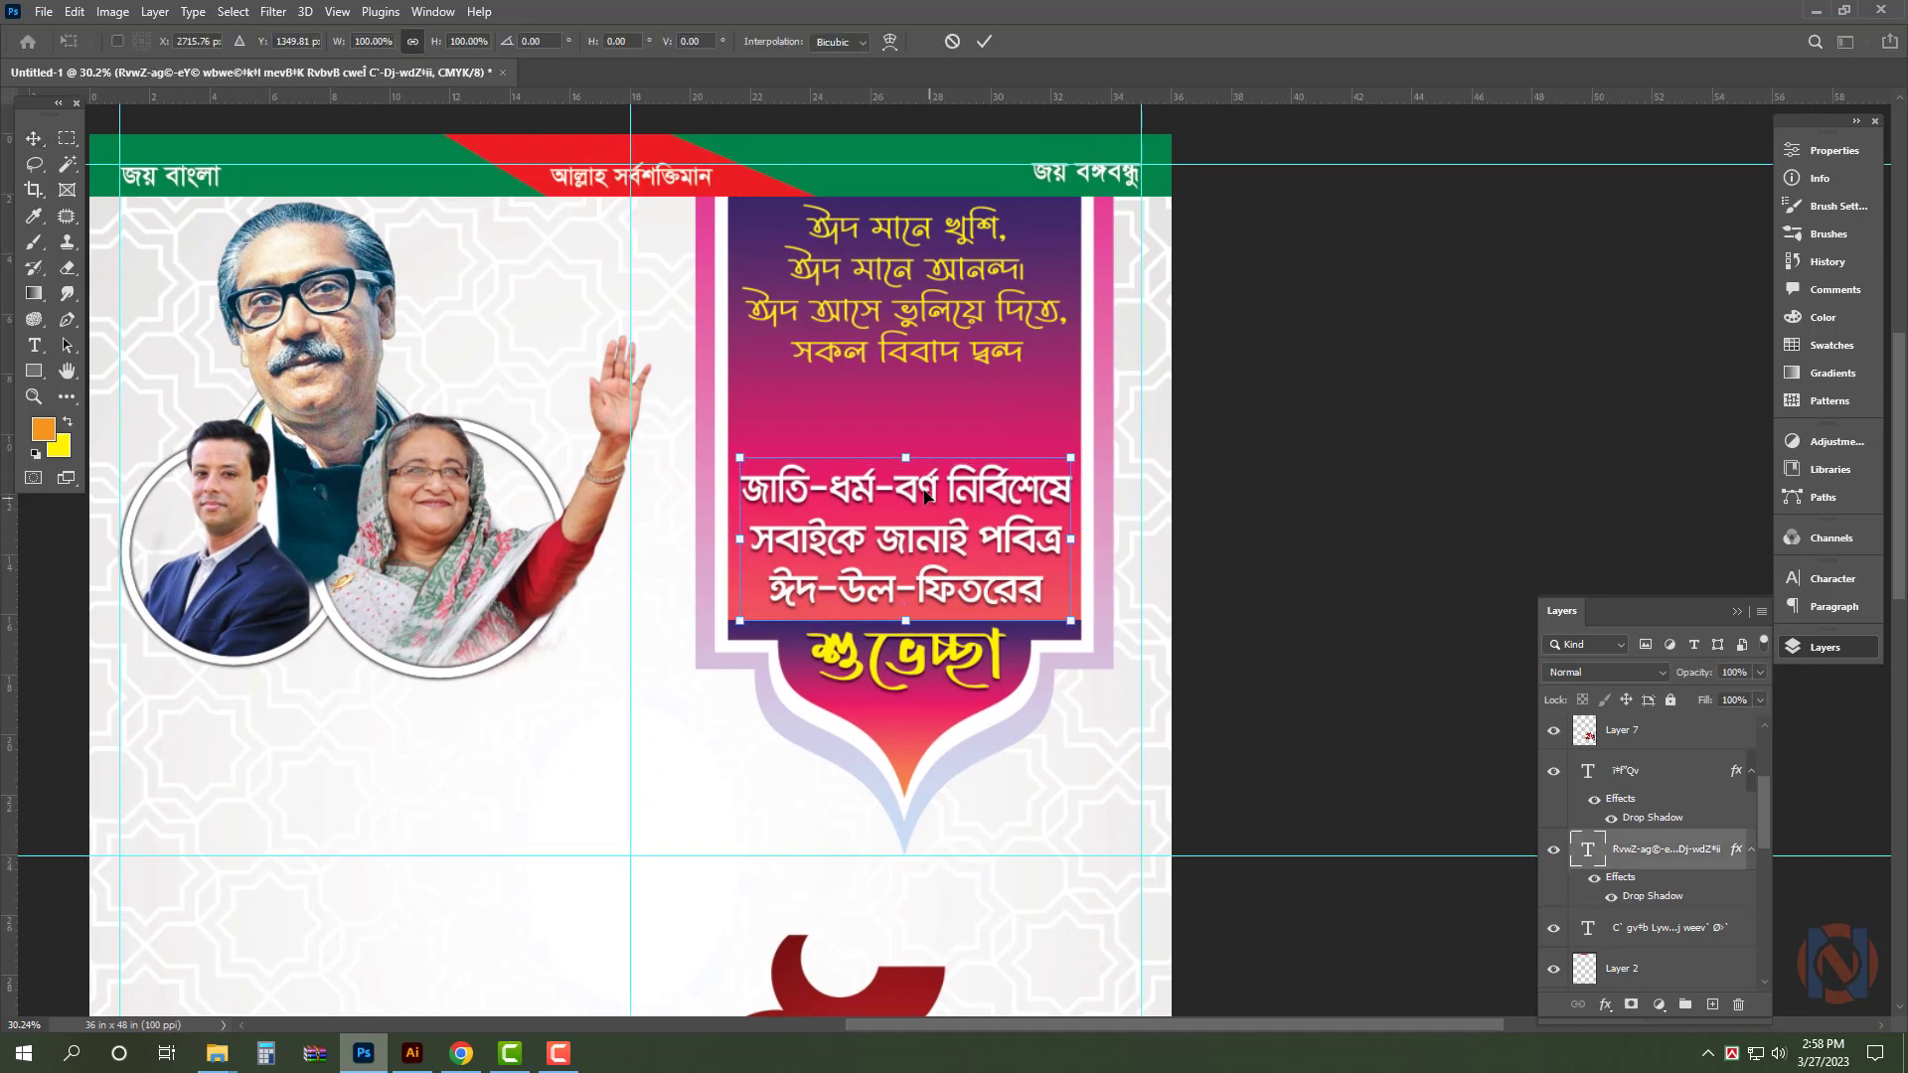
{"action": "left_click_drag", "start_coordinate": [912, 437], "coordinate": [911, 434]}
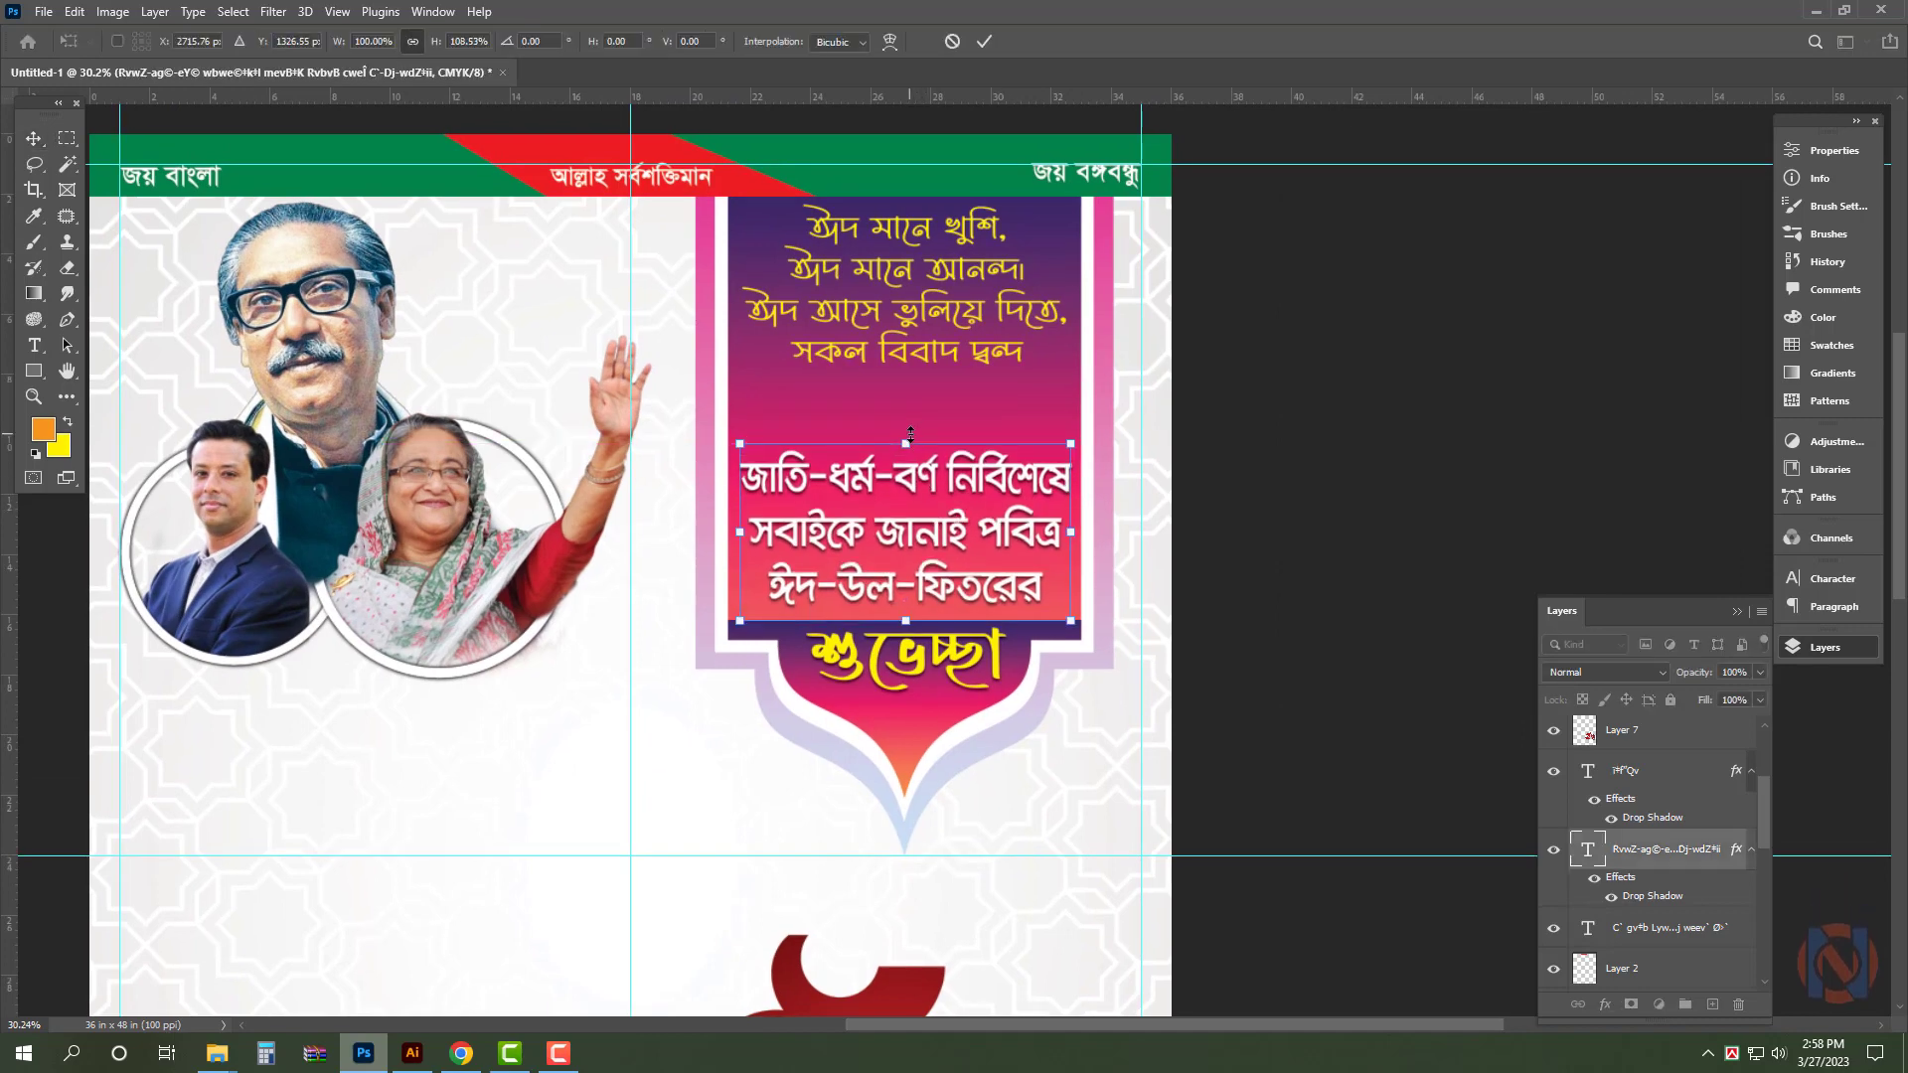
{"action": "key", "text": "Return"}
- Stretch the yellow four-line verse to about 7.3 inches tall, narrow it to 81.1% width inside the banner, and nudge it down
{"action": "left_click", "coordinate": [966, 301]}
{"action": "key", "text": "ctrl+t"}
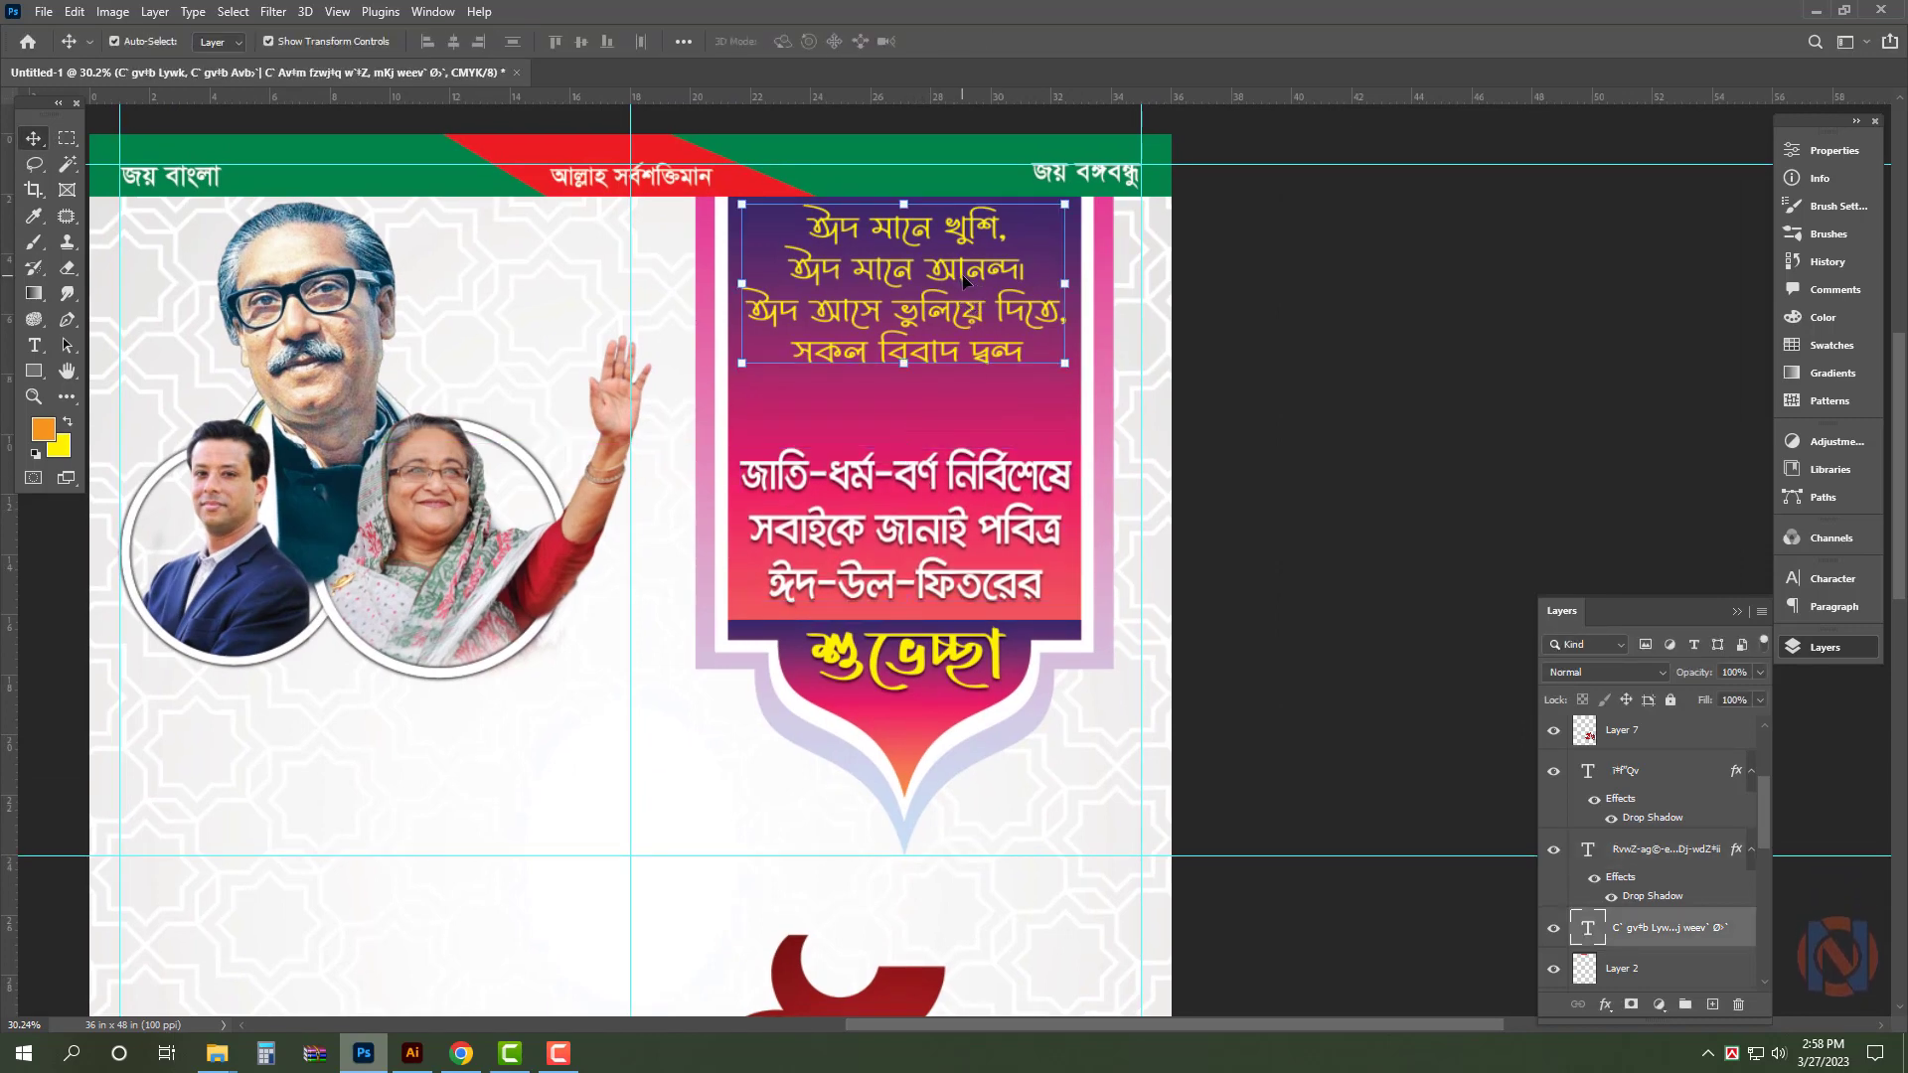
{"action": "left_click_drag", "start_coordinate": [905, 370], "coordinate": [906, 431]}
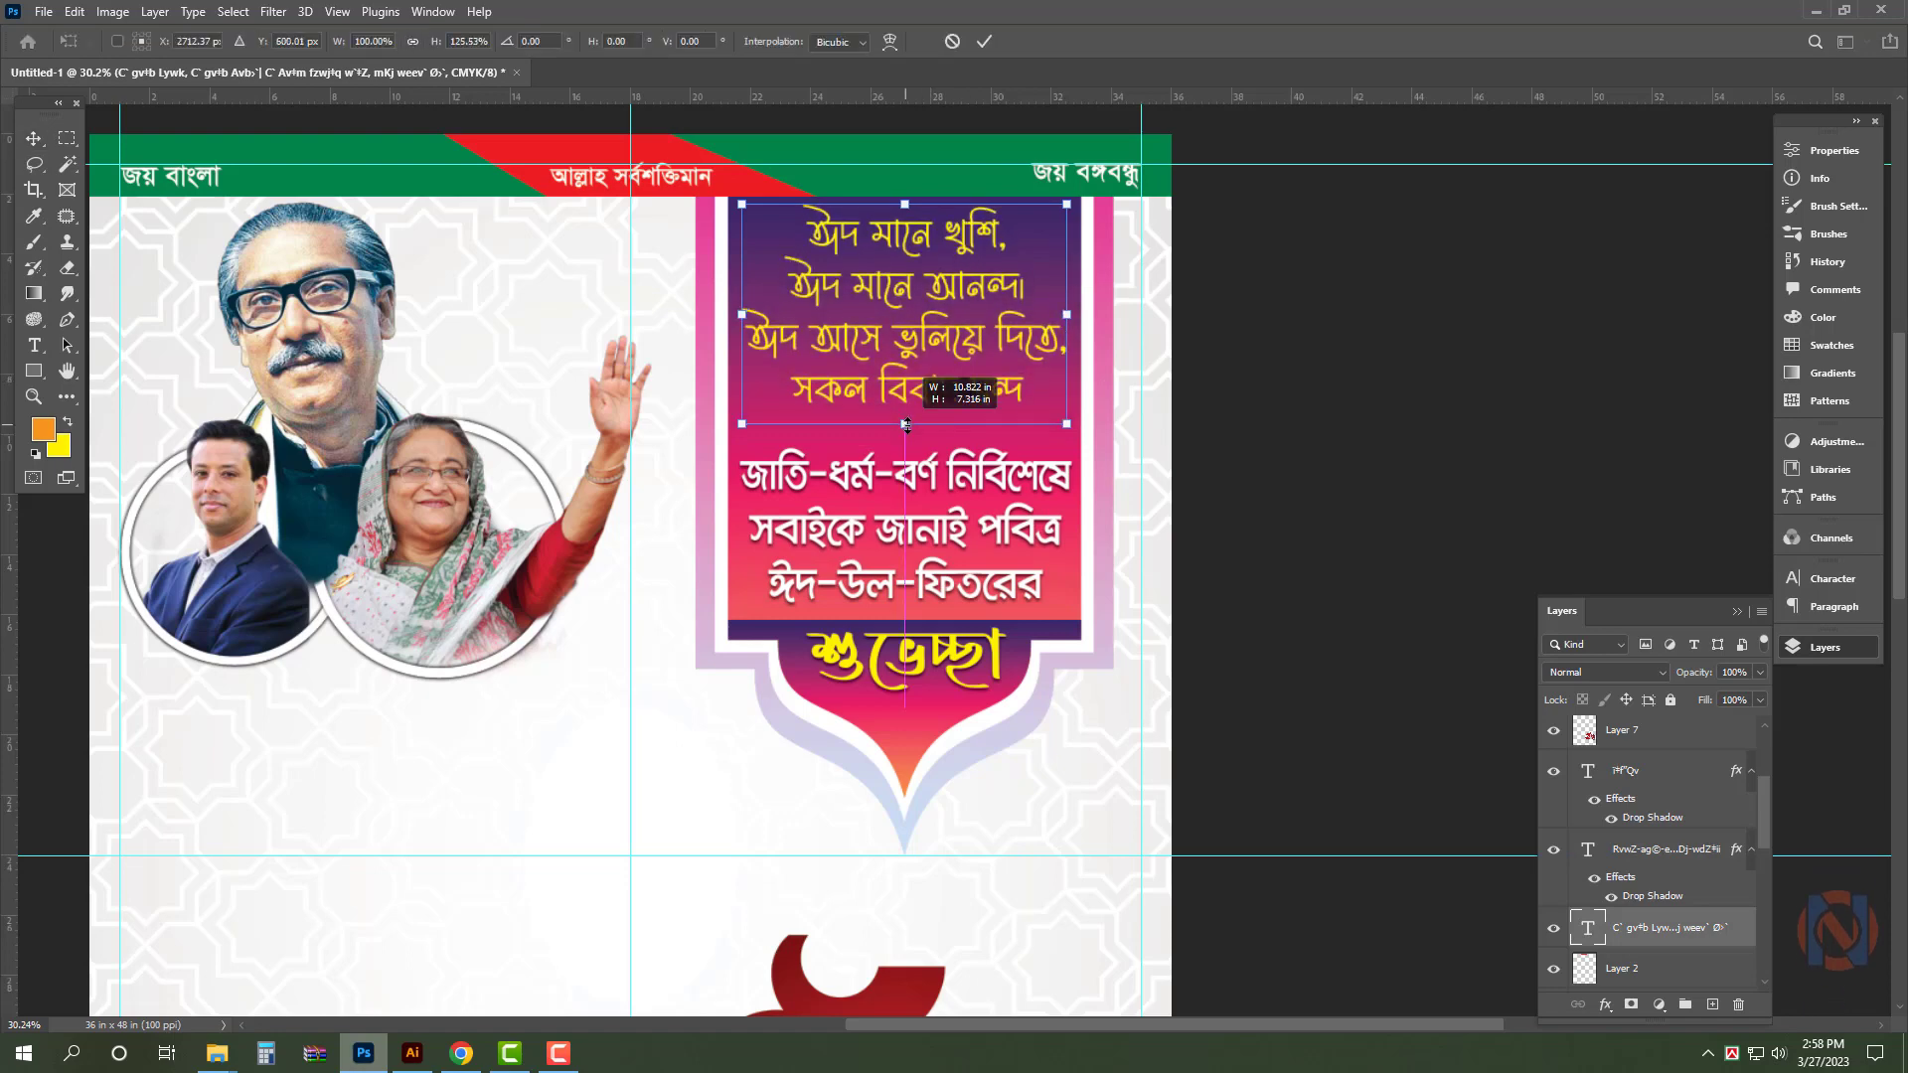
{"action": "key", "text": "Return"}
{"action": "key", "text": "ctrl+t"}
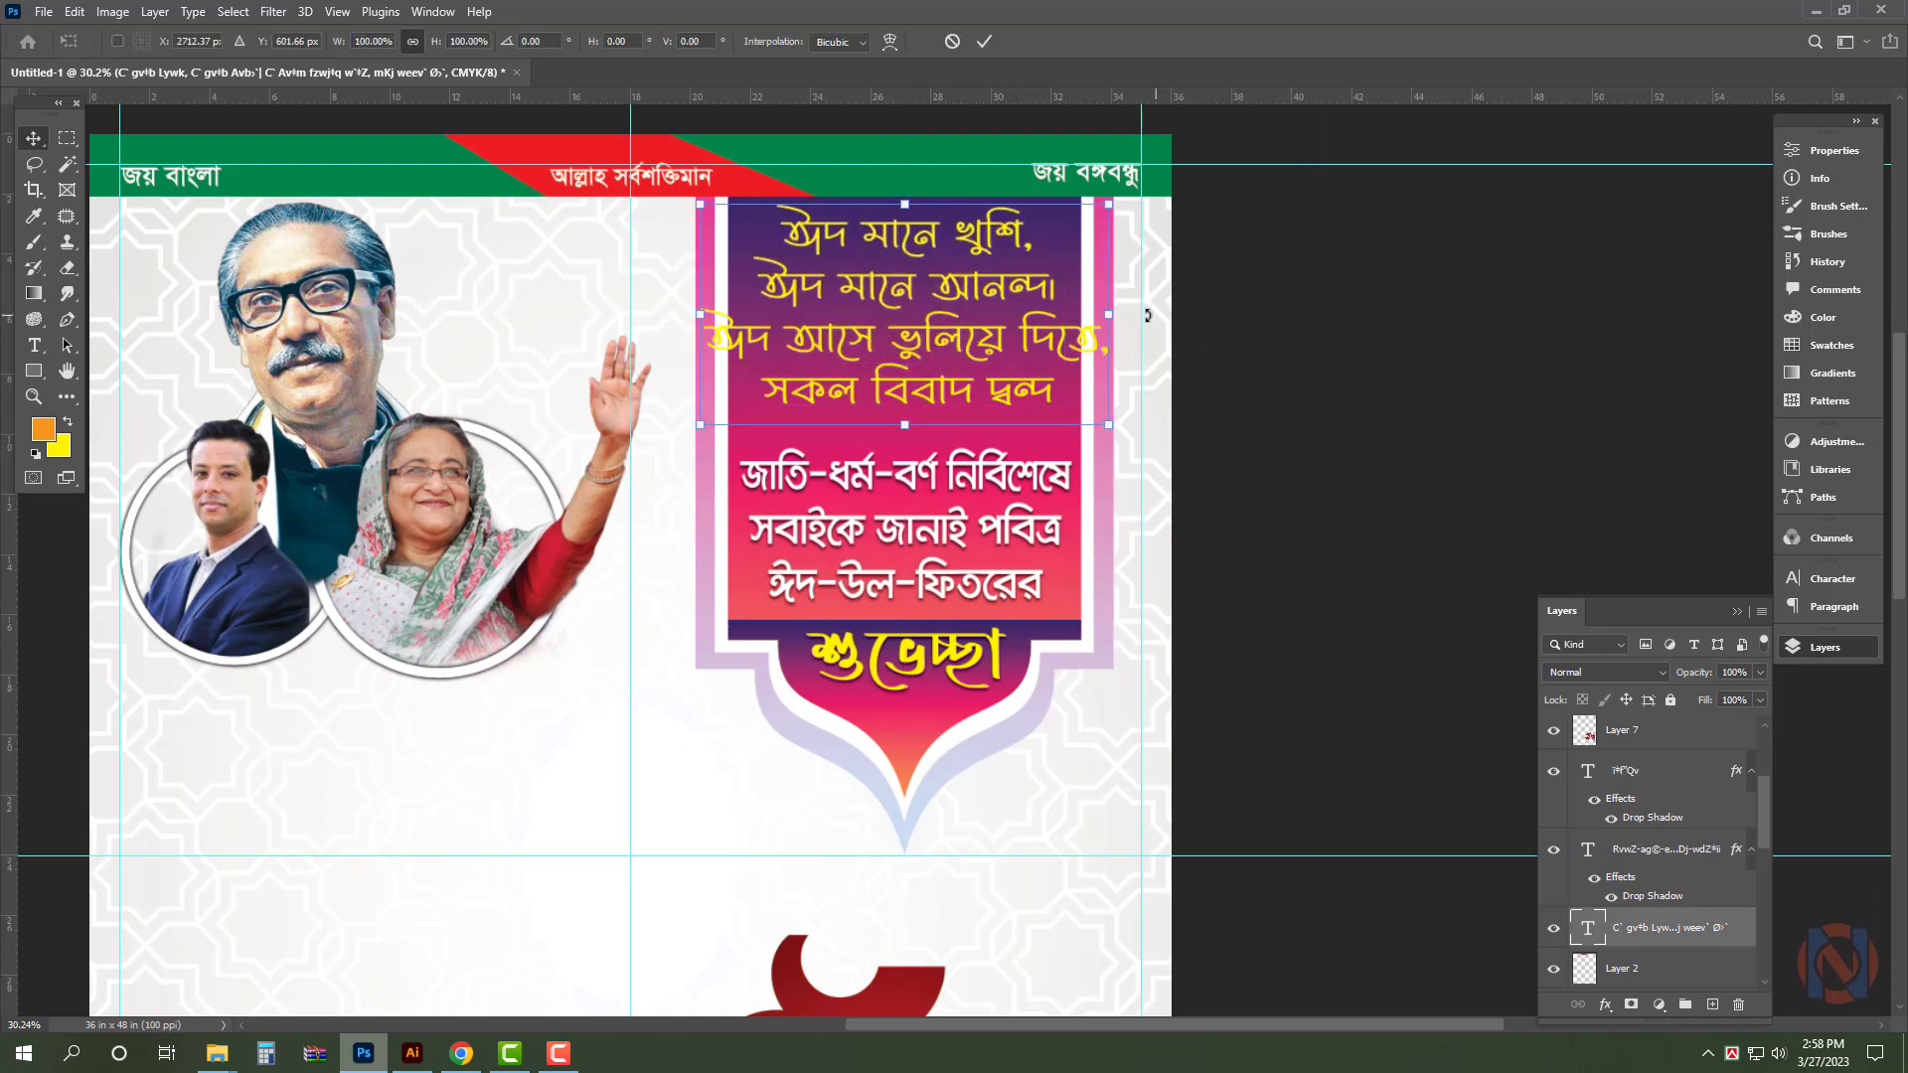
{"action": "left_click_drag", "start_coordinate": [1108, 319], "coordinate": [1074, 311]}
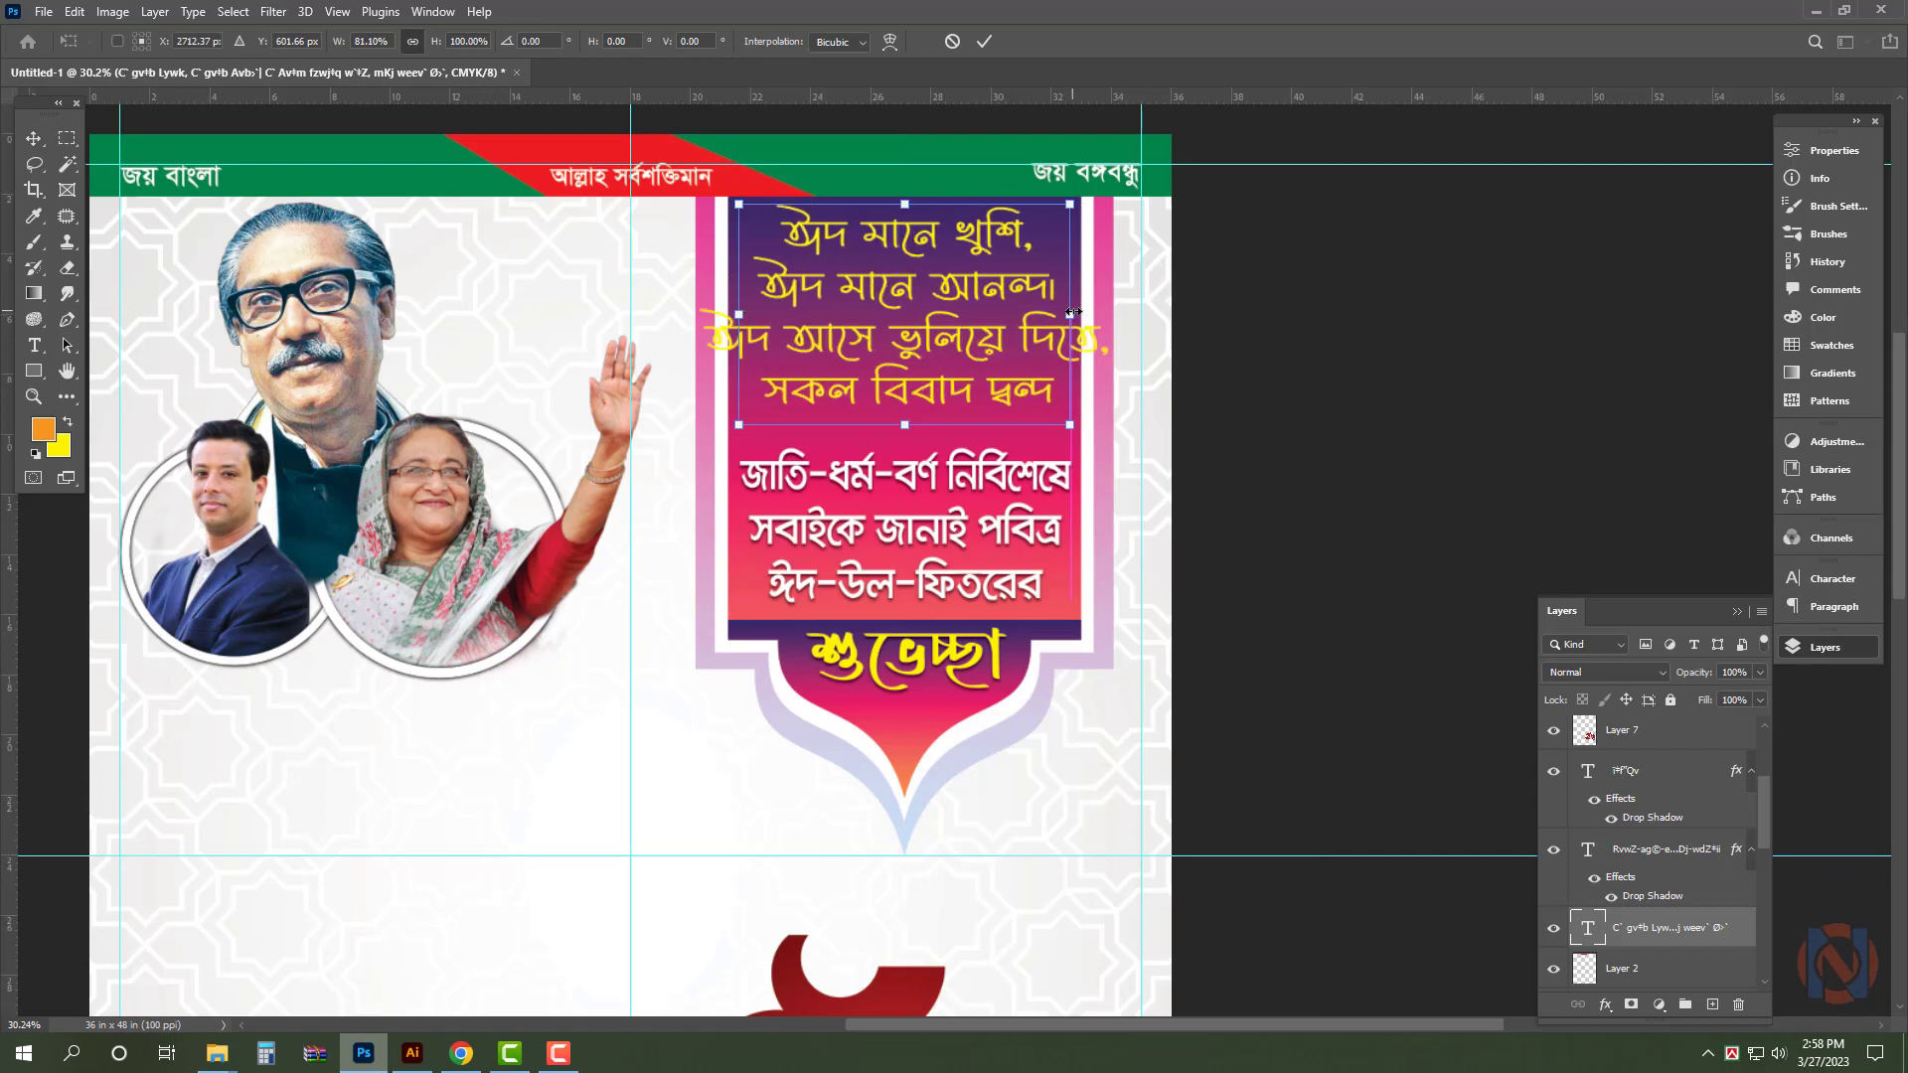
{"action": "key", "text": "Return"}
{"action": "key", "text": "shift+Down"}
{"action": "key", "text": "shift+Down"}
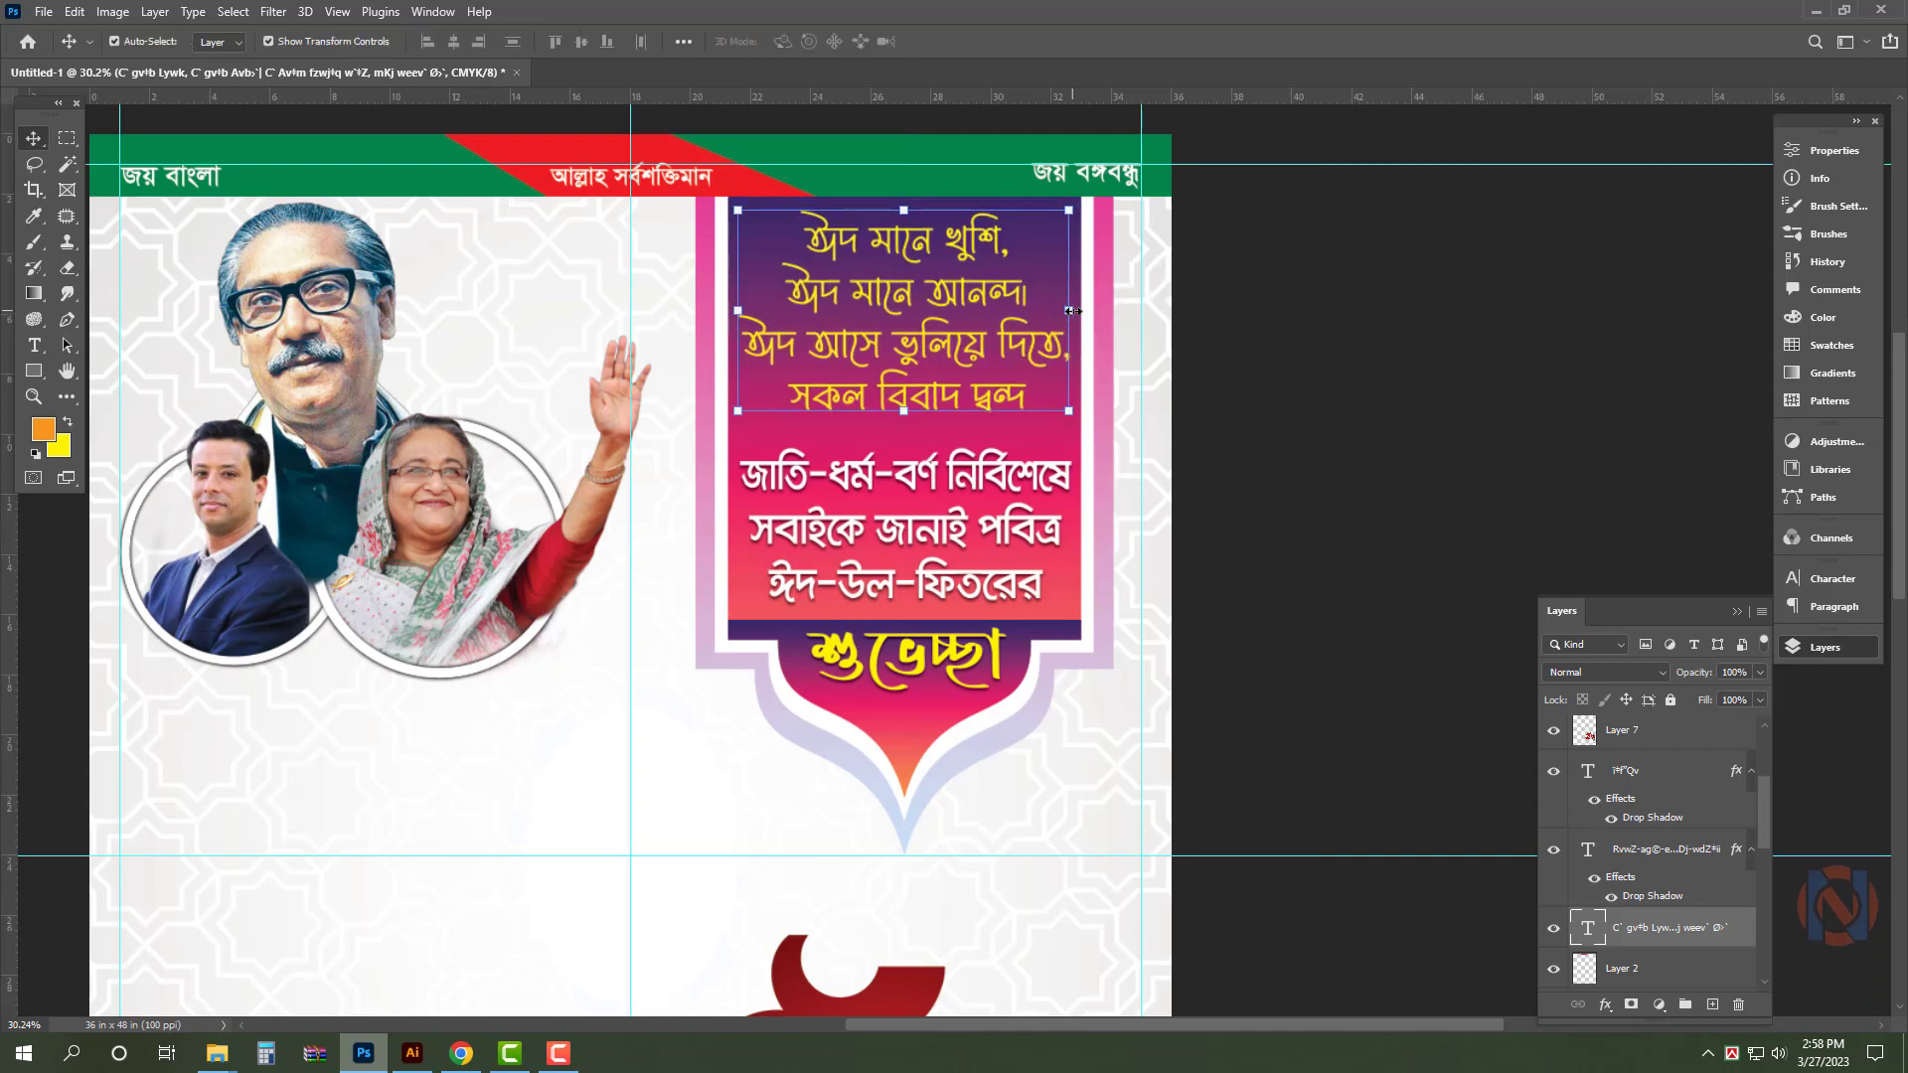
- Select a thin horizontal strip of the gradient banner between the yellow verse and the white text and copy it to a new layer
{"action": "left_click", "coordinate": [1560, 375]}
{"action": "mouse_move", "coordinate": [1128, 434]}
{"action": "left_mouse_down"}
{"action": "mouse_move", "coordinate": [1159, 447]}
{"action": "mouse_move", "coordinate": [1121, 440]}
{"action": "left_mouse_up"}
{"action": "left_click", "coordinate": [1050, 471], "text": "ctrl"}
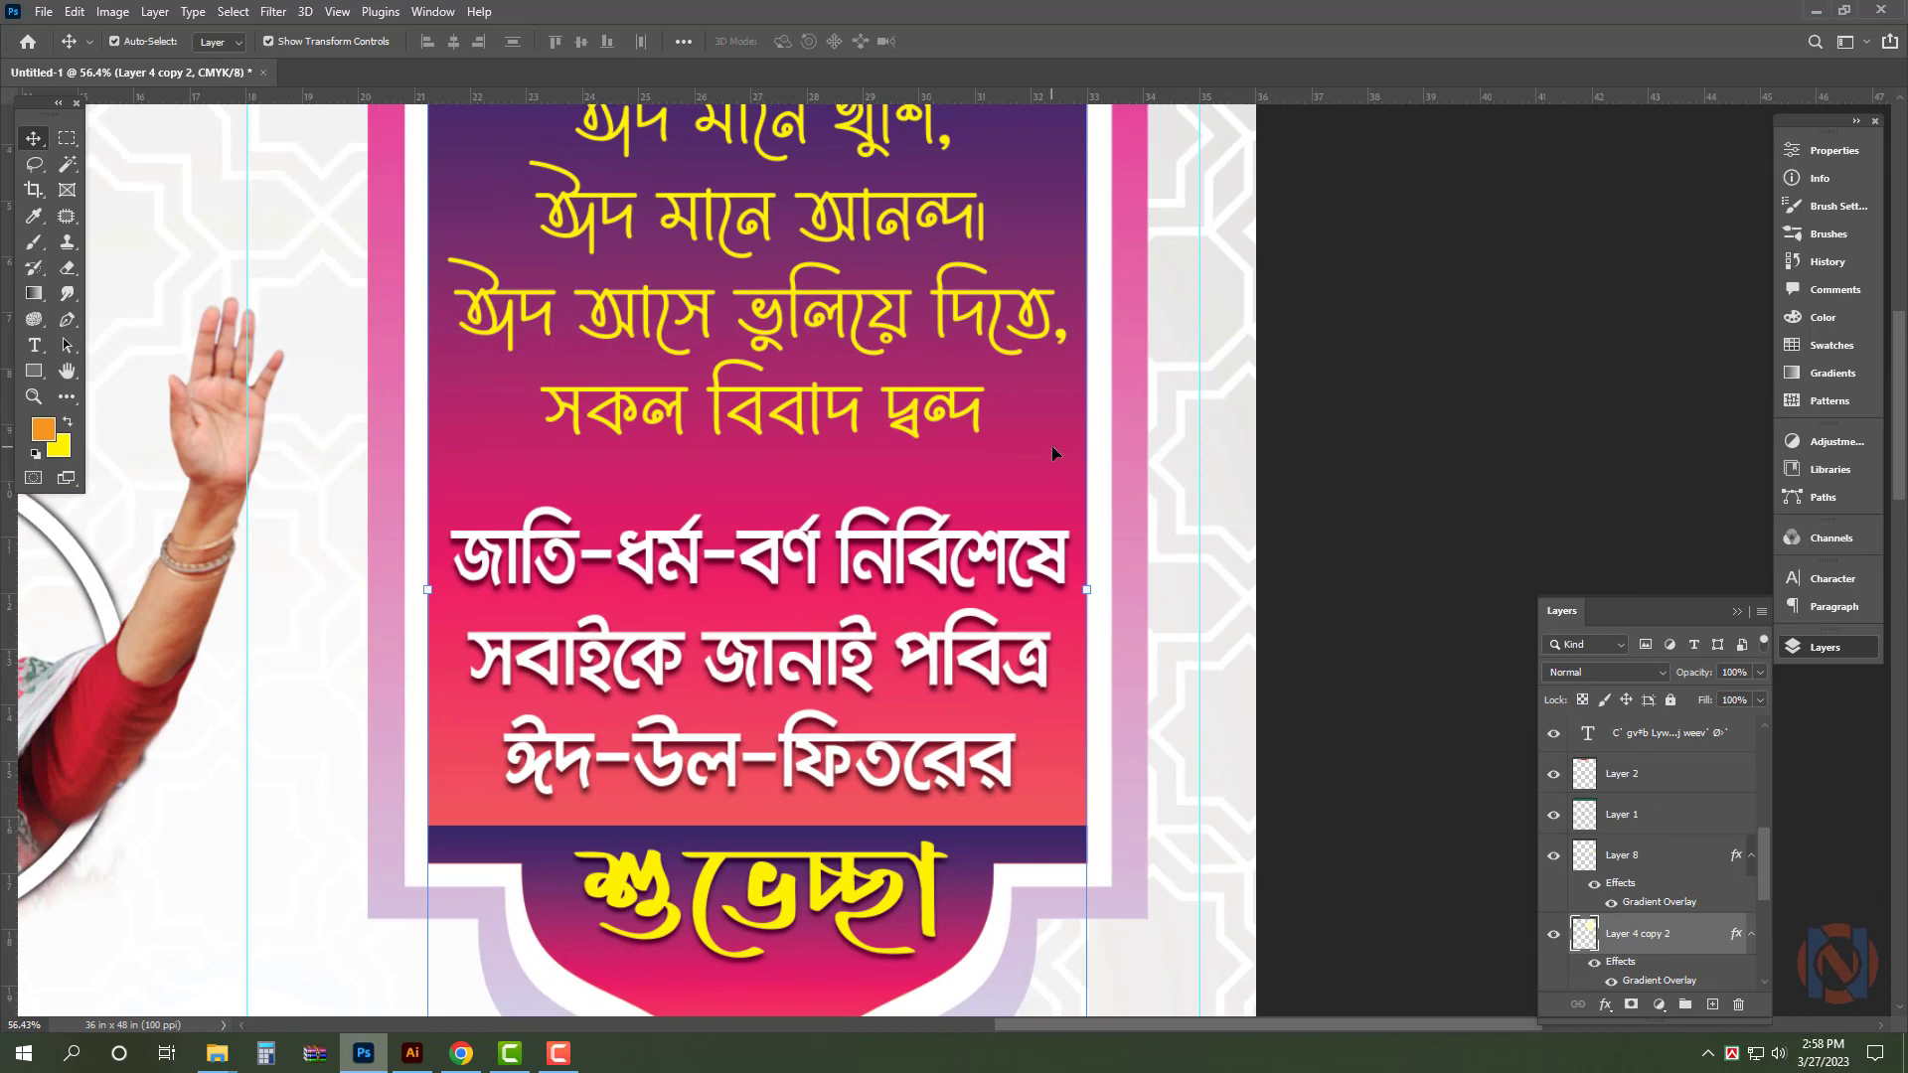
{"action": "key", "text": "m"}
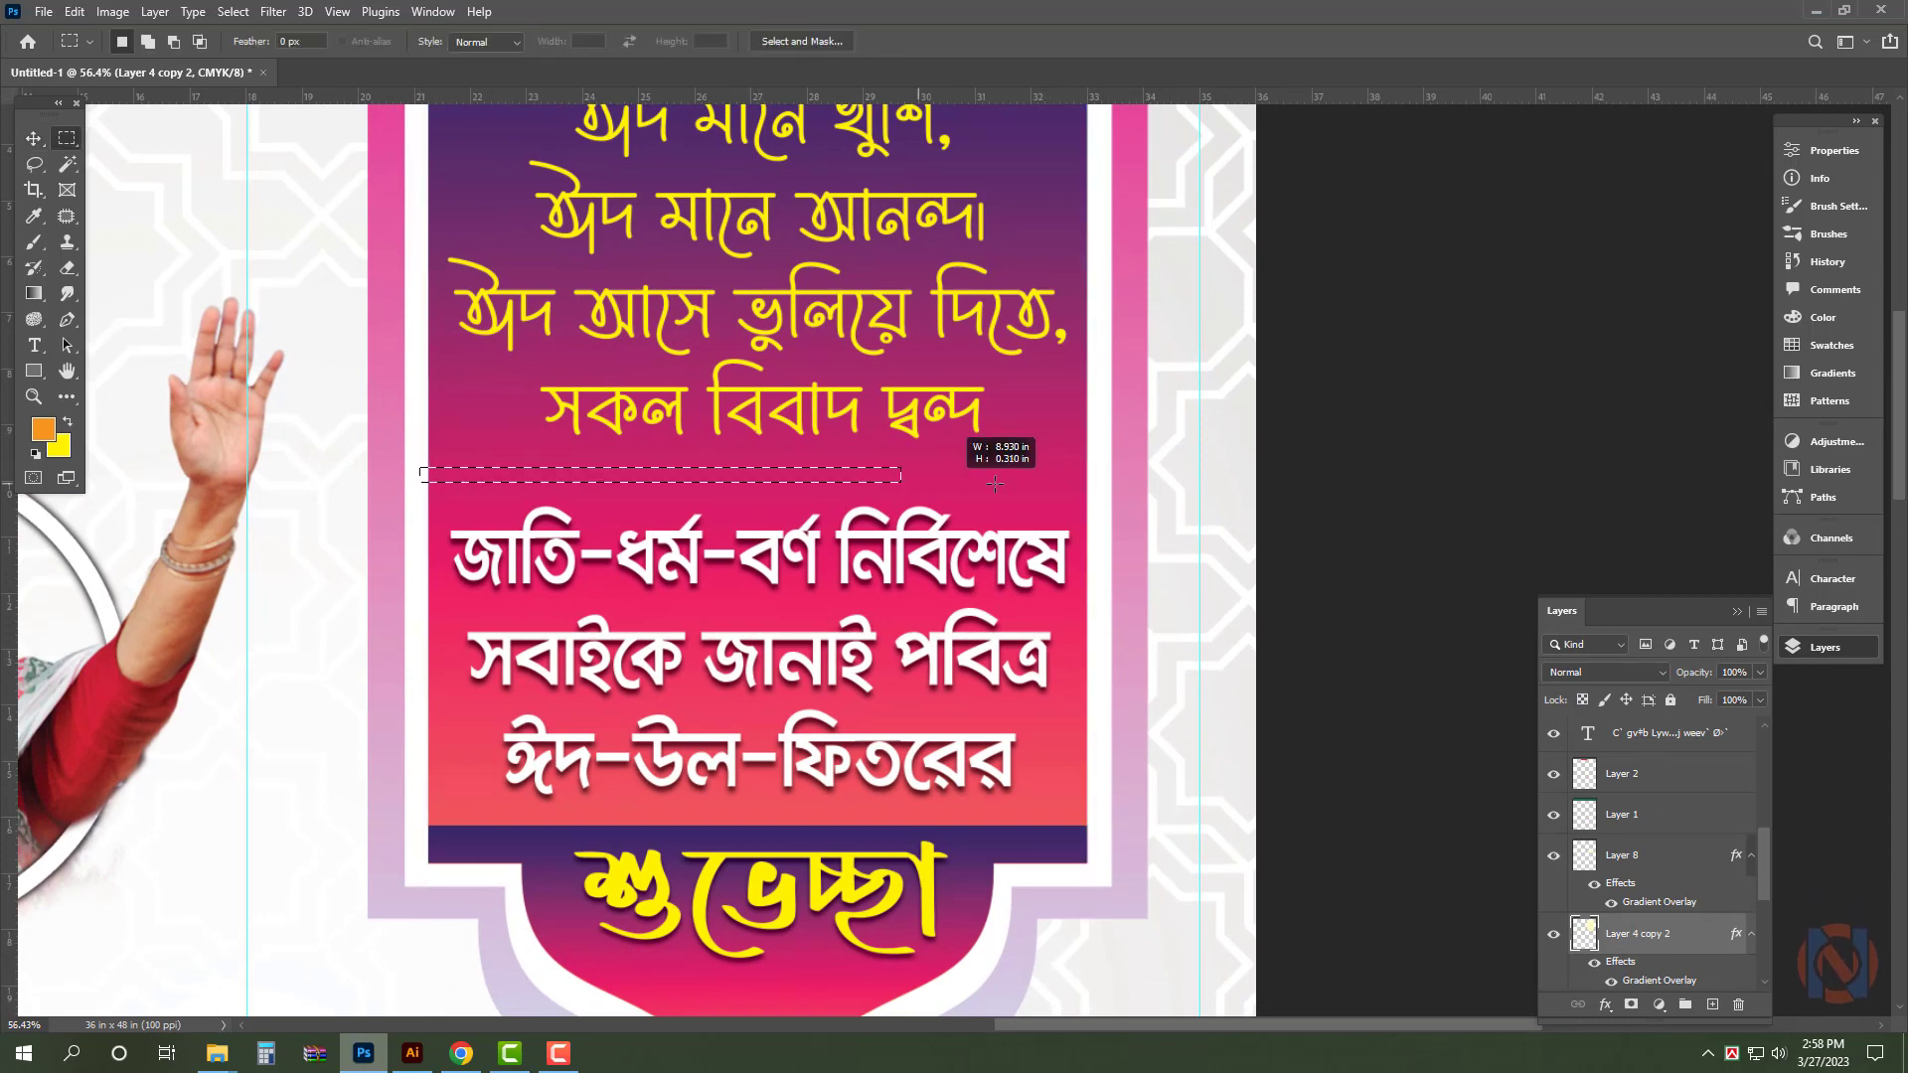
{"action": "left_click_drag", "start_coordinate": [995, 484], "coordinate": [1095, 475]}
{"action": "key", "text": "v"}
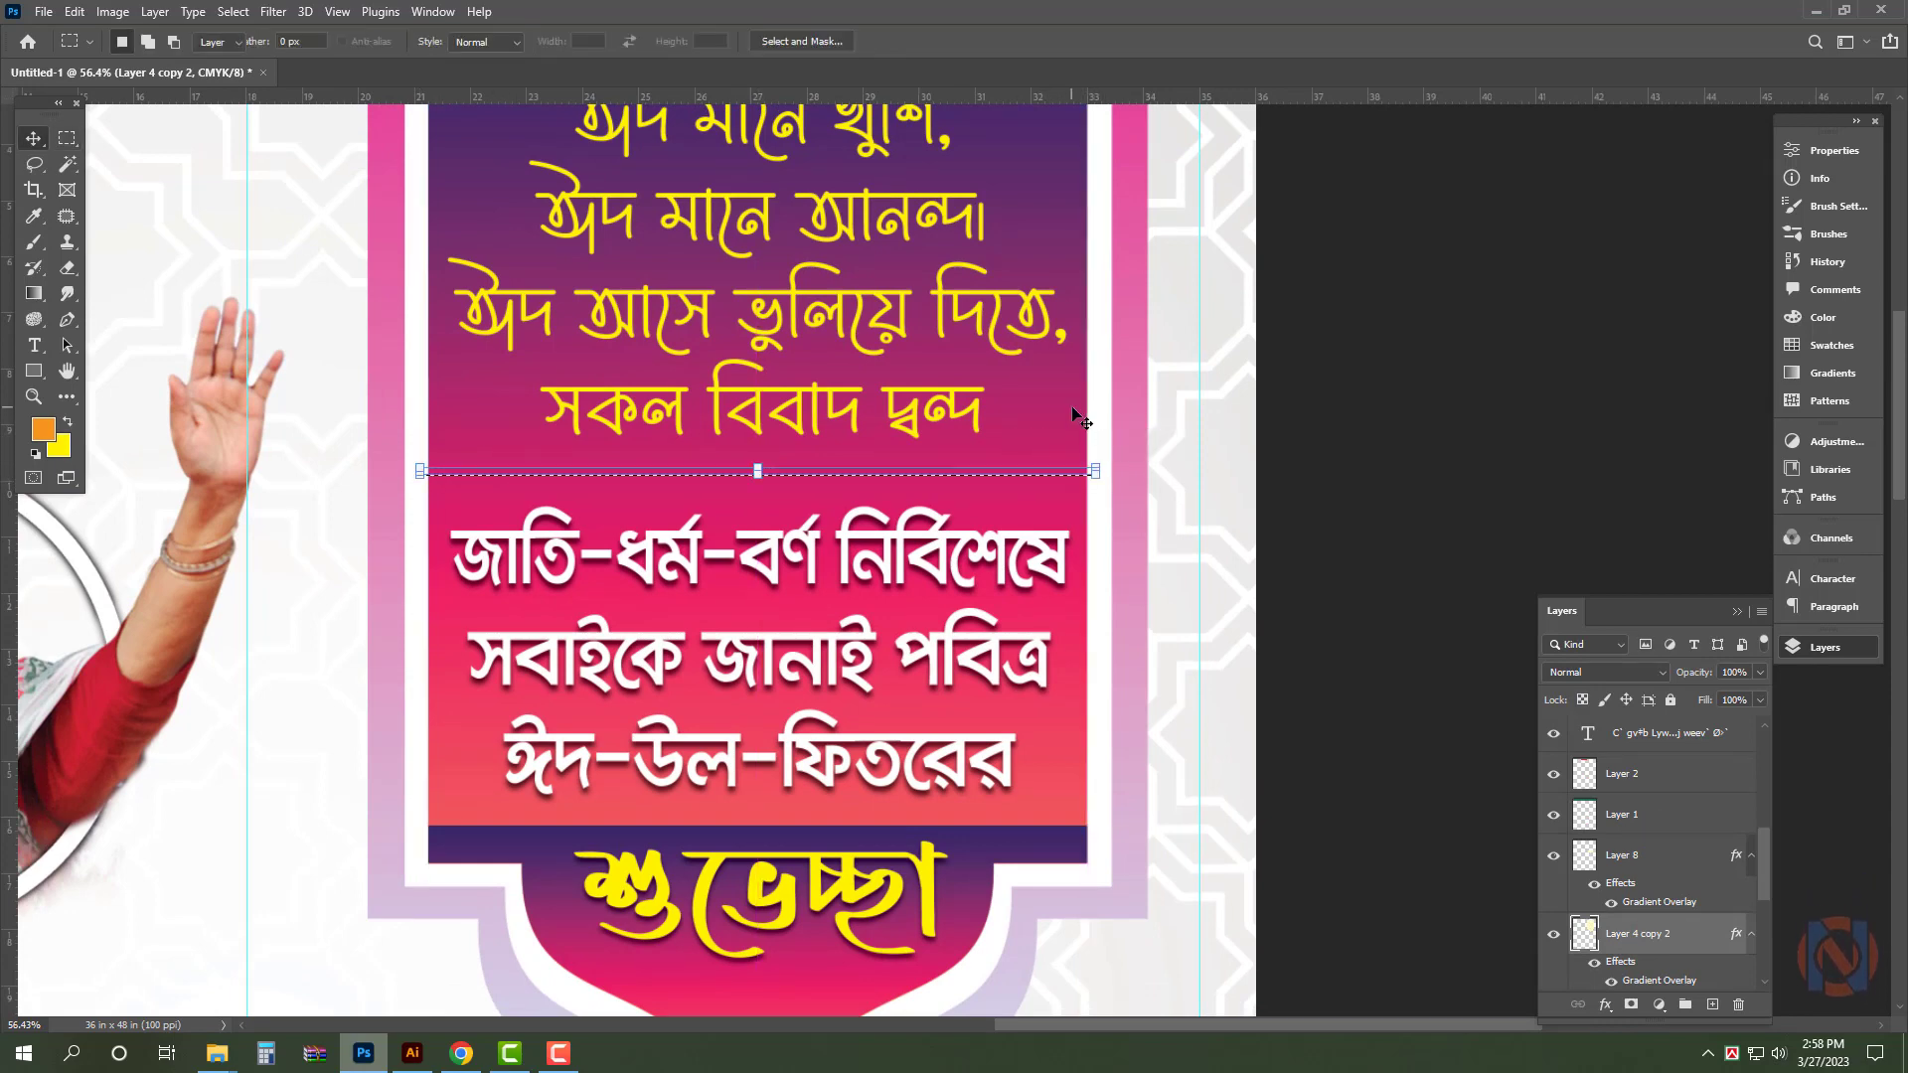
{"action": "key", "text": "ctrl+j"}
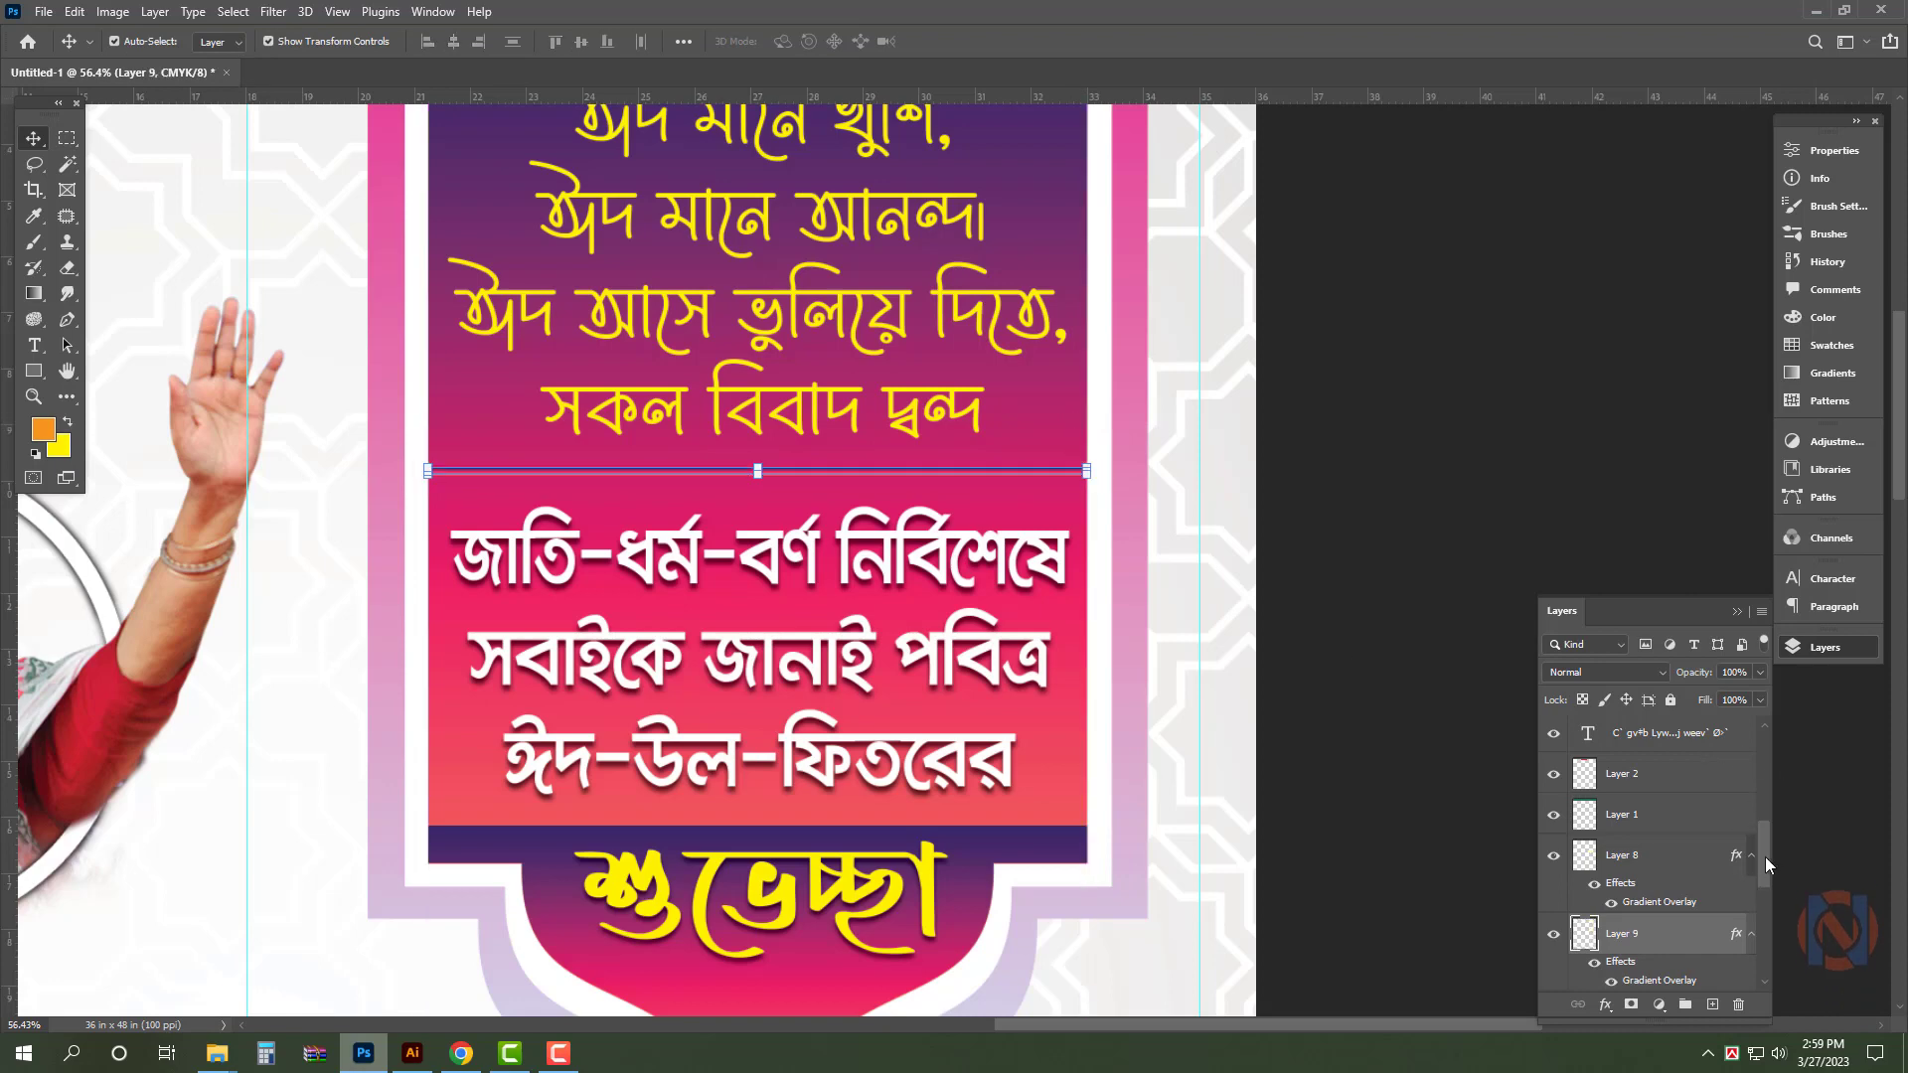
- Clear the copied strip's layer style and fill the strip with white as a divider line
{"action": "right_click", "coordinate": [1700, 940]}
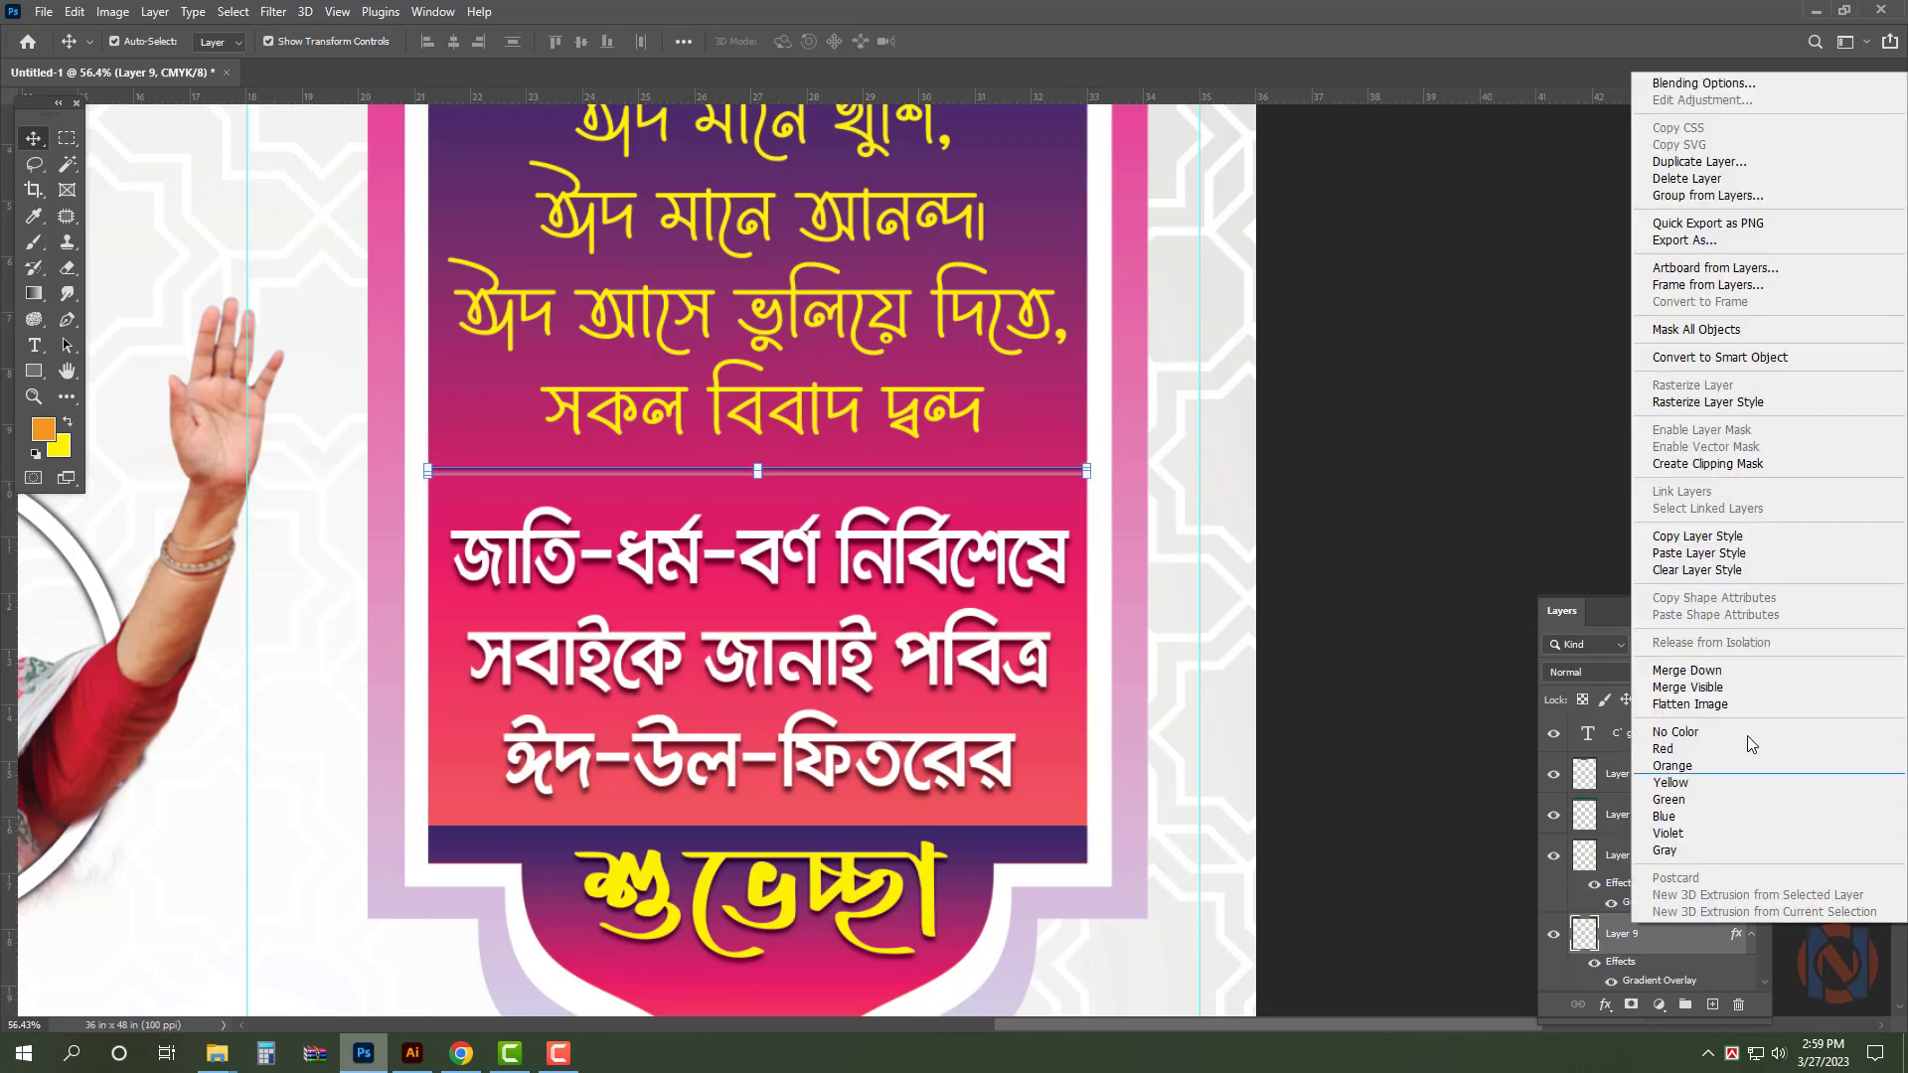
{"action": "left_click", "coordinate": [1696, 570]}
{"action": "left_click", "coordinate": [60, 448]}
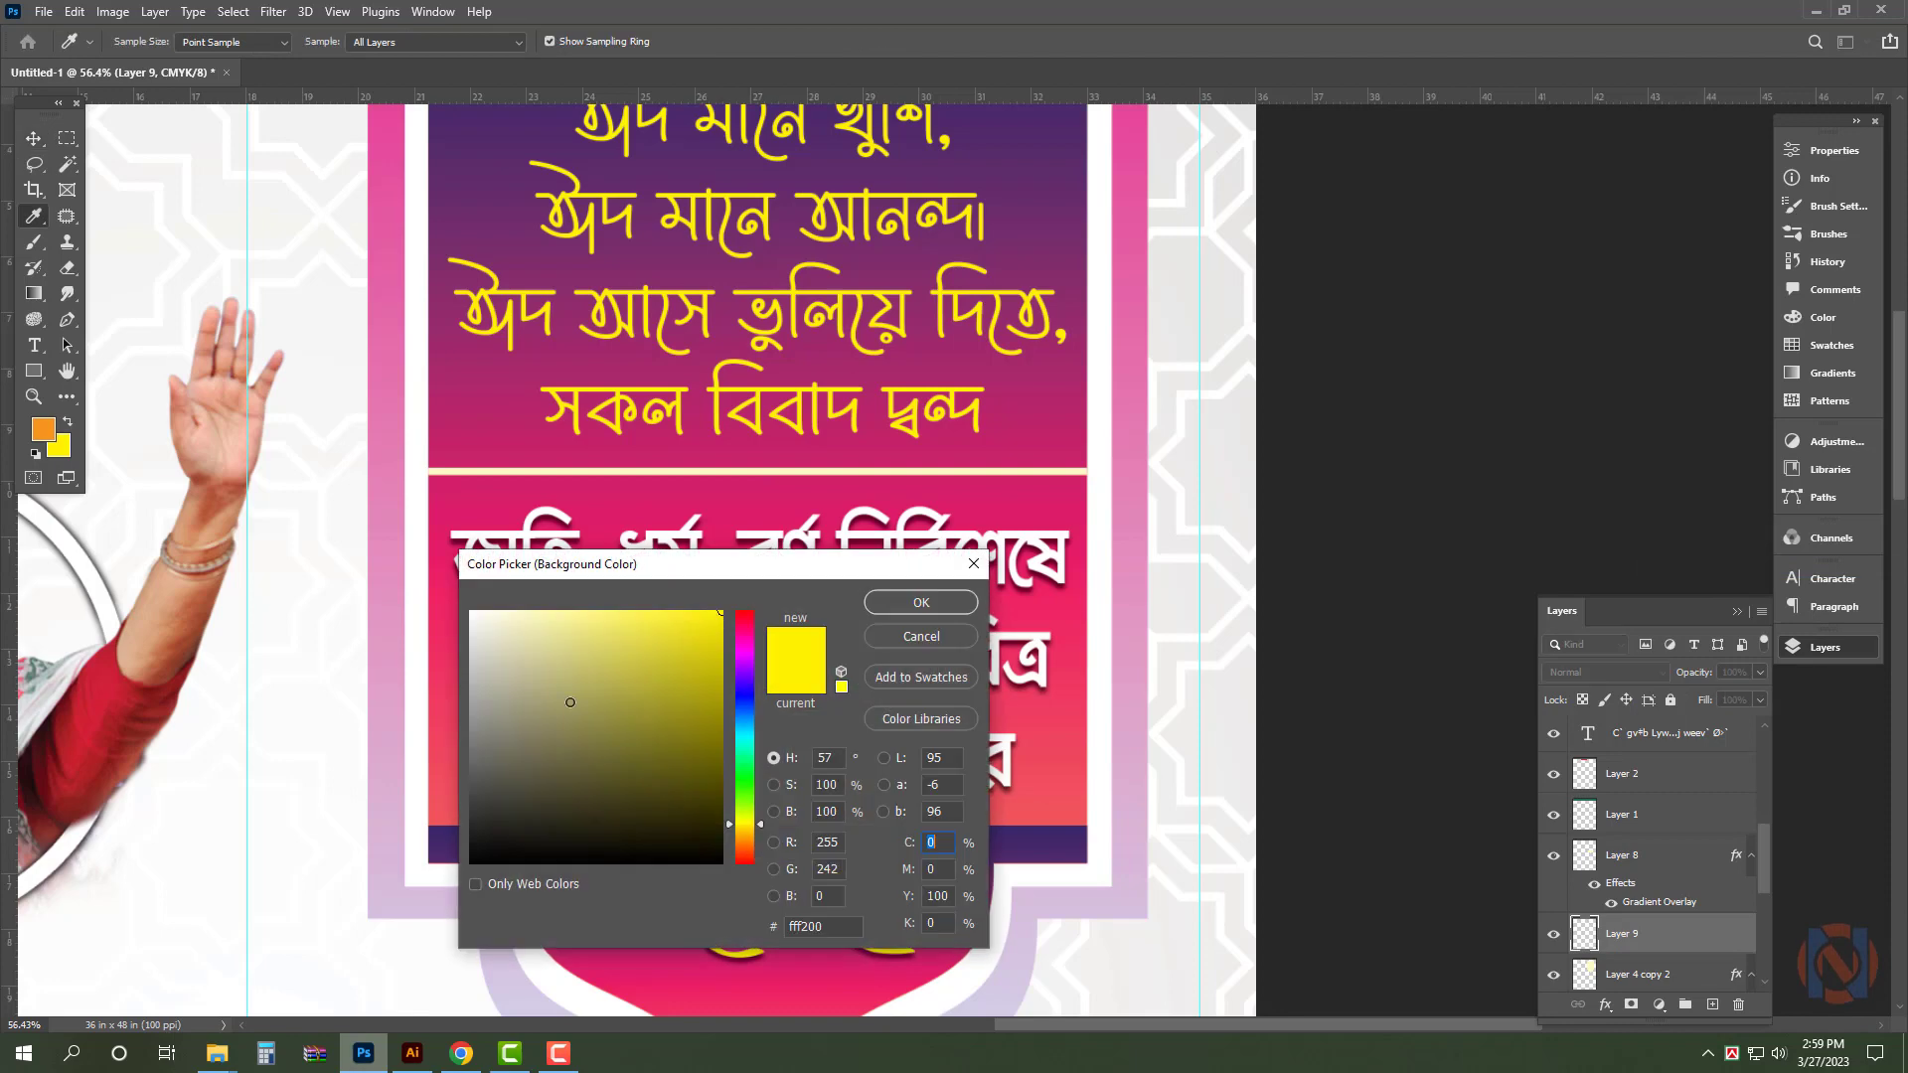
{"action": "key", "text": "Return"}
{"action": "key", "text": "ctrl+0"}
{"action": "key", "text": "ctrl+shift+BackSpace"}
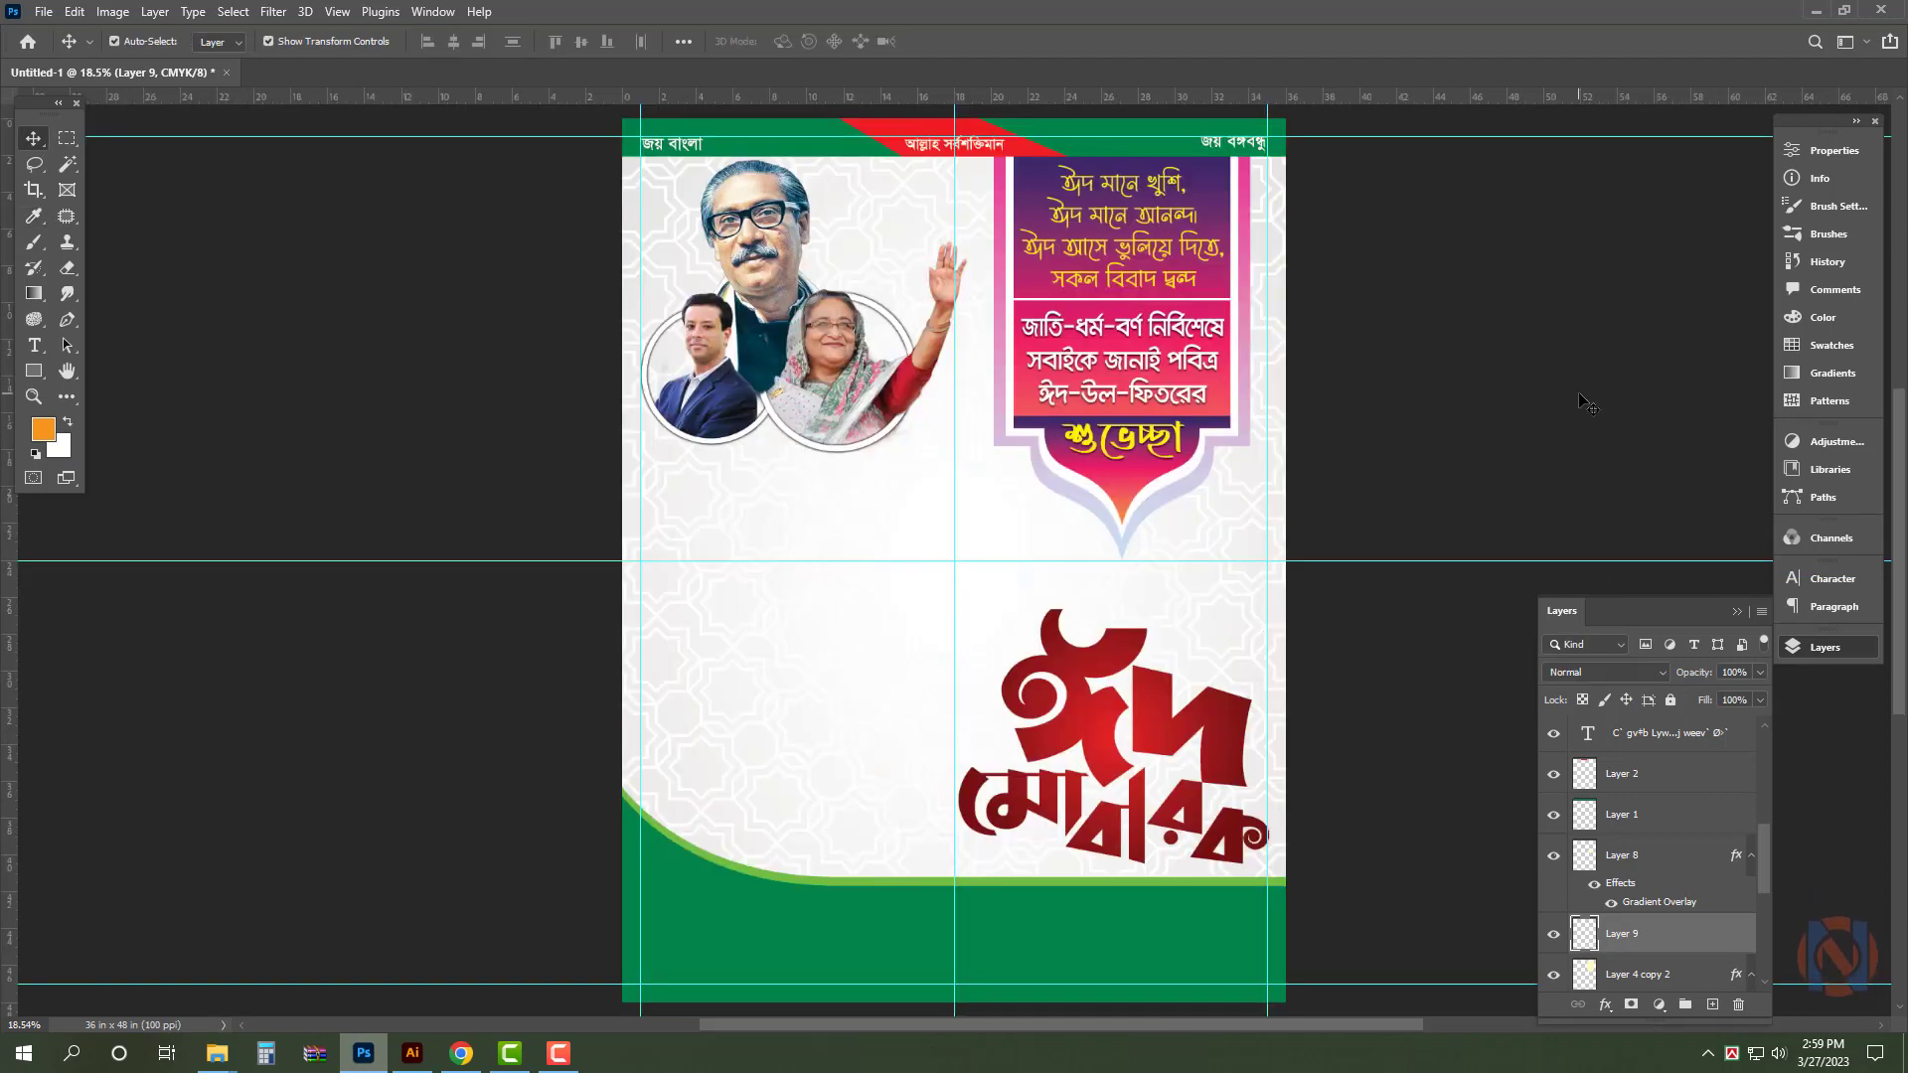
- Move the red Eid Mubarak lettering slightly upward
{"action": "left_click", "coordinate": [1523, 422]}
{"action": "left_click_drag", "start_coordinate": [1170, 668], "coordinate": [1111, 629]}
- Cut the pair of hanging lanterns from Eid-01.ai in Illustrator and paste them into the Photoshop poster
{"action": "left_click", "coordinate": [413, 1054]}
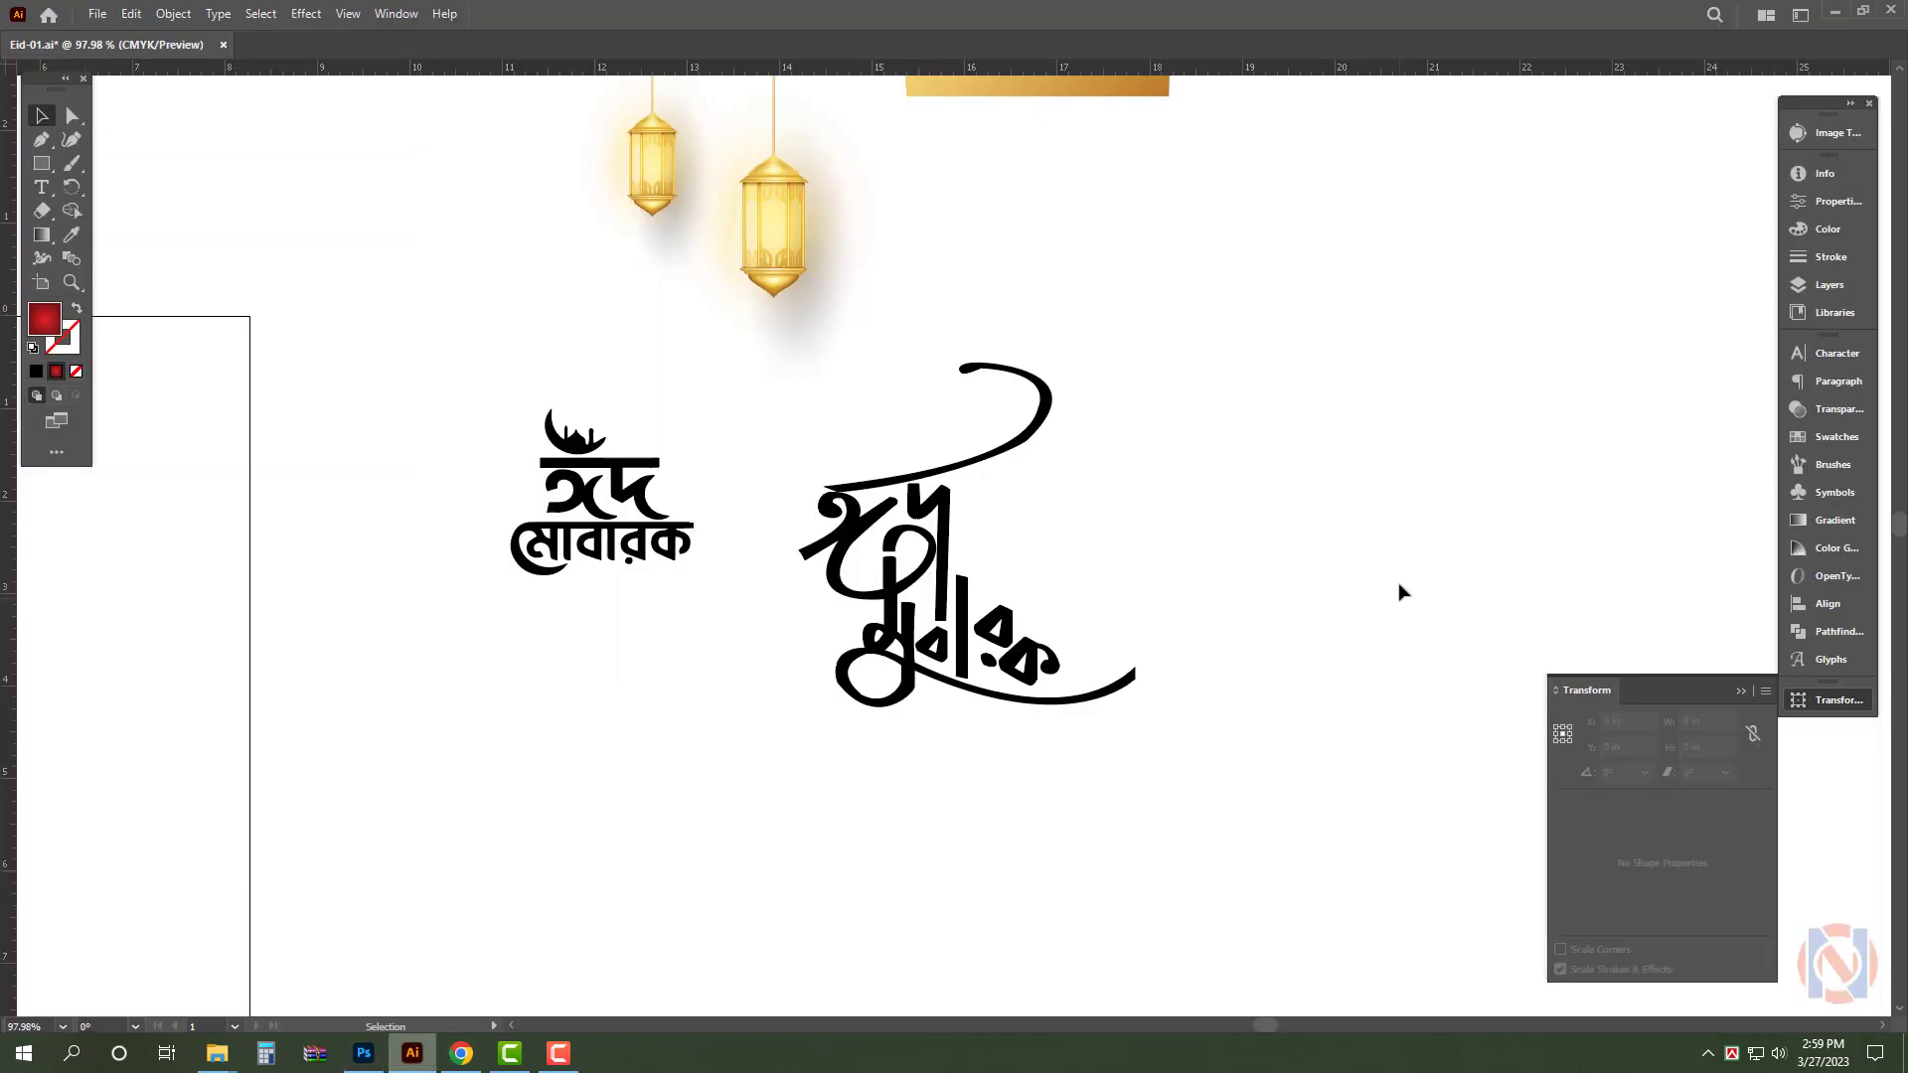
{"action": "left_click_drag", "start_coordinate": [1118, 441], "coordinate": [1221, 672]}
{"action": "left_click", "coordinate": [837, 487]}
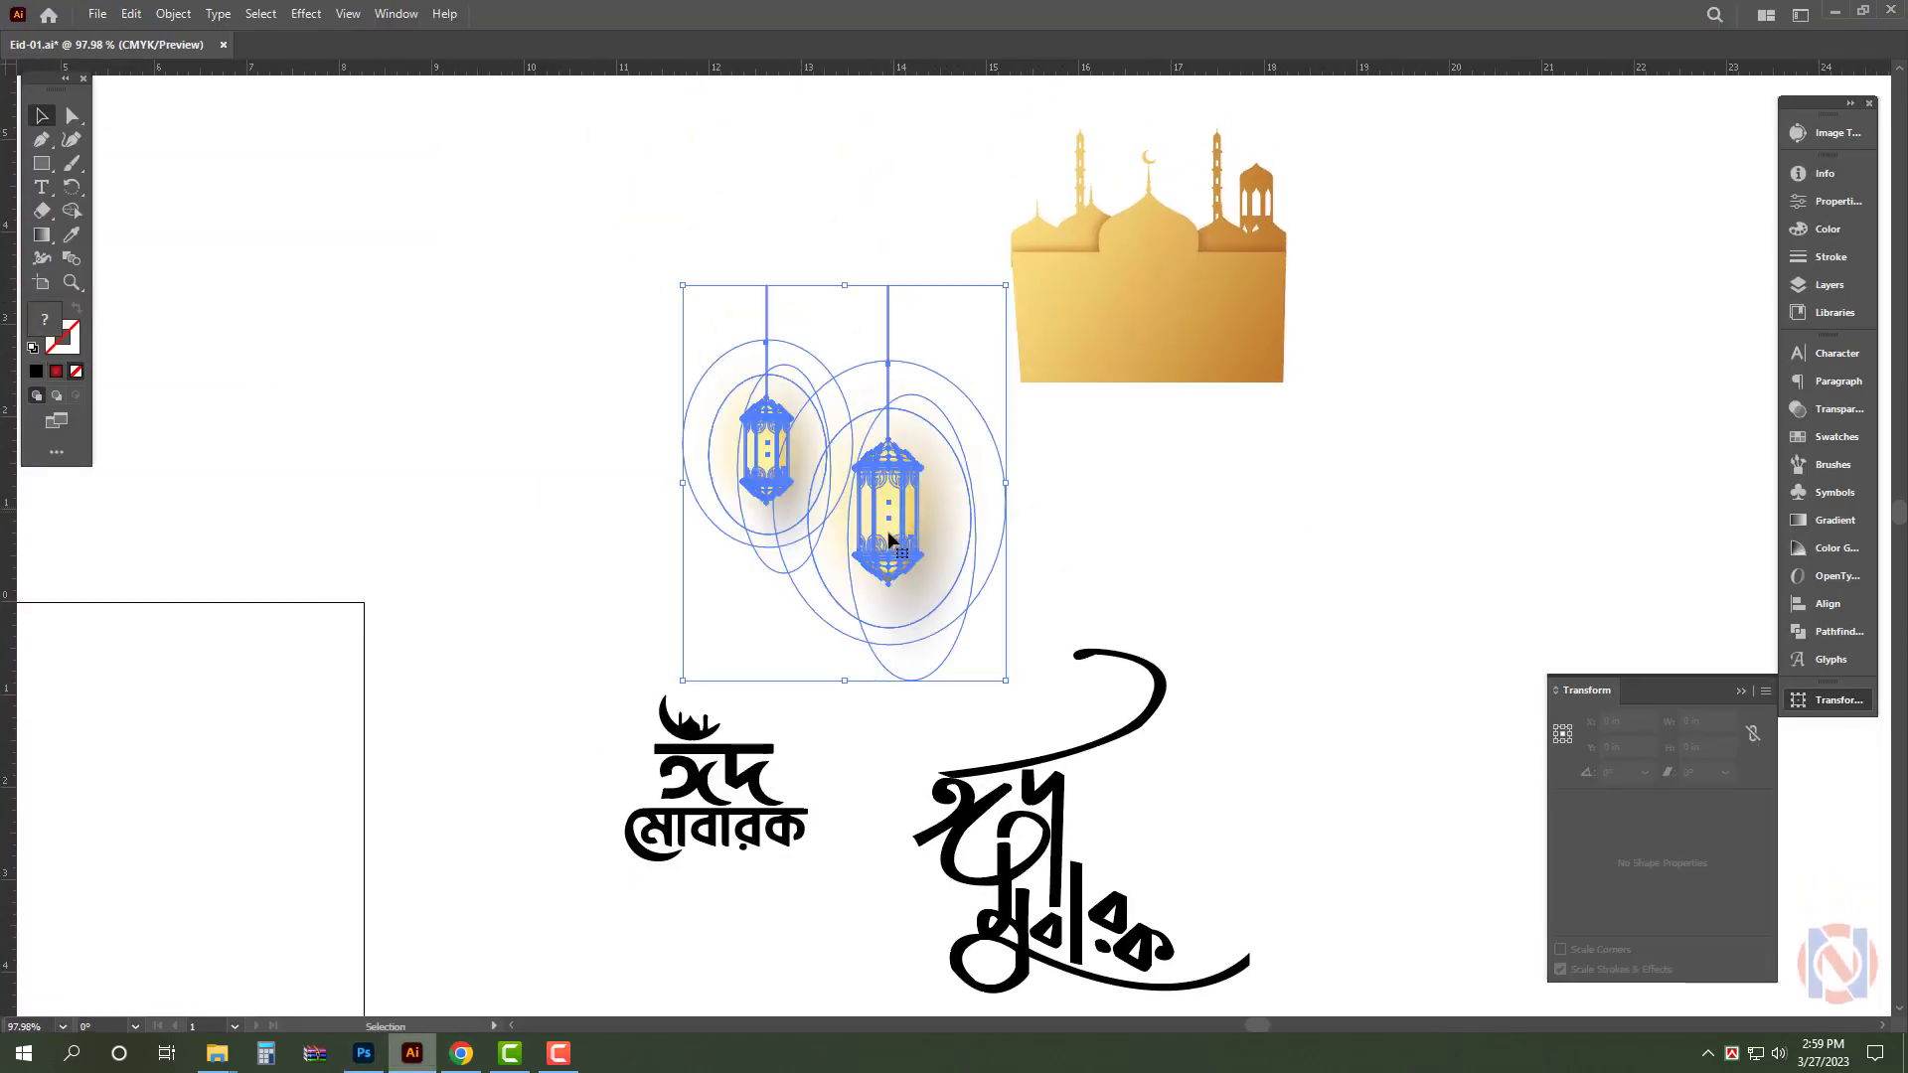
{"action": "key", "text": "ctrl+x"}
{"action": "key", "text": "alt+Tab"}
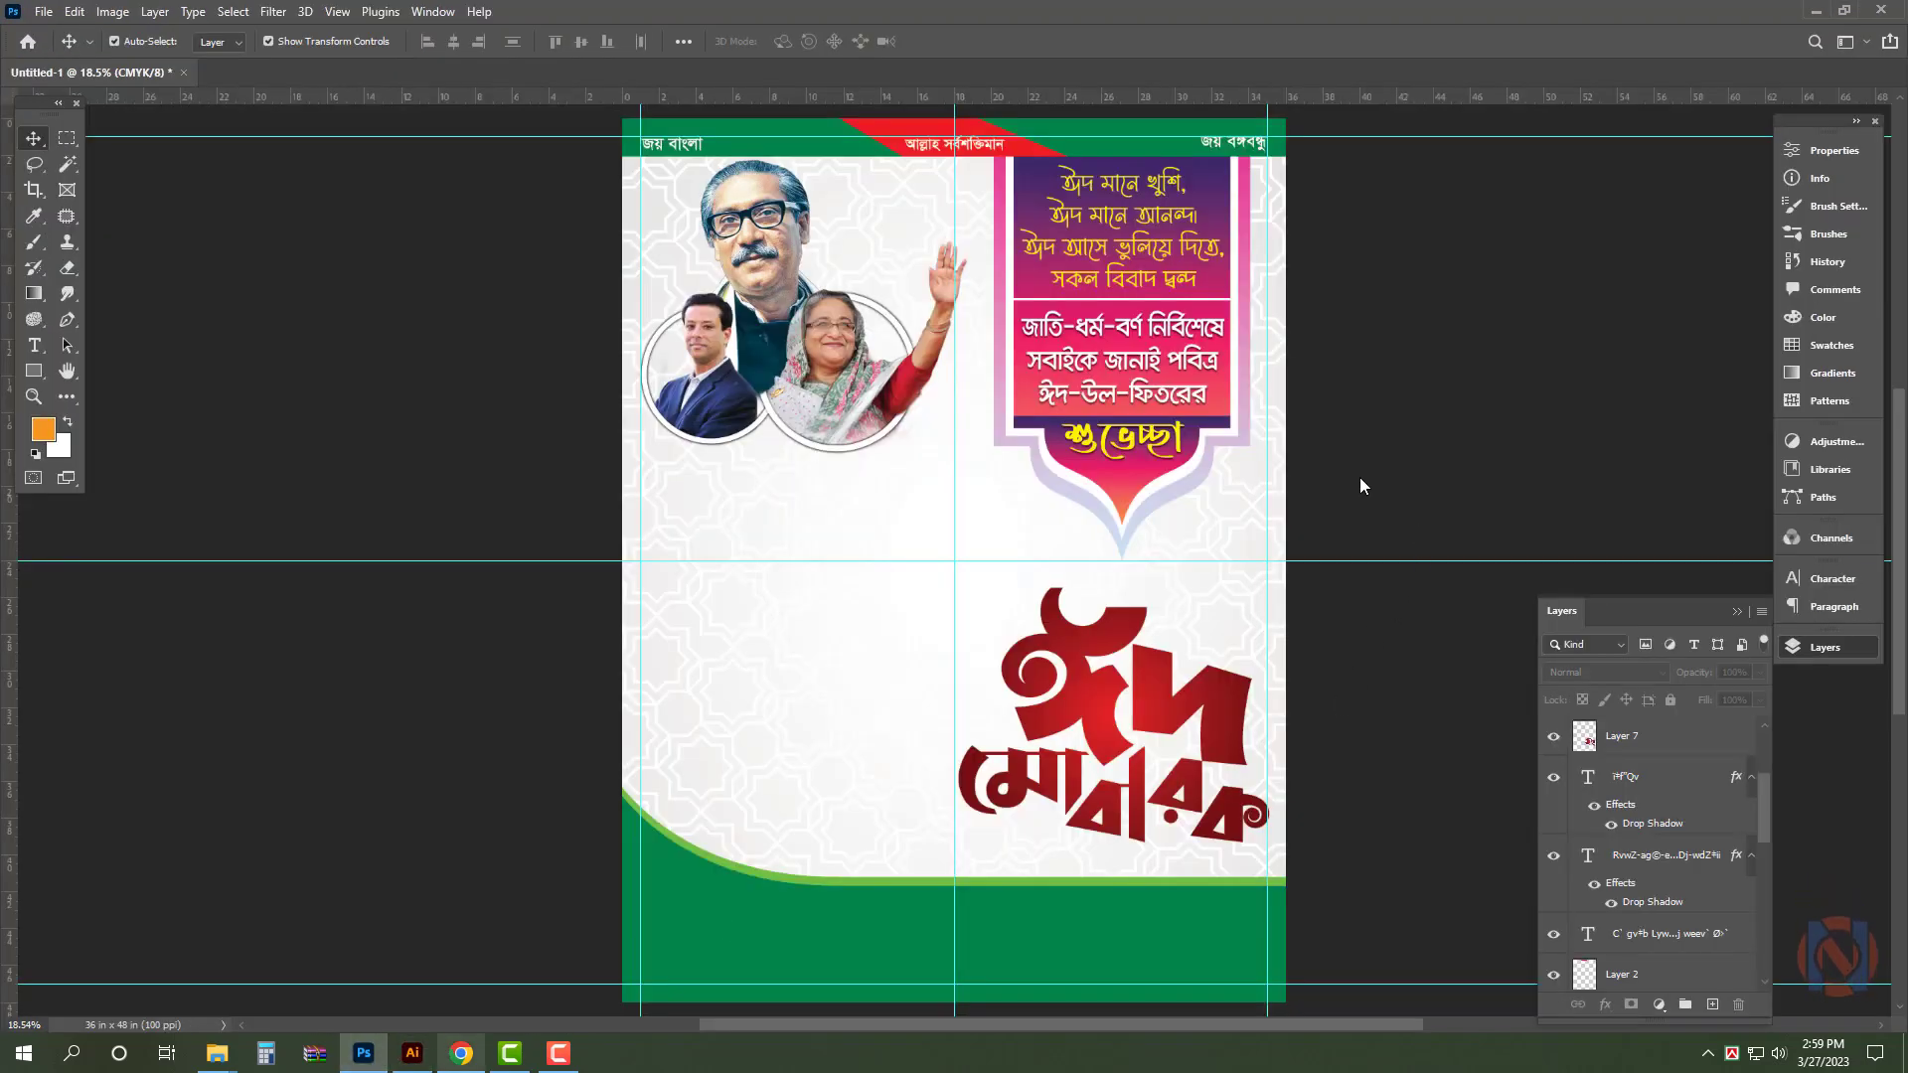
{"action": "key", "text": "ctrl+v"}
{"action": "key", "text": "Return"}
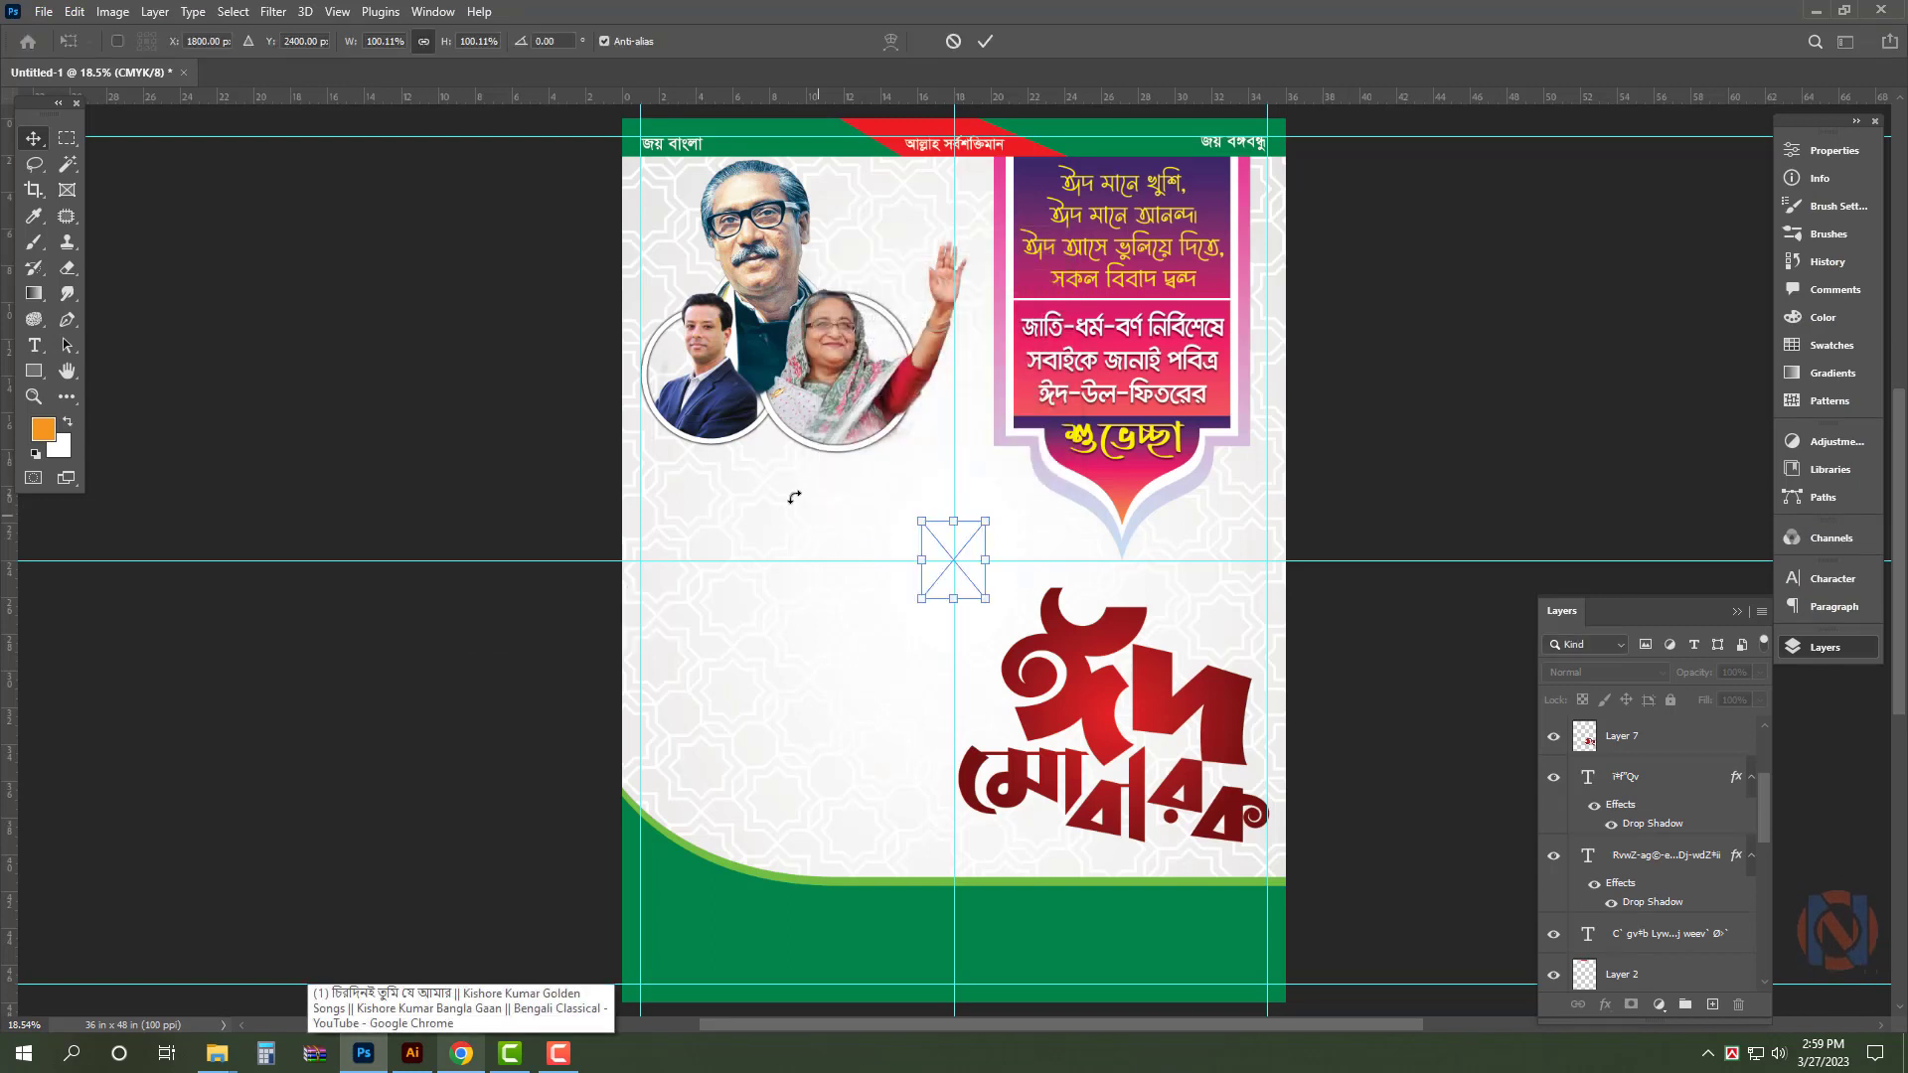
- Enlarge the pasted lanterns and place them at the poster's top between the large portrait and the banner
{"action": "left_click_drag", "start_coordinate": [1005, 555], "coordinate": [942, 256]}
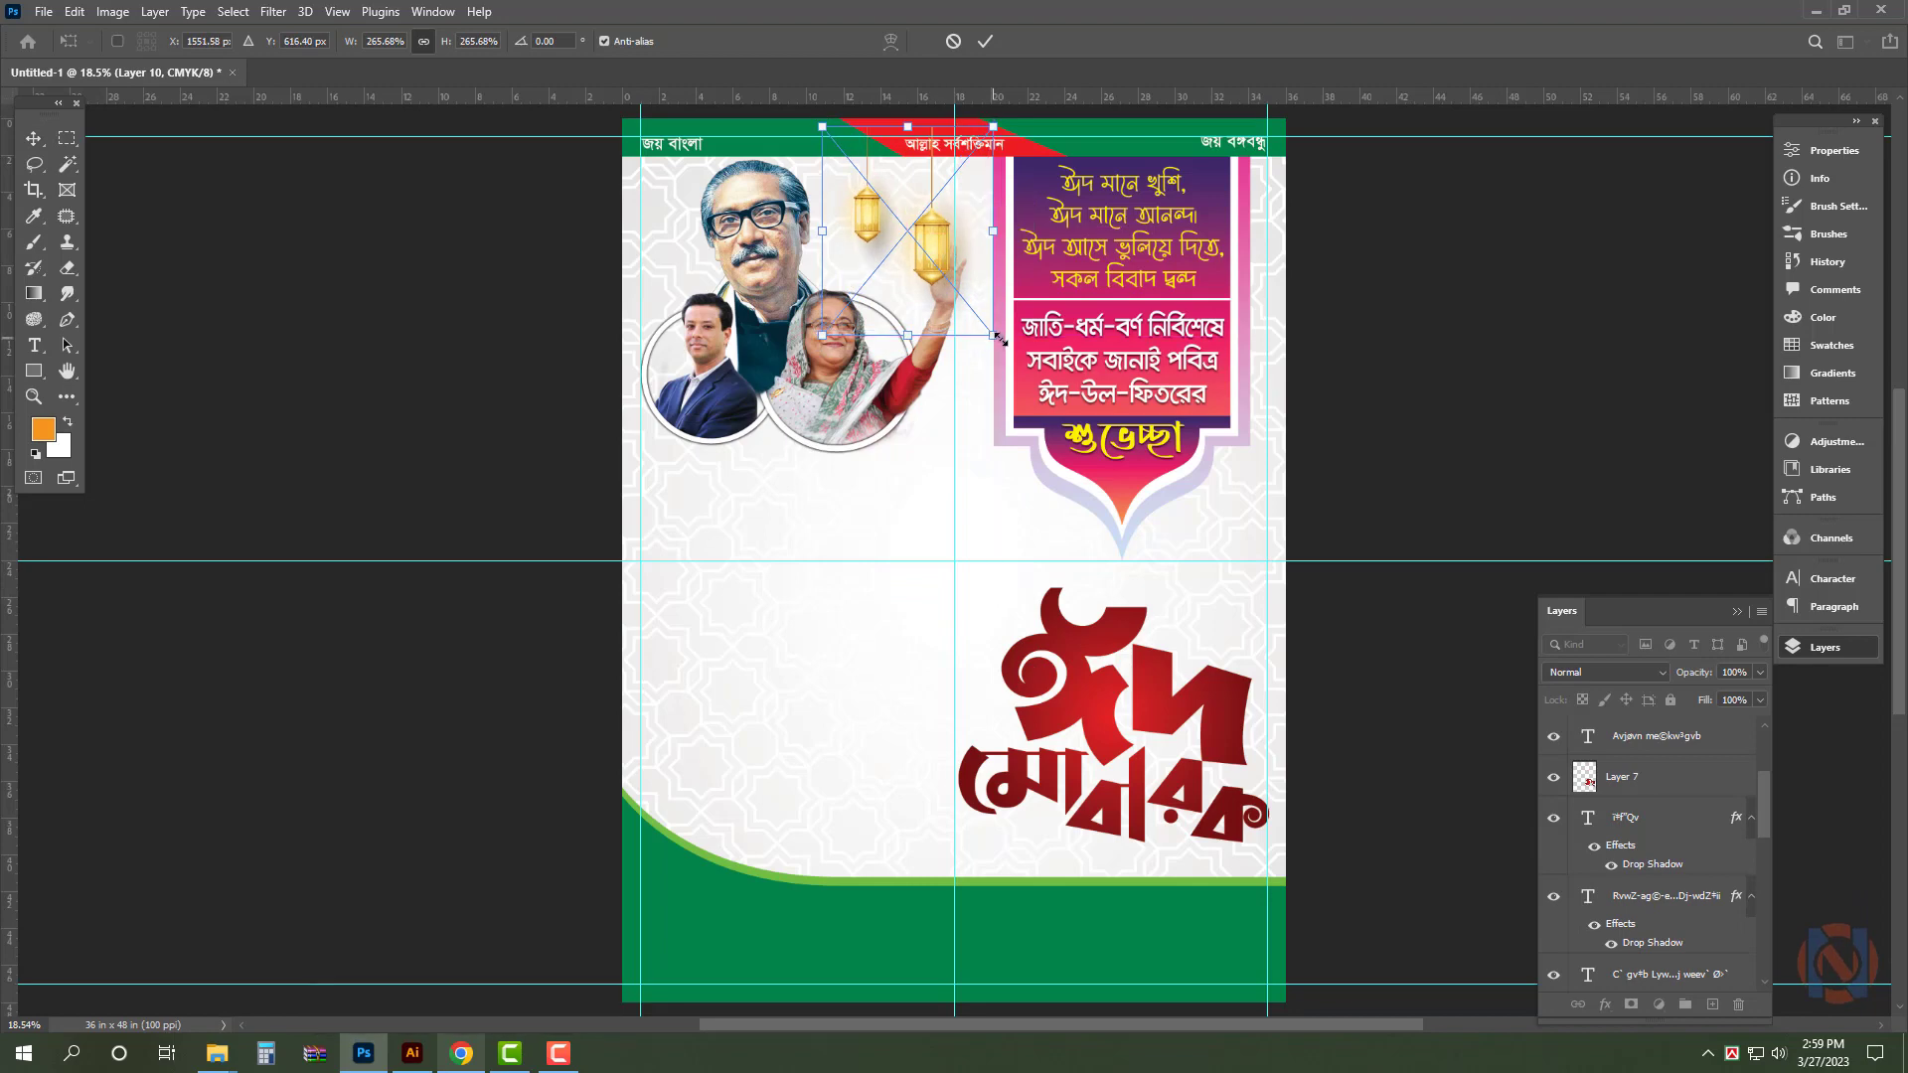
{"action": "left_click_drag", "start_coordinate": [993, 335], "coordinate": [953, 285]}
{"action": "key", "text": "Return"}
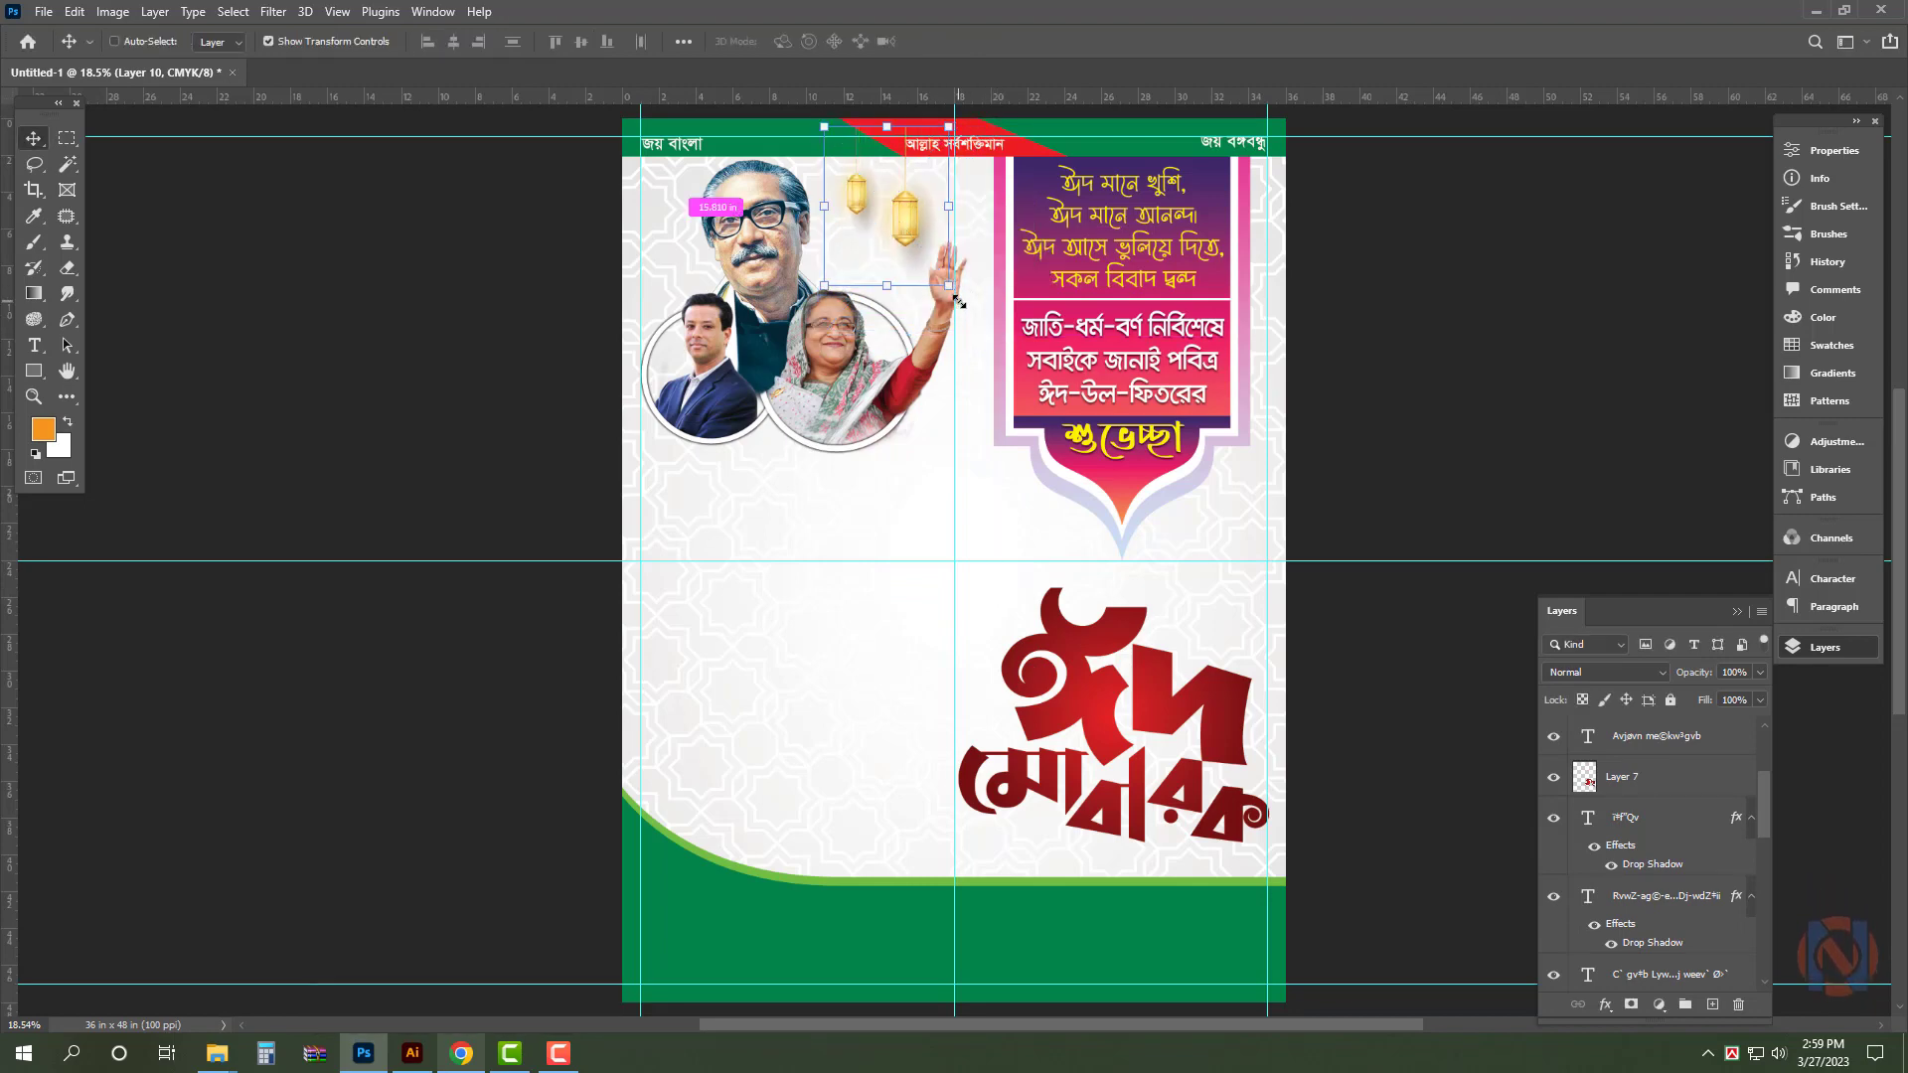
- Send the lanterns layer behind the green header and portraits, directly above the patterned background layer
{"action": "key", "text": "ctrl+]"}
{"action": "left_click", "coordinate": [1446, 311], "text": "ctrl"}
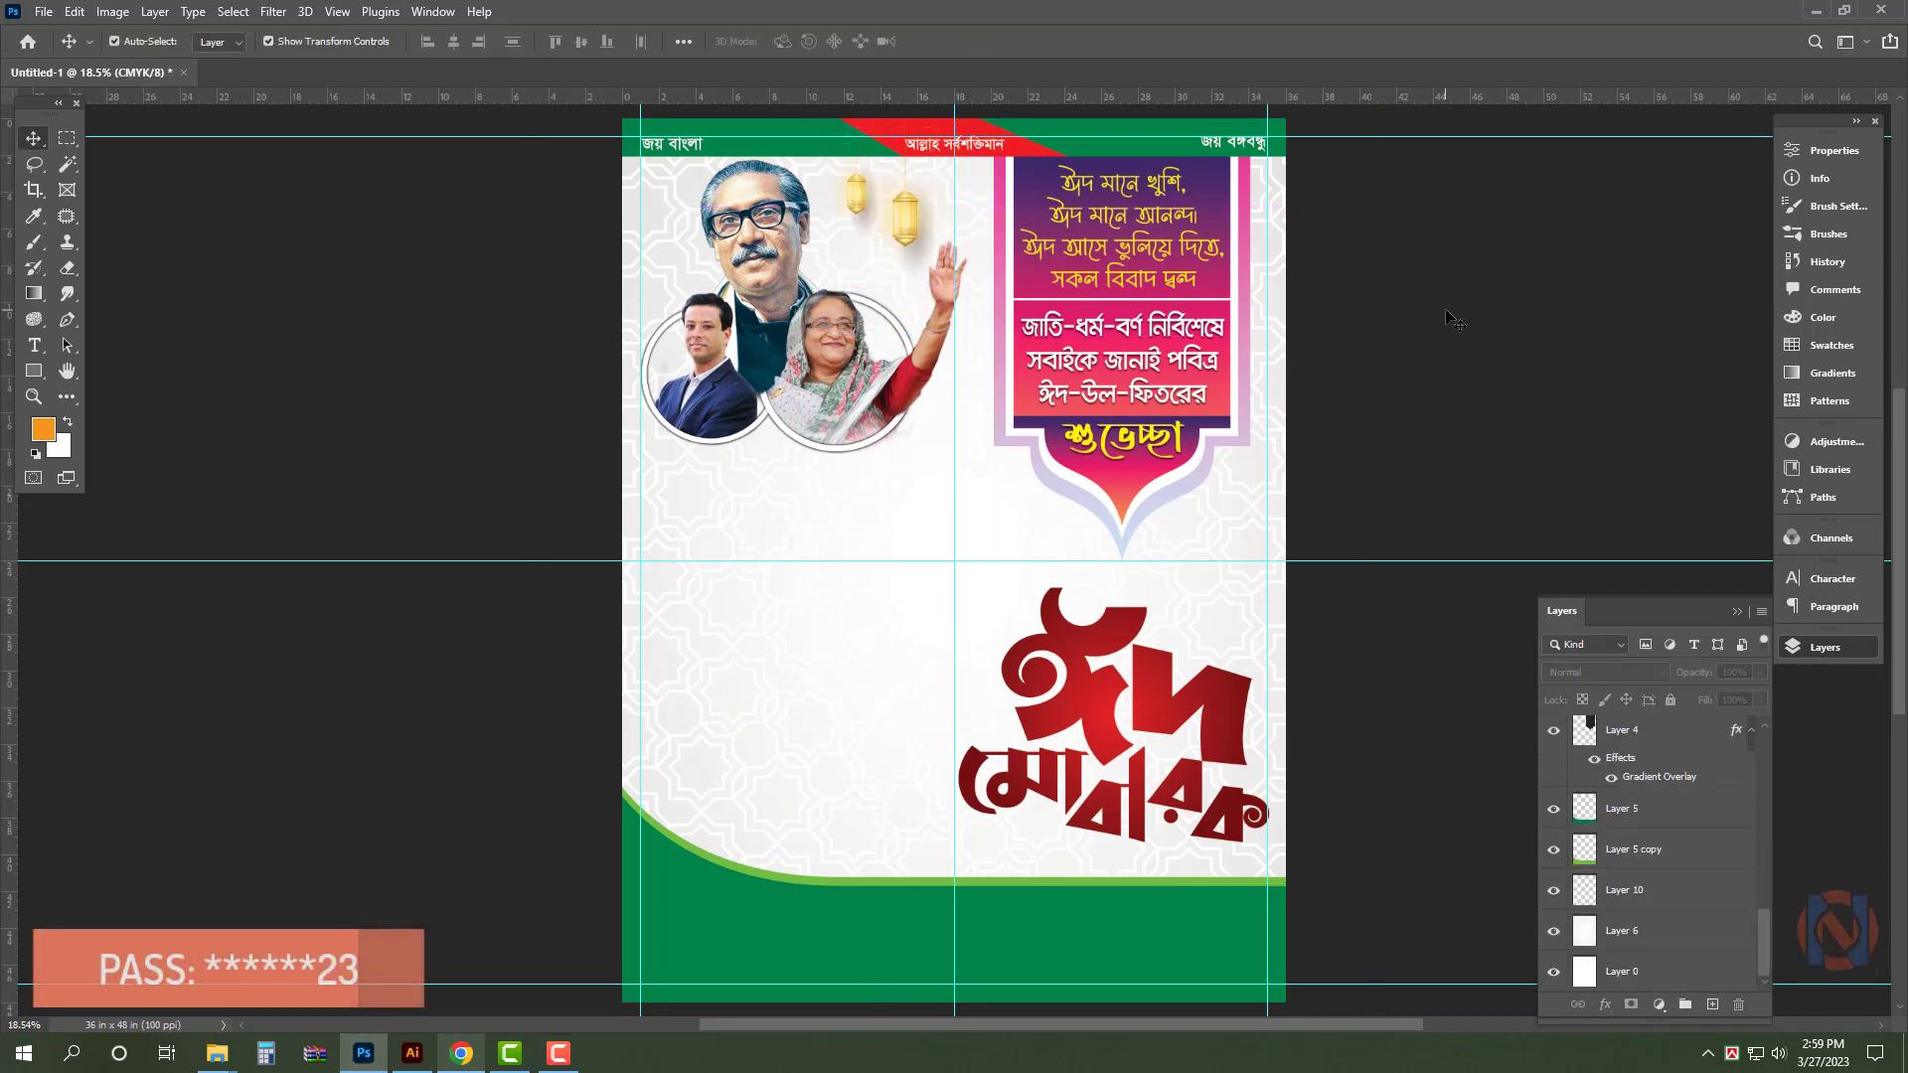
{"action": "key", "text": "ctrl+0"}
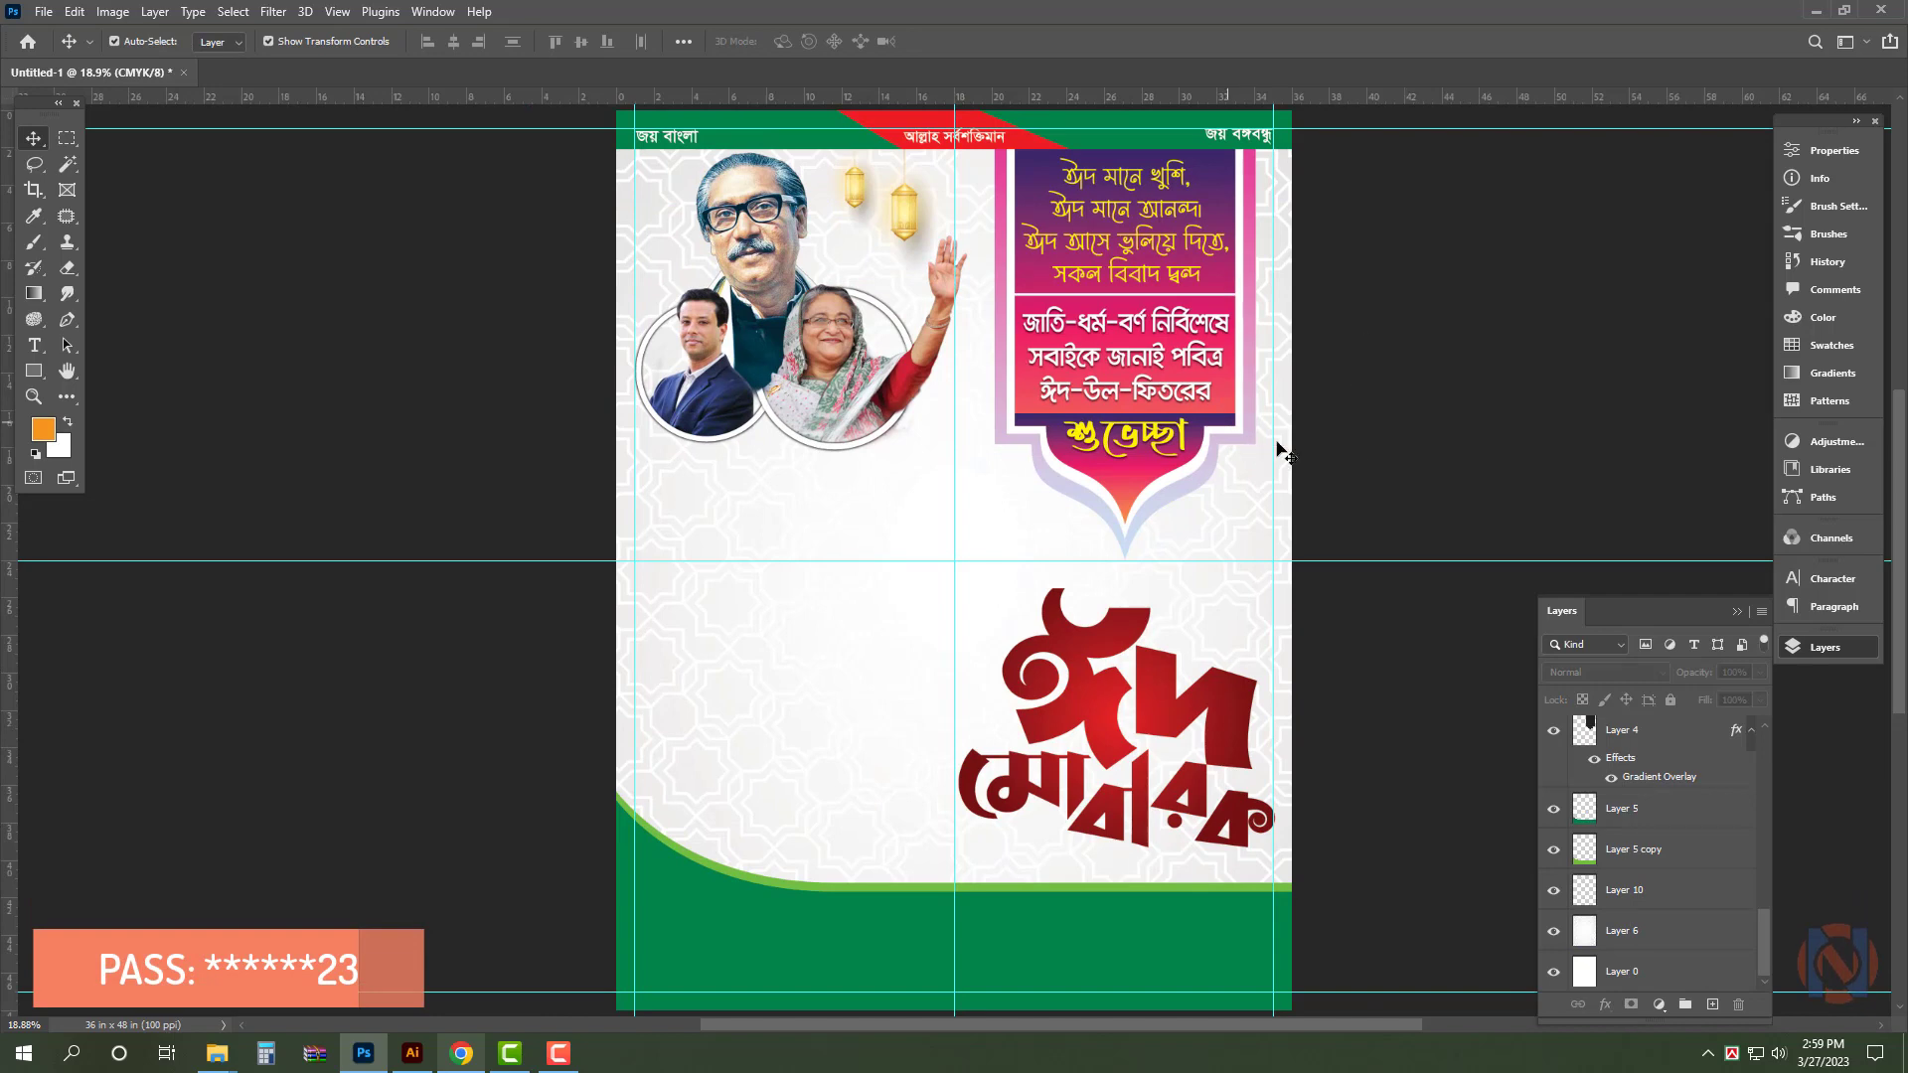
- Add a drop shadow to the Eid Mubarak lettering with 75% opacity, 117° angle, 56 px distance and 57 px size
{"action": "left_click", "coordinate": [1173, 810]}
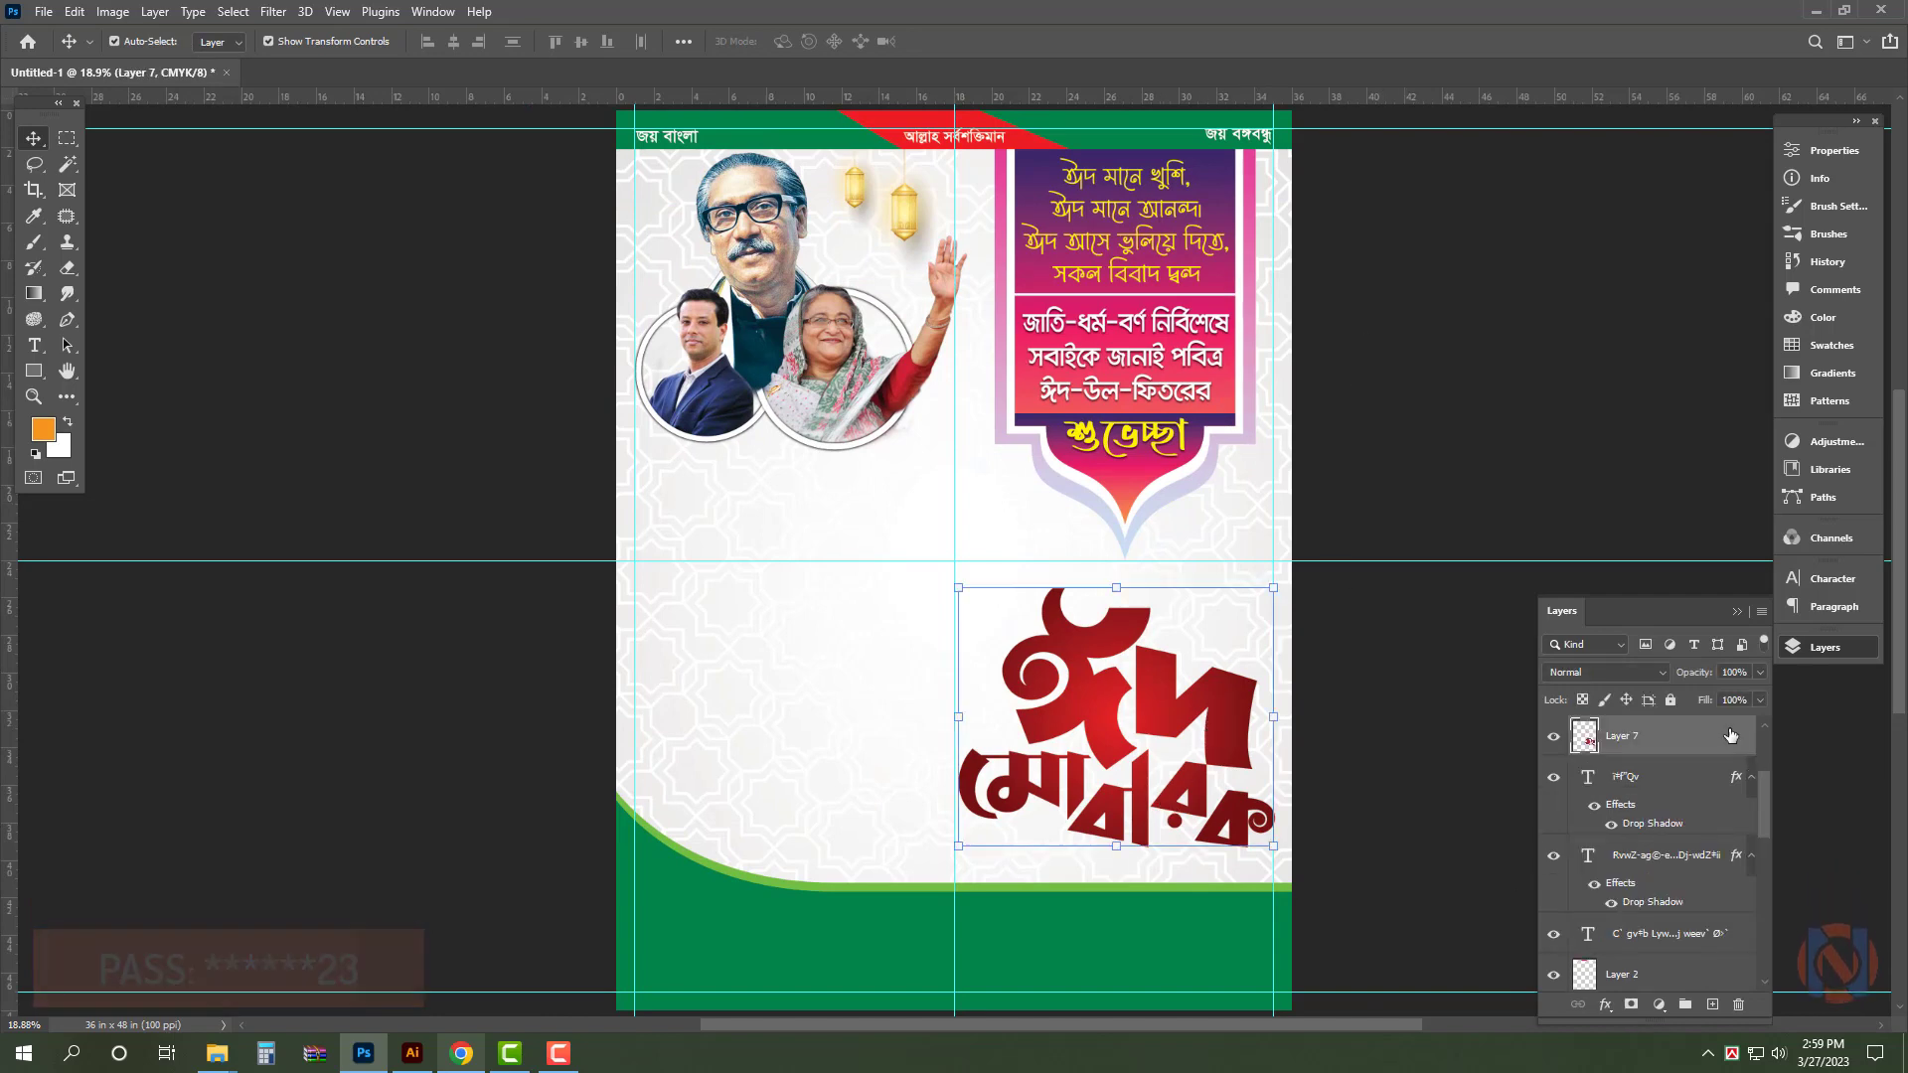
{"action": "key", "text": "alt+l"}
{"action": "key", "text": "y"}
{"action": "key", "text": "n"}
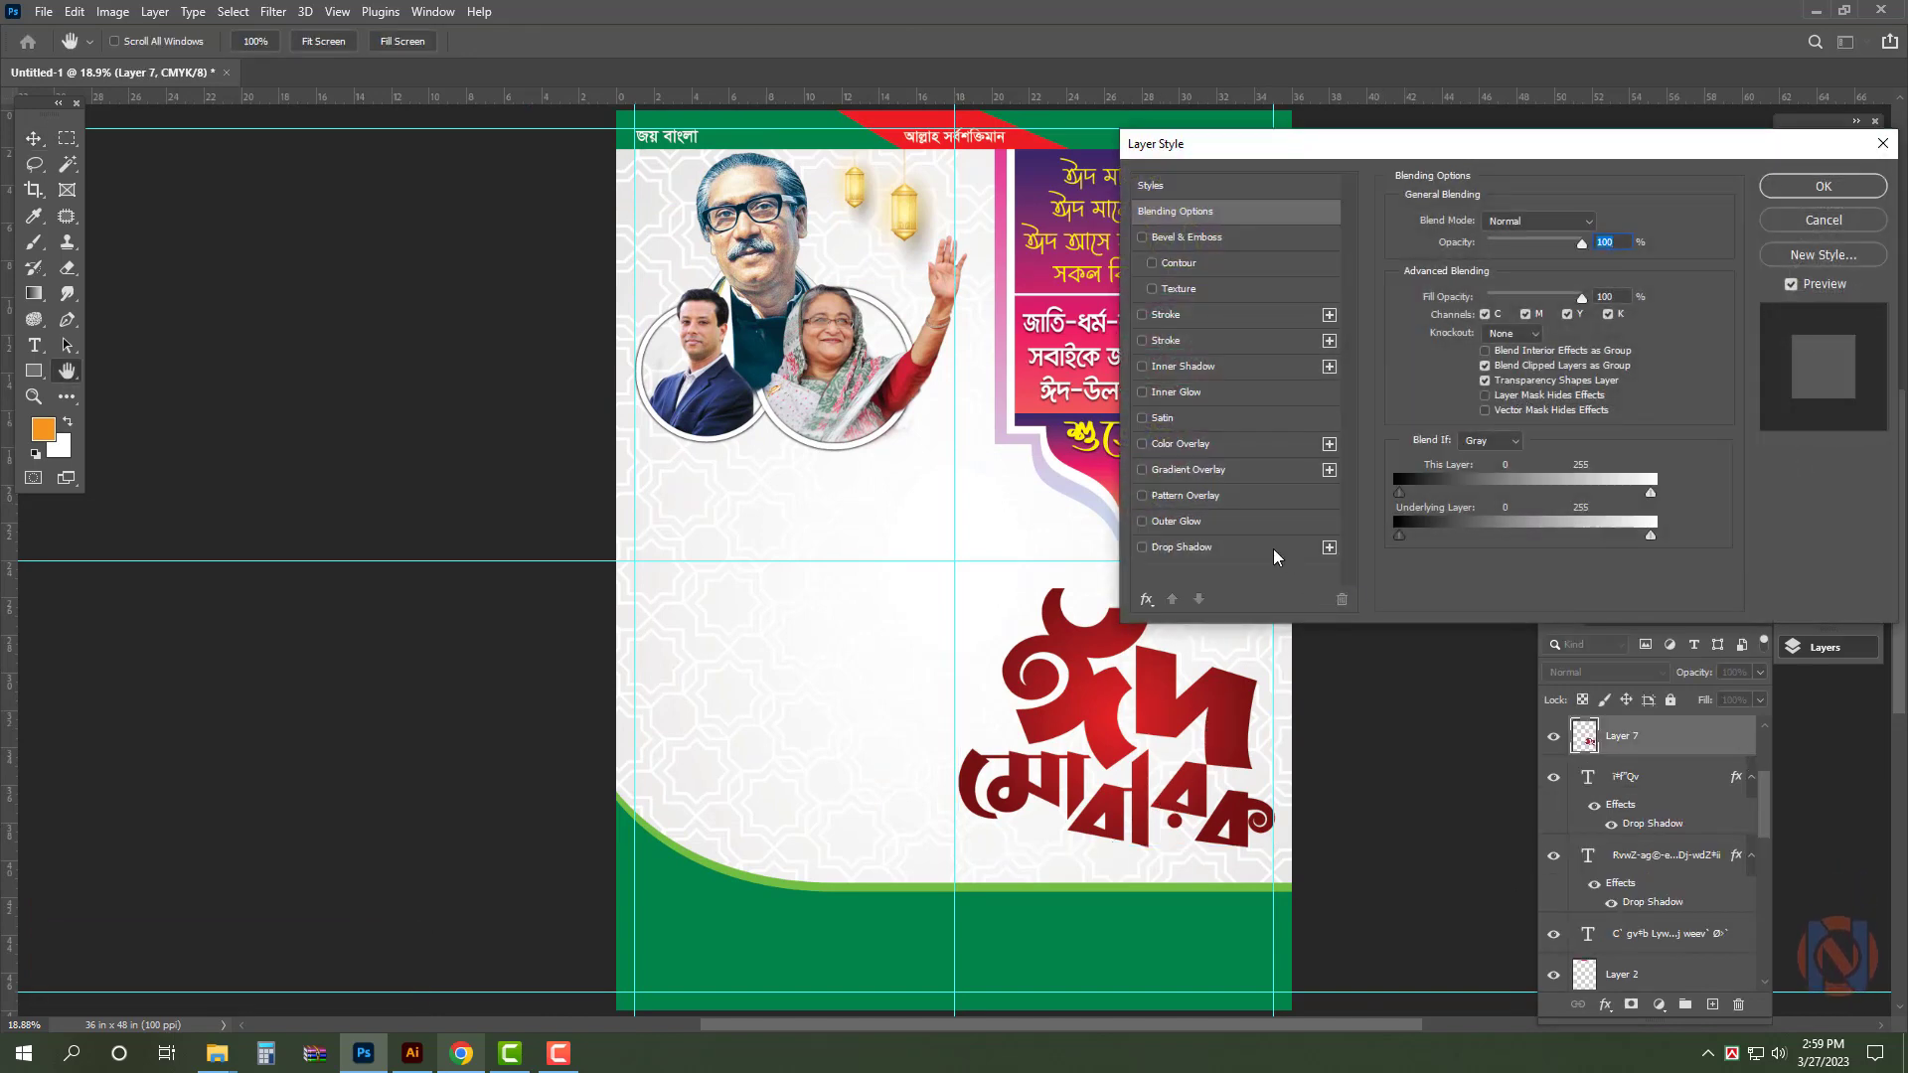
{"action": "left_click", "coordinate": [1272, 551]}
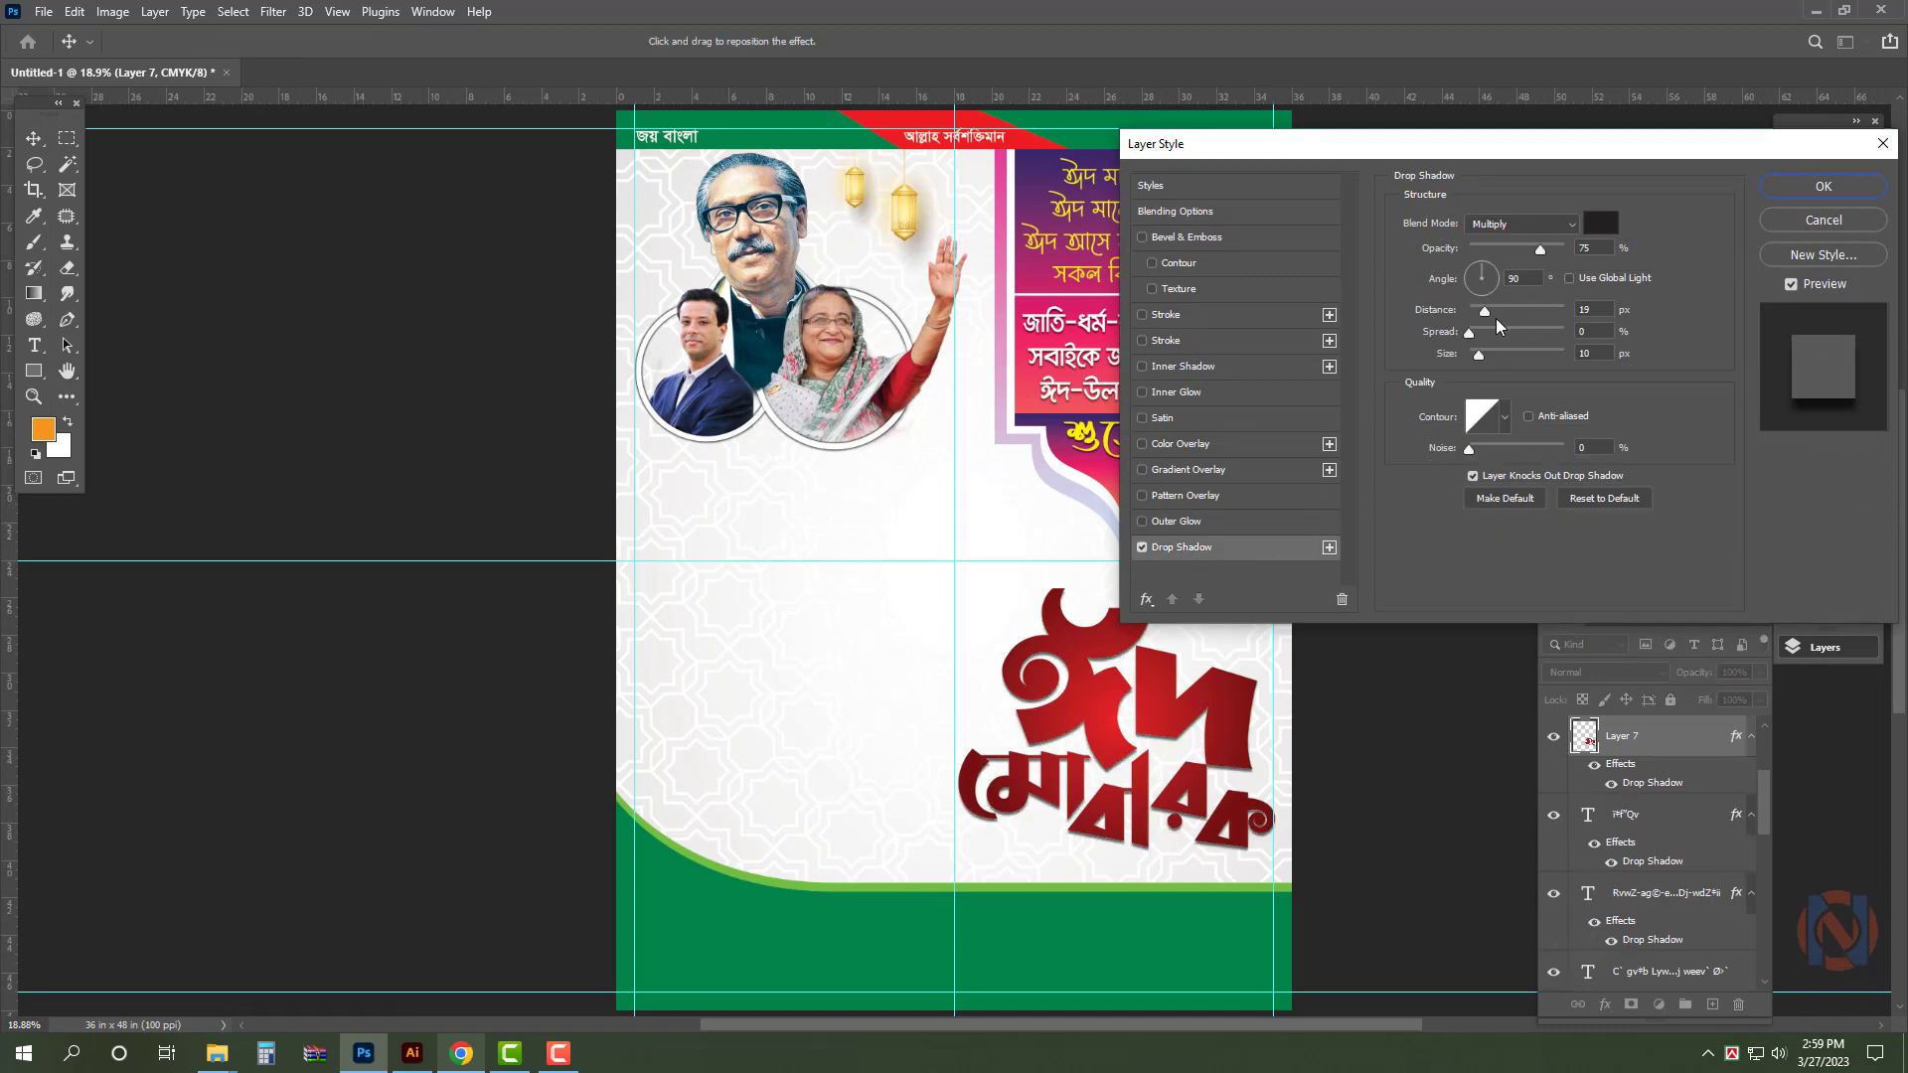
{"action": "left_click_drag", "start_coordinate": [1480, 316], "coordinate": [1497, 356]}
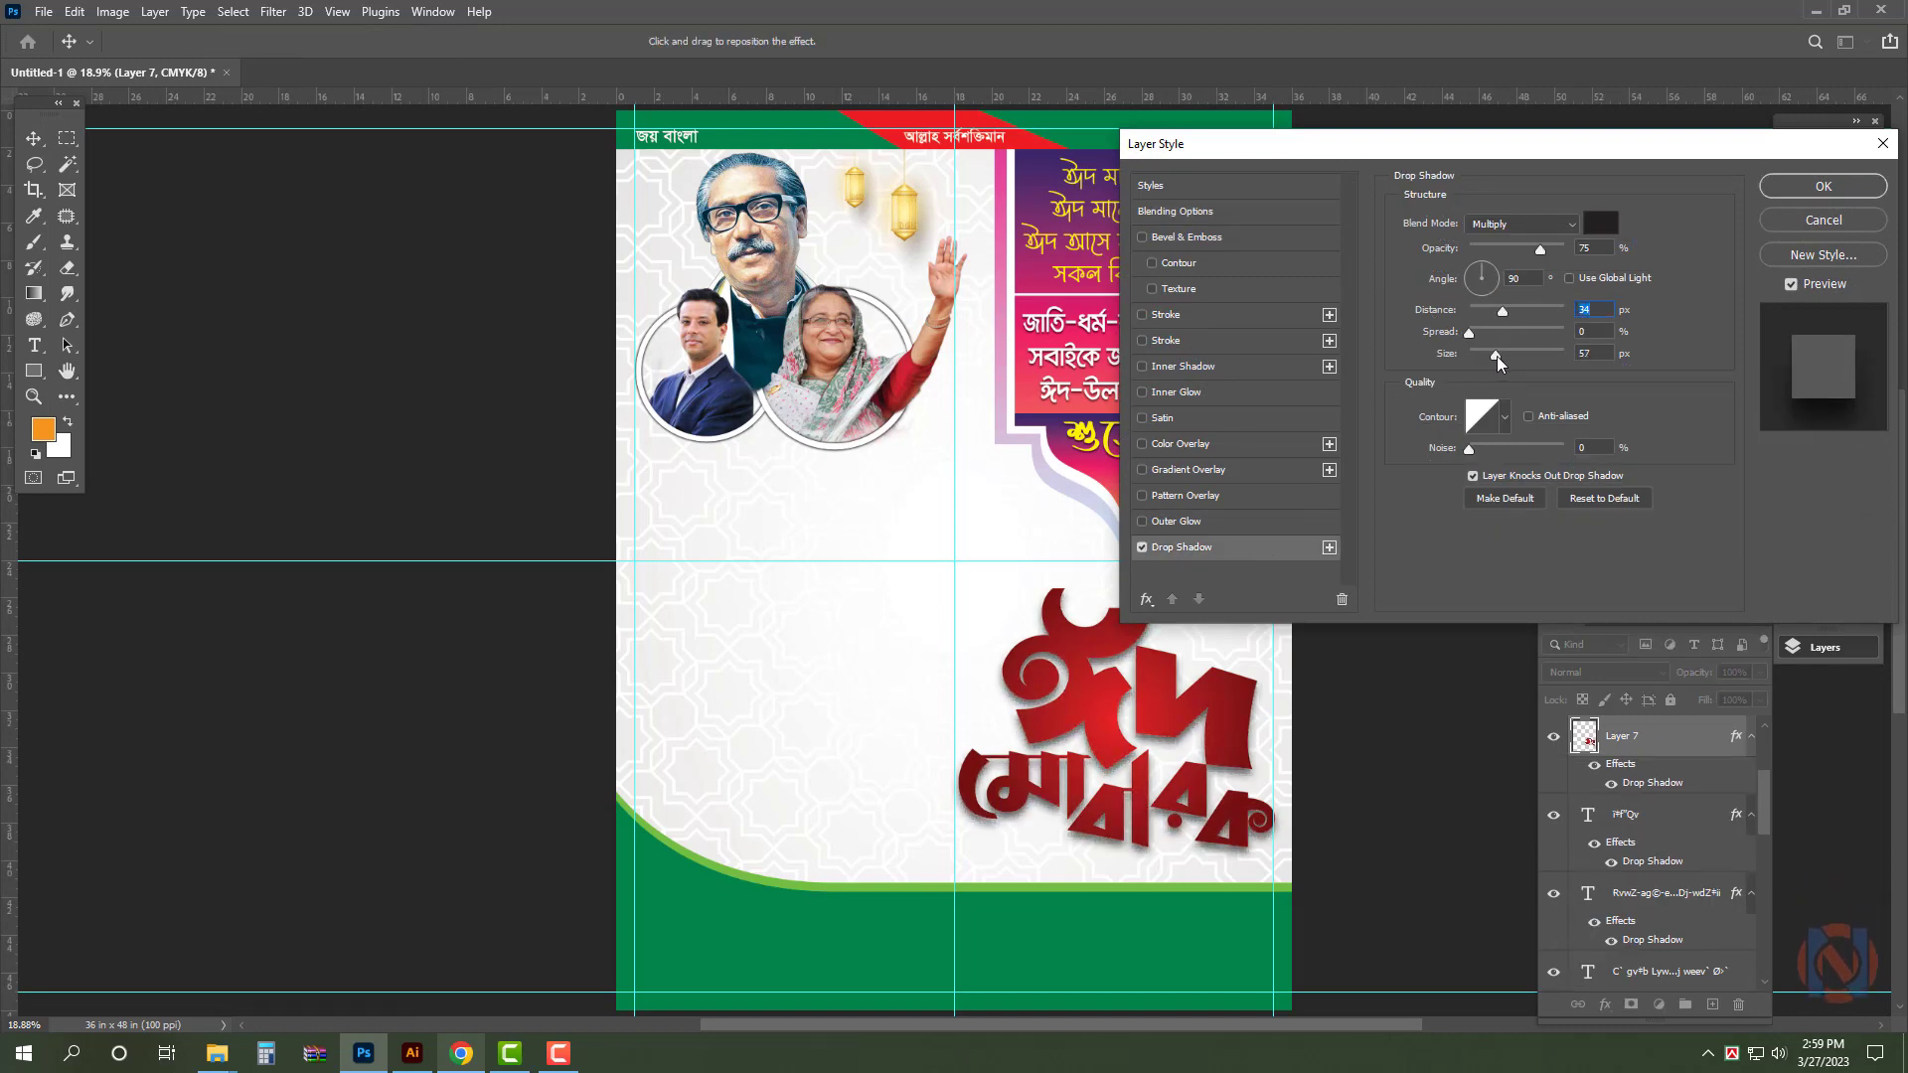
{"action": "left_click_drag", "start_coordinate": [1169, 654], "coordinate": [1175, 658]}
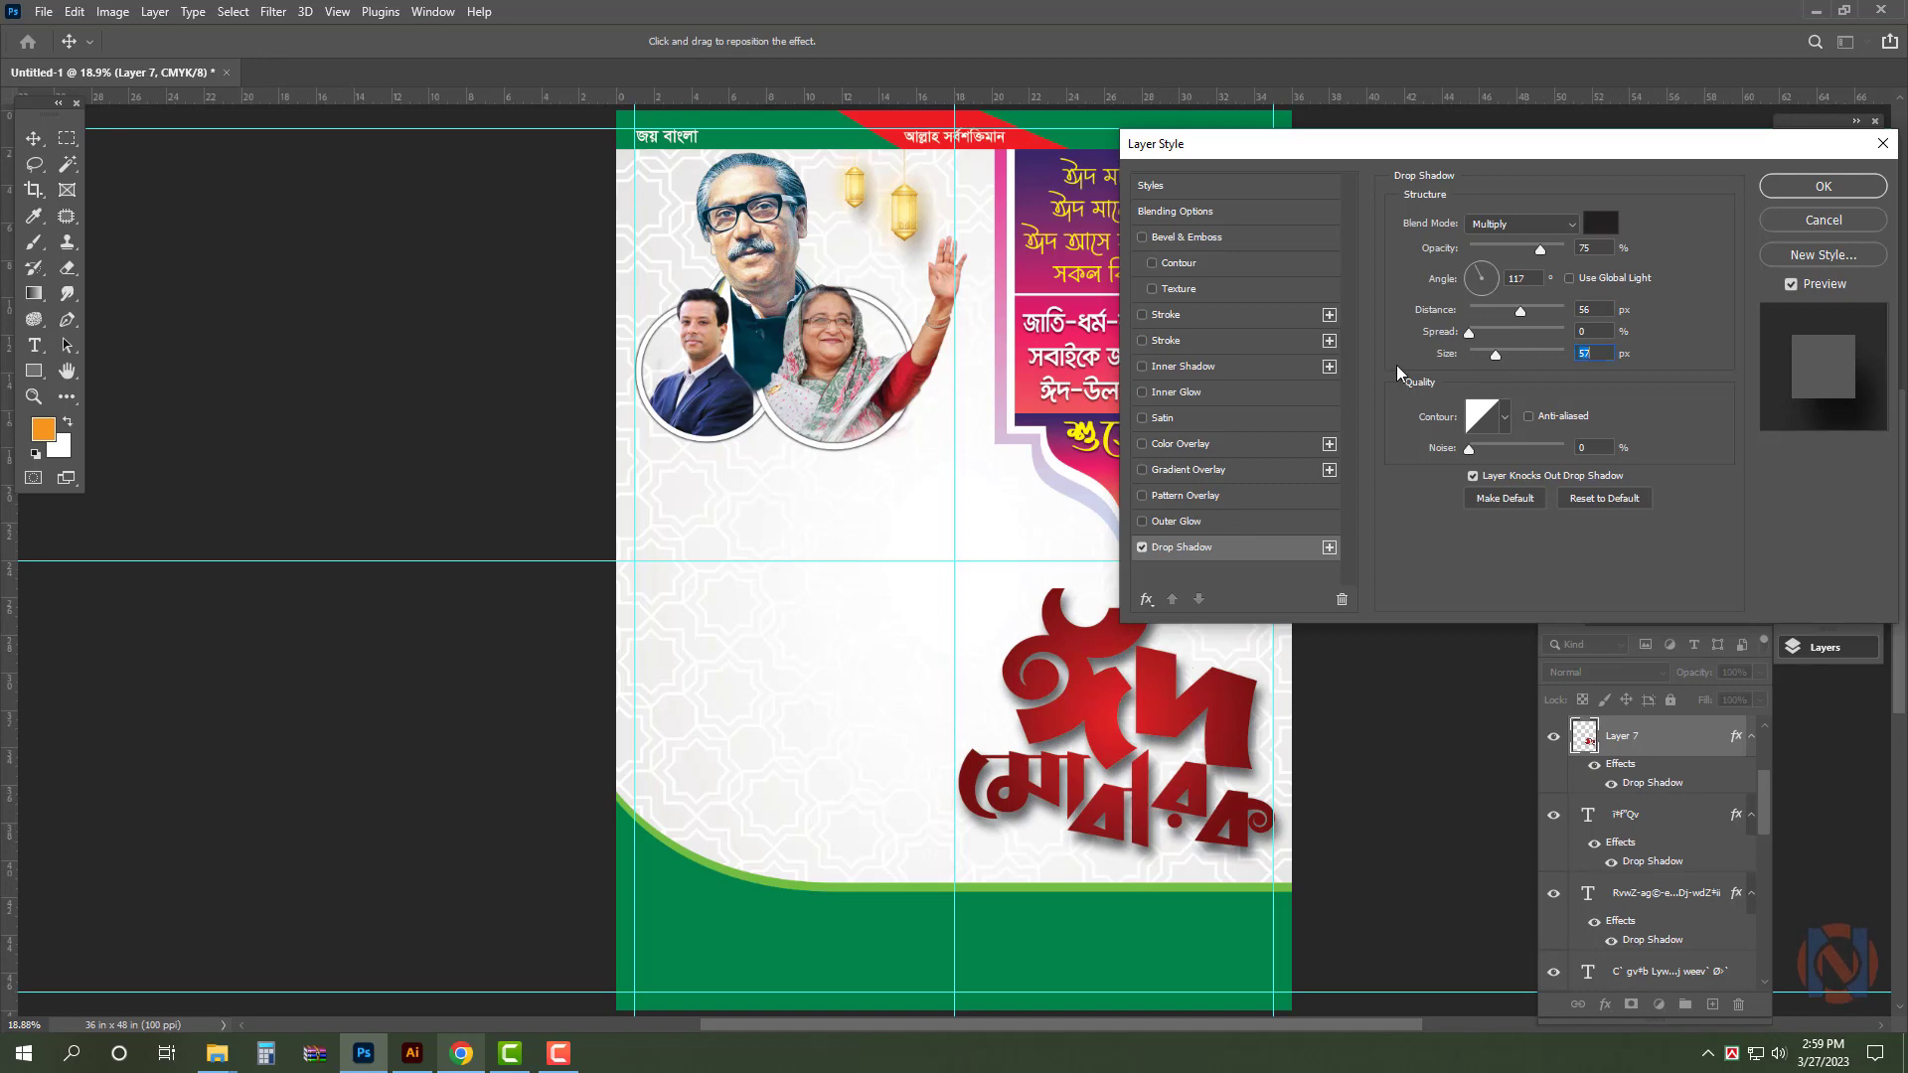
- Add a white 25 px outside stroke to the Eid Mubarak lettering and apply the layer style
{"action": "left_click", "coordinate": [1201, 316]}
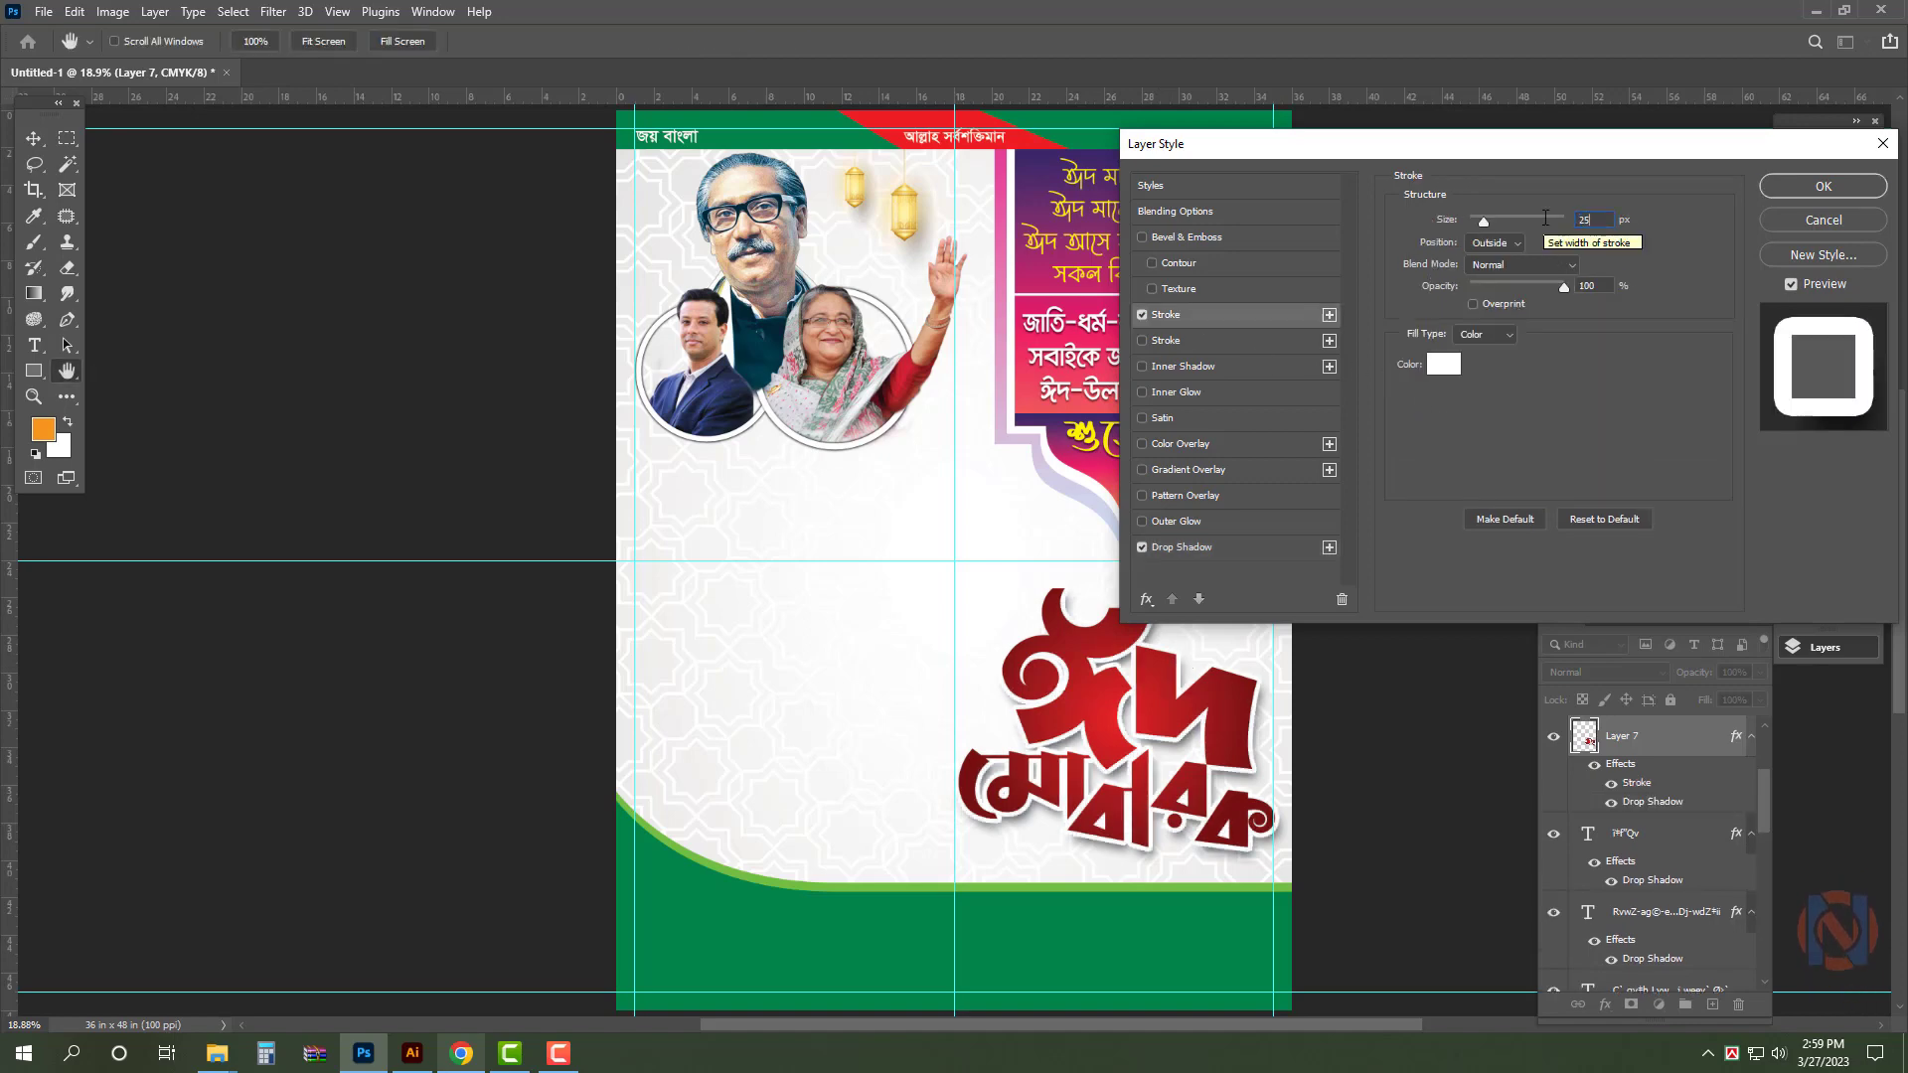
{"action": "key", "text": "Return"}
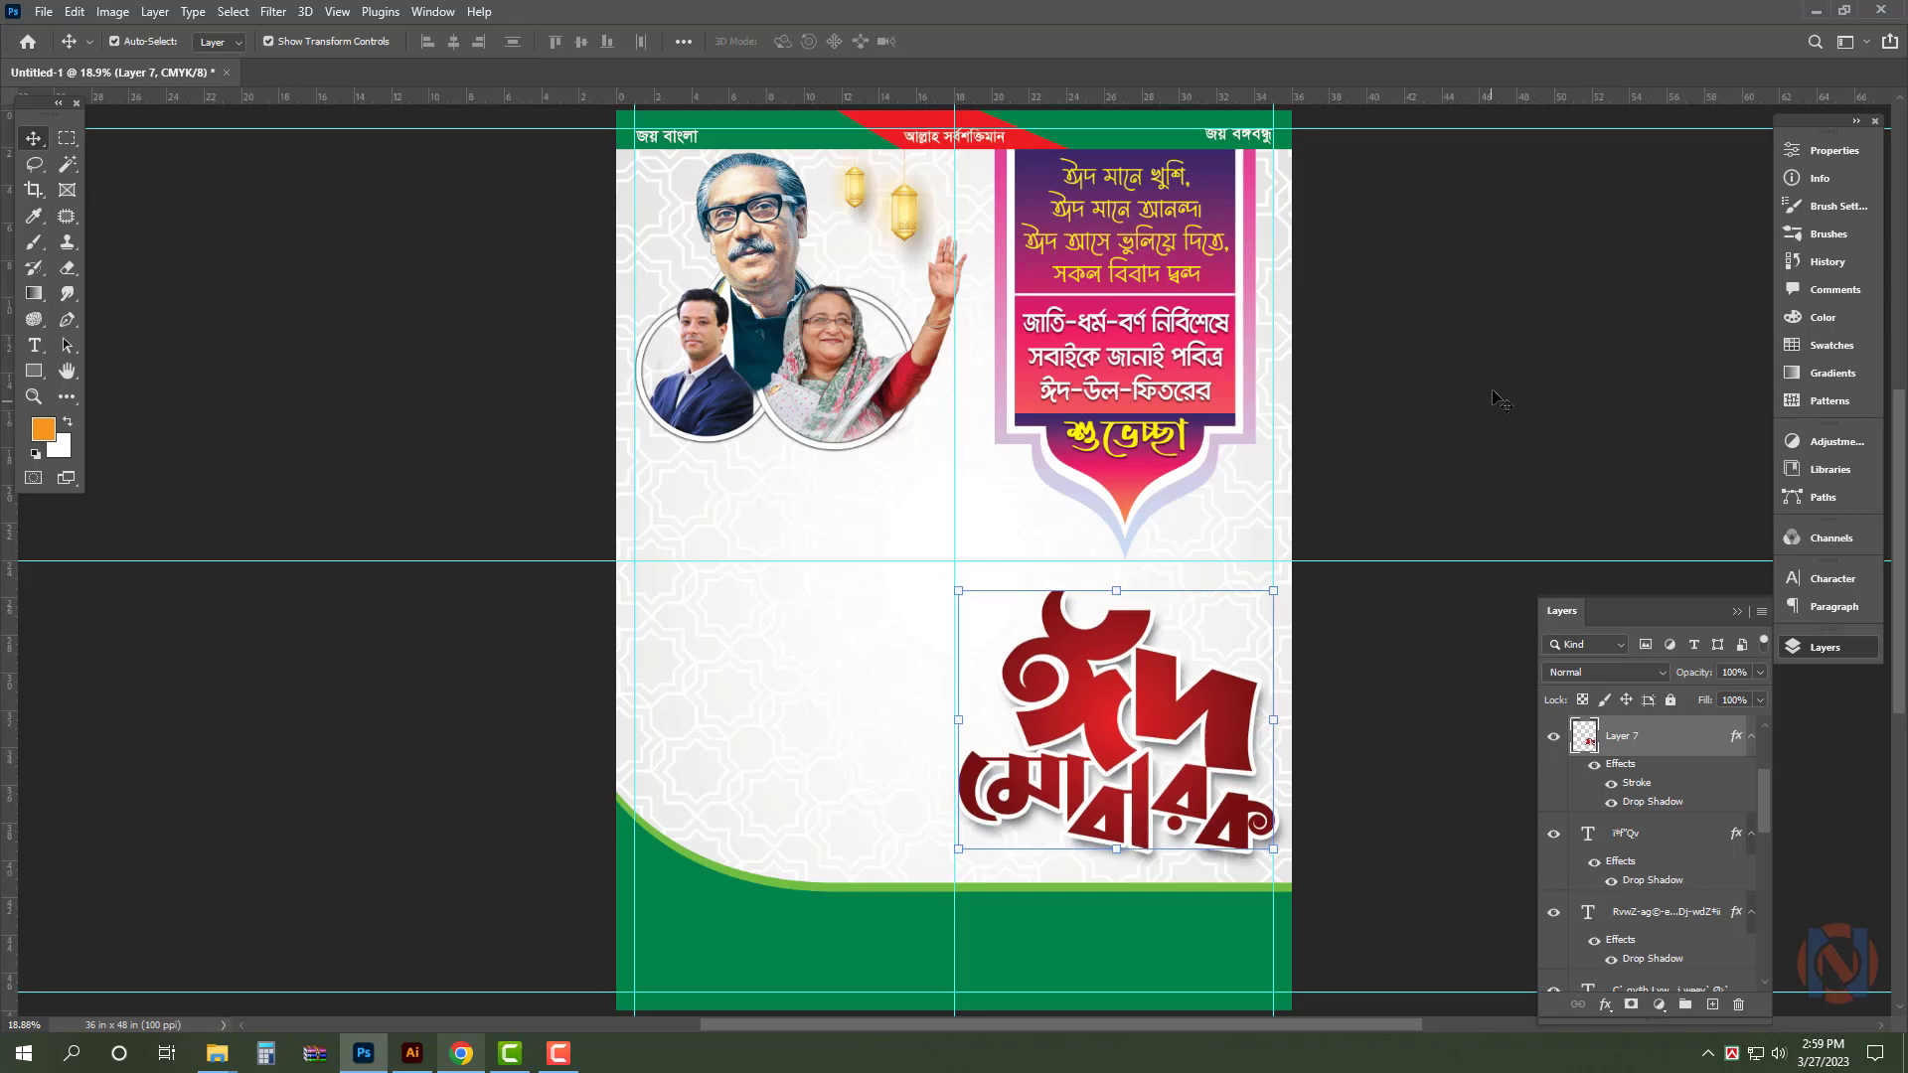
{"action": "left_click", "coordinate": [1501, 400]}
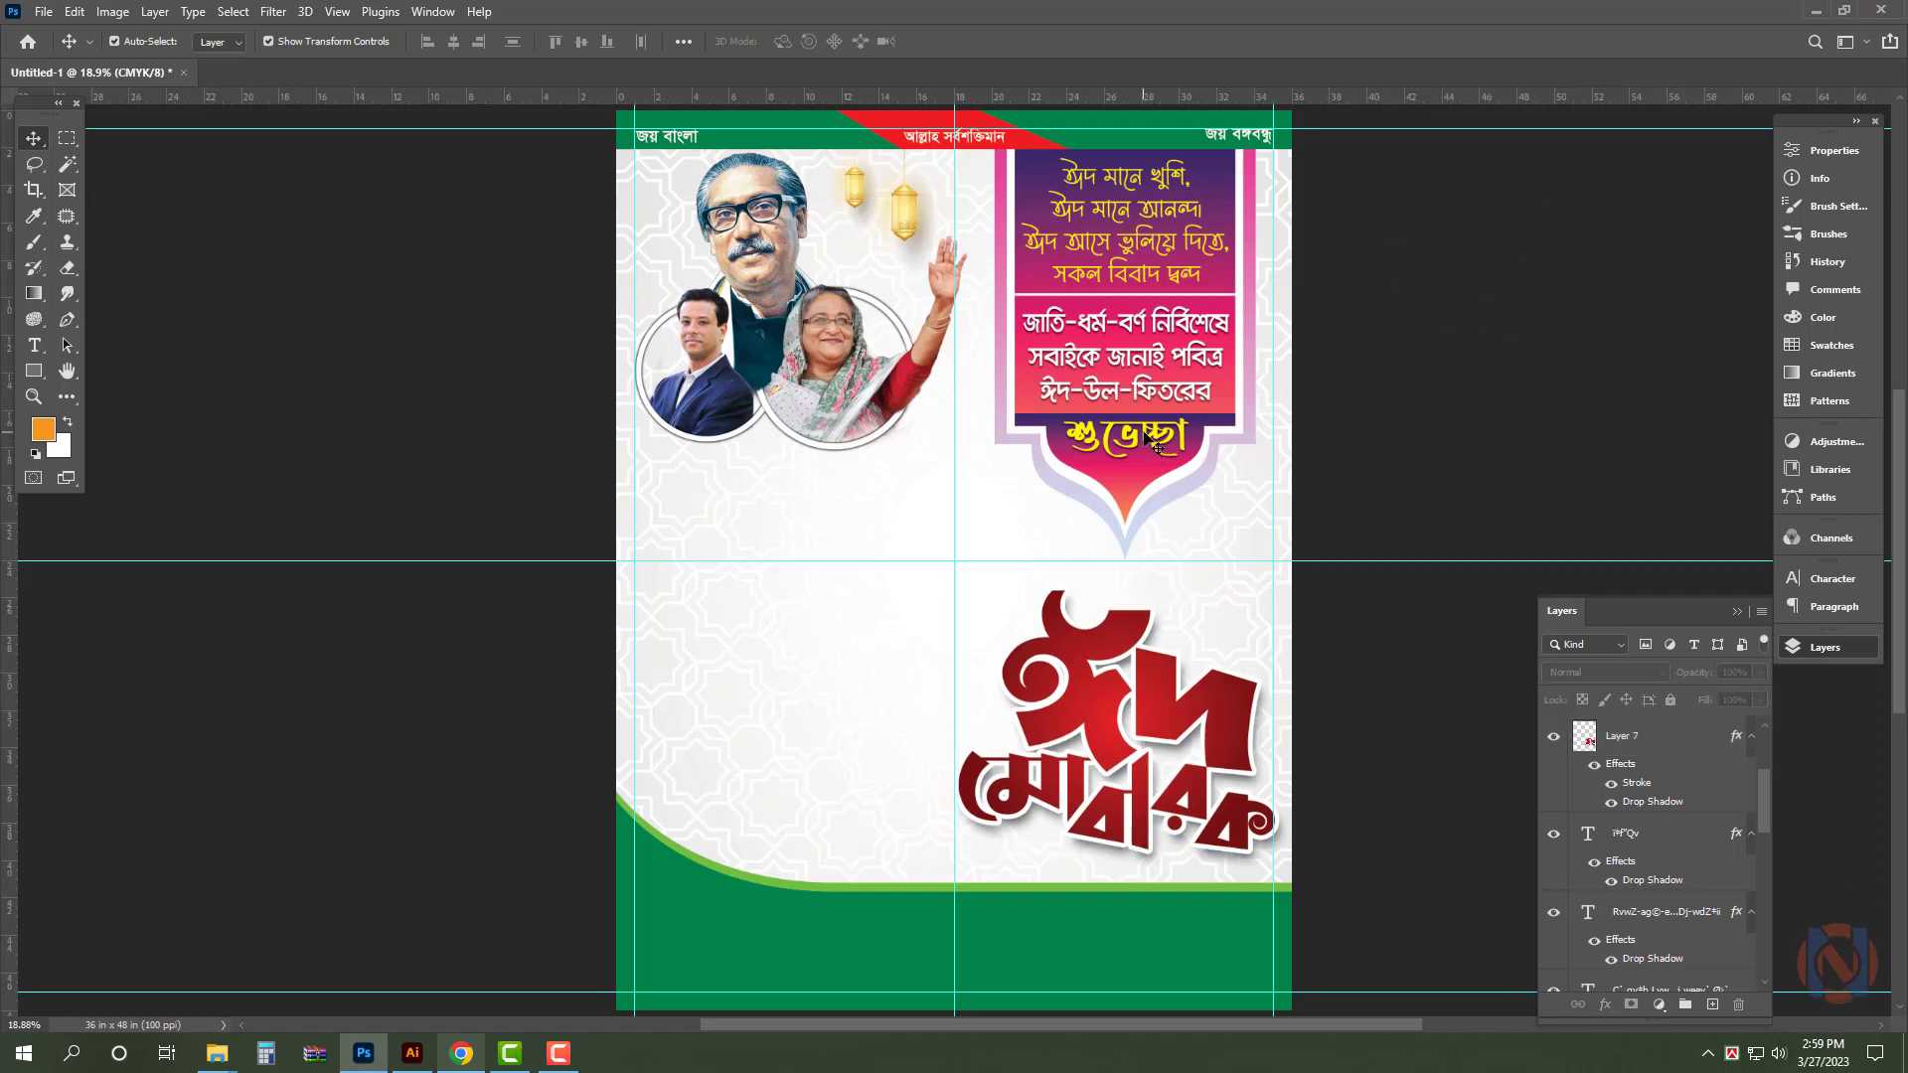
- Duplicate the lanterns, place the copy beside the banner's pointed lower end near the poster's right edge, and flip it horizontally
{"action": "left_click_drag", "start_coordinate": [903, 208], "coordinate": [1238, 509]}
{"action": "right_click", "coordinate": [1226, 475]}
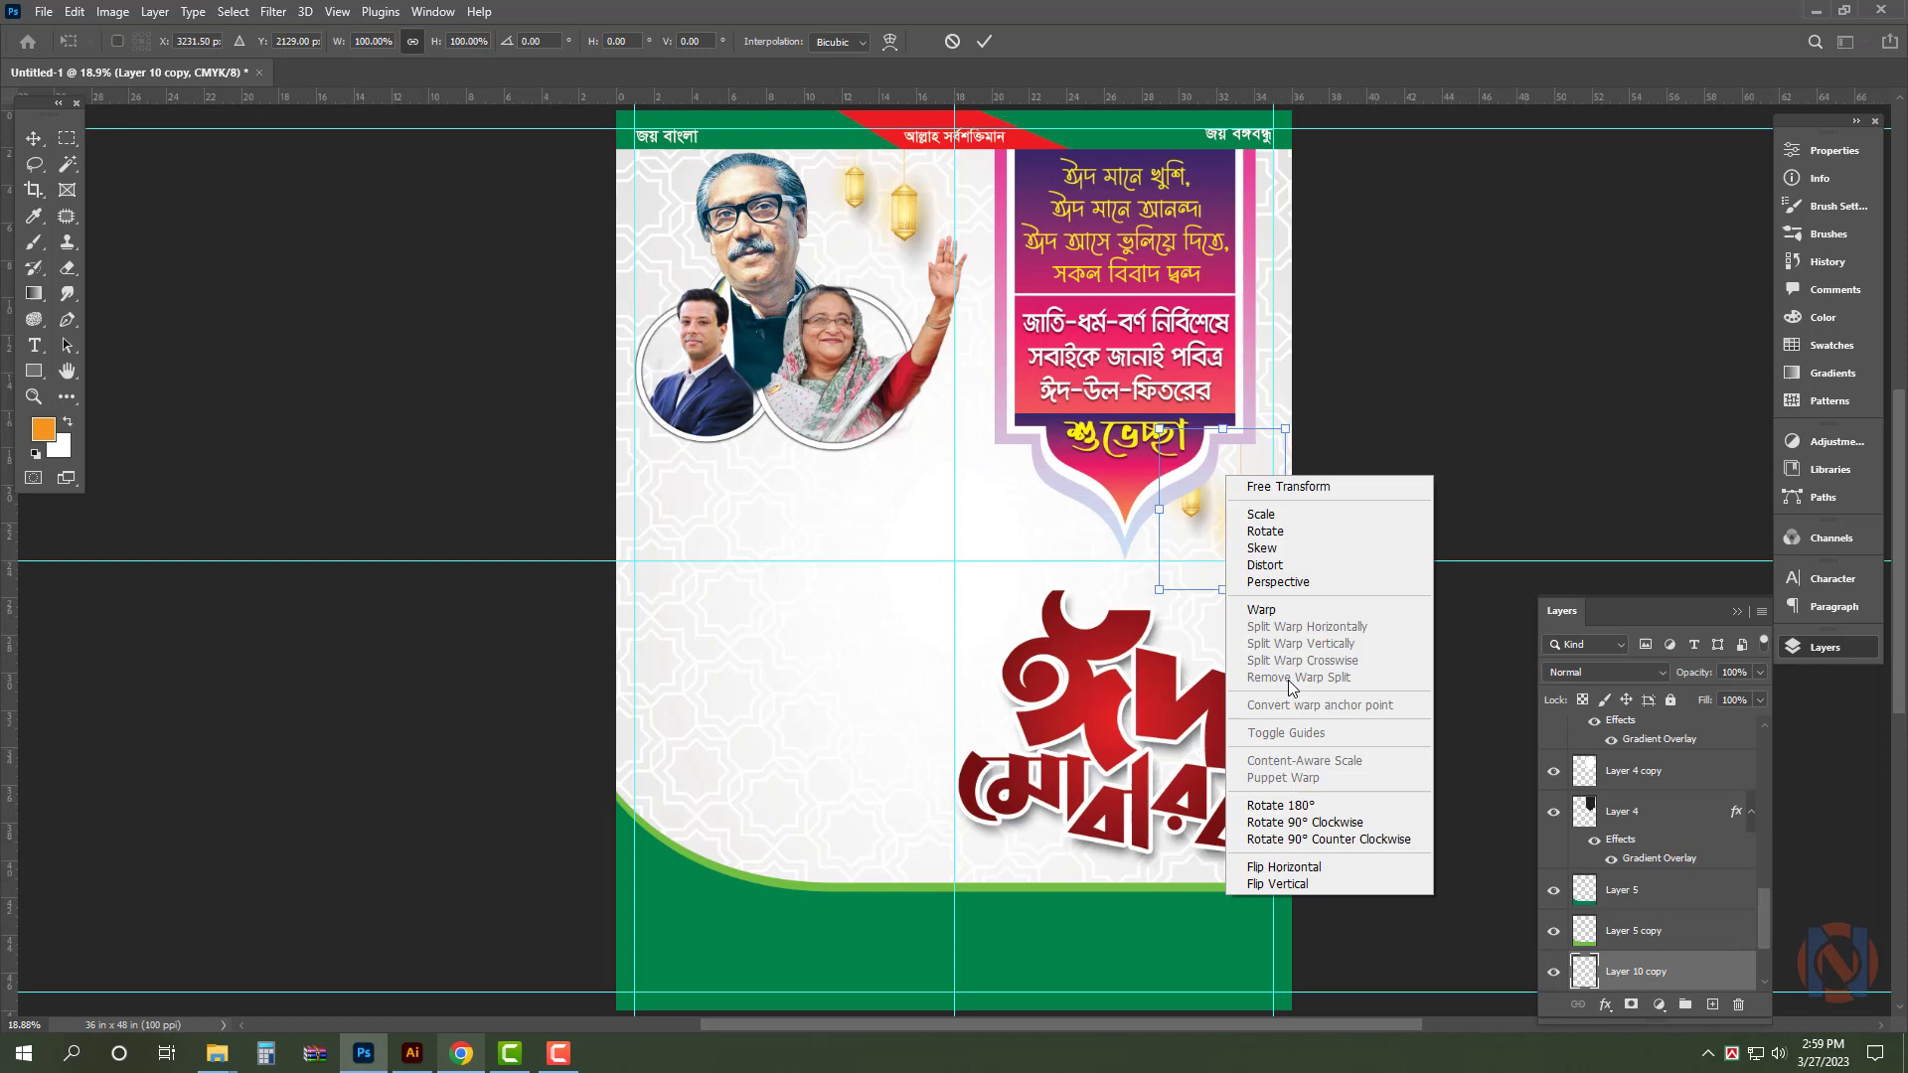
{"action": "left_click", "coordinate": [1292, 871]}
{"action": "key", "text": "Return"}
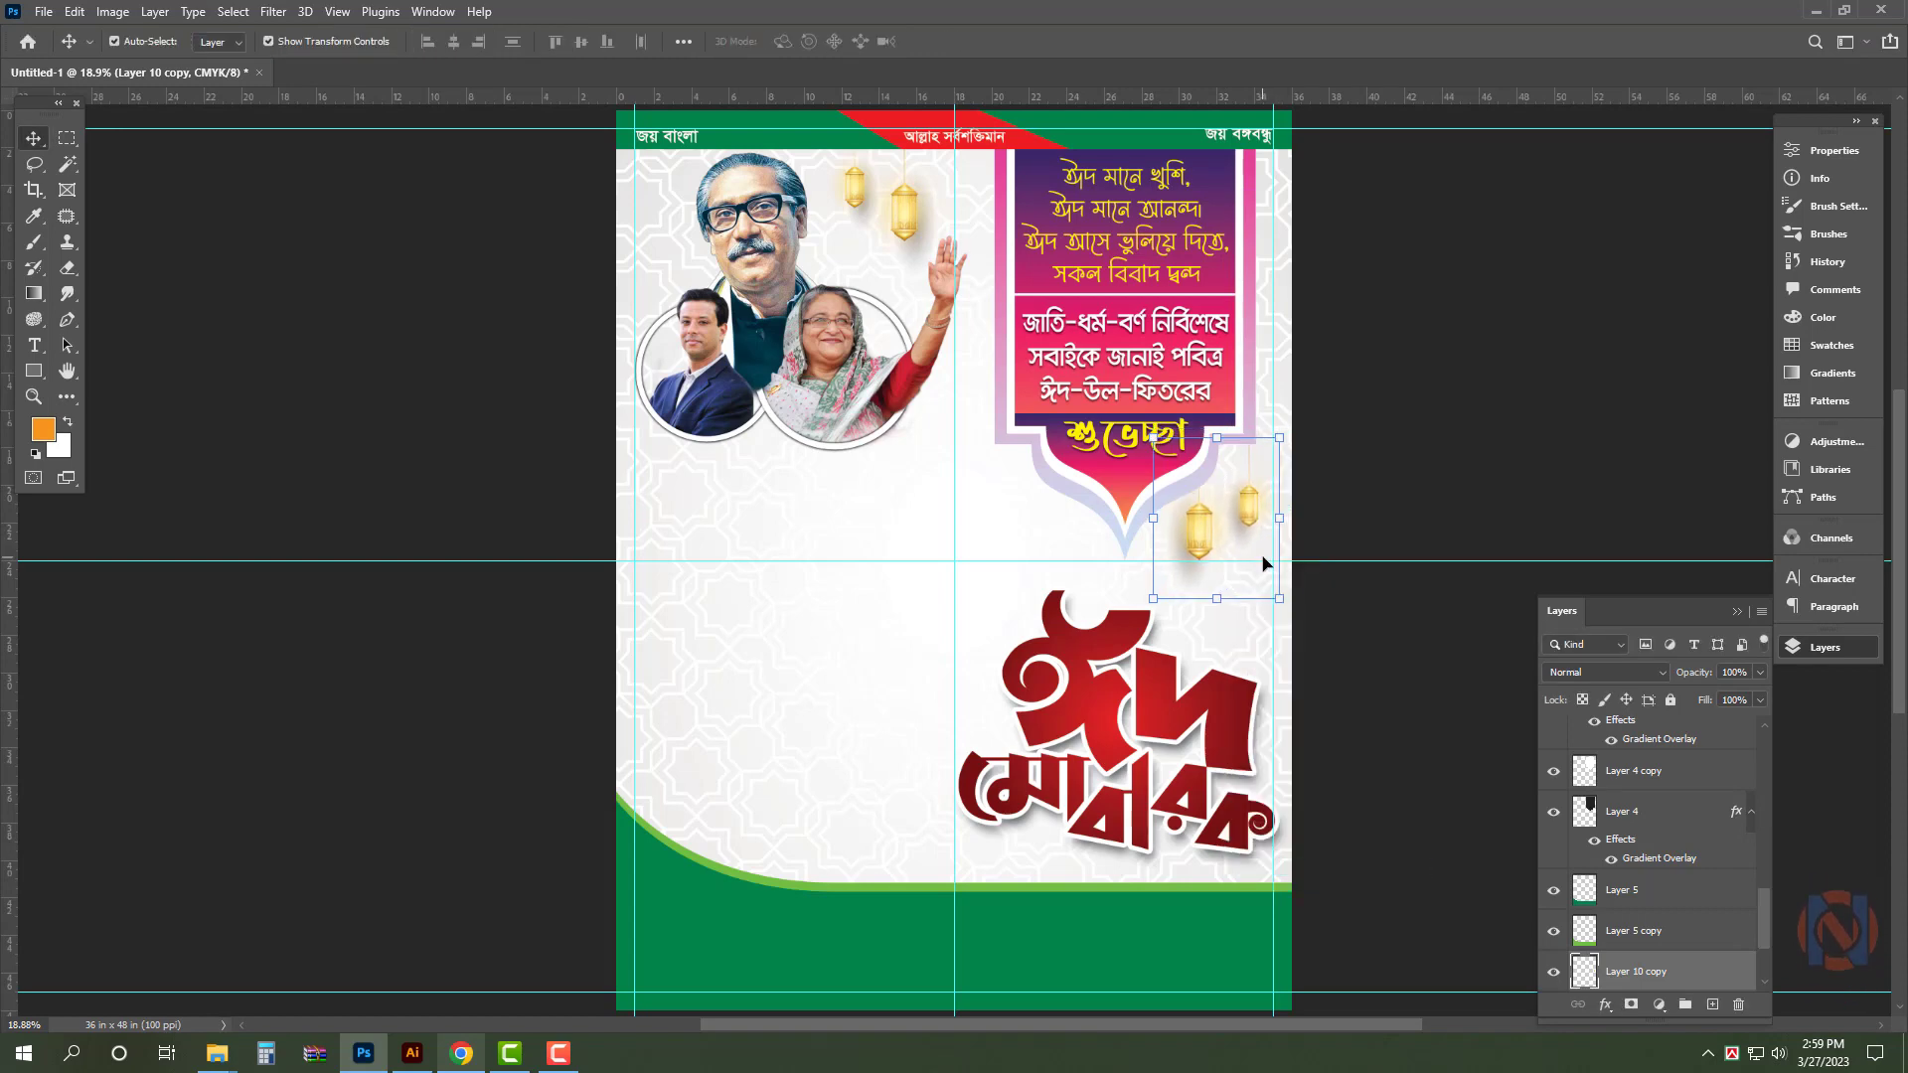
{"action": "left_click", "coordinate": [1428, 362]}
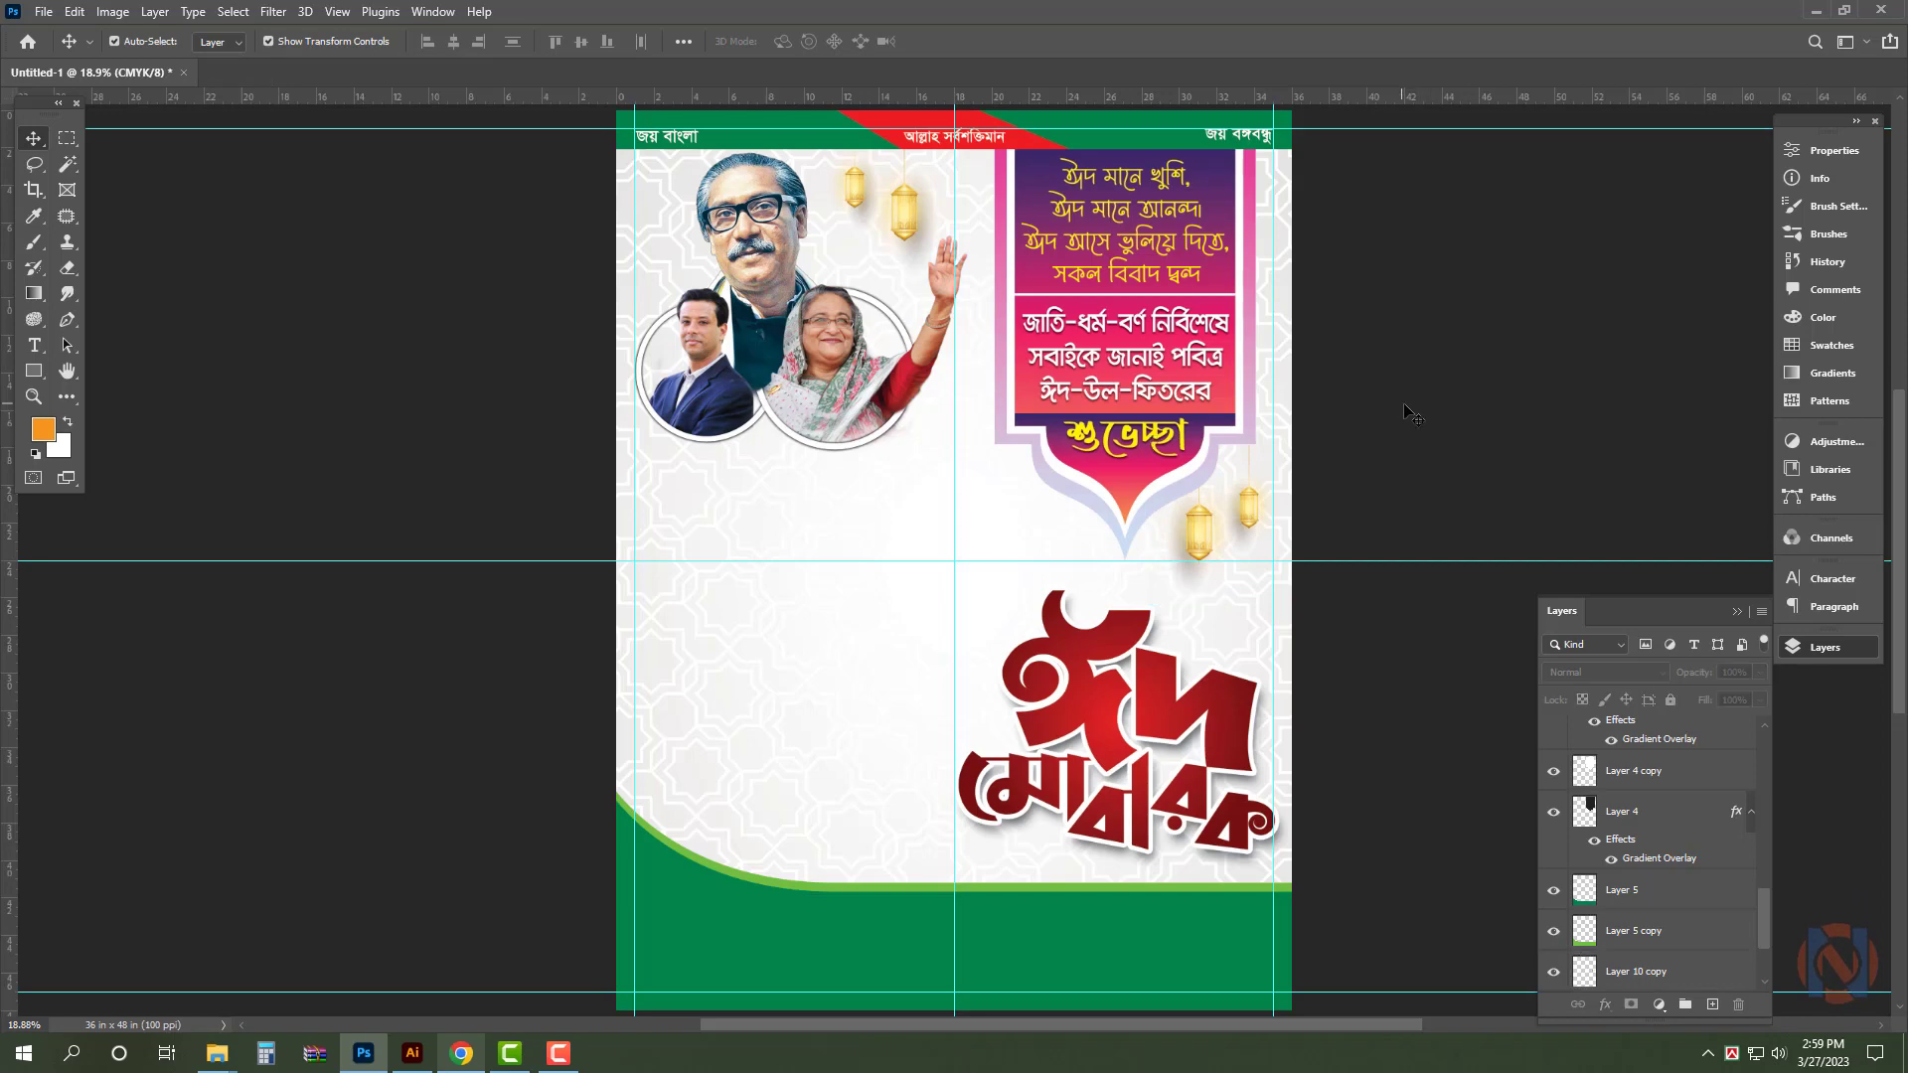
- Bring the cartoon man in the dark suit from the Illustrator file into the Photoshop poster
{"action": "left_click", "coordinate": [413, 1054]}
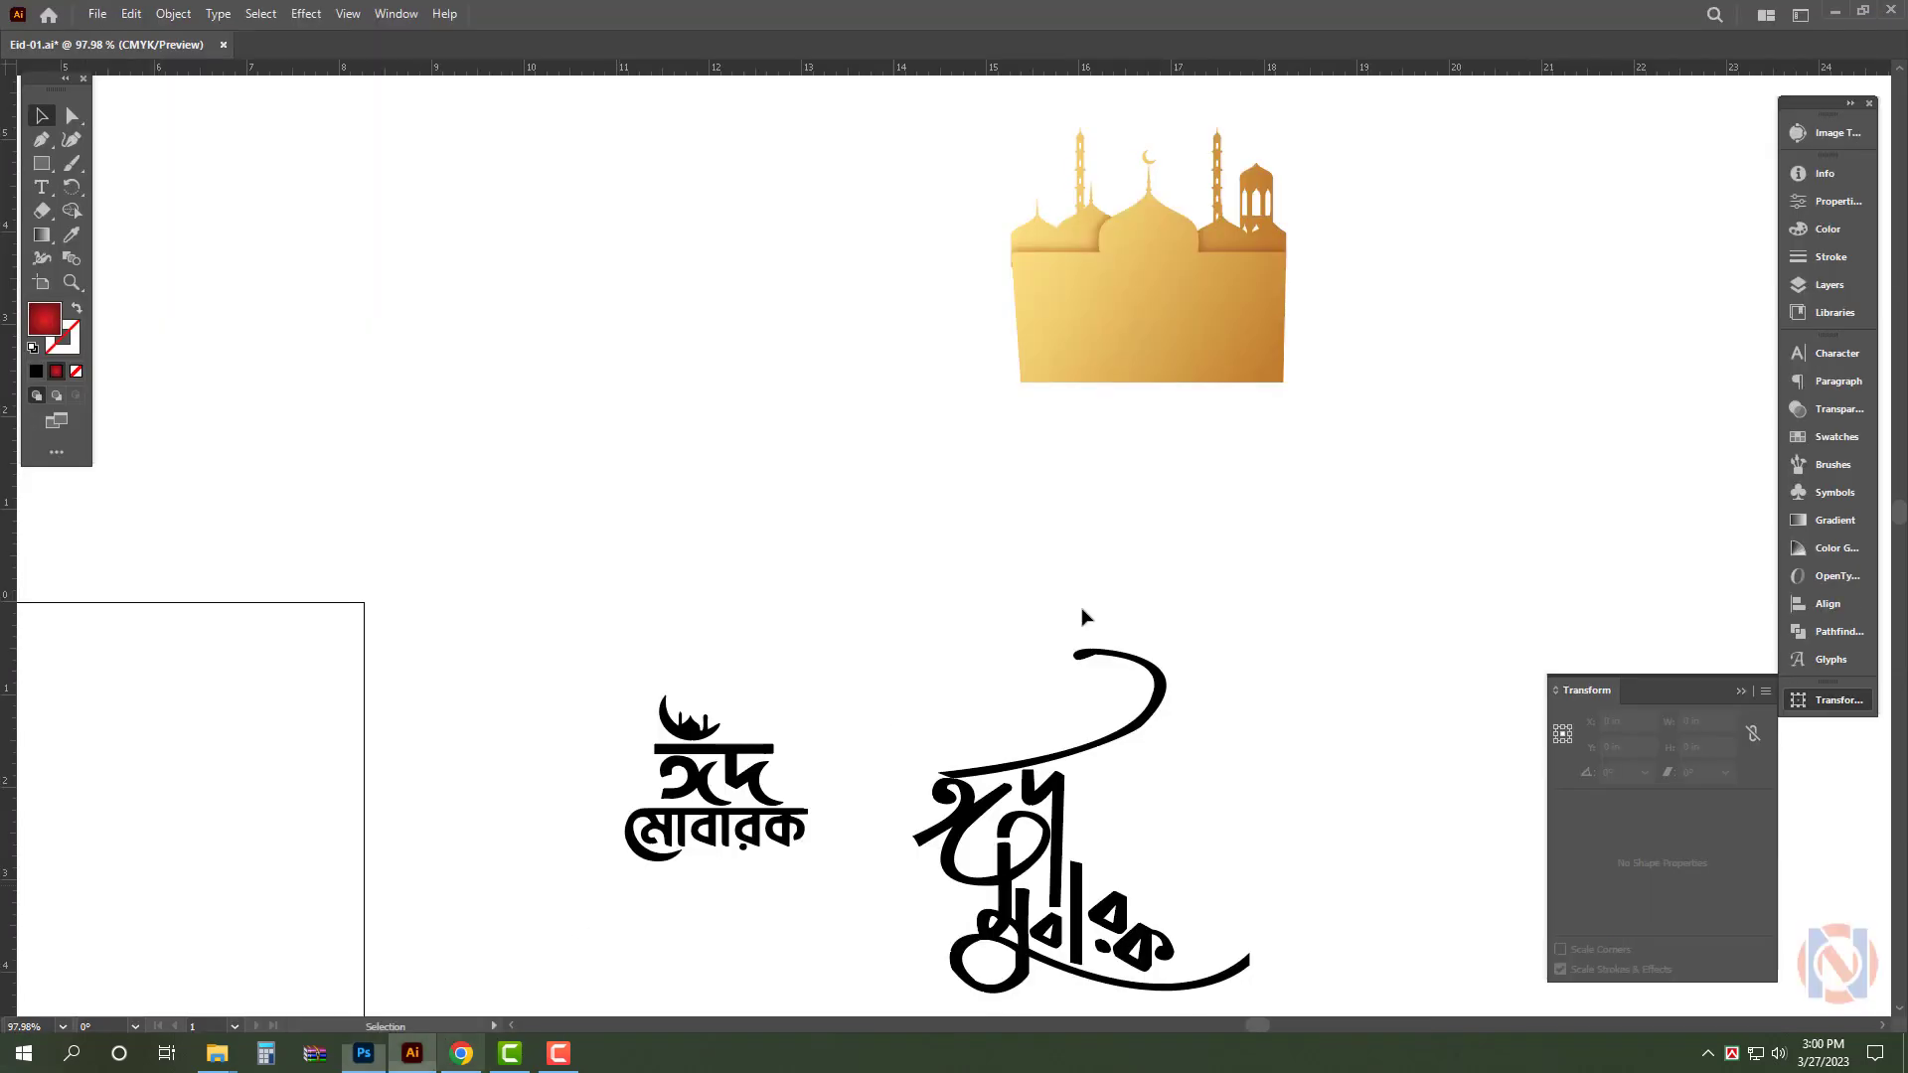
{"action": "scroll", "coordinate": [1018, 515], "scroll_direction": "down", "scroll_amount": 5}
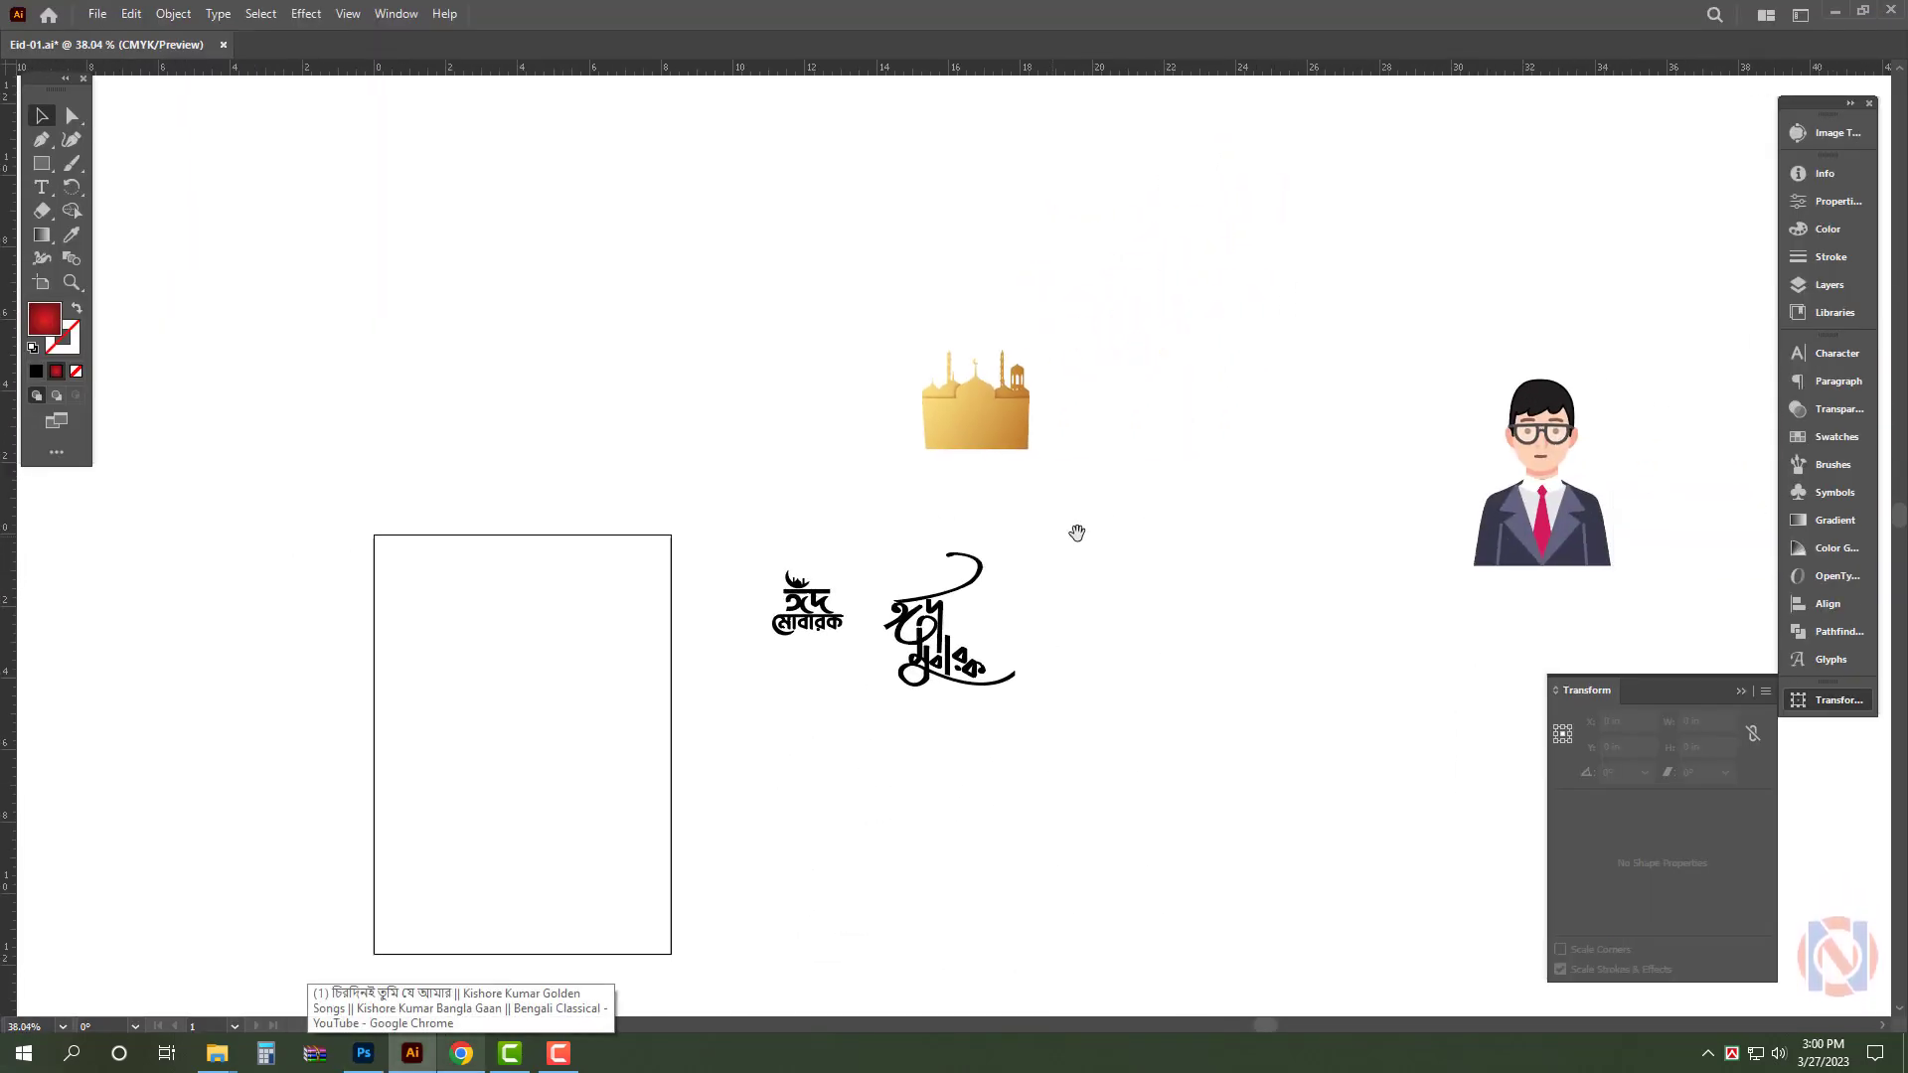
{"action": "left_click", "coordinate": [364, 1054]}
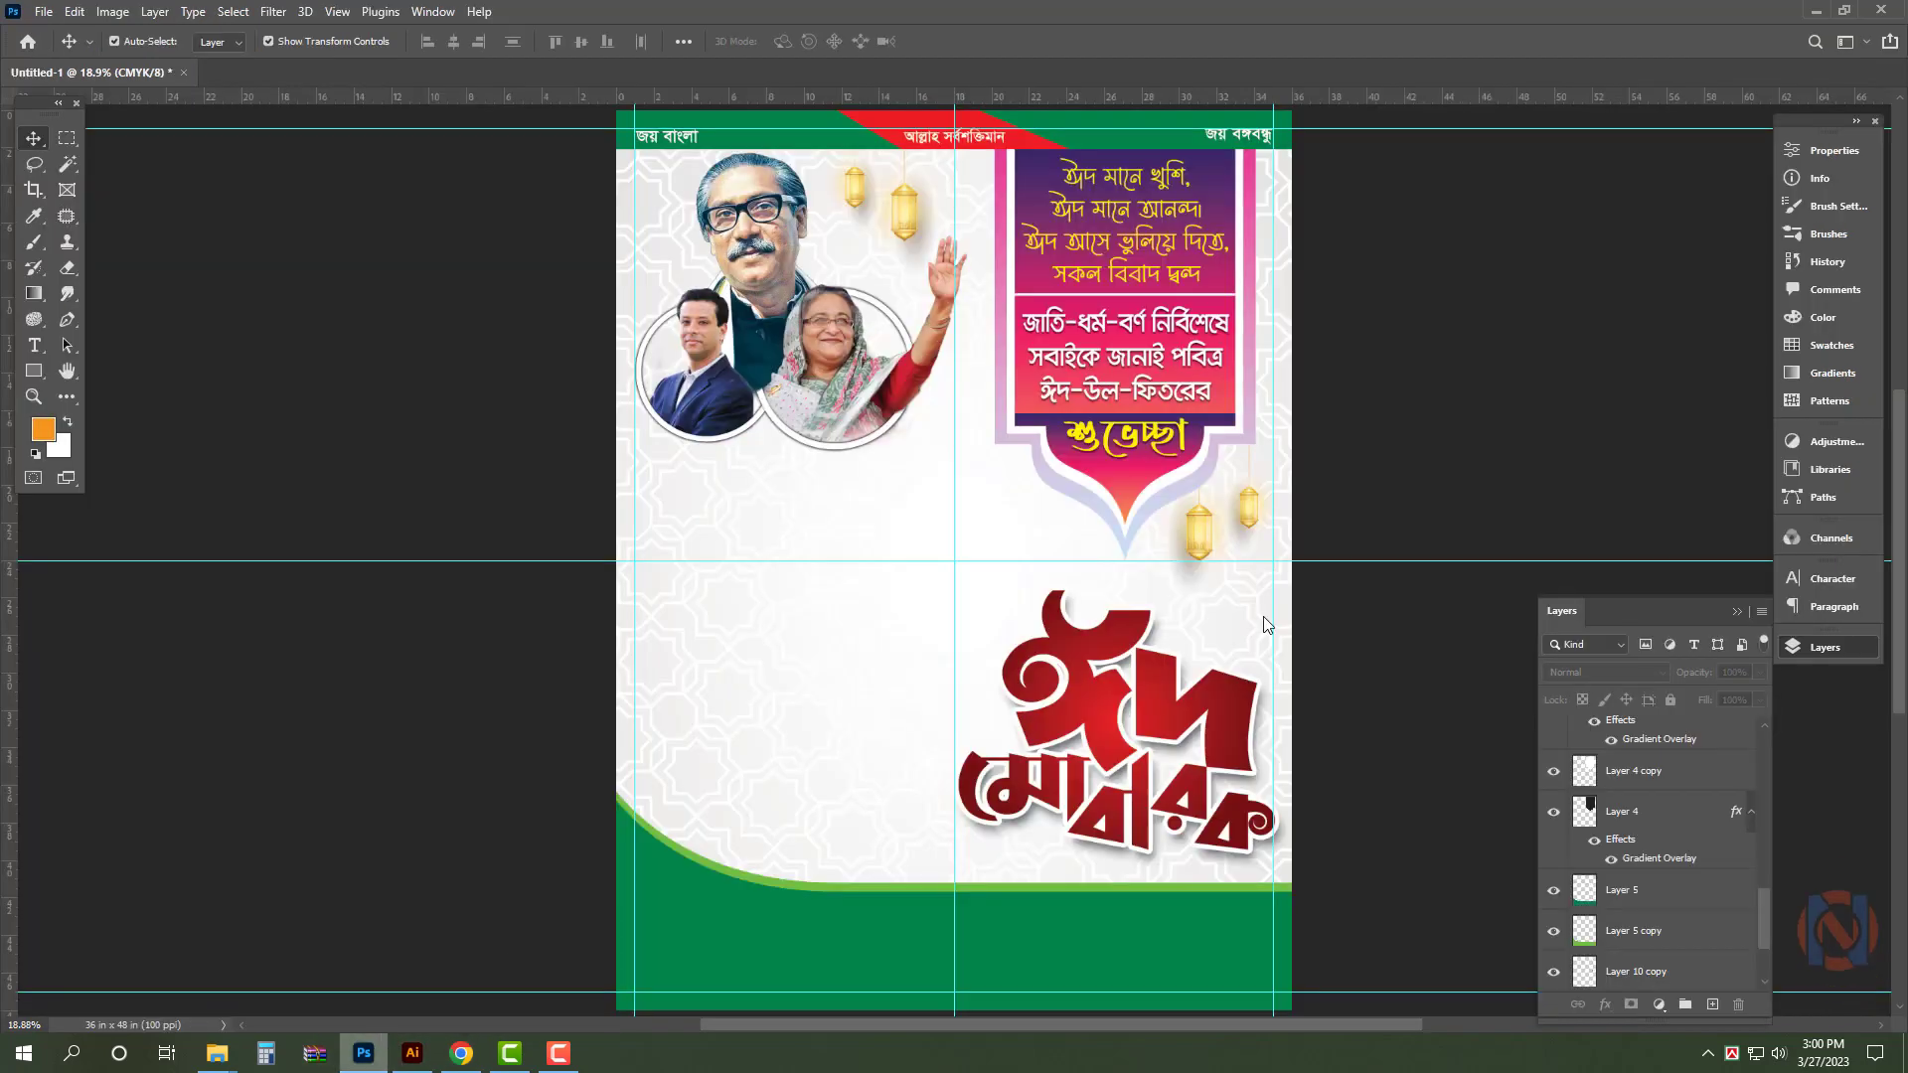
{"action": "key", "text": "ctrl+v"}
{"action": "key", "text": "Return"}
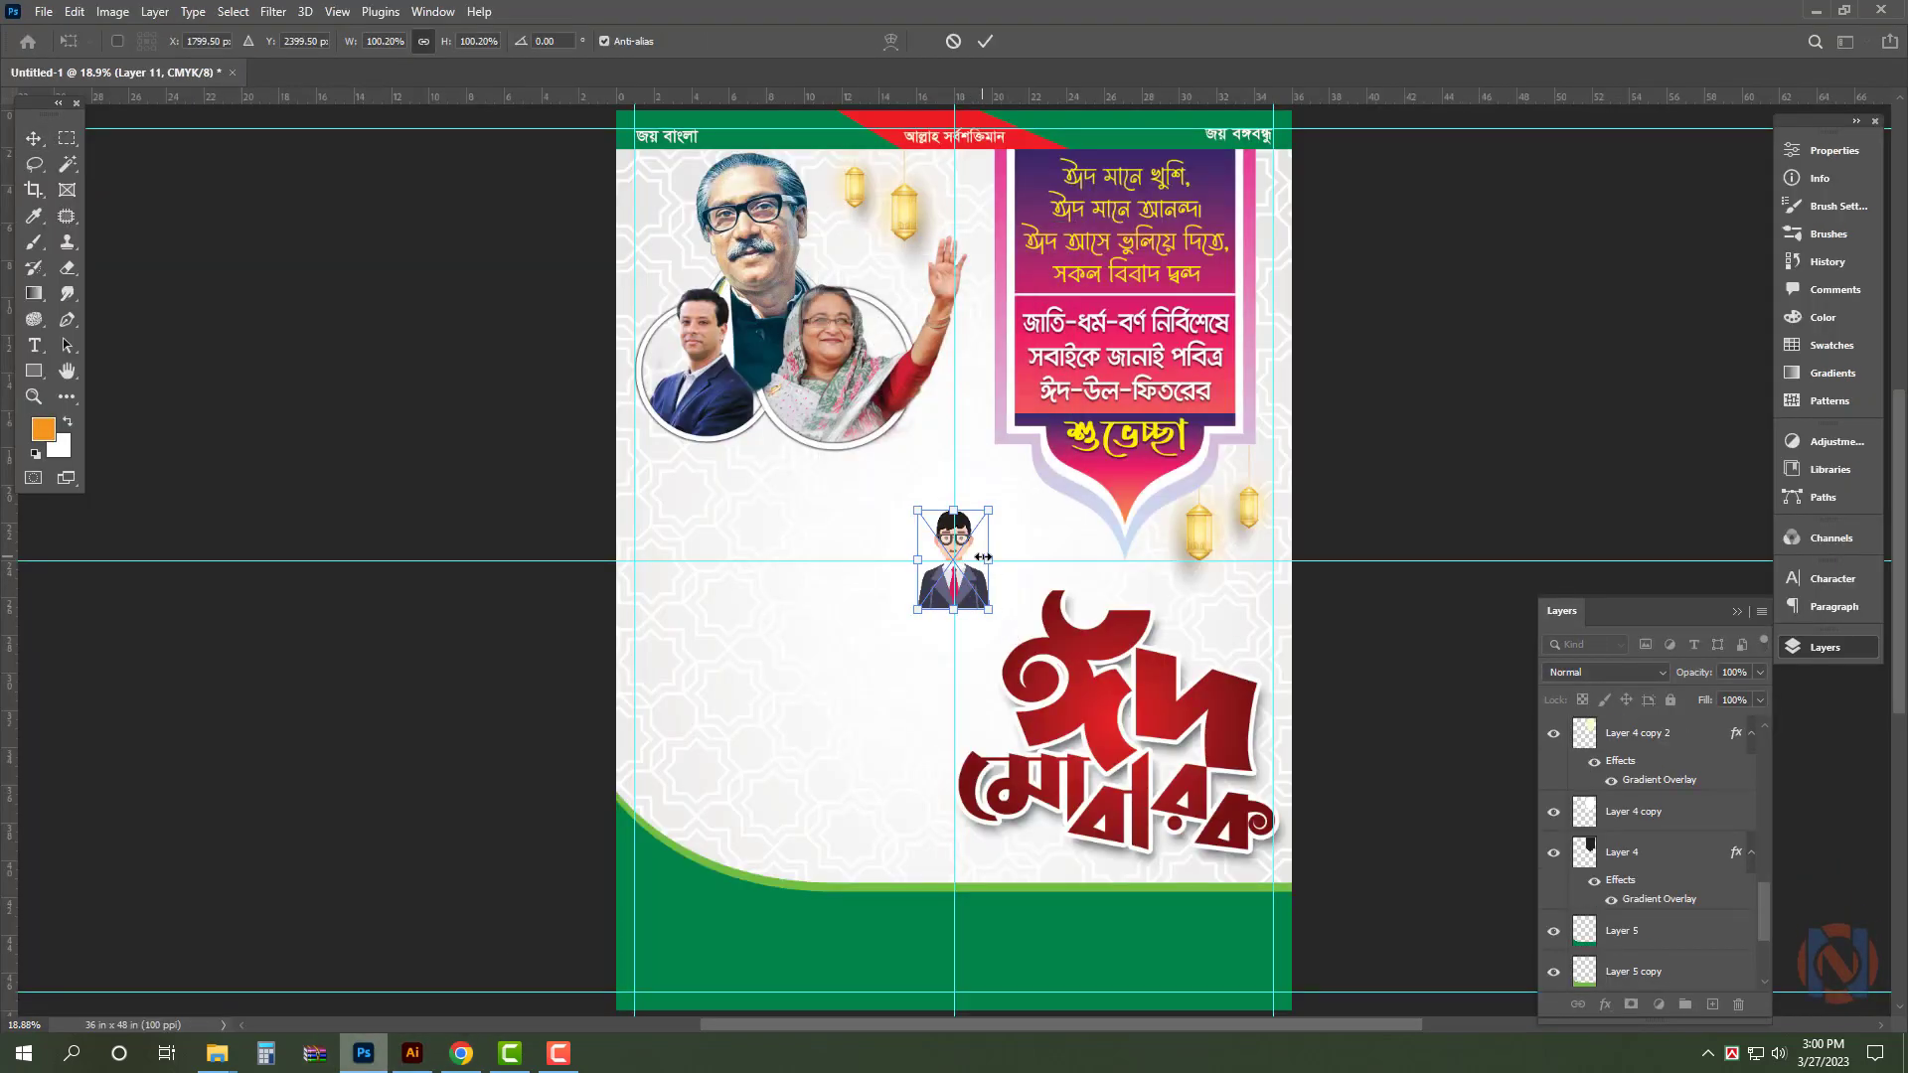
- Enlarge the cartoon man and place him on the poster's lower left, below the portraits and overlapping the green footer
{"action": "left_click_drag", "start_coordinate": [989, 559], "coordinate": [856, 759]}
{"action": "key", "text": "ctrl+minus"}
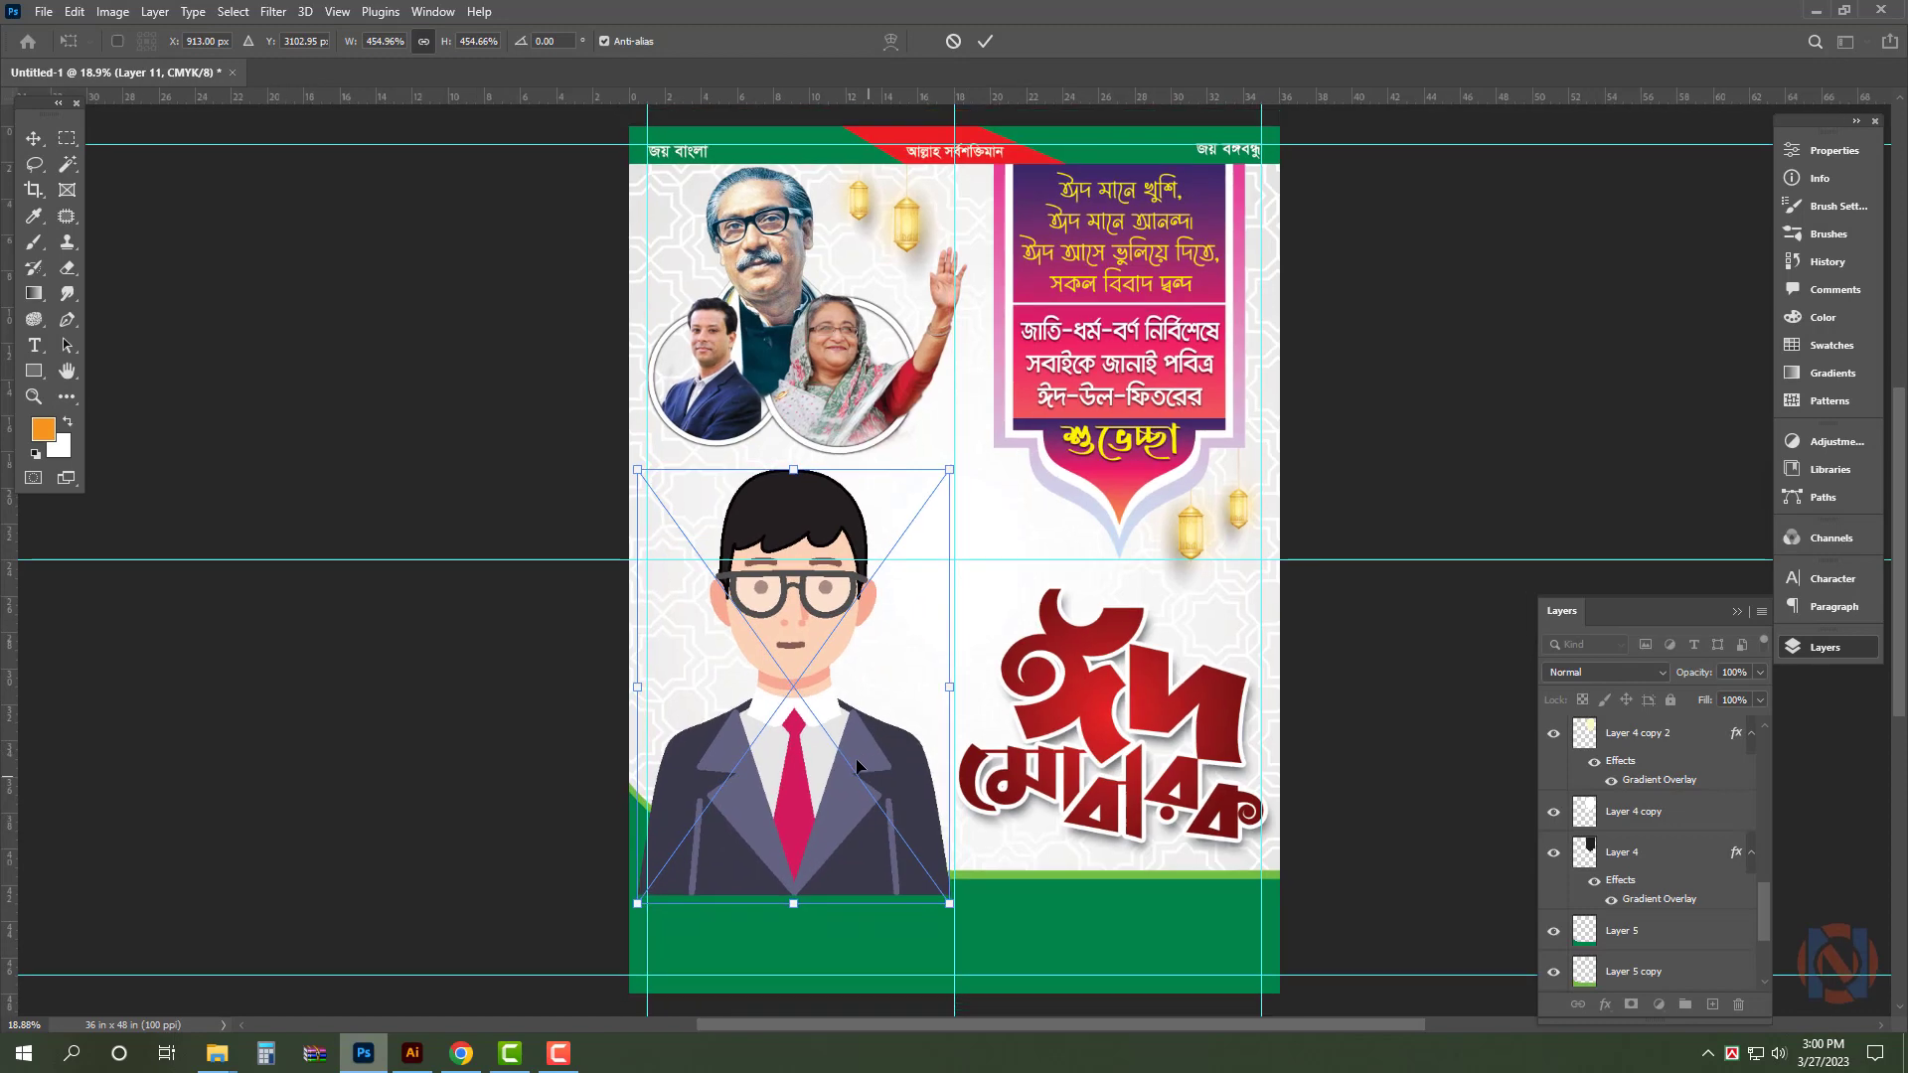
{"action": "left_click_drag", "start_coordinate": [811, 877], "coordinate": [822, 946]}
{"action": "key", "text": "Return"}
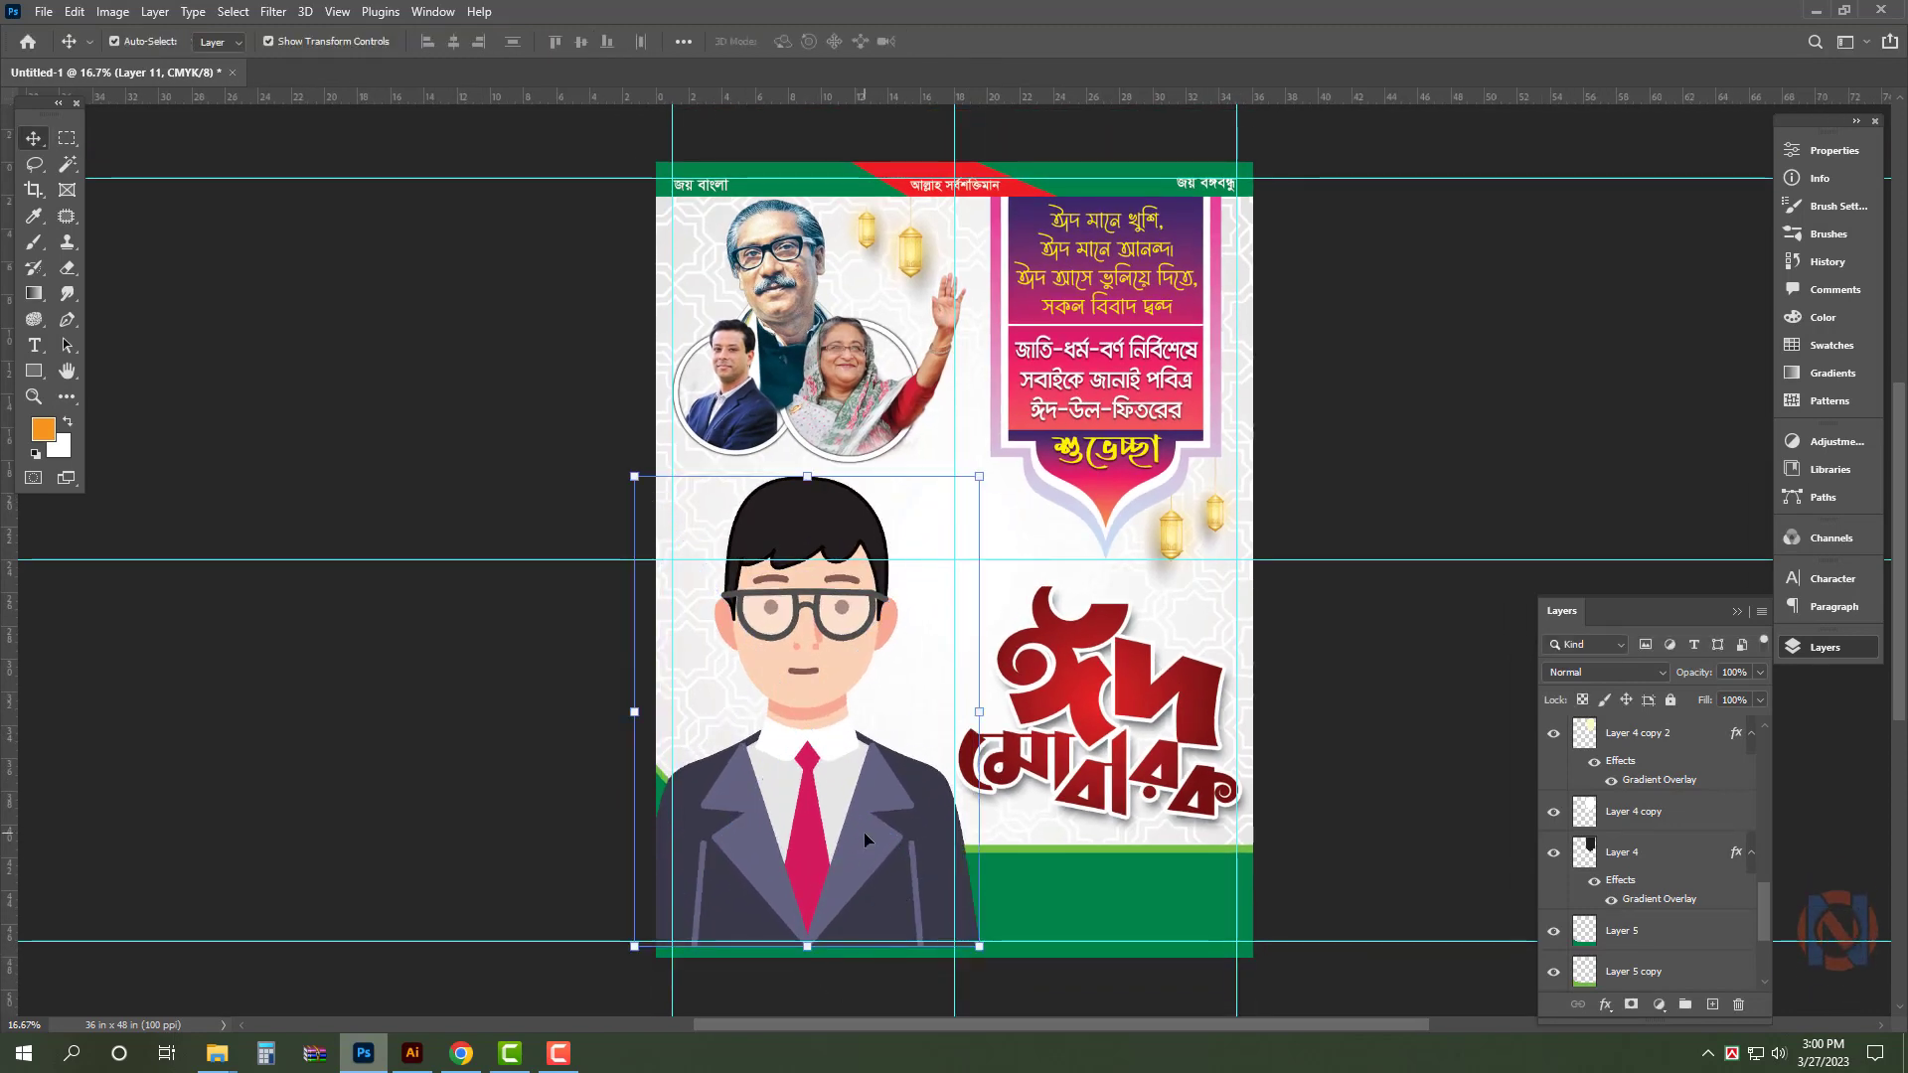
- Send the cartoon man's layer behind the green footer and lanterns, directly above the patterned background layer
{"action": "key", "text": "ctrl+shift+bracketleft"}
{"action": "key", "text": "ctrl+bracketright"}
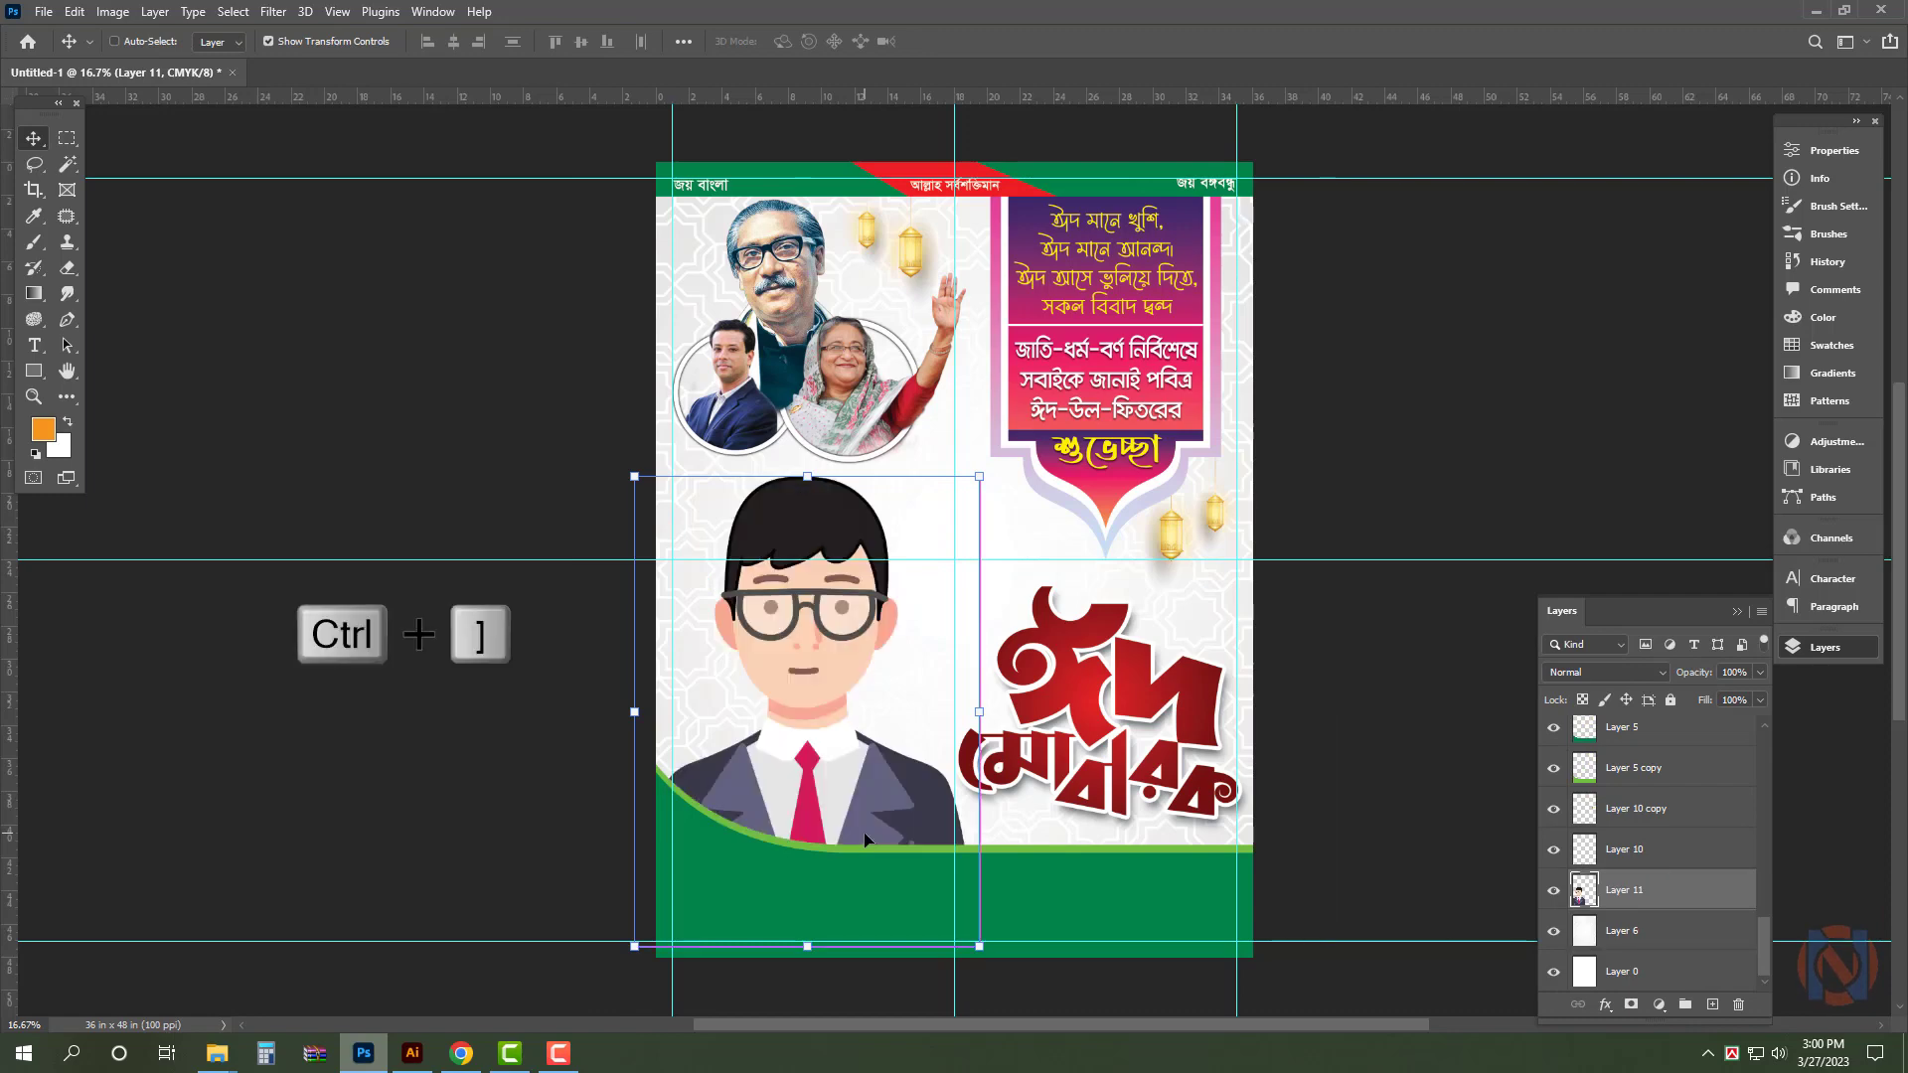
{"action": "left_click", "coordinate": [1384, 524], "text": "ctrl"}
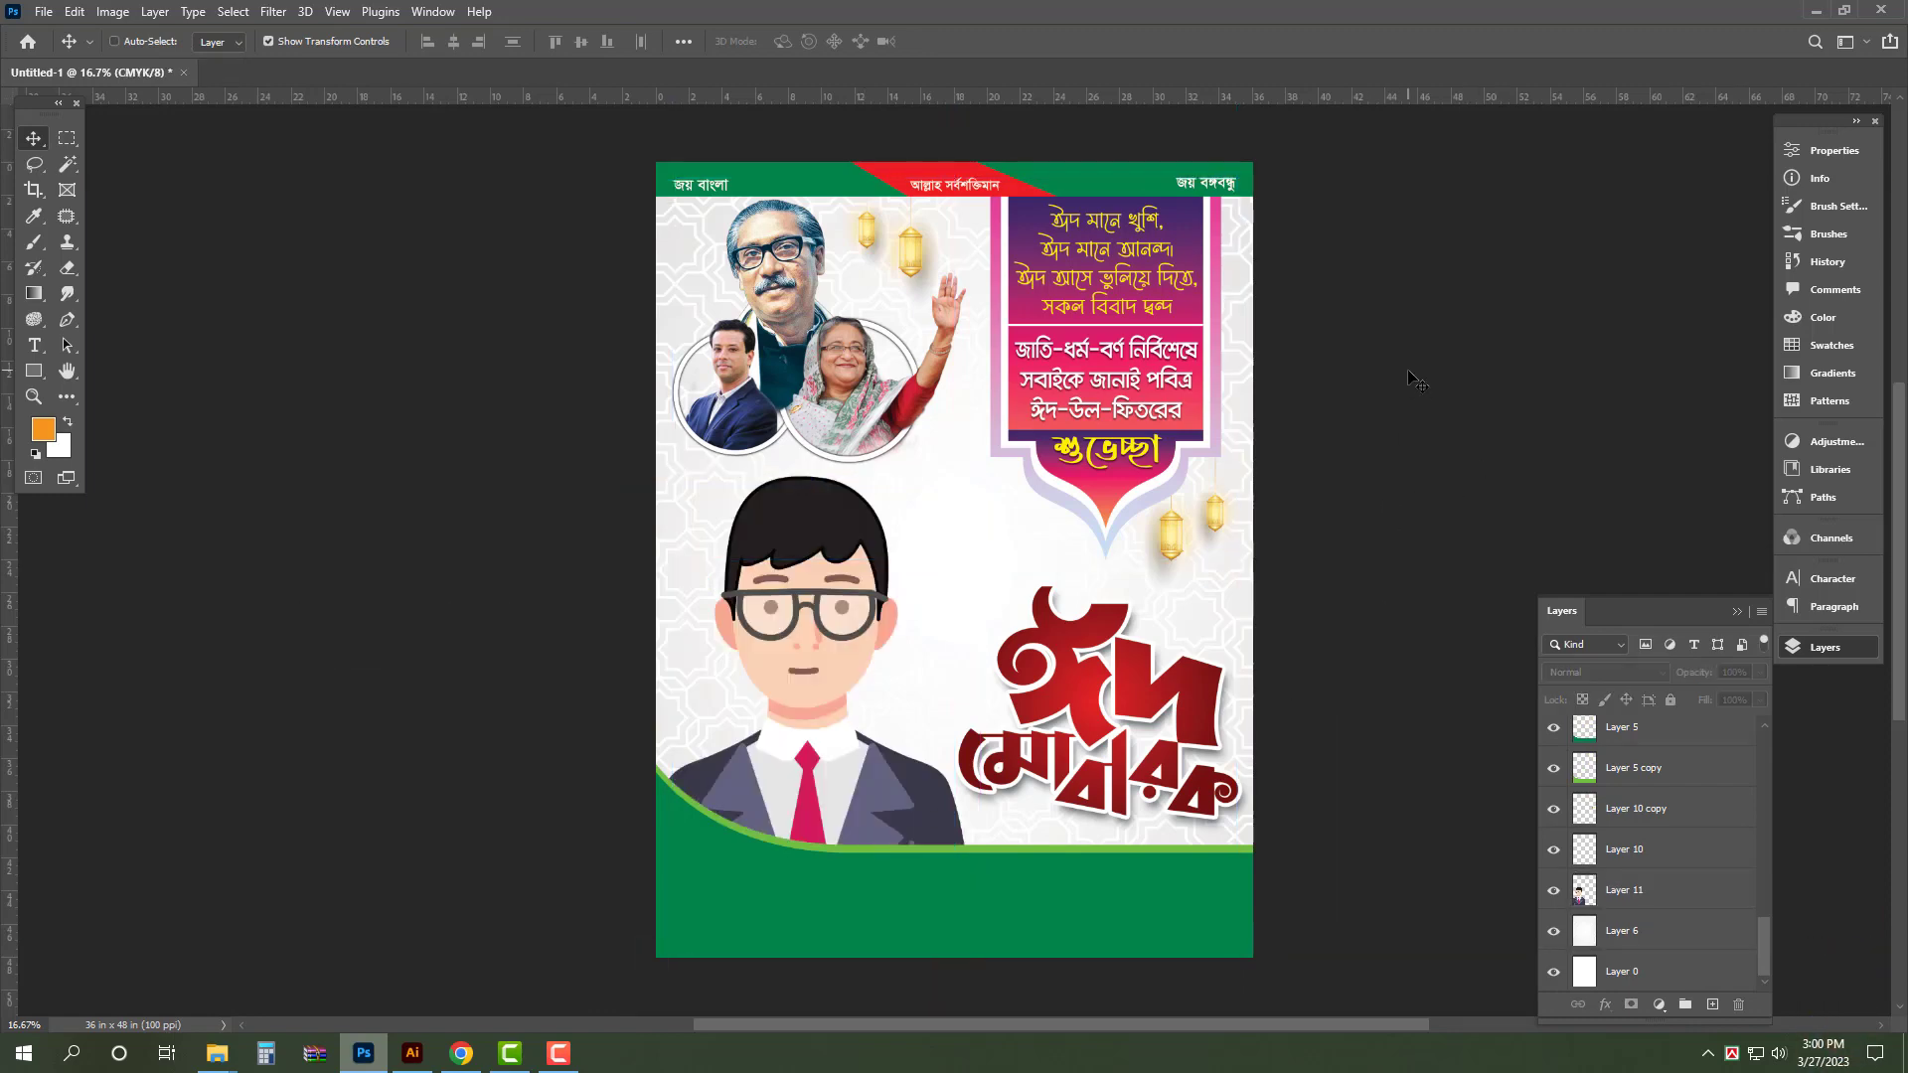
{"action": "scroll", "coordinate": [1493, 373], "scroll_direction": "up", "scroll_amount": 1}
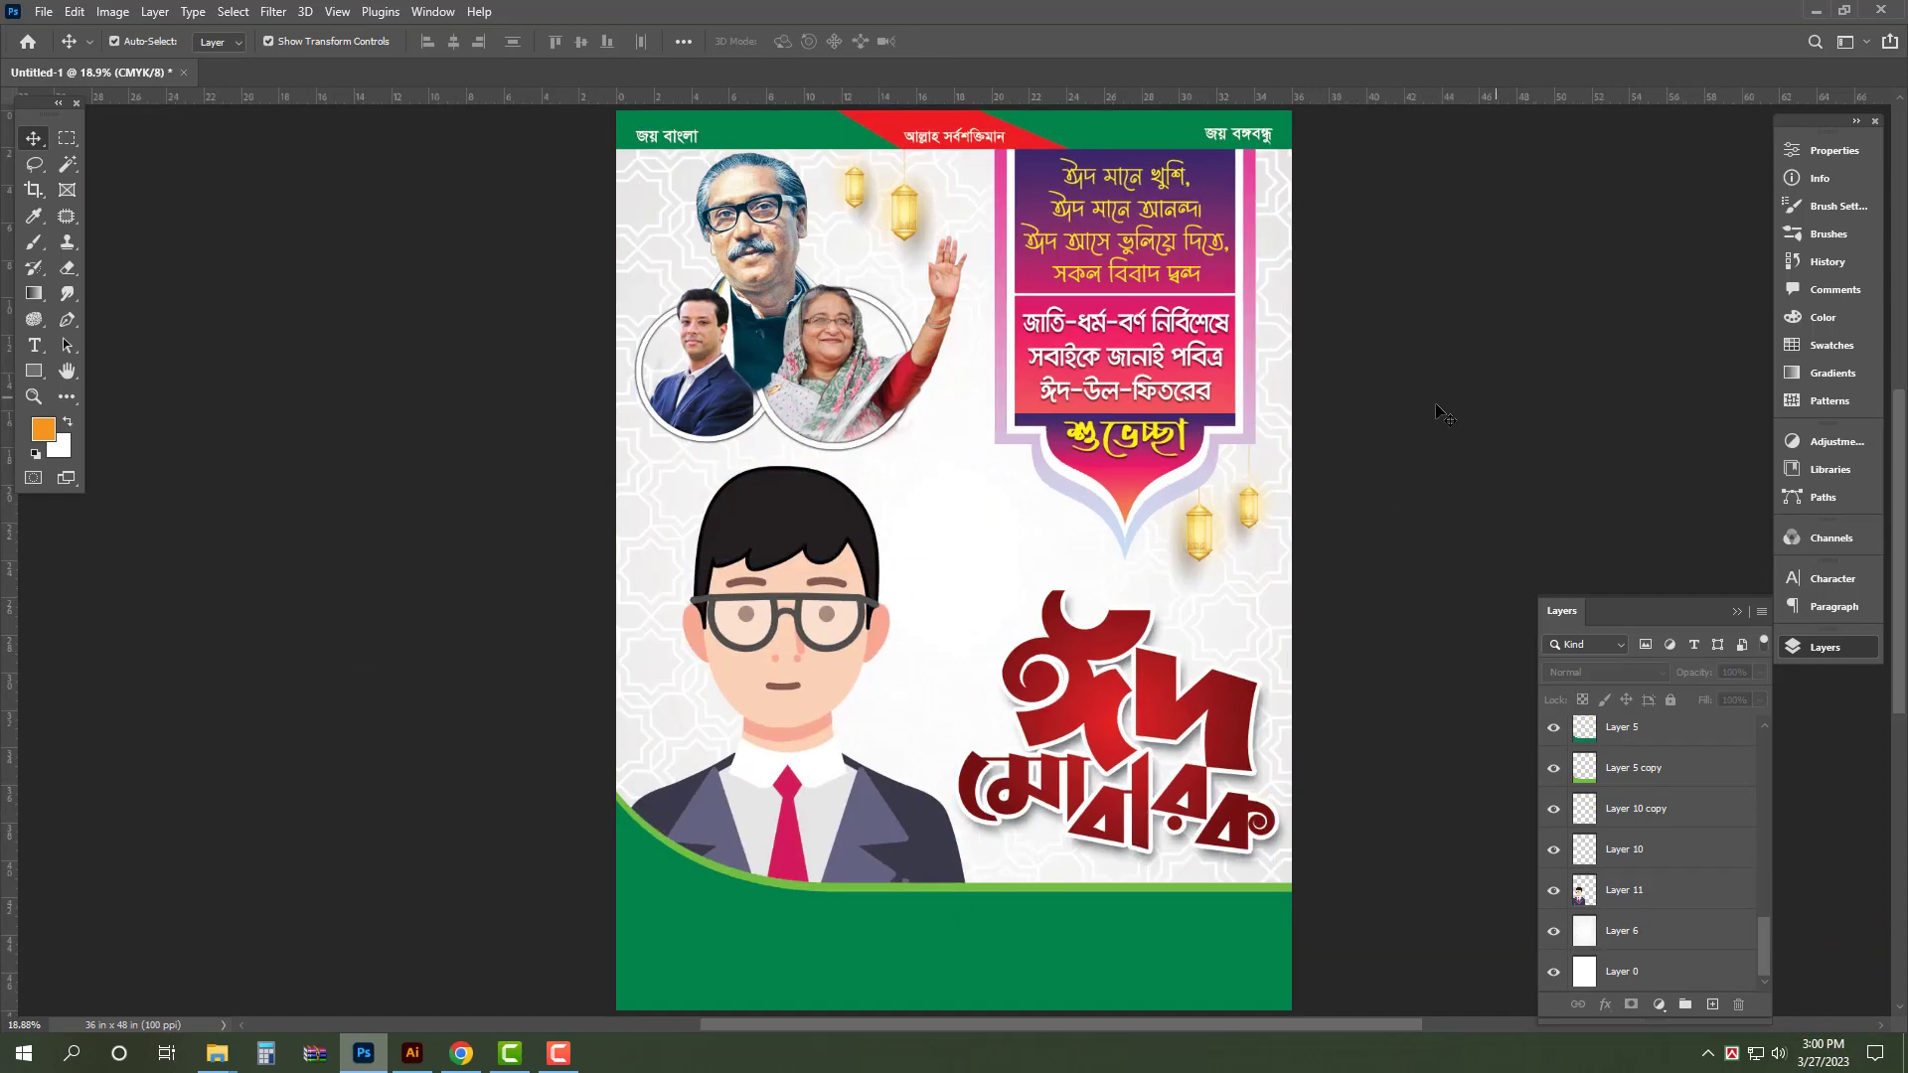
{"action": "key", "text": "ctrl+semicolon"}
- Duplicate the banner's white three-line text into the green footer and replace its wording with "আপনার ও পদবী"
{"action": "left_click", "coordinate": [1189, 316]}
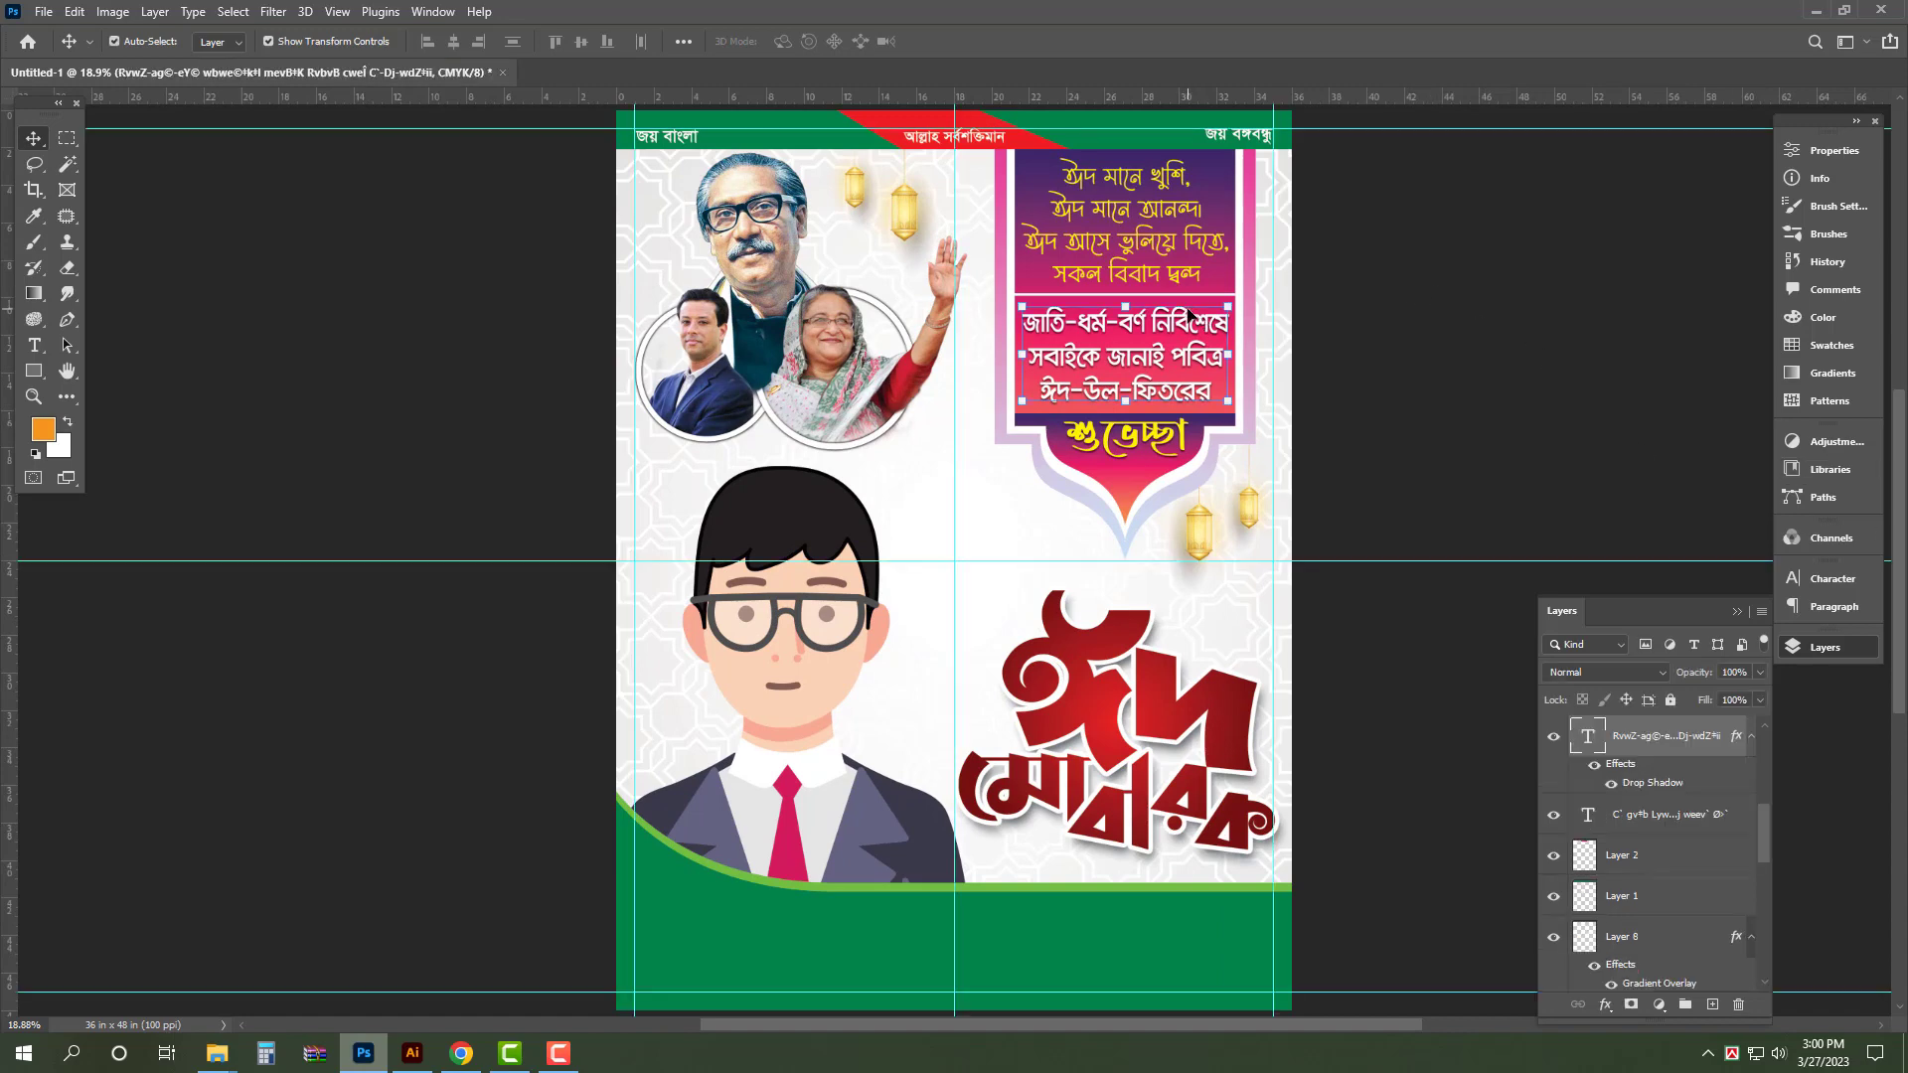
{"action": "left_click_drag", "start_coordinate": [1180, 331], "coordinate": [1034, 947]}
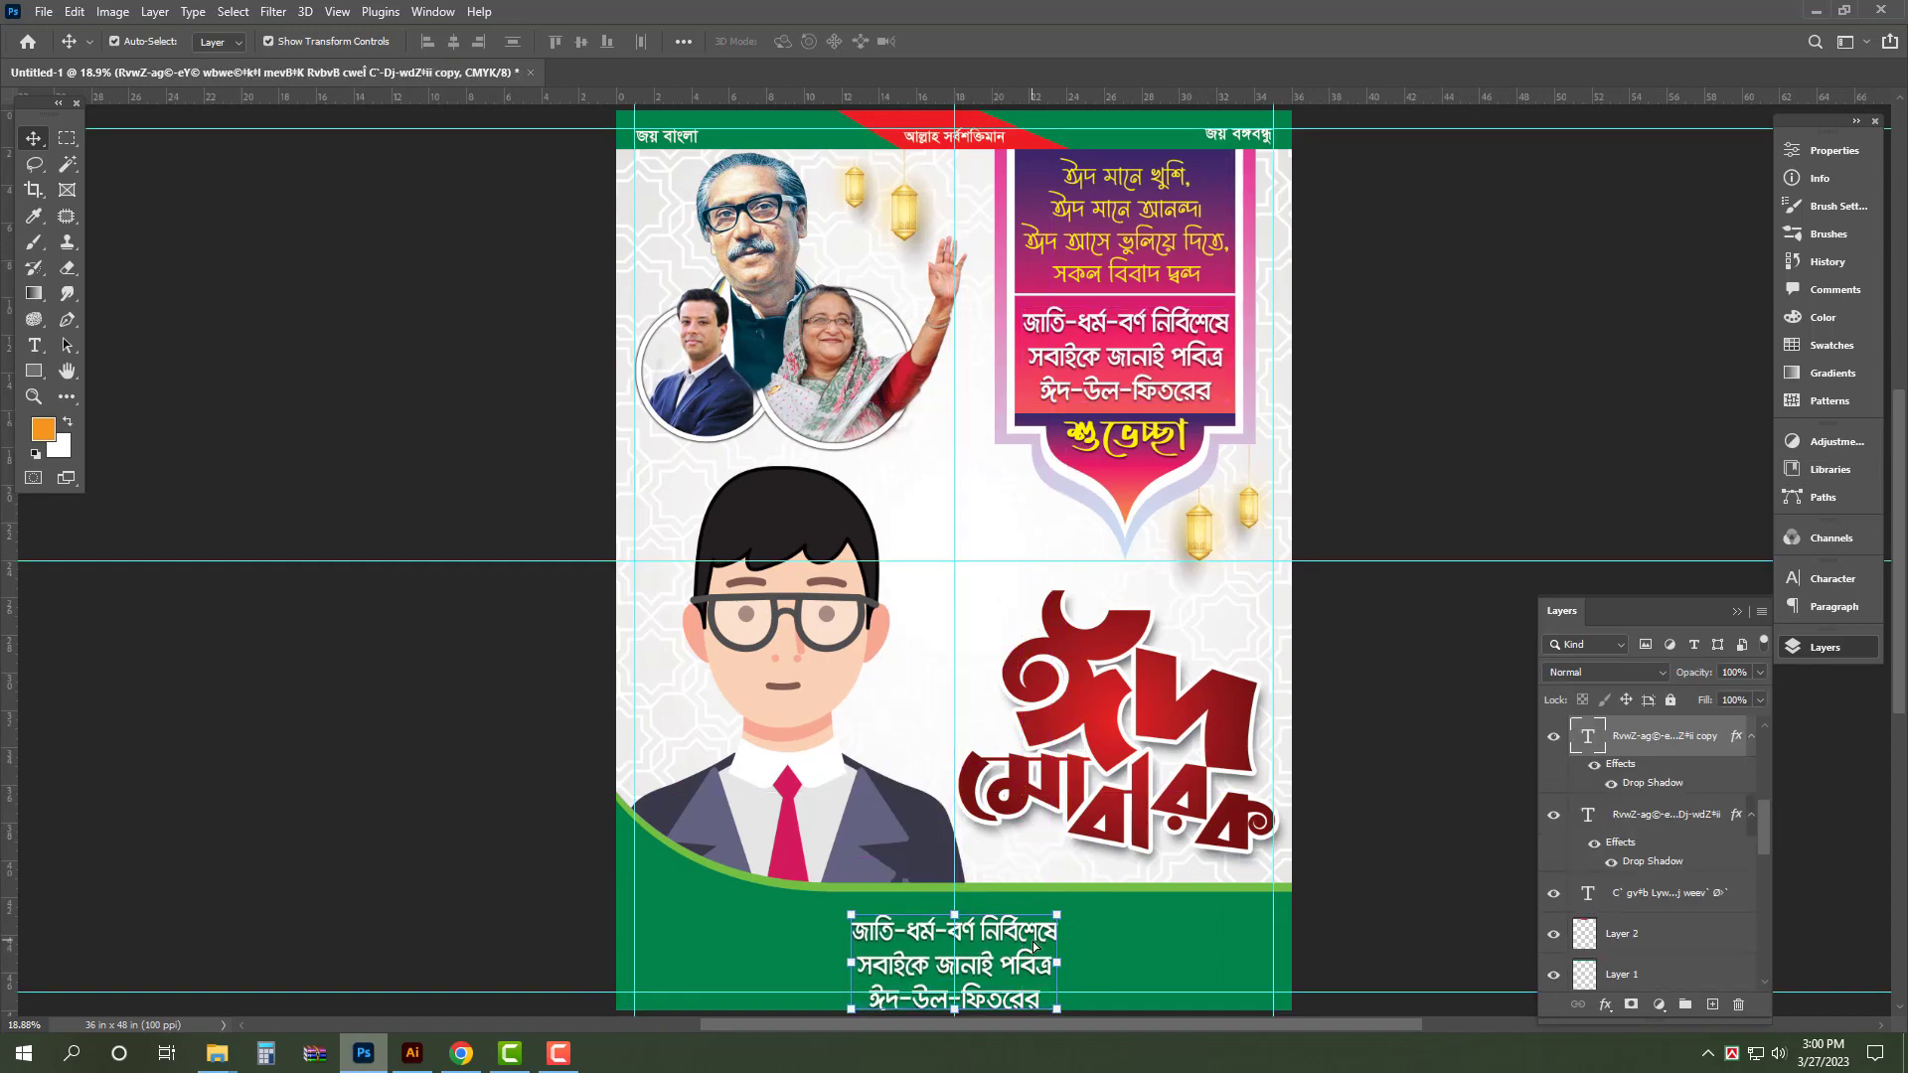
{"action": "key", "text": "t"}
{"action": "left_click", "coordinate": [1004, 932]}
{"action": "key", "text": "ctrl+a"}
{"action": "key", "text": "ctrl+alt+b"}
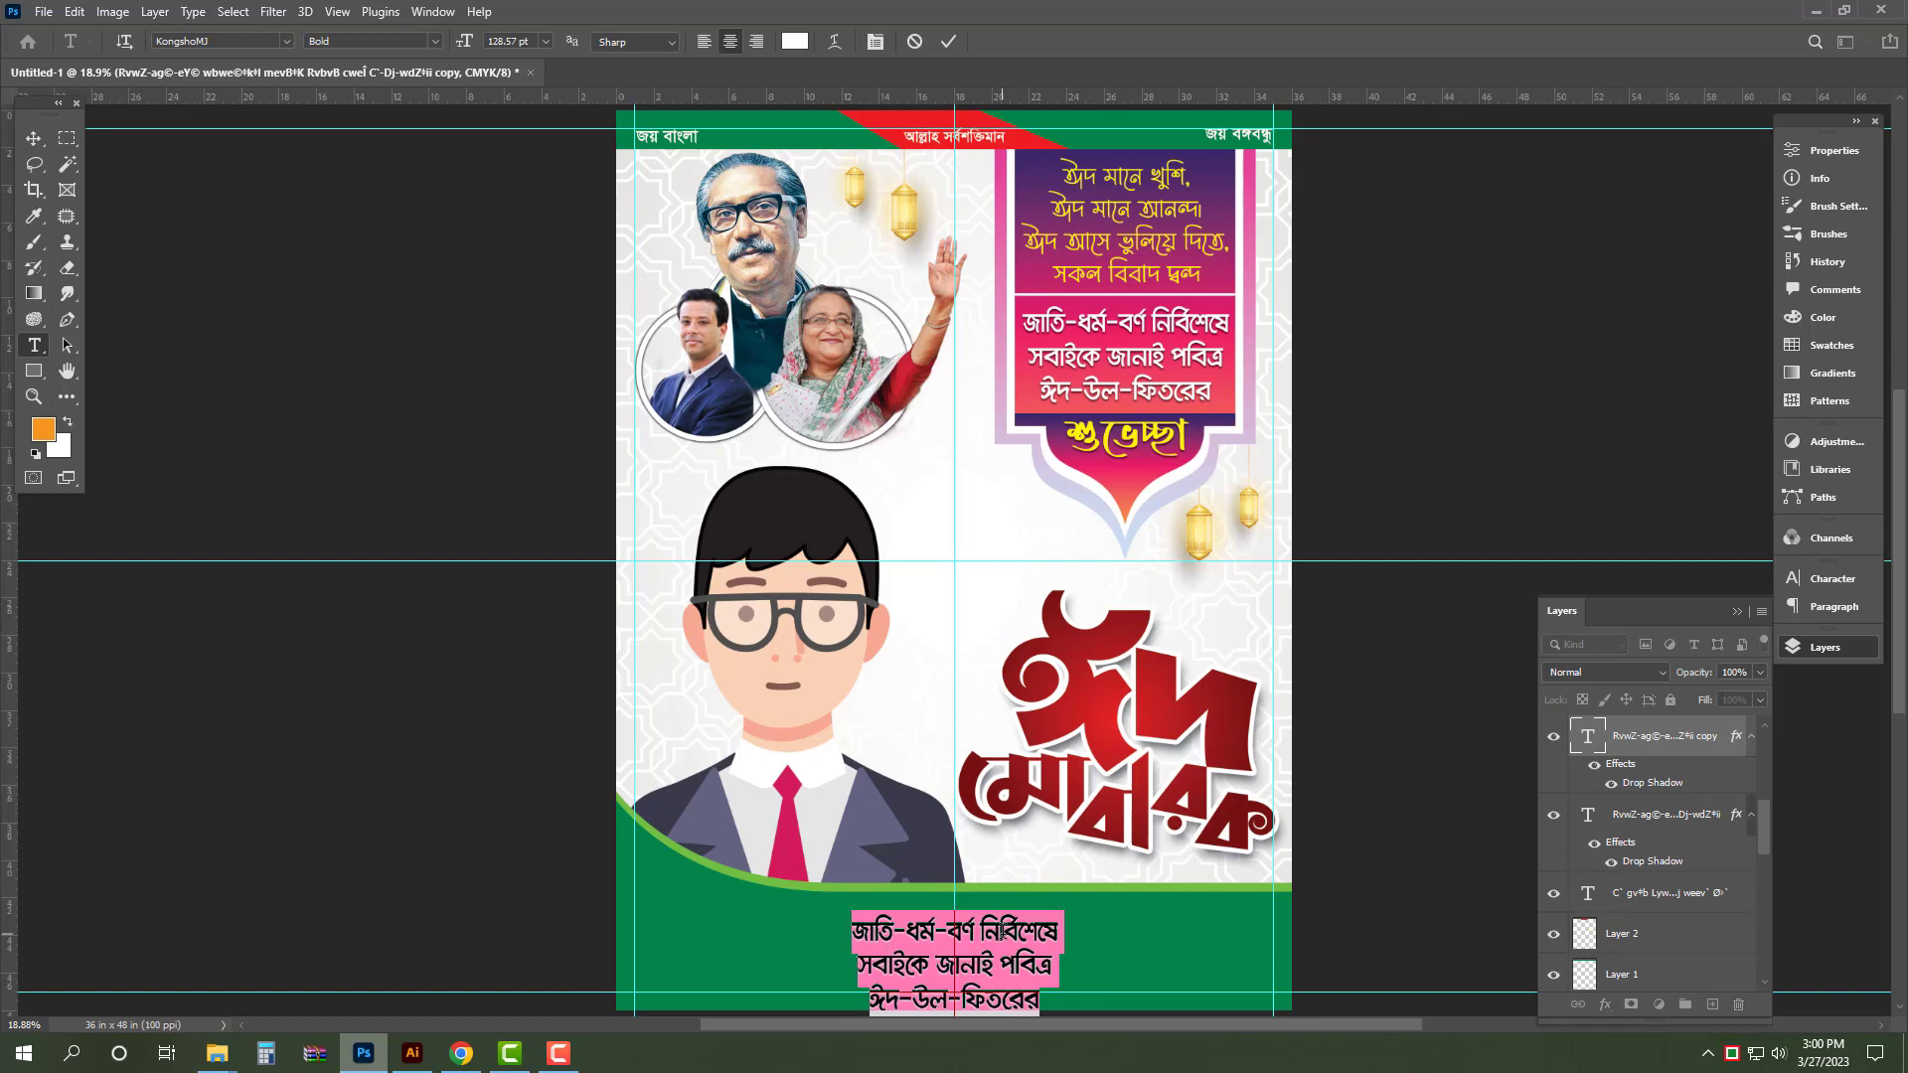
{"action": "type", "text": "আপনার"}
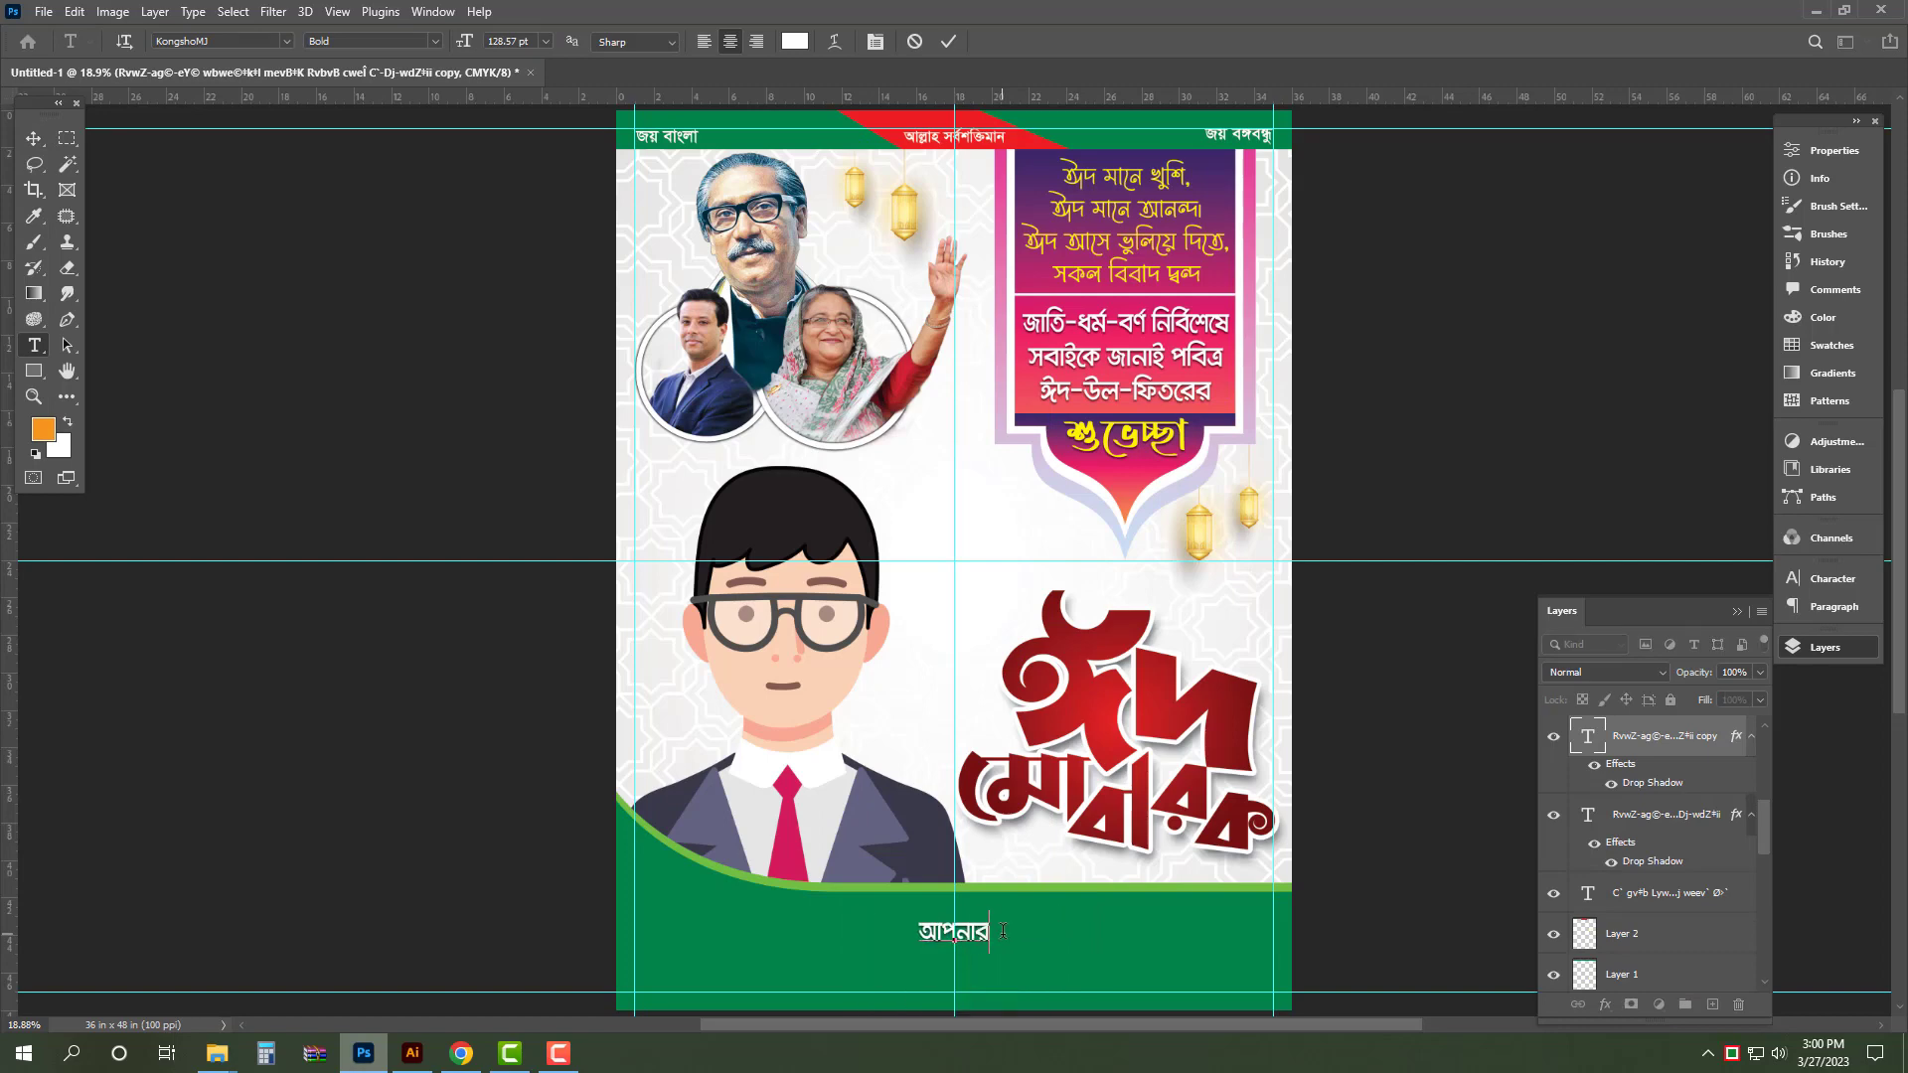
{"action": "type", "text": " ও পদবী"}
{"action": "key", "text": "ctrl+Return"}
- Enlarge the footer text to about 188% and centre it within the green footer
{"action": "key", "text": "ctrl+t"}
{"action": "left_click_drag", "start_coordinate": [956, 956], "coordinate": [959, 981]}
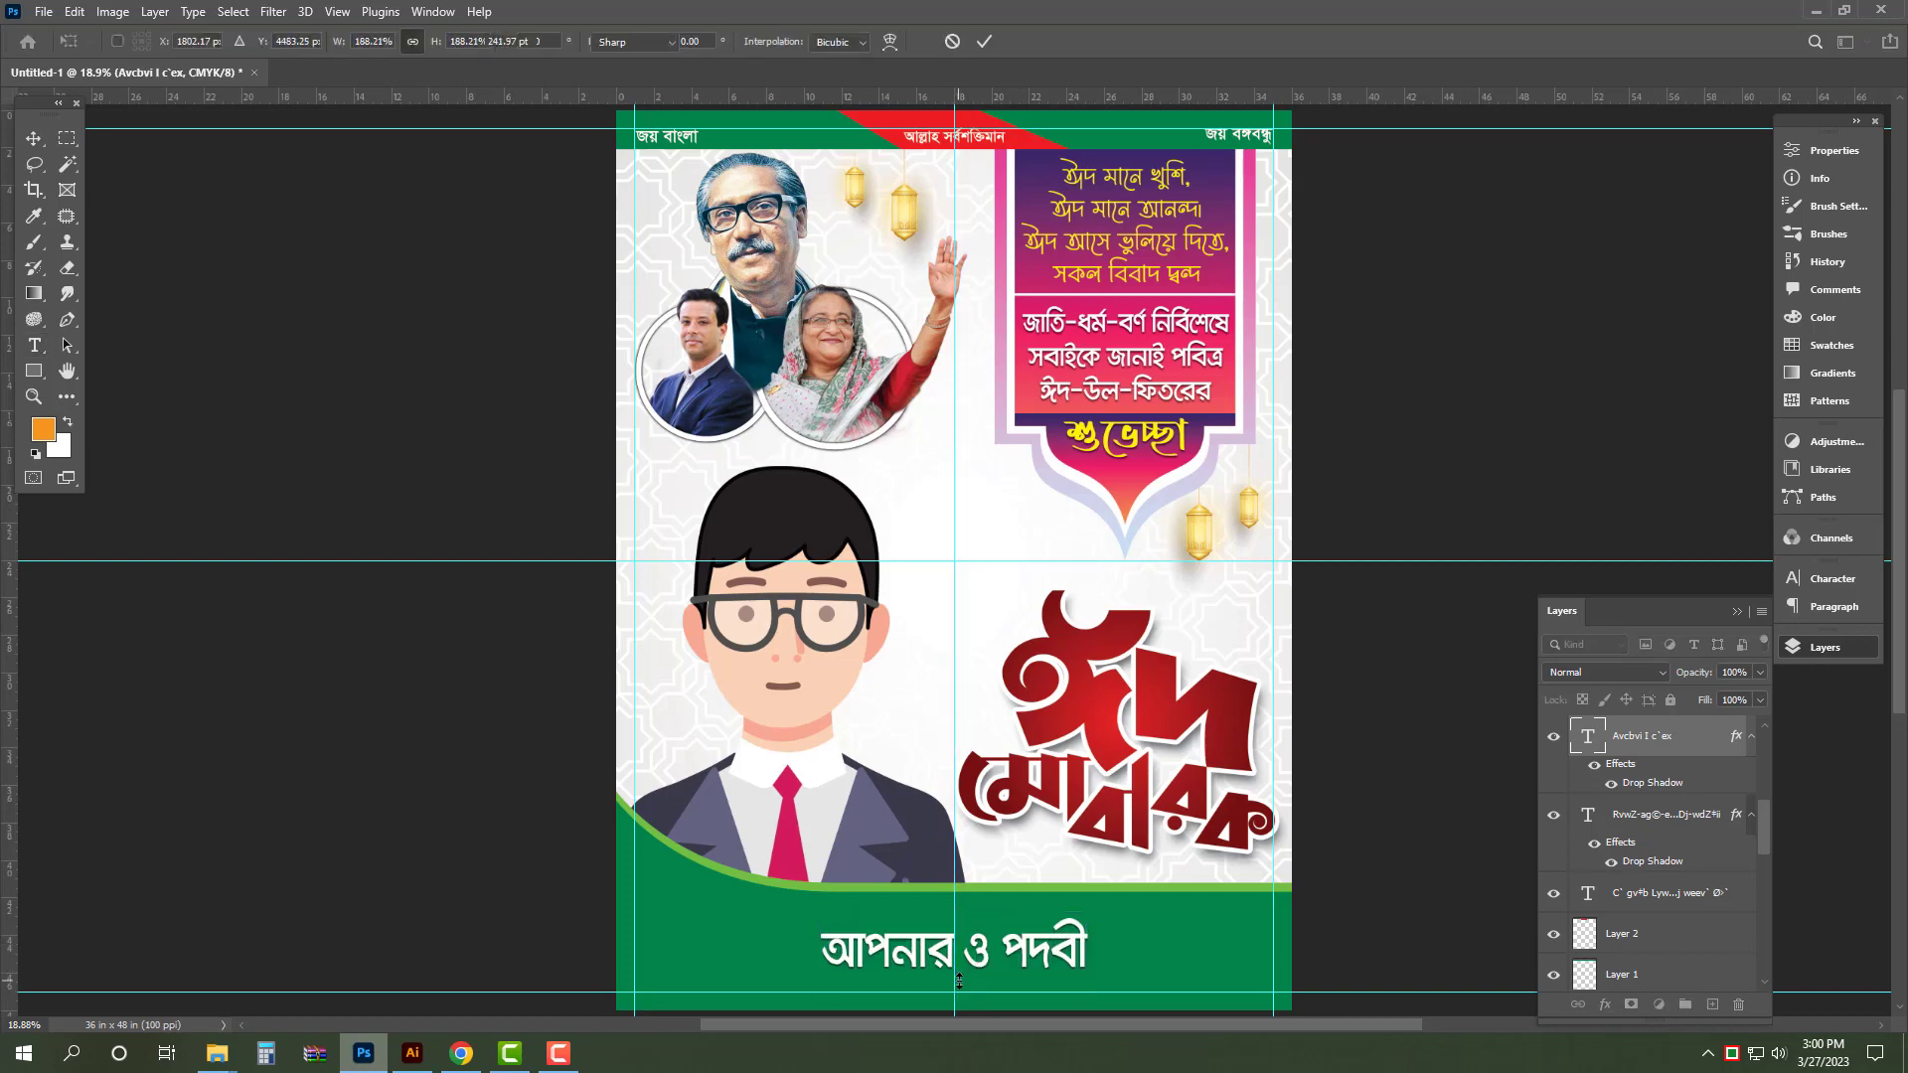
{"action": "key", "text": "Return"}
{"action": "left_click", "coordinate": [1416, 422]}
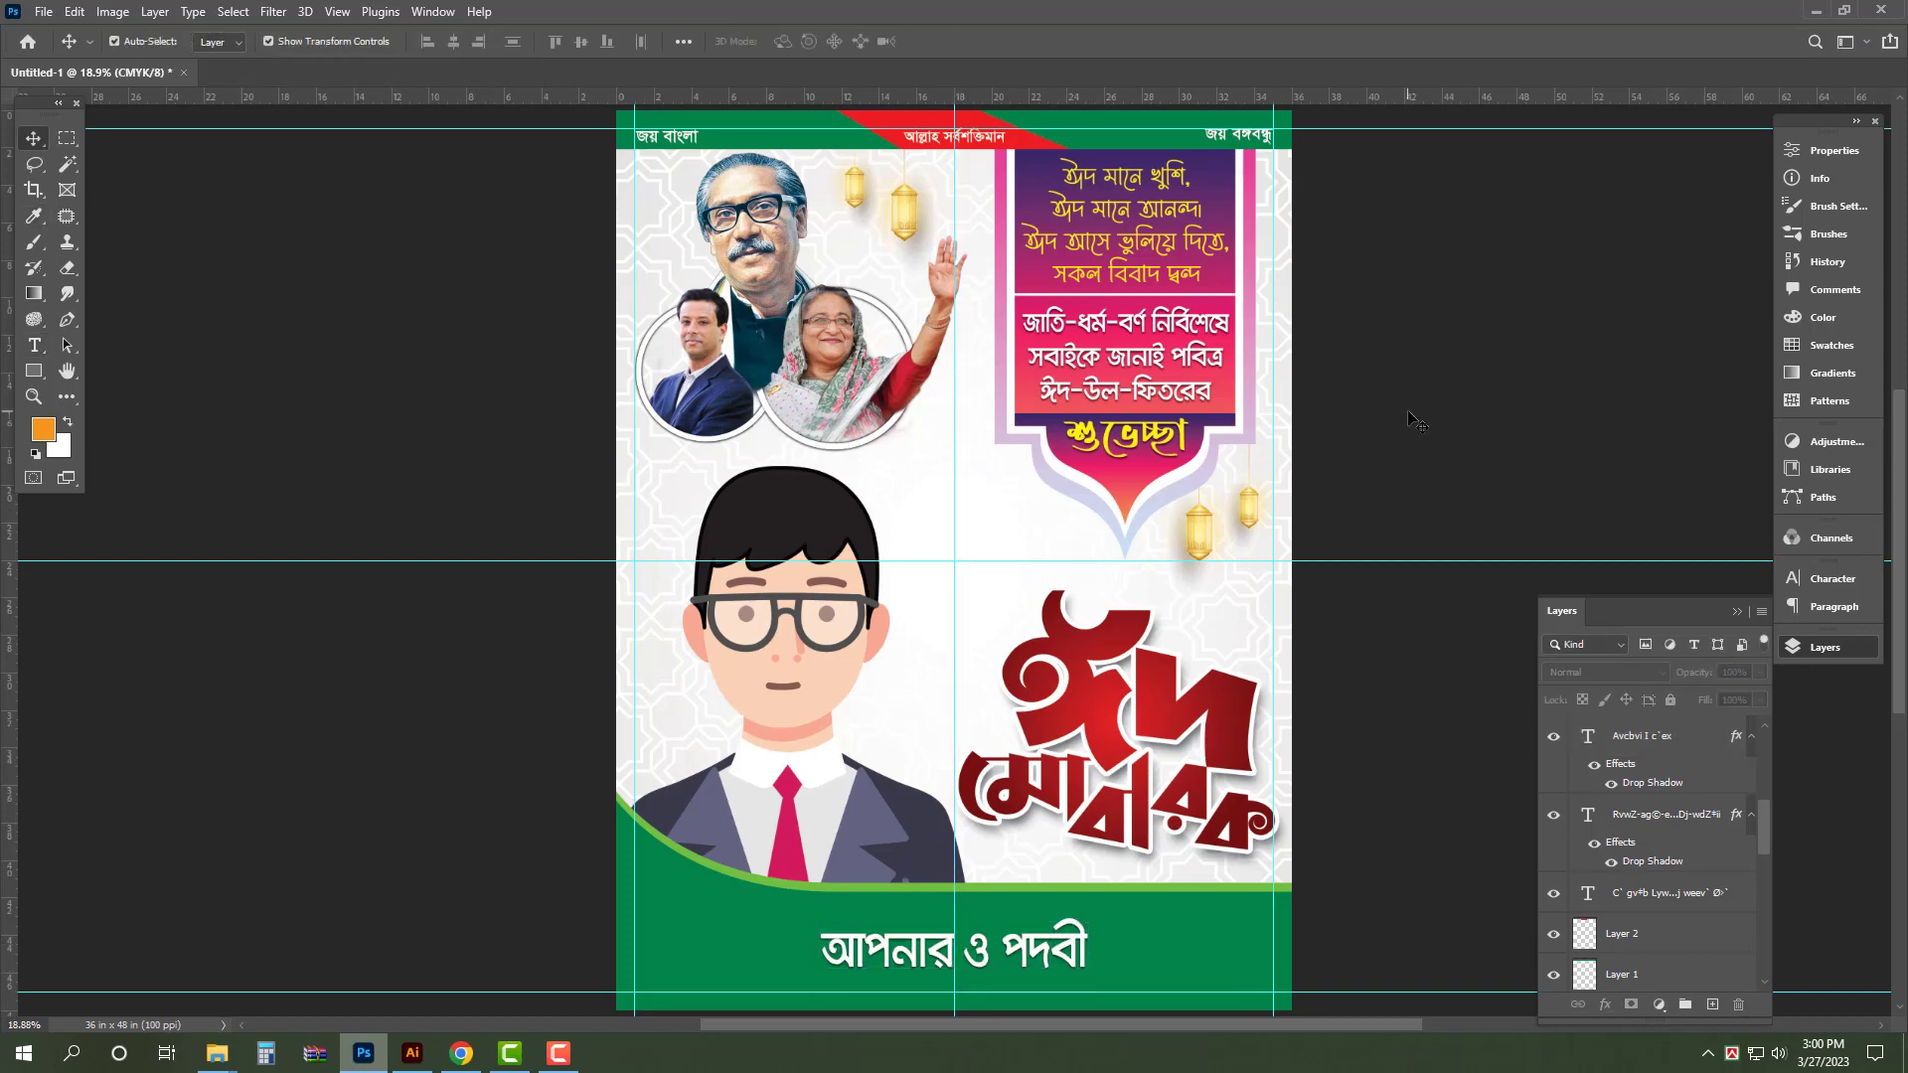
- Hide the panels and guides and fit the whole poster on screen to review the design
{"action": "key", "text": "Tab"}
{"action": "key", "text": "ctrl+semicolon"}
{"action": "key", "text": "ctrl+0"}
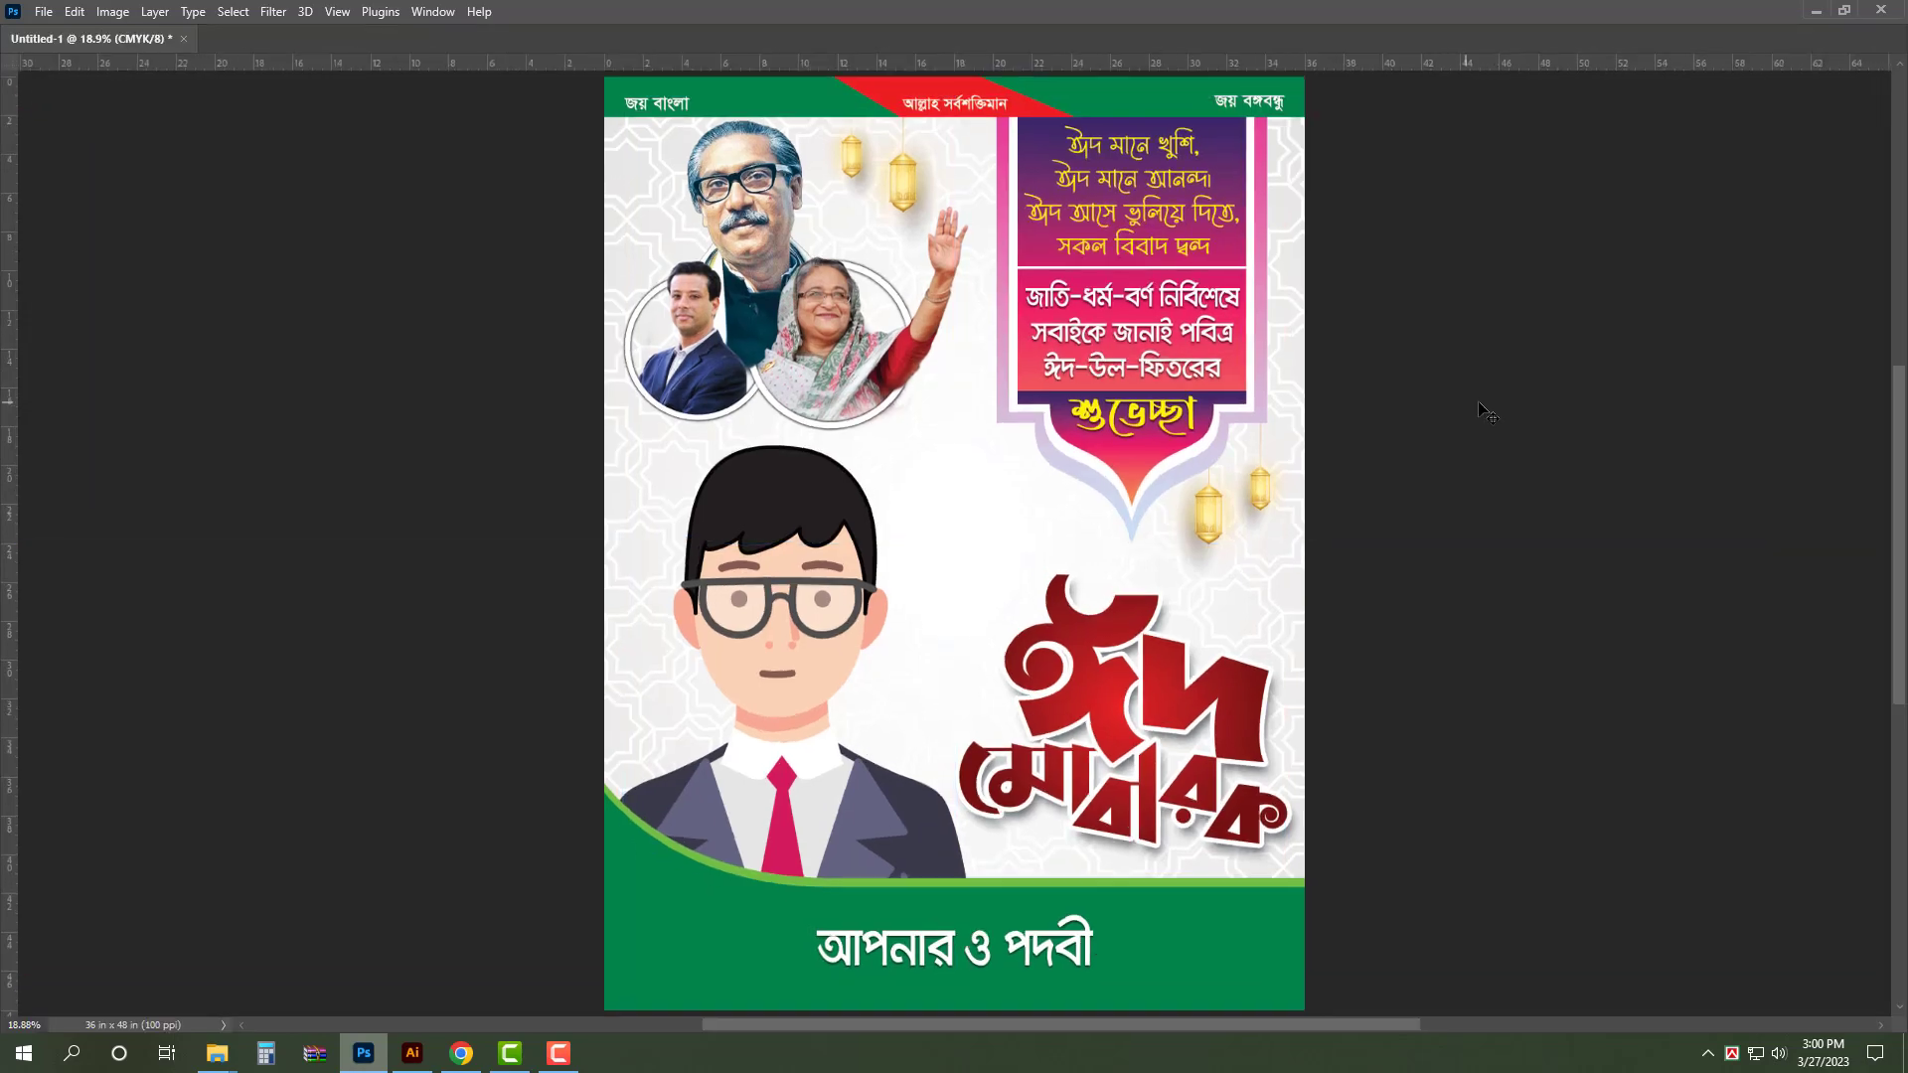